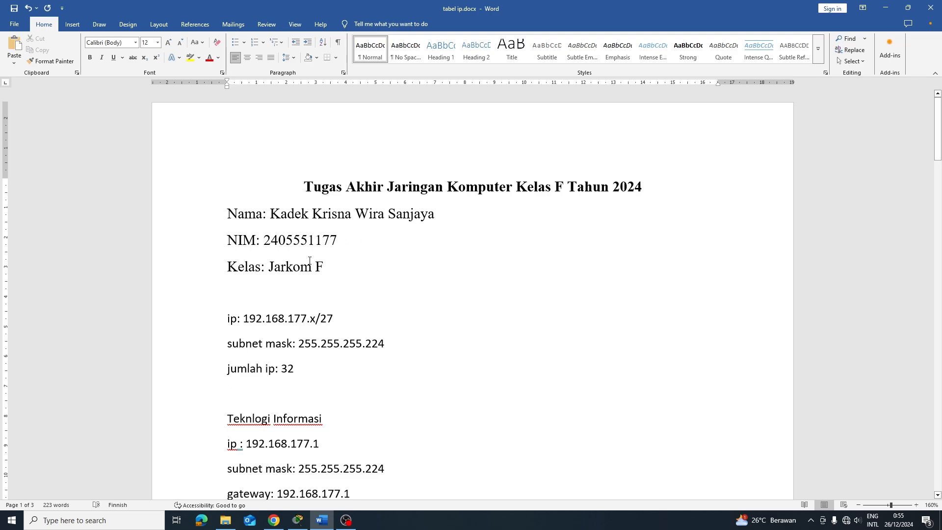
Scroll the Word document to the Teknik Industri subnet: gateway 192.168.177.33, hosts .34–.62
{"action": "scroll", "coordinate": [313, 316], "scroll_direction": "down", "scroll_amount": 1}
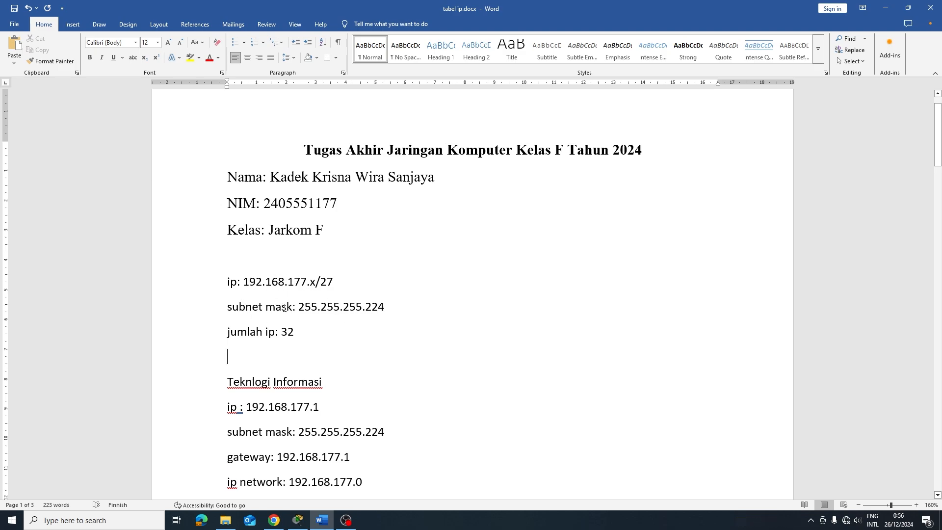
{"action": "scroll", "coordinate": [284, 308], "scroll_direction": "down", "scroll_amount": 3}
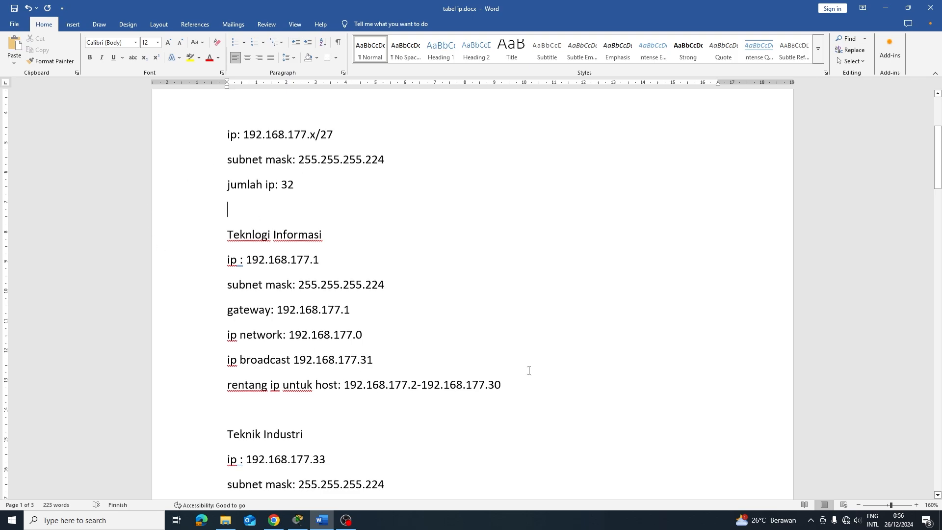
{"action": "scroll", "coordinate": [400, 193], "scroll_direction": "up", "scroll_amount": 2}
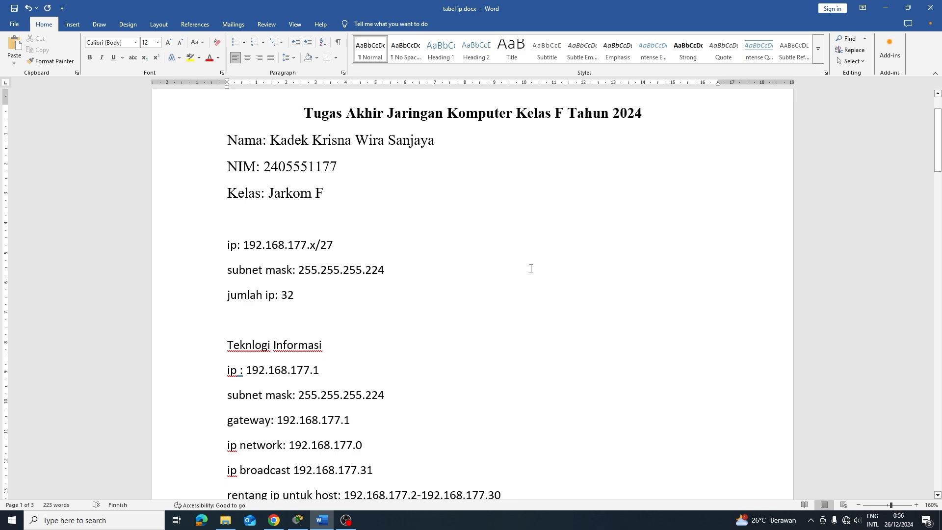
{"action": "scroll", "coordinate": [414, 343], "scroll_direction": "down", "scroll_amount": 3}
{"action": "scroll", "coordinate": [399, 337], "scroll_direction": "up", "scroll_amount": 3}
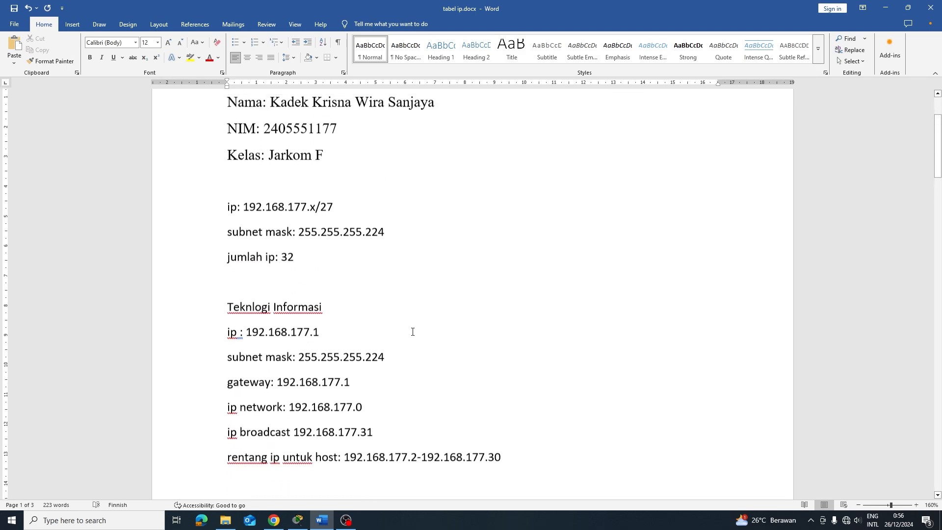
{"action": "scroll", "coordinate": [327, 290], "scroll_direction": "down", "scroll_amount": 1}
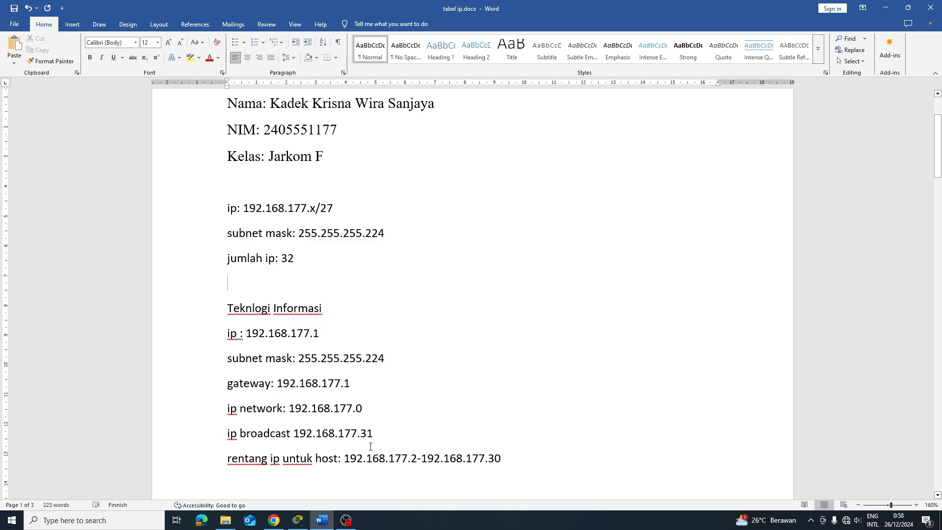
{"action": "scroll", "coordinate": [371, 446], "scroll_direction": "down", "scroll_amount": 5}
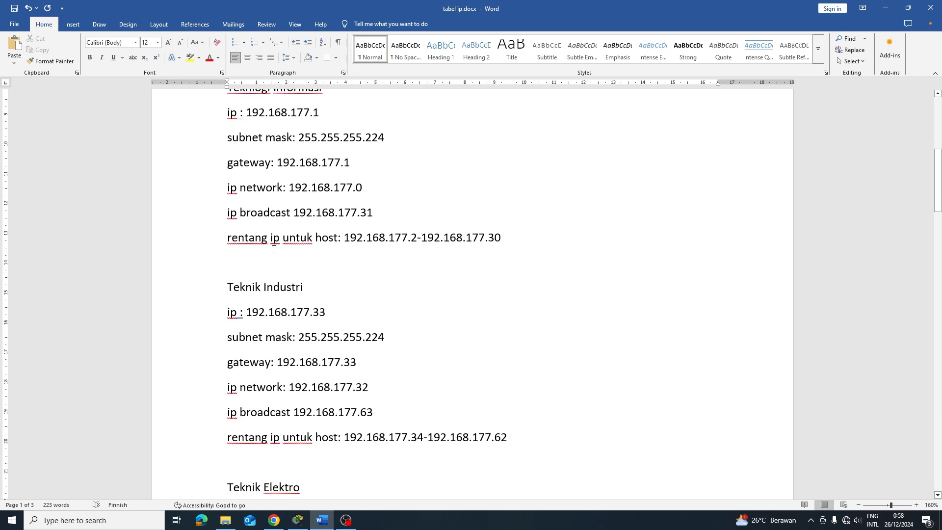
Scroll past the page break to the Teknik Elektro subnet (gateway 192.168.177.65) and Teknik Arsitektur
{"action": "scroll", "coordinate": [274, 249], "scroll_direction": "down", "scroll_amount": 1}
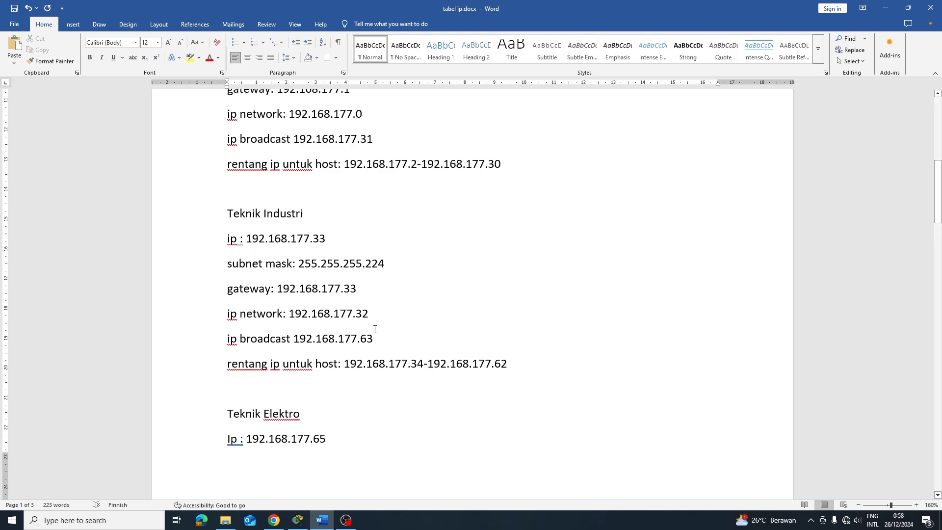
{"action": "scroll", "coordinate": [375, 330], "scroll_direction": "down", "scroll_amount": 3}
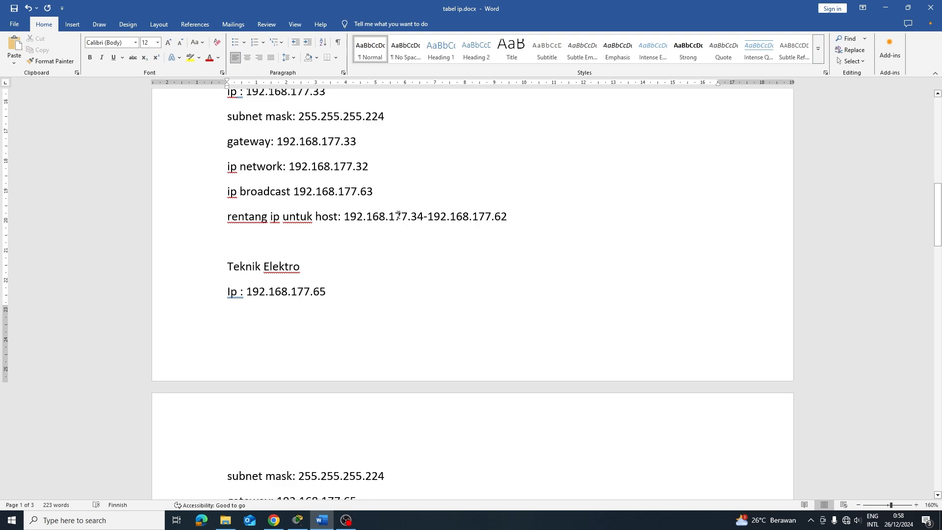
{"action": "scroll", "coordinate": [336, 293], "scroll_direction": "up", "scroll_amount": 2}
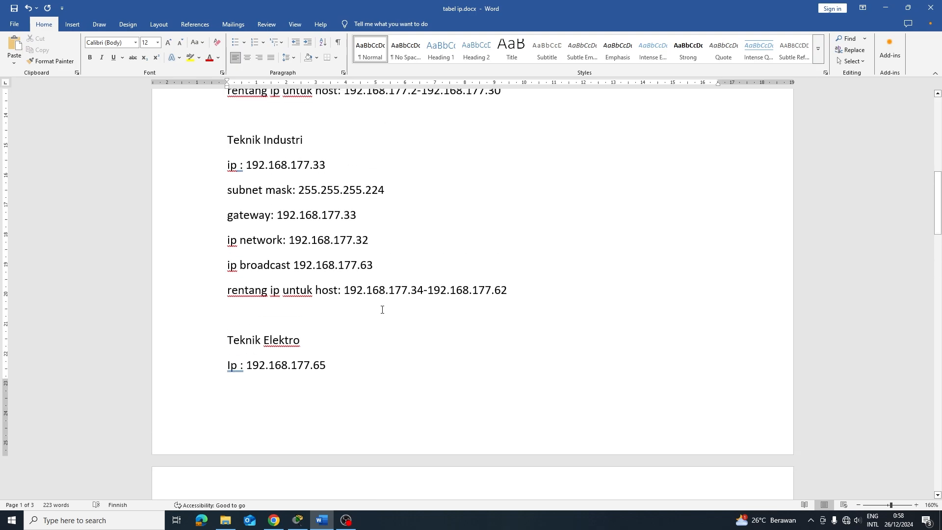
{"action": "scroll", "coordinate": [483, 272], "scroll_direction": "down", "scroll_amount": 5}
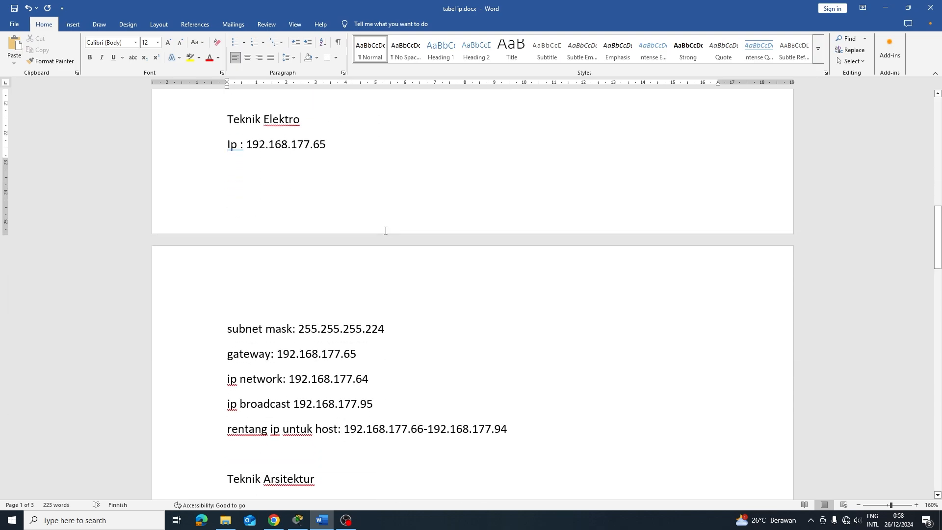
{"action": "scroll", "coordinate": [321, 178], "scroll_direction": "up", "scroll_amount": 1}
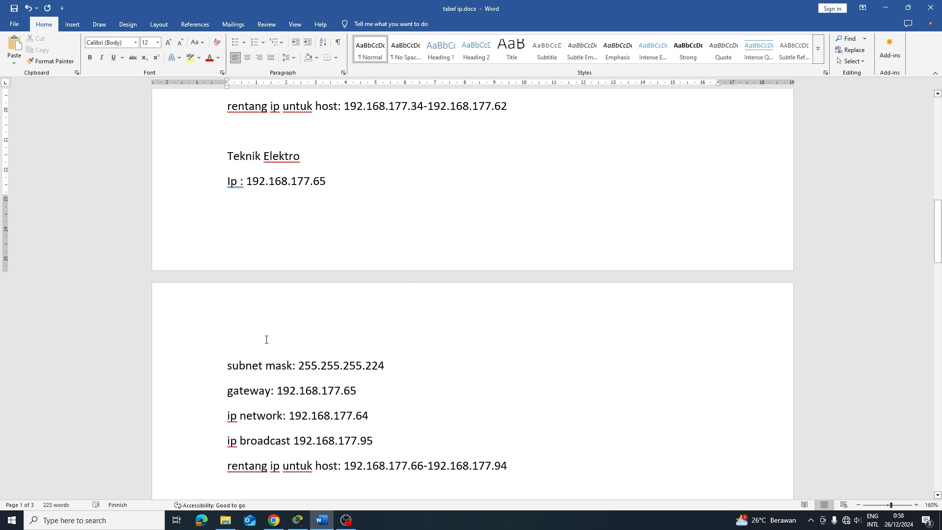
{"action": "scroll", "coordinate": [407, 365], "scroll_direction": "down", "scroll_amount": 3}
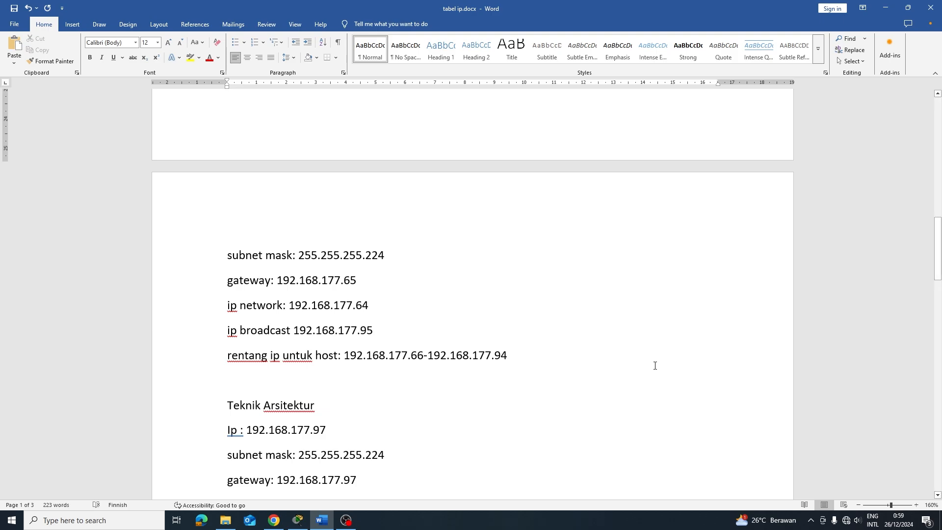
Scroll to the Teknik Mesin subnet (gateway 192.168.177.129) and the start of Teknik Sipil
{"action": "scroll", "coordinate": [245, 220], "scroll_direction": "down", "scroll_amount": 3}
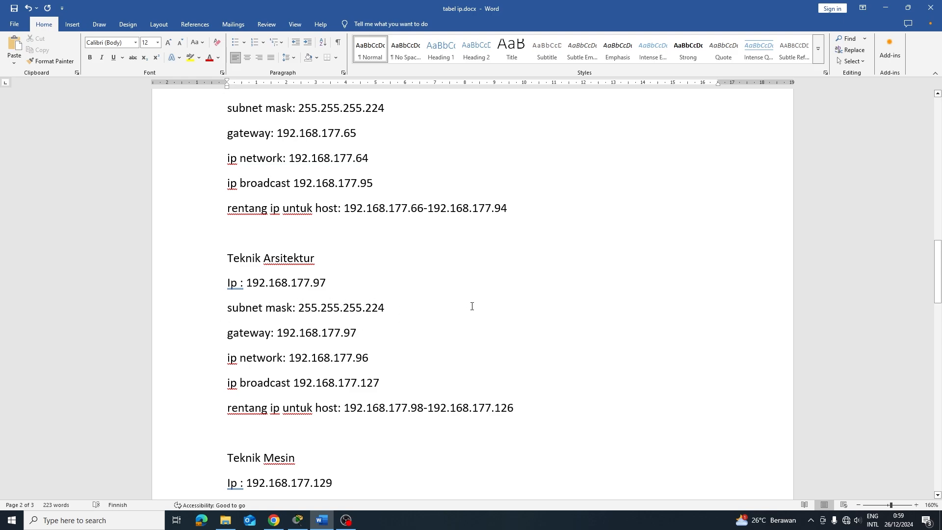
{"action": "scroll", "coordinate": [357, 267], "scroll_direction": "down", "scroll_amount": 1}
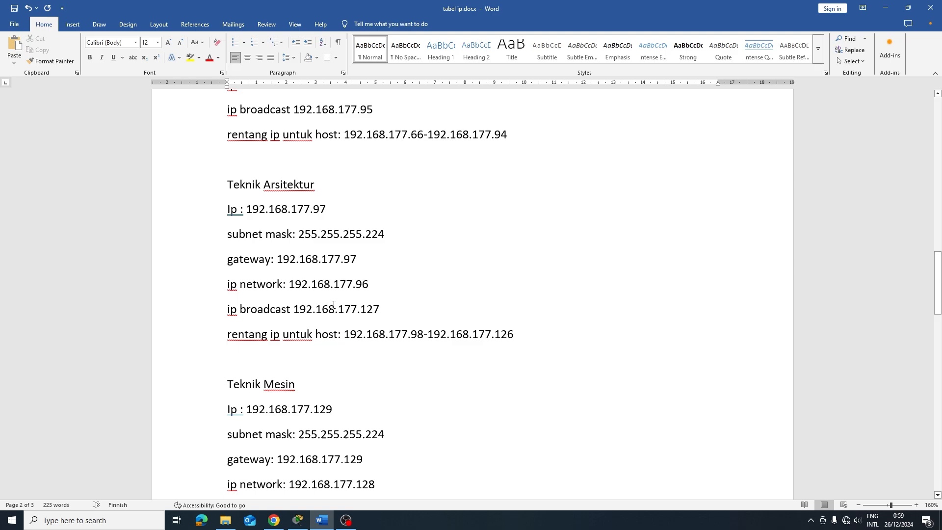
{"action": "scroll", "coordinate": [399, 307], "scroll_direction": "down", "scroll_amount": 2}
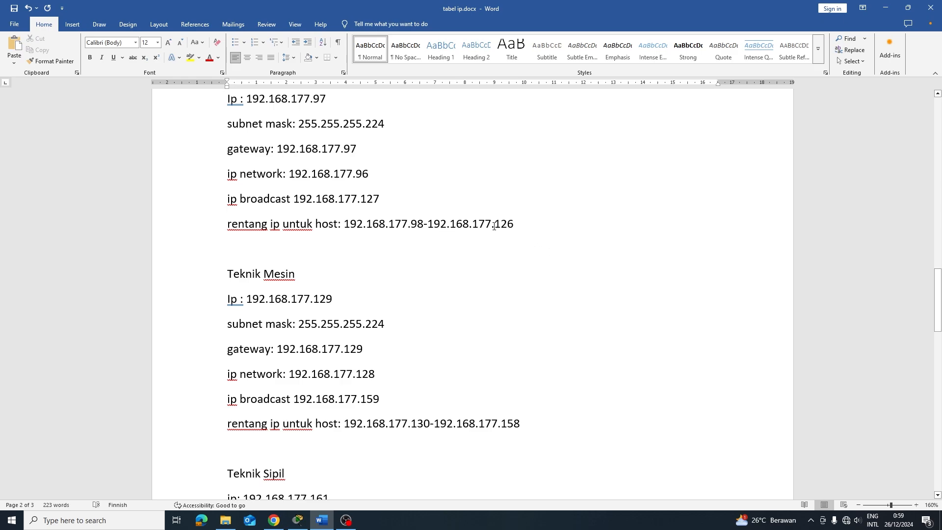
{"action": "scroll", "coordinate": [467, 240], "scroll_direction": "down", "scroll_amount": 3}
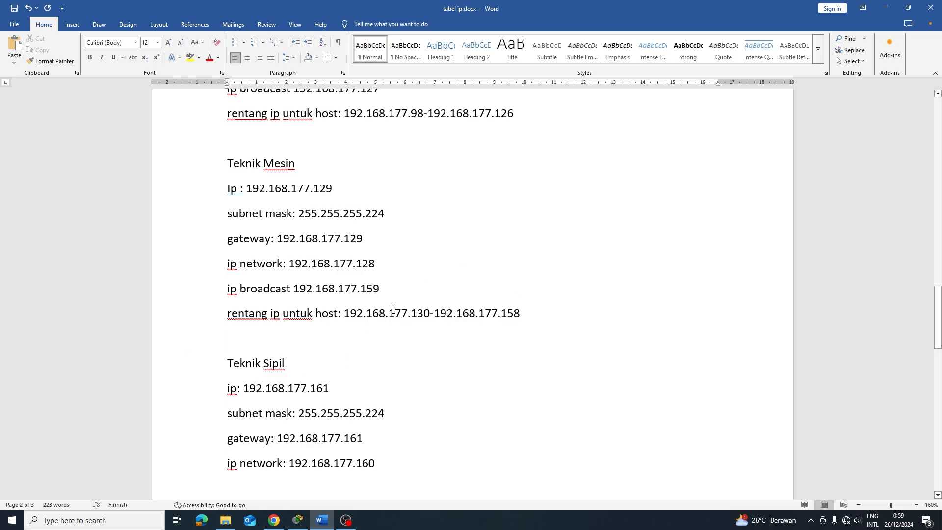
Scroll onto page 3 to Teknik Linkungan (gateway 192.168.177.193) and the dekanat section
{"action": "scroll", "coordinate": [529, 319], "scroll_direction": "down", "scroll_amount": 3}
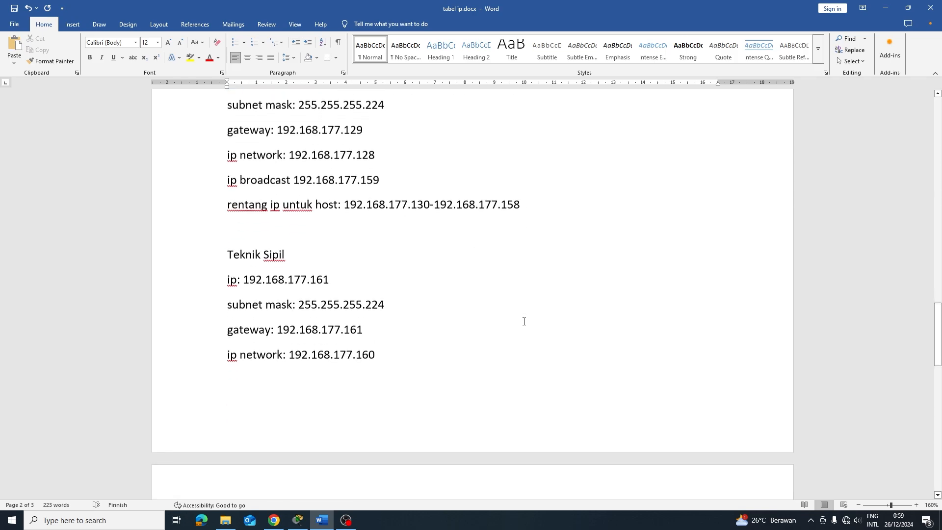
{"action": "scroll", "coordinate": [288, 188], "scroll_direction": "down", "scroll_amount": 2}
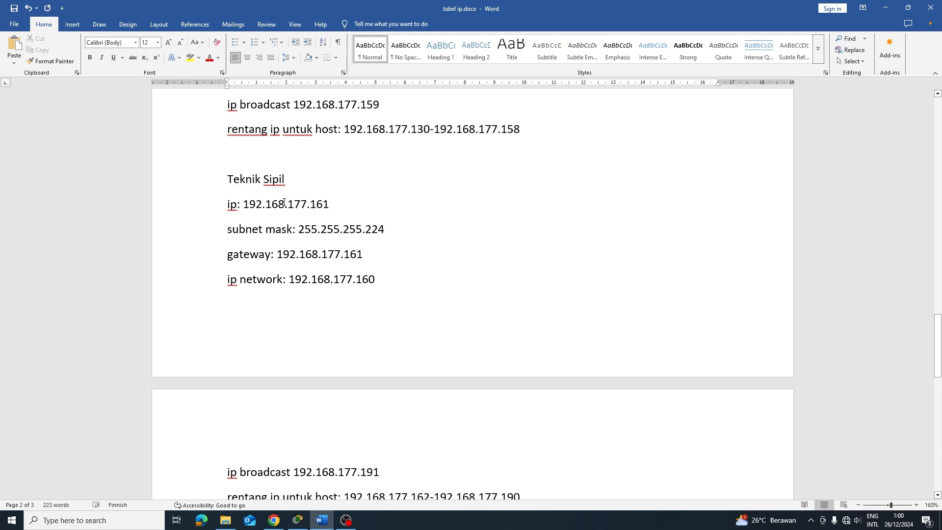
{"action": "scroll", "coordinate": [338, 235], "scroll_direction": "down", "scroll_amount": 3}
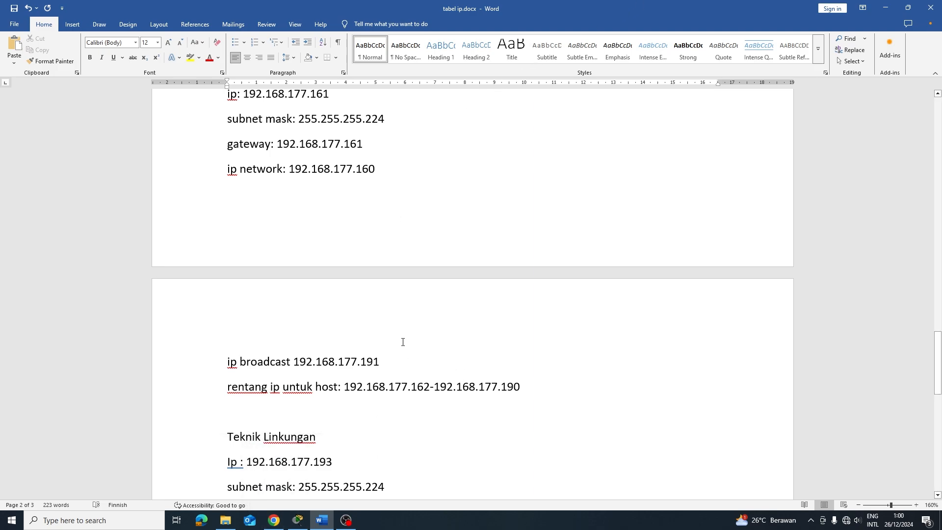
{"action": "scroll", "coordinate": [365, 308], "scroll_direction": "down", "scroll_amount": 1}
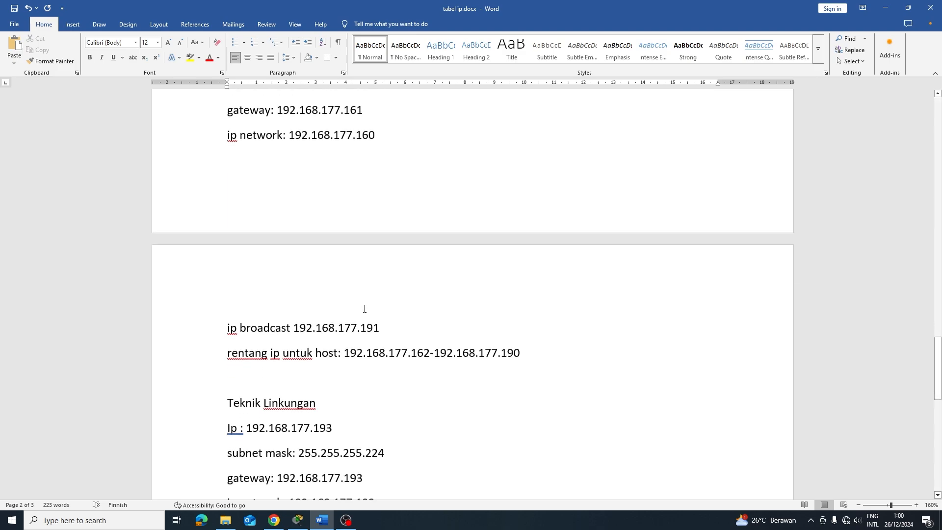
{"action": "scroll", "coordinate": [364, 309], "scroll_direction": "down", "scroll_amount": 3}
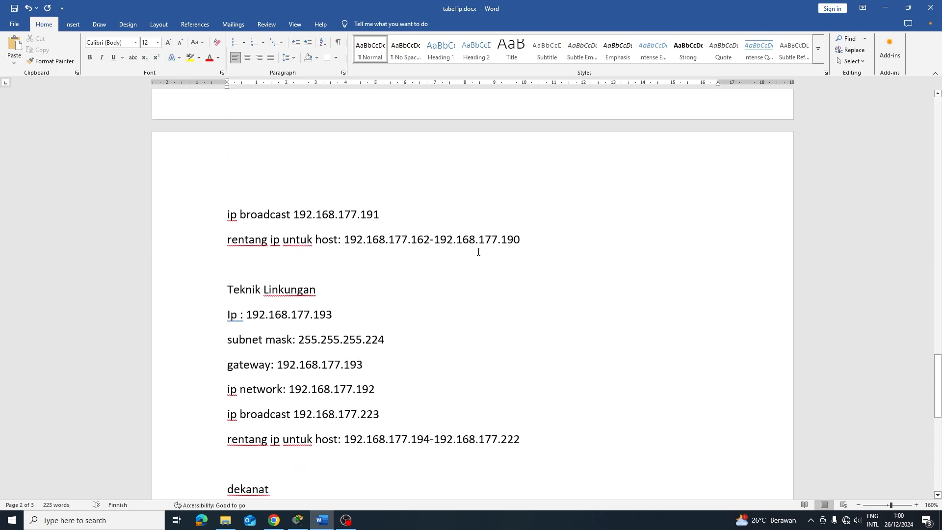
{"action": "scroll", "coordinate": [487, 256], "scroll_direction": "down", "scroll_amount": 3}
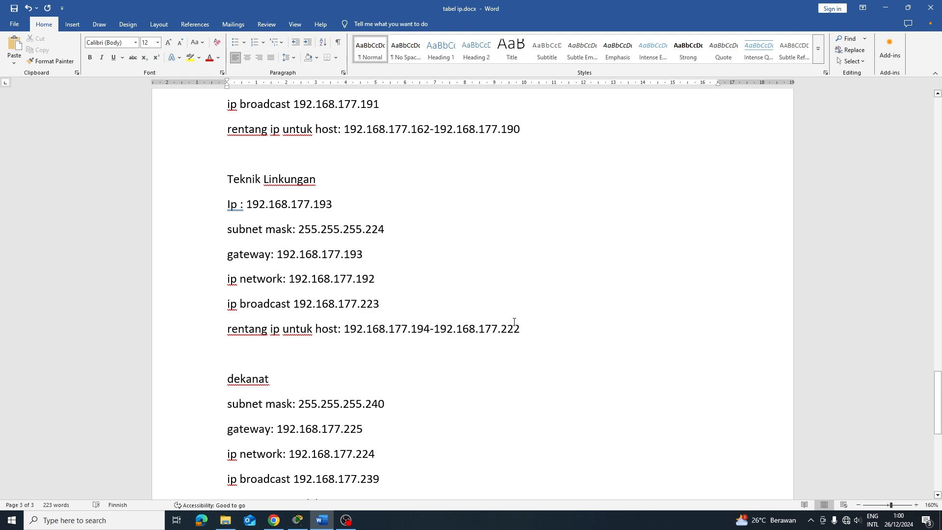
Scroll to the dekanat subnet (gateway 192.168.177.225) and the ip routing link list
{"action": "scroll", "coordinate": [522, 320], "scroll_direction": "down", "scroll_amount": 3}
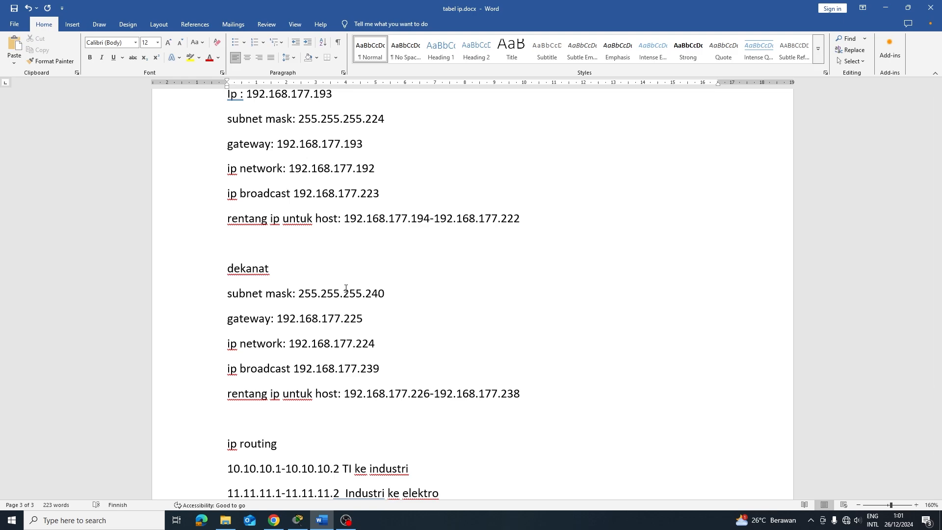
{"action": "scroll", "coordinate": [348, 211], "scroll_direction": "up", "scroll_amount": 3}
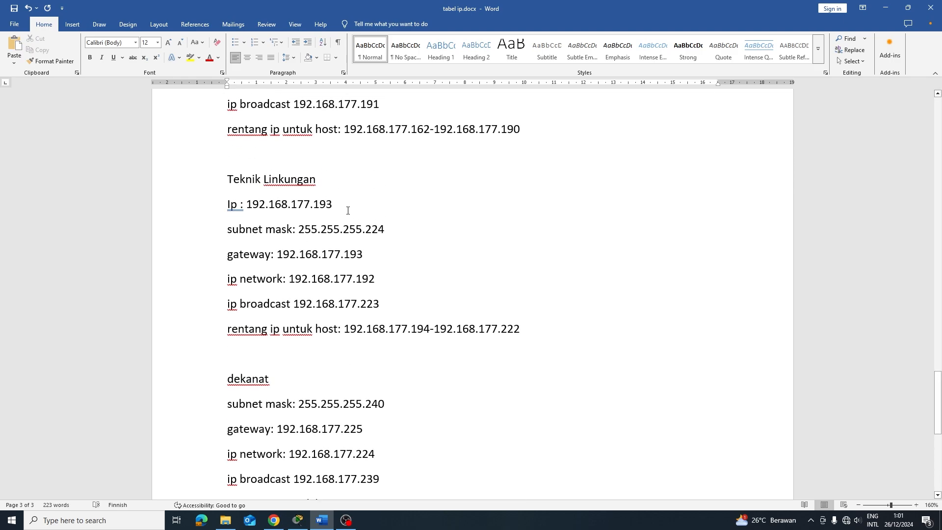
{"action": "scroll", "coordinate": [345, 211], "scroll_direction": "down", "scroll_amount": 3}
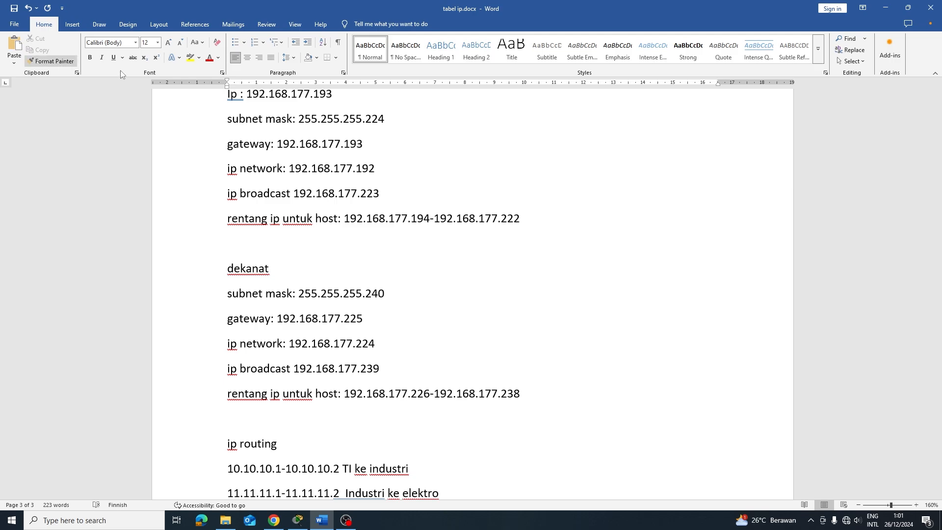
{"action": "scroll", "coordinate": [307, 319], "scroll_direction": "down", "scroll_amount": 3}
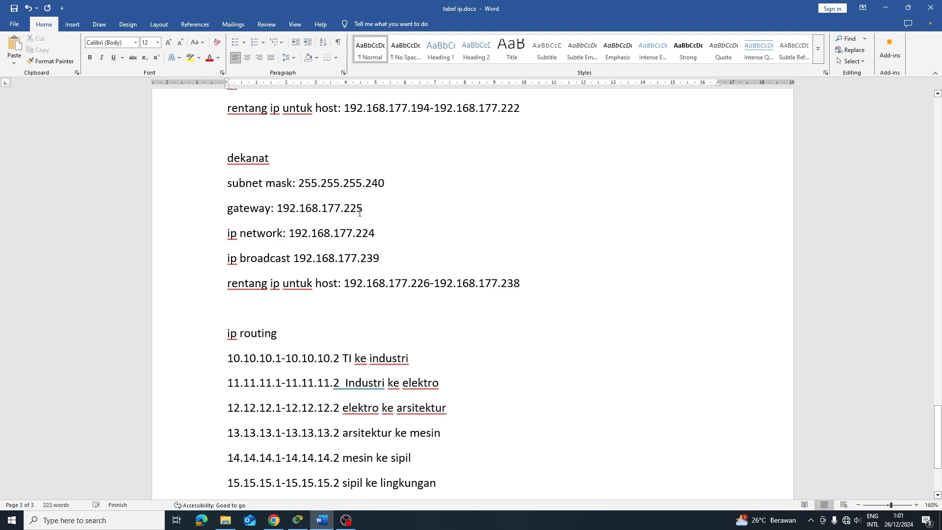
{"action": "scroll", "coordinate": [362, 208], "scroll_direction": "up", "scroll_amount": 2}
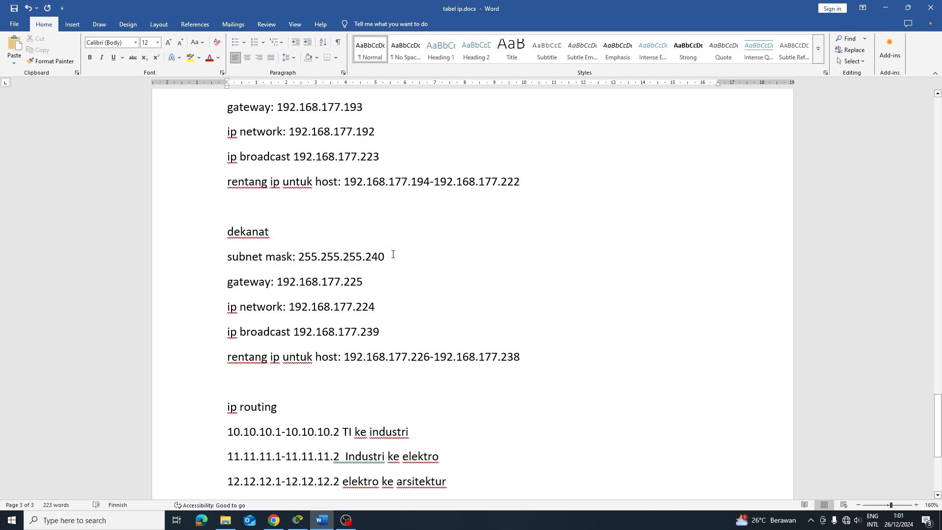
{"action": "scroll", "coordinate": [385, 253], "scroll_direction": "up", "scroll_amount": 2}
{"action": "scroll", "coordinate": [387, 250], "scroll_direction": "down", "scroll_amount": 2}
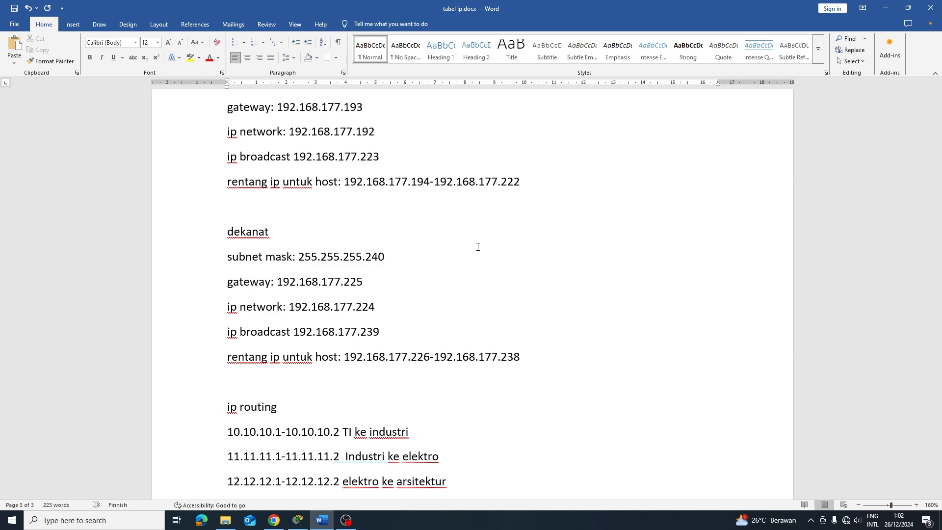
{"action": "scroll", "coordinate": [363, 267], "scroll_direction": "down", "scroll_amount": 5}
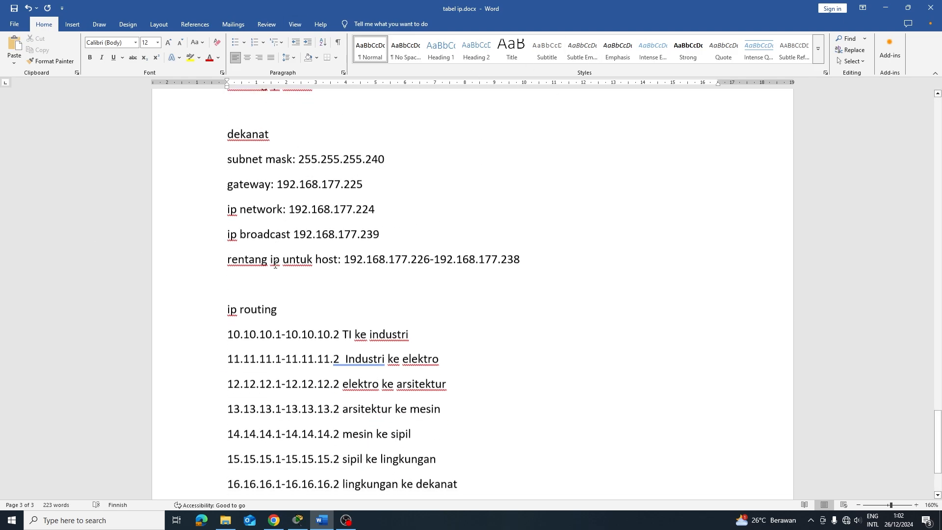
{"action": "scroll", "coordinate": [257, 171], "scroll_direction": "up", "scroll_amount": 6}
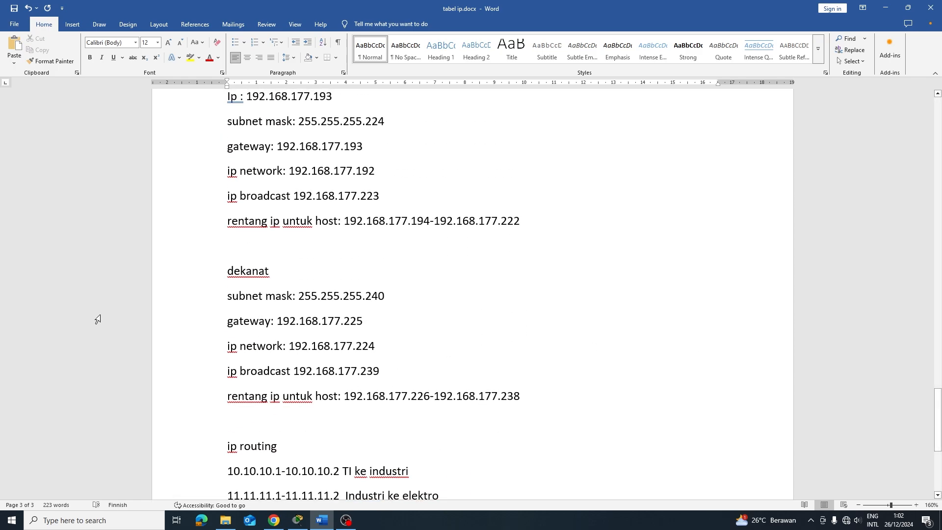
{"action": "scroll", "coordinate": [97, 319], "scroll_direction": "down", "scroll_amount": 6}
{"action": "scroll", "coordinate": [248, 295], "scroll_direction": "up", "scroll_amount": 3}
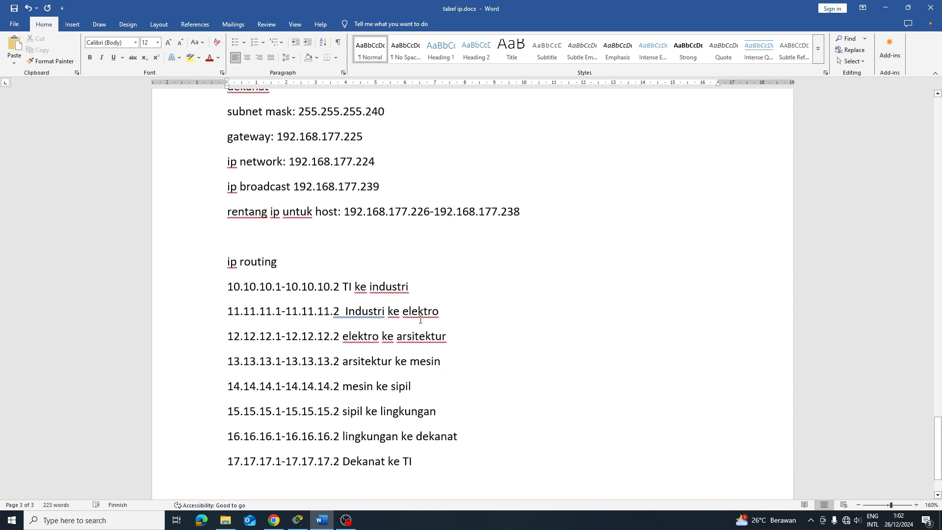
{"action": "scroll", "coordinate": [400, 199], "scroll_direction": "down", "scroll_amount": 3}
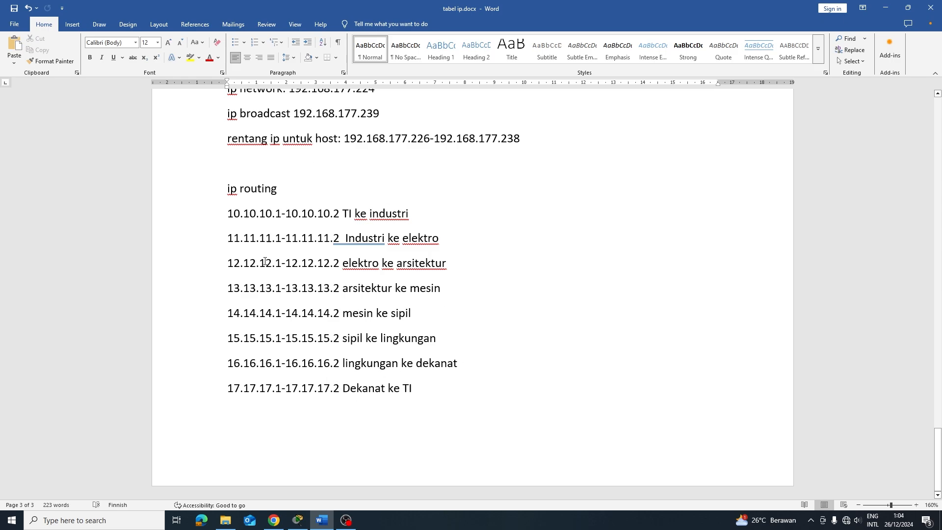
{"action": "scroll", "coordinate": [286, 252], "scroll_direction": "up", "scroll_amount": 10}
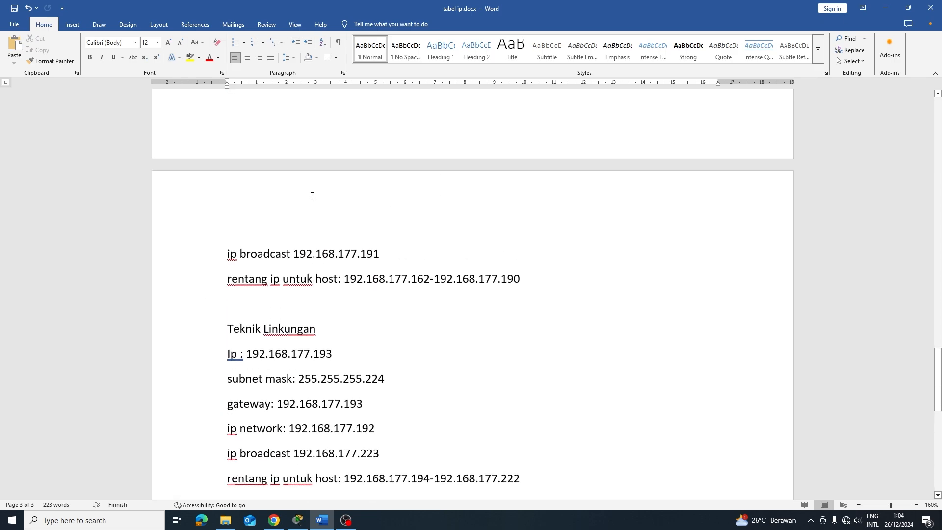
{"action": "scroll", "coordinate": [710, 369], "scroll_direction": "down", "scroll_amount": 10}
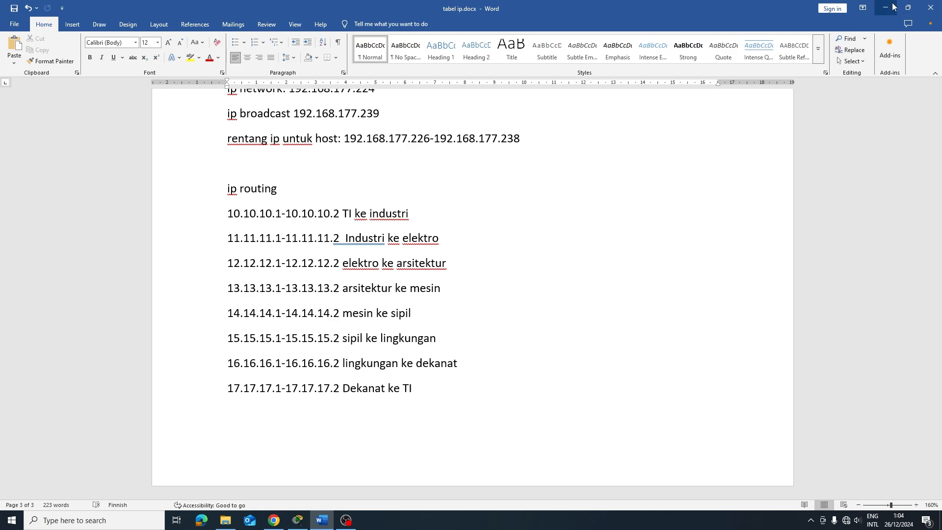
Bring up the Packet Tracer topology and reposition the dekanat and Teknik Industri notes
{"action": "left_click", "coordinate": [298, 520]}
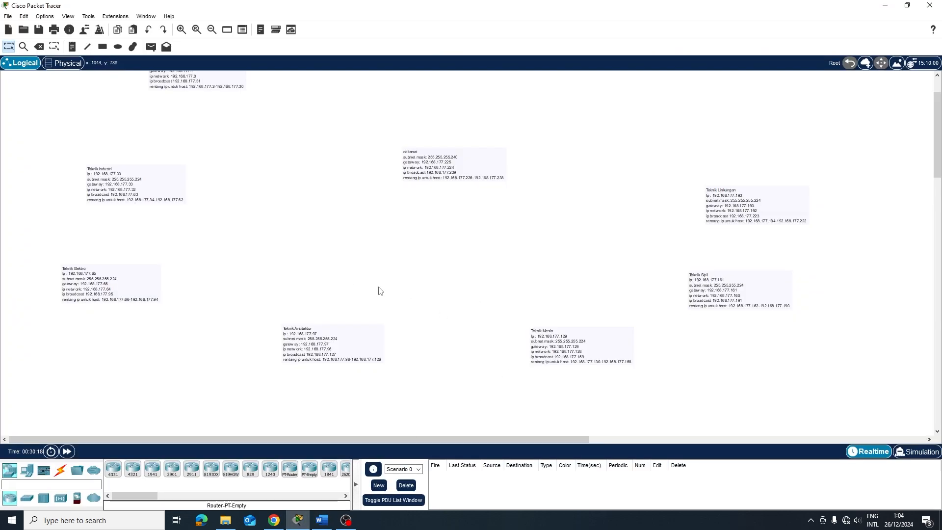
{"action": "scroll", "coordinate": [381, 292], "scroll_direction": "up", "scroll_amount": 3}
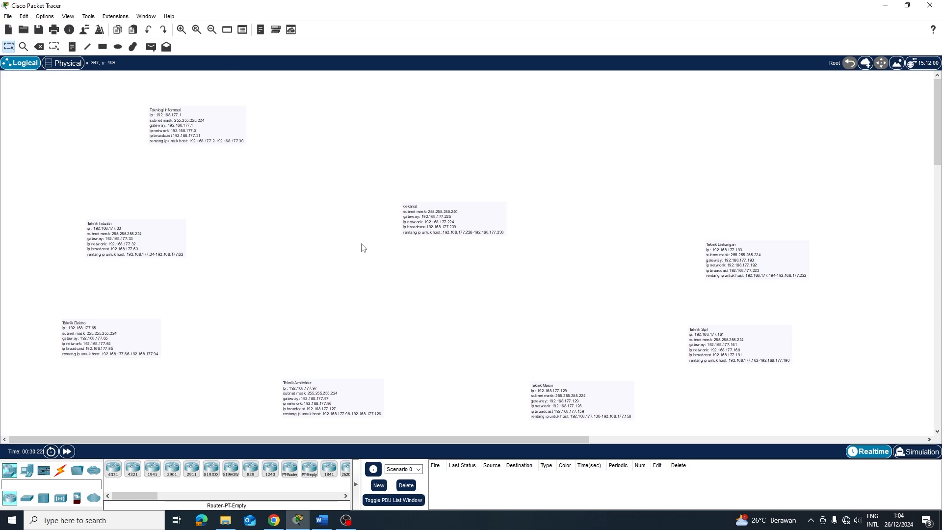
{"action": "left_click_drag", "start_coordinate": [464, 225], "coordinate": [441, 210]}
{"action": "left_click_drag", "start_coordinate": [106, 251], "coordinate": [94, 234]}
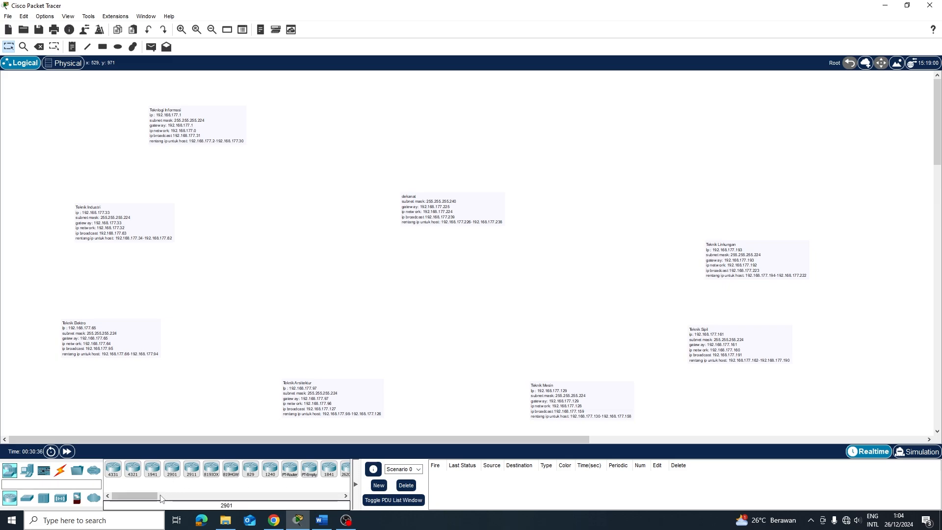
Place 2911 routers Router0–Router3 beside the Teknologi Informasi, Industri, Elektro and Arsitektur notes
{"action": "left_click", "coordinate": [197, 471]}
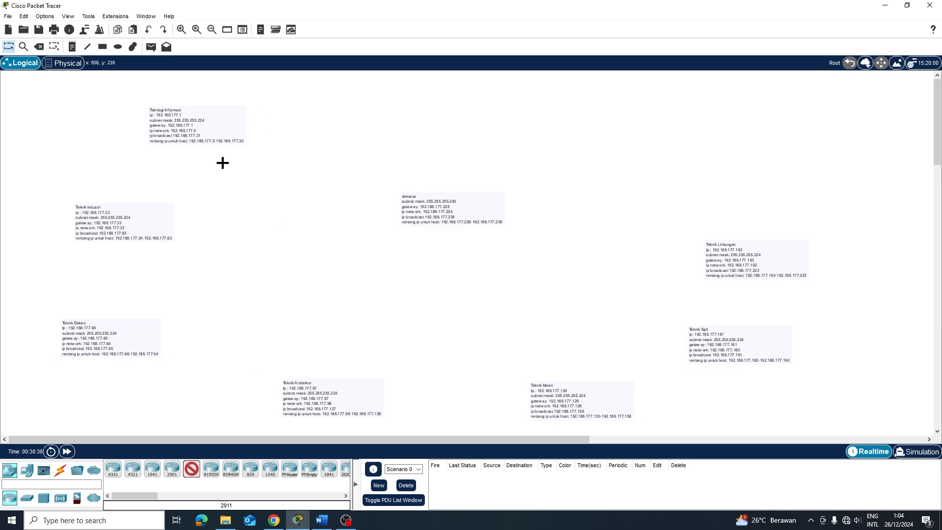
{"action": "left_click", "coordinate": [260, 166]}
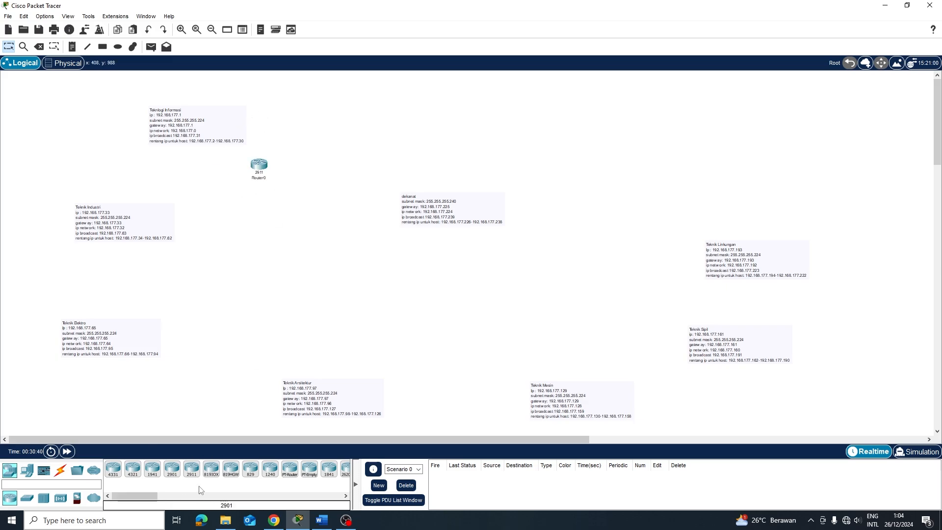
{"action": "left_click", "coordinate": [192, 469]}
{"action": "left_click", "coordinate": [226, 234]}
{"action": "left_click", "coordinate": [192, 470]}
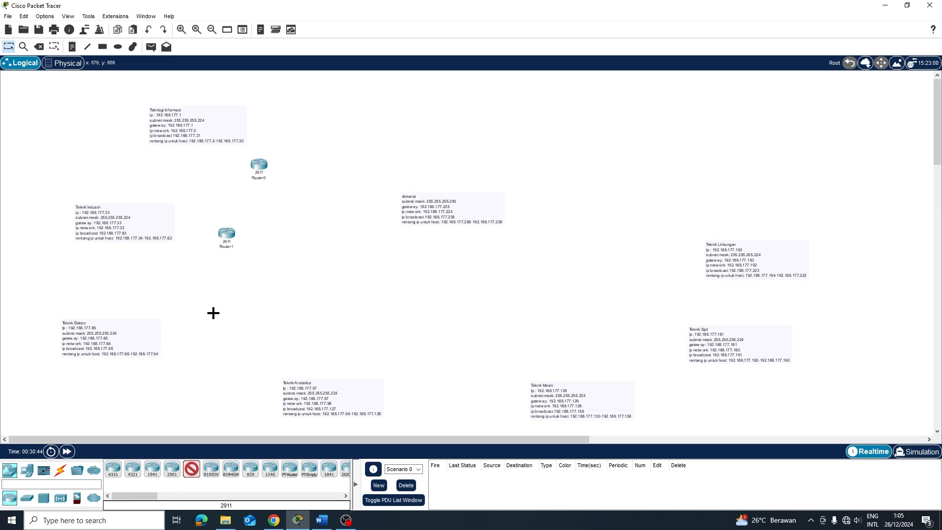
{"action": "left_click", "coordinate": [217, 335]}
{"action": "left_click", "coordinate": [192, 470]}
{"action": "left_click", "coordinate": [403, 363]}
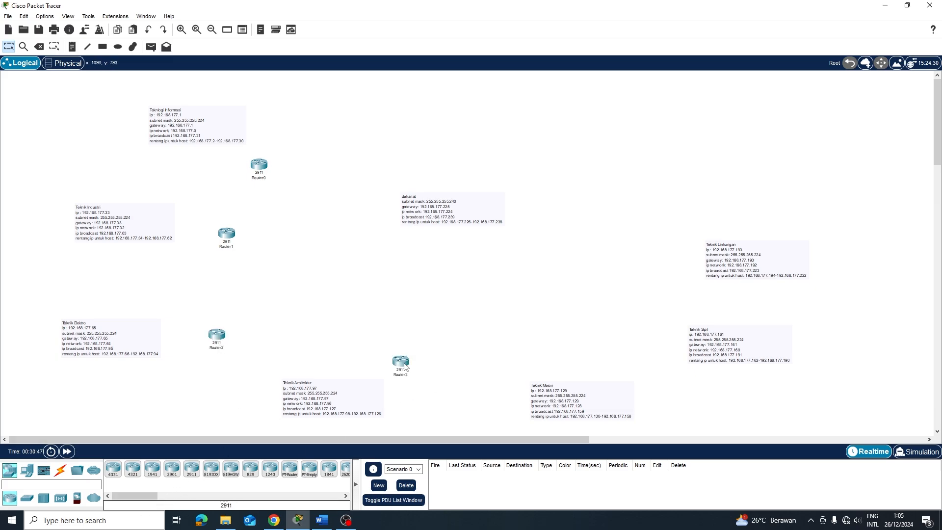
Place 2911 routers Router4–Router6 beside the Teknik Mesin, Teknik Linkungan and dekanat notes
{"action": "left_click", "coordinate": [189, 469]}
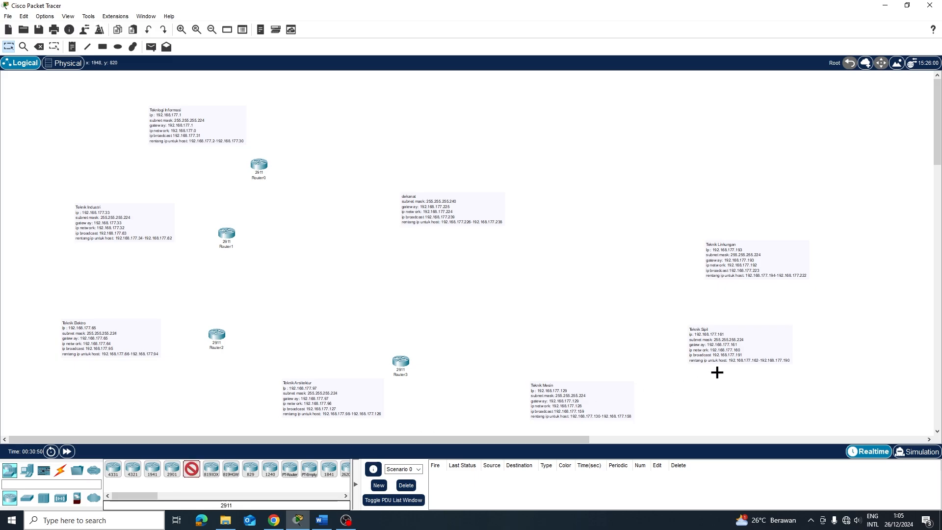
{"action": "left_click", "coordinate": [617, 359]}
{"action": "left_click", "coordinate": [192, 469]}
{"action": "left_click", "coordinate": [682, 243]}
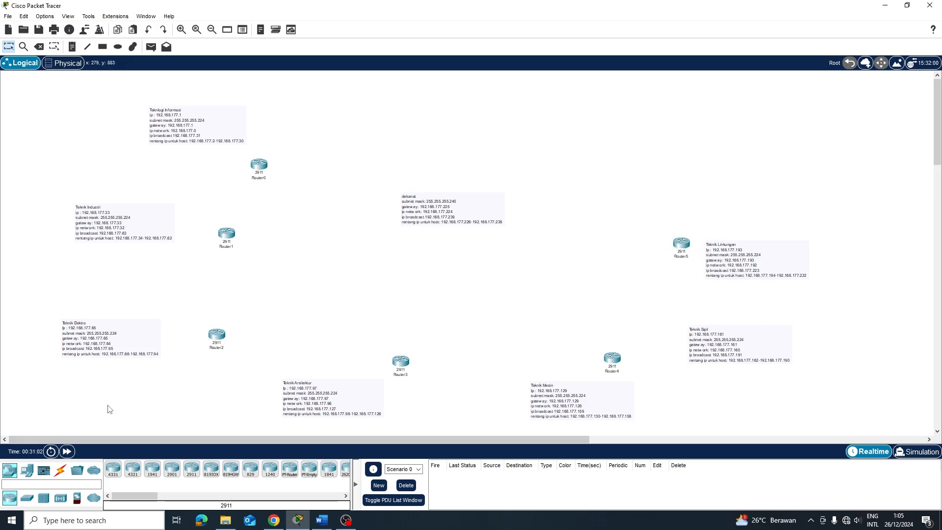
{"action": "left_click", "coordinate": [192, 468]}
{"action": "left_click", "coordinate": [462, 169]}
Rearrange the department notes and move Router4 and Router5 next to their notes
{"action": "left_click_drag", "start_coordinate": [261, 167], "coordinate": [270, 168]}
{"action": "left_click_drag", "start_coordinate": [193, 107], "coordinate": [184, 84]}
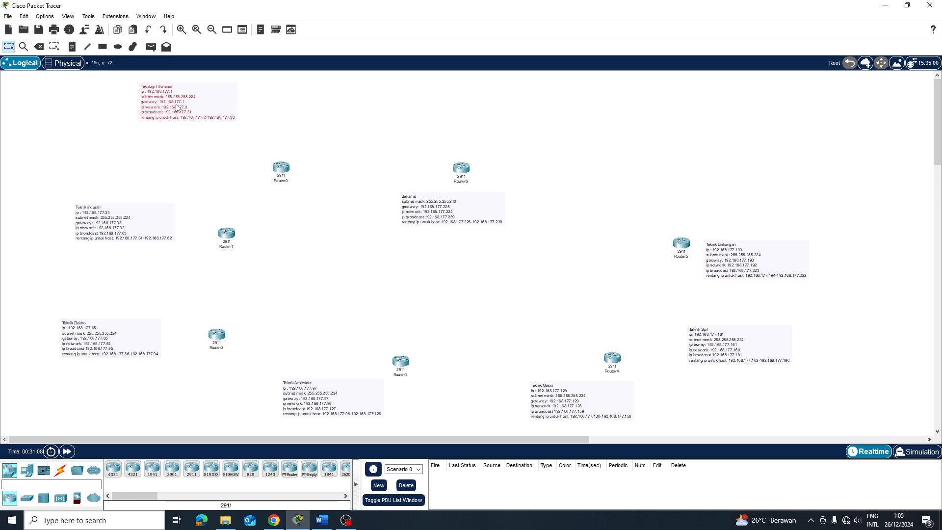
{"action": "left_click_drag", "start_coordinate": [110, 228], "coordinate": [98, 210]}
{"action": "left_click_drag", "start_coordinate": [117, 358], "coordinate": [112, 421]}
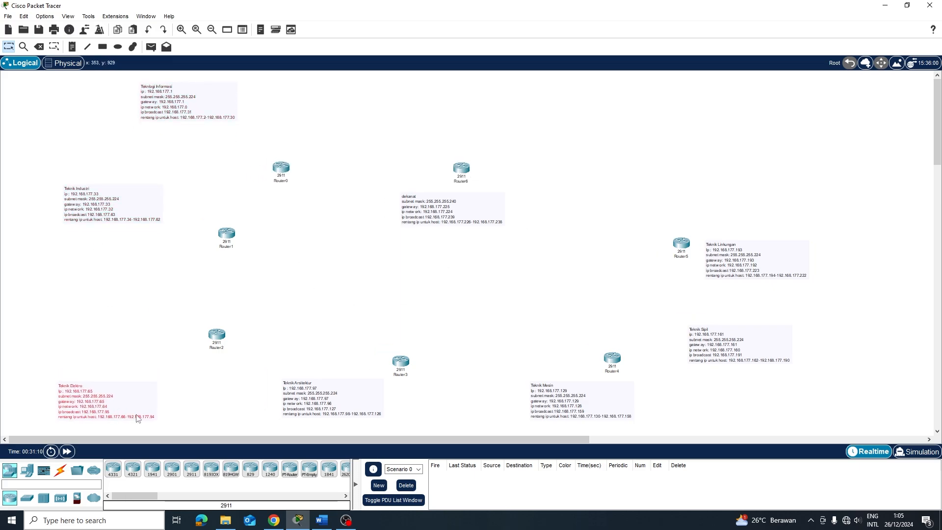
{"action": "left_click_drag", "start_coordinate": [318, 409], "coordinate": [312, 430]}
{"action": "left_click_drag", "start_coordinate": [556, 406], "coordinate": [612, 437]}
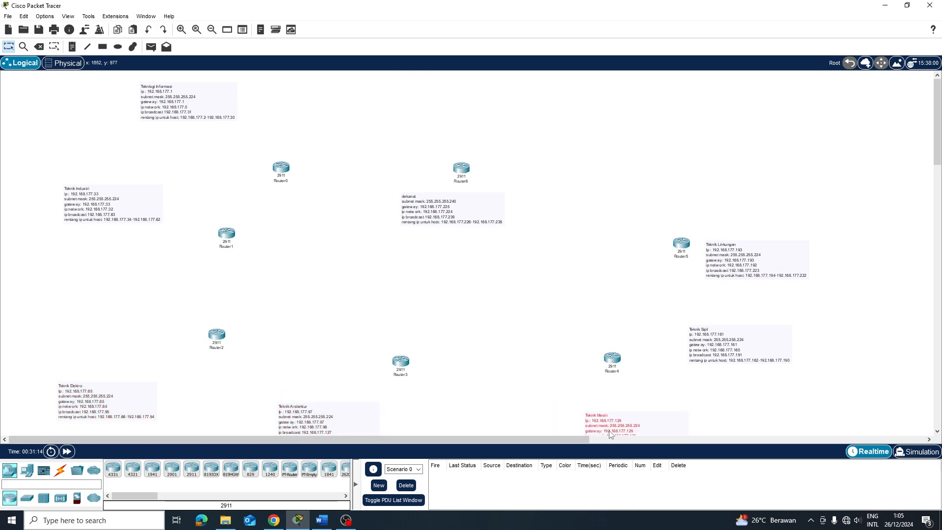
{"action": "left_click_drag", "start_coordinate": [741, 341], "coordinate": [793, 350]}
{"action": "left_click_drag", "start_coordinate": [733, 262], "coordinate": [851, 252]}
{"action": "left_click_drag", "start_coordinate": [675, 250], "coordinate": [652, 244]}
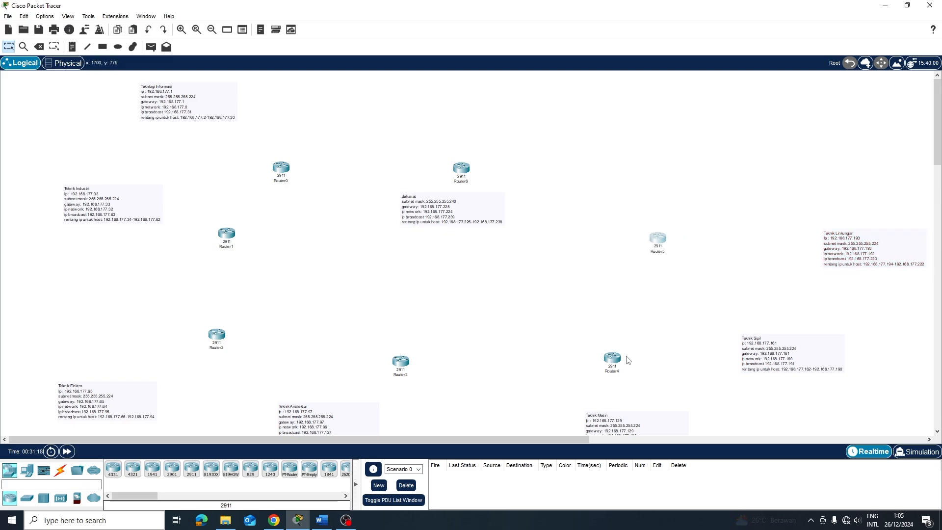
{"action": "left_click_drag", "start_coordinate": [626, 360], "coordinate": [601, 350]}
{"action": "left_click_drag", "start_coordinate": [451, 216], "coordinate": [470, 222]}
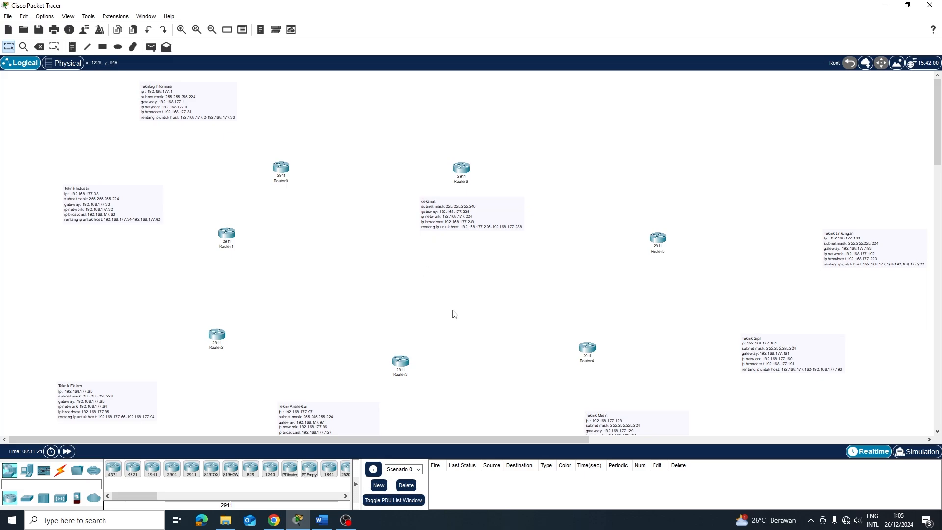
Fine-tune Router0, Router1 and the Teknologi Informasi note positions, then open Router0's window
{"action": "left_click_drag", "start_coordinate": [292, 170], "coordinate": [314, 182]}
{"action": "left_click_drag", "start_coordinate": [232, 231], "coordinate": [266, 241]}
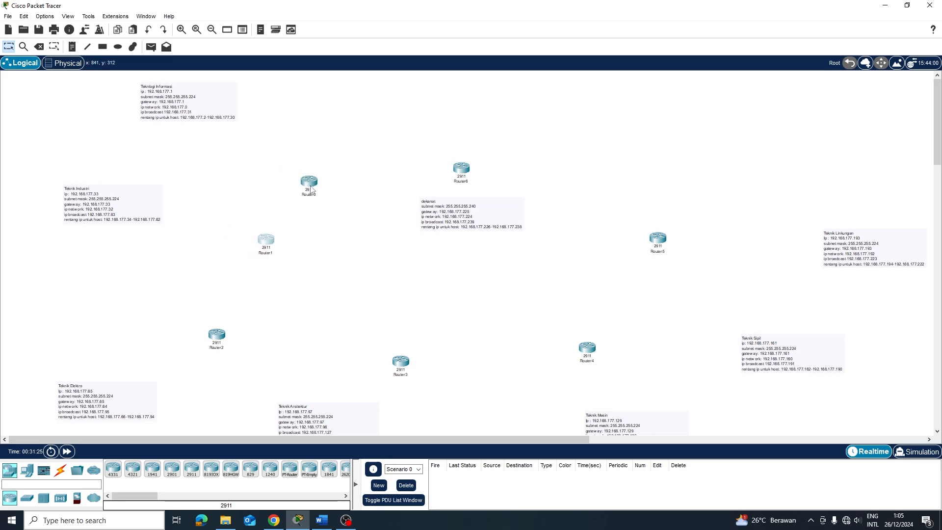
{"action": "left_click_drag", "start_coordinate": [310, 189], "coordinate": [336, 193]}
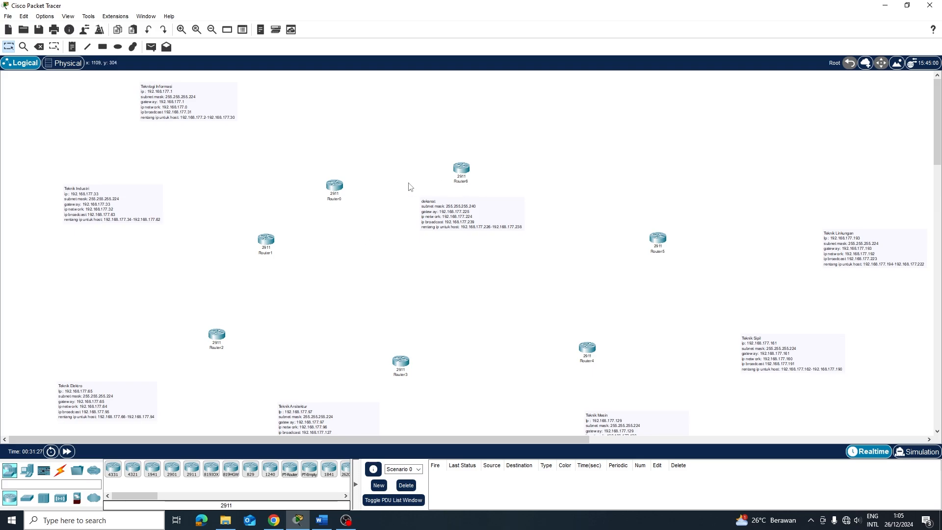
{"action": "left_click_drag", "start_coordinate": [180, 91], "coordinate": [250, 124]}
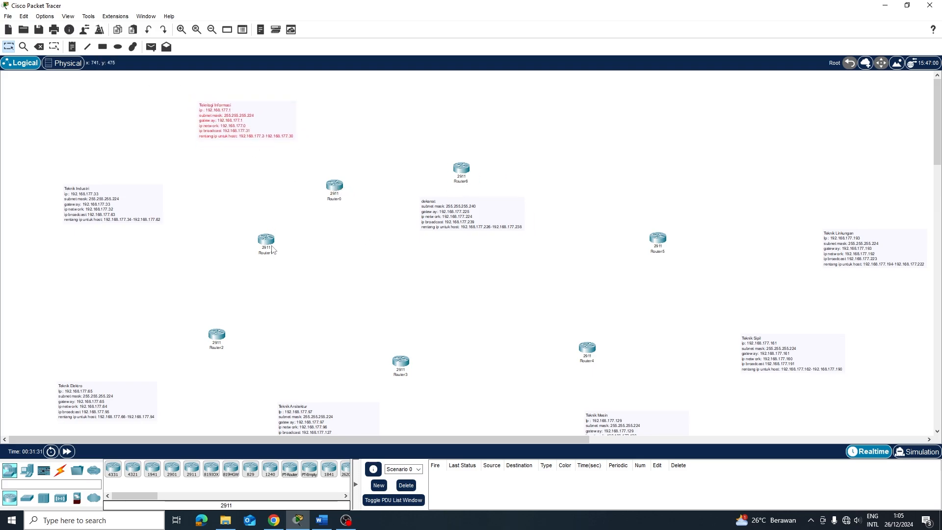
{"action": "left_click_drag", "start_coordinate": [273, 249], "coordinate": [248, 249]}
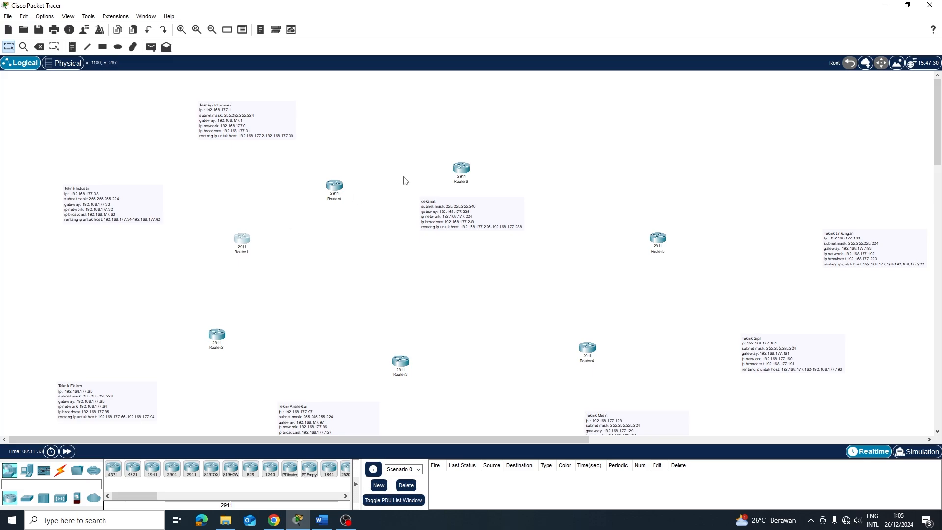
{"action": "left_click", "coordinate": [342, 187]}
View Router0's CLI boot output, close its window, and show the cable types
{"action": "left_click", "coordinate": [372, 108]}
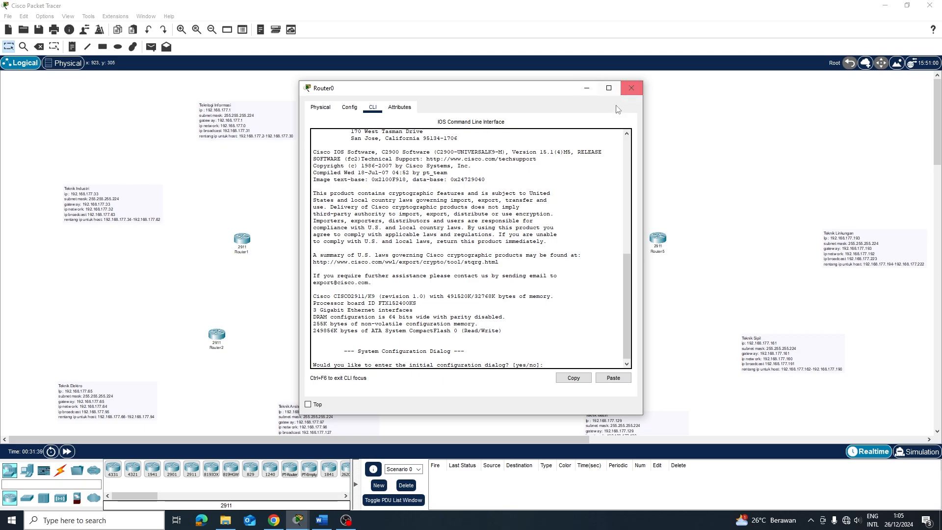
{"action": "left_click", "coordinate": [631, 88]}
{"action": "left_click", "coordinate": [60, 470]}
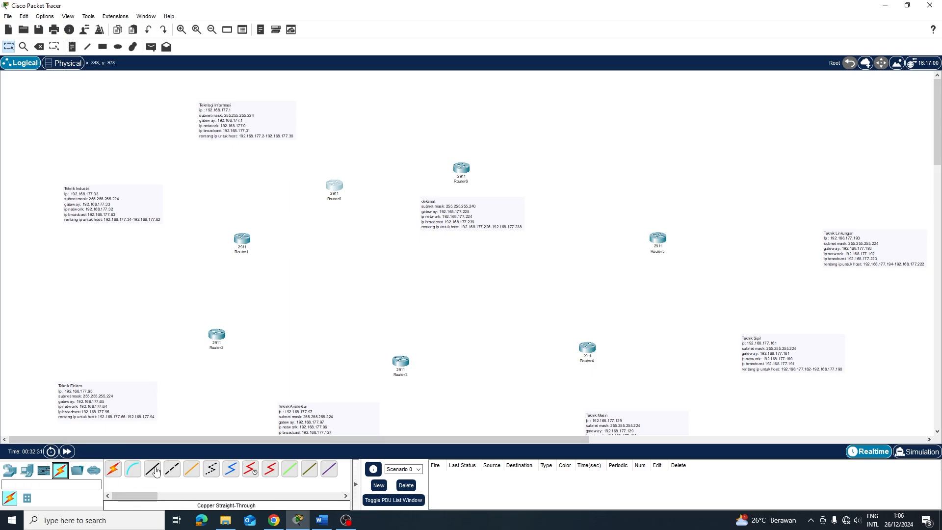
Place 2960 switches Switch0–Switch3 next to Router0 through Router3
{"action": "left_click", "coordinate": [10, 471]}
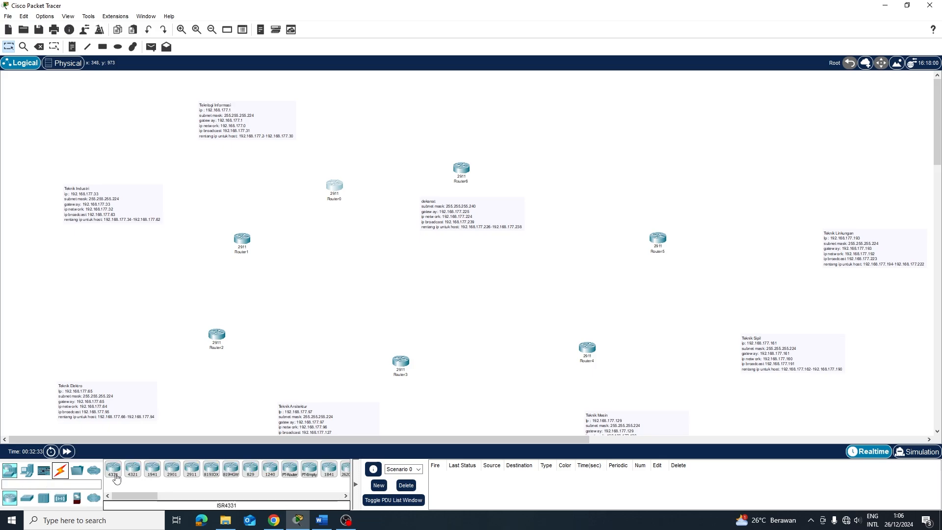
{"action": "left_click", "coordinate": [26, 499]}
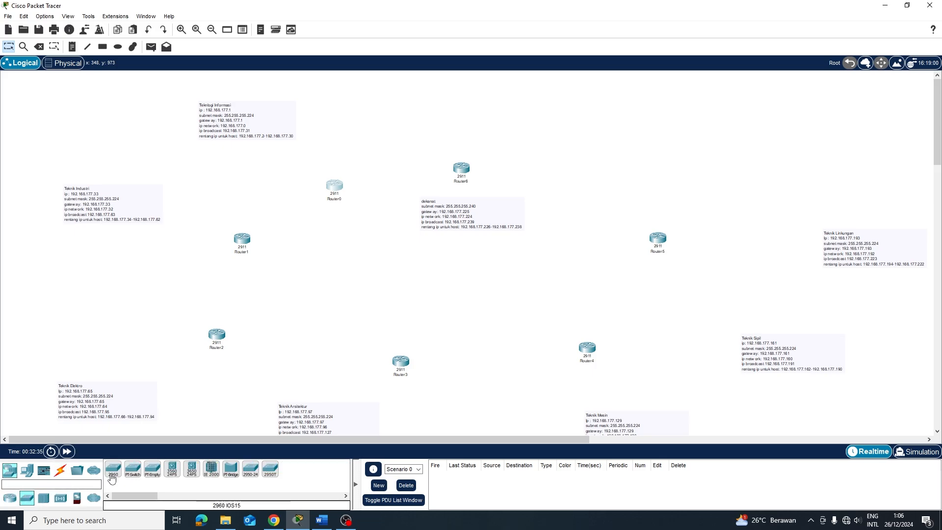
{"action": "left_click", "coordinate": [112, 476]}
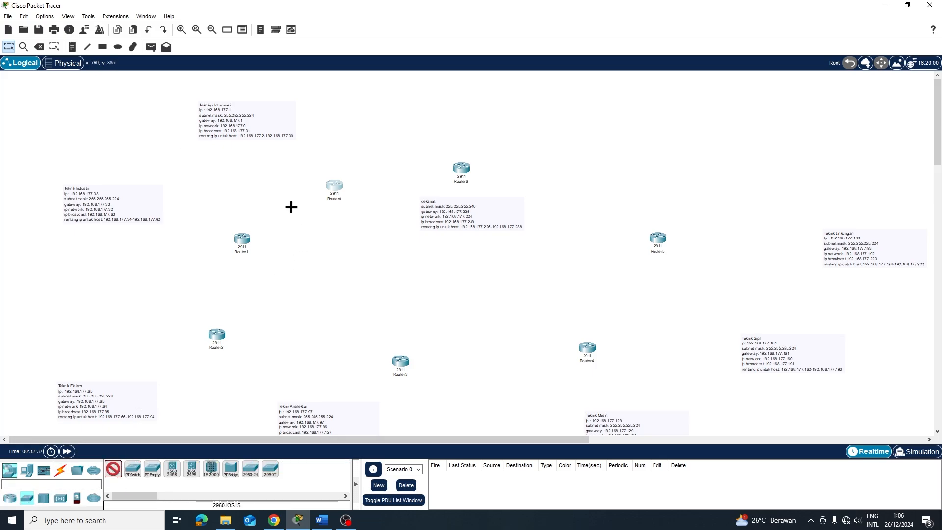
{"action": "left_click", "coordinate": [285, 167]}
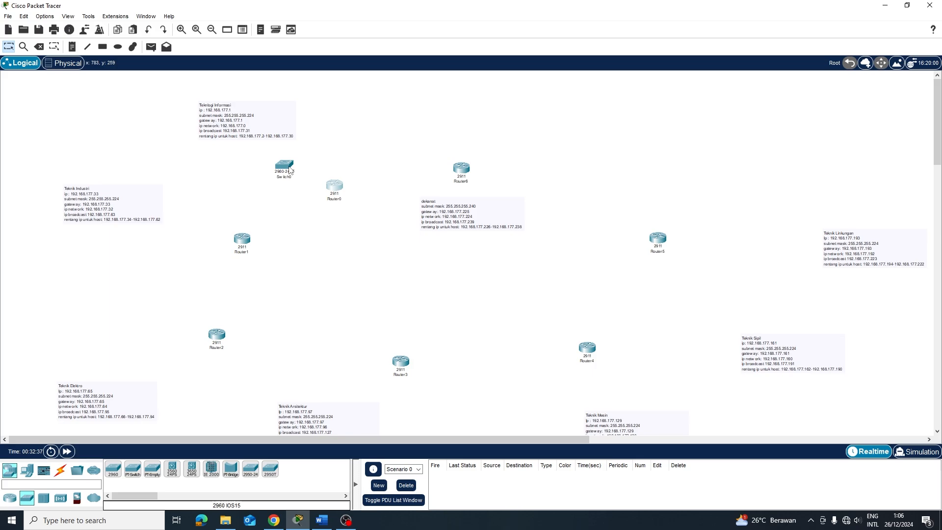
{"action": "left_click", "coordinate": [202, 225]}
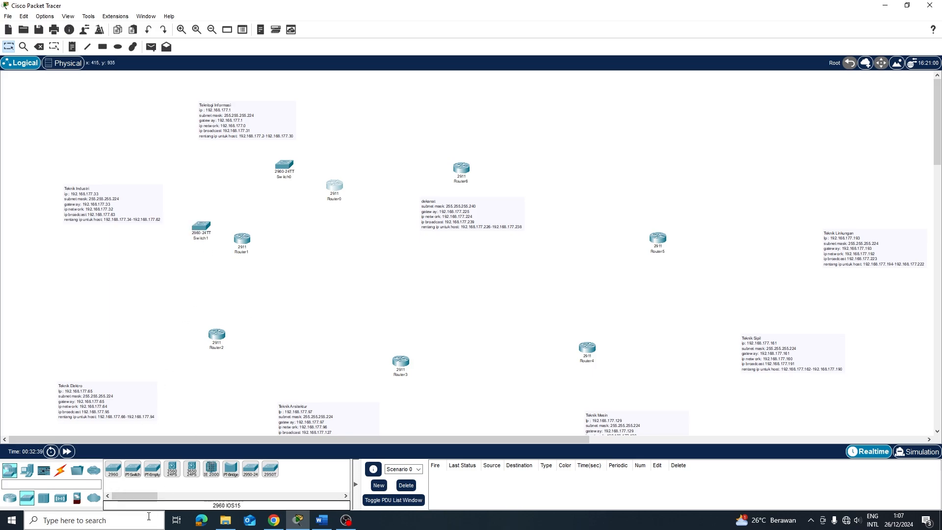
{"action": "left_click", "coordinate": [178, 356]}
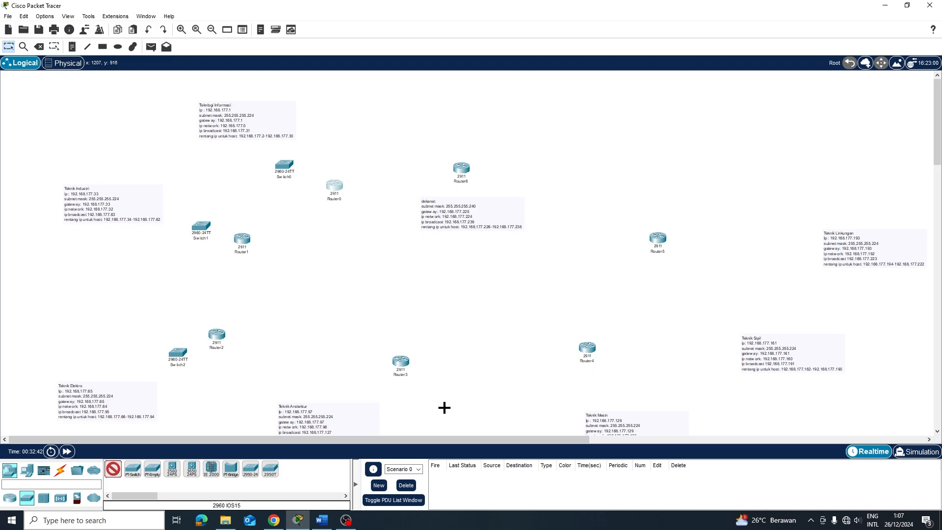
{"action": "left_click", "coordinate": [422, 397]}
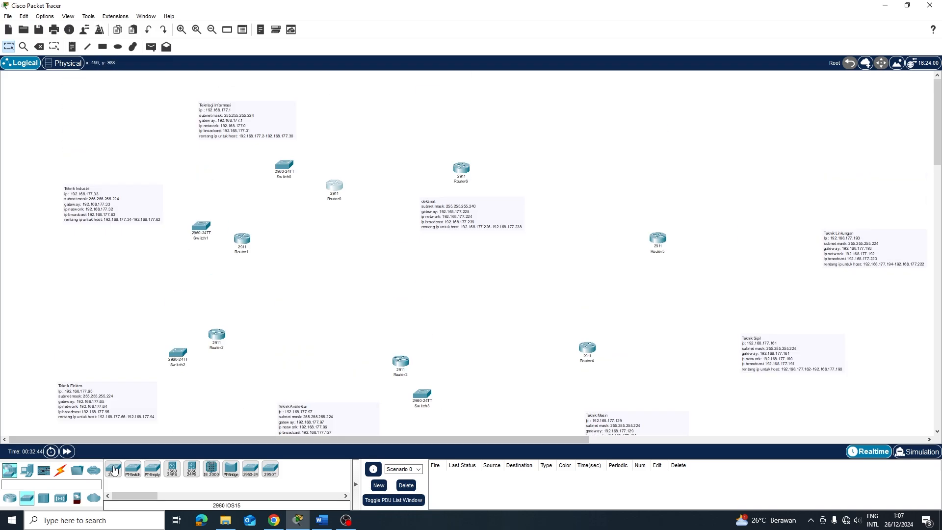
Place Switch4–Switch6 beside Router4–Router6 and align Switch6 directly above Router6
{"action": "left_click", "coordinate": [114, 471]}
{"action": "left_click", "coordinate": [607, 381]}
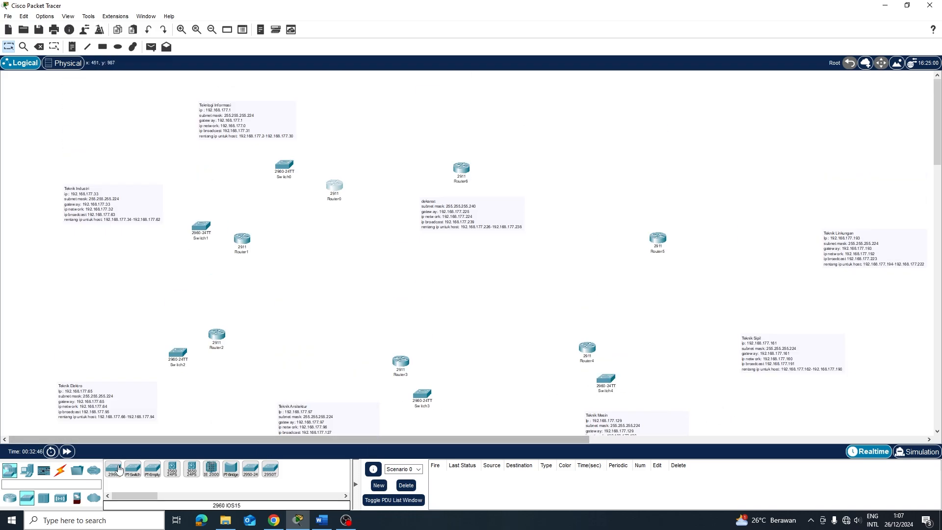
{"action": "left_click", "coordinate": [114, 470]}
{"action": "left_click", "coordinate": [707, 242]}
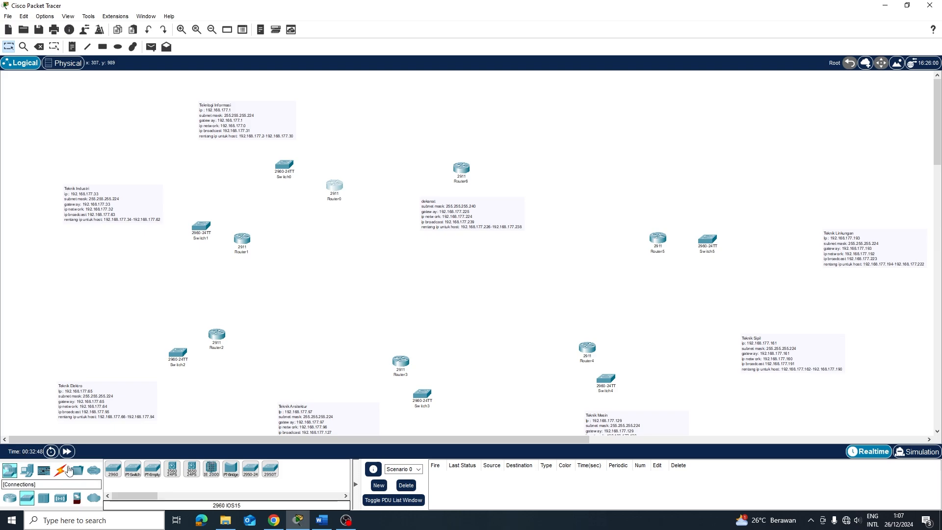
{"action": "left_click", "coordinate": [114, 470]}
{"action": "left_click", "coordinate": [470, 143]}
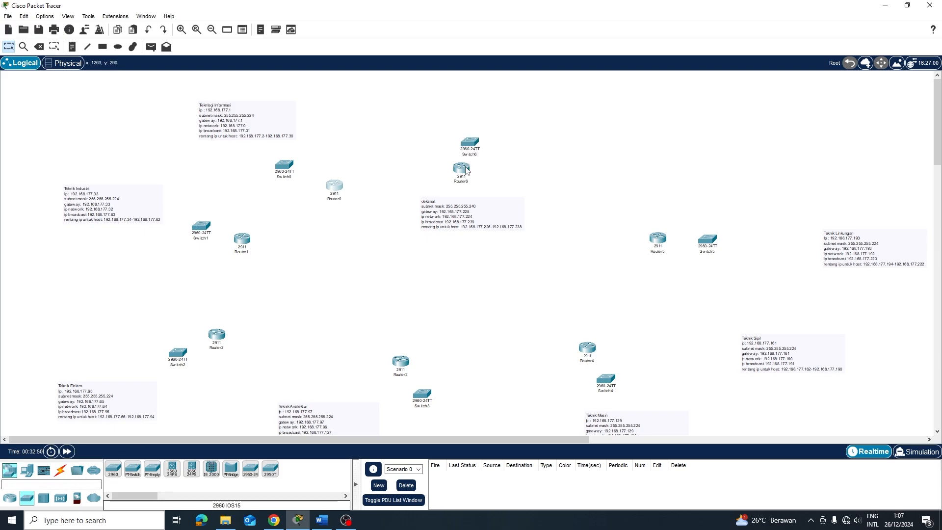
{"action": "left_click_drag", "start_coordinate": [466, 170], "coordinate": [468, 184]}
{"action": "left_click_drag", "start_coordinate": [472, 142], "coordinate": [470, 146]}
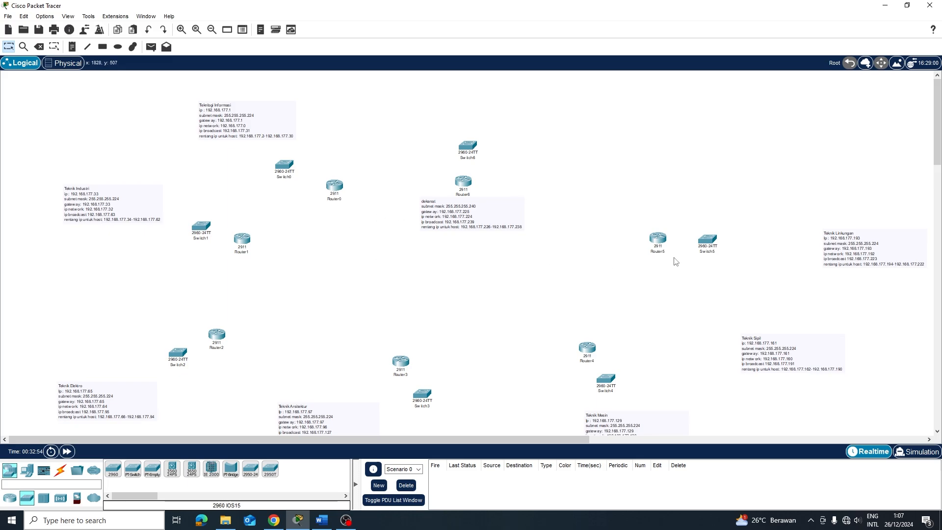
Cable Router1's GigabitEthernet0/0 to Switch1 Fa0/1, and Router0's G0/0 to Switch0, with copper straight-through
{"action": "left_click", "coordinate": [60, 470]}
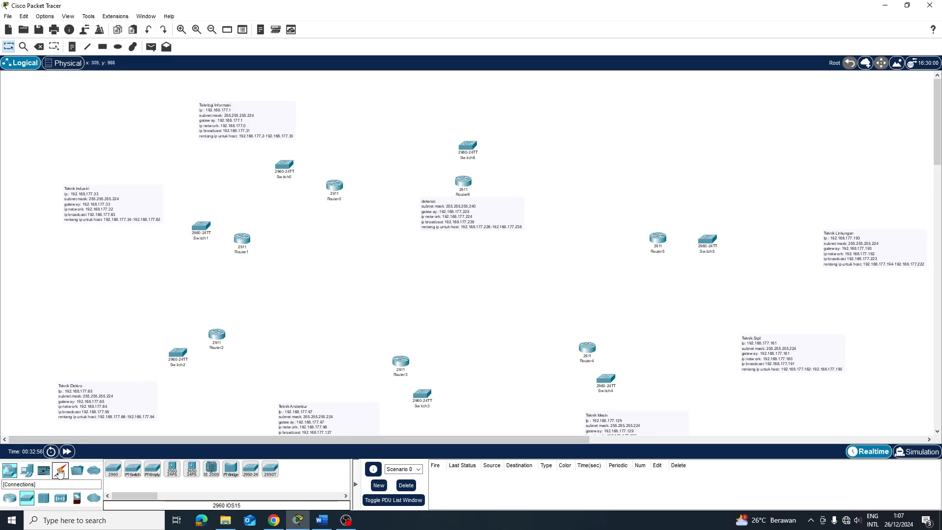
{"action": "left_click", "coordinate": [151, 470]}
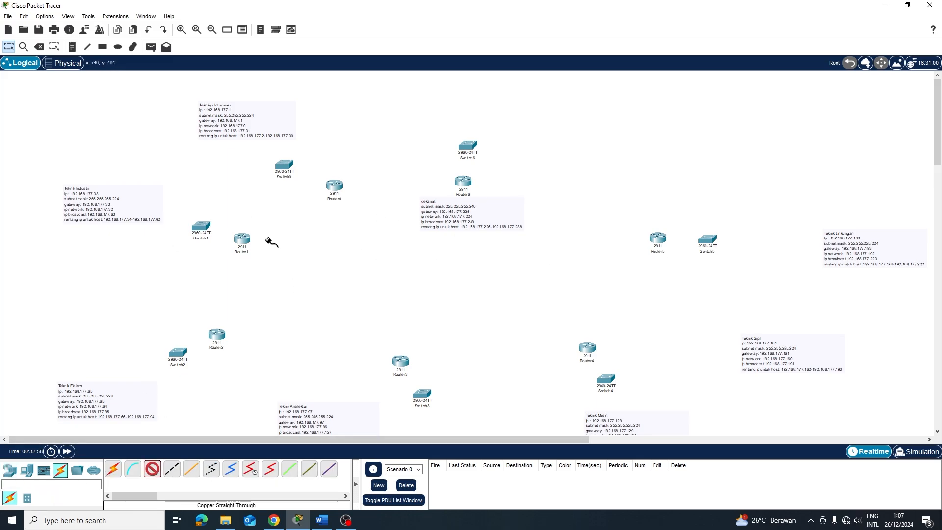
{"action": "left_click", "coordinate": [241, 239]}
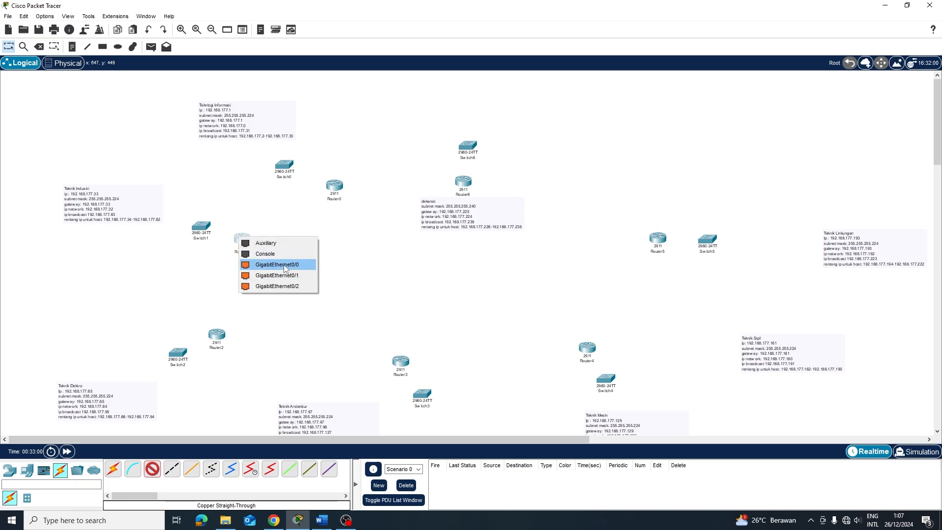
{"action": "left_click", "coordinate": [277, 266]}
{"action": "left_click", "coordinate": [201, 228]}
{"action": "left_click", "coordinate": [253, 249]}
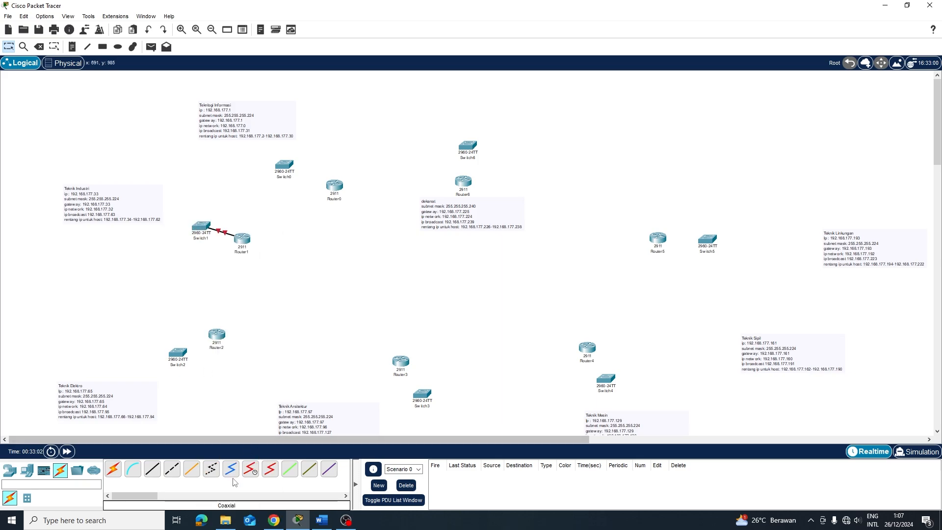
{"action": "left_click", "coordinate": [335, 186]}
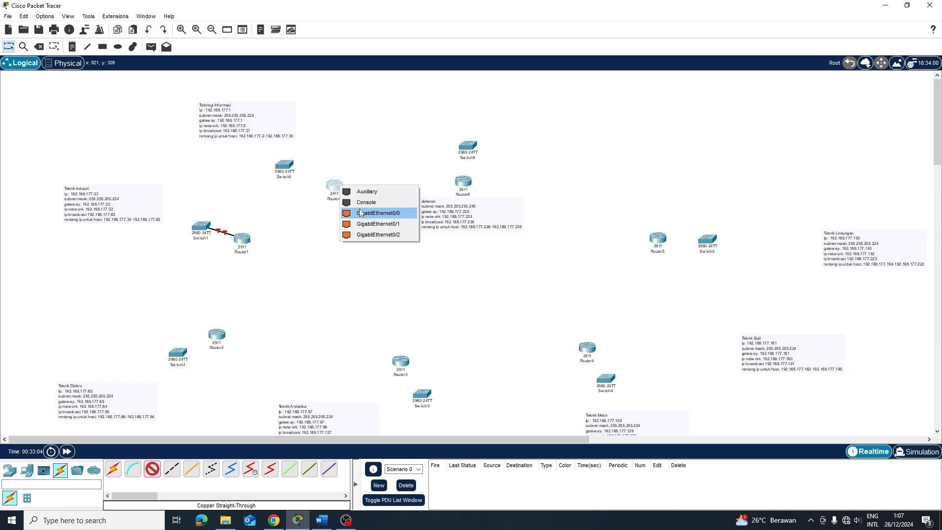
{"action": "left_click", "coordinate": [363, 213]}
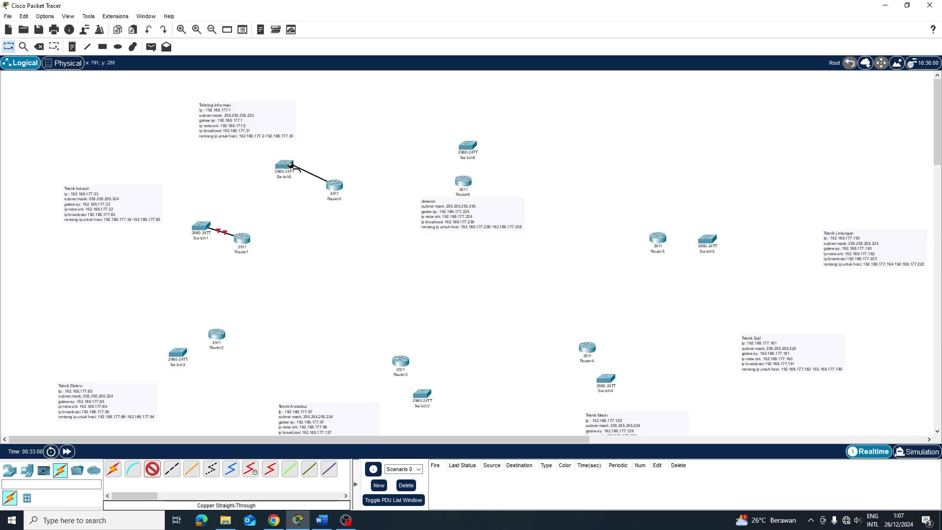
{"action": "left_click", "coordinate": [290, 165]}
{"action": "left_click", "coordinate": [314, 181]}
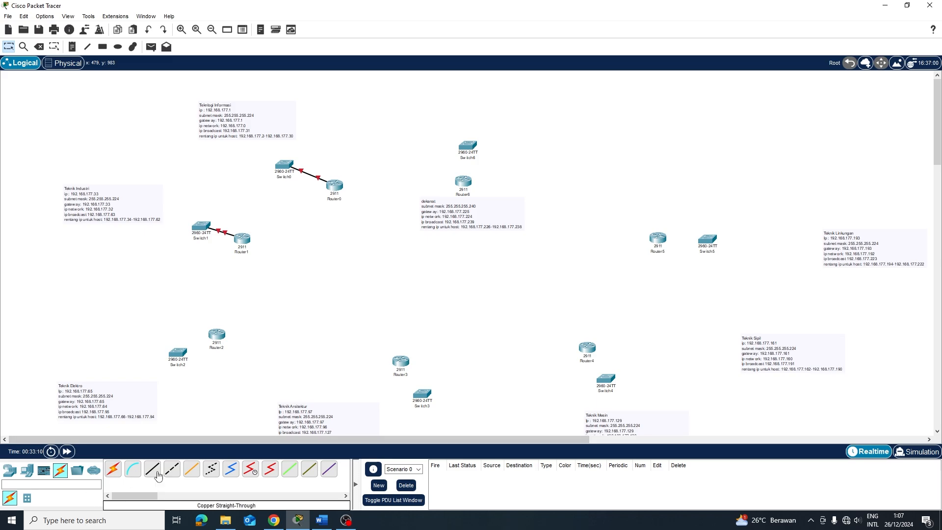
Link Router2 to Switch2, and Router3 to Switch3's FastEthernet0/1, with straight-through cables
{"action": "left_click", "coordinate": [158, 475]}
{"action": "left_click", "coordinate": [221, 337]}
{"action": "left_click", "coordinate": [261, 365]}
{"action": "left_click", "coordinate": [182, 360]}
{"action": "left_click", "coordinate": [238, 88]}
{"action": "left_click", "coordinate": [152, 469]}
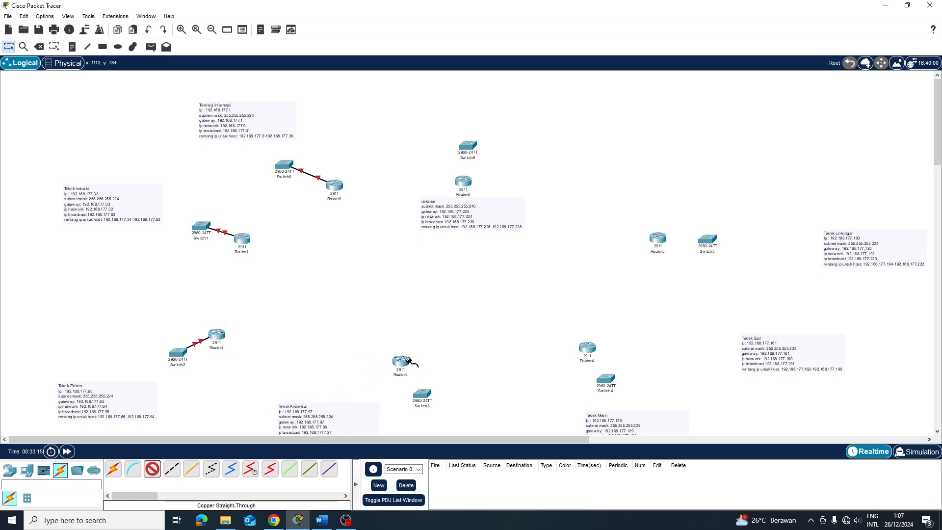
{"action": "left_click", "coordinate": [409, 361]}
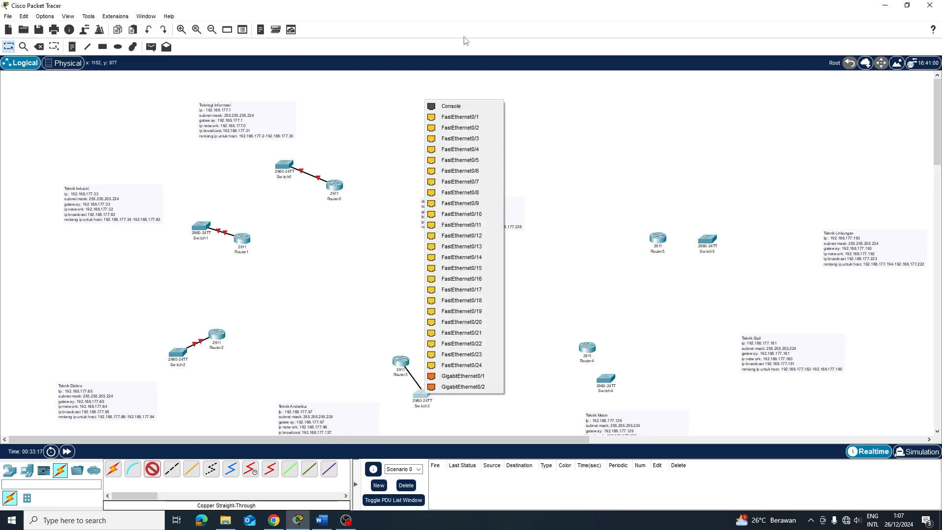
{"action": "left_click", "coordinate": [483, 116]}
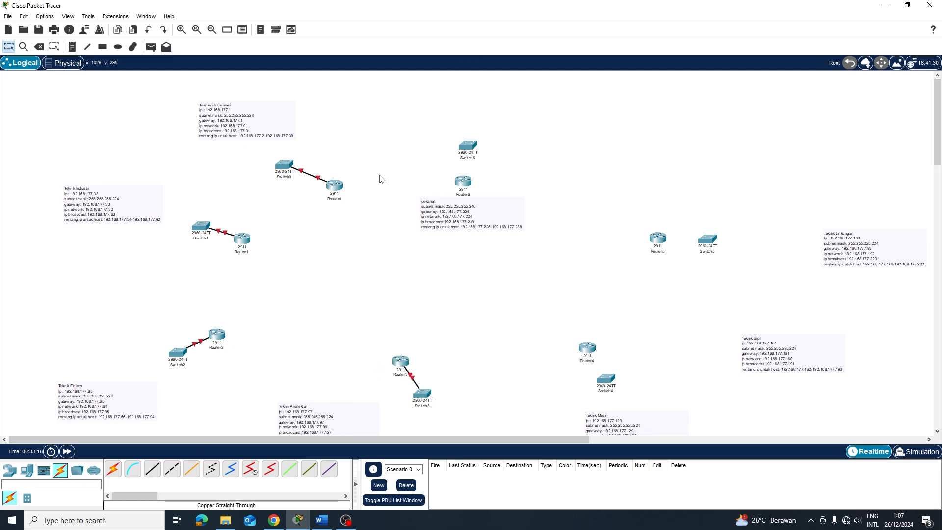
Connect Router4 to Switch4's FastEthernet0/2 and Router5 to Switch5's FastEthernet0/1
{"action": "left_click", "coordinate": [152, 469]}
{"action": "left_click", "coordinate": [589, 348]}
{"action": "left_click", "coordinate": [619, 373]}
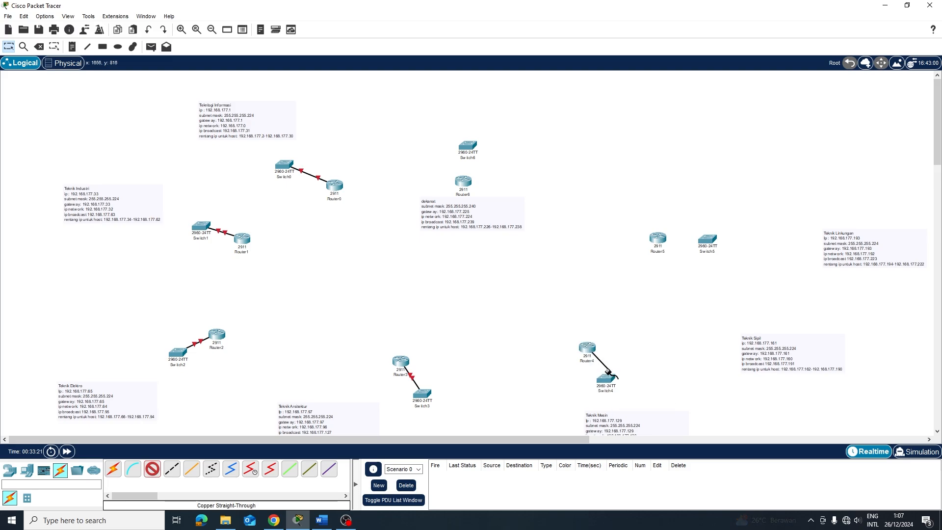
{"action": "left_click", "coordinate": [605, 379]}
{"action": "left_click", "coordinate": [659, 114]}
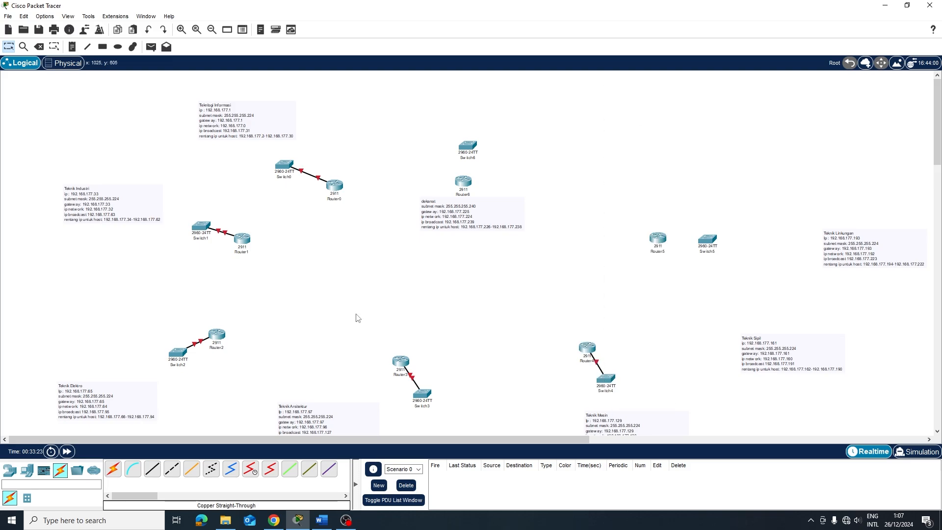
{"action": "left_click", "coordinate": [152, 469]}
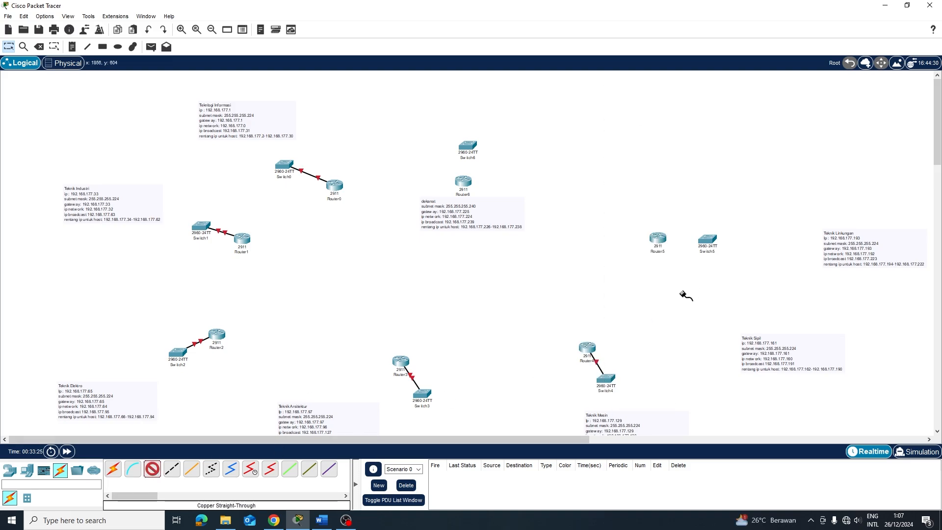
{"action": "left_click", "coordinate": [658, 238]}
{"action": "left_click", "coordinate": [688, 265]}
{"action": "left_click", "coordinate": [710, 240]}
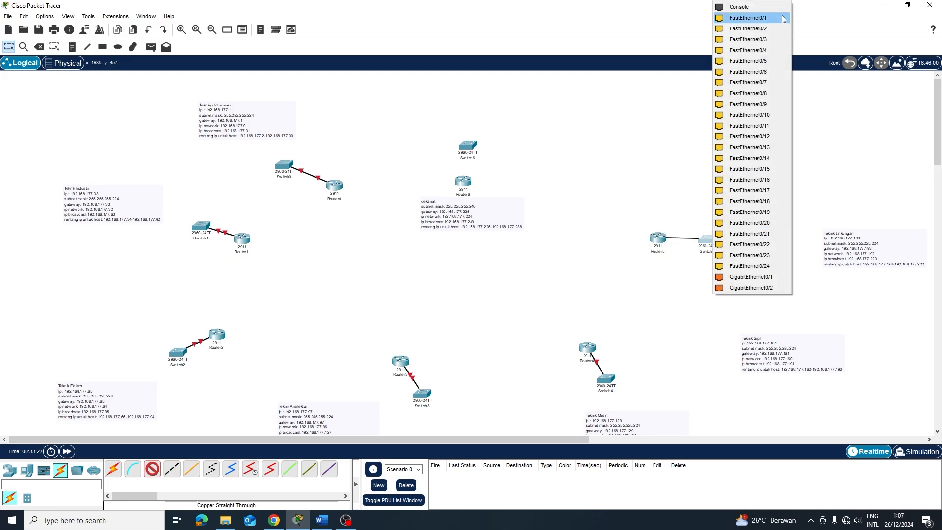
{"action": "left_click", "coordinate": [742, 18]}
Cable Router6's GigabitEthernet0/0 to Switch6's FastEthernet0/1
{"action": "left_click", "coordinate": [152, 468]}
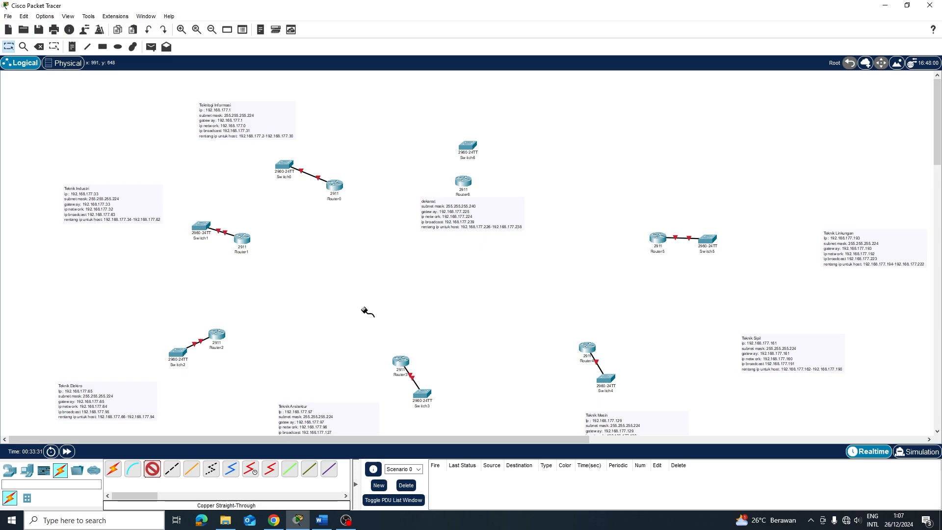
{"action": "left_click", "coordinate": [465, 184]}
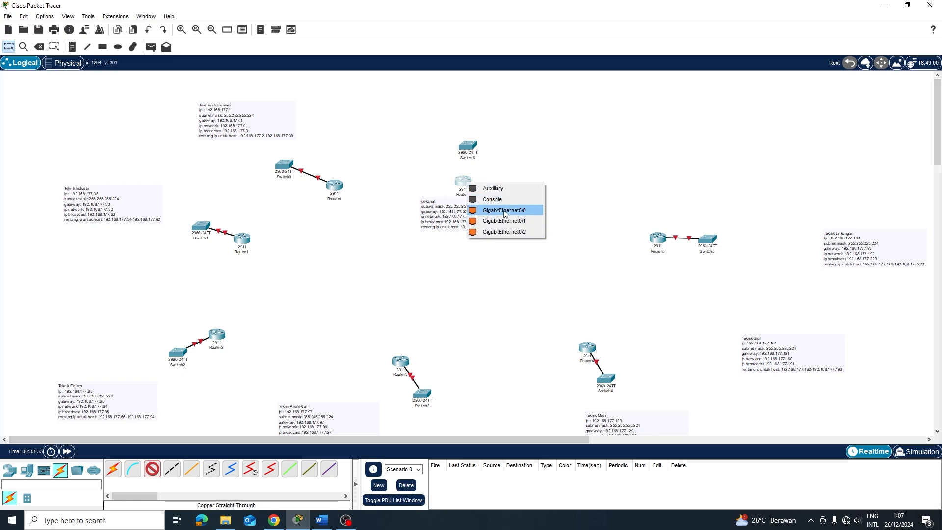
{"action": "left_click", "coordinate": [504, 210]}
{"action": "left_click", "coordinate": [470, 147]}
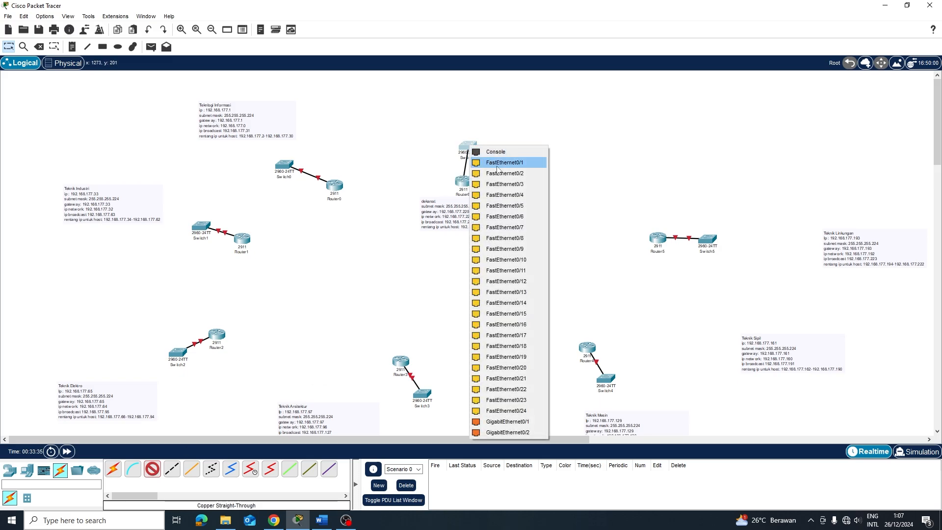
{"action": "left_click", "coordinate": [497, 165]}
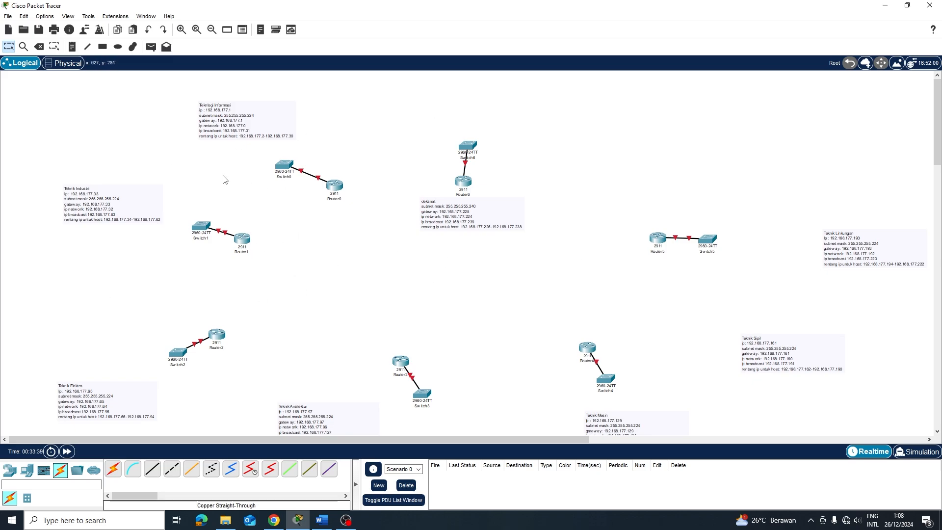
In Router0's CLI, answer n to the setup dialog, then run en and conf t
{"action": "left_click", "coordinate": [337, 187]}
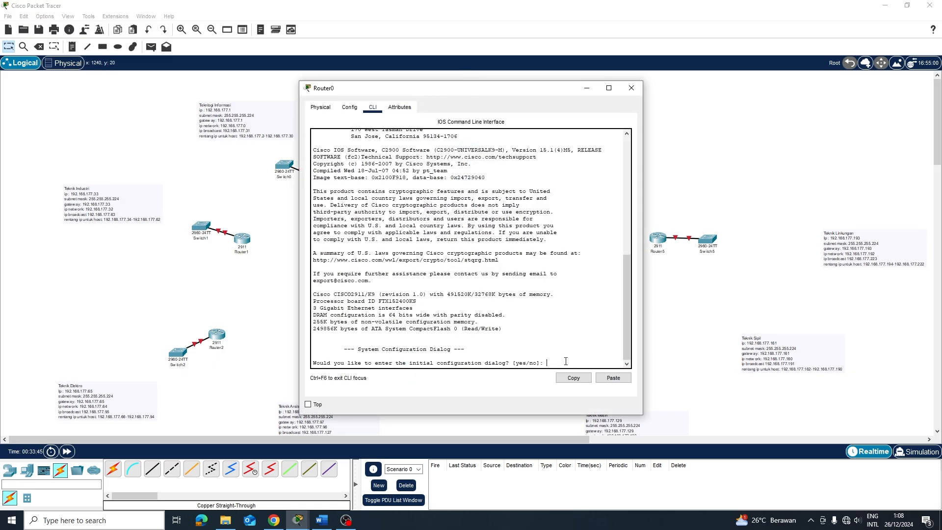
{"action": "type", "text": "n"}
{"action": "key", "text": "Return"}
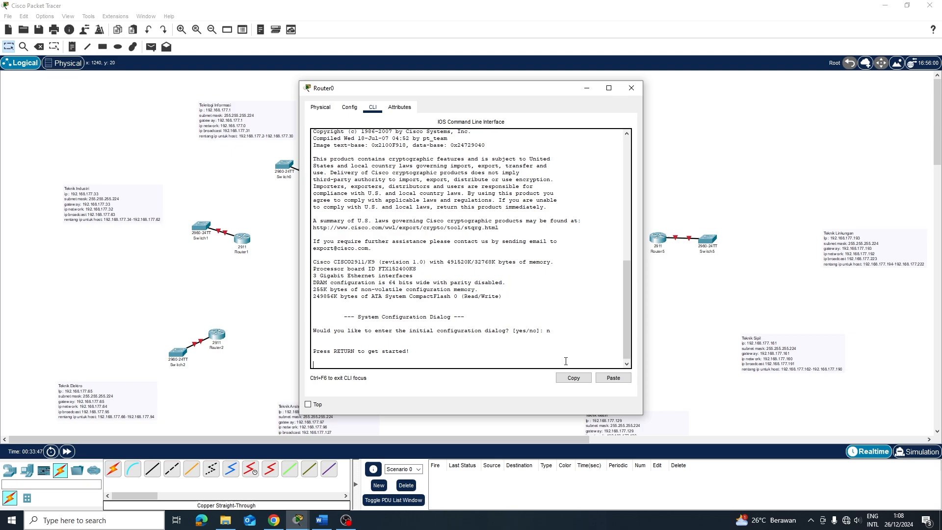
{"action": "key", "text": "Return"}
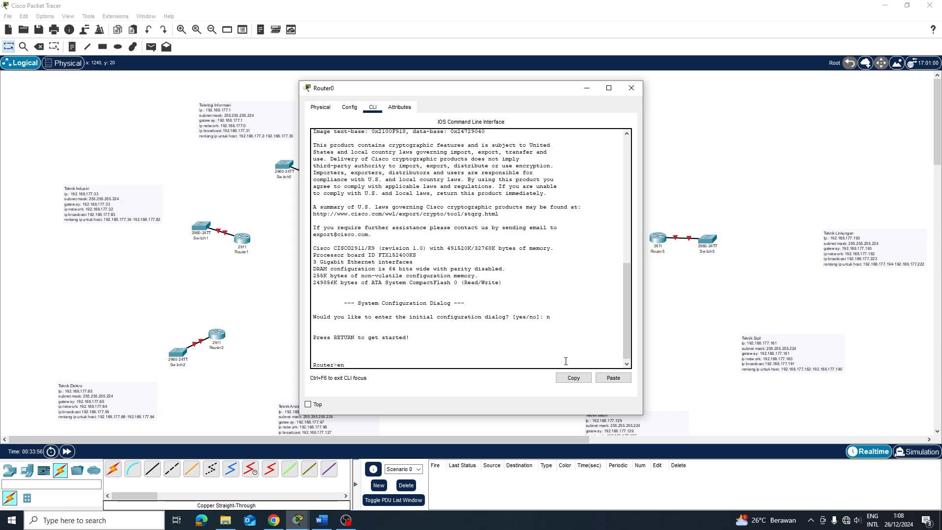
{"action": "key", "text": "Return"}
{"action": "type", "text": "c"}
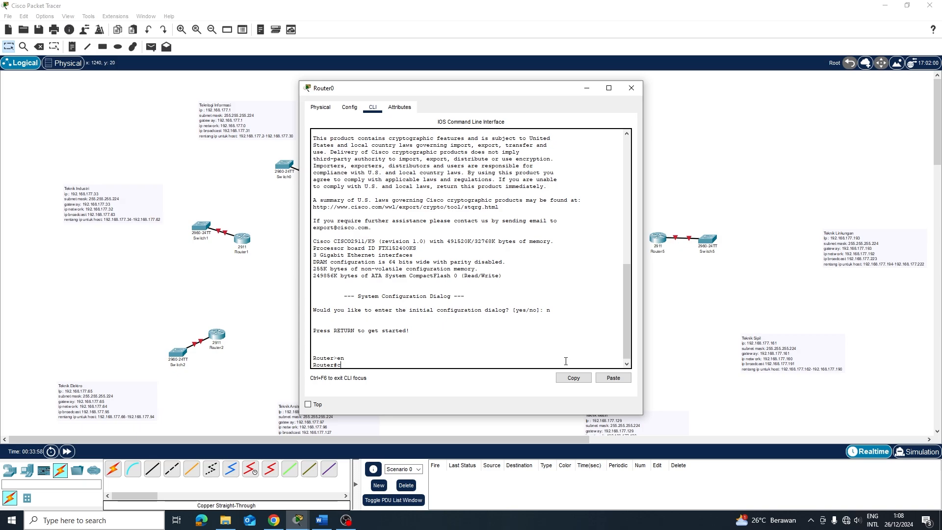
{"action": "type", "text": "onf t"}
{"action": "key", "text": "Return"}
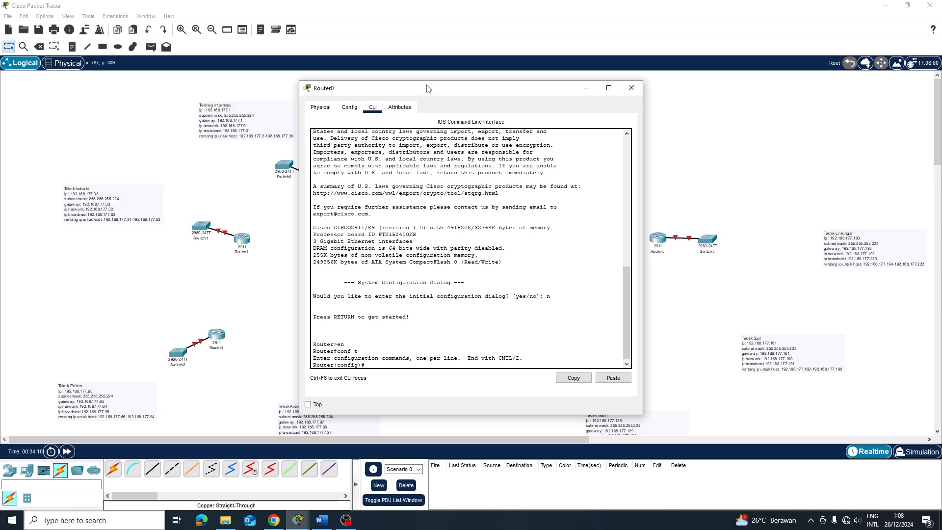
{"action": "left_click_drag", "start_coordinate": [427, 88], "coordinate": [478, 86]}
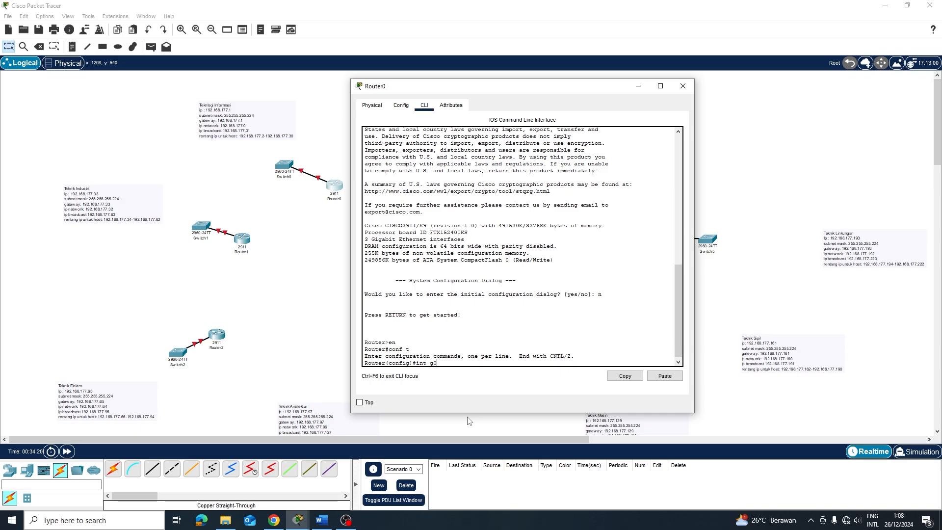
Enter interface g0/0 and enable it with no shutdown
{"action": "type", "text": "g0/0"}
{"action": "key", "text": "Return"}
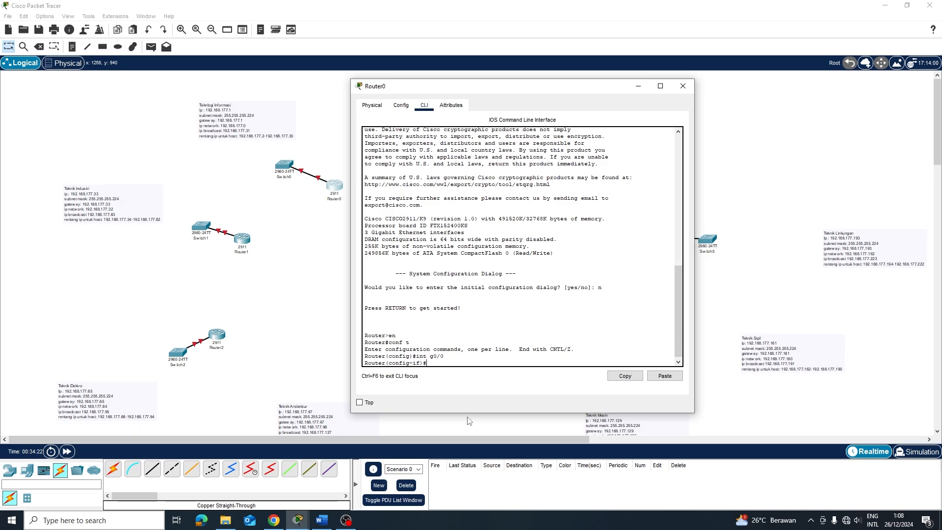
{"action": "type", "text": "noi"}
{"action": "key", "text": "BackSpace"}
{"action": "key", "text": "Return"}
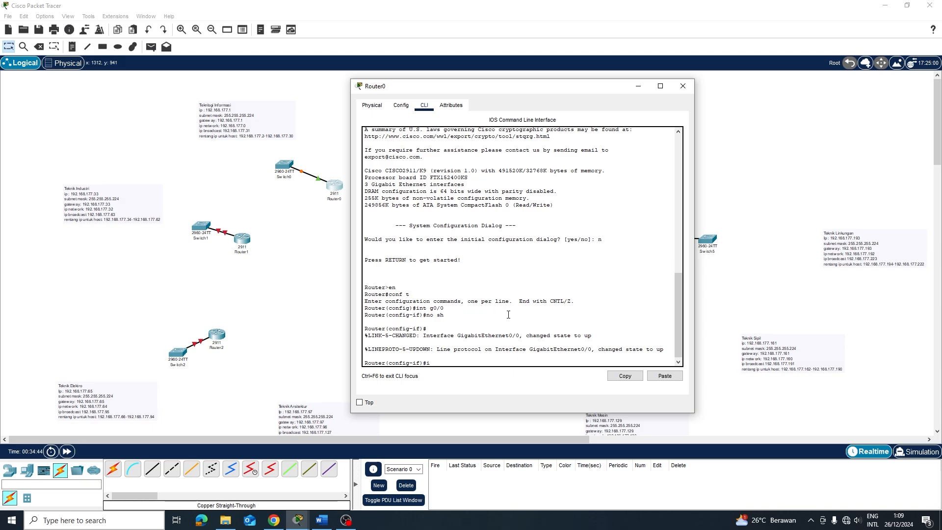
Assign 192.168.177.1 255.255.255.224 to g0/0 and begin the ip dhcp pool POOL1 command
{"action": "type", "text": "ip add 192.168.177"}
{"action": "type", "text": "1 255.255.2555."}
{"action": "key", "text": "BackSpace"}
{"action": "key", "text": "BackSpace"}
{"action": "type", "text": ".224"}
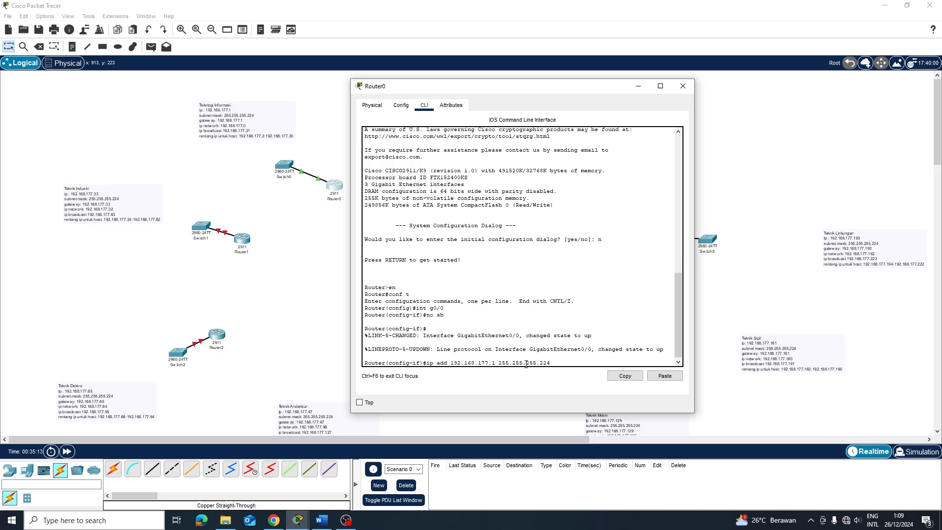
{"action": "key", "text": "Return"}
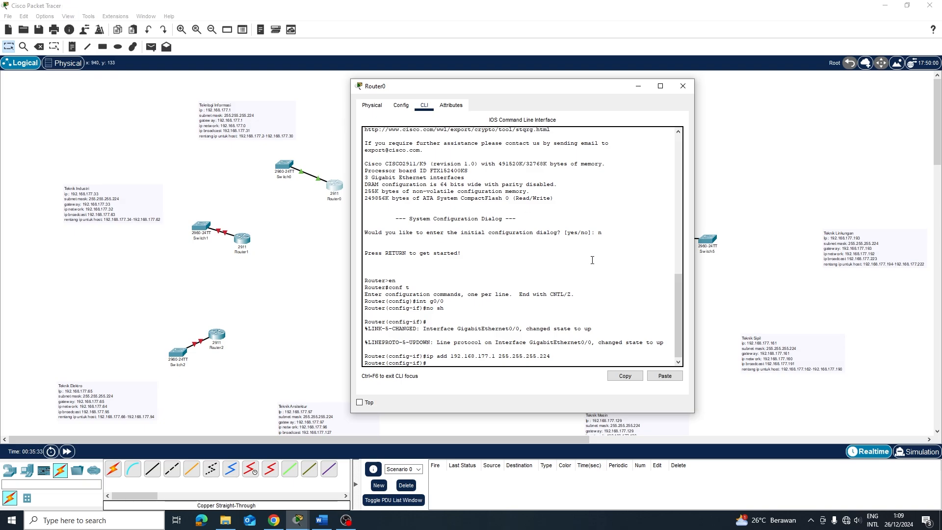
{"action": "type", "text": "ip dhcp pool POOL1"}
Create POOL1 with network 192.168.177.0 255.255.255.224, default-router 192.168.177.1 and dns-server 8.8.8.8
{"action": "key", "text": "Return"}
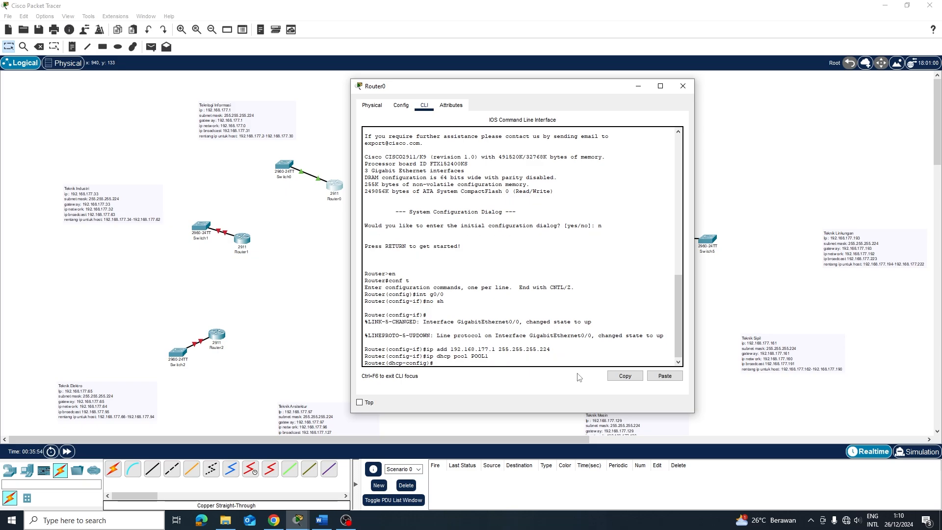
{"action": "type", "text": "network 192.168.177.0"}
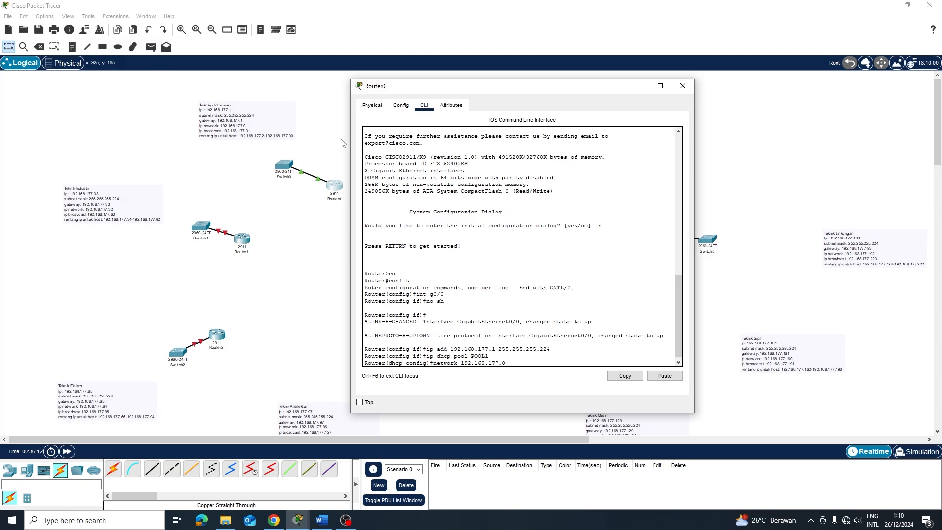
{"action": "type", "text": " 255.255"}
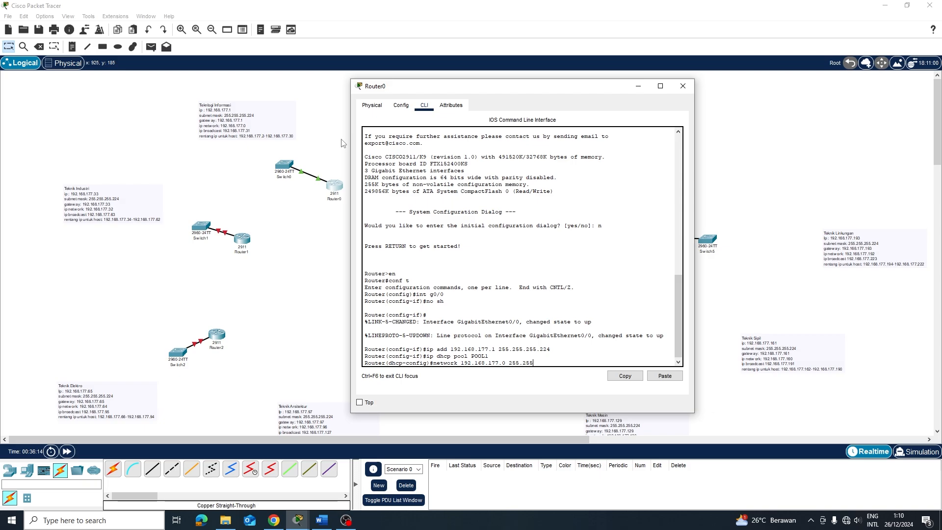
{"action": "type", "text": ".255.224"}
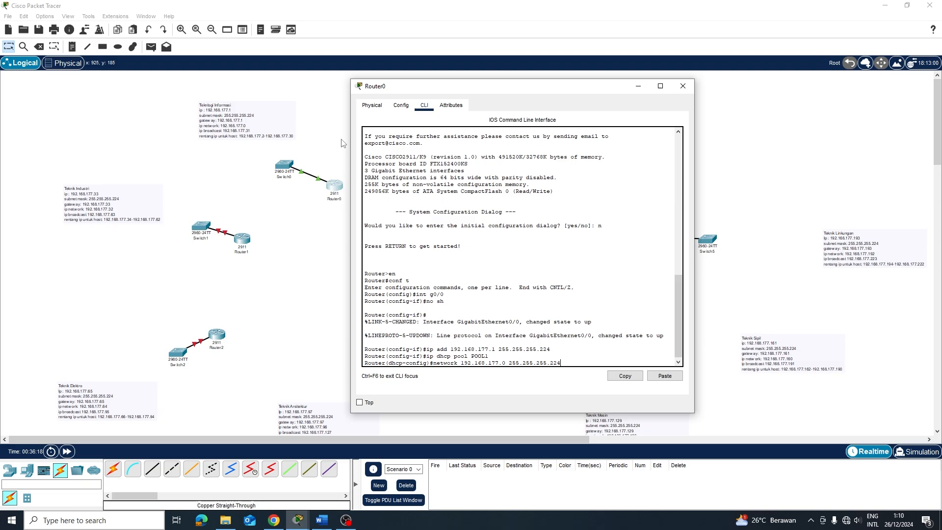
{"action": "key", "text": "Return"}
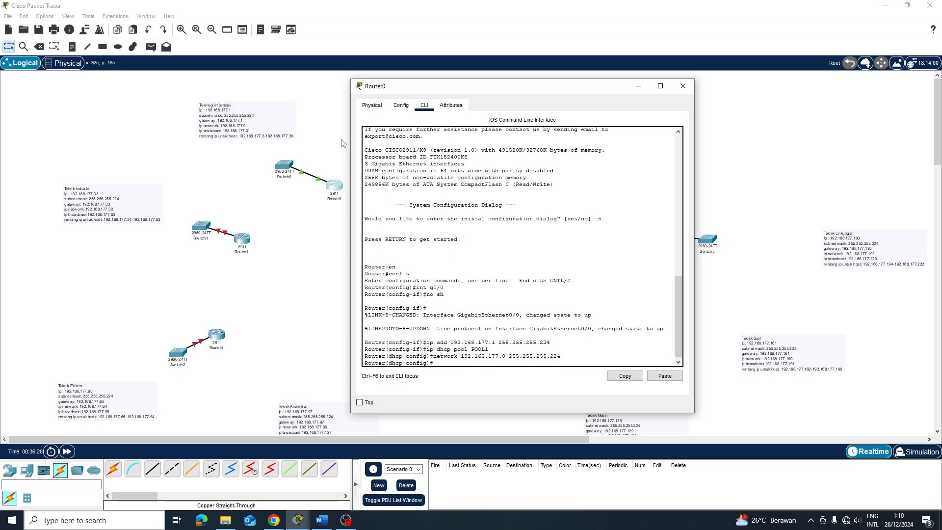
{"action": "type", "text": "der"}
{"action": "type", "text": "au"}
{"action": "type", "text": "lt-router 192.16"}
{"action": "type", "text": "8.177.1"}
{"action": "key", "text": "Return"}
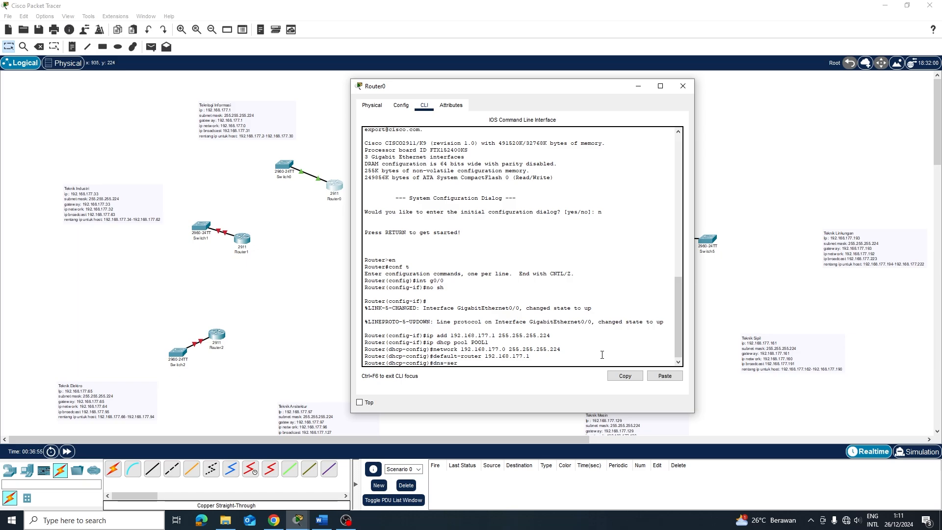
{"action": "type", "text": "dns-server 8.8.8.8"}
{"action": "key", "text": "Return"}
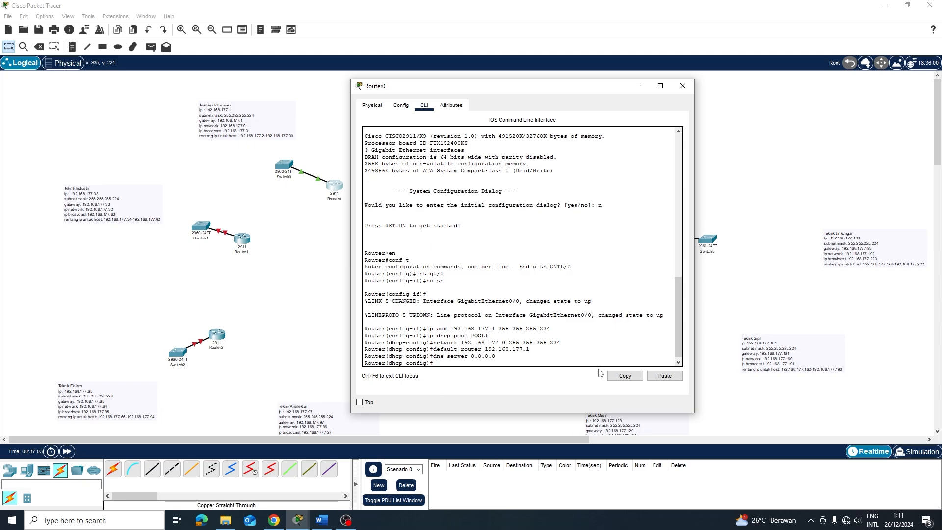
Minimize Router0's console and place PC0 above Switch0, shifting the Teknologi Informasi note aside
{"action": "left_click", "coordinate": [644, 86]}
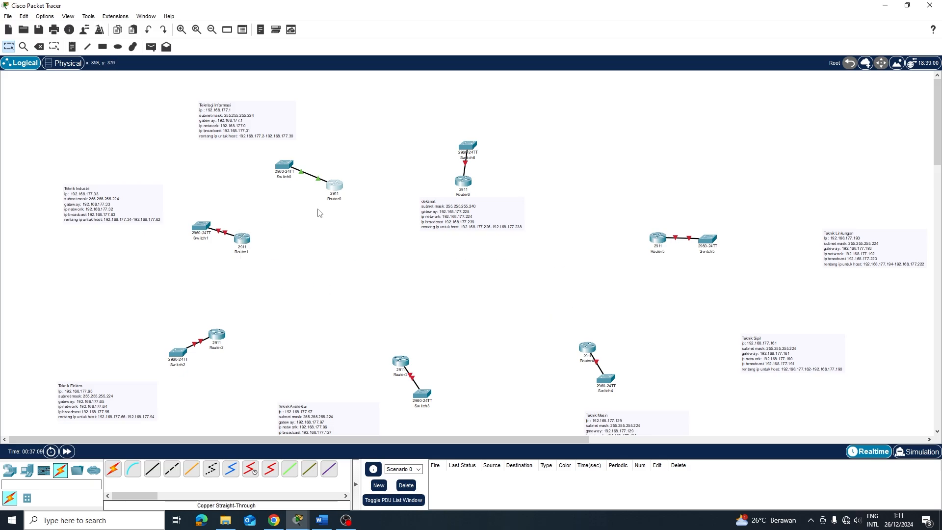
{"action": "left_click", "coordinate": [340, 188]}
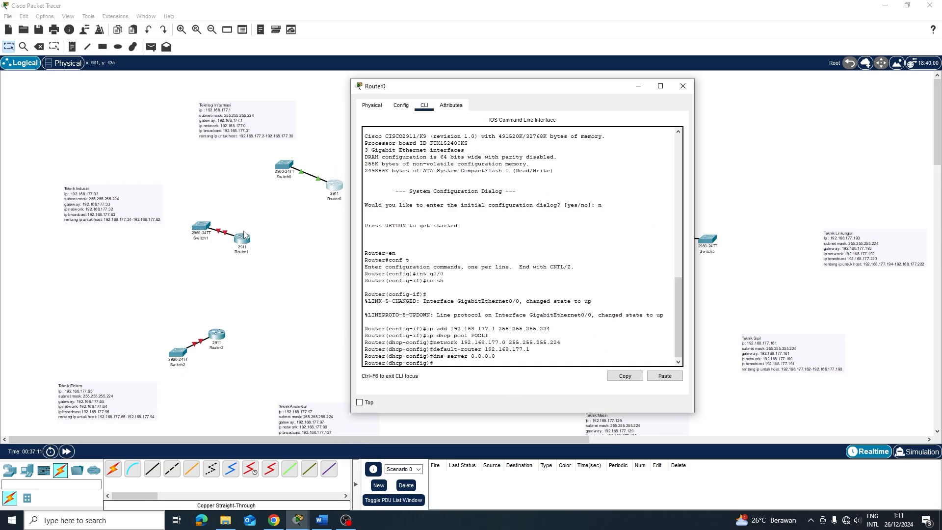
{"action": "left_click", "coordinate": [316, 182]}
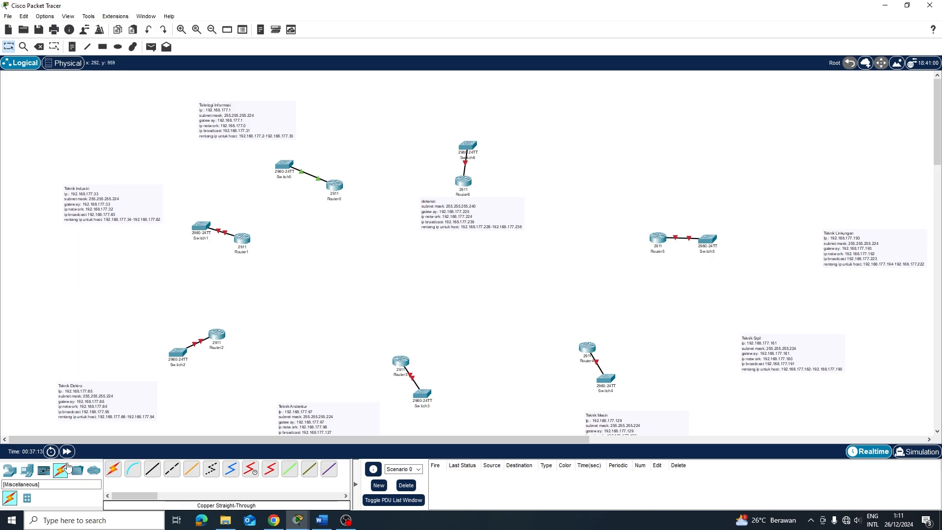
{"action": "left_click", "coordinate": [11, 471]}
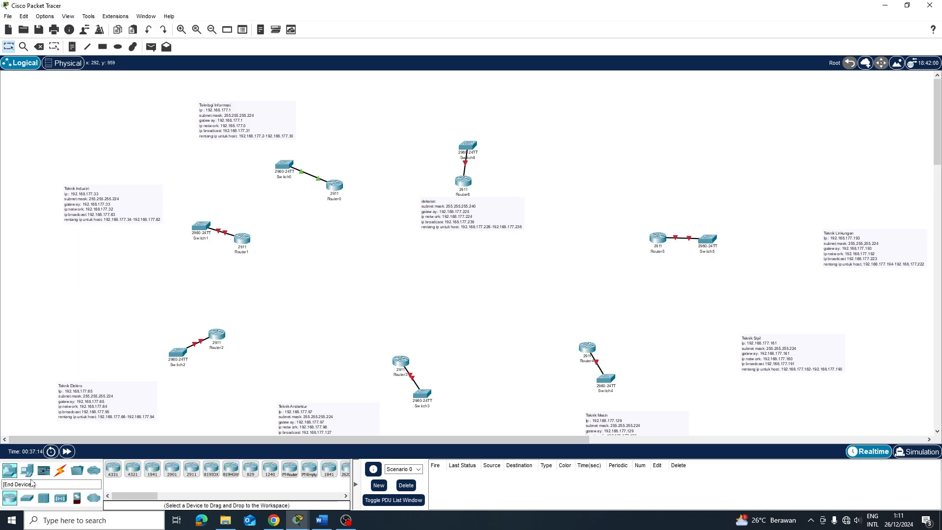
{"action": "left_click", "coordinate": [30, 472]}
{"action": "left_click", "coordinate": [113, 468]}
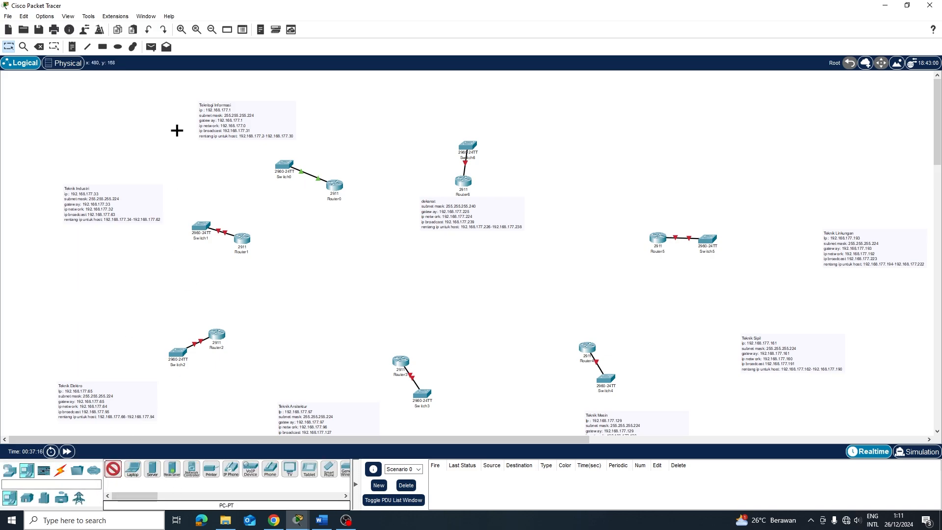
{"action": "left_click", "coordinate": [214, 156]}
{"action": "left_click_drag", "start_coordinate": [266, 126], "coordinate": [213, 113]}
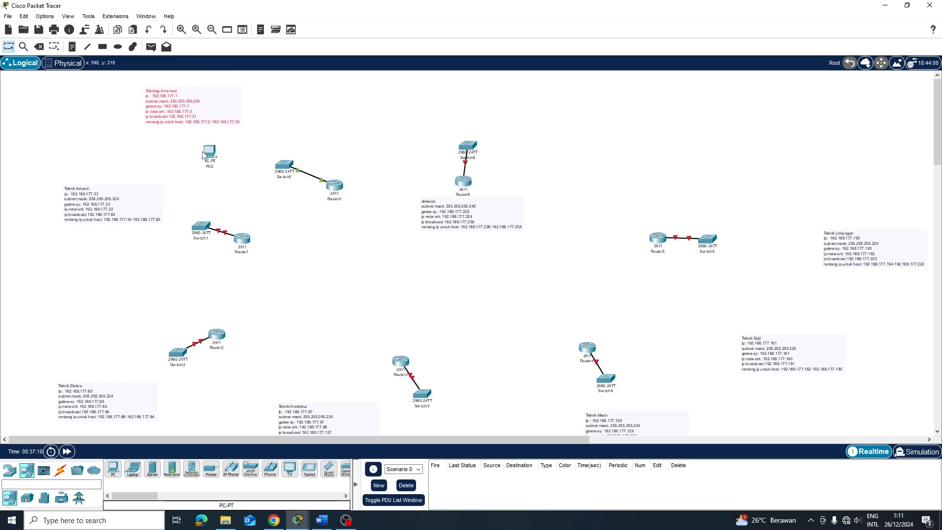
{"action": "left_click_drag", "start_coordinate": [201, 154], "coordinate": [255, 124]}
Add PC1 beside PC0 and Laptop0 near the two PCs
{"action": "left_click", "coordinate": [113, 469]}
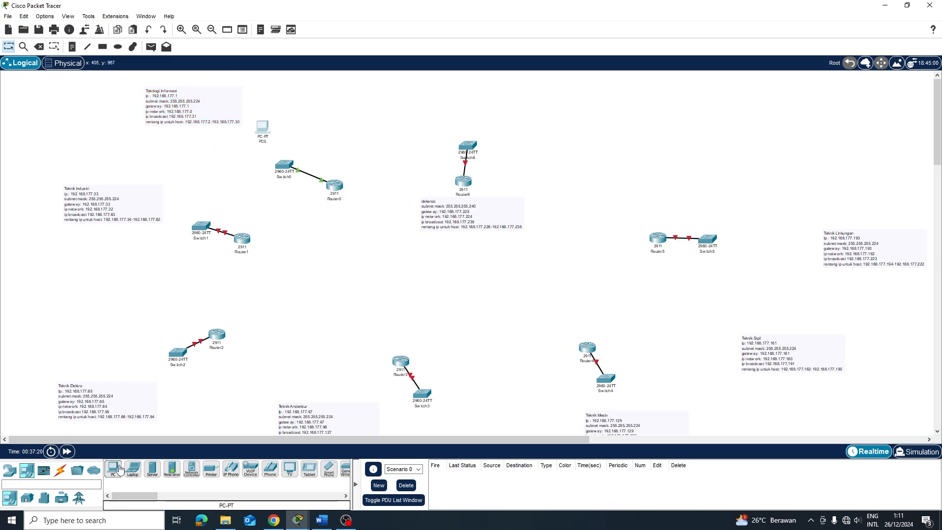
{"action": "left_click", "coordinate": [235, 172]}
{"action": "left_click_drag", "start_coordinate": [259, 130], "coordinate": [219, 134]}
{"action": "left_click", "coordinate": [132, 469]}
{"action": "left_click", "coordinate": [190, 142]}
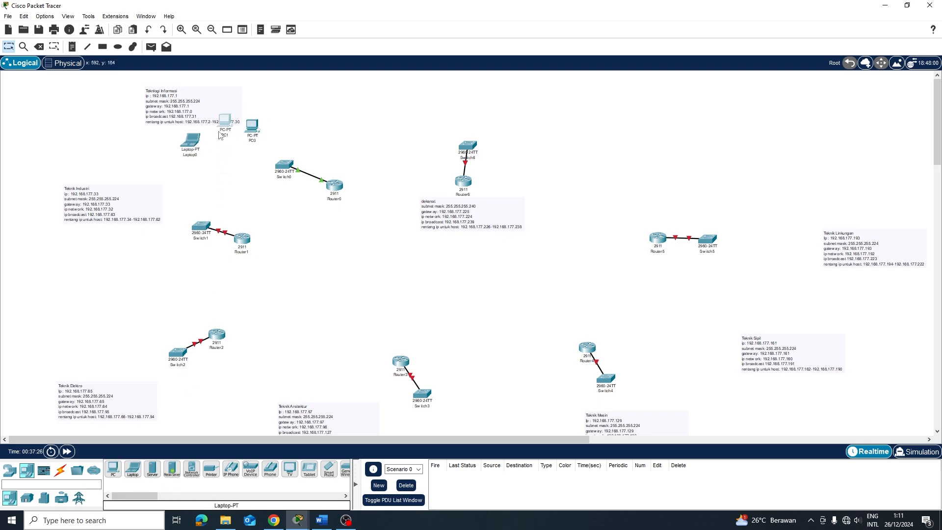
Connect Switch0's FastEthernet0/2 to PC0's FastEthernet0 with a straight-through cable
{"action": "left_click_drag", "start_coordinate": [217, 102], "coordinate": [165, 94]}
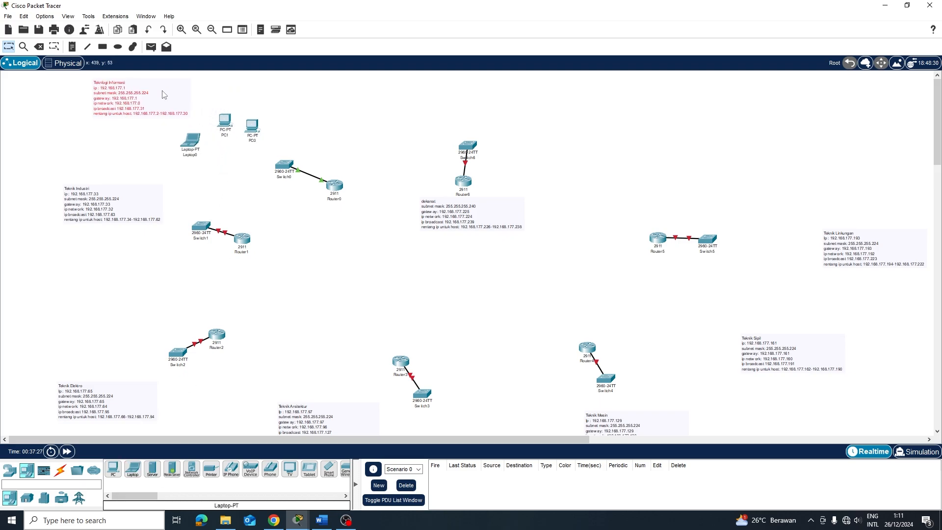
{"action": "left_click", "coordinate": [61, 470]}
{"action": "left_click", "coordinate": [152, 468]}
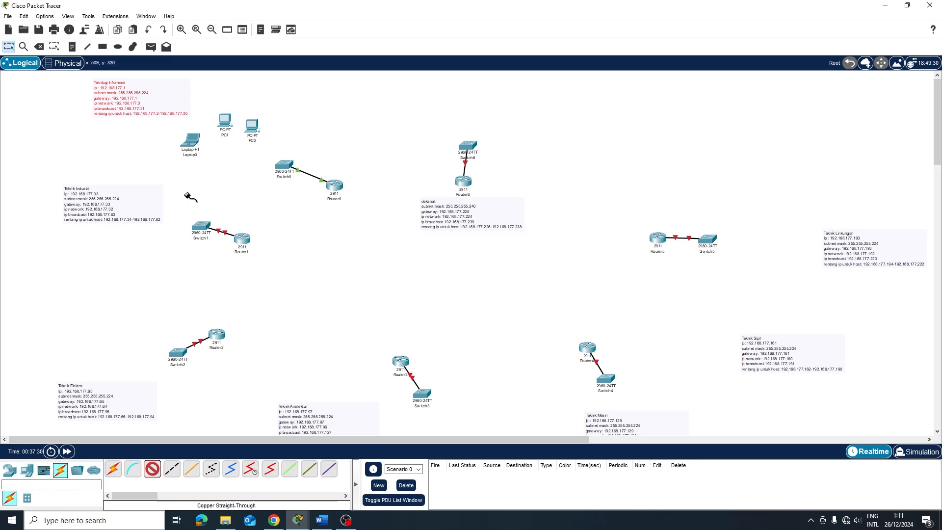
{"action": "left_click", "coordinate": [285, 164]}
{"action": "left_click", "coordinate": [316, 184]}
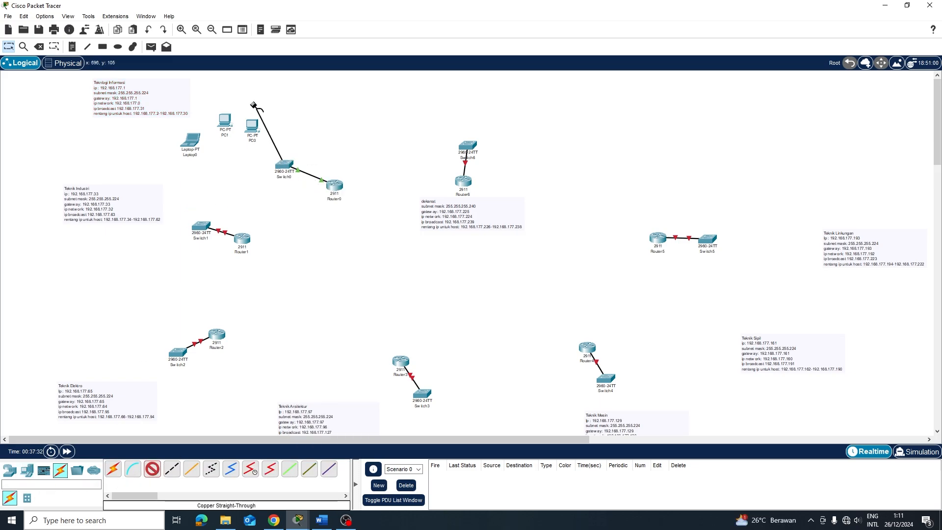
{"action": "left_click", "coordinate": [251, 124]}
{"action": "left_click", "coordinate": [288, 164]}
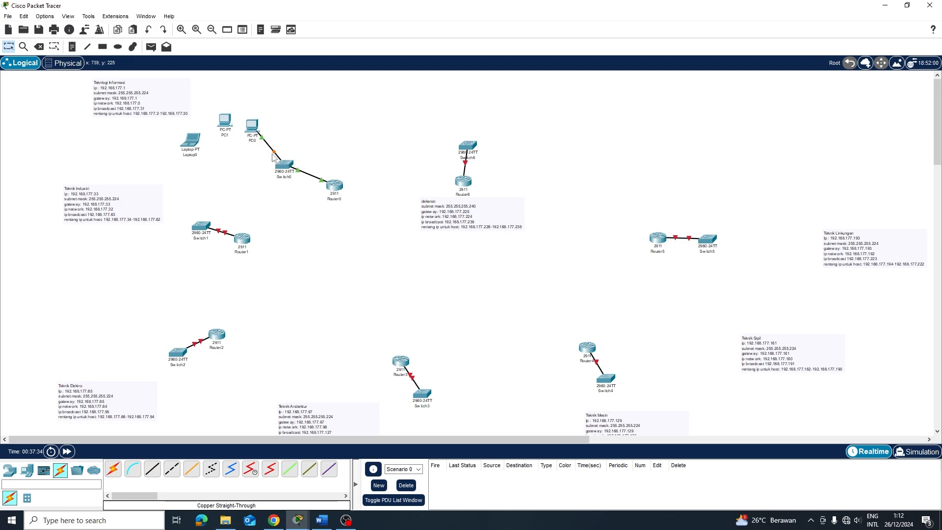
Connect Switch0's FastEthernet0/3 to PC1's FastEthernet0
{"action": "left_click", "coordinate": [160, 467]}
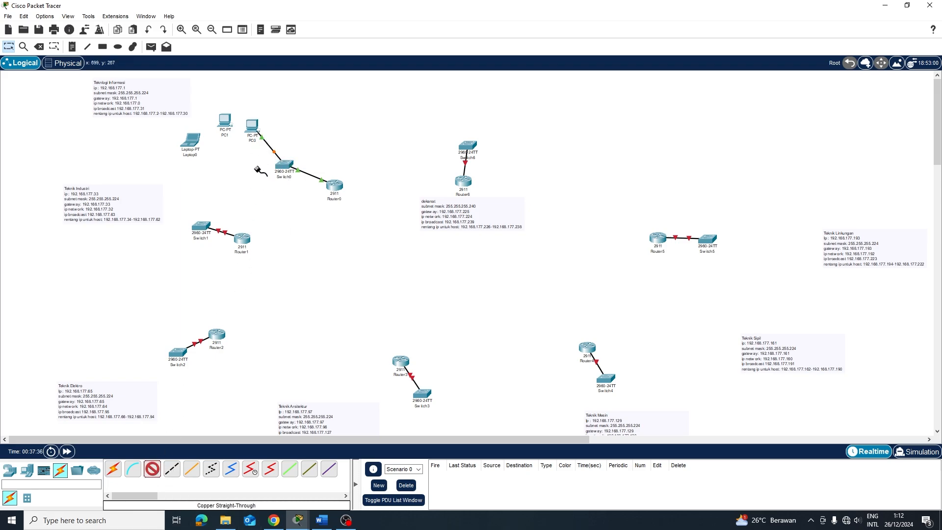
{"action": "left_click", "coordinate": [284, 166]}
{"action": "left_click", "coordinate": [317, 185]}
{"action": "left_click", "coordinate": [224, 122]}
{"action": "left_click", "coordinate": [255, 185]}
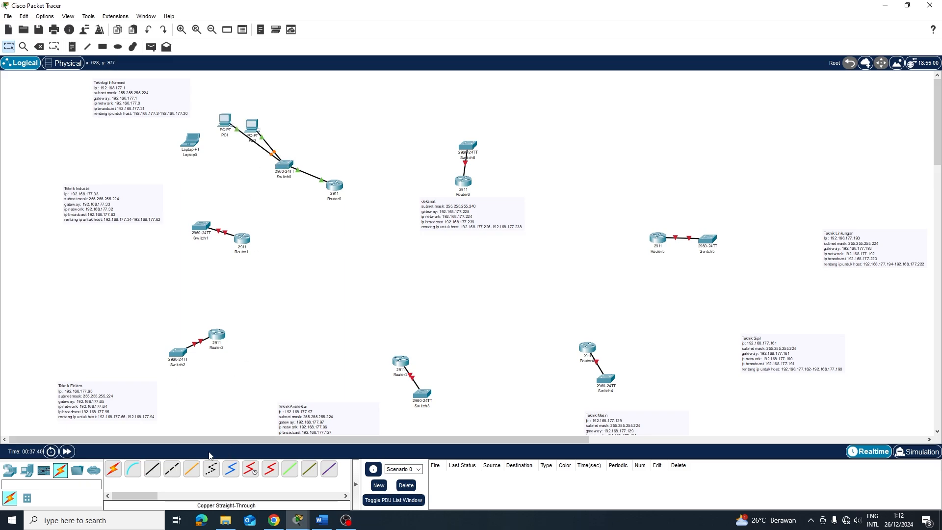
Cable a free Switch0 port to Laptop0's FastEthernet0 and fast-forward time so links turn green
{"action": "left_click", "coordinate": [152, 468]}
{"action": "left_click", "coordinate": [287, 170]}
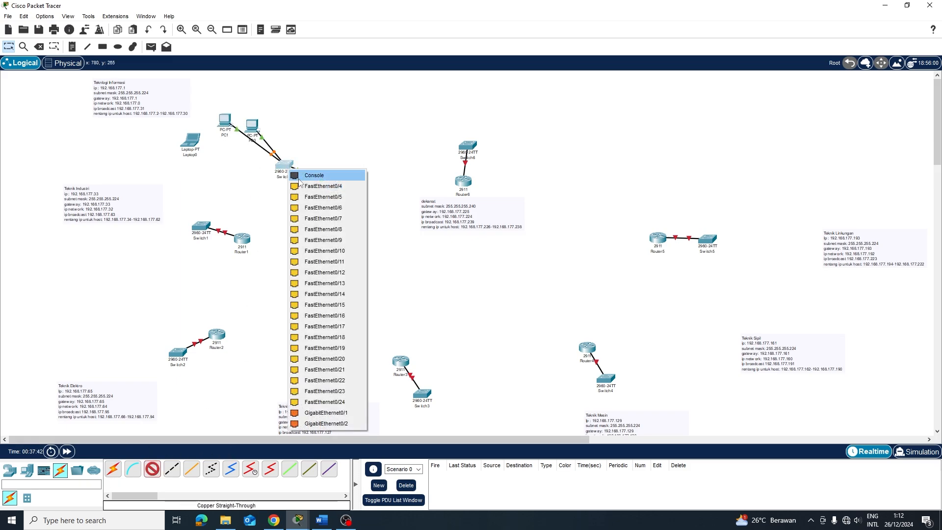
{"action": "left_click", "coordinate": [316, 185]}
{"action": "left_click", "coordinate": [193, 147]}
{"action": "left_click", "coordinate": [192, 146]}
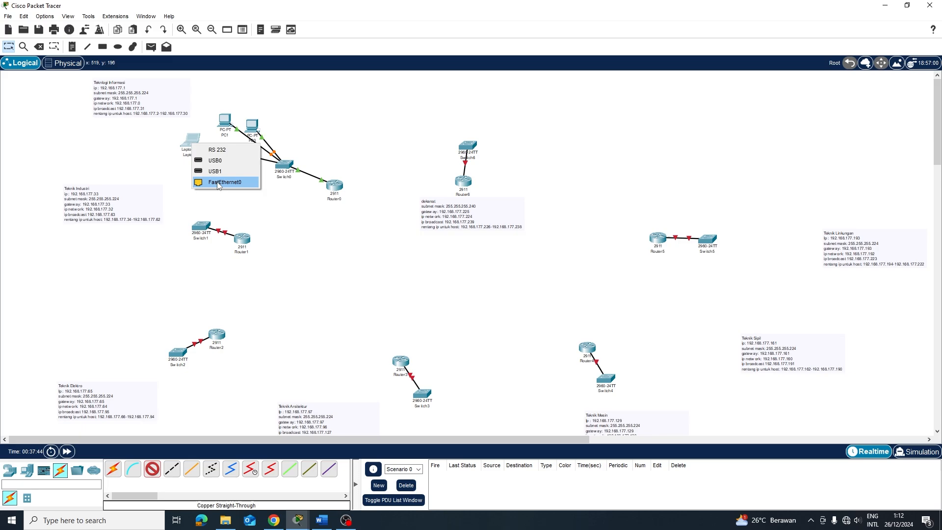
{"action": "left_click", "coordinate": [229, 182]}
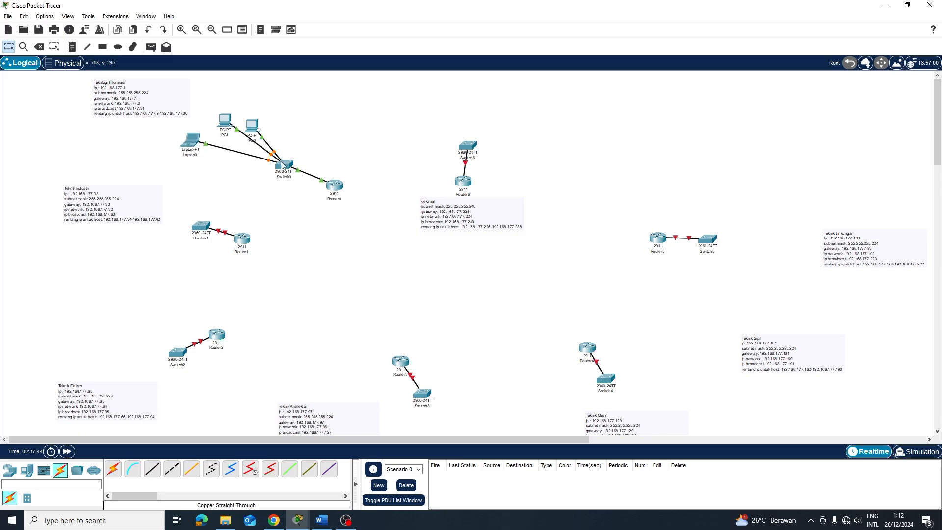
{"action": "left_click", "coordinate": [66, 451]}
Set PC0's IP configuration to obtain its address via DHCP
{"action": "left_click", "coordinate": [254, 128]}
{"action": "left_click", "coordinate": [378, 106]}
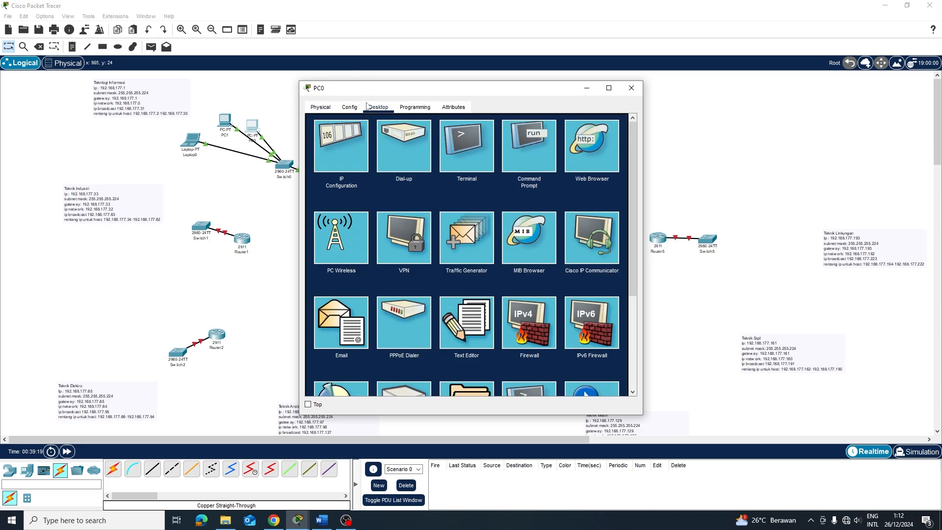
{"action": "left_click", "coordinate": [369, 159]}
{"action": "left_click", "coordinate": [329, 162]}
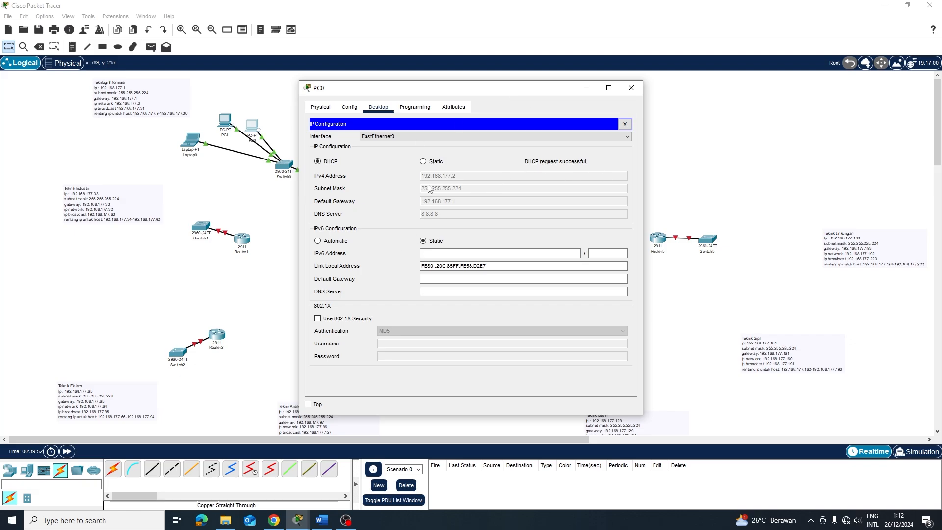
{"action": "left_click", "coordinate": [712, 149]}
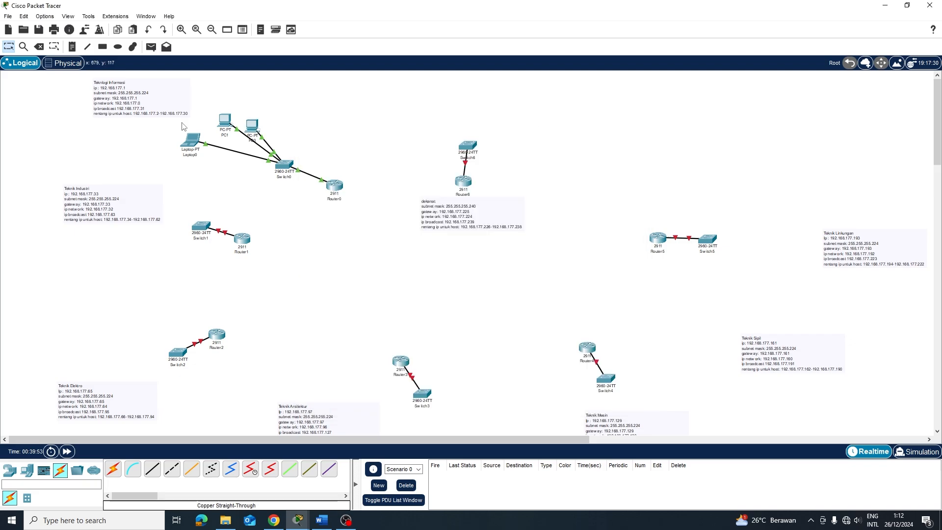
Switch PC1's IP configuration to DHCP so it receives 192.168.177.3
{"action": "left_click", "coordinate": [219, 125]}
{"action": "left_click", "coordinate": [367, 111]}
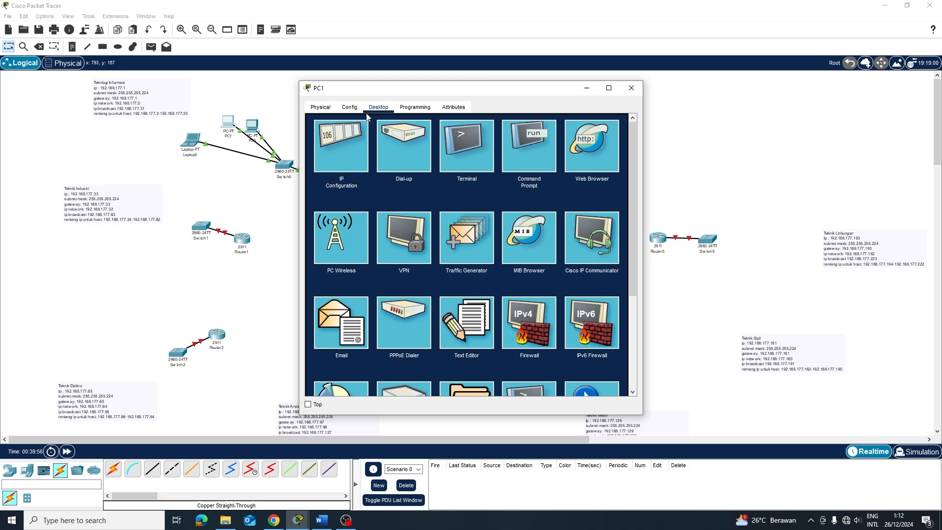
{"action": "left_click", "coordinate": [341, 146]}
{"action": "left_click", "coordinate": [318, 161]}
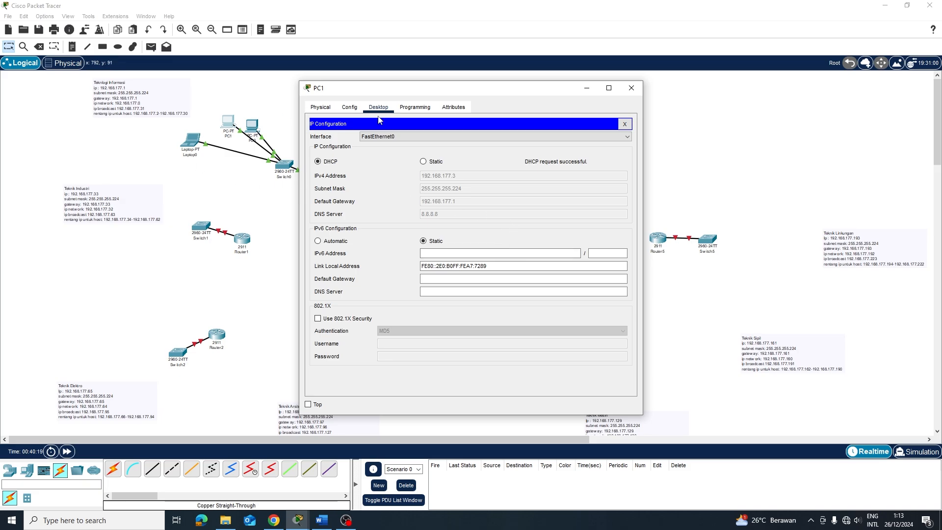
{"action": "left_click", "coordinate": [632, 87]}
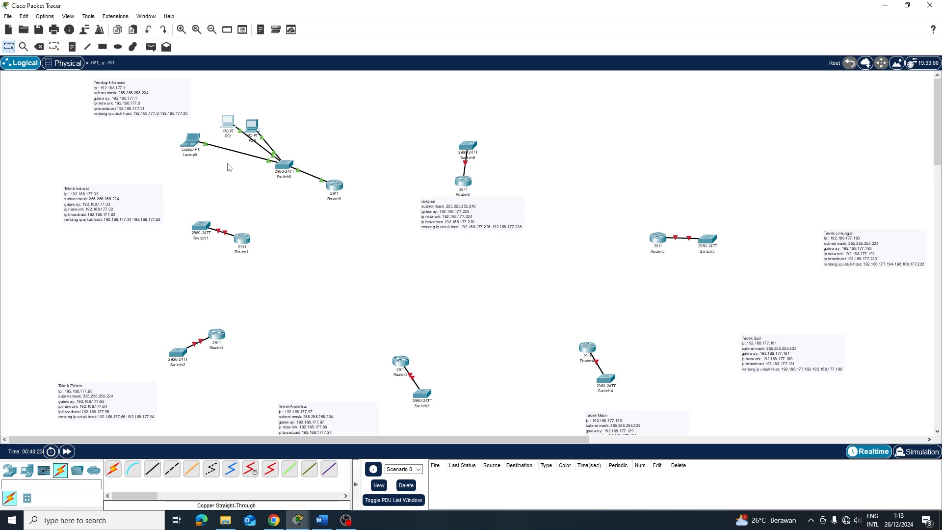
Set Laptop0 to DHCP so it receives 192.168.177.4
{"action": "left_click_drag", "start_coordinate": [194, 148], "coordinate": [198, 148]}
{"action": "left_click", "coordinate": [198, 142]}
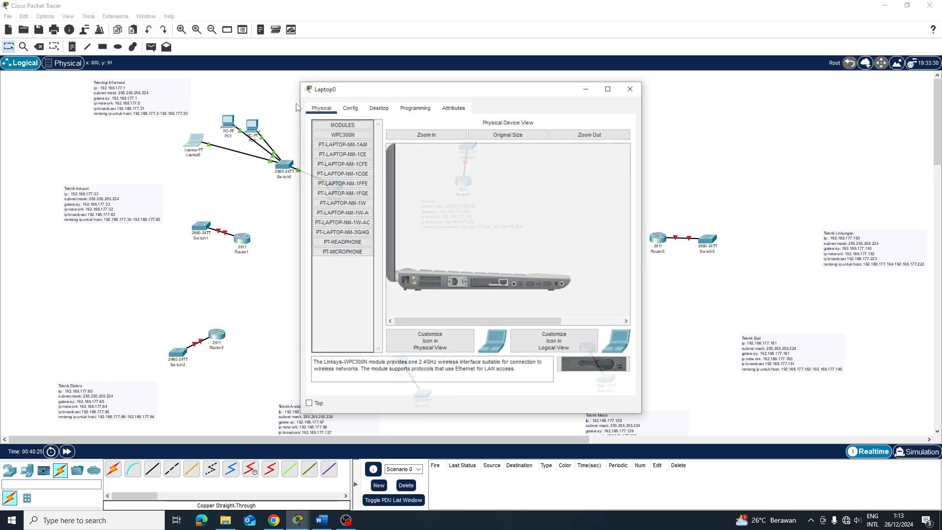
{"action": "left_click", "coordinate": [379, 107]}
{"action": "left_click", "coordinate": [355, 144]}
{"action": "left_click", "coordinate": [331, 164]}
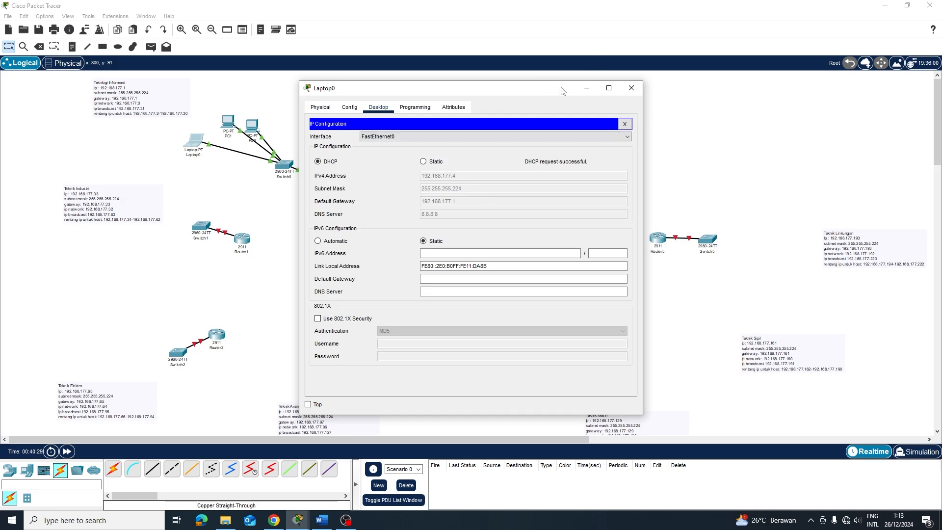
{"action": "left_click", "coordinate": [631, 88]}
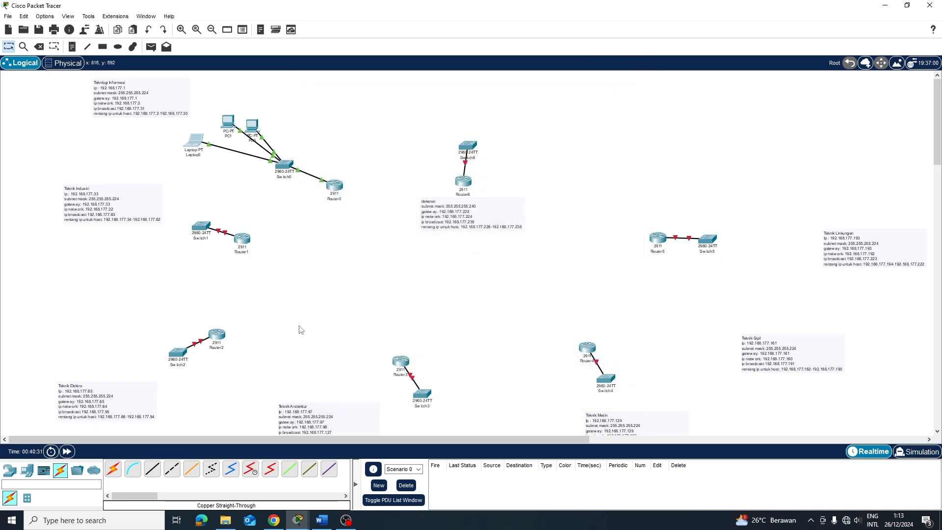
Send simple PDUs Laptop0 to PC1 and PC1 to Laptop0, confirm success, then delete the results
{"action": "key", "text": "p"}
{"action": "left_click", "coordinate": [193, 141]}
{"action": "left_click", "coordinate": [226, 124]}
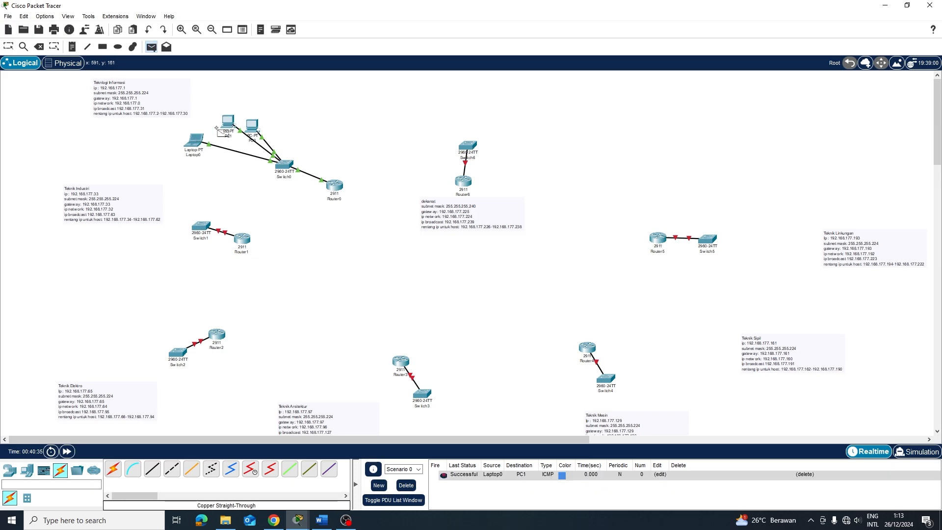
{"action": "left_click", "coordinate": [222, 125]}
{"action": "left_click", "coordinate": [195, 144]}
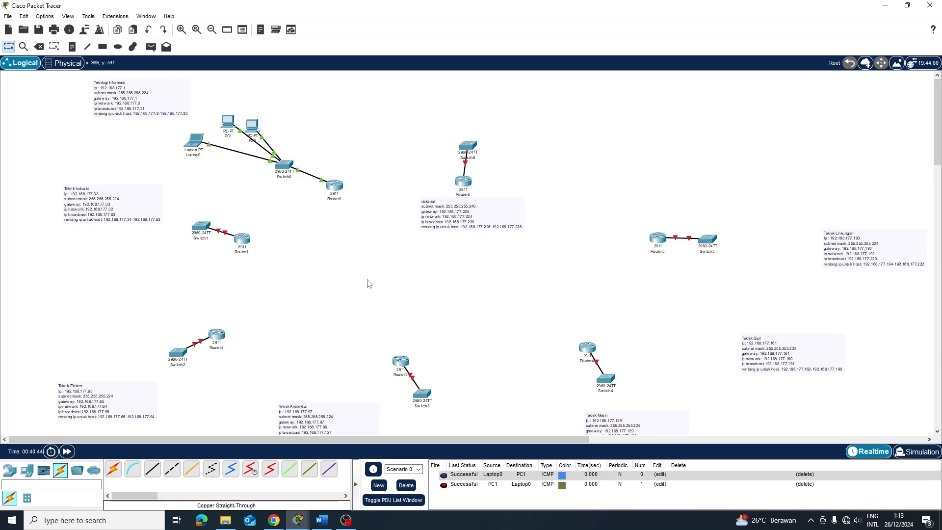
{"action": "left_click", "coordinate": [410, 485]}
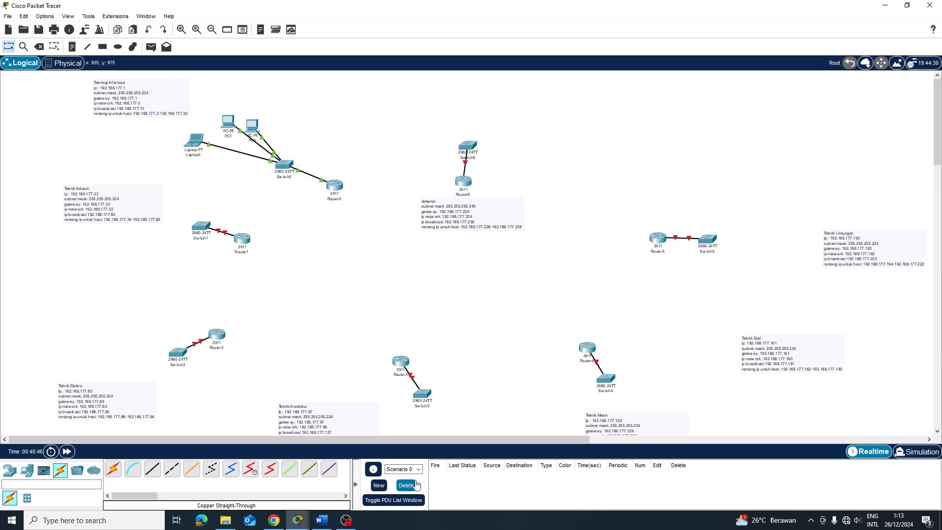
{"action": "left_click", "coordinate": [242, 239]}
In Router1's CLI, answer n to the setup dialog and type en, briefly checking the Physical view
{"action": "left_click", "coordinate": [371, 109]}
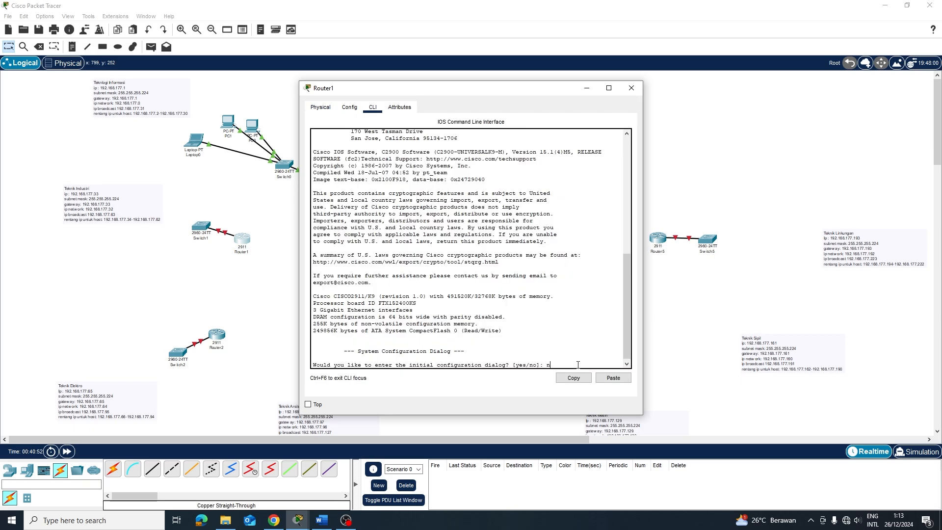
{"action": "type", "text": "n"}
{"action": "key", "text": "Return"}
{"action": "key", "text": "Return"}
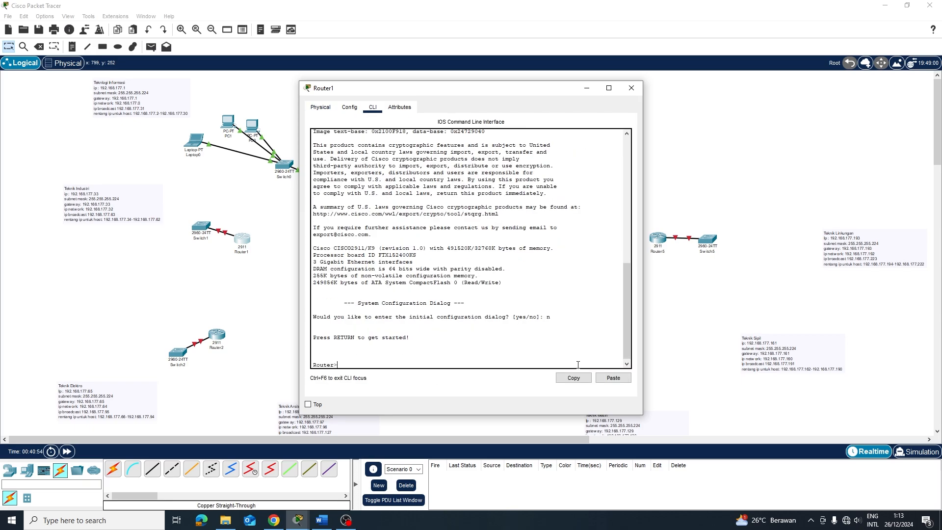
{"action": "type", "text": "en'"}
{"action": "key", "text": "Return"}
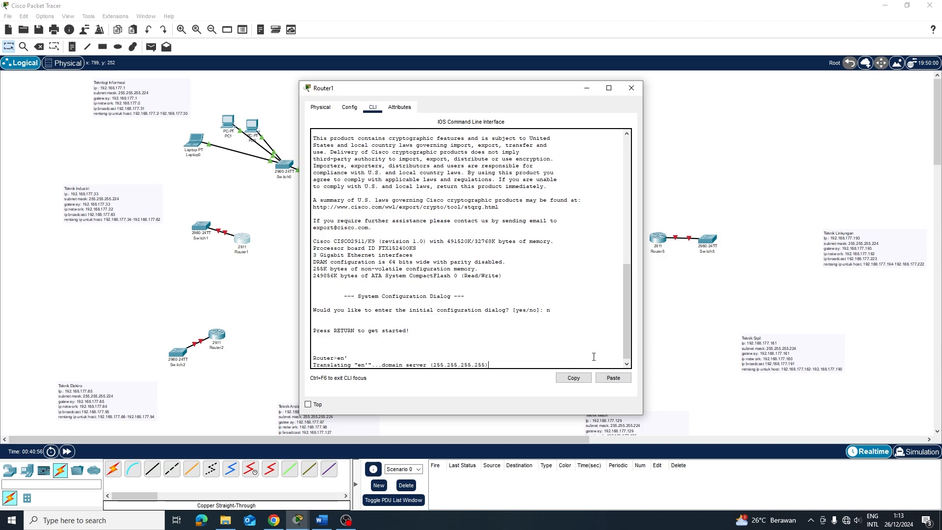
{"action": "left_click", "coordinate": [320, 107]}
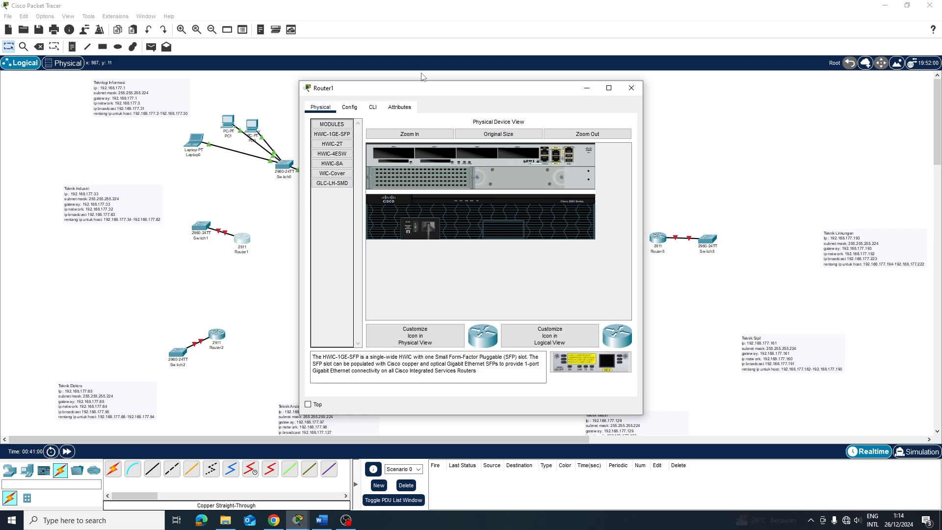
{"action": "left_click", "coordinate": [373, 107]}
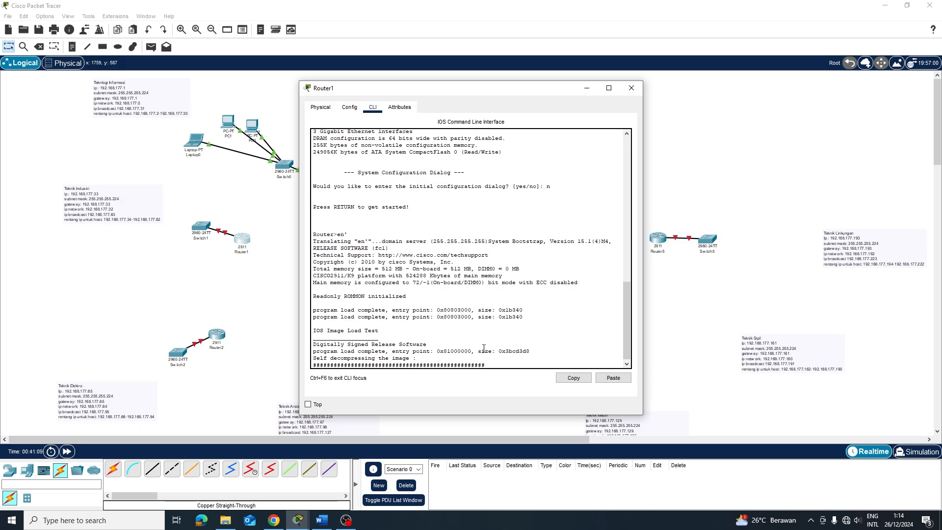
Decline Router1's initial configuration dialog to reach the user prompt
{"action": "triple_click", "coordinate": [563, 362]}
{"action": "left_click", "coordinate": [563, 361]}
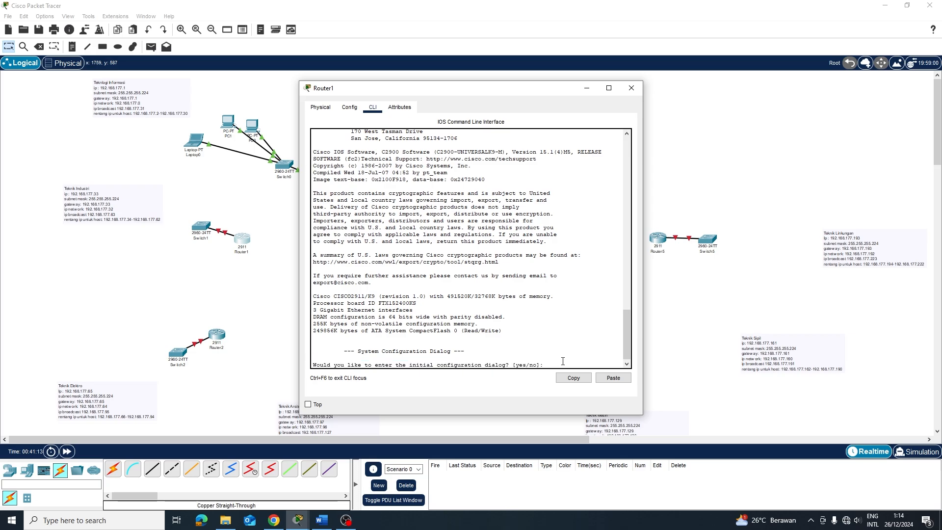
{"action": "key", "text": "Return"}
{"action": "type", "text": "n"}
{"action": "key", "text": "Return"}
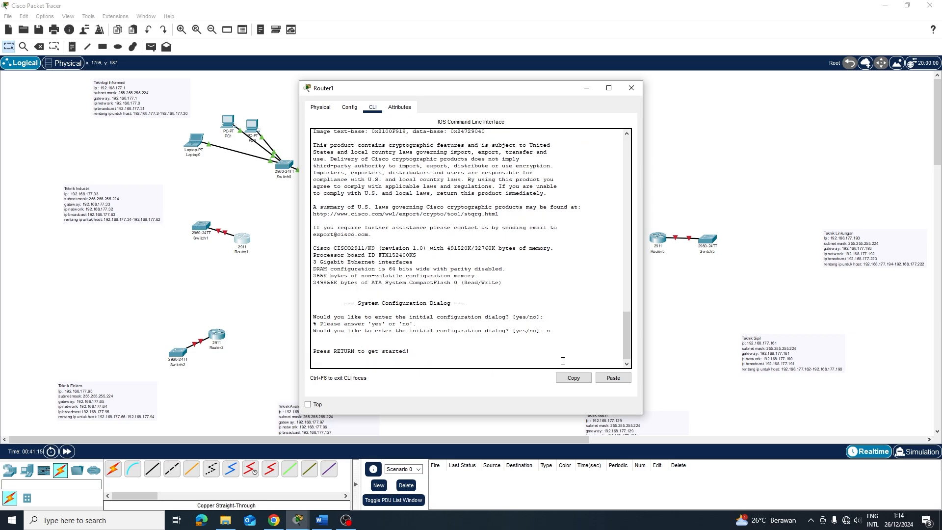
{"action": "key", "text": "Return"}
Enter configuration for GigabitEthernet0/0 and bring it up with no shutdown
{"action": "key", "text": "Return"}
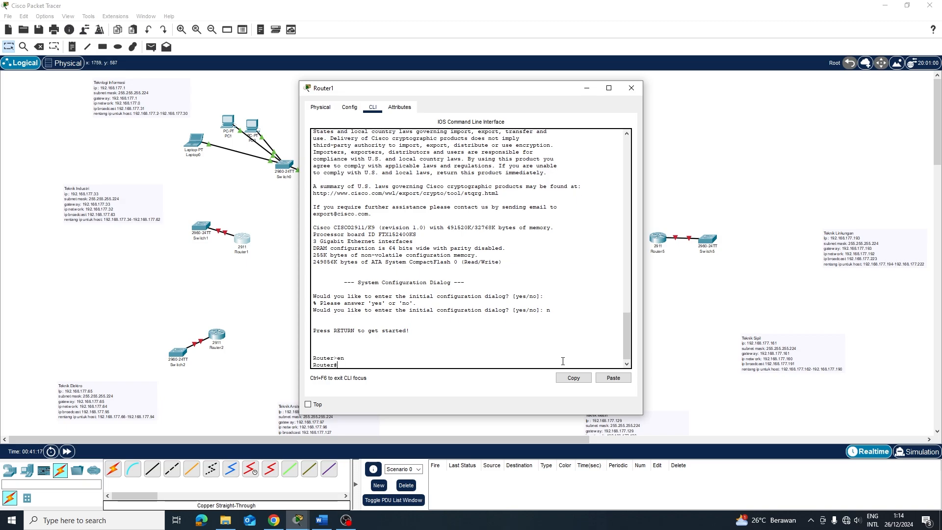
{"action": "type", "text": "con ft"}
{"action": "key", "text": "BackSpace"}
{"action": "key", "text": "BackSpace"}
{"action": "key", "text": "BackSpace"}
{"action": "type", "text": "nf"}
{"action": "key", "text": "Return"}
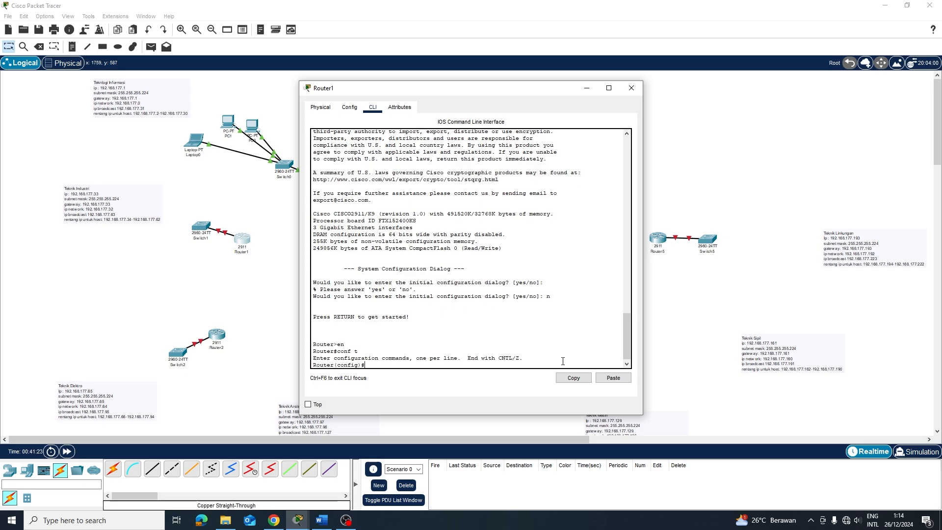
{"action": "type", "text": "int g0/0"}
{"action": "key", "text": "Return"}
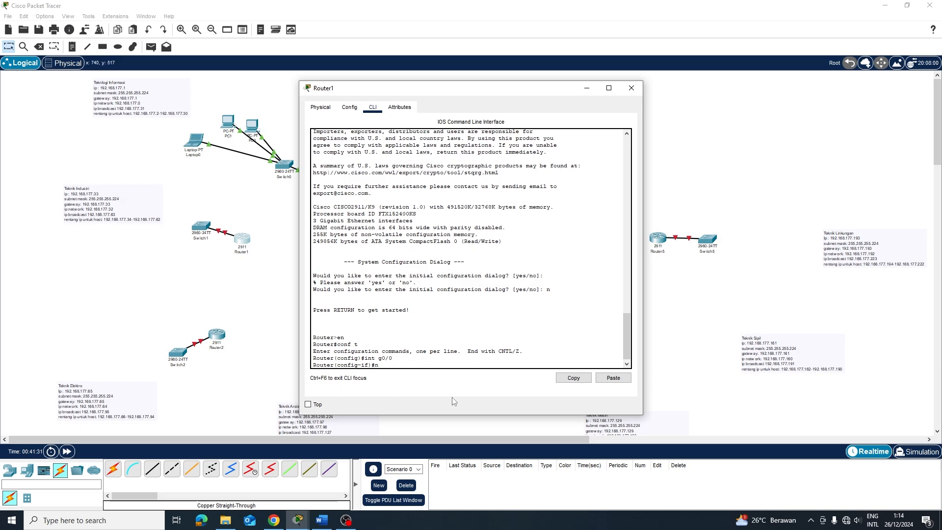
{"action": "type", "text": "no sh"}
{"action": "key", "text": "Return"}
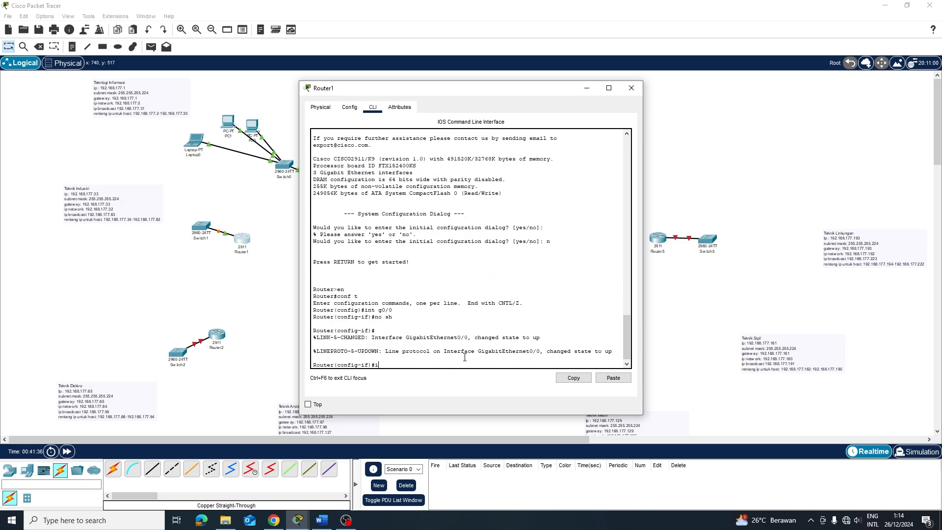
Assign GigabitEthernet0/0 the address 192.168.177.33 with mask 255.255.255.224
{"action": "type", "text": "ip add 192"}
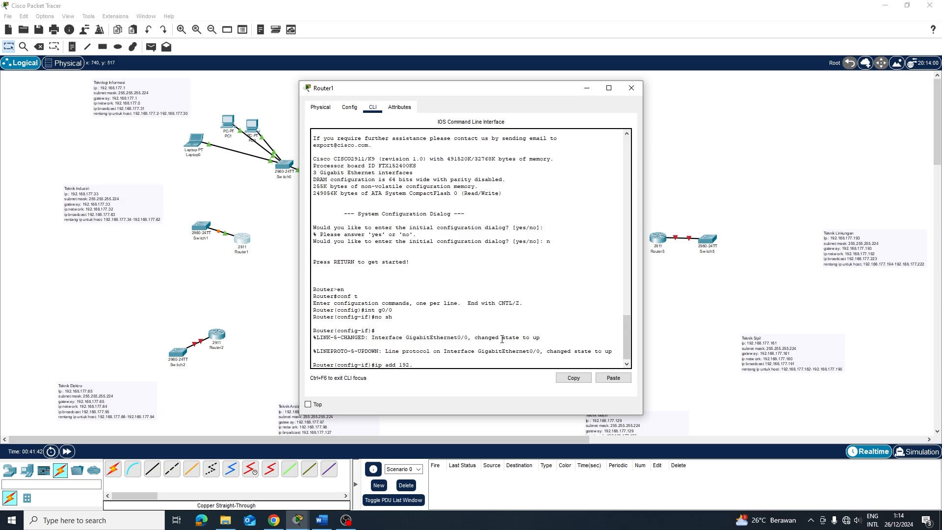
{"action": "type", "text": ".168.178"}
{"action": "type", "text": ".33 255.255.255.224"}
{"action": "key", "text": "Return"}
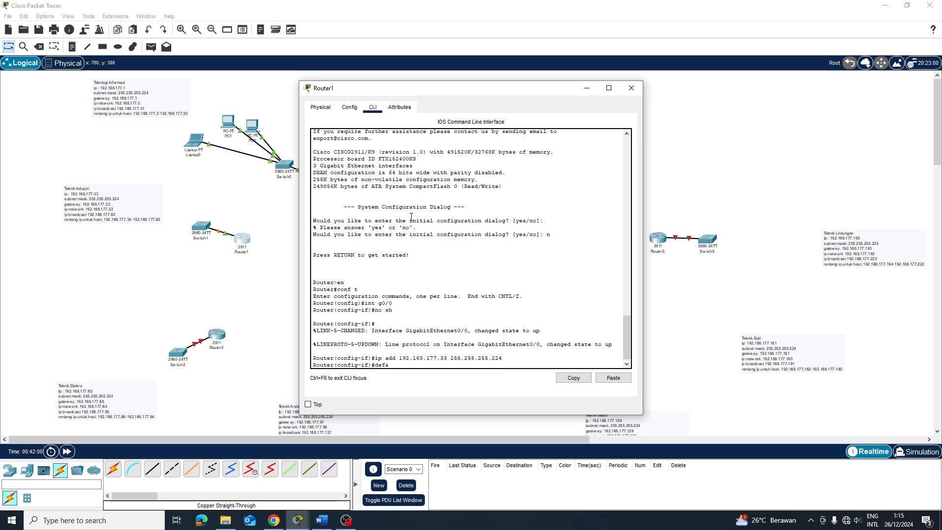
{"action": "key", "text": "BackSpace"}
{"action": "key", "text": "BackSpace"}
{"action": "key", "text": "BackSpace"}
{"action": "key", "text": "BackSpace"}
Create pool POOL1: network 192.168.177.32 255.255.255.224, gateway 192.168.177.33, DNS 8.8.8.8
{"action": "type", "text": "ip dhcp pool POOL1"}
{"action": "key", "text": "Return"}
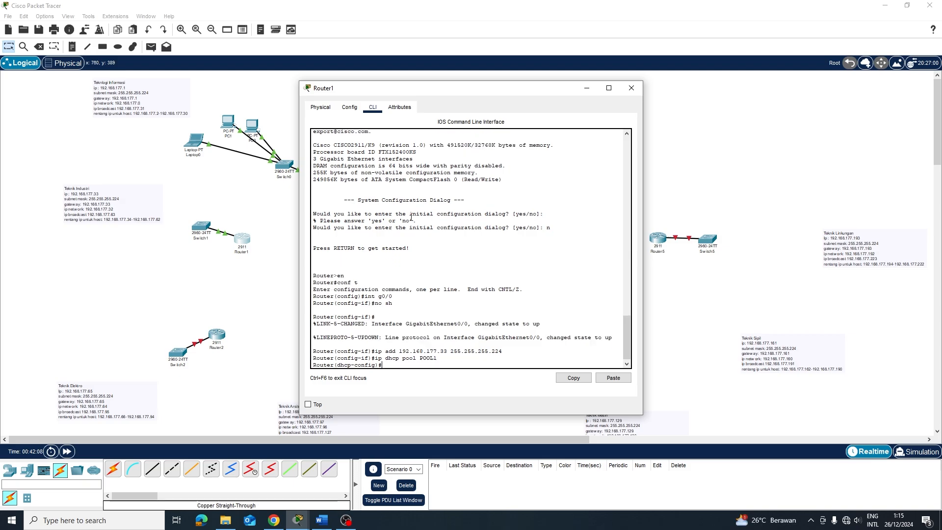
{"action": "type", "text": "network 192.168.177"}
{"action": "type", "text": ".32 255.255.255.224"}
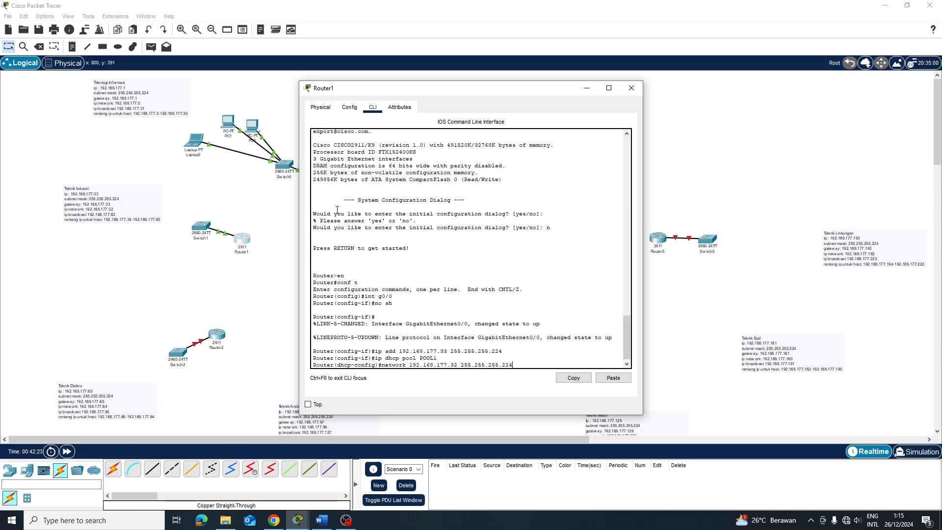
{"action": "key", "text": "Return"}
{"action": "type", "text": "de"}
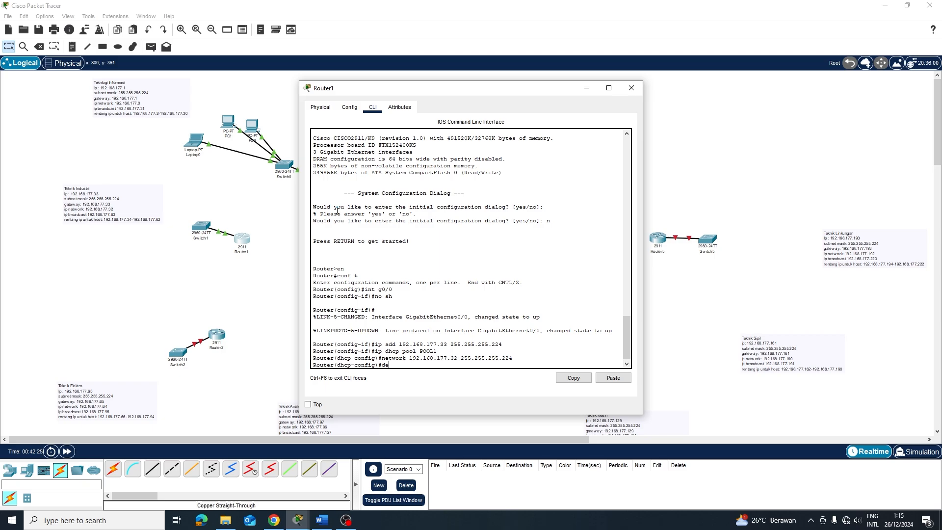
{"action": "type", "text": "fault-router 192.168.177.33"}
{"action": "key", "text": "Return"}
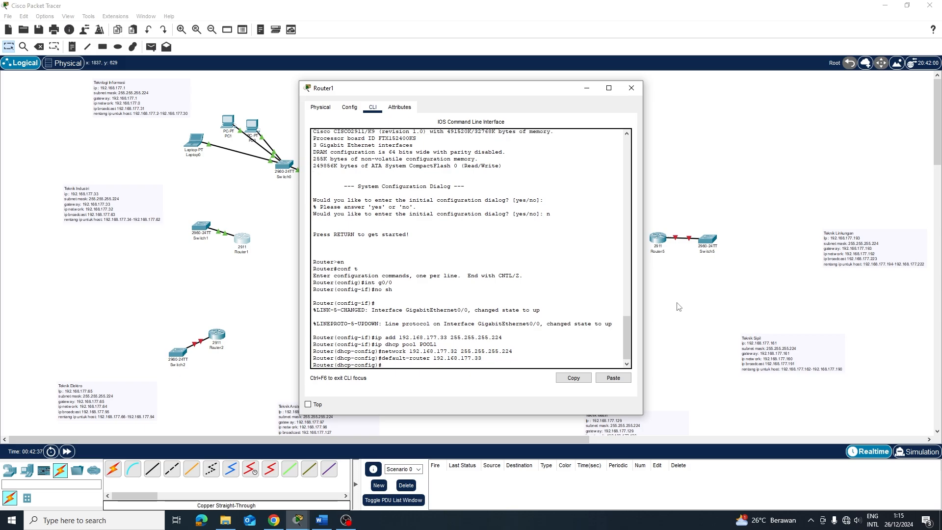
{"action": "type", "text": "dns-servbe"}
{"action": "type", "text": "8.8.8.8"}
{"action": "key", "text": "Return"}
Open Router2's CLI, decline the setup dialog, and enter GigabitEthernet0/0 configuration
{"action": "left_click", "coordinate": [759, 198]}
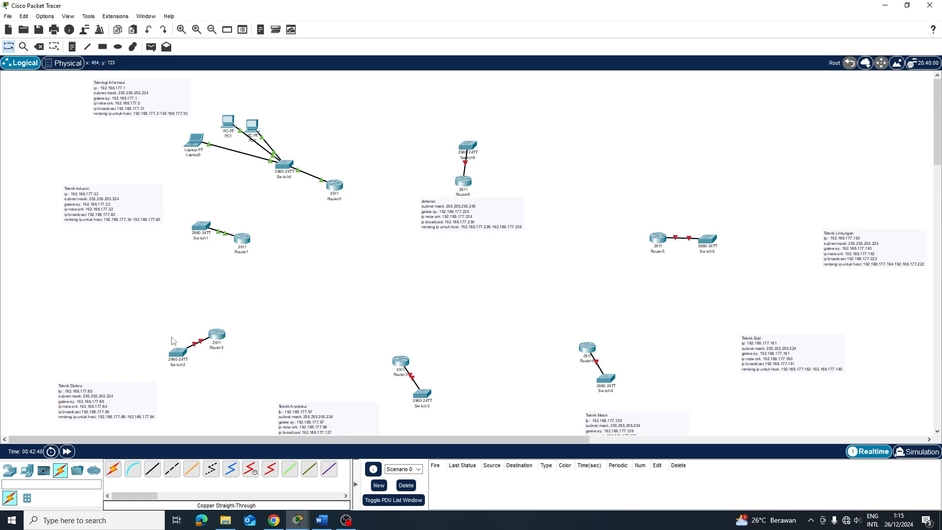
{"action": "left_click", "coordinate": [218, 332]}
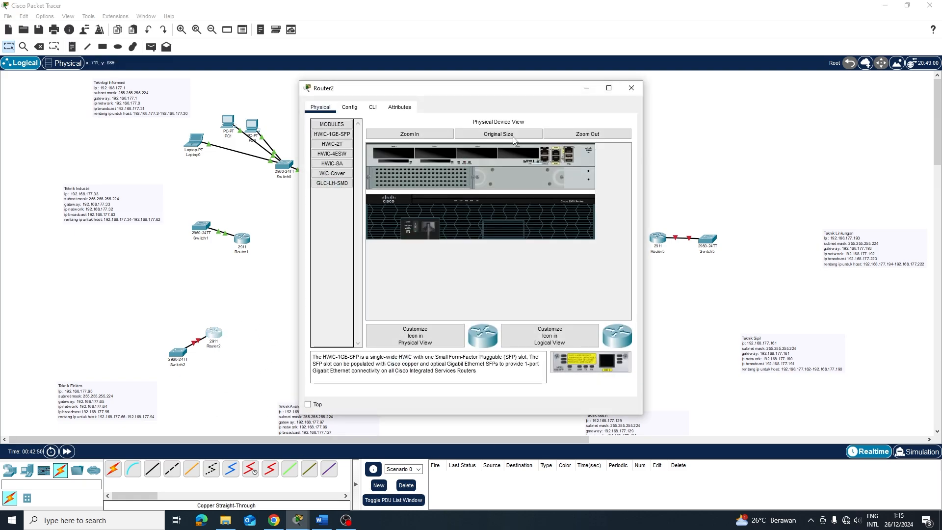
{"action": "left_click", "coordinate": [374, 108]}
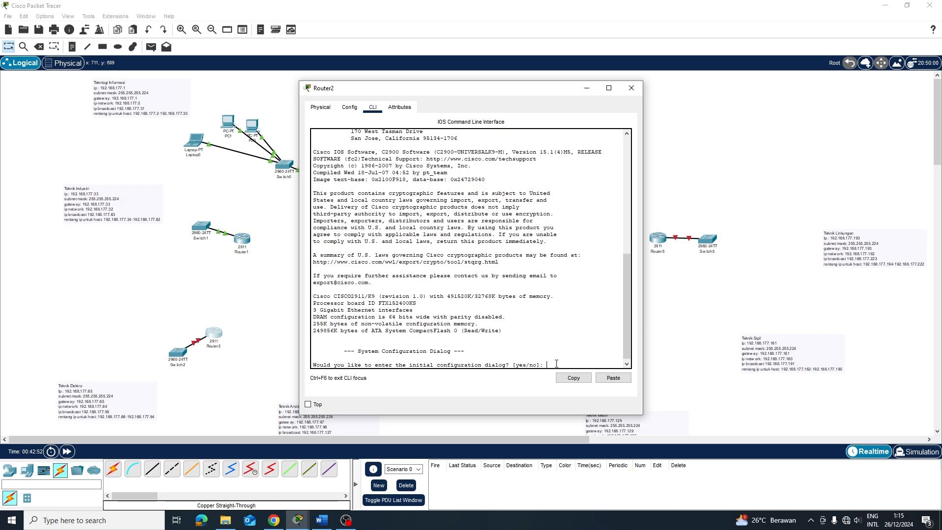
{"action": "type", "text": "n"}
{"action": "key", "text": "Return"}
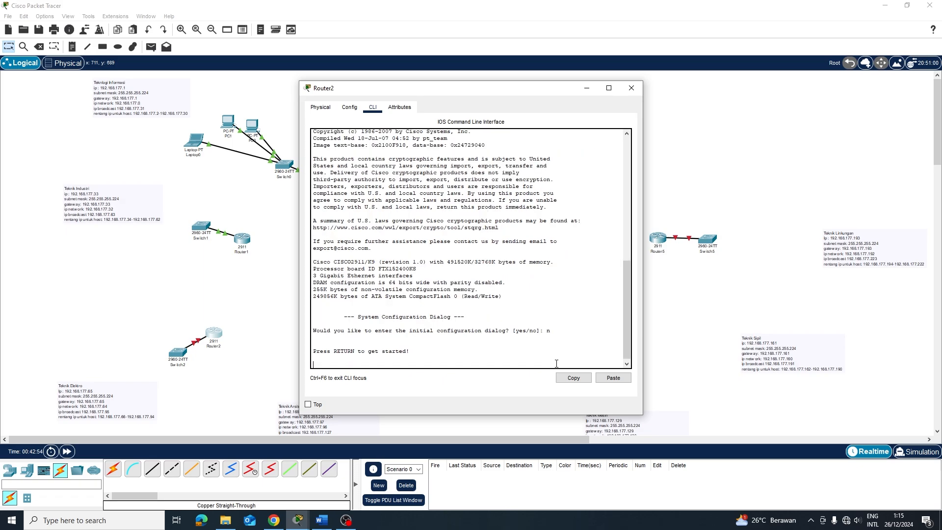
{"action": "key", "text": "Return"}
{"action": "type", "text": "en"}
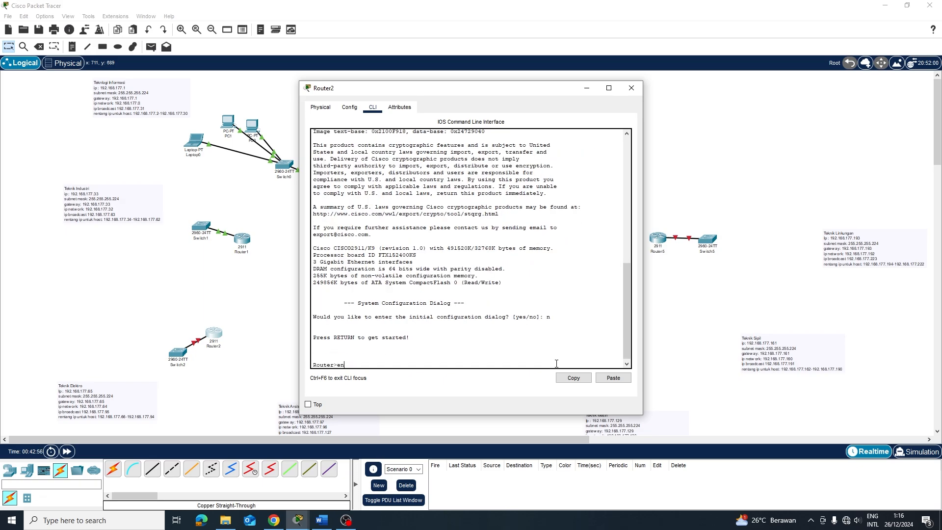
{"action": "key", "text": "Return"}
{"action": "type", "text": "conf"}
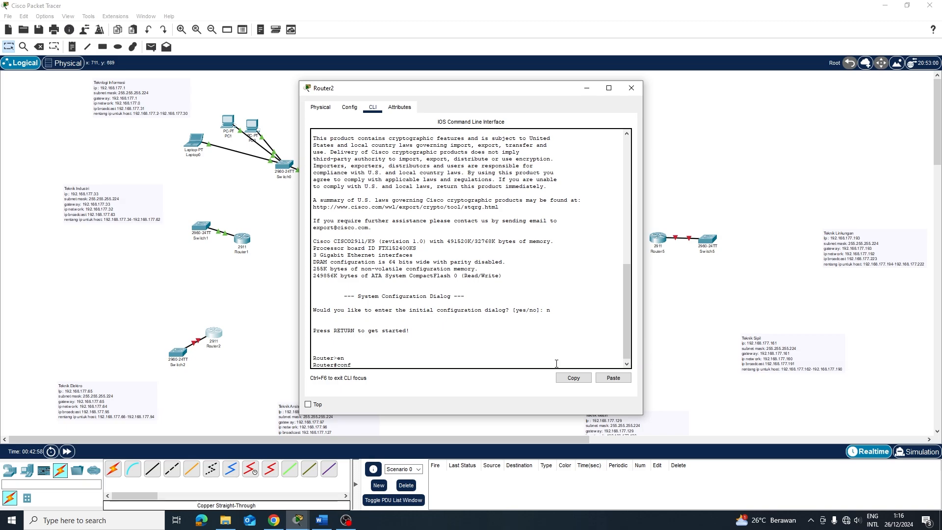
{"action": "type", "text": " t"}
{"action": "key", "text": "Return"}
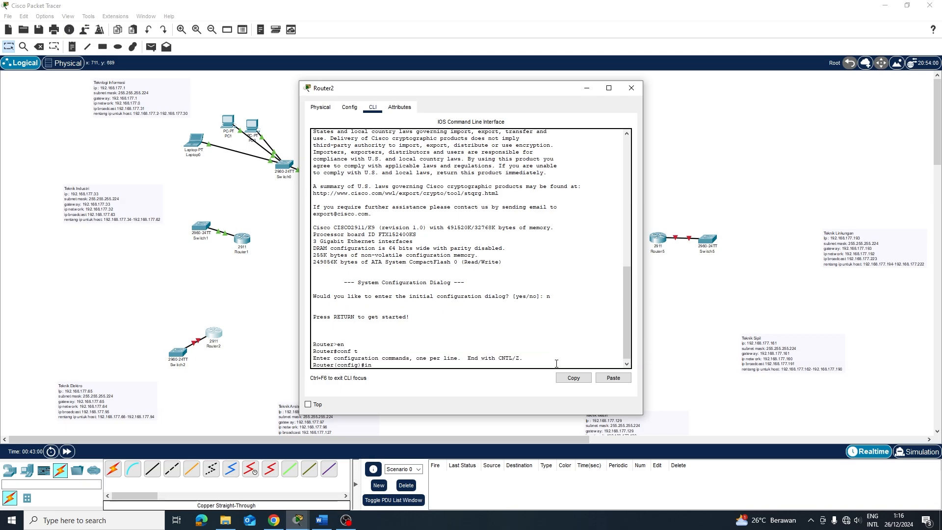
{"action": "type", "text": "int g0/0"}
{"action": "key", "text": "Return"}
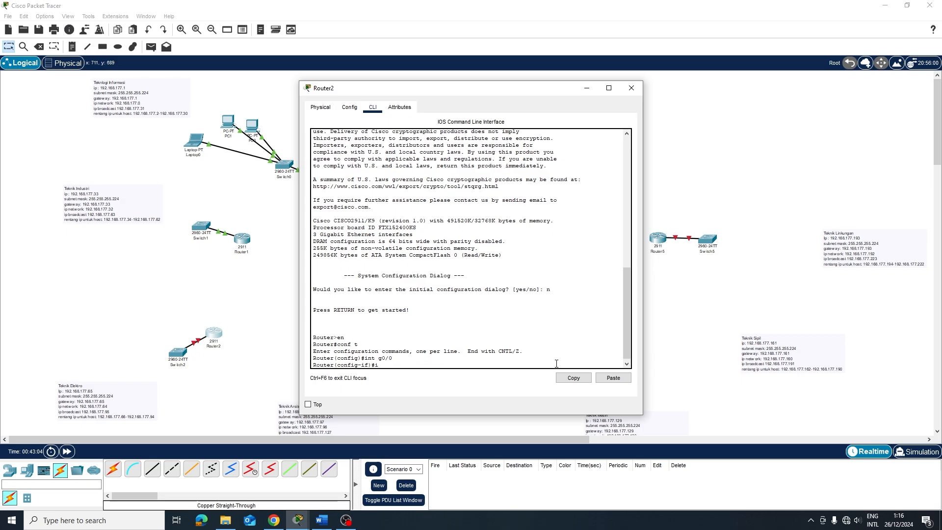
Assign GigabitEthernet0/0 the address 192.168.177.65 255.255.255.224, then start the ip dhcp pool POOL1 command
{"action": "type", "text": "ip add 192./"}
{"action": "key", "text": "BackSpace"}
{"action": "type", "text": "168.177"}
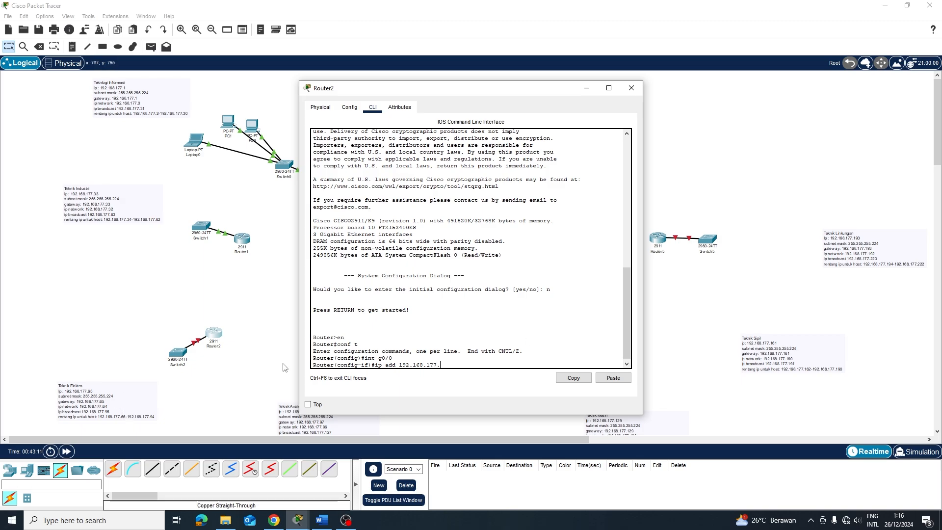
{"action": "type", "text": ".65 255.255.255.224"}
{"action": "key", "text": "Return"}
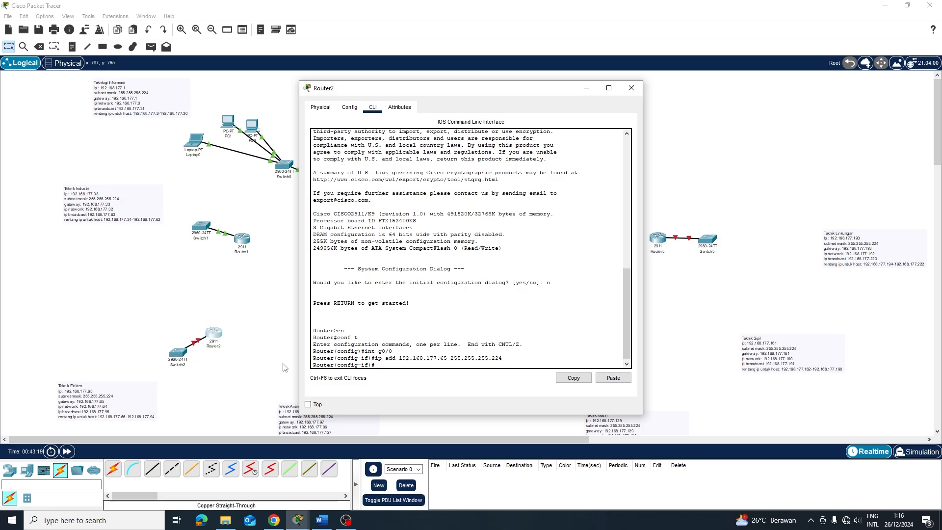
{"action": "type", "text": "default-router 192.168.177"}
{"action": "key", "text": "BackSpace"}
{"action": "key", "text": "BackSpace"}
{"action": "key", "text": "BackSpace"}
{"action": "key", "text": "BackSpace"}
{"action": "key", "text": "BackSpace"}
{"action": "key", "text": "BackSpace"}
{"action": "key", "text": "BackSpace"}
{"action": "key", "text": "BackSpace"}
{"action": "key", "text": "BackSpace"}
{"action": "key", "text": "BackSpace"}
{"action": "key", "text": "BackSpace"}
{"action": "key", "text": "BackSpace"}
{"action": "key", "text": "BackSpace"}
{"action": "key", "text": "BackSpace"}
{"action": "key", "text": "BackSpace"}
{"action": "key", "text": "BackSpace"}
{"action": "key", "text": "BackSpace"}
{"action": "key", "text": "BackSpace"}
{"action": "key", "text": "BackSpace"}
{"action": "key", "text": "BackSpace"}
{"action": "type", "text": "ip dhcp pool POOL1"}
Create DHCP pool POOL1 with network 192.168.177.64 255.255.255.224
{"action": "key", "text": "Return"}
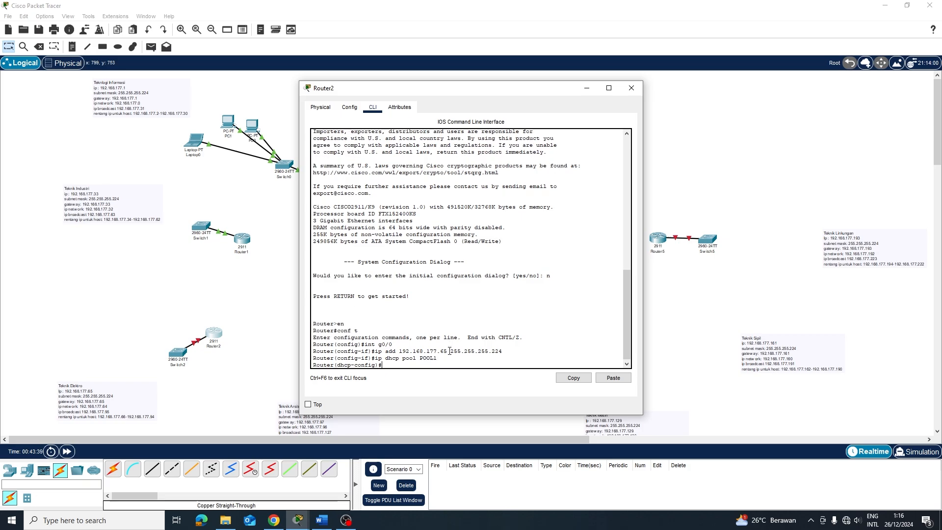
{"action": "type", "text": "network 192.168.177.64 25"}
{"action": "type", "text": "5.,"}
{"action": "key", "text": "BackSpace"}
{"action": "type", "text": "255.255.224"}
{"action": "key", "text": "Return"}
Set POOL1's default router to 192.168.177.65 and DNS server to 8.8.8.8
{"action": "type", "text": "de"}
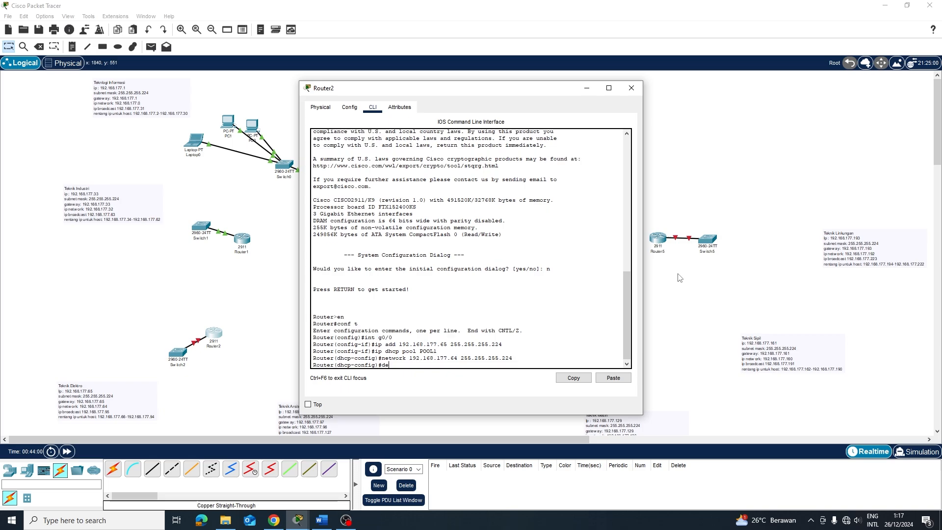
{"action": "type", "text": "fault-router 192.168."}
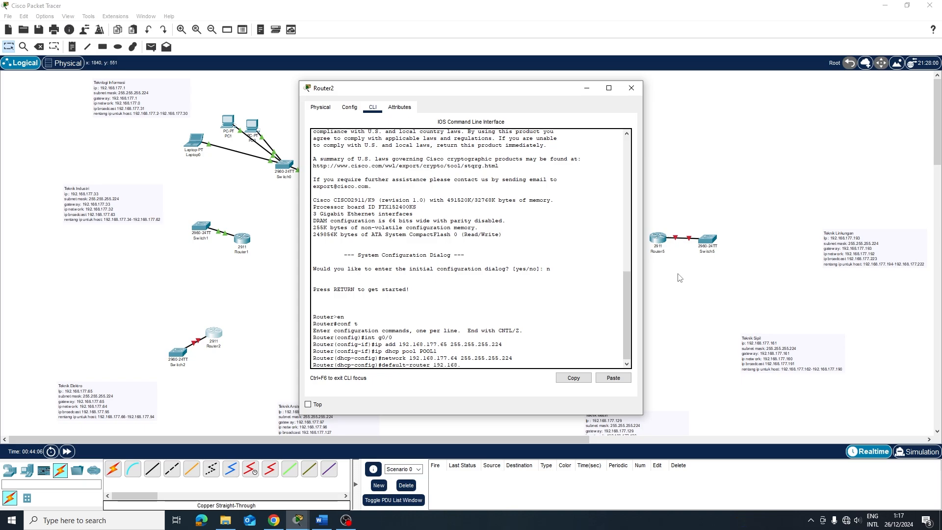
{"action": "type", "text": "177.65"}
{"action": "key", "text": "BackSpace"}
{"action": "type", "text": "65"}
{"action": "key", "text": "Return"}
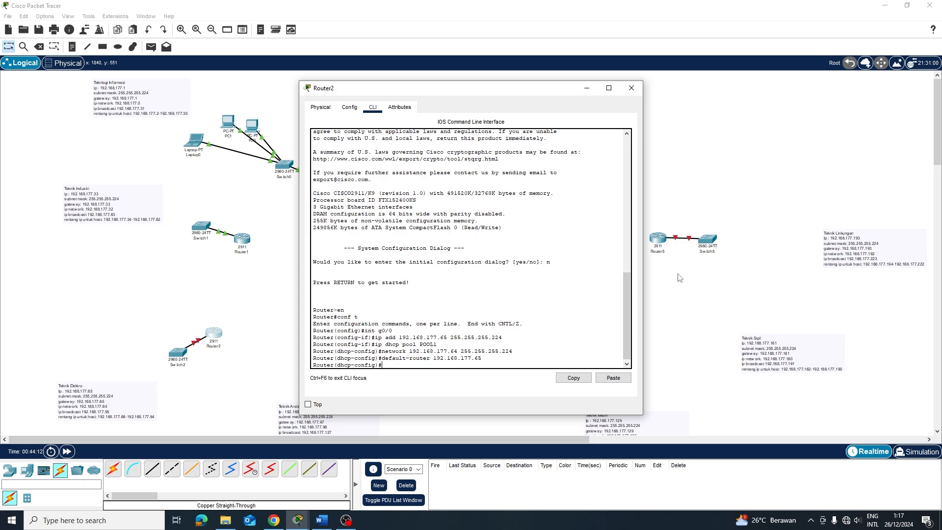
{"action": "type", "text": "dns-server 8.8.8.8"}
{"action": "key", "text": "Return"}
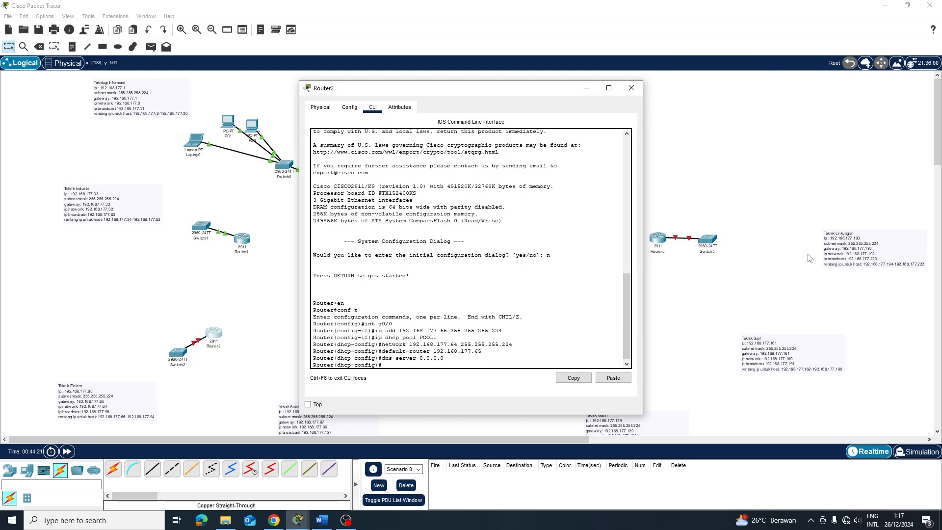
Return to GigabitEthernet0/0 on Router2 and bring it up with no shutdown
{"action": "left_click", "coordinate": [631, 88]}
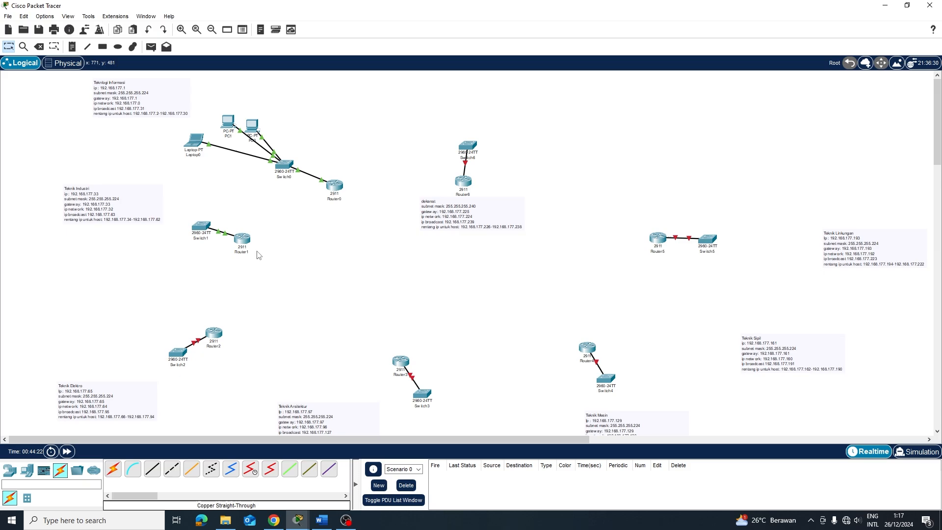
{"action": "left_click", "coordinate": [211, 337]}
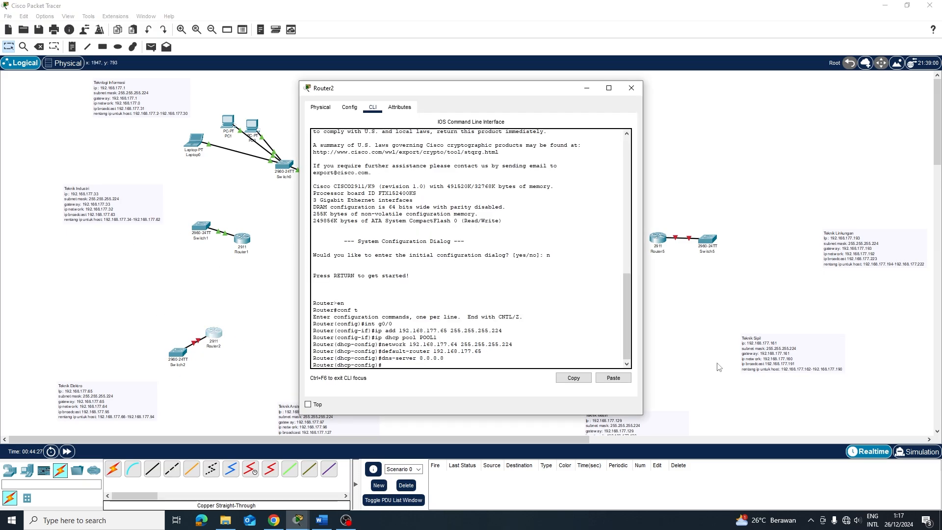
{"action": "key", "text": "Return"}
{"action": "type", "text": "no sh"}
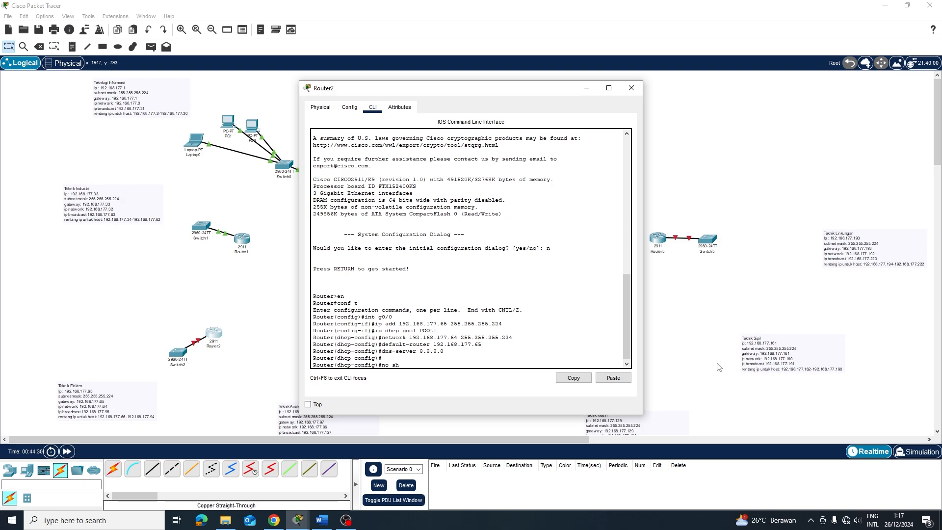
{"action": "key", "text": "Return"}
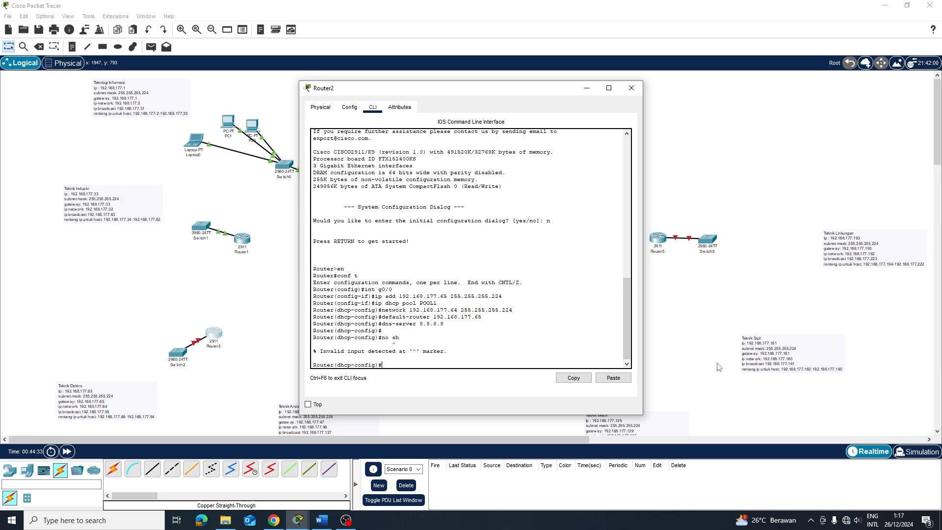
{"action": "key", "text": "Return"}
{"action": "key", "text": "Return"}
{"action": "key", "text": "Up"}
{"action": "key", "text": "Up"}
{"action": "key", "text": "Up"}
{"action": "key", "text": "Up"}
{"action": "key", "text": "Up"}
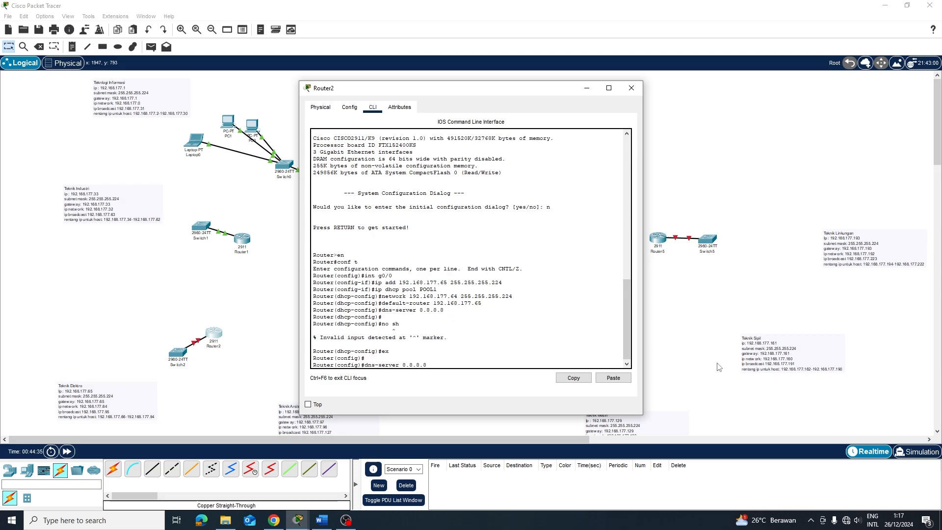
{"action": "key", "text": "Up"}
{"action": "key", "text": "Up"}
{"action": "key", "text": "Up"}
{"action": "key", "text": "Return"}
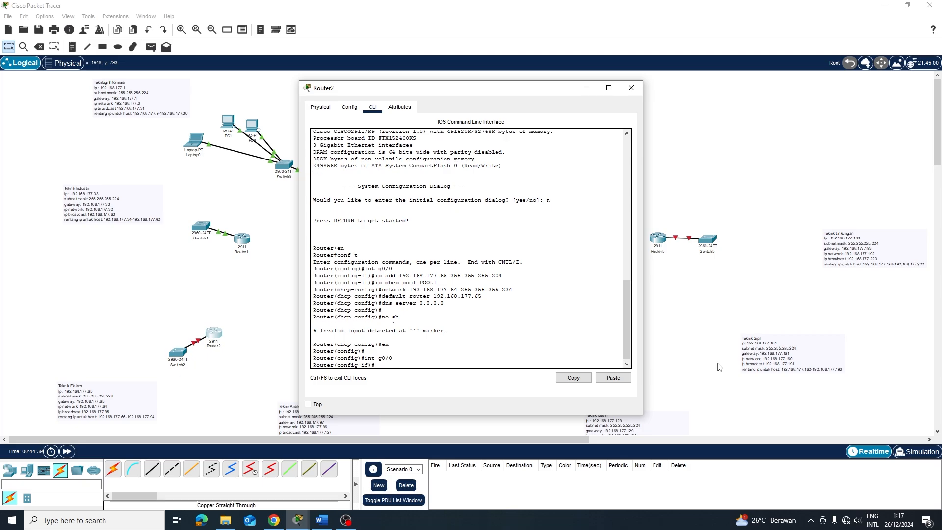
{"action": "type", "text": "no sh"}
{"action": "key", "text": "Return"}
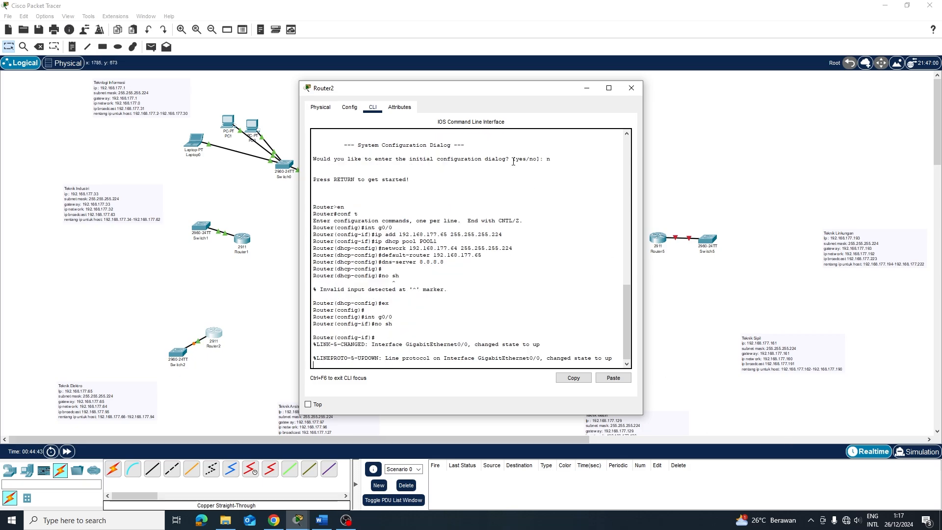
Confirm GigabitEthernet0/0 shows 192.168.177.65 in the Config view, then open Router3
{"action": "left_click", "coordinate": [349, 107]}
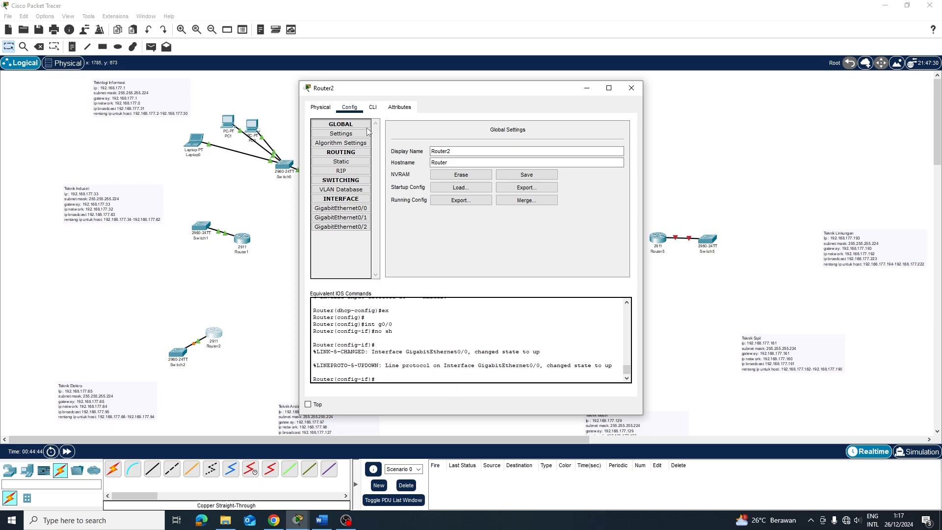
{"action": "left_click", "coordinate": [349, 208]}
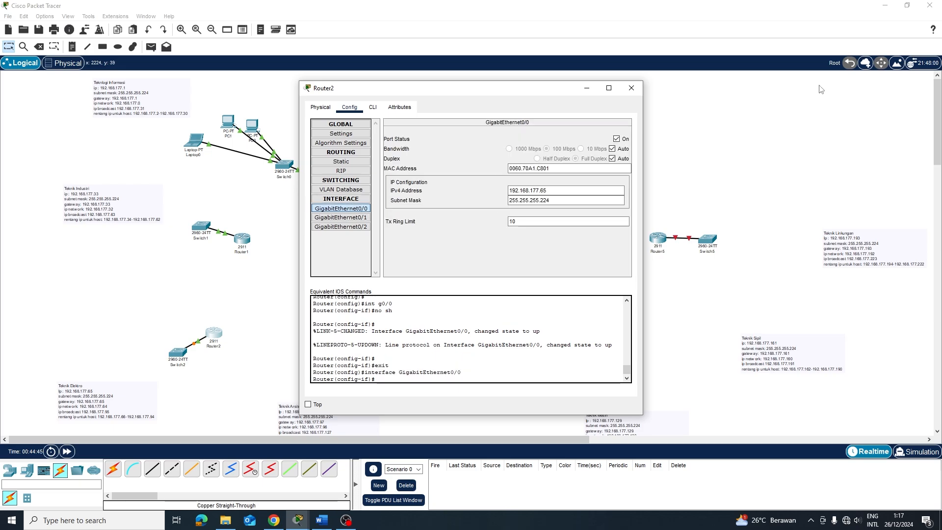
{"action": "left_click", "coordinate": [640, 89]}
{"action": "left_click", "coordinate": [402, 363]}
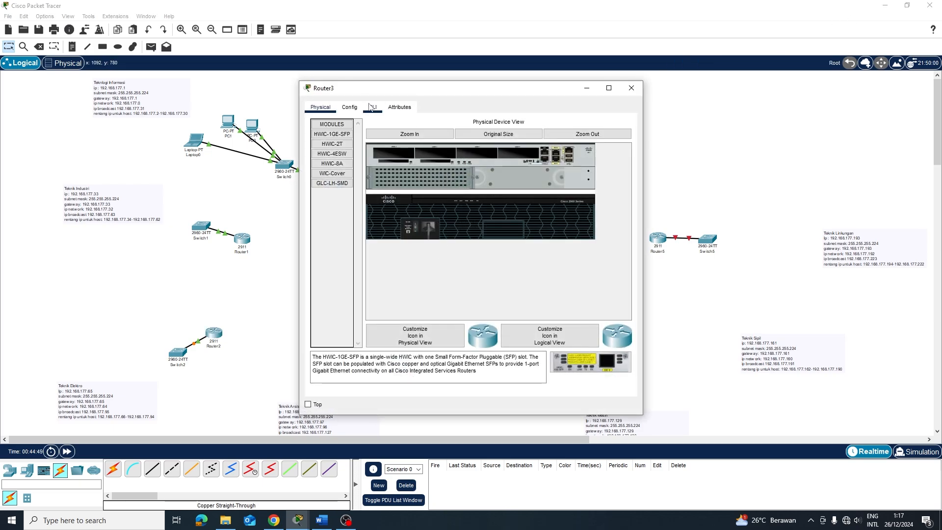
In Router3's CLI, decline setup and bring GigabitEthernet0/0 up with no shutdown
{"action": "left_click", "coordinate": [372, 107]}
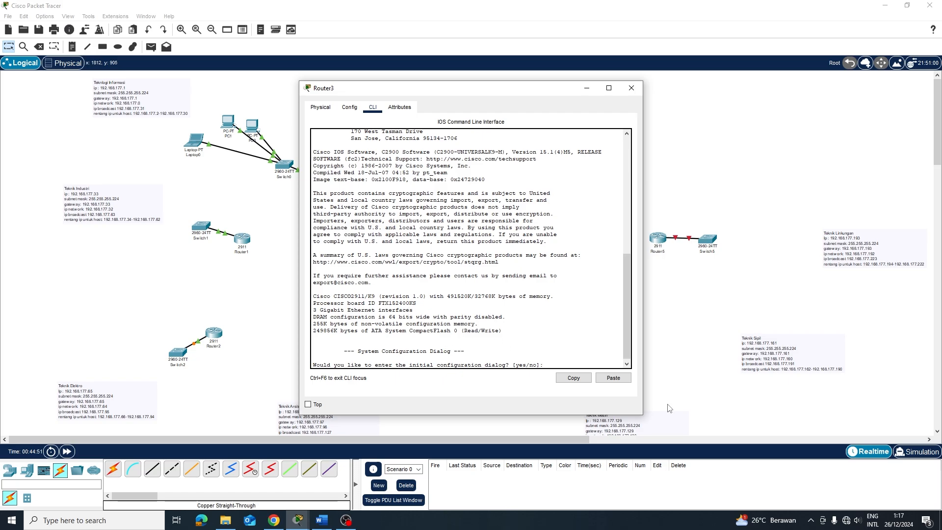
{"action": "type", "text": "no"}
{"action": "key", "text": "Return"}
{"action": "key", "text": "Return"}
{"action": "type", "text": "er>e"}
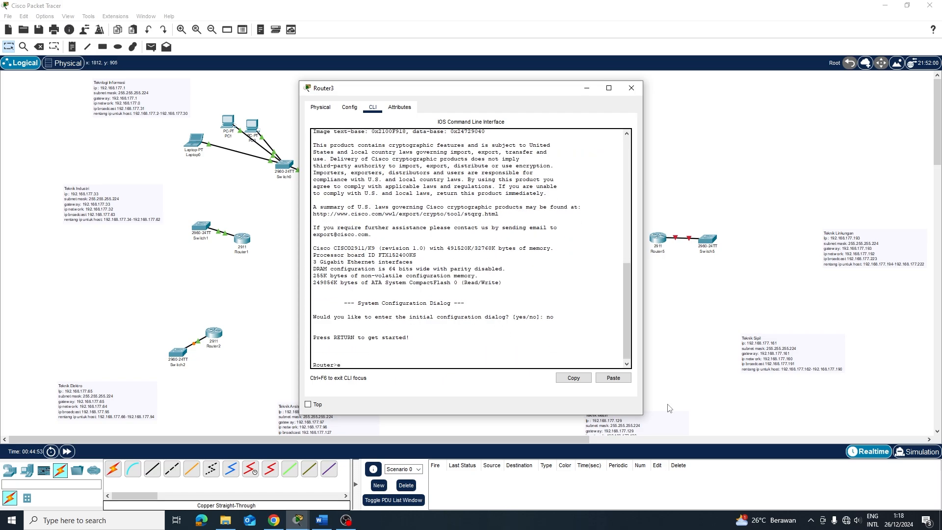
{"action": "type", "text": "n"}
{"action": "key", "text": "Return"}
{"action": "type", "text": "conf t"}
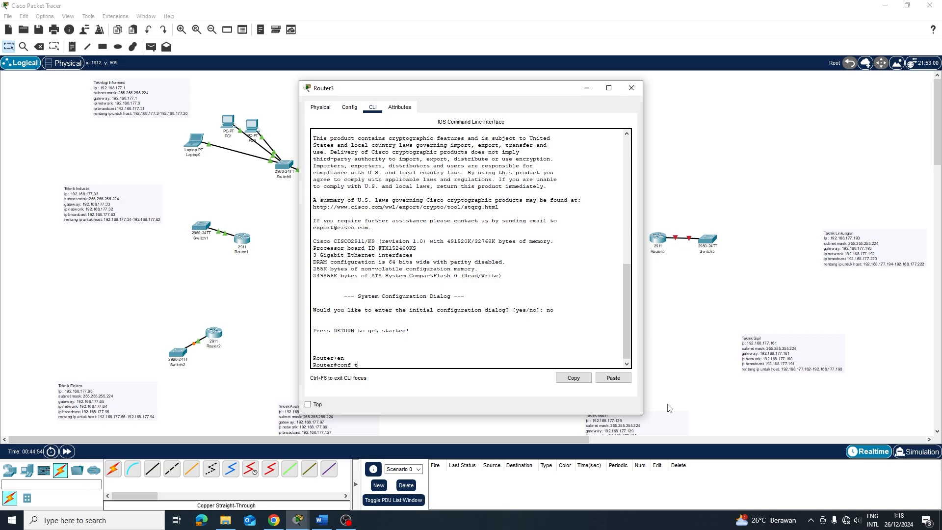
{"action": "key", "text": "Return"}
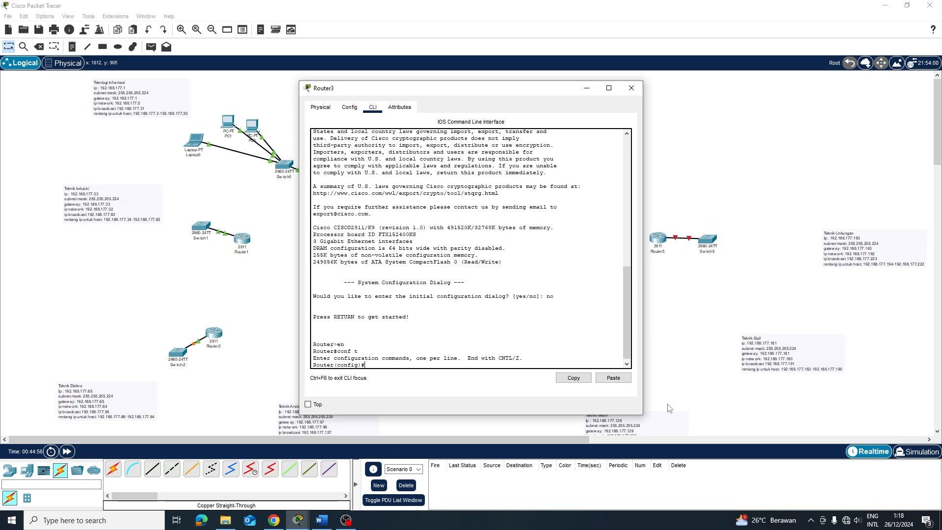
{"action": "type", "text": "int g0/0"}
{"action": "key", "text": "Return"}
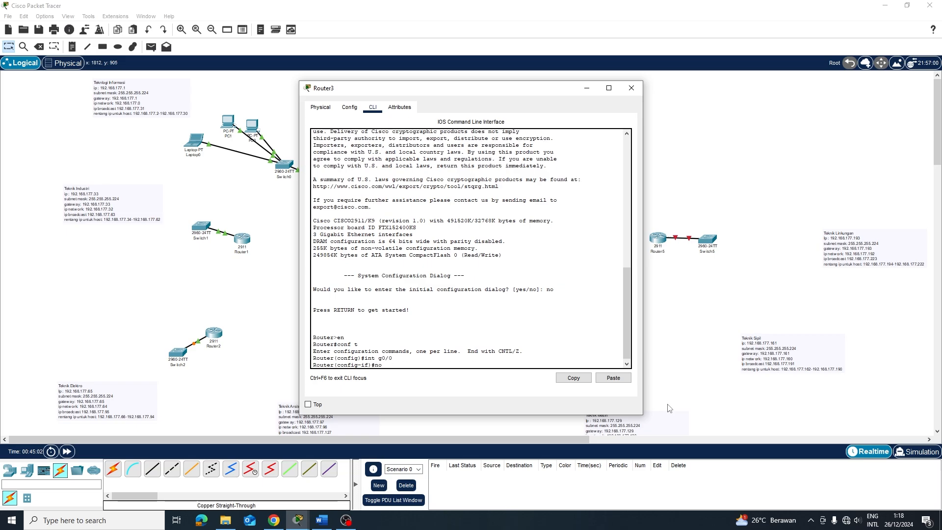
{"action": "type", "text": "no sh"}
{"action": "key", "text": "Return"}
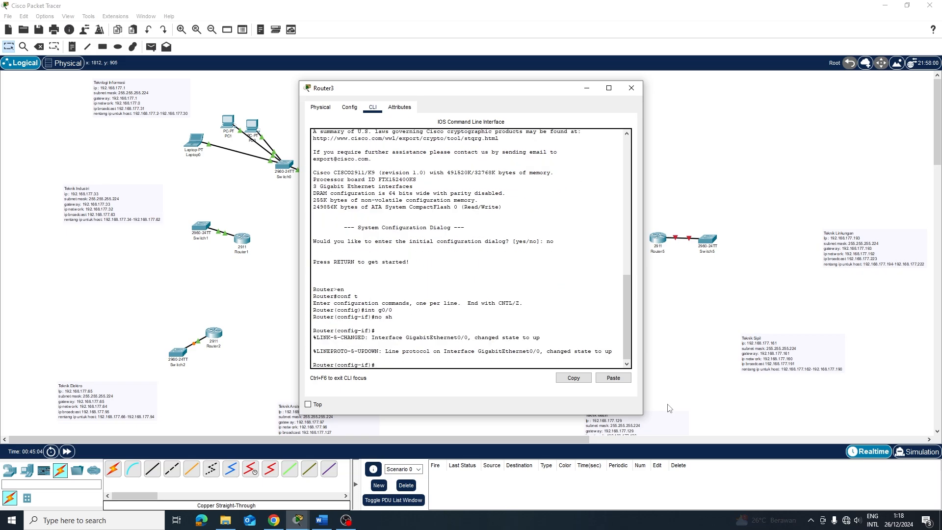
Assign GigabitEthernet0/0 the address 192.168.177.97 255.255.255.224 and start the ip dhcp pool POOL1 command
{"action": "type", "text": "ip add 1"}
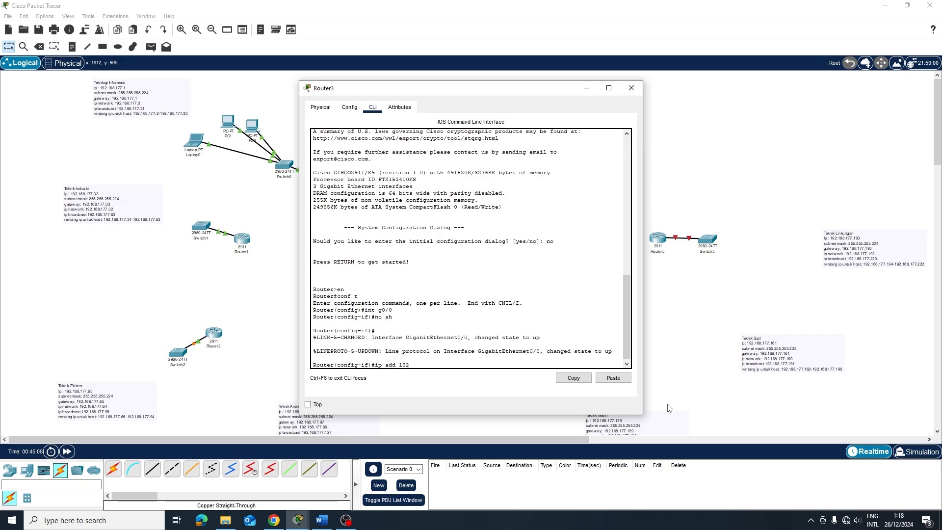
{"action": "type", "text": "92.168.177."}
{"action": "left_click_drag", "start_coordinate": [461, 89], "coordinate": [542, 83]}
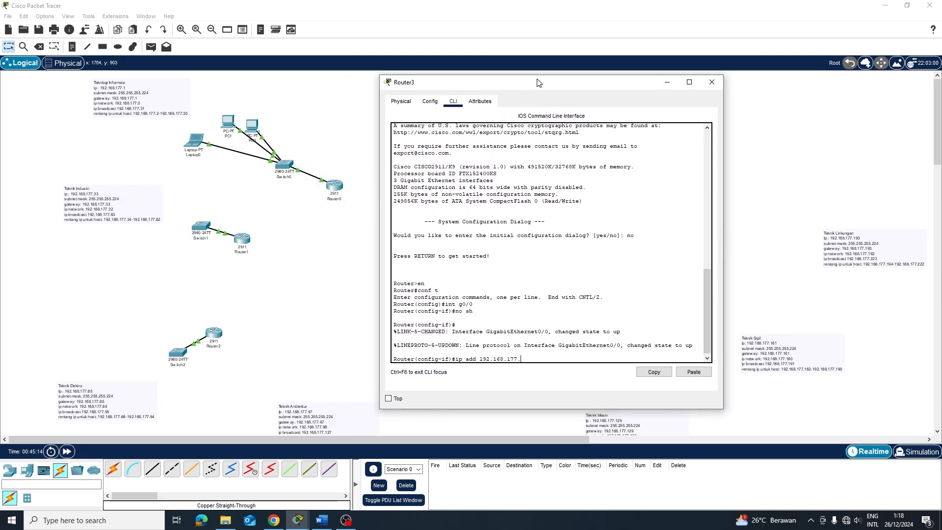
{"action": "scroll", "coordinate": [349, 411], "scroll_direction": "down", "scroll_amount": 3}
{"action": "scroll", "coordinate": [351, 375], "scroll_direction": "up", "scroll_amount": 3}
{"action": "type", "text": "97 255.255.255.224"}
{"action": "key", "text": "Return"}
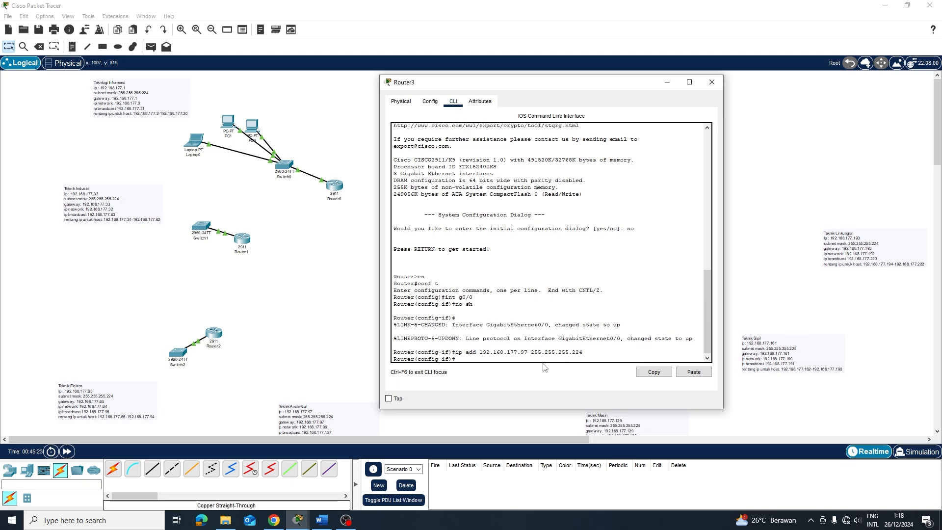
{"action": "type", "text": "ip dhcp pool POOL1"}
Create POOL1 with network 192.168.177.96 255.255.255.224 and begin entering its default router
{"action": "key", "text": "Return"}
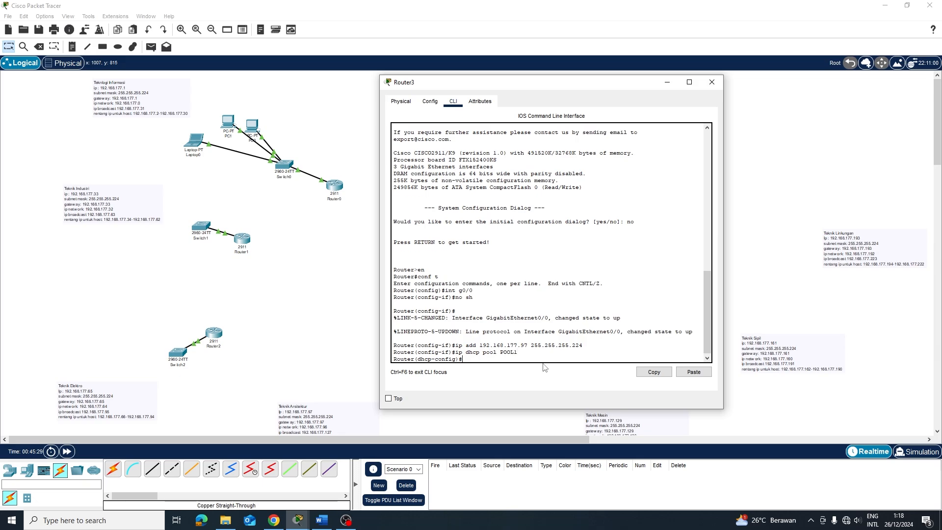
{"action": "type", "text": "network 192."}
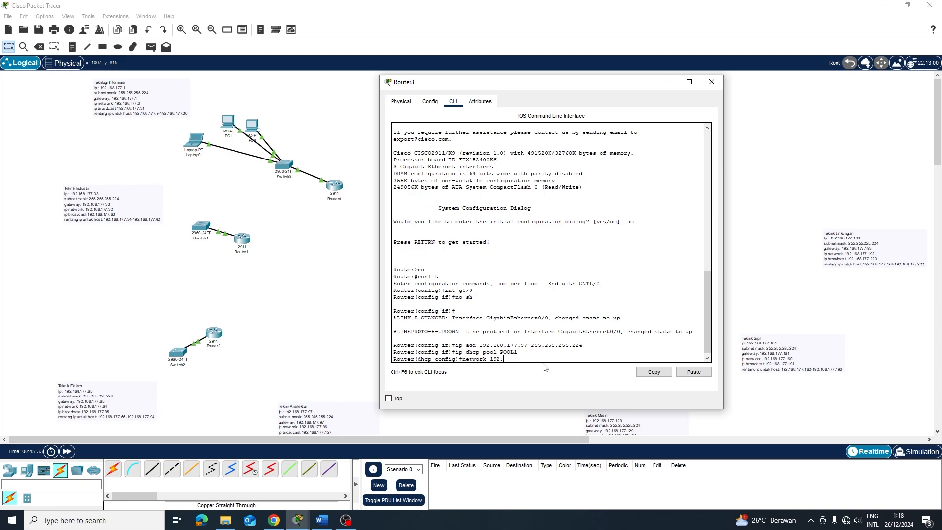
{"action": "type", "text": "168.177.96 255.255.255.224"}
{"action": "key", "text": "Return"}
{"action": "type", "text": "dea"}
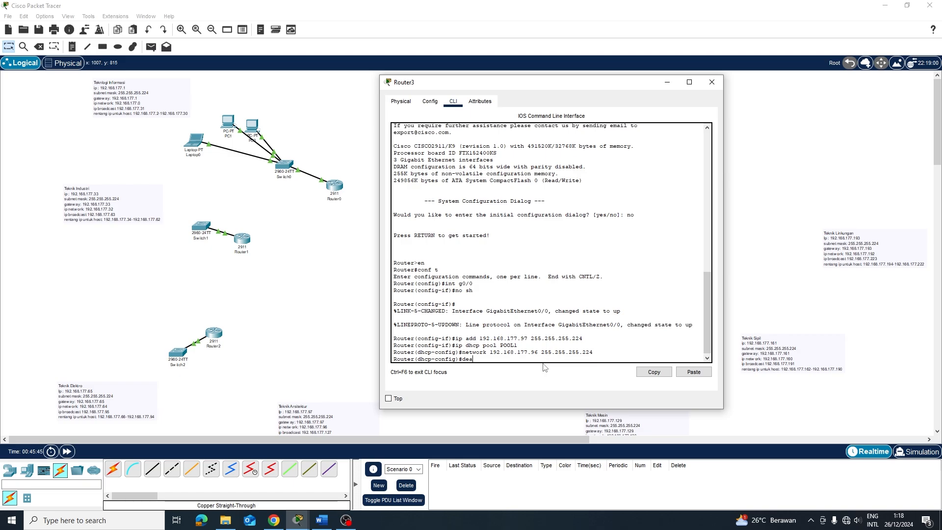
{"action": "key", "text": "BackSpace"}
{"action": "type", "text": "fault-router 192.168.177.22"}
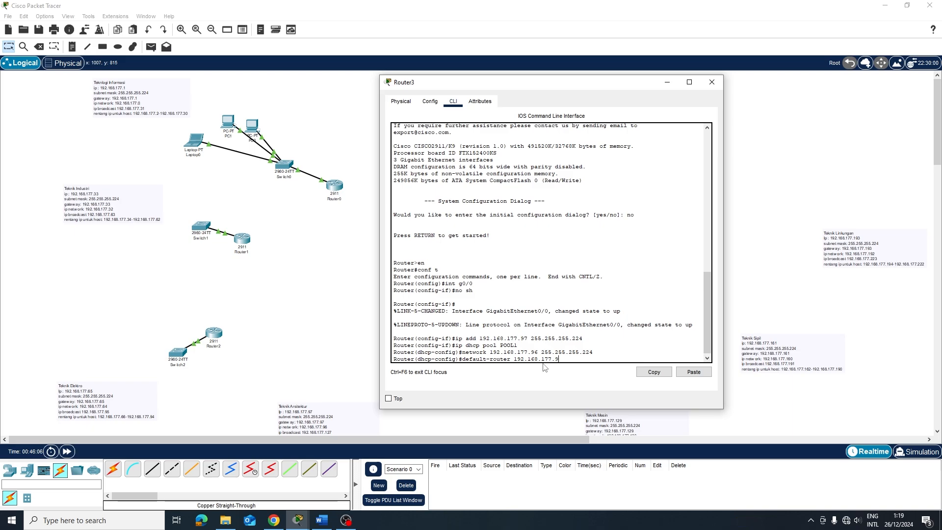
Confirm POOL1's default router 192.168.177.97, add DNS server 8.8.8.8, and return to the topology
{"action": "key", "text": "Return"}
{"action": "type", "text": "dns-s"}
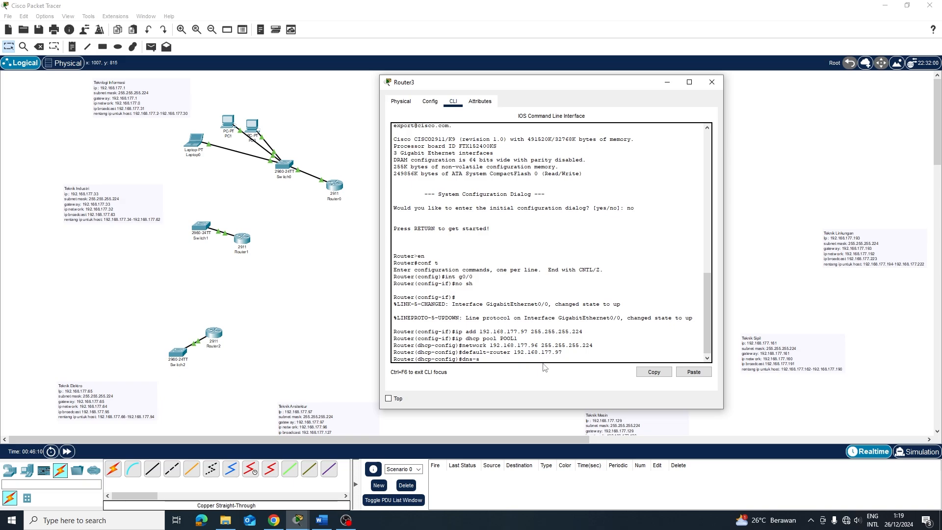
{"action": "type", "text": "erver 8.8.8.8"}
{"action": "key", "text": "Return"}
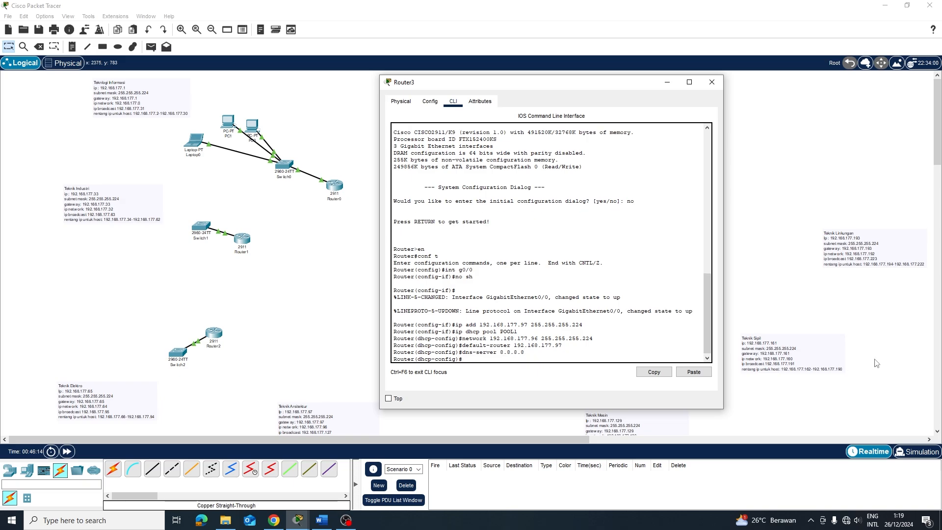
{"action": "left_click", "coordinate": [796, 270]}
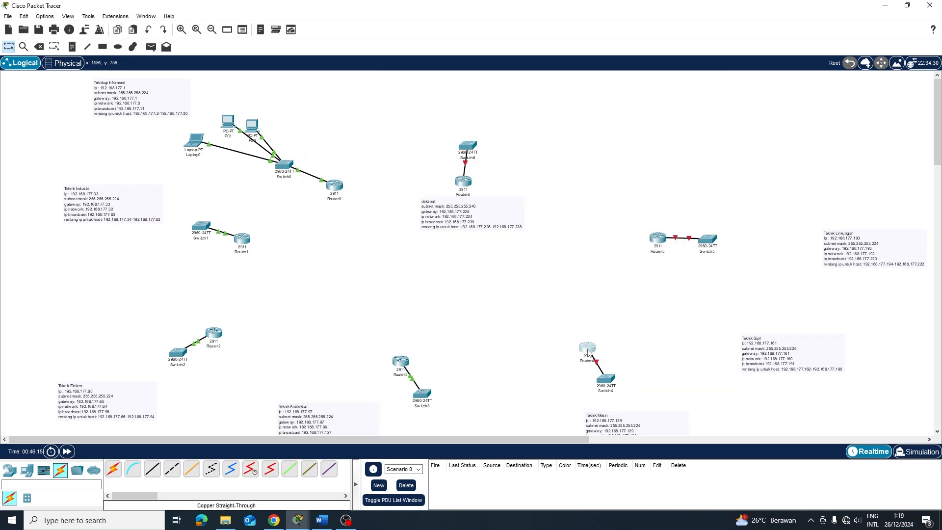
Open Router4's CLI, decline initial setup, and briefly view its Config and Physical tabs
{"action": "left_click", "coordinate": [587, 348]}
{"action": "left_click", "coordinate": [373, 107]}
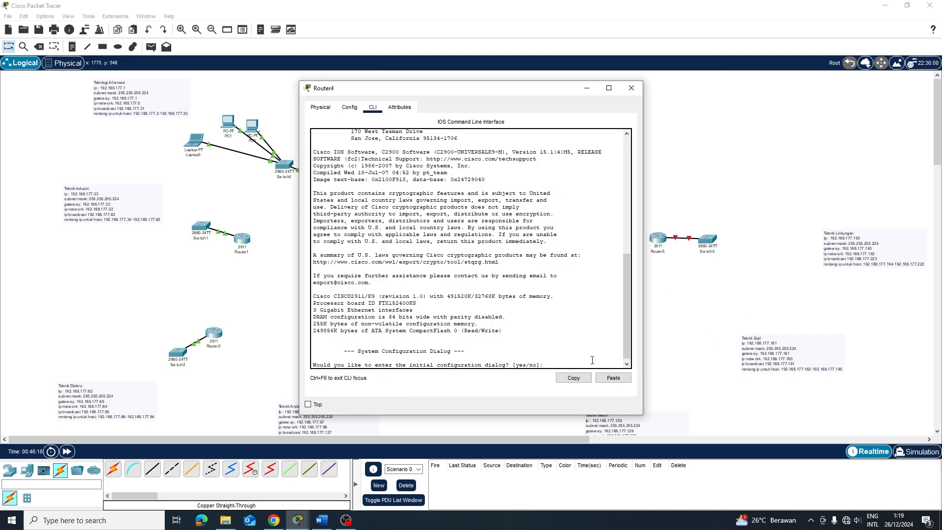
{"action": "type", "text": "n"}
{"action": "key", "text": "Return"}
{"action": "key", "text": "Return"}
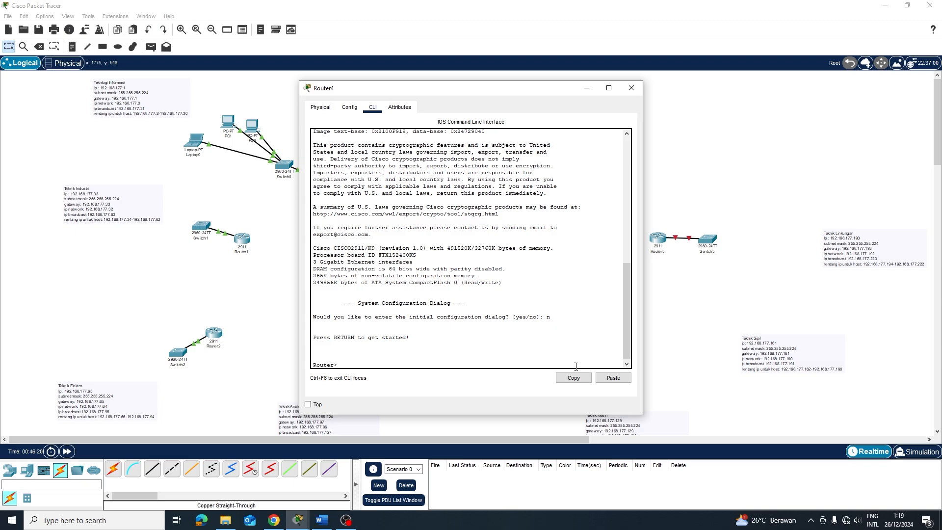
{"action": "type", "text": "en'"}
{"action": "key", "text": "Return"}
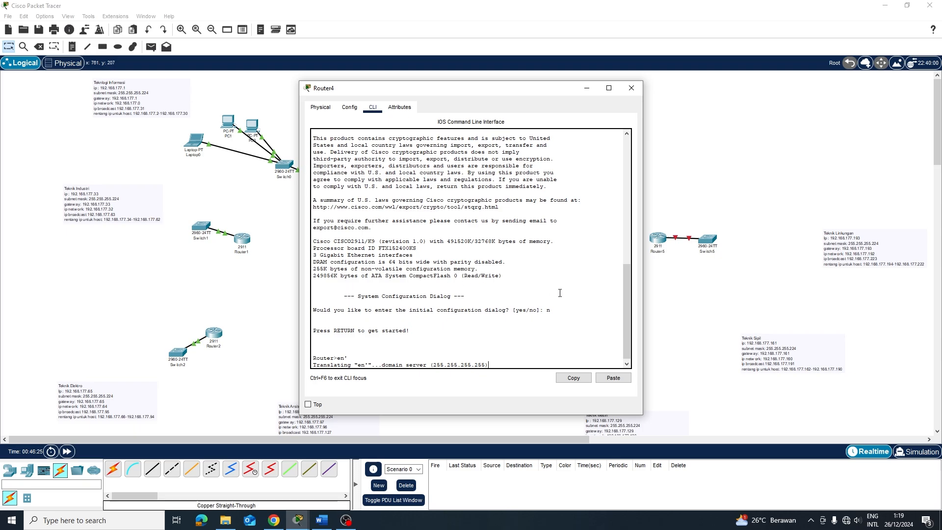
{"action": "left_click", "coordinate": [350, 108]}
{"action": "left_click", "coordinate": [321, 107]}
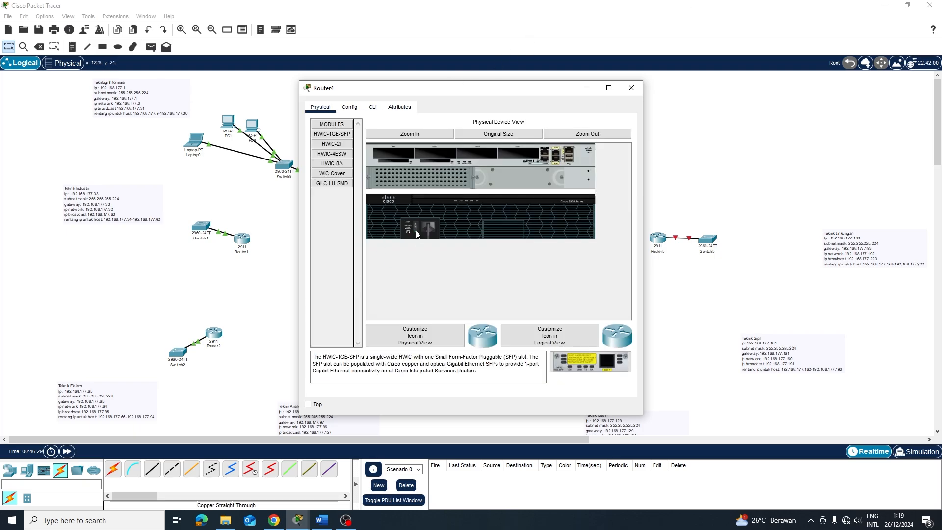
{"action": "left_click", "coordinate": [373, 107]}
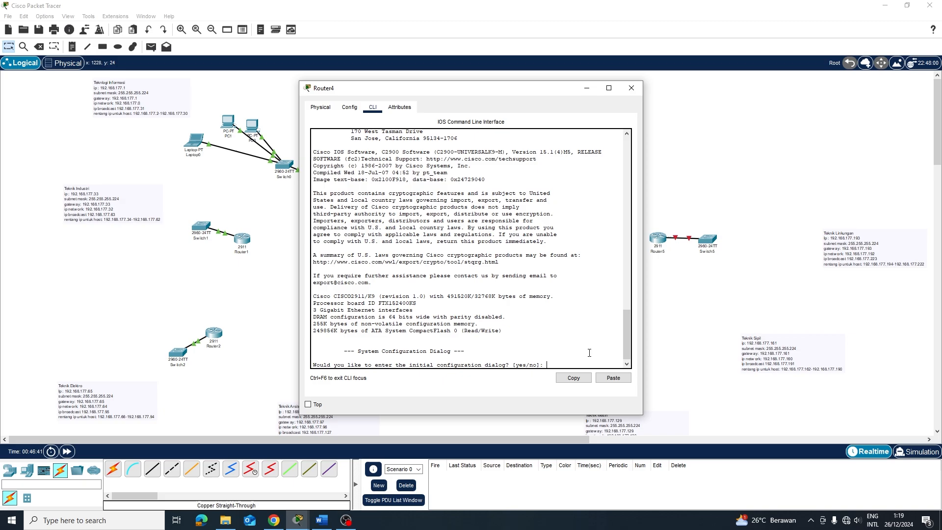
Decline Router4's setup dialog and enter privileged and global configuration mode (en, conf t)
{"action": "type", "text": "n"}
{"action": "key", "text": "Return"}
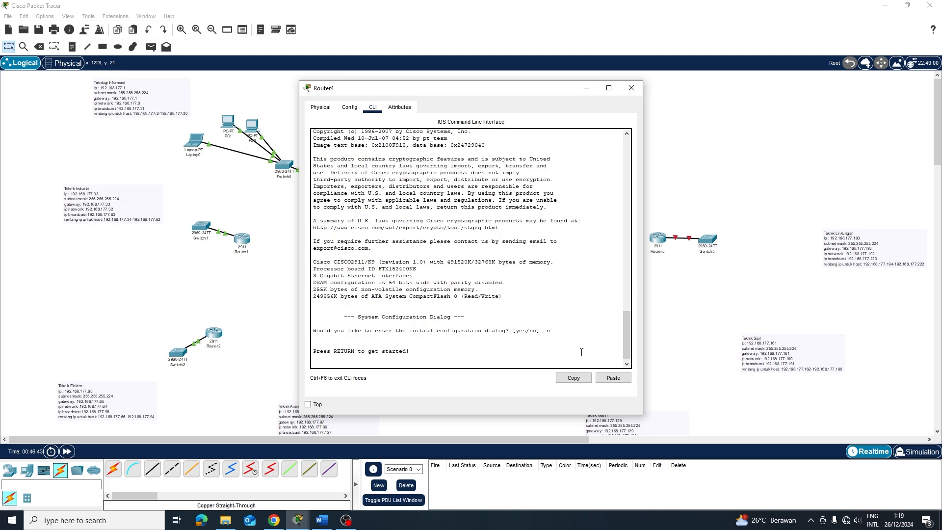
{"action": "key", "text": "Return"}
{"action": "type", "text": "en"}
{"action": "key", "text": "Return"}
{"action": "type", "text": "co"}
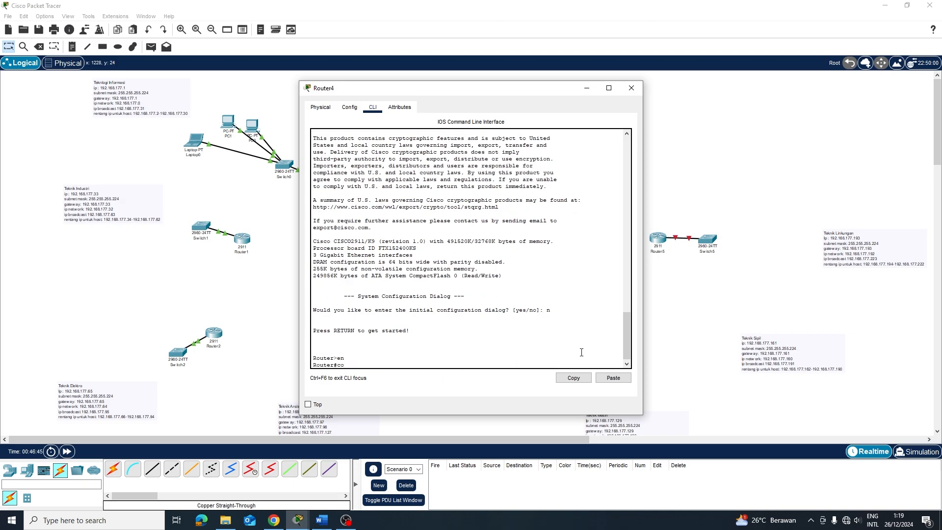
{"action": "type", "text": "mn"}
{"action": "key", "text": "BackSpace"}
{"action": "type", "text": "nf t"}
{"action": "key", "text": "Return"}
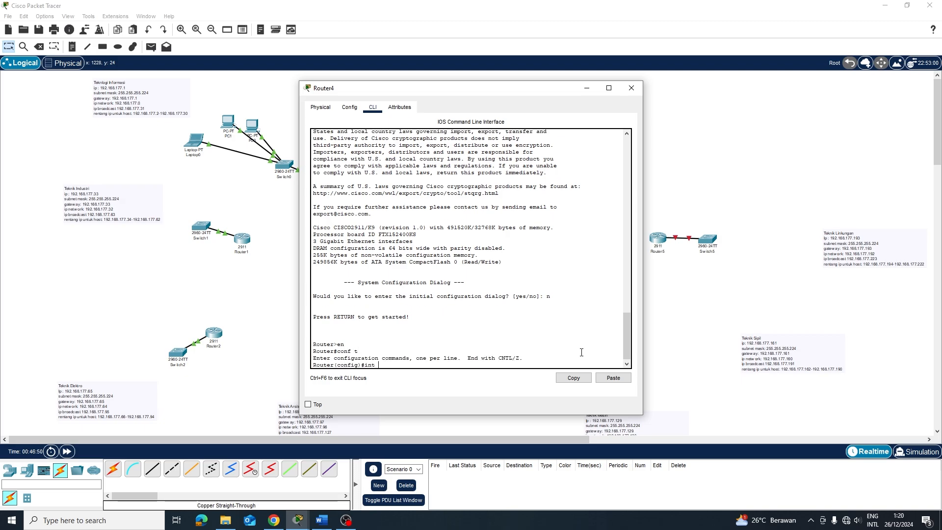
Bring GigabitEthernet0/0 up with no shutdown and begin its address entry at 192.168.177
{"action": "type", "text": "int g0/0"}
{"action": "key", "text": "Return"}
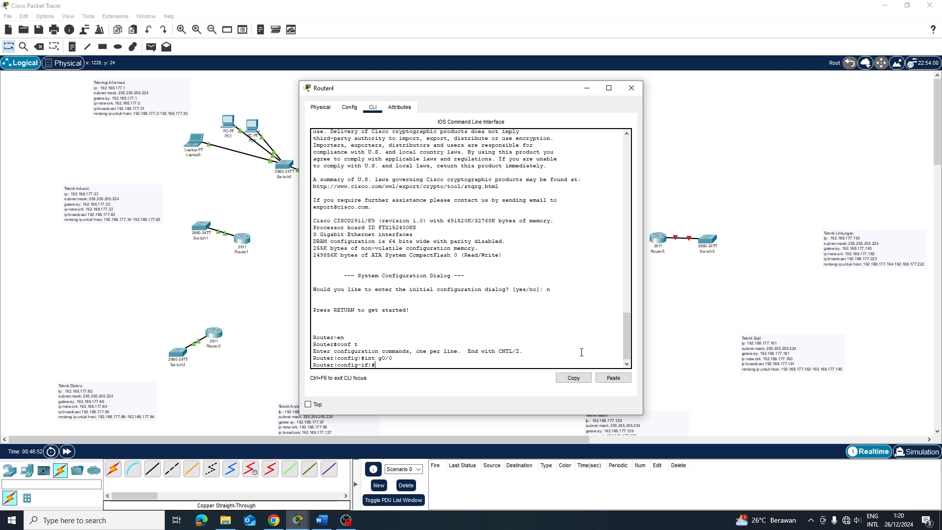
{"action": "type", "text": "no sh"}
{"action": "key", "text": "Return"}
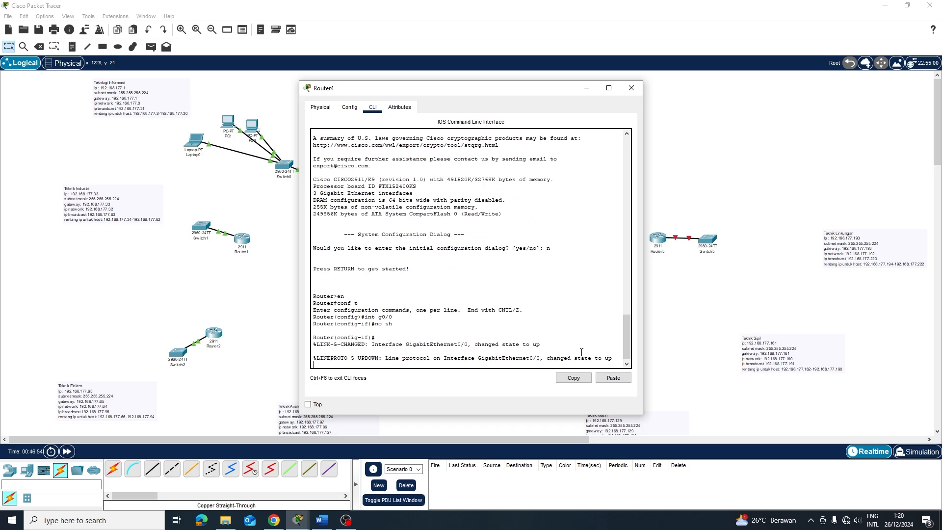
{"action": "key", "text": "Return"}
{"action": "type", "text": "ig-if)#i"}
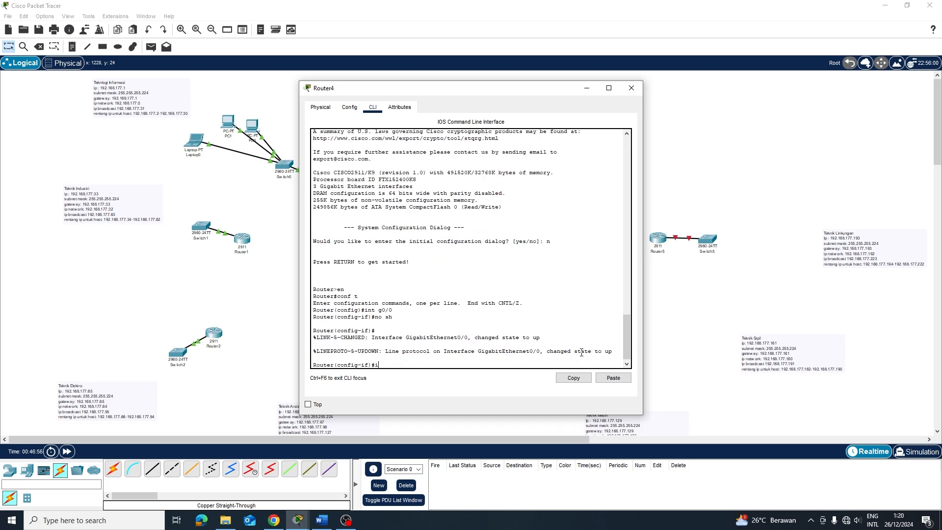
{"action": "type", "text": "p add"}
{"action": "type", "text": "192.168.177."}
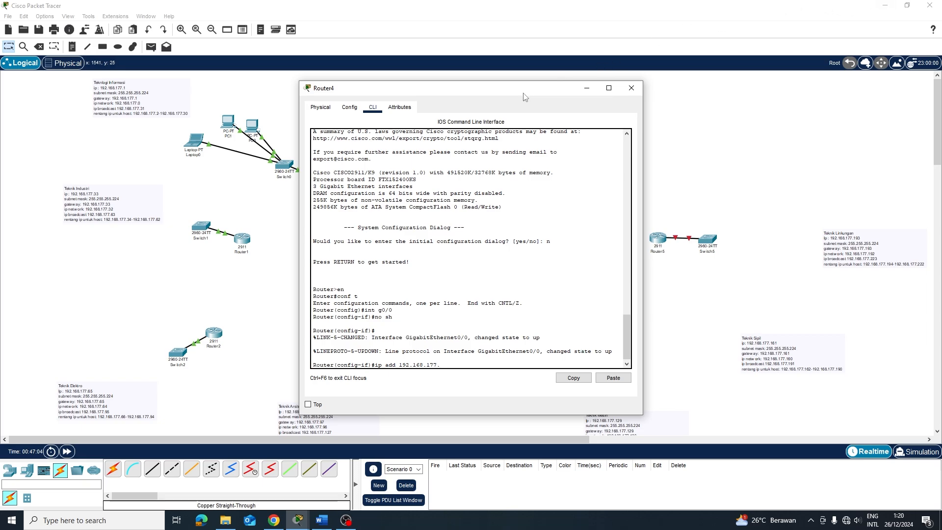
{"action": "left_click_drag", "start_coordinate": [523, 90], "coordinate": [465, 238]}
{"action": "scroll", "coordinate": [630, 260], "scroll_direction": "down", "scroll_amount": 1}
Bring the main Packet Tracer window and Router4's console back into view
{"action": "left_click", "coordinate": [298, 521]}
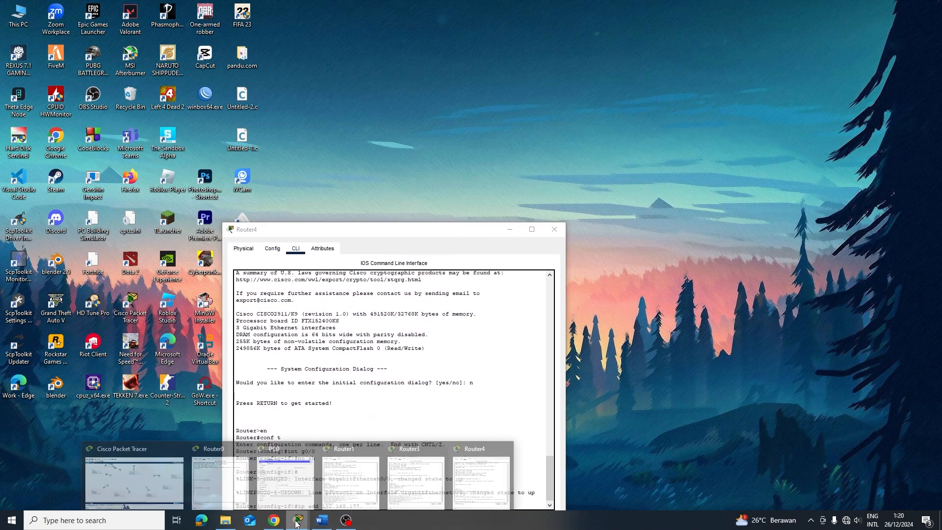
{"action": "left_click", "coordinate": [181, 484]}
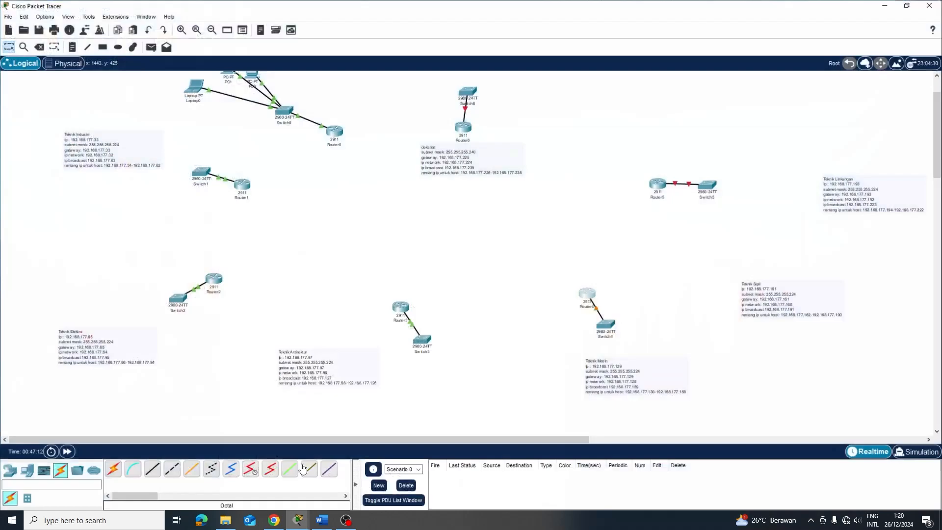
{"action": "left_click", "coordinate": [588, 295]}
{"action": "left_click_drag", "start_coordinate": [444, 233], "coordinate": [354, 143]}
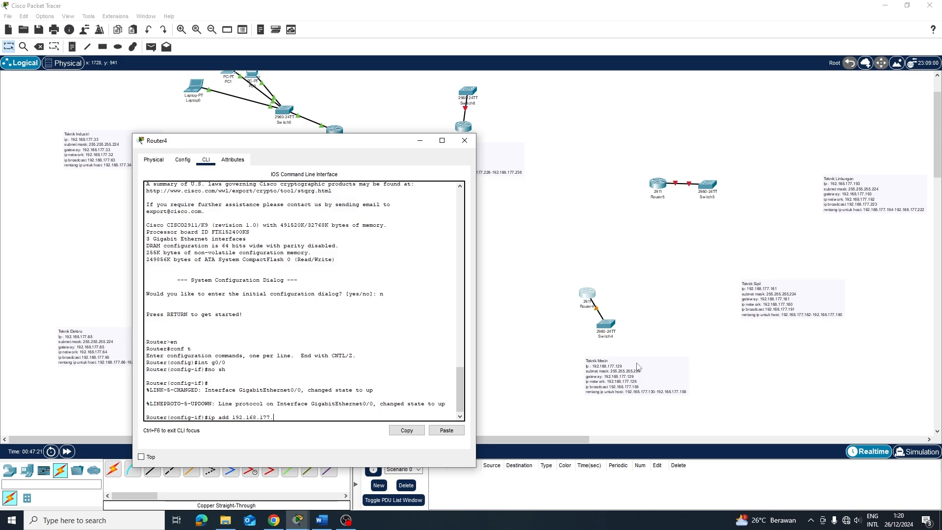
Assign GigabitEthernet0/0 192.168.177.129 255.255.255.224 and start the ip dhcp pool command
{"action": "type", "text": "129 255.255.255.224"}
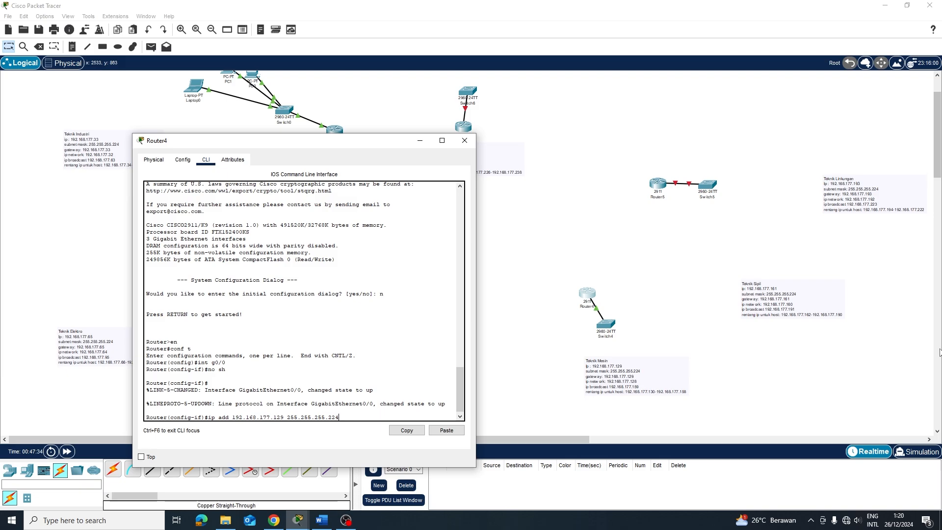
{"action": "key", "text": "Return"}
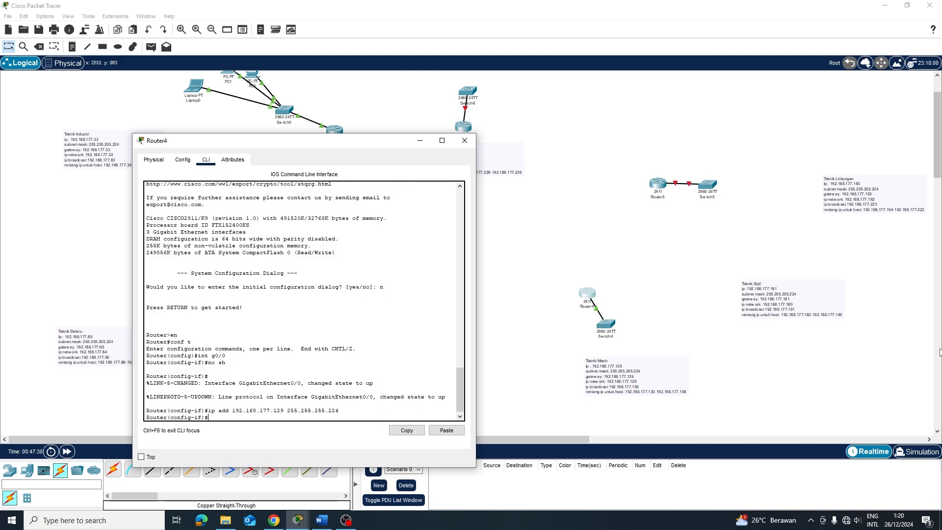
{"action": "type", "text": "ip dhcp p"}
{"action": "type", "text": "ool;"}
Create POOL1 with network 192.168.177.128 255.255.255.224, default router 192.168.177.129 and DNS 8.8.8.8
{"action": "type", "text": "L"}
{"action": "type", "text": "1"}
{"action": "key", "text": "Return"}
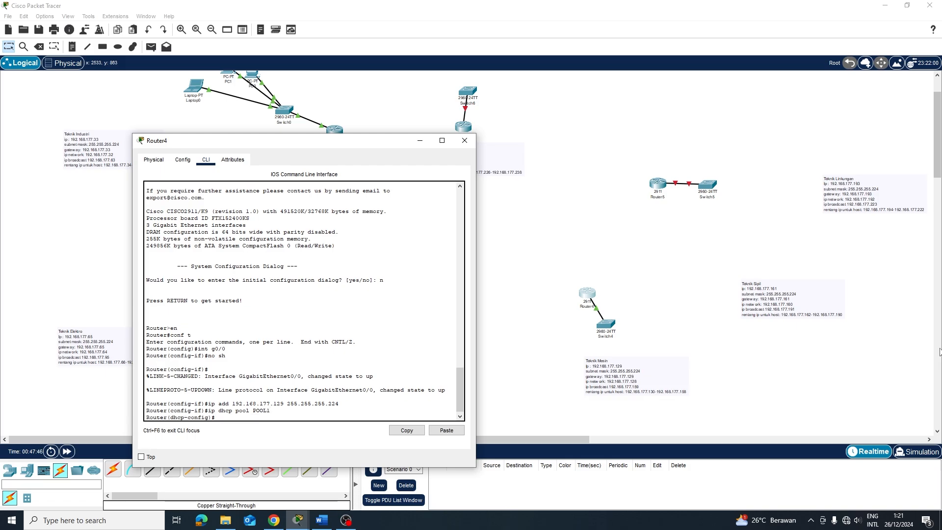
{"action": "type", "text": "network 192.168.177.128 255.255.255.224"}
{"action": "key", "text": "Return"}
{"action": "type", "text": "def"}
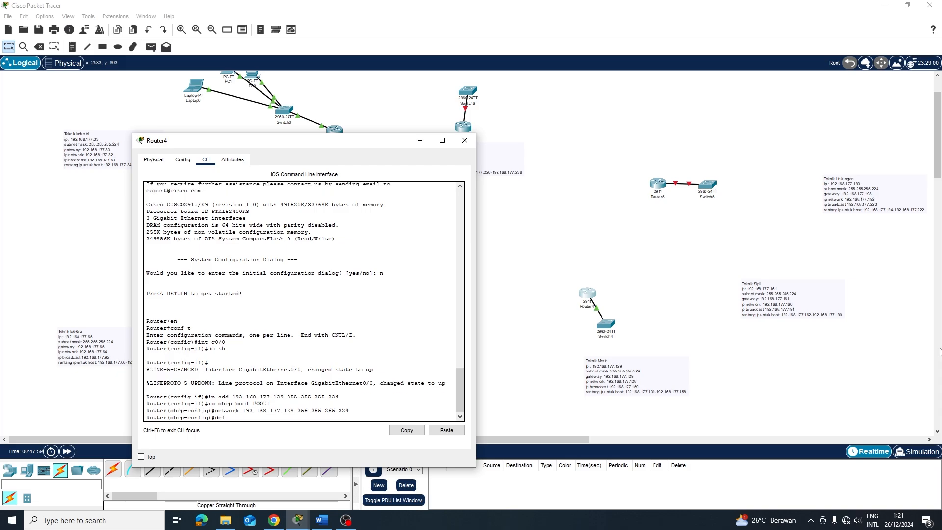
{"action": "type", "text": "ault"}
{"action": "type", "text": "lt"}
{"action": "type", "text": "-router 192.168.177"}
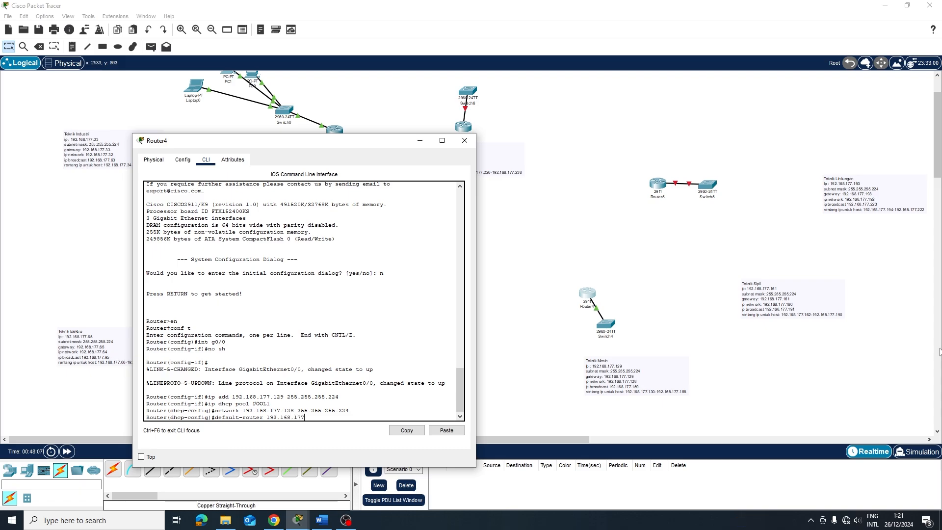
{"action": "type", "text": ".129"}
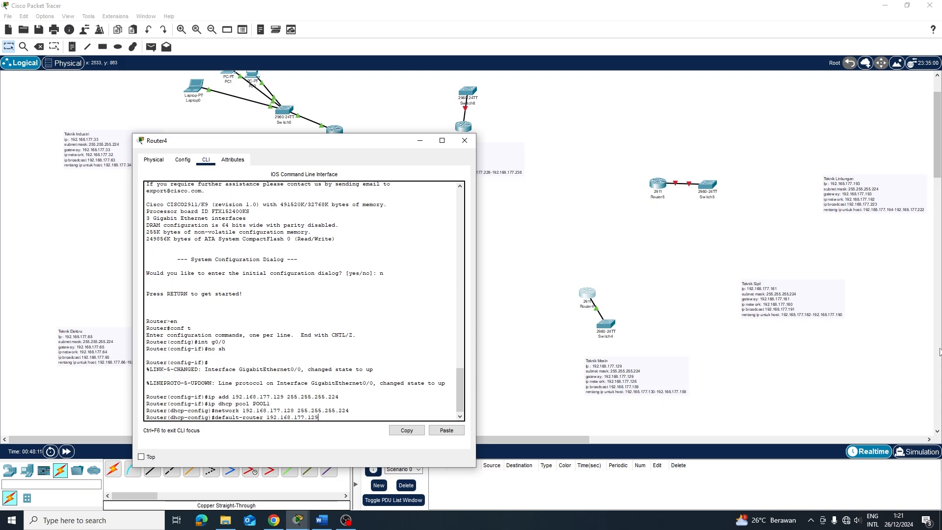
{"action": "key", "text": "Return"}
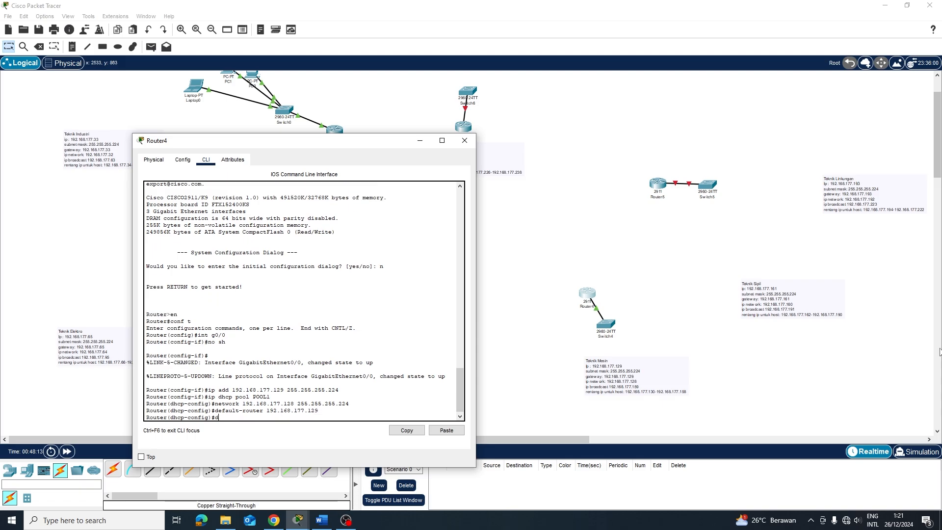
{"action": "type", "text": "dns-server 8.8.8.8"}
{"action": "key", "text": "Return"}
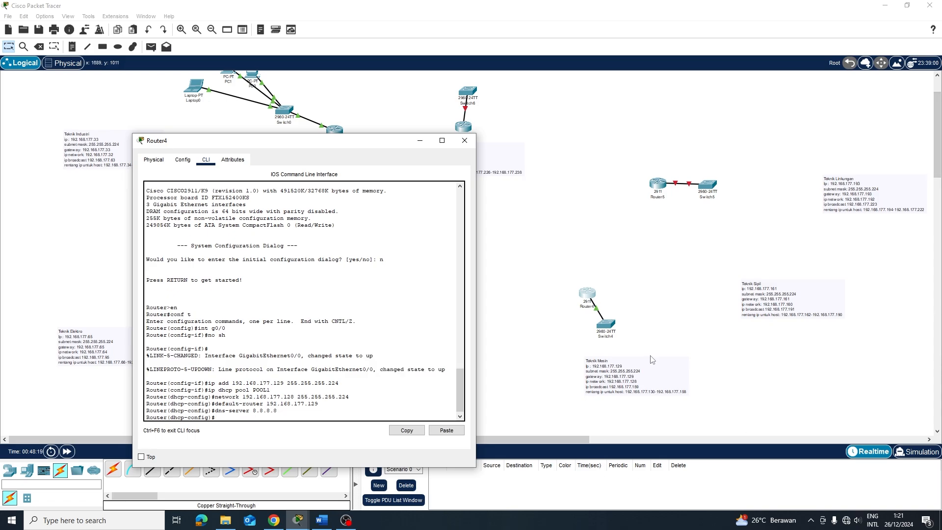
{"action": "left_click", "coordinate": [708, 238]}
Open Router5's CLI, decline initial setup, and enter global configuration mode
{"action": "left_click", "coordinate": [657, 184]}
{"action": "left_click", "coordinate": [372, 106]}
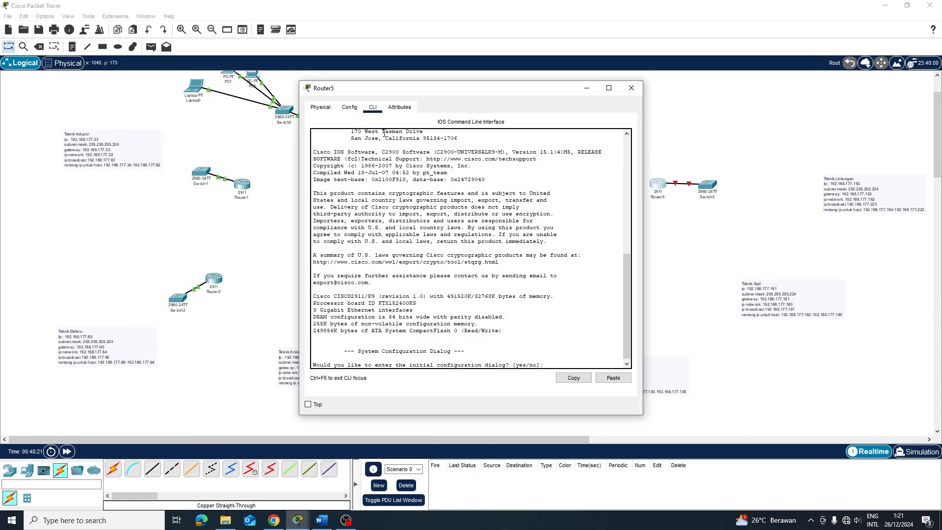
{"action": "type", "text": "n"}
{"action": "key", "text": "Return"}
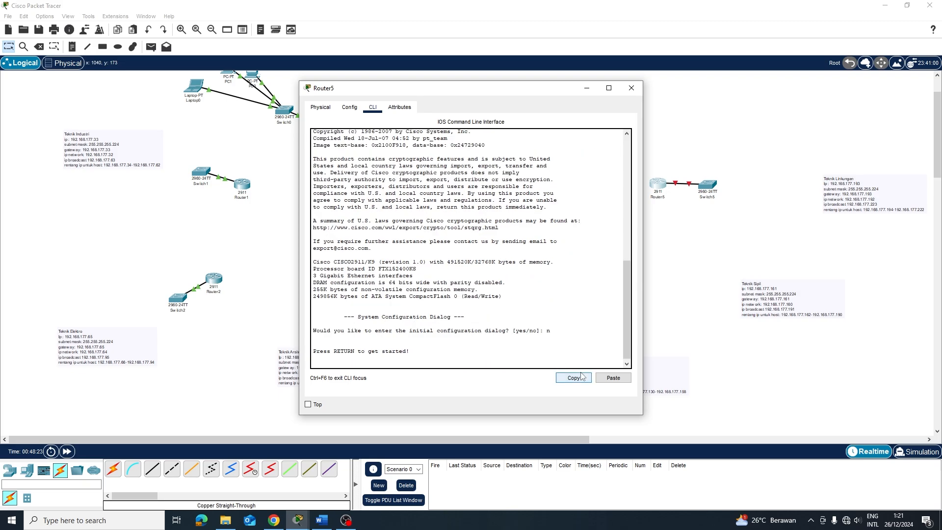
{"action": "key", "text": "Return"}
{"action": "type", "text": "en"}
{"action": "key", "text": "Return"}
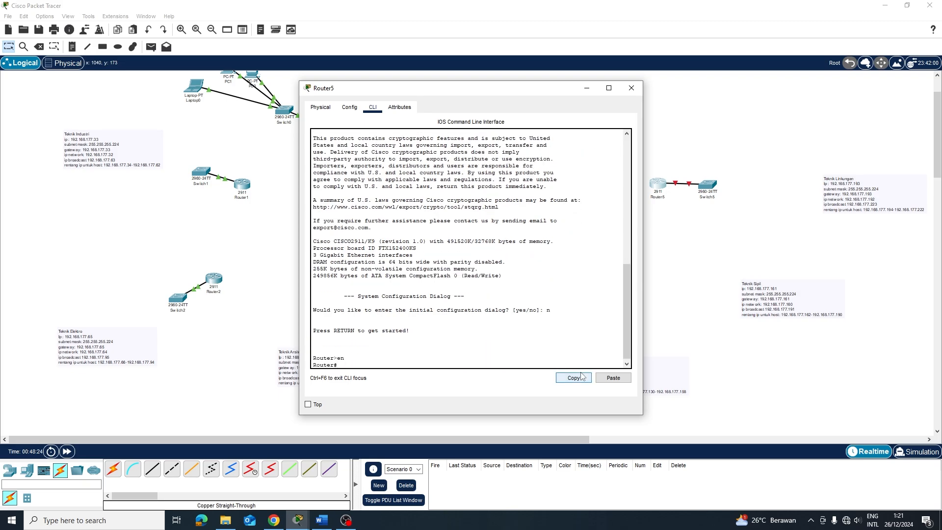
{"action": "type", "text": "conf t"}
{"action": "key", "text": "Return"}
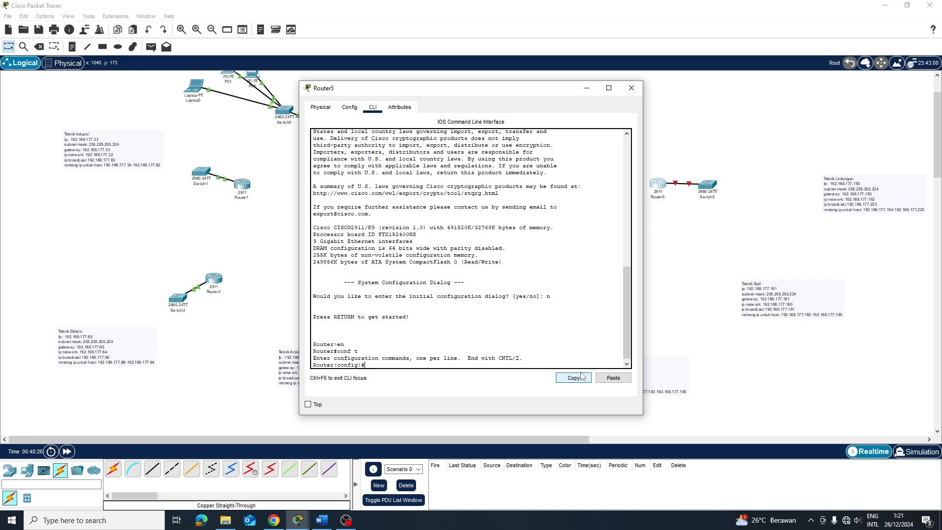
Enable GigabitEthernet0/0 with no shutdown and begin typing its IP address
{"action": "type", "text": "int g0/0"}
{"action": "key", "text": "Return"}
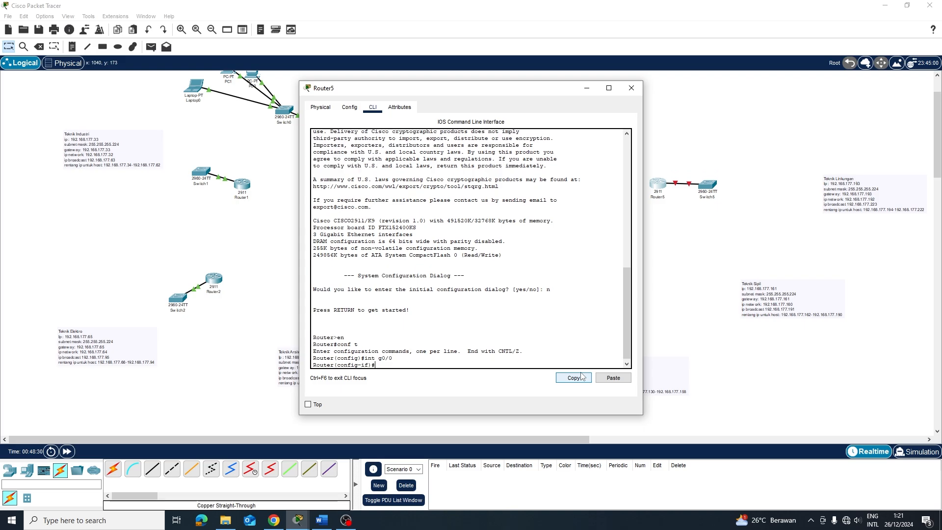
{"action": "type", "text": "nop"}
{"action": "type", "text": "sh"}
{"action": "key", "text": "Return"}
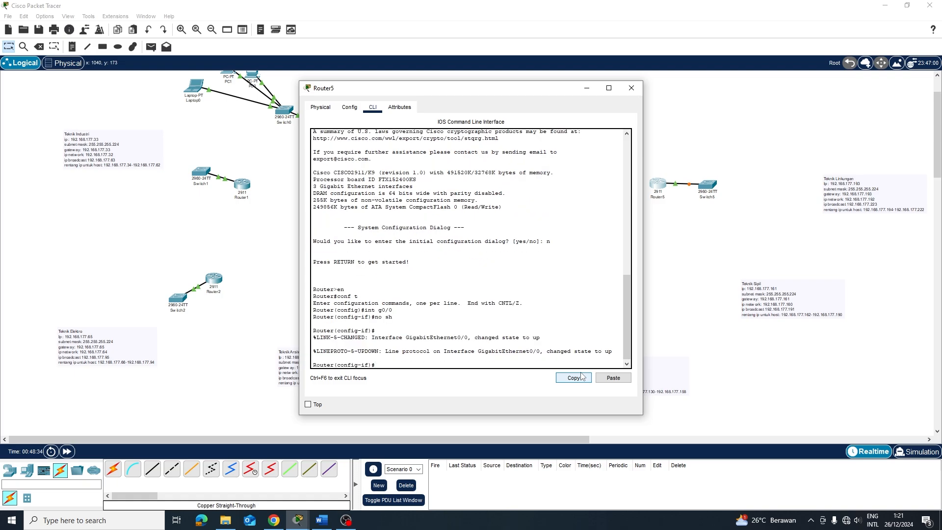
{"action": "type", "text": "ip add 192.168"}
{"action": "type", "text": ".17"}
{"action": "type", "text": "8.177"}
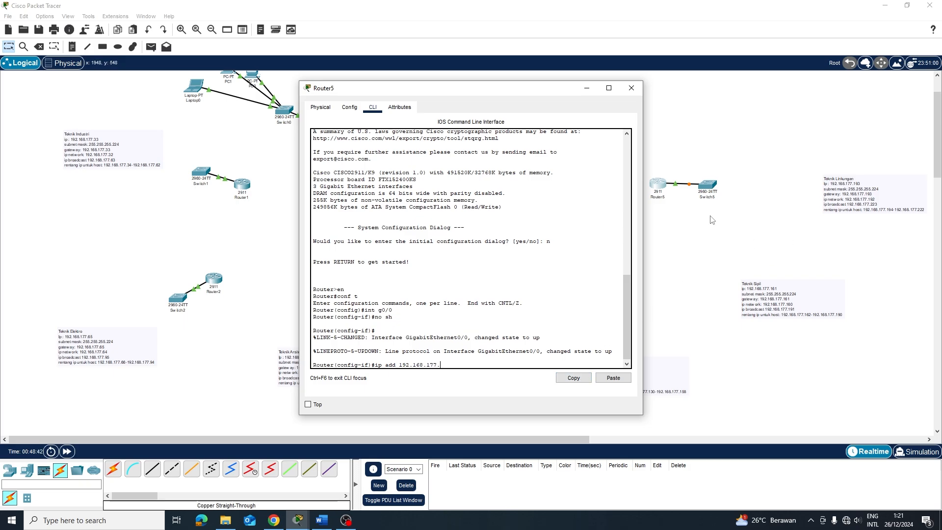
{"action": "left_click_drag", "start_coordinate": [570, 93], "coordinate": [648, 356]}
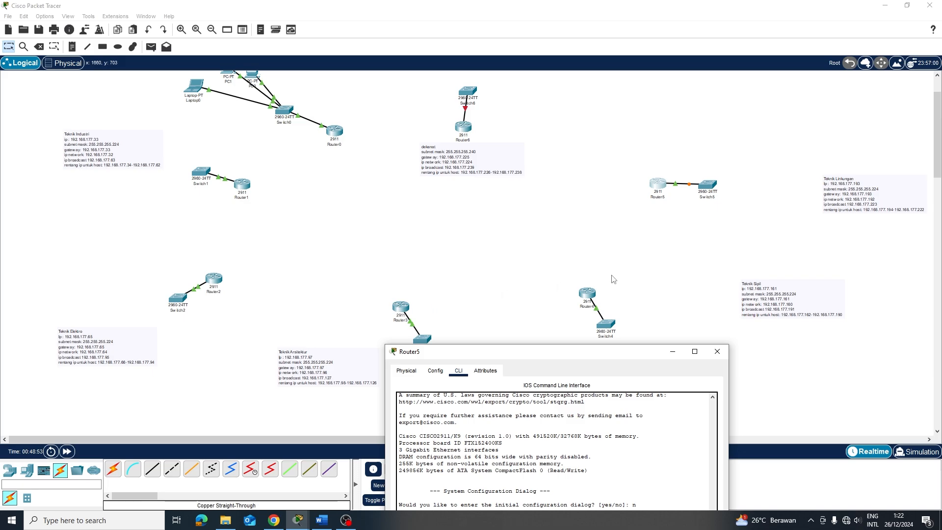
Move Router5 and Switch5 down-left and shift the Teknik Sipil and Teknik Linkungan notes up
{"action": "left_click_drag", "start_coordinate": [643, 164], "coordinate": [733, 208]}
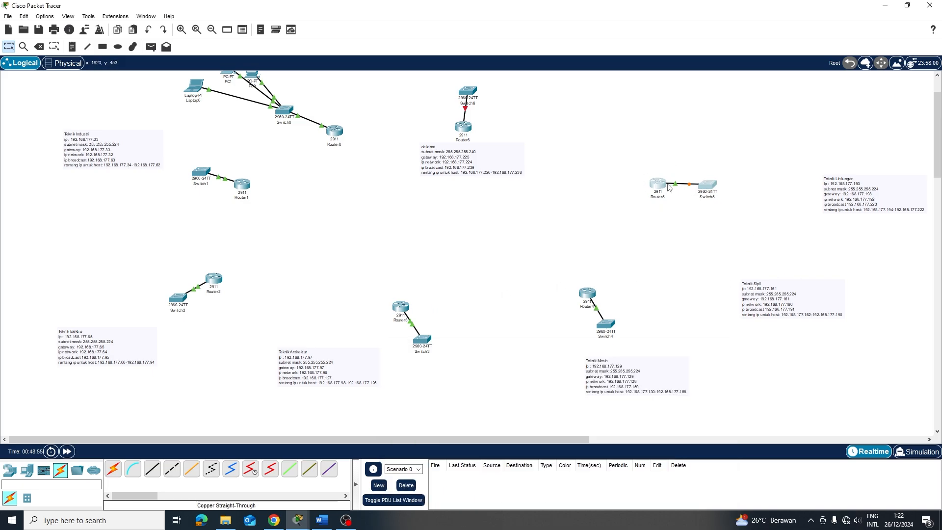
{"action": "left_click_drag", "start_coordinate": [657, 184], "coordinate": [644, 261]}
{"action": "left_click_drag", "start_coordinate": [781, 315], "coordinate": [784, 291]}
{"action": "left_click", "coordinate": [838, 195]}
{"action": "left_click_drag", "start_coordinate": [839, 195], "coordinate": [792, 173]}
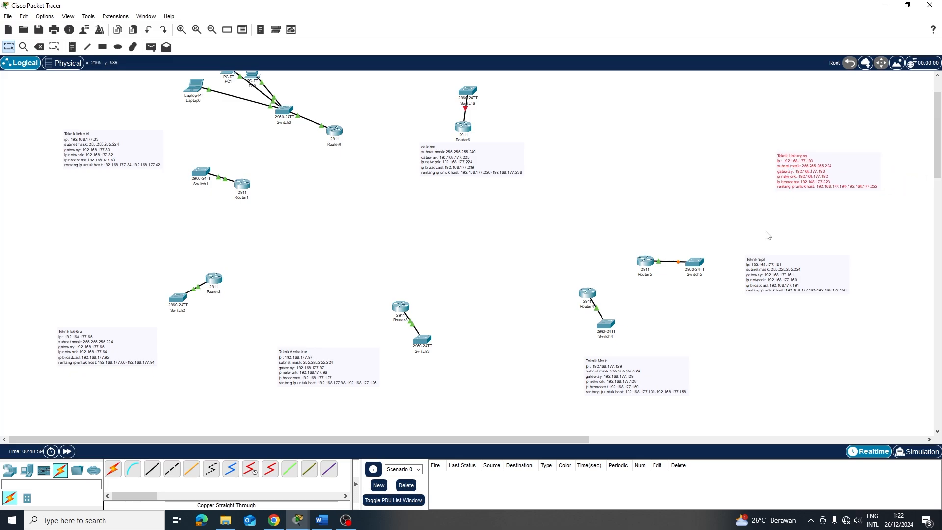
Select Router4, Switch4 and the Teknik Mesin note, then bring Router5's console back
{"action": "left_click_drag", "start_coordinate": [560, 285], "coordinate": [627, 428]}
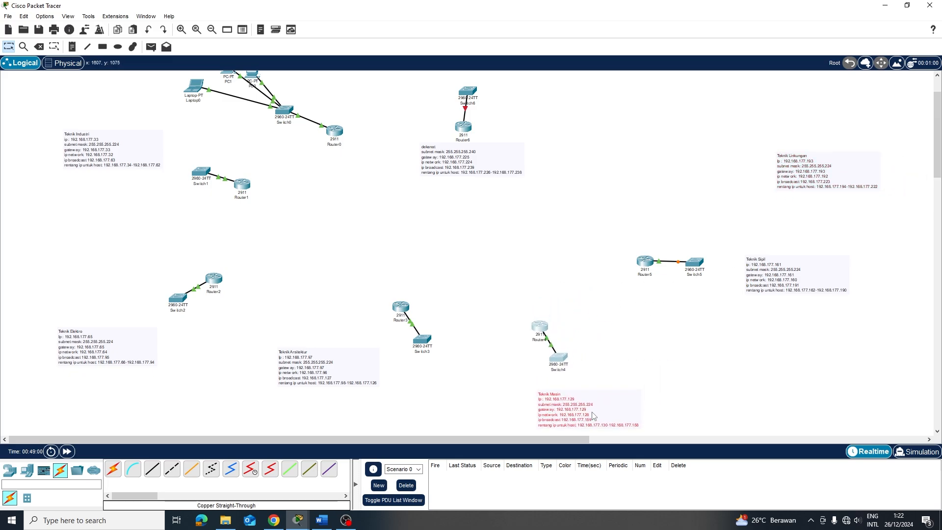
{"action": "left_click", "coordinate": [722, 348]}
{"action": "left_click", "coordinate": [643, 262]}
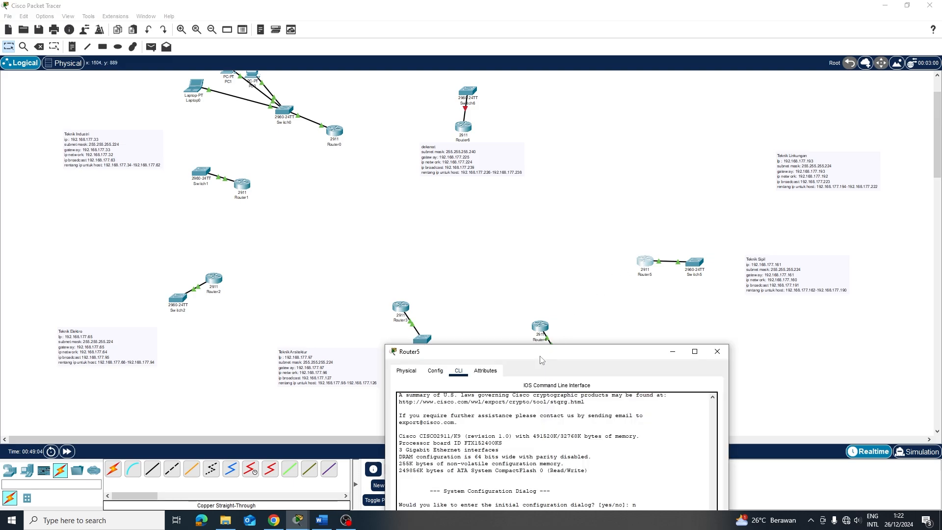
{"action": "left_click_drag", "start_coordinate": [541, 360], "coordinate": [362, 155]}
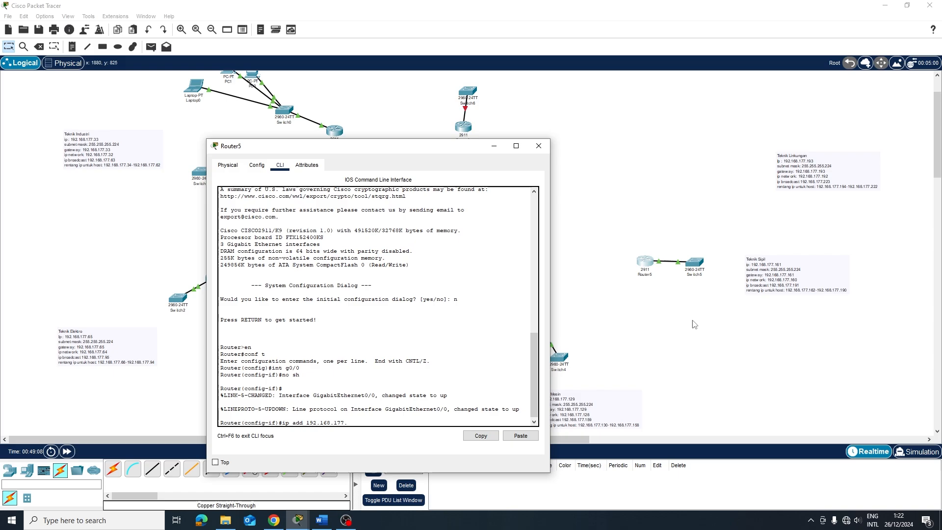
Assign Router5's GigabitEthernet0/0 192.168.177.161 255.255.255.224 and create DHCP pool POOL1
{"action": "type", "text": "161"}
{"action": "type", "text": " 2"}
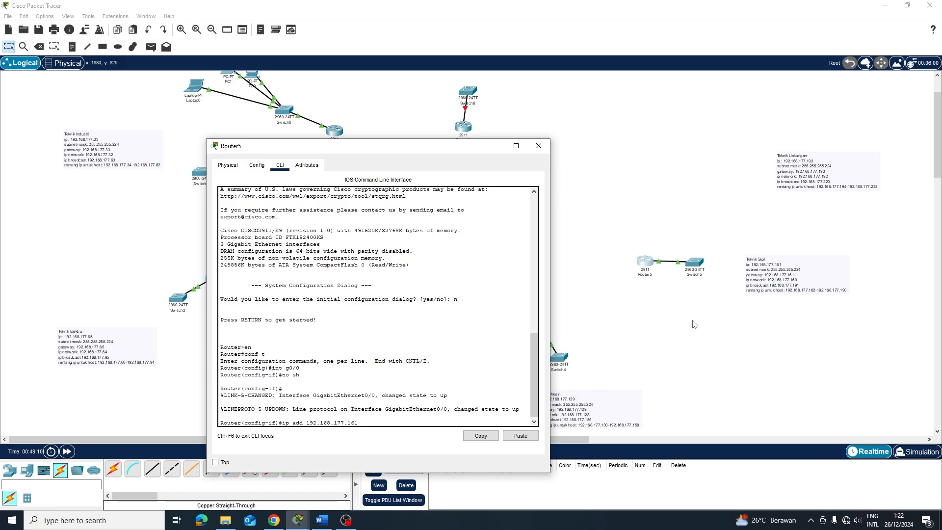
{"action": "type", "text": "55.255.255.224"}
{"action": "key", "text": "Return"}
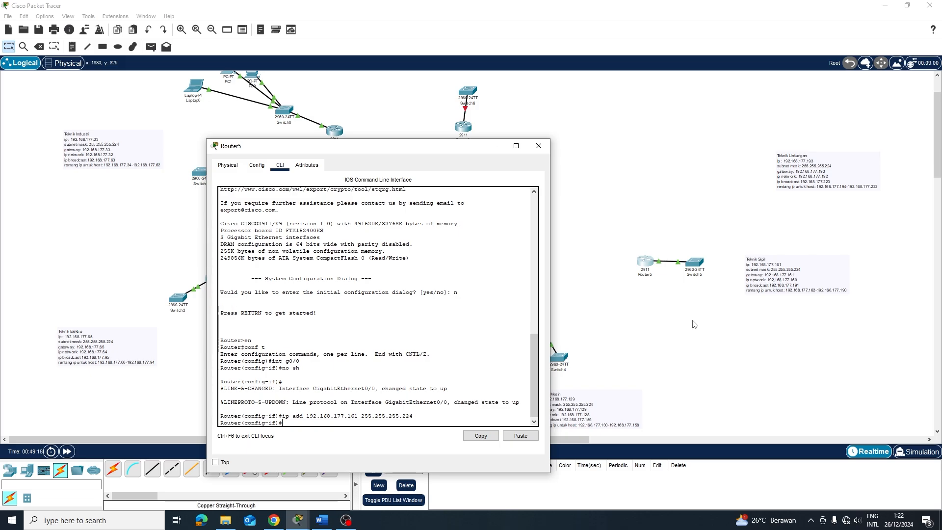
{"action": "type", "text": "ip dhcp pool;"}
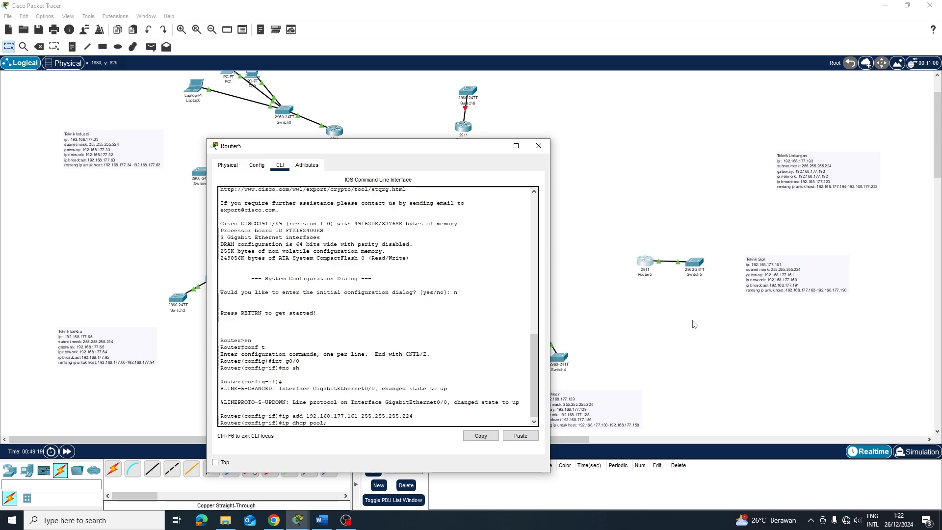
{"action": "key", "text": "BackSpace"}
{"action": "type", "text": "POOL1"}
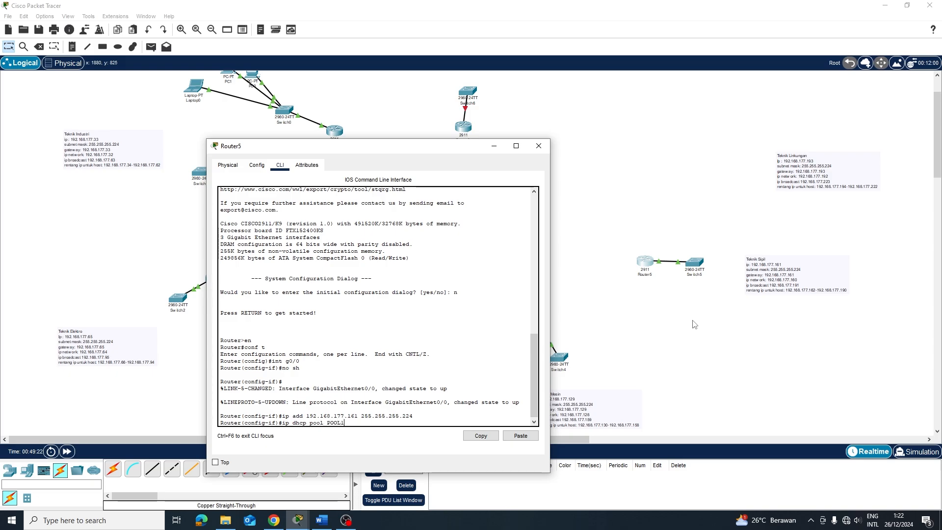
{"action": "key", "text": "Return"}
Give POOL1 network 192.168.177.160/27, default router 192.168.177.161 and DNS 8.8.8.8, then close the window
{"action": "type", "text": "nfig)#n"}
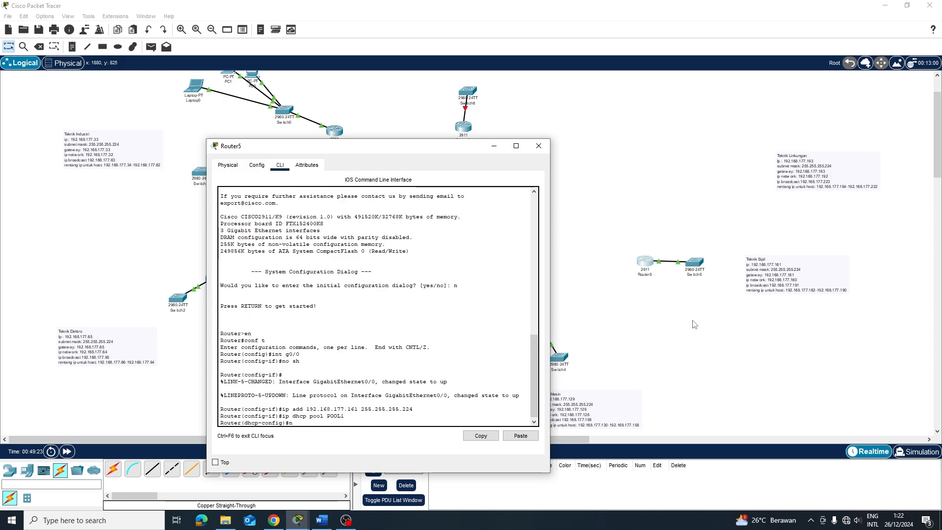
{"action": "type", "text": "etwork 192,.168.177"}
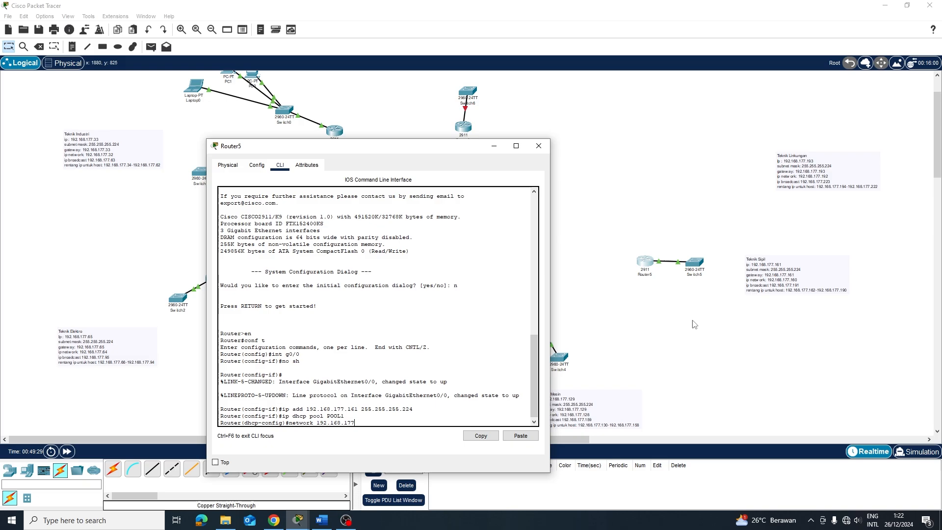
{"action": "type", "text": ".160 255.255.255.224"}
{"action": "key", "text": "Return"}
{"action": "type", "text": "de"}
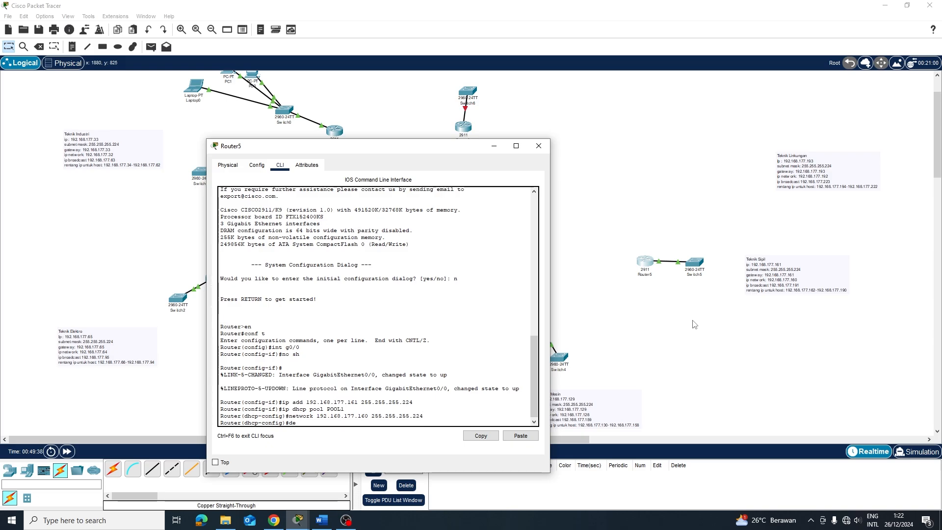
{"action": "type", "text": "fault-routyer 192.168.177"}
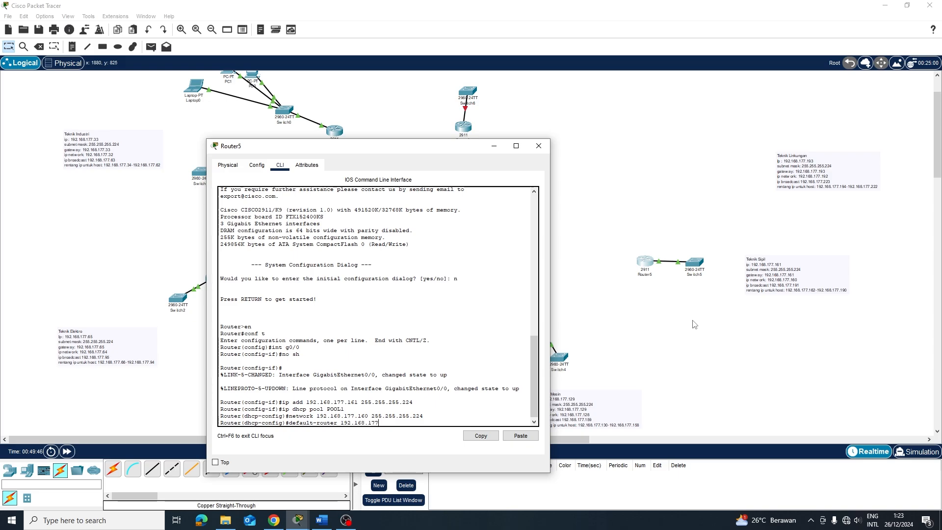
{"action": "type", "text": ".161"}
{"action": "key", "text": "Return"}
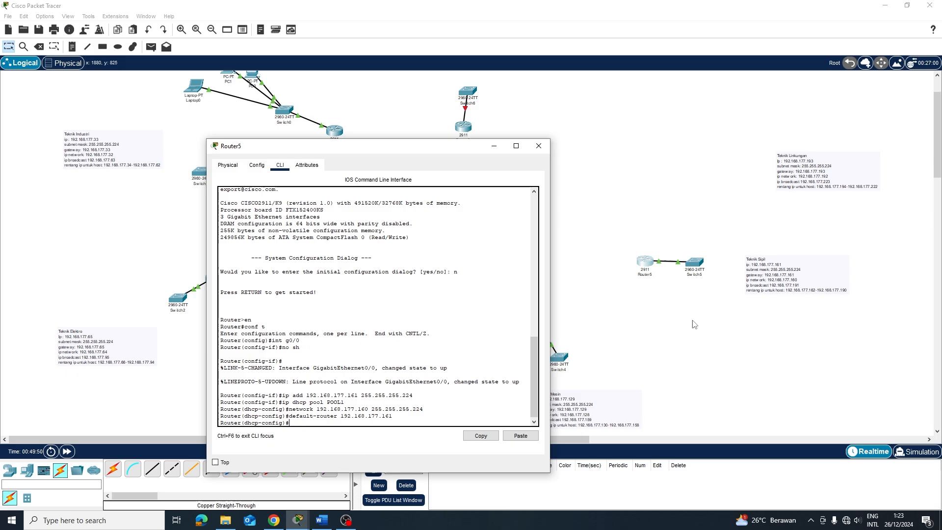
{"action": "type", "text": "dnsp"}
{"action": "type", "text": "ser"}
{"action": "type", "text": "ver 8.8"}
{"action": "type", "text": ".8.8"}
{"action": "key", "text": "Return"}
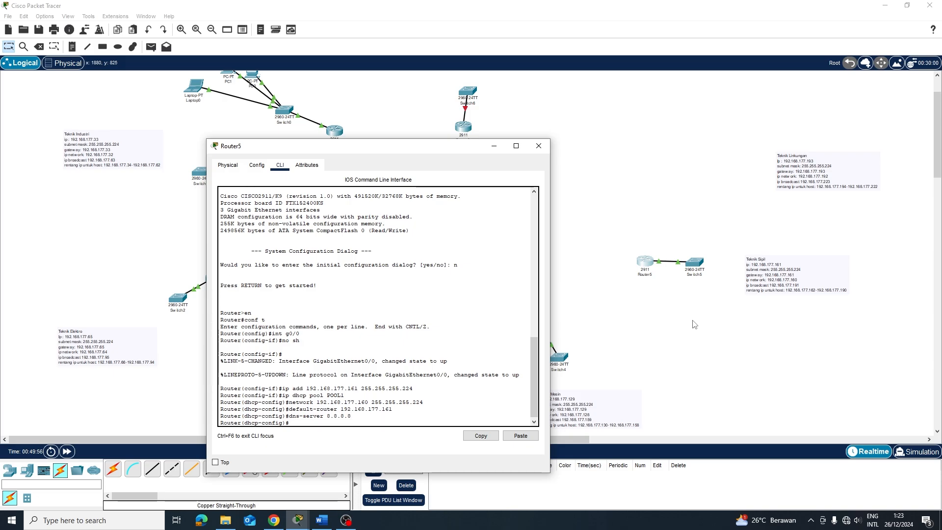
{"action": "key", "text": "alt+F4"}
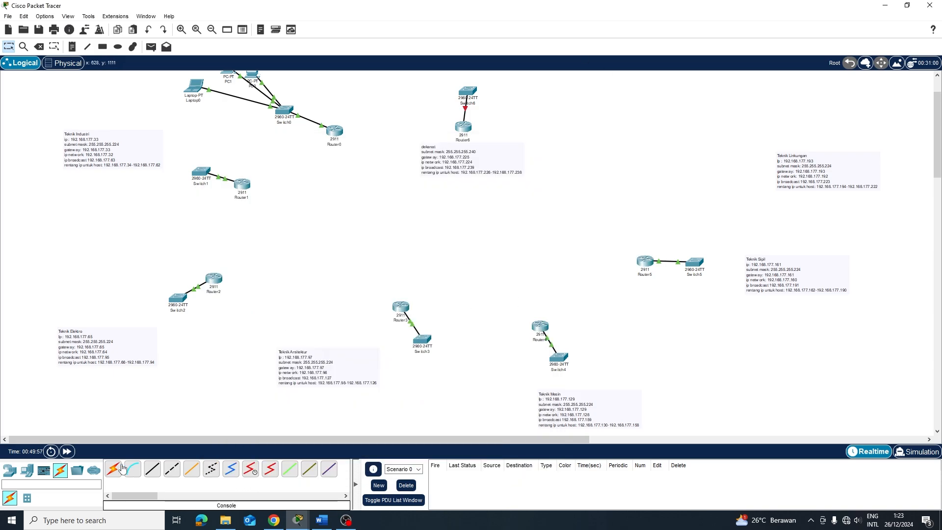
Reposition Router6 and Switch6 toward the right side of the canvas
{"action": "left_click", "coordinate": [10, 471]}
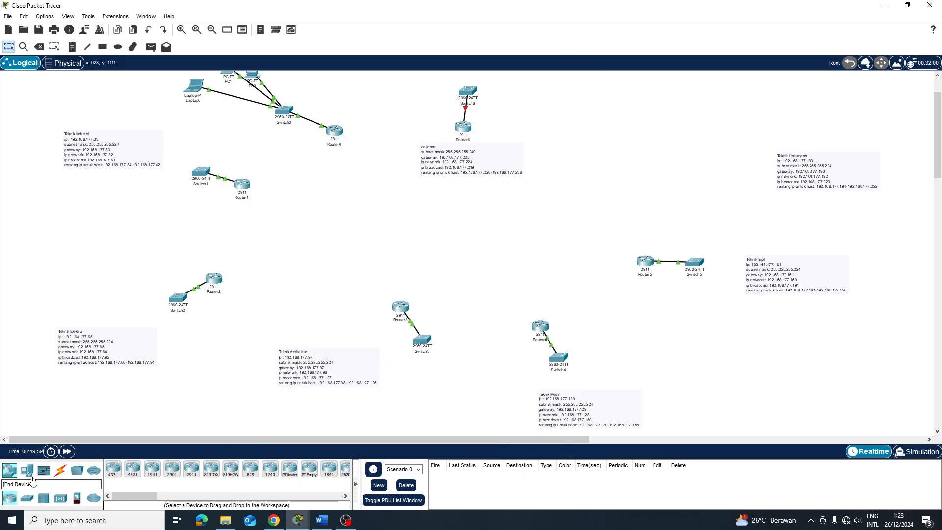
{"action": "left_click", "coordinate": [192, 469]}
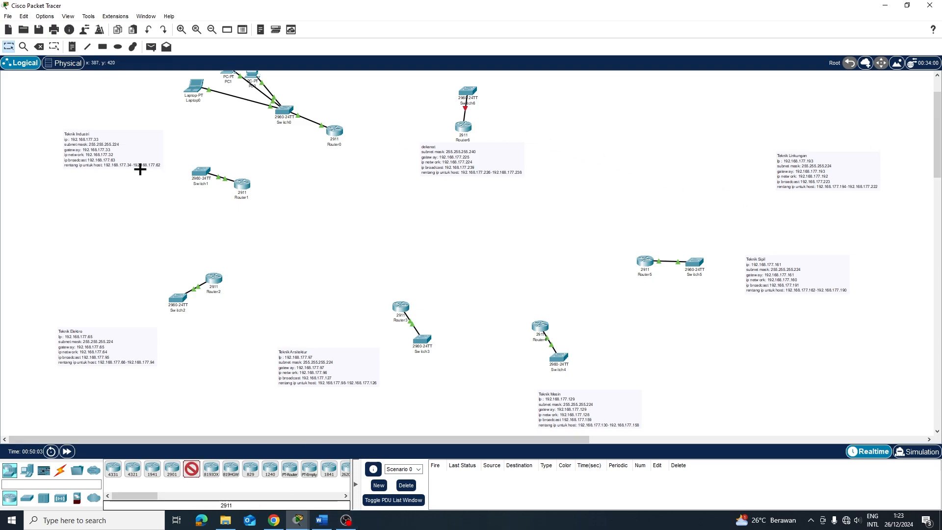
{"action": "left_click", "coordinate": [9, 46]}
{"action": "left_click_drag", "start_coordinate": [423, 86], "coordinate": [524, 134]}
{"action": "left_click_drag", "start_coordinate": [417, 81], "coordinate": [660, 163]}
{"action": "left_click", "coordinate": [710, 153]}
{"action": "left_click_drag", "start_coordinate": [666, 129], "coordinate": [726, 176]}
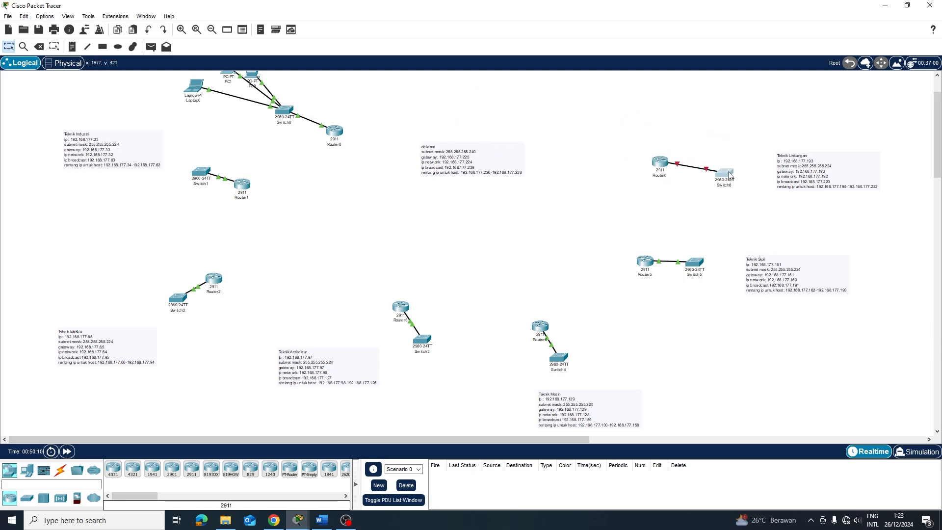
Place a 2911 router (Router7) and a 2960 switch (Switch7) at the top centre
{"action": "left_click", "coordinate": [191, 468]}
{"action": "left_click", "coordinate": [456, 130]}
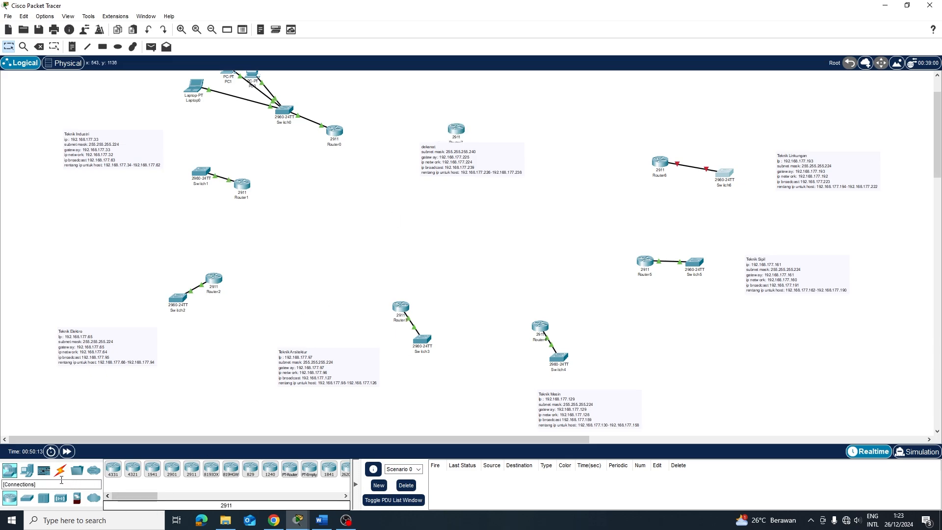
{"action": "left_click", "coordinate": [27, 498]}
{"action": "left_click", "coordinate": [114, 468]}
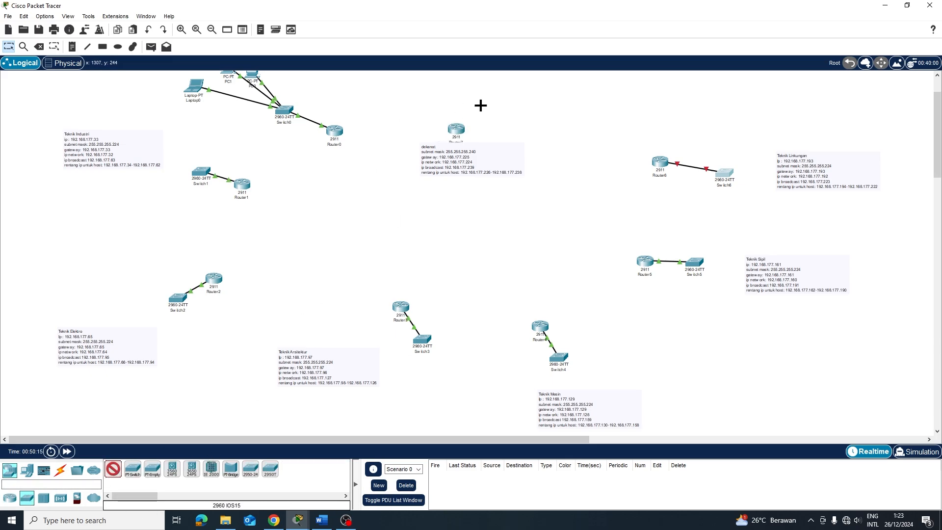
{"action": "left_click", "coordinate": [469, 93]}
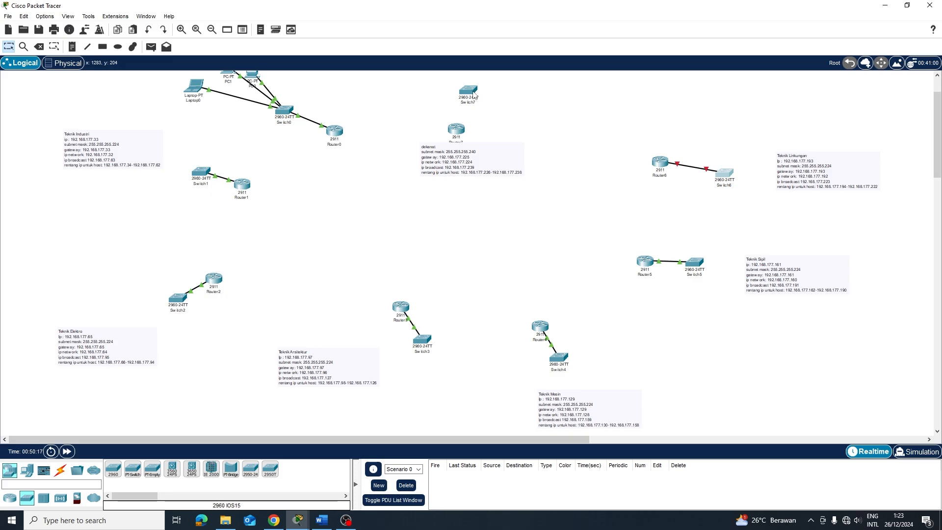
{"action": "left_click_drag", "start_coordinate": [470, 93], "coordinate": [460, 93]}
{"action": "mouse_move", "coordinate": [455, 129]}
{"action": "left_mouse_down"}
{"action": "mouse_move", "coordinate": [452, 120]}
{"action": "mouse_move", "coordinate": [467, 140]}
{"action": "left_mouse_up"}
{"action": "scroll", "coordinate": [540, 130], "scroll_direction": "up", "scroll_amount": 1}
{"action": "left_click_drag", "start_coordinate": [457, 176], "coordinate": [485, 120]}
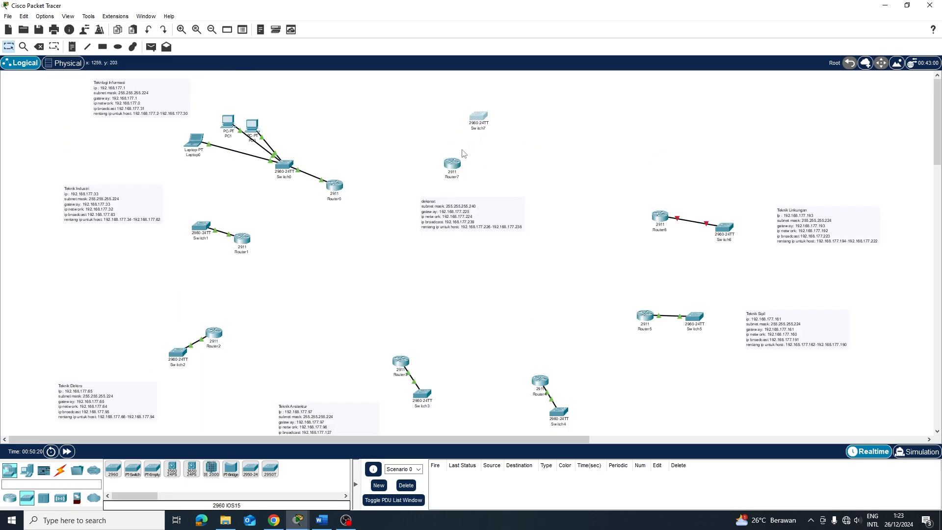
{"action": "mouse_move", "coordinate": [459, 157]}
{"action": "left_mouse_down"}
{"action": "mouse_move", "coordinate": [478, 166]}
{"action": "mouse_move", "coordinate": [445, 164]}
{"action": "mouse_move", "coordinate": [462, 170]}
{"action": "left_mouse_up"}
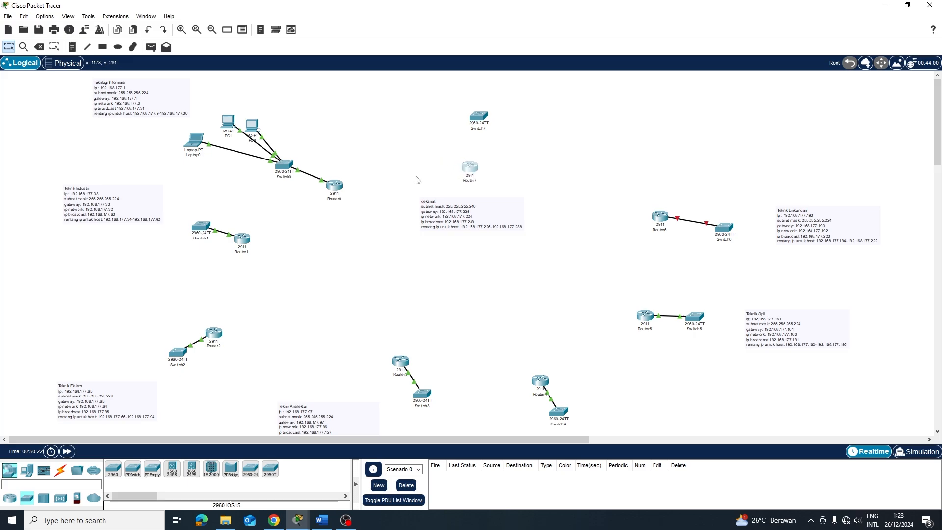
Connect Router7 GigabitEthernet0/0 to Switch7 FastEthernet0/1 with a copper straight-through cable
{"action": "left_click", "coordinate": [66, 469]}
{"action": "left_click", "coordinate": [172, 468]}
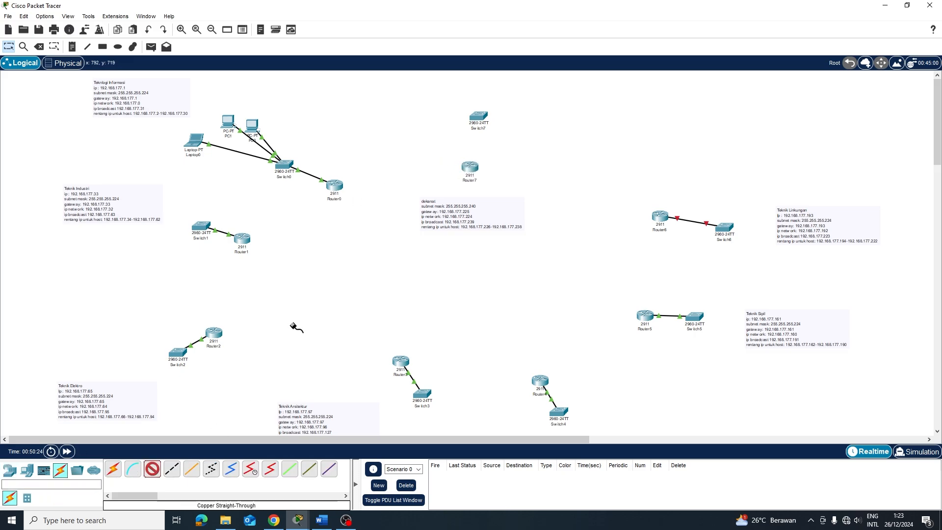
{"action": "left_click", "coordinate": [465, 172]}
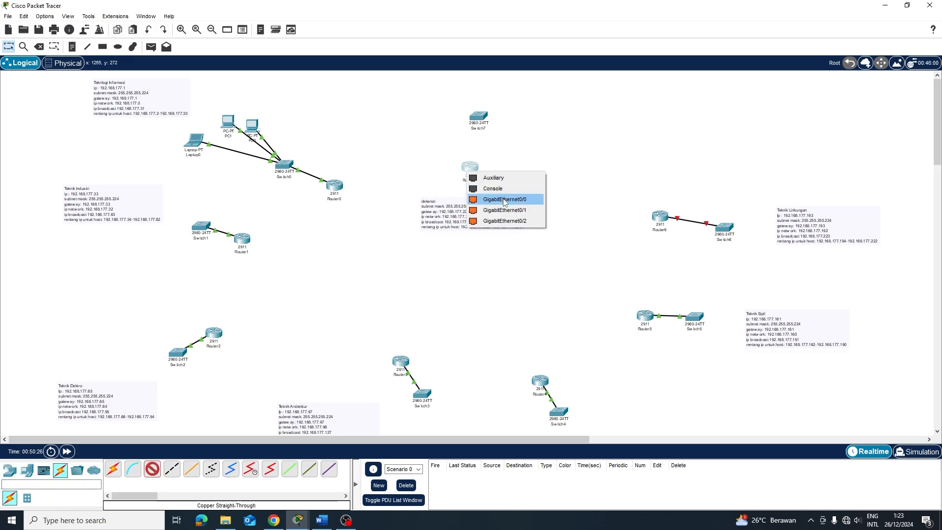
{"action": "left_click", "coordinate": [504, 198]}
{"action": "left_click", "coordinate": [491, 123]}
{"action": "left_click", "coordinate": [508, 131]}
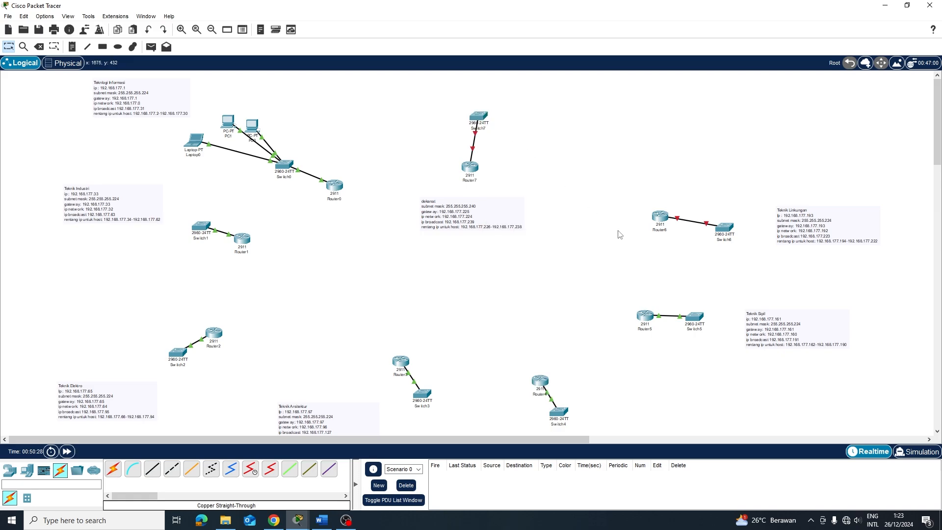
{"action": "left_click", "coordinate": [658, 218]}
In Router6's CLI, decline initial setup and enter global configuration mode
{"action": "left_click", "coordinate": [373, 108]}
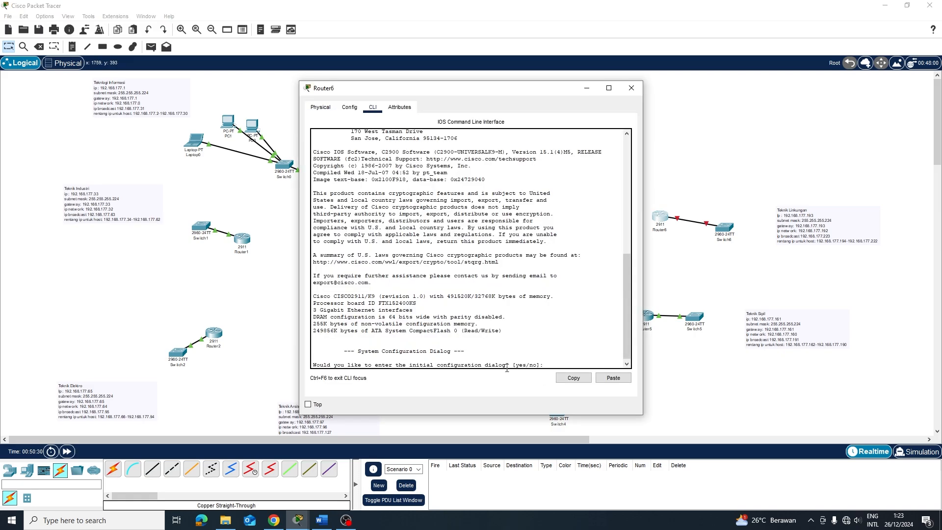
{"action": "type", "text": "n"}
{"action": "key", "text": "Return"}
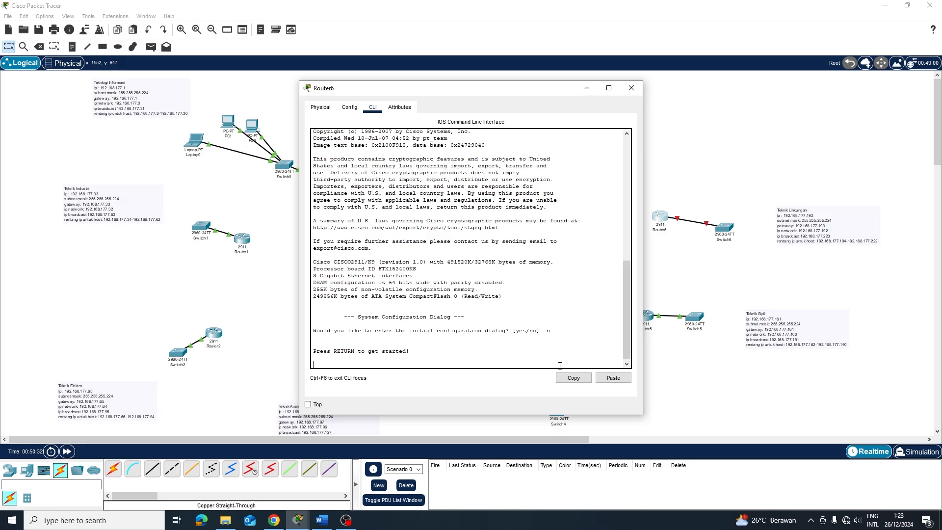
{"action": "key", "text": "Return"}
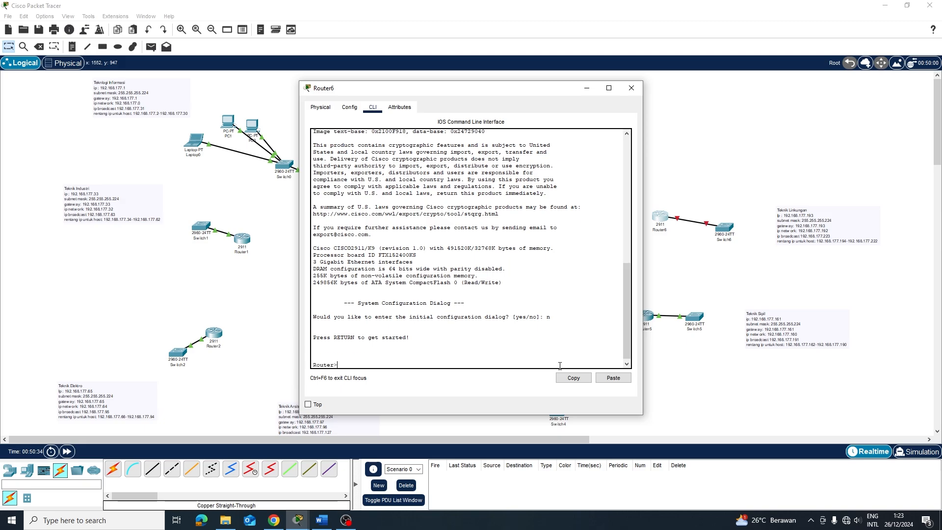
{"action": "type", "text": "en"}
{"action": "key", "text": "Return"}
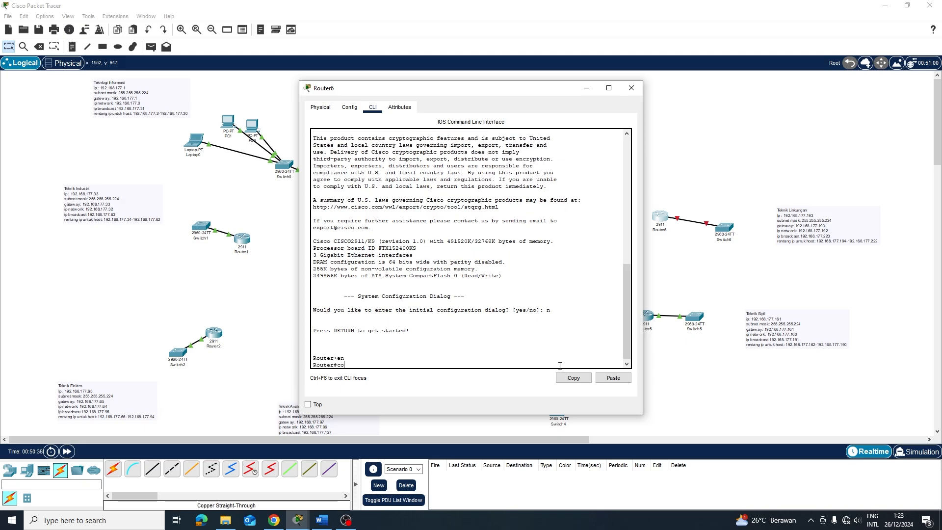
{"action": "type", "text": "conf y"}
{"action": "key", "text": "BackSpace"}
{"action": "type", "text": "t\\"}
{"action": "key", "text": "Return"}
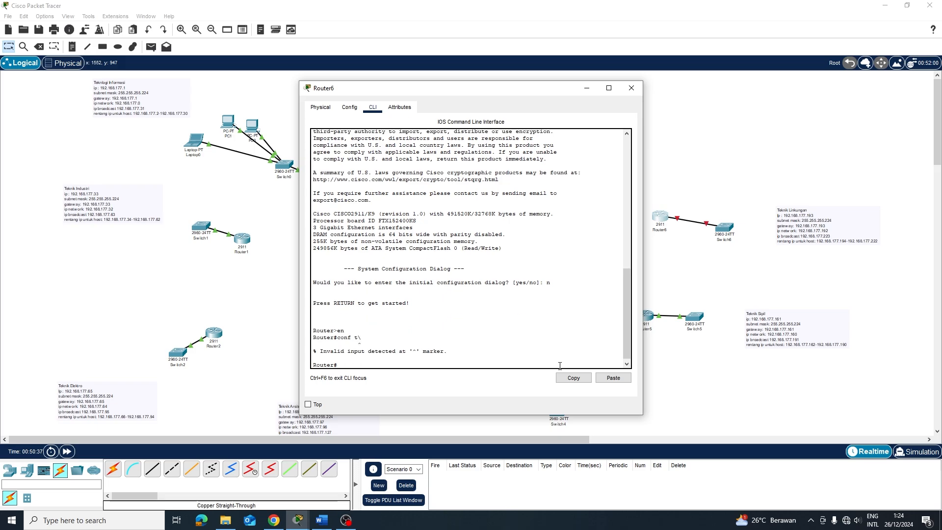
{"action": "key", "text": "Up"}
{"action": "key", "text": "Return"}
Bring GigabitEthernet0/0 up and assign it 192.168.177.193 255.255.255.224
{"action": "key", "text": "Return"}
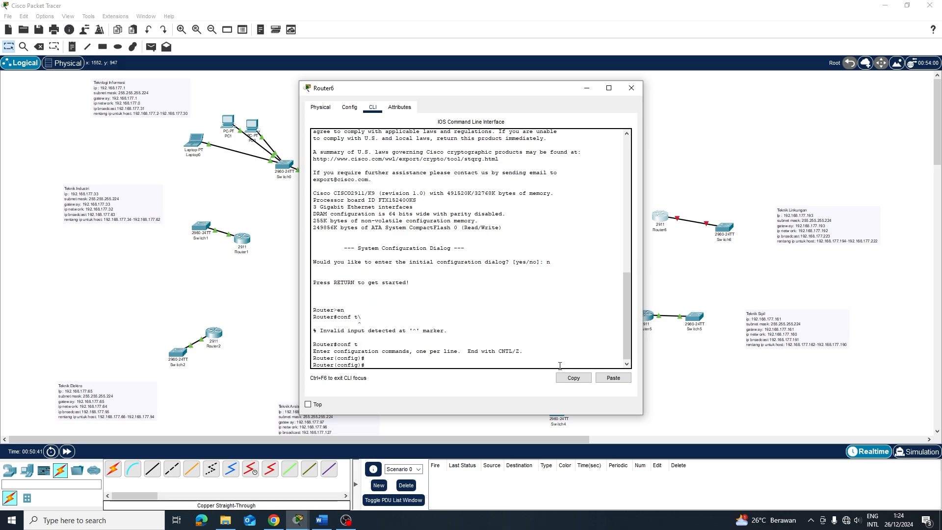
{"action": "type", "text": "int g0/0"}
{"action": "key", "text": "Return"}
{"action": "type", "text": "no "}
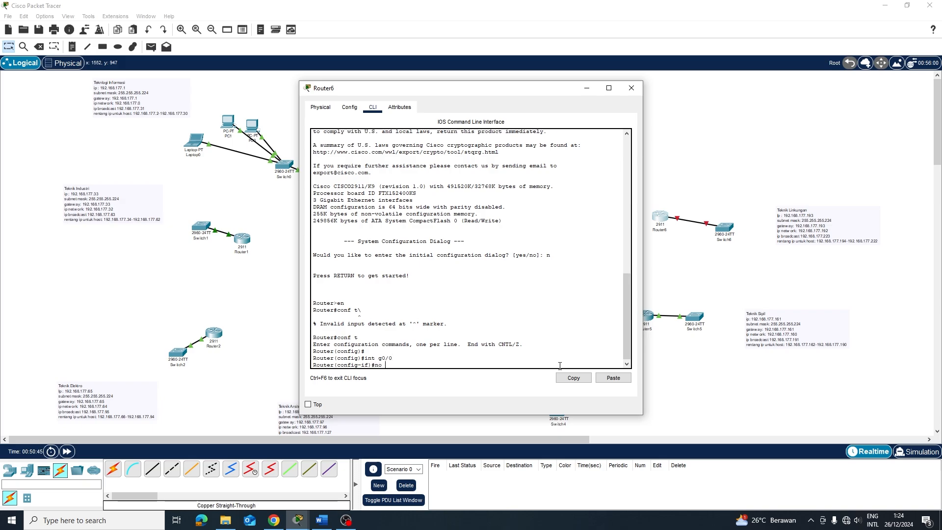
{"action": "type", "text": "sh"}
{"action": "key", "text": "Return"}
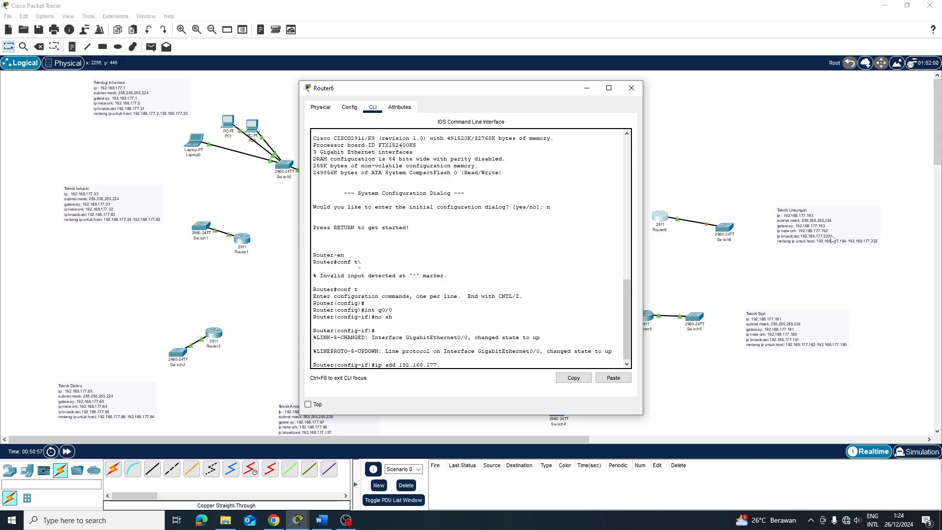
{"action": "type", "text": "193 255.255.255.224"}
{"action": "key", "text": "Return"}
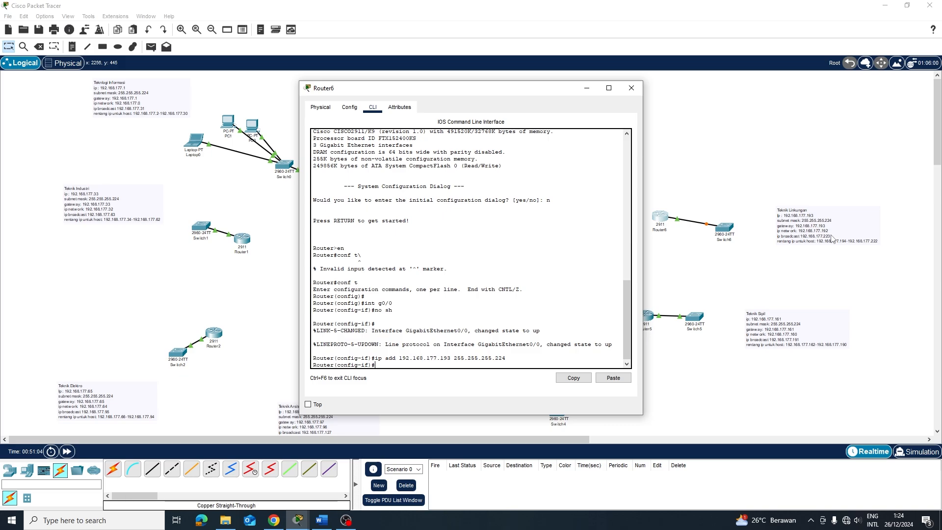
Create POOL1 with network 192.168.177.192, default router 192.168.177.193 and DNS 8.8.8.8
{"action": "type", "text": "ip dhcp pool POOL1"}
{"action": "key", "text": "Return"}
{"action": "type", "text": "nfig)#n"}
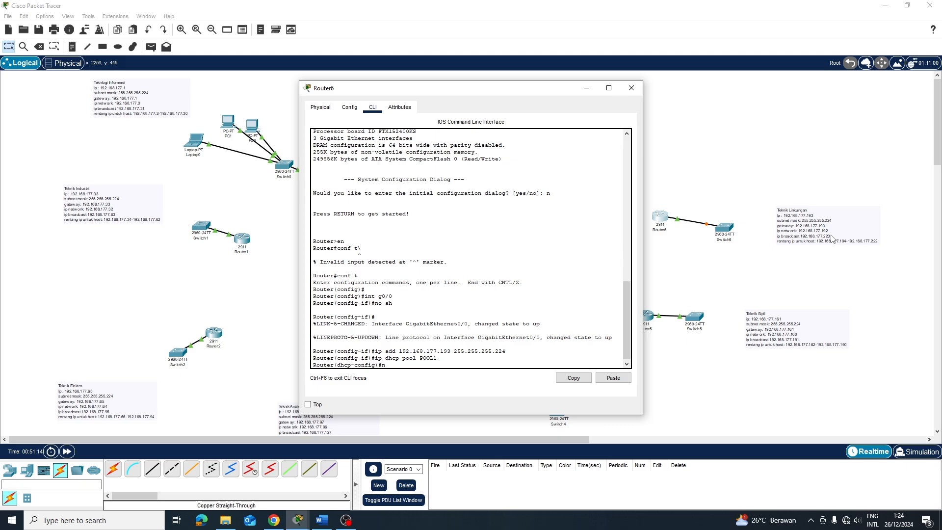
{"action": "type", "text": "etwo"}
{"action": "type", "text": "rkl"}
{"action": "key", "text": "BackSpace"}
{"action": "key", "text": "BackSpace"}
{"action": "type", "text": "192/"}
{"action": "key", "text": "BackSpace"}
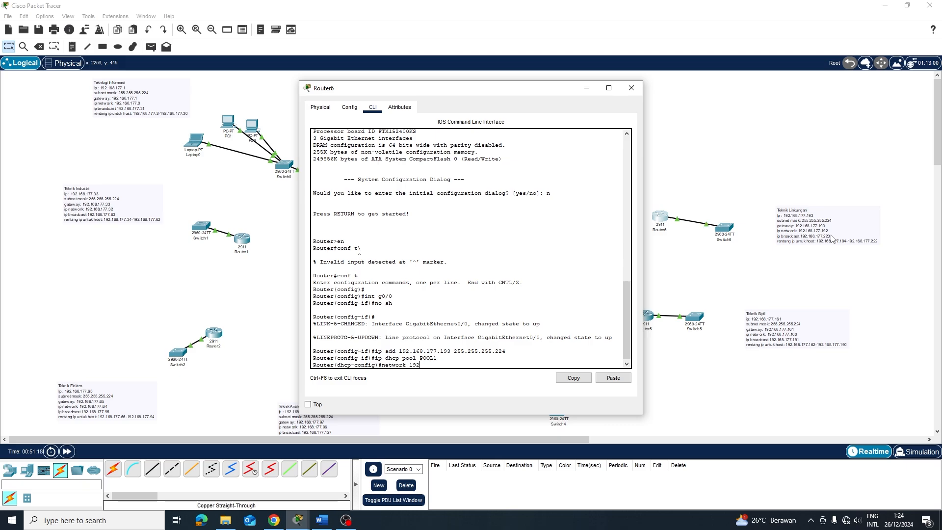
{"action": "type", "text": ".168.177.192 255.255.255.224"}
{"action": "key", "text": "Return"}
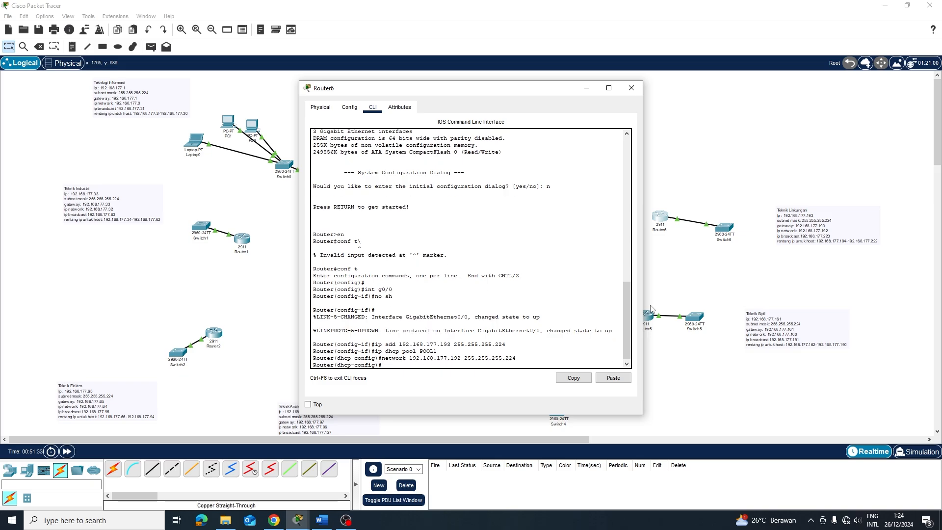
{"action": "type", "text": "default-router 192.168.177.193"}
{"action": "key", "text": "Return"}
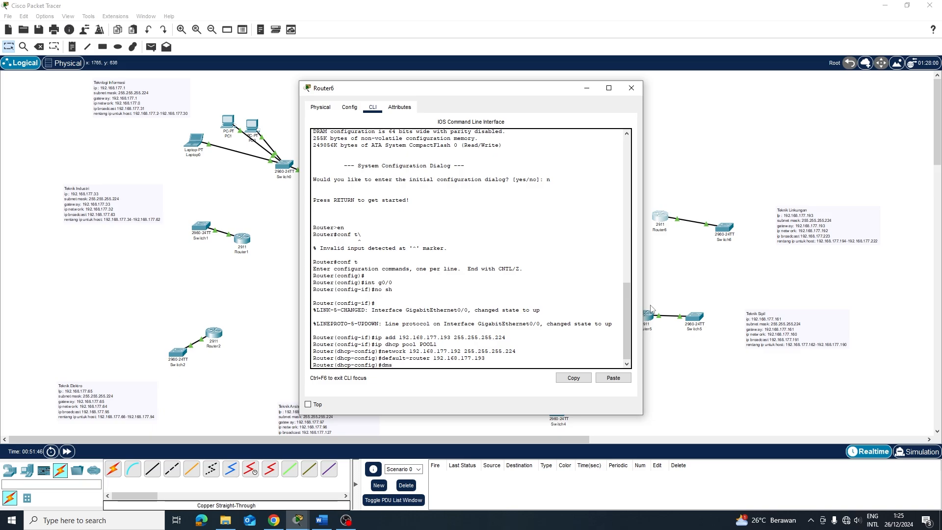
{"action": "type", "text": "dns-server 8.8.8.8"}
{"action": "key", "text": "Return"}
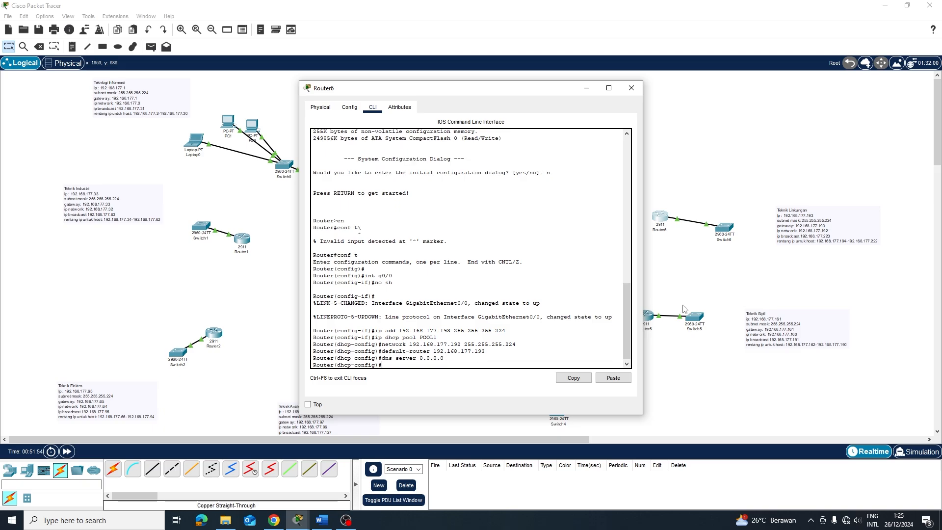
Close Router6, open Router7's CLI and decline the initial configuration dialog
{"action": "left_click", "coordinate": [771, 281]}
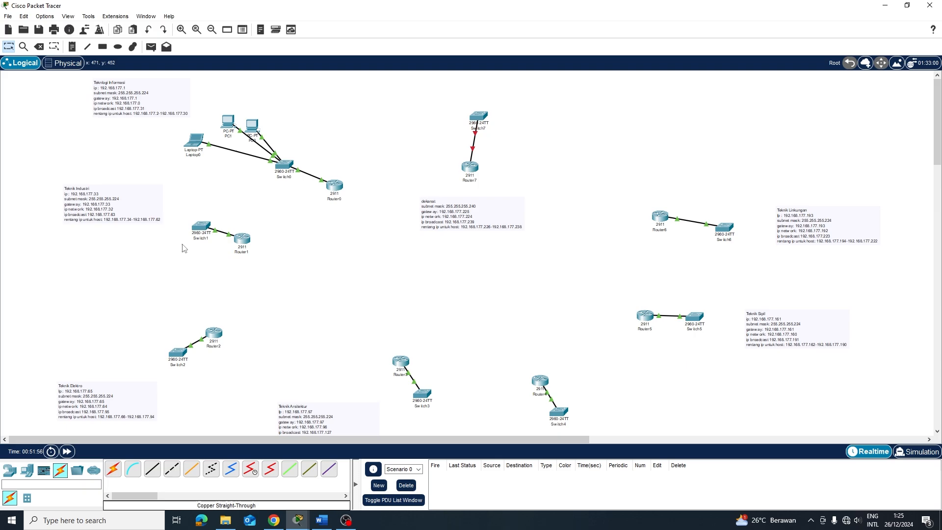
{"action": "left_click", "coordinate": [7, 472]}
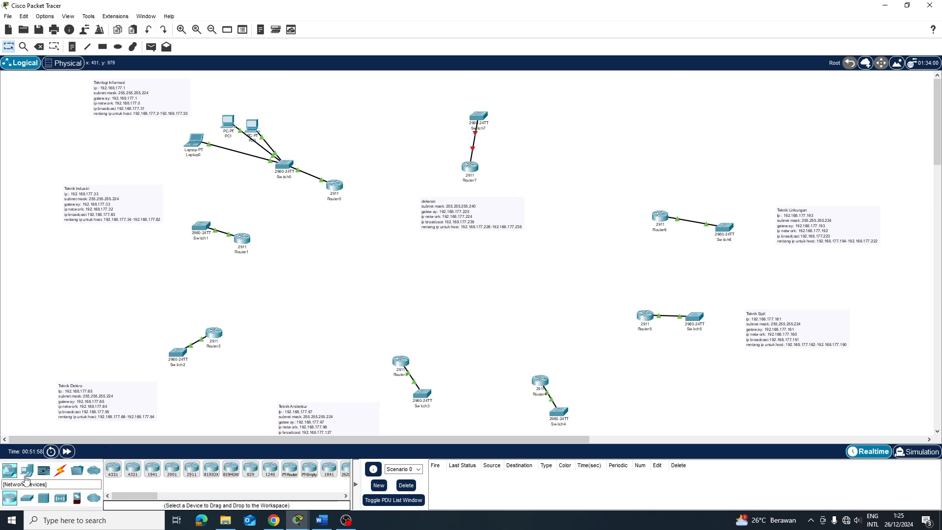
{"action": "left_click", "coordinate": [474, 170]}
{"action": "left_click", "coordinate": [373, 107]}
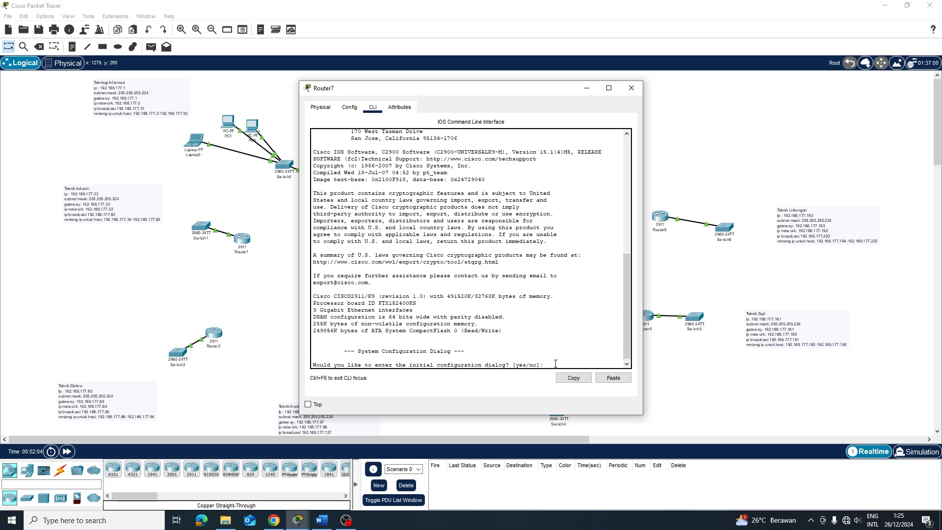
{"action": "key", "text": "Return"}
{"action": "key", "text": "Return"}
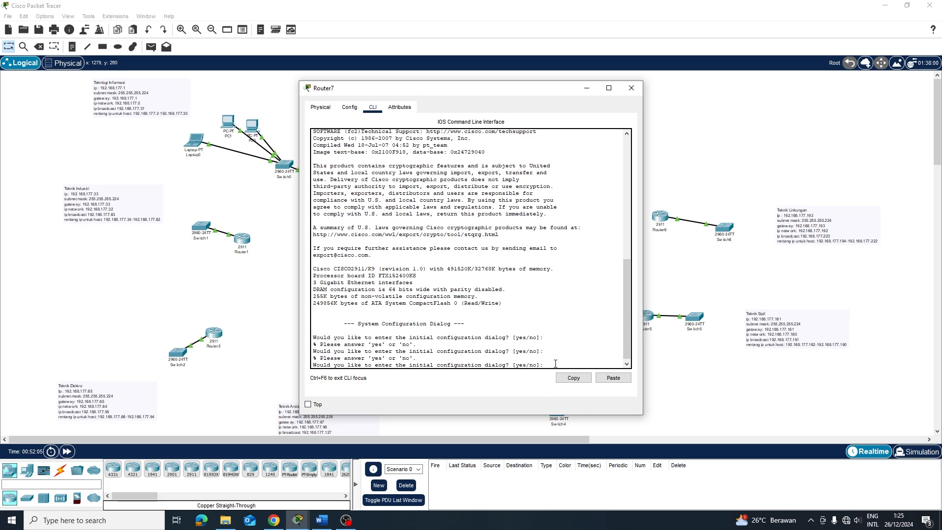
{"action": "type", "text": "no"}
{"action": "key", "text": "Return"}
Bring up Router7's GigabitEthernet0/0 with en, conf t, int g0/0 and no sh
{"action": "key", "text": "Return"}
{"action": "type", "text": "en"}
{"action": "key", "text": "Return"}
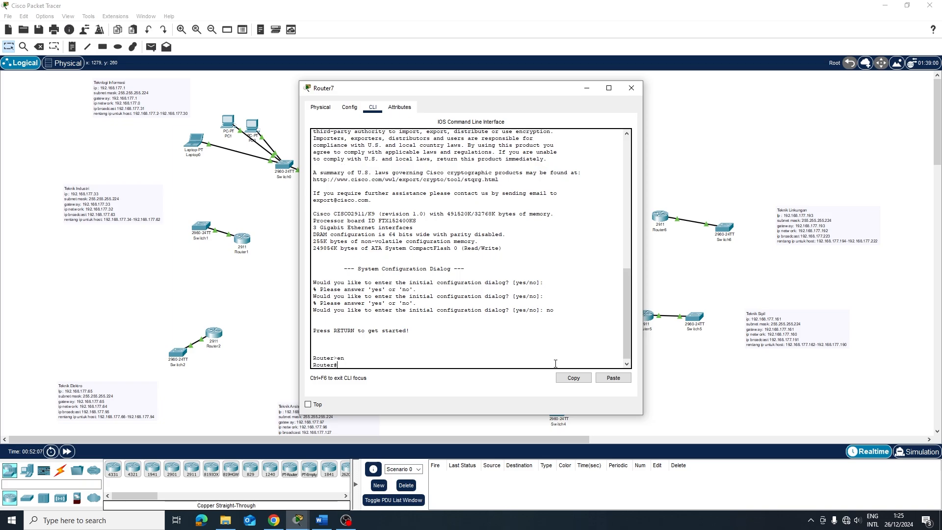
{"action": "type", "text": "conf t"}
{"action": "key", "text": "Return"}
{"action": "type", "text": "in"}
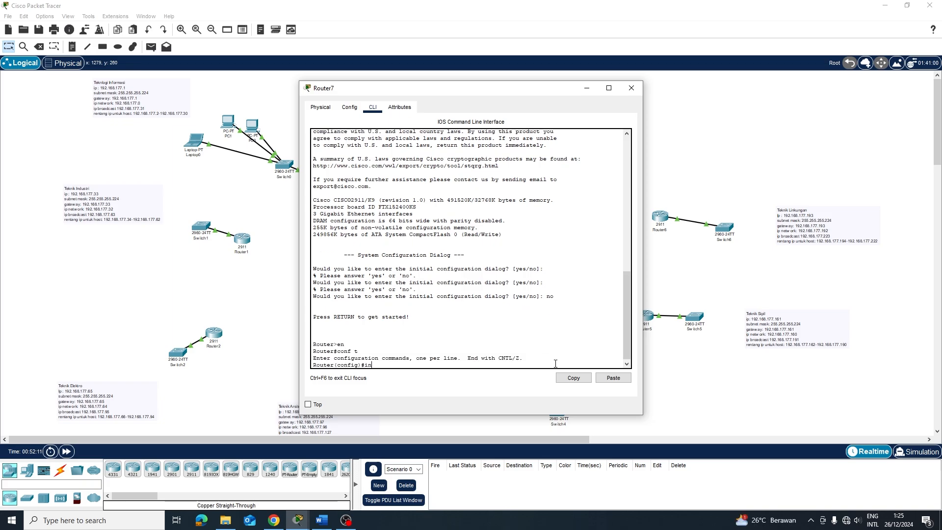
{"action": "type", "text": "t g0/0"}
{"action": "key", "text": "Return"}
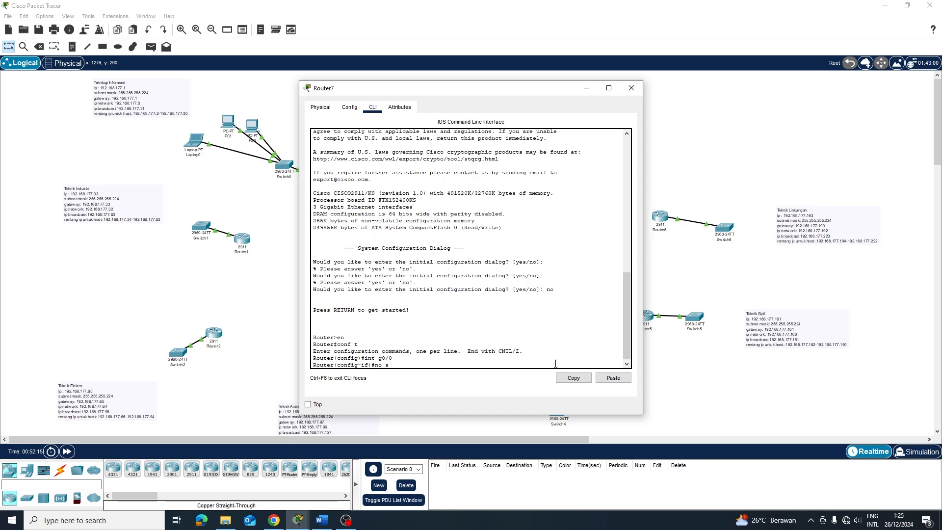
{"action": "type", "text": "no sh"}
{"action": "key", "text": "Return"}
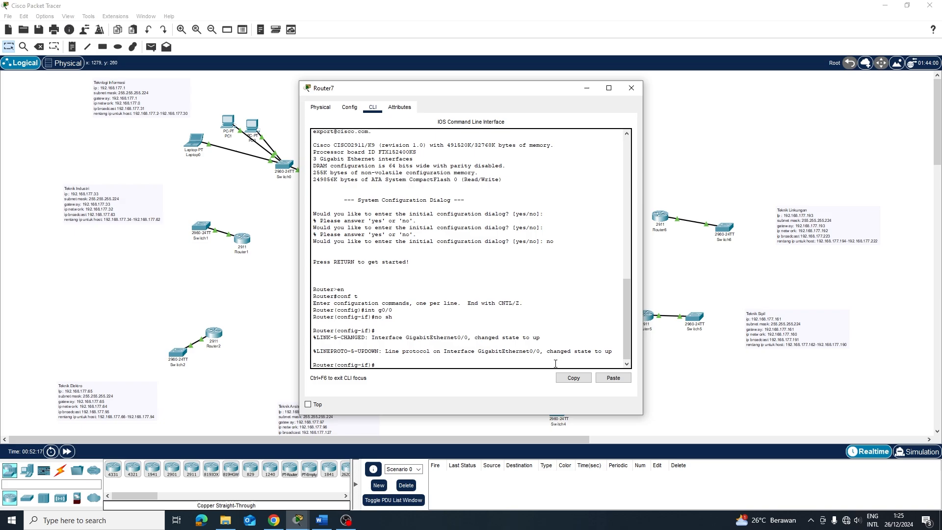
Start the address 192.168.177… and check tabel ip.docx for the dekanat mask 255.255.255.240
{"action": "type", "text": "ip add 192.168.177.225"}
{"action": "type", "text": "255.255.255."}
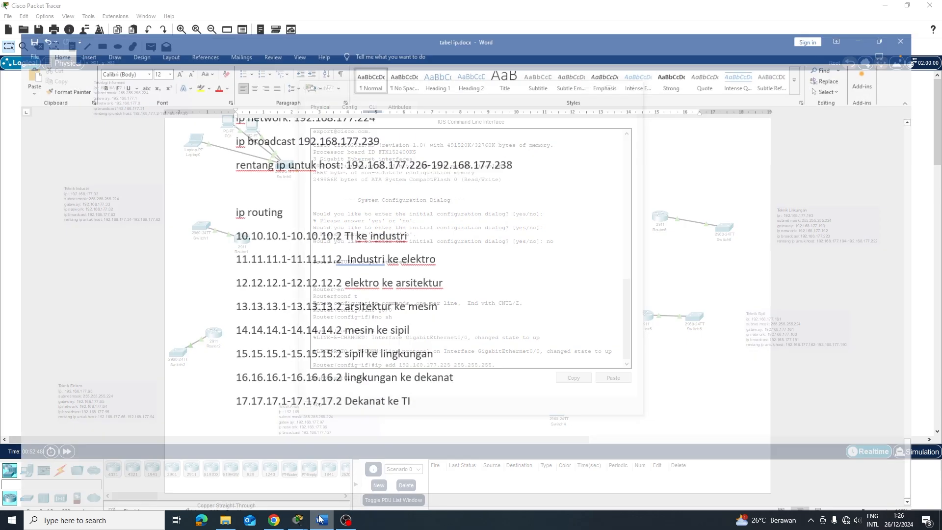
{"action": "left_click", "coordinate": [322, 520]}
{"action": "scroll", "coordinate": [352, 232], "scroll_direction": "up", "scroll_amount": 5}
{"action": "scroll", "coordinate": [364, 219], "scroll_direction": "down", "scroll_amount": 4}
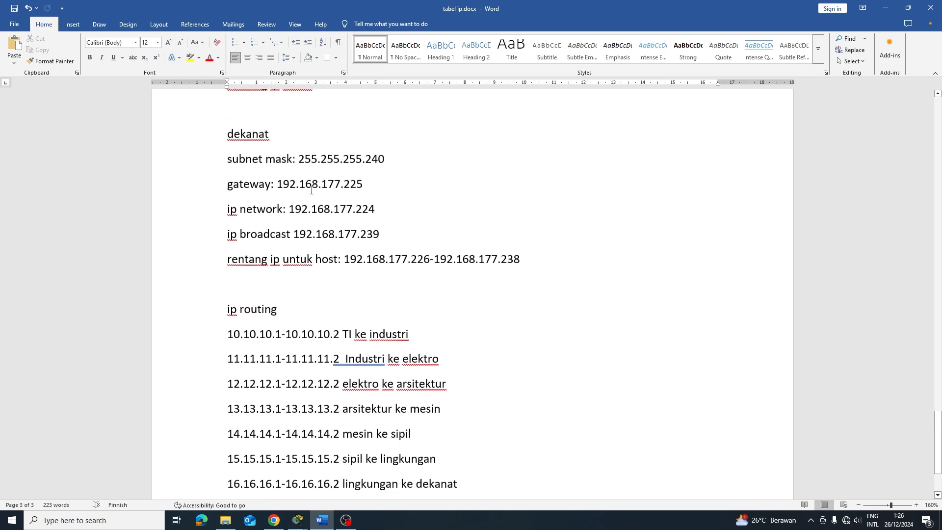
{"action": "mouse_move", "coordinate": [298, 520]}
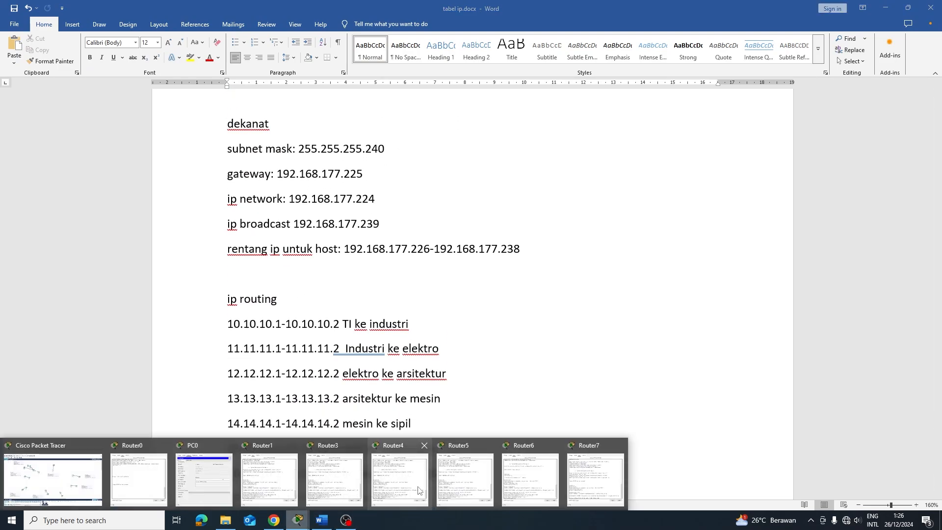
{"action": "left_click", "coordinate": [52, 473]}
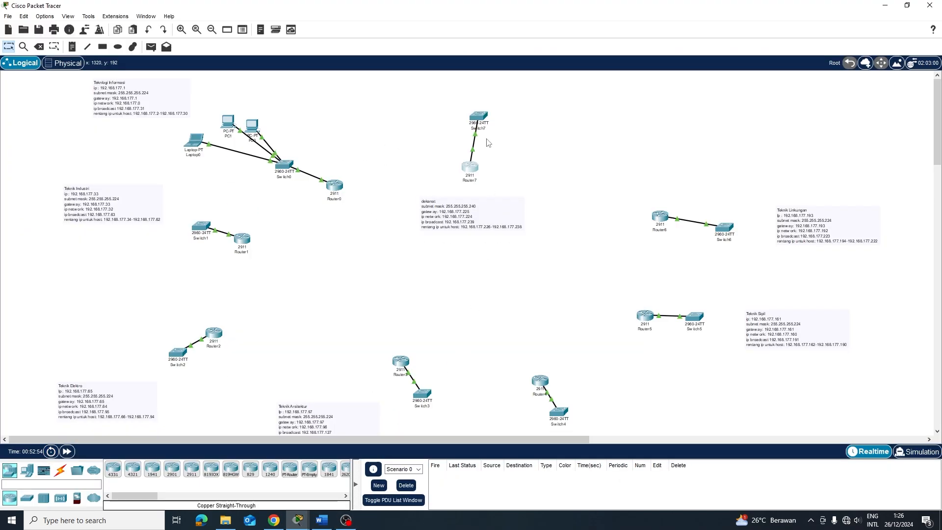
Finish Router7's address with mask 255.255.255.240 and create DHCP pool POOL1 with its network
{"action": "left_click", "coordinate": [470, 167]}
{"action": "type", "text": "240"}
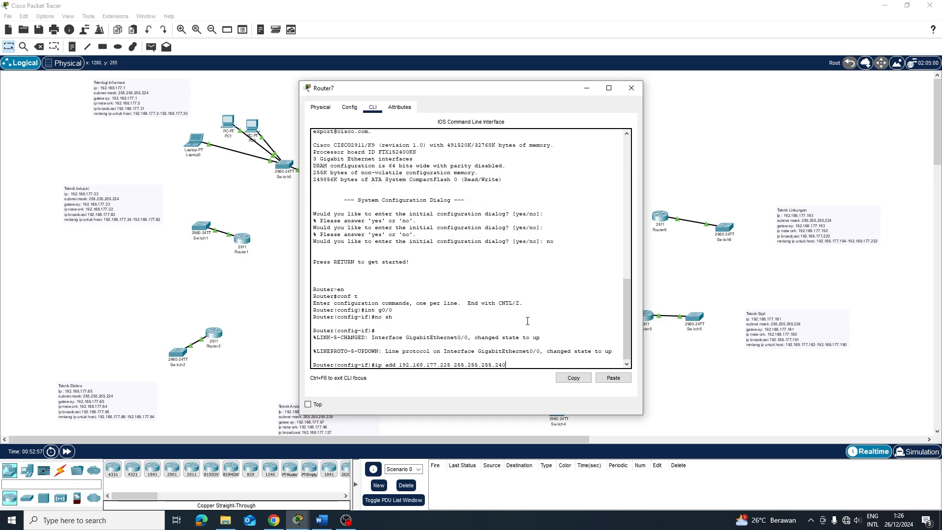
{"action": "key", "text": "Return"}
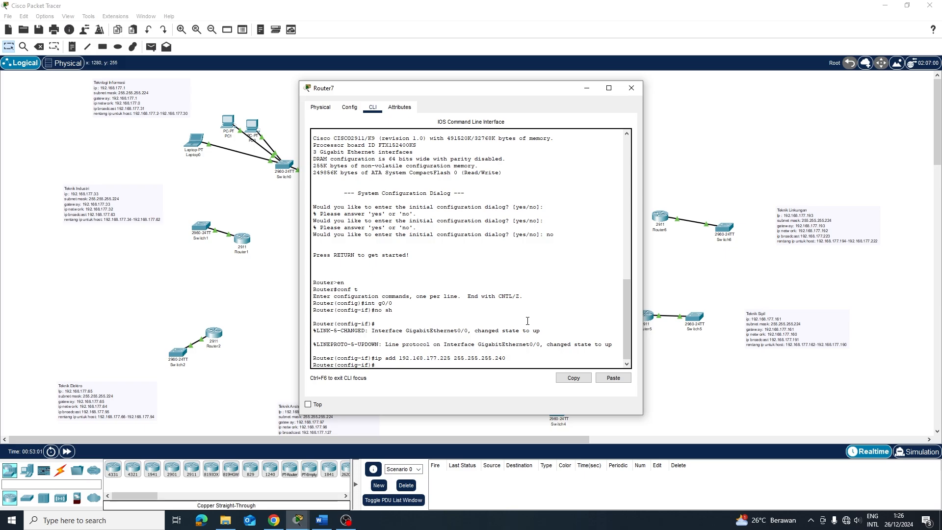
{"action": "type", "text": "ip dhcp pool POOL1"}
{"action": "key", "text": "Return"}
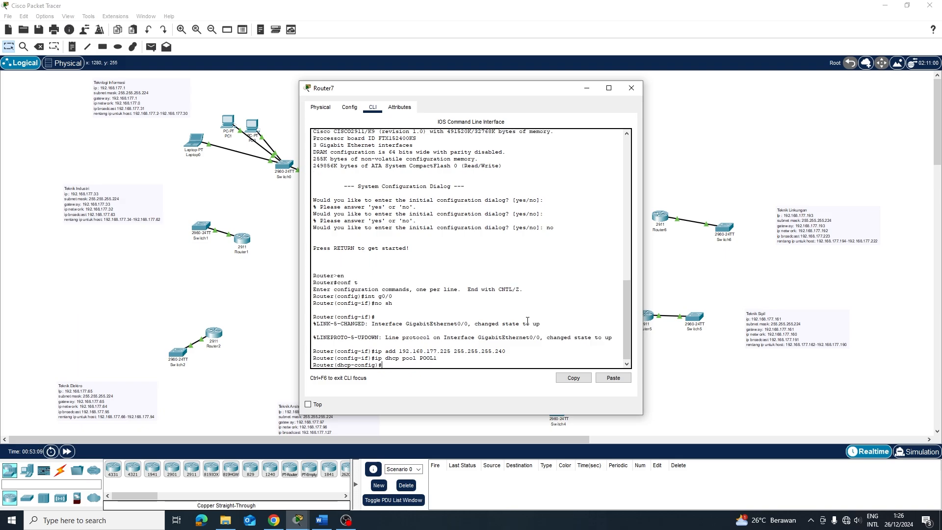
{"action": "type", "text": "network"}
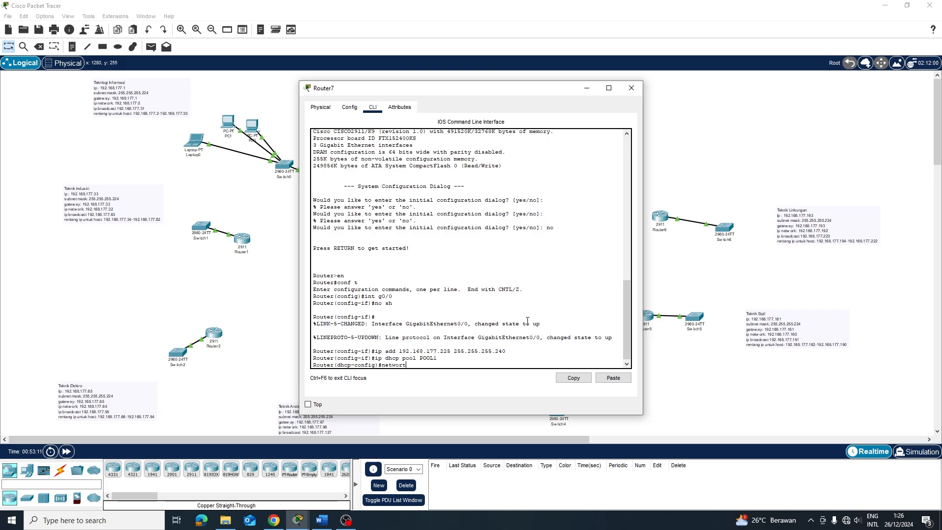
{"action": "type", "text": " 192"}
{"action": "type", "text": ".168.177"}
{"action": "type", "text": ".1"}
{"action": "type", "text": "54"}
{"action": "type", "text": " 255.255.255.240"}
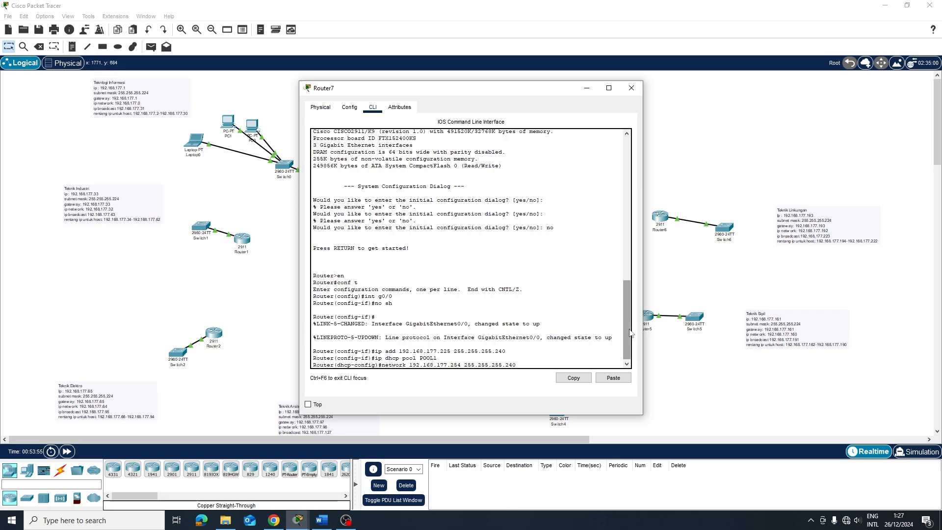
{"action": "key", "text": "Return"}
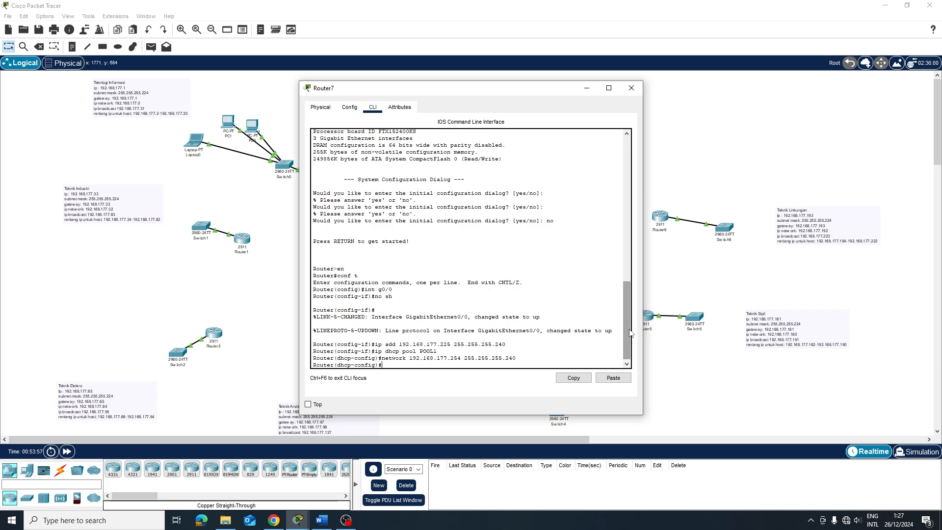
Give POOL1 default gateway 192.168.177.225 and DNS server 8.8.8.8
{"action": "type", "text": "dea"}
{"action": "type", "text": "ault"}
{"action": "type", "text": "-router 192.1"}
{"action": "type", "text": "68.177.22"}
{"action": "type", "text": "5"}
{"action": "key", "text": "Return"}
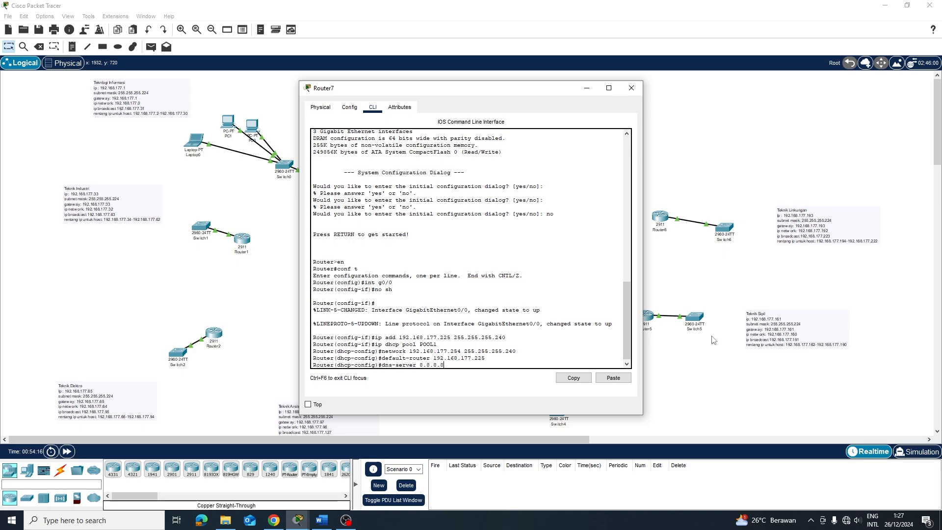
{"action": "key", "text": "Return"}
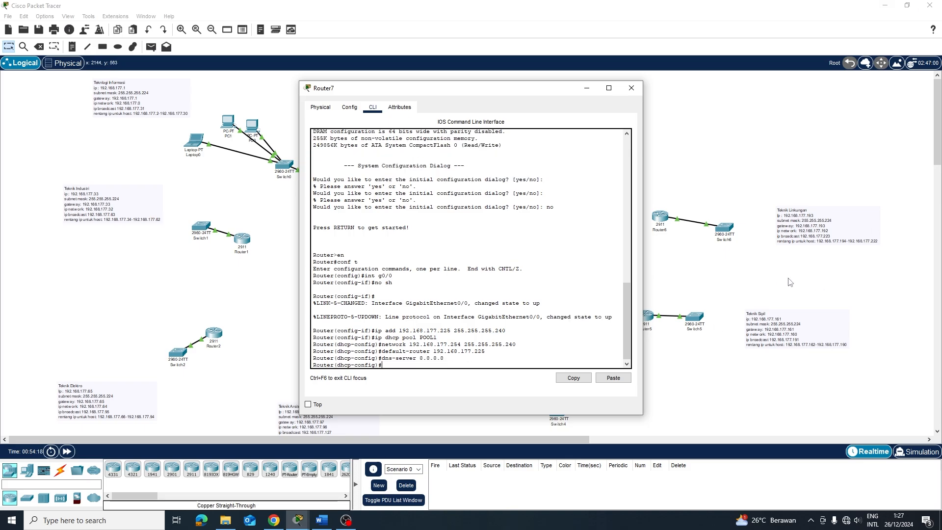
{"action": "left_click", "coordinate": [699, 265]}
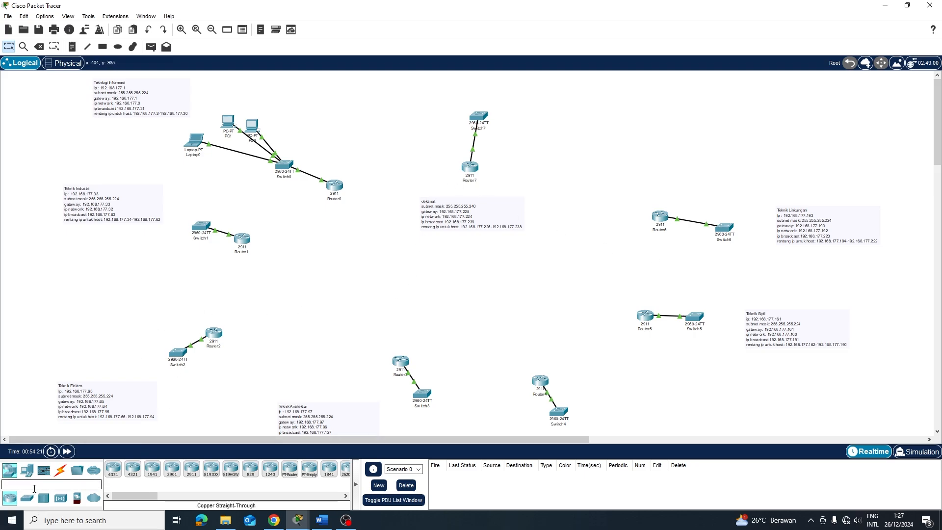
Place a new PC, PC2, on the workspace
{"action": "left_click", "coordinate": [27, 470]}
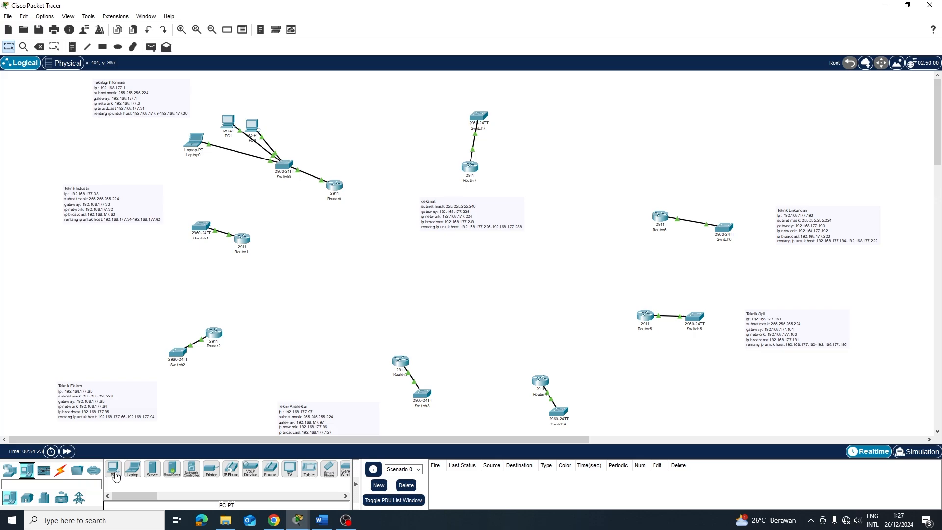
{"action": "left_click", "coordinate": [115, 475]}
{"action": "left_click", "coordinate": [140, 249]}
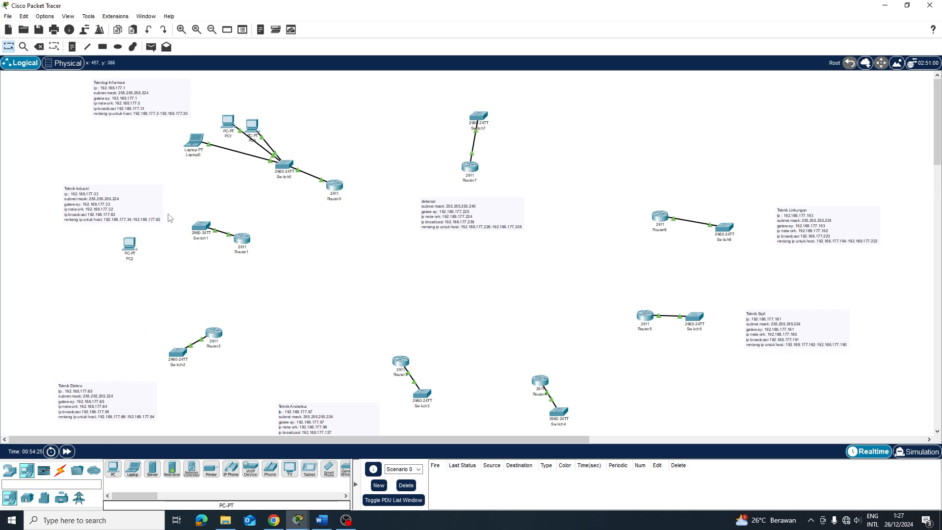
Move the Teknik Industri note and shift the Router1 to Router4 switch pairs into tidier spots
{"action": "left_click_drag", "start_coordinate": [149, 215], "coordinate": [124, 196]}
{"action": "left_click_drag", "start_coordinate": [248, 246], "coordinate": [295, 253]}
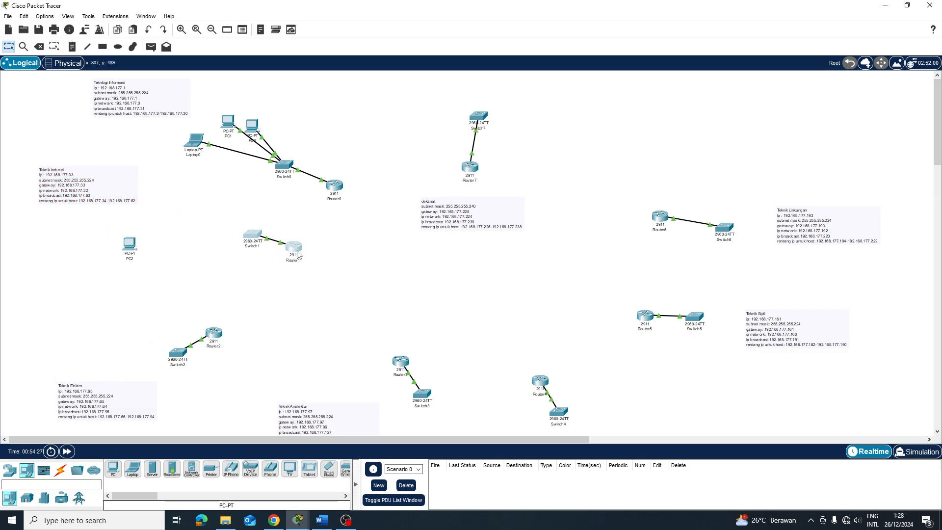
{"action": "mouse_move", "coordinate": [168, 326]}
{"action": "left_mouse_down"}
{"action": "mouse_move", "coordinate": [197, 371]}
{"action": "mouse_move", "coordinate": [223, 371]}
{"action": "left_mouse_up"}
{"action": "left_click_drag", "start_coordinate": [213, 333], "coordinate": [293, 318]}
{"action": "left_click_drag", "start_coordinate": [386, 345], "coordinate": [441, 405]}
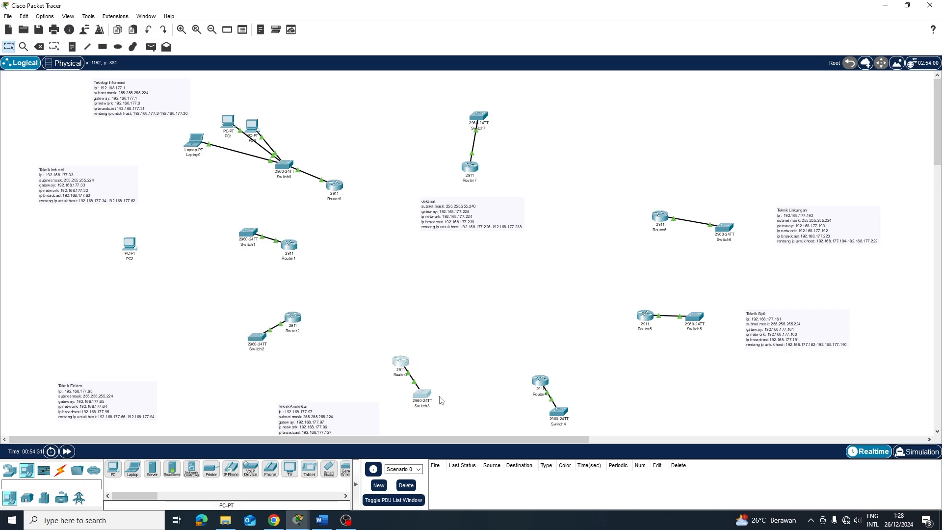
{"action": "left_click_drag", "start_coordinate": [401, 362], "coordinate": [429, 346]}
{"action": "left_click_drag", "start_coordinate": [259, 332], "coordinate": [310, 362]}
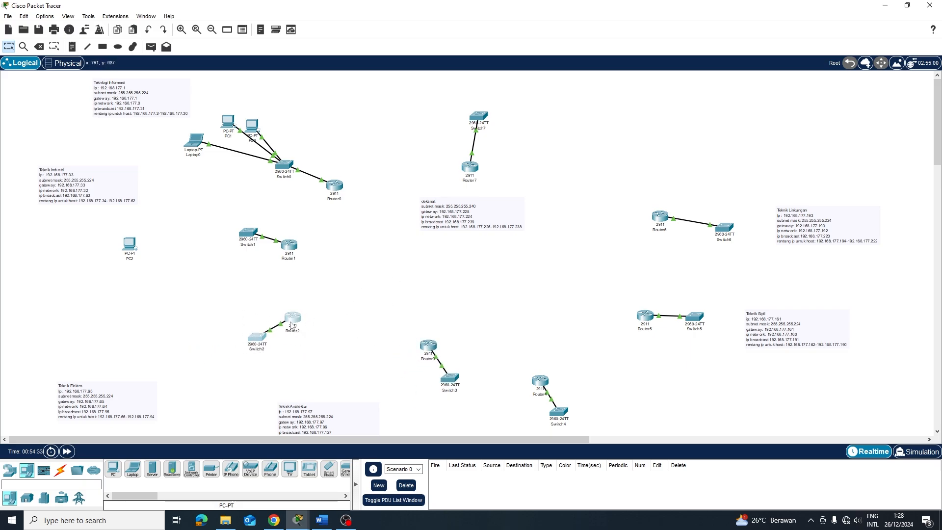
{"action": "left_click_drag", "start_coordinate": [288, 322], "coordinate": [328, 318]}
{"action": "left_click_drag", "start_coordinate": [531, 345], "coordinate": [594, 436]}
{"action": "left_click_drag", "start_coordinate": [550, 402], "coordinate": [542, 364]}
Reposition the Router5, Router6 and Router7 switch pairs and the dekanat note
{"action": "left_click_drag", "start_coordinate": [637, 298], "coordinate": [702, 357]}
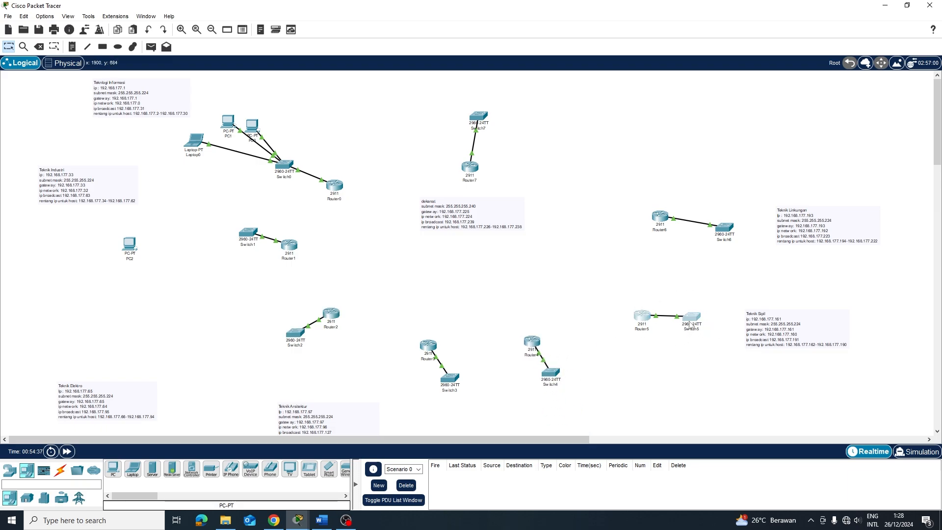
{"action": "left_click_drag", "start_coordinate": [645, 316], "coordinate": [615, 305]}
{"action": "left_click_drag", "start_coordinate": [613, 183], "coordinate": [736, 272]}
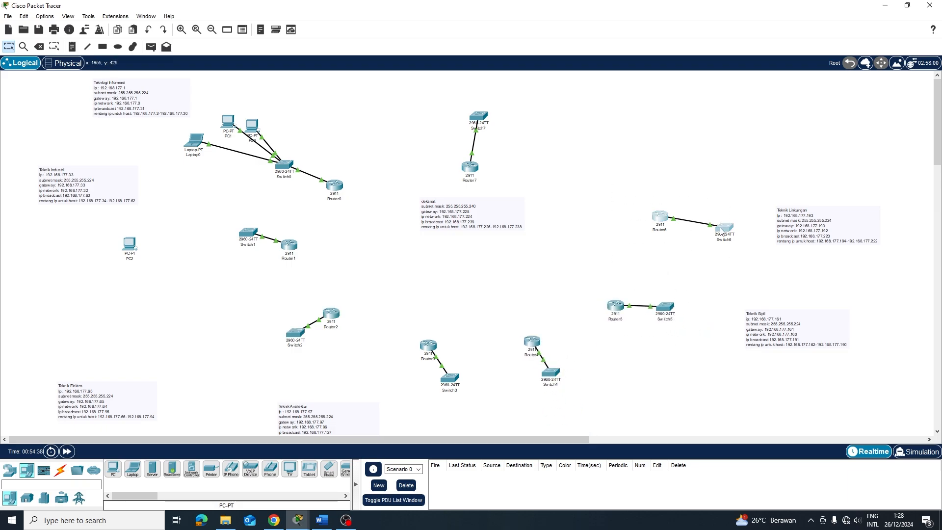
{"action": "left_click_drag", "start_coordinate": [723, 229], "coordinate": [718, 209]}
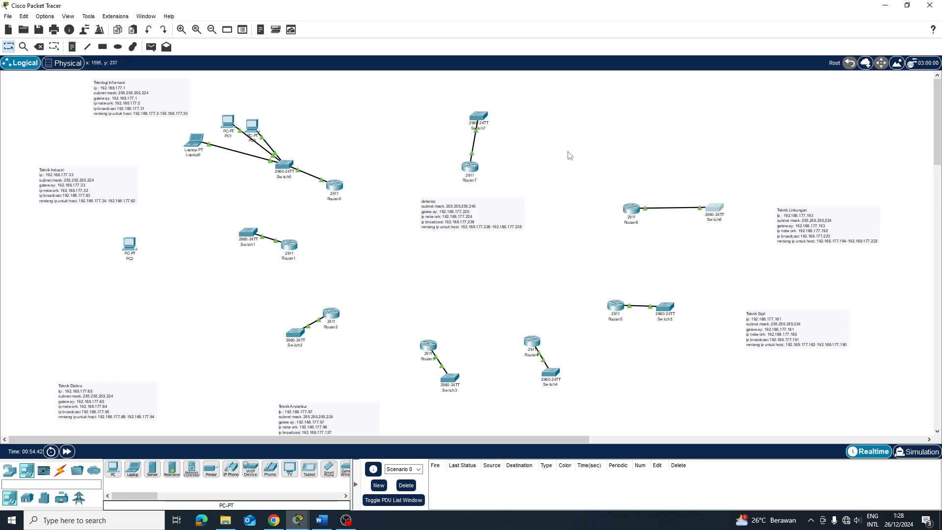
{"action": "left_click_drag", "start_coordinate": [456, 108], "coordinate": [490, 178]}
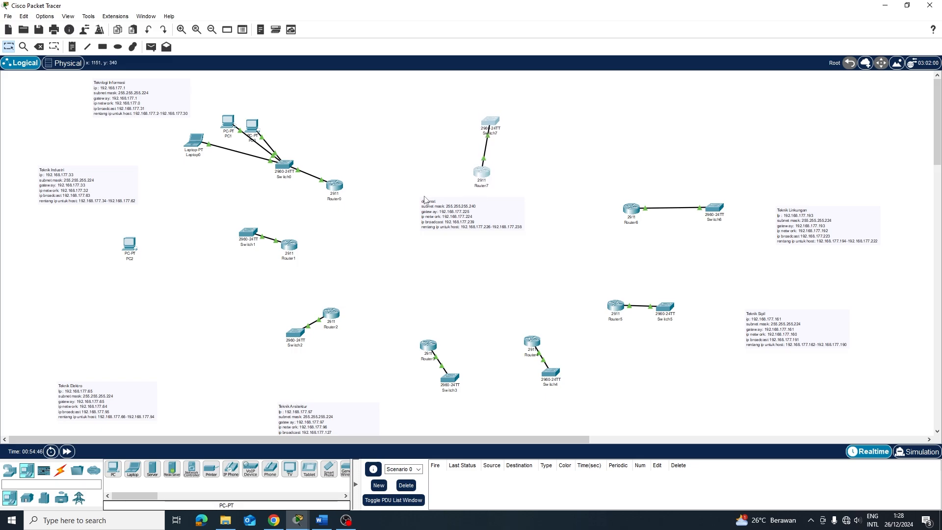
{"action": "left_click_drag", "start_coordinate": [425, 196], "coordinate": [526, 246]}
{"action": "mouse_move", "coordinate": [504, 214]}
{"action": "left_mouse_down"}
{"action": "mouse_move", "coordinate": [512, 241]}
{"action": "mouse_move", "coordinate": [506, 218]}
{"action": "mouse_move", "coordinate": [520, 206]}
{"action": "mouse_move", "coordinate": [515, 226]}
{"action": "left_mouse_up"}
{"action": "left_click_drag", "start_coordinate": [437, 92], "coordinate": [537, 186]}
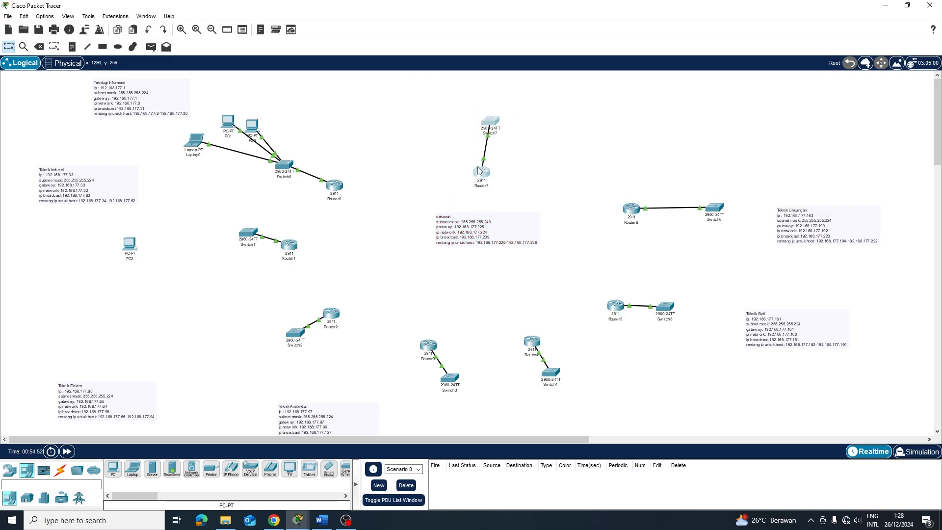
{"action": "mouse_move", "coordinate": [481, 170]}
{"action": "left_mouse_down"}
{"action": "mouse_move", "coordinate": [481, 198]}
{"action": "mouse_move", "coordinate": [481, 182]}
{"action": "left_mouse_up"}
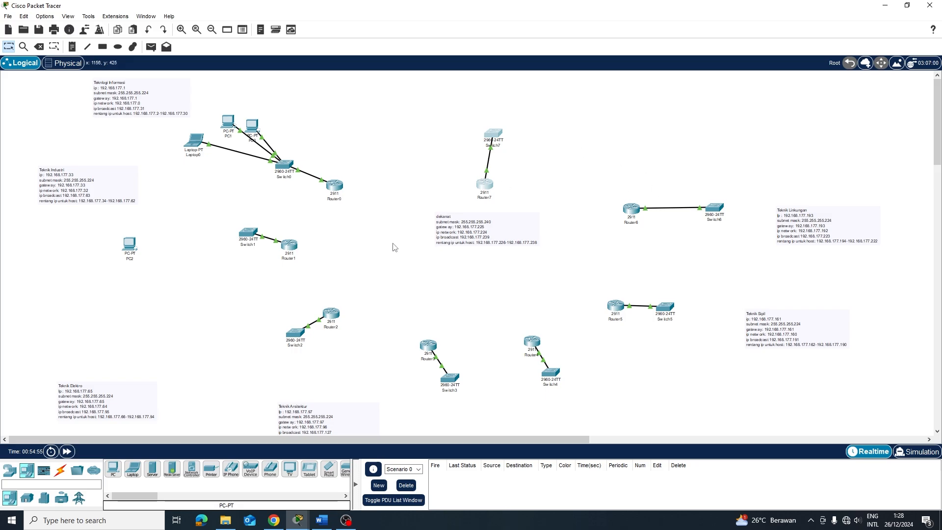
Fine-tune the Router6 and Router5 pairs and move PC2 right toward Switch1
{"action": "left_click_drag", "start_coordinate": [611, 194], "coordinate": [723, 191]}
{"action": "left_click_drag", "start_coordinate": [589, 296], "coordinate": [749, 319]}
{"action": "left_click_drag", "start_coordinate": [612, 308], "coordinate": [641, 300]}
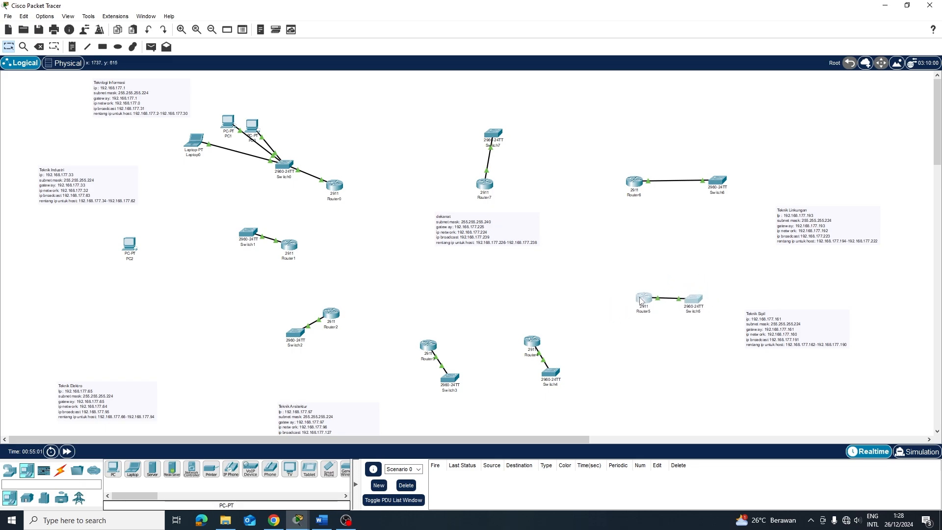
{"action": "left_click_drag", "start_coordinate": [508, 333], "coordinate": [578, 376]}
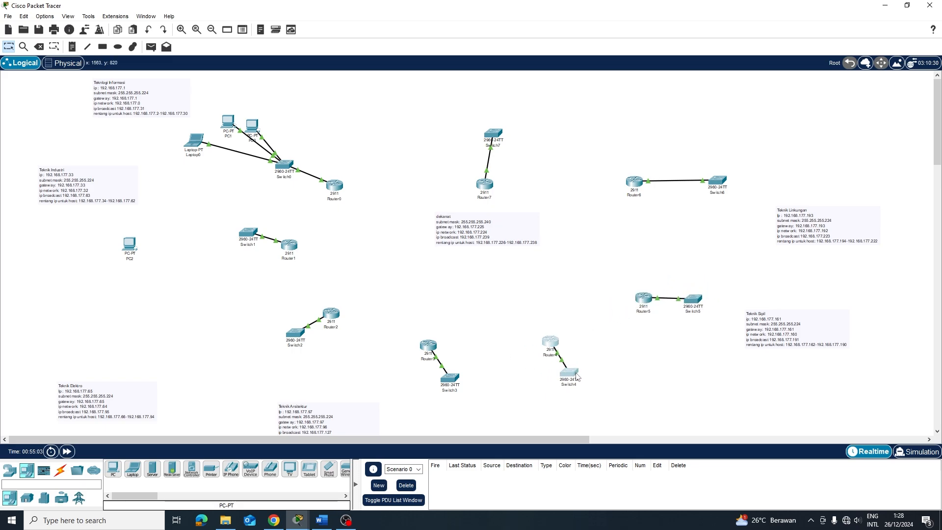
{"action": "left_click", "coordinate": [538, 330]}
{"action": "left_click_drag", "start_coordinate": [130, 252], "coordinate": [174, 253]}
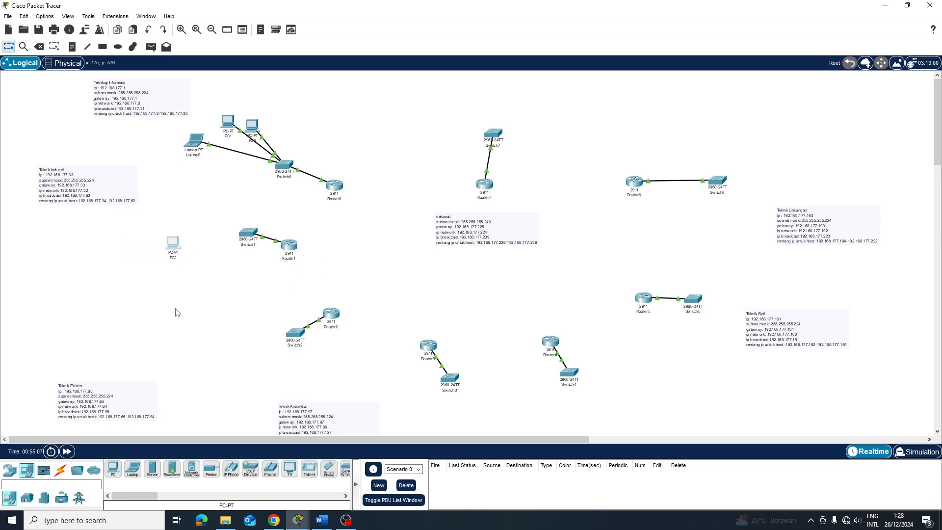
Place PC3 and PC4 beside PC2 and arrange the three PCs
{"action": "left_click", "coordinate": [113, 468]}
{"action": "left_click", "coordinate": [152, 273]}
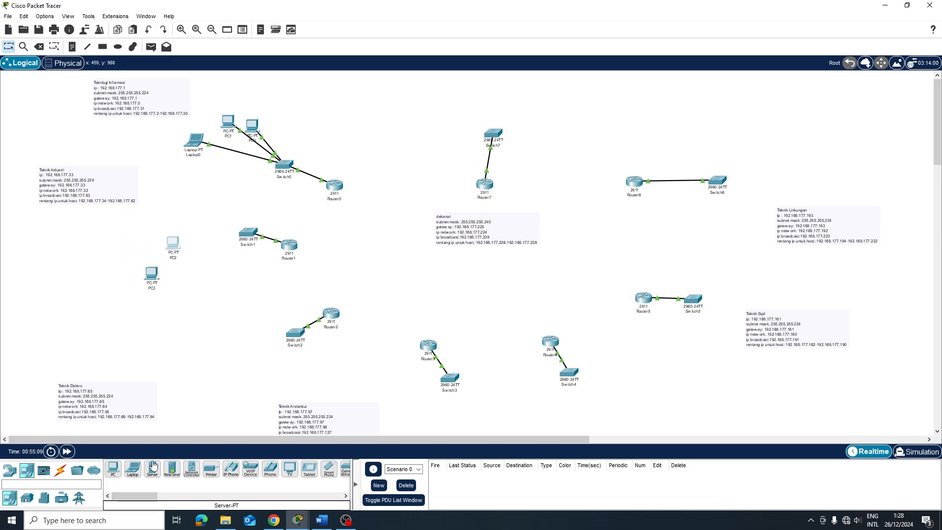
{"action": "left_click", "coordinate": [113, 469]}
{"action": "left_click", "coordinate": [130, 255]}
{"action": "left_click_drag", "start_coordinate": [151, 273], "coordinate": [174, 281]}
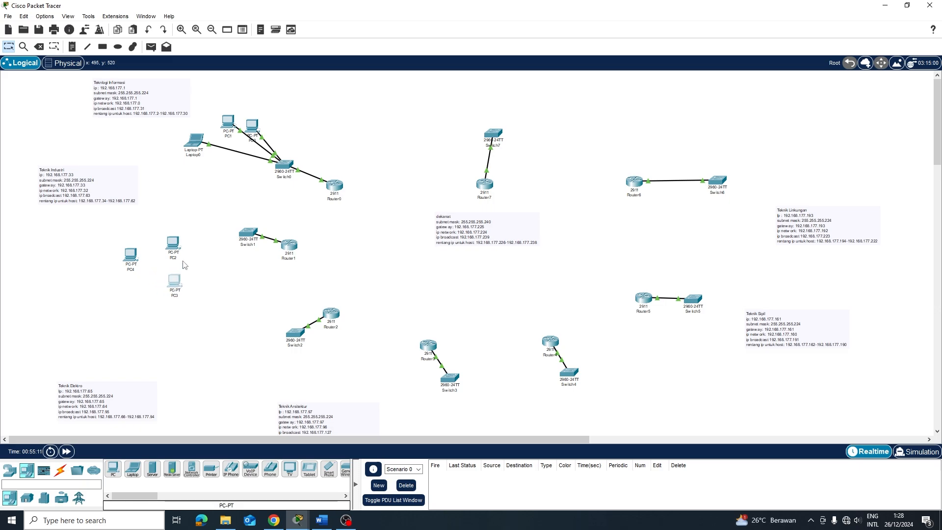
{"action": "left_click_drag", "start_coordinate": [177, 246], "coordinate": [177, 226]}
{"action": "left_click_drag", "start_coordinate": [182, 278], "coordinate": [181, 263]}
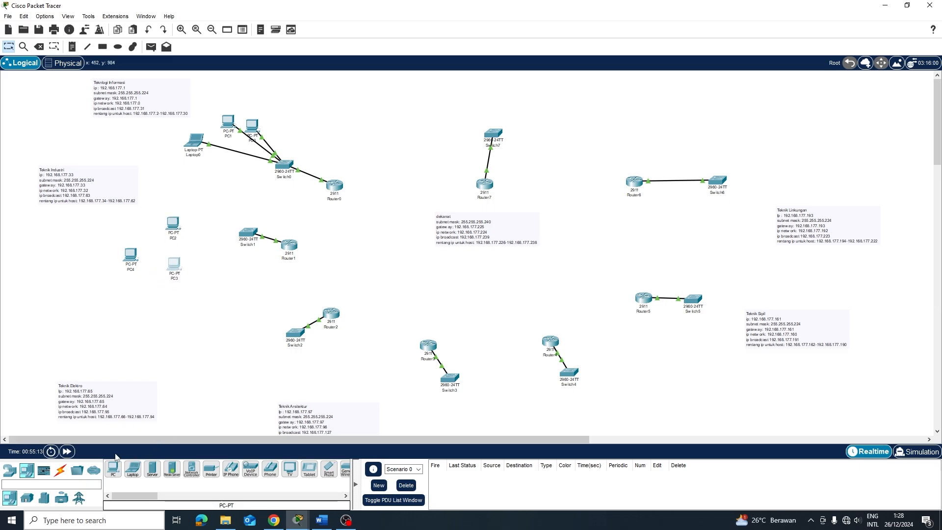
{"action": "left_click", "coordinate": [214, 282]}
Connect Switch1's FastEthernet0/1 to PC2's FastEthernet0 with a copper straight-through cable
{"action": "left_click", "coordinate": [59, 471]}
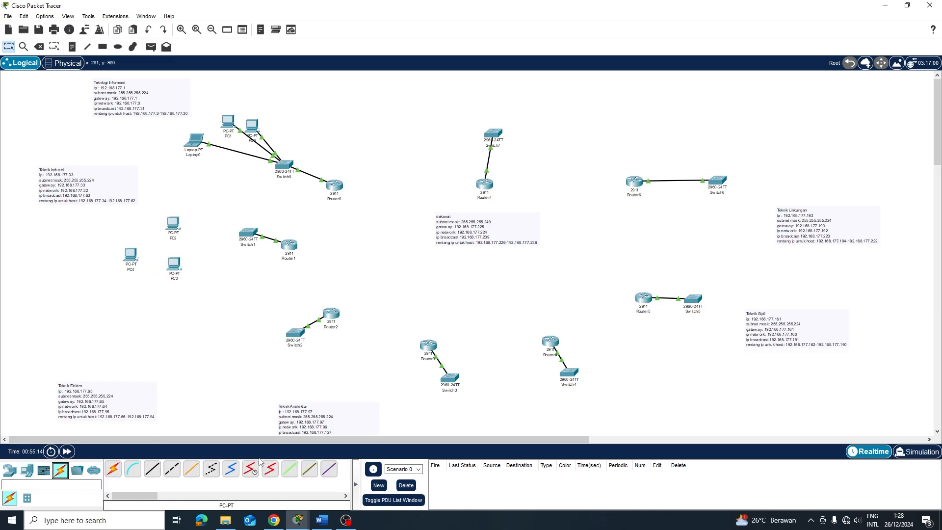
{"action": "left_click", "coordinate": [191, 468]}
{"action": "left_click", "coordinate": [241, 236]}
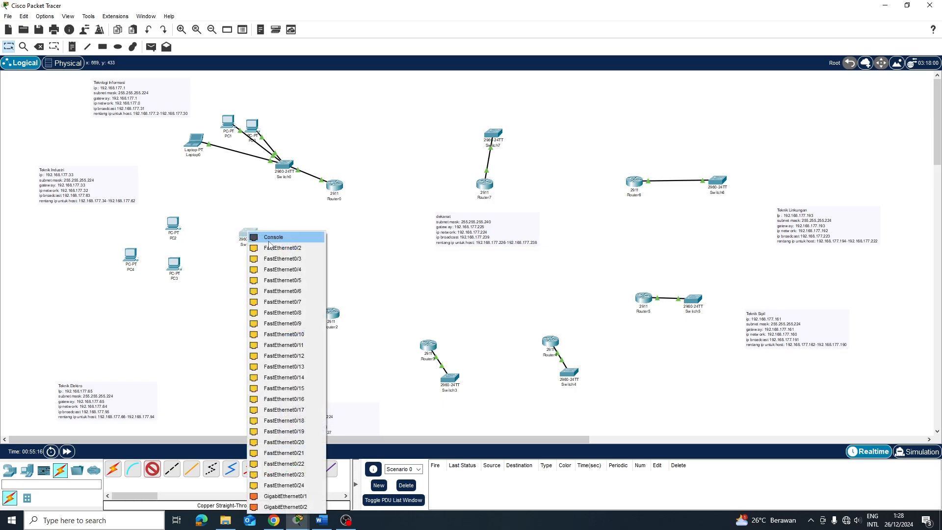
{"action": "left_click", "coordinate": [274, 249]}
{"action": "left_click", "coordinate": [171, 233]}
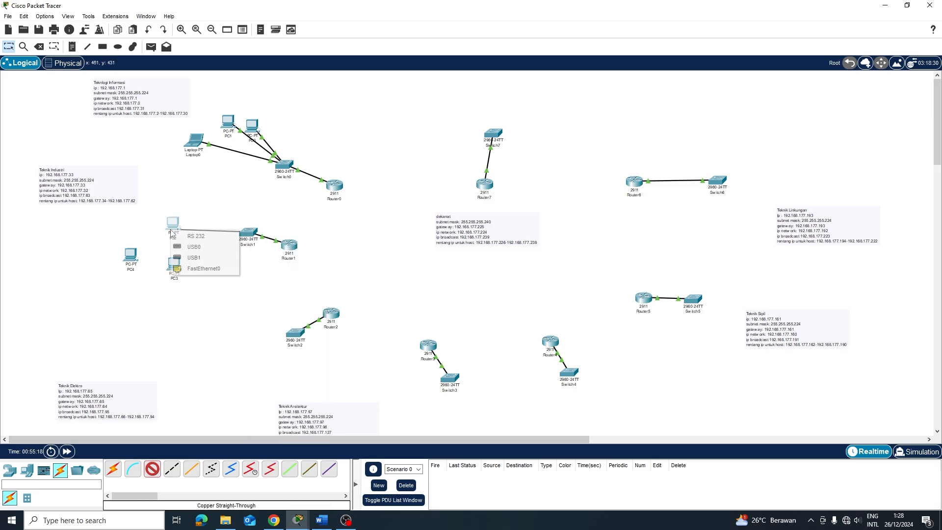
{"action": "left_click", "coordinate": [201, 269]}
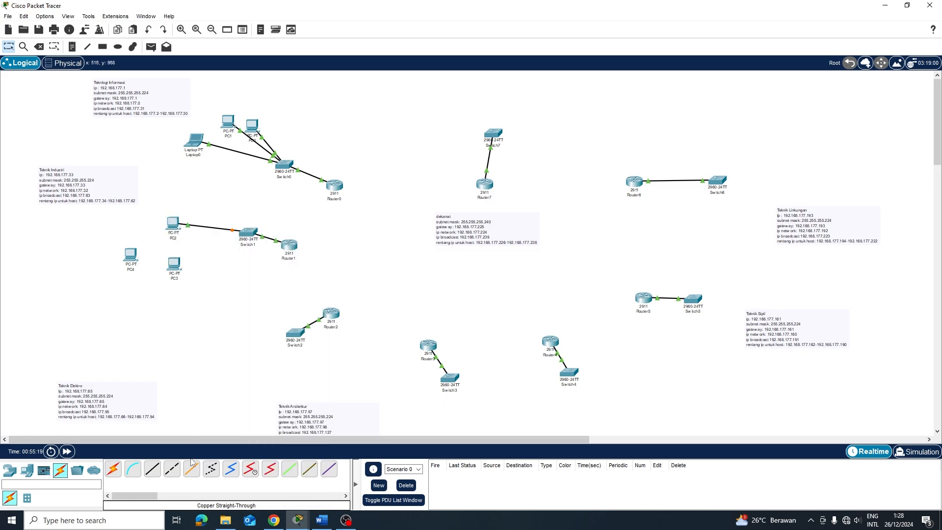
Cable PC4 and PC3 to free Switch1 ports the same way
{"action": "left_click", "coordinate": [252, 229]}
{"action": "left_click", "coordinate": [277, 250]}
{"action": "left_click", "coordinate": [133, 259]}
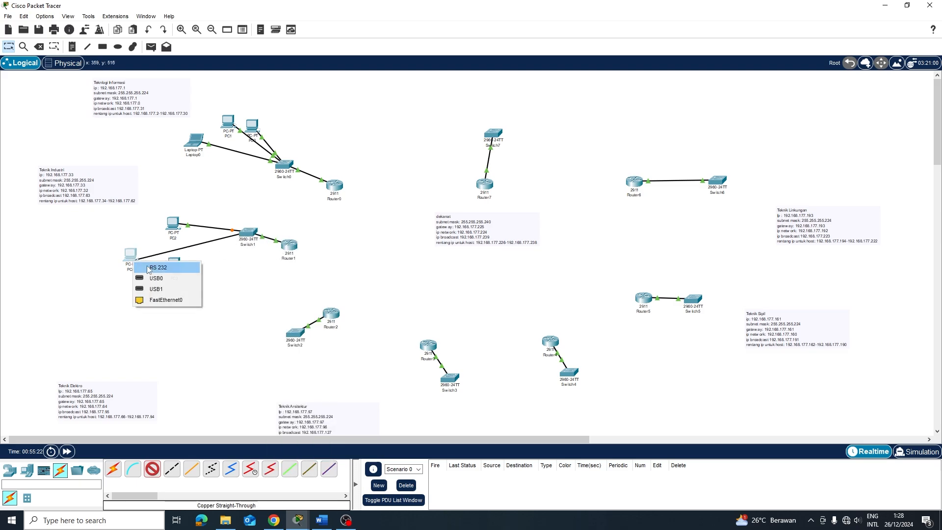
{"action": "left_click", "coordinate": [166, 300]}
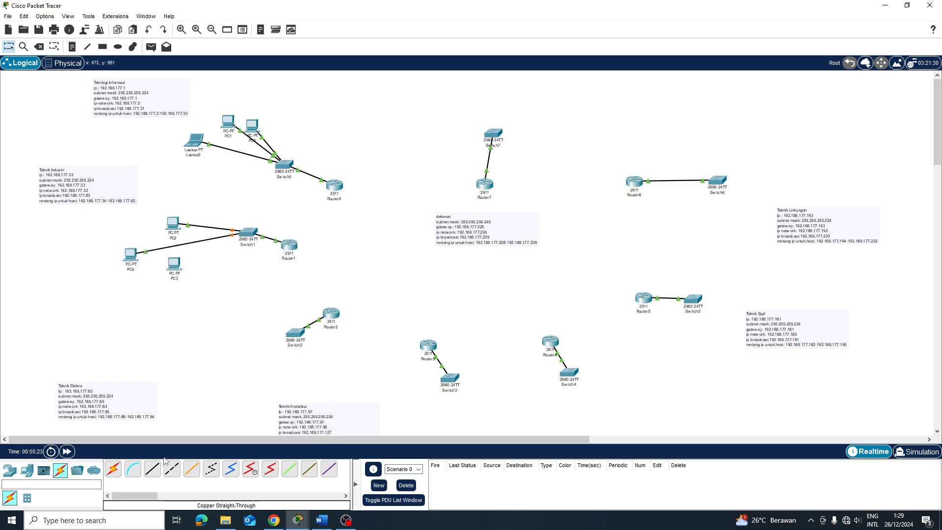
{"action": "left_click", "coordinate": [244, 237]}
{"action": "left_click", "coordinate": [273, 297]}
{"action": "left_click", "coordinate": [179, 266]}
{"action": "left_click", "coordinate": [216, 284]}
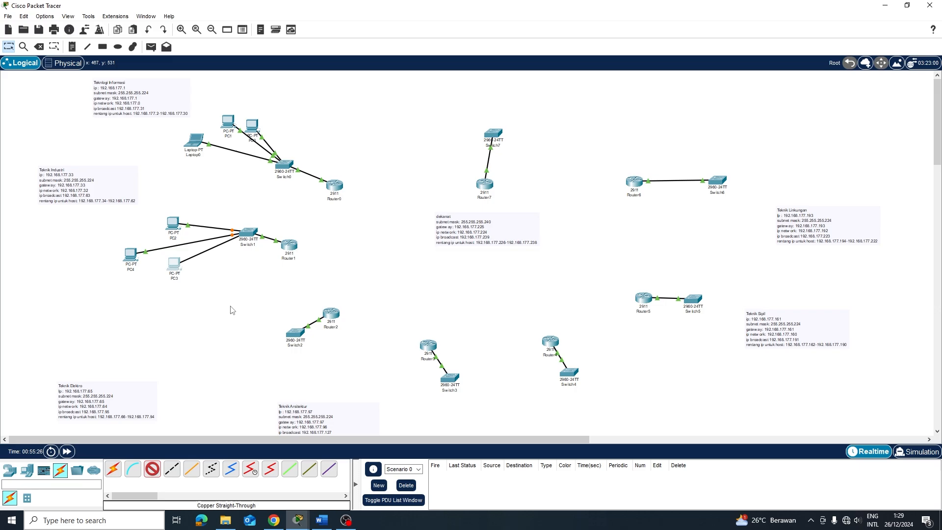
{"action": "left_click", "coordinate": [66, 452]}
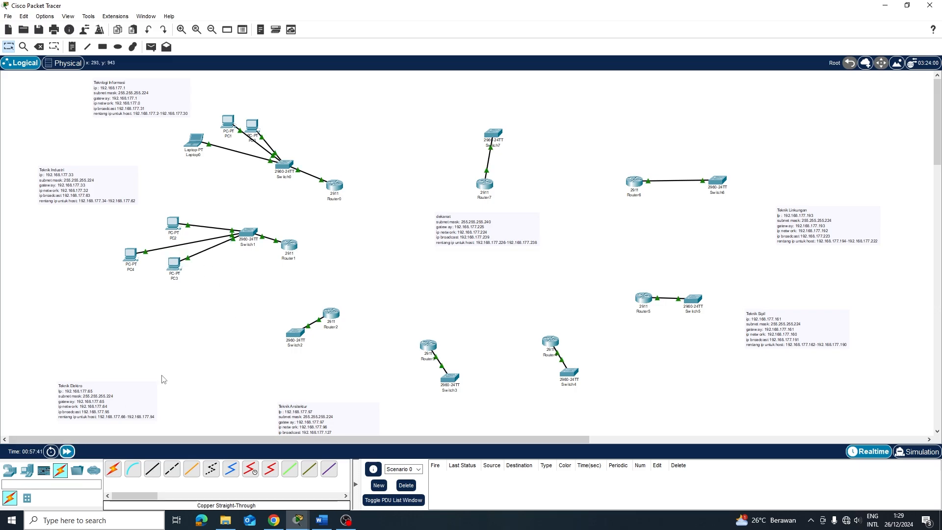
Switch PC2 to DHCP so it receives 192.168.177.34
{"action": "left_click", "coordinate": [173, 224]}
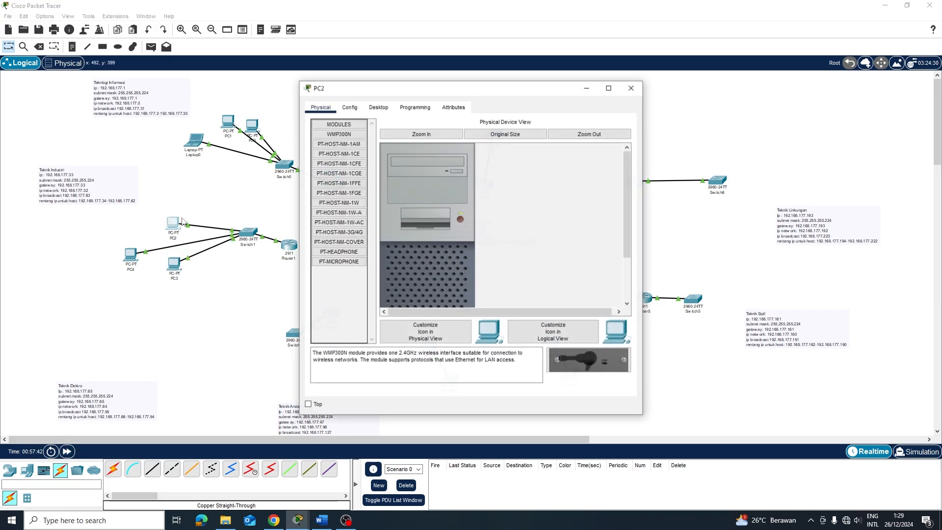
{"action": "left_click", "coordinate": [380, 113]}
{"action": "left_click", "coordinate": [354, 136]}
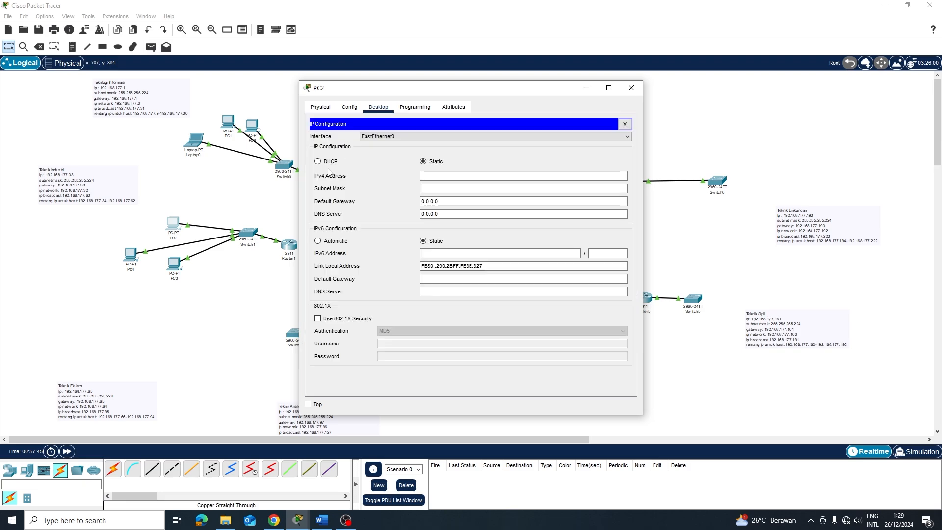
{"action": "left_click", "coordinate": [325, 167]}
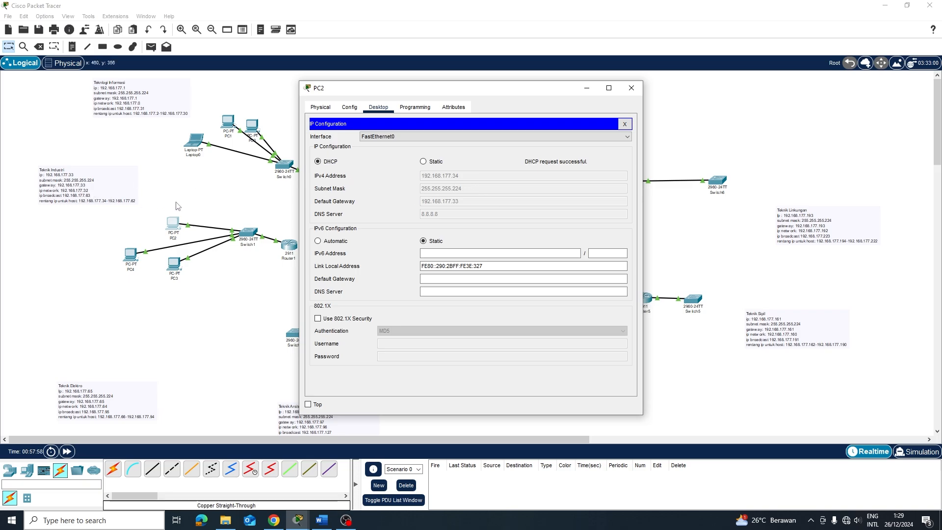
{"action": "left_click", "coordinate": [632, 87]}
Switch PC4 to DHCP, obtaining 192.168.177.35 with gateway 192.168.177.33
{"action": "left_click", "coordinate": [140, 258]}
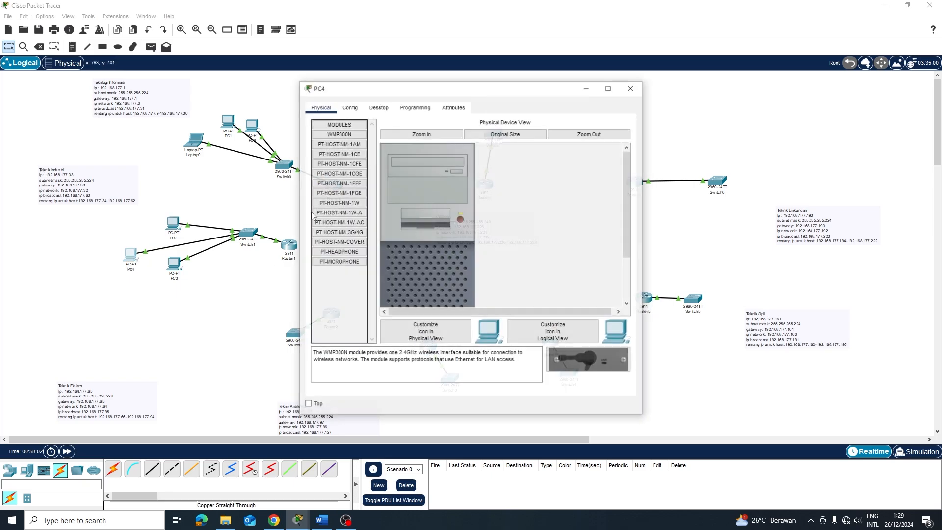
{"action": "left_click", "coordinate": [378, 108]}
{"action": "left_click", "coordinate": [350, 162]}
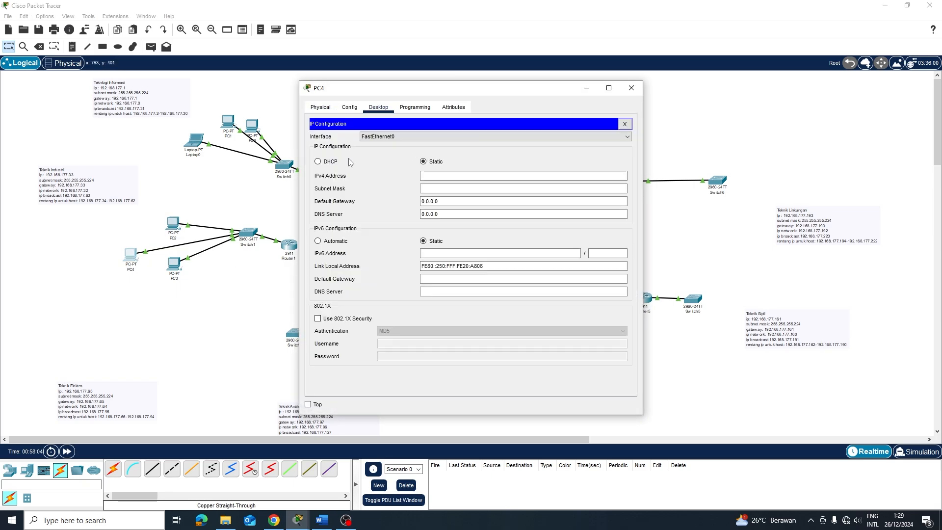
{"action": "left_click", "coordinate": [327, 163]}
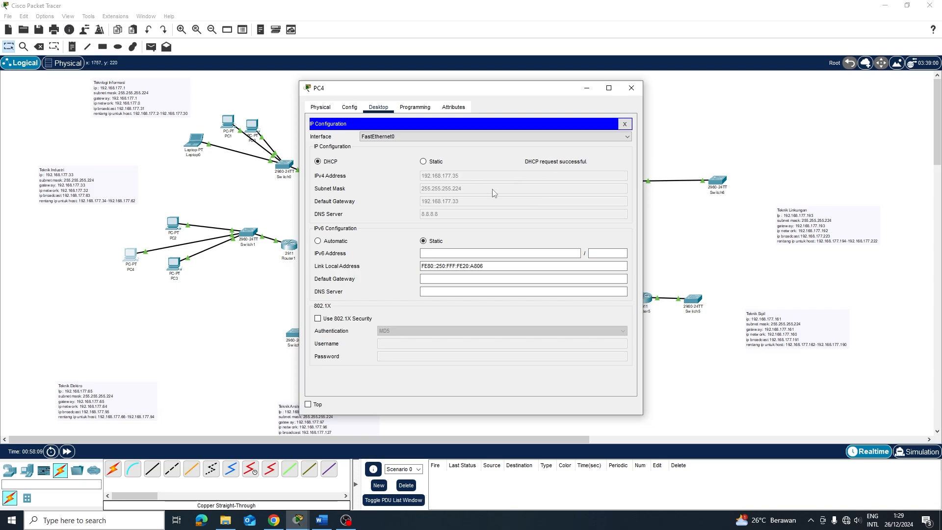
{"action": "left_click", "coordinate": [632, 88]}
Set PC3's IP configuration to DHCP as well
{"action": "left_click", "coordinate": [174, 265]}
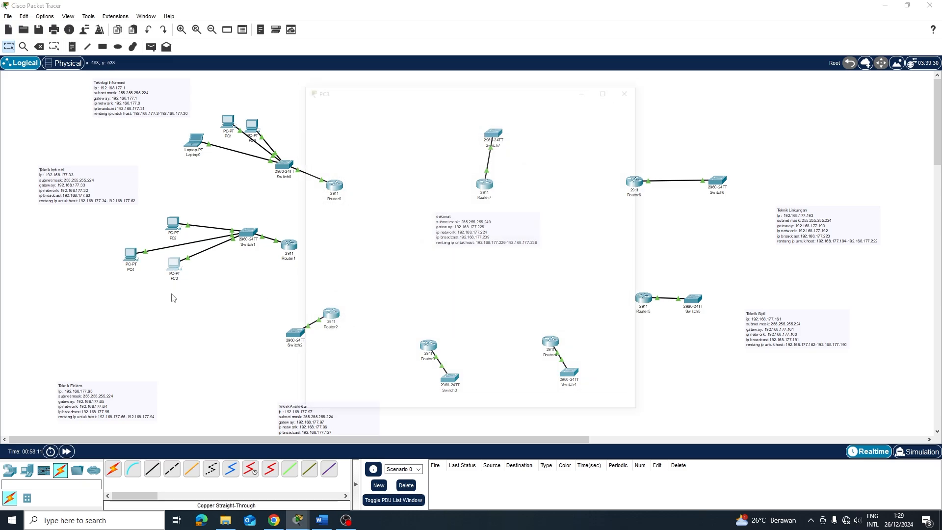
{"action": "left_click", "coordinate": [378, 107]}
{"action": "left_click", "coordinate": [338, 155]}
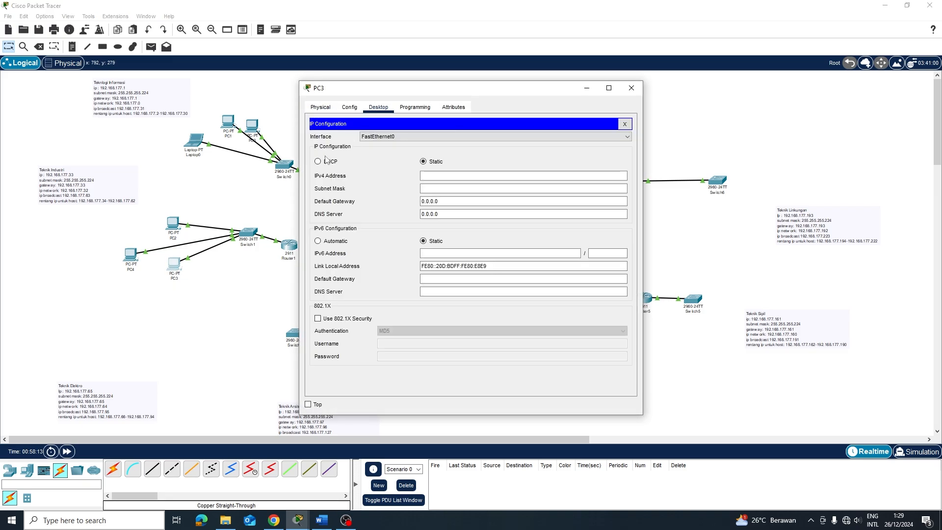
{"action": "left_click", "coordinate": [318, 161]}
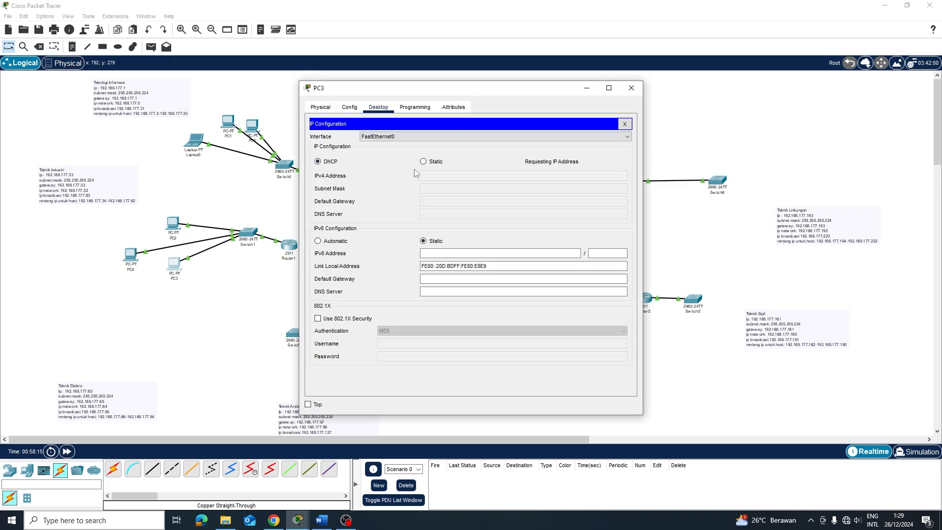
{"action": "left_click", "coordinate": [631, 88]}
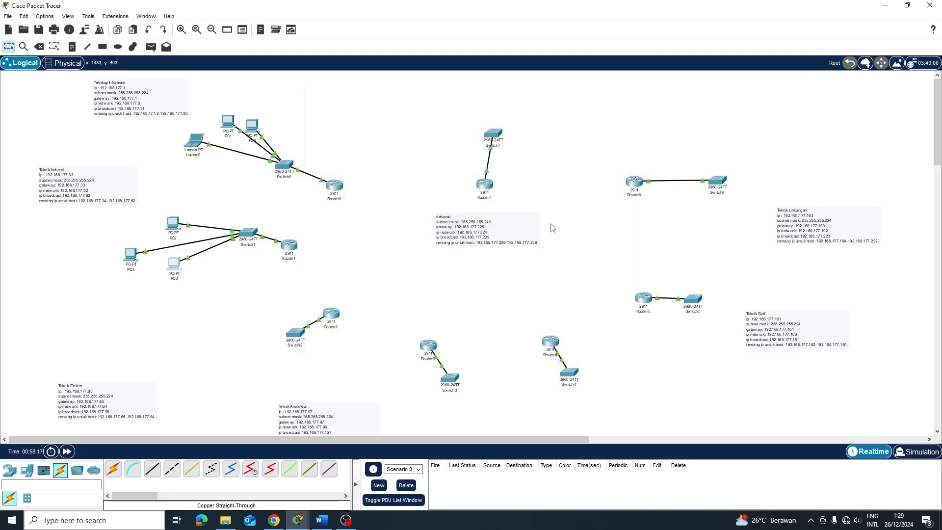
Send simple test pings between PC2 and PC3 in both directions
{"action": "key", "text": "p"}
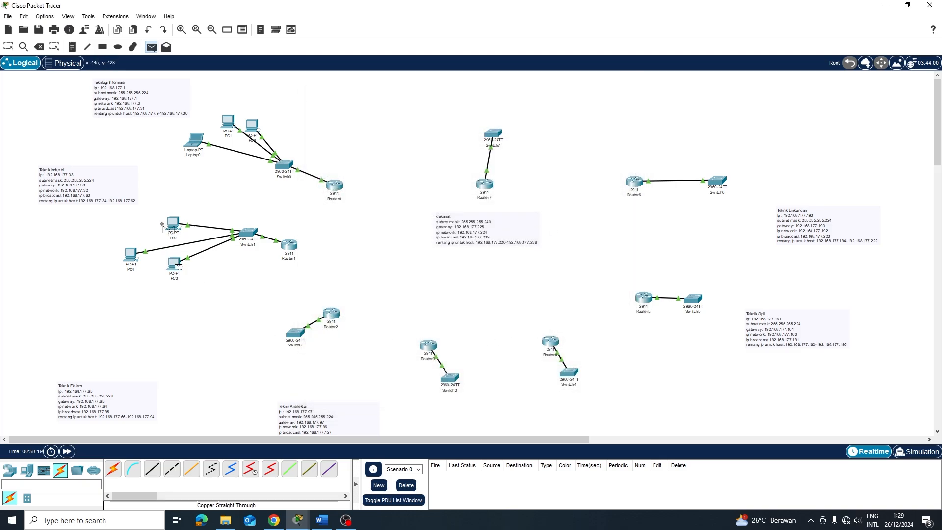
{"action": "left_click", "coordinate": [163, 225]}
{"action": "left_click", "coordinate": [173, 225]}
{"action": "left_click", "coordinate": [174, 264]}
{"action": "key", "text": "Escape"}
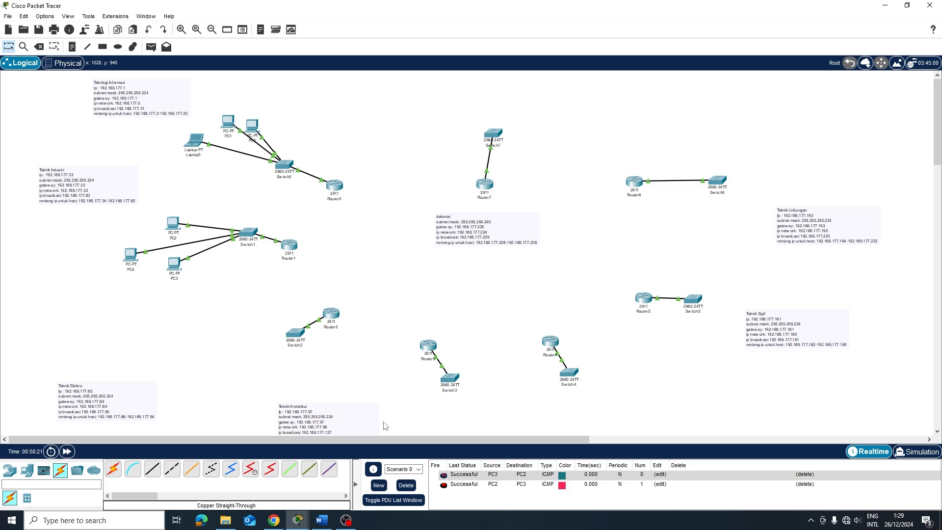
Delete the test ping results and pick a generic PC to place
{"action": "left_click", "coordinate": [406, 485]}
{"action": "scroll", "coordinate": [135, 403], "scroll_direction": "down", "scroll_amount": 3}
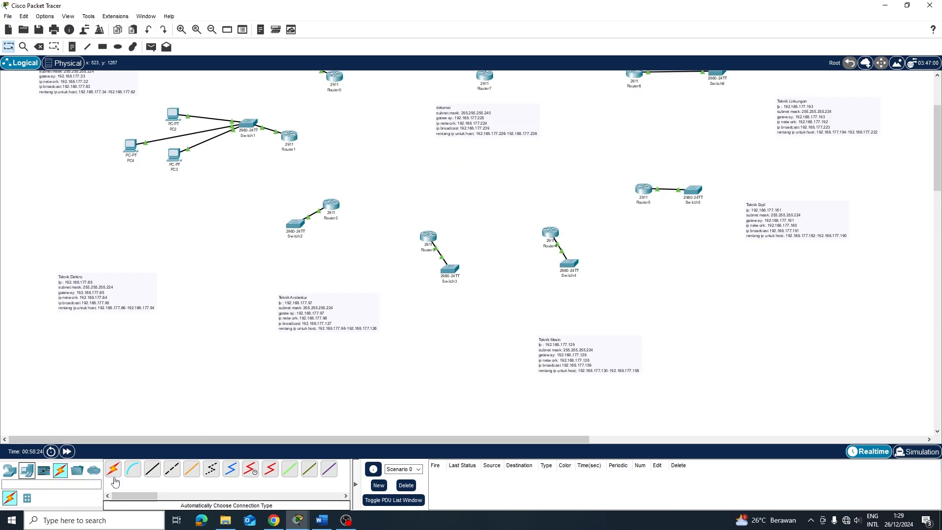
{"action": "left_click", "coordinate": [27, 470]}
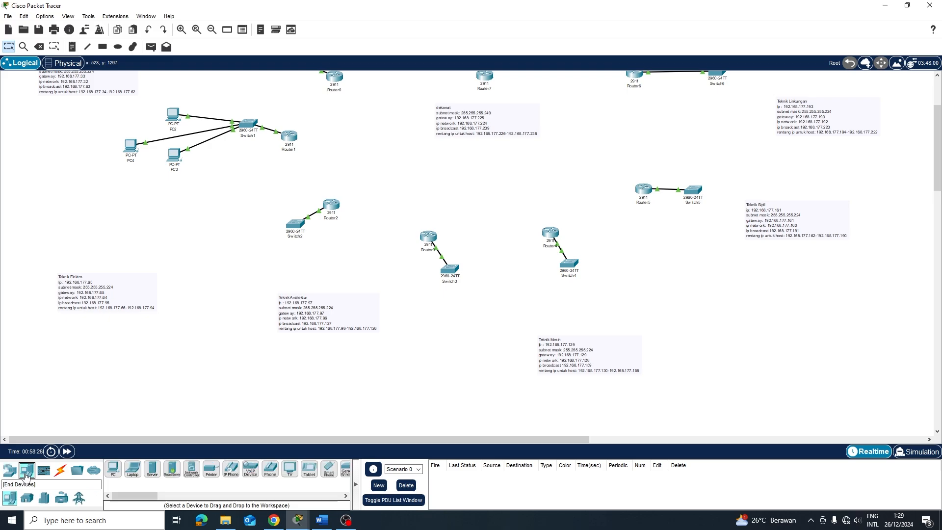
{"action": "left_click", "coordinate": [113, 469]}
Place PC5, PC6 and PC7 below Switch2 and line them up
{"action": "left_click", "coordinate": [219, 243]}
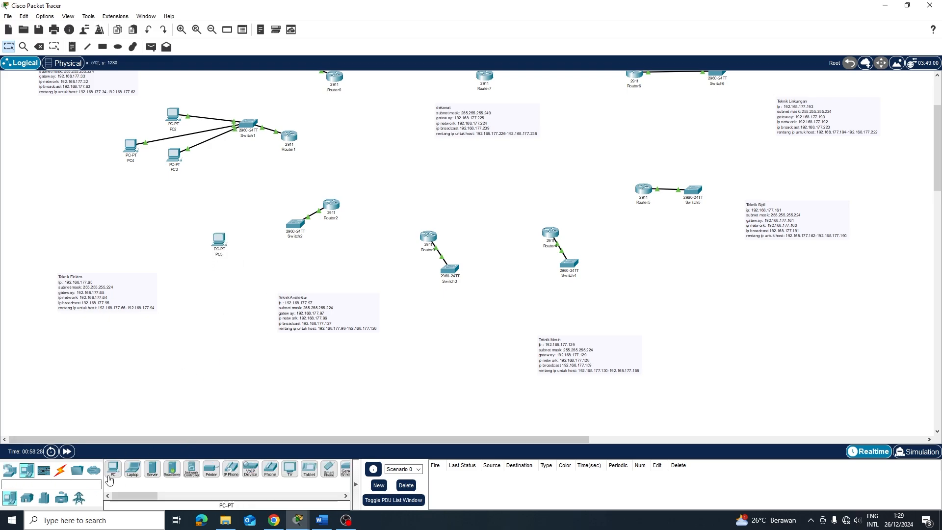
{"action": "left_click", "coordinate": [260, 265]}
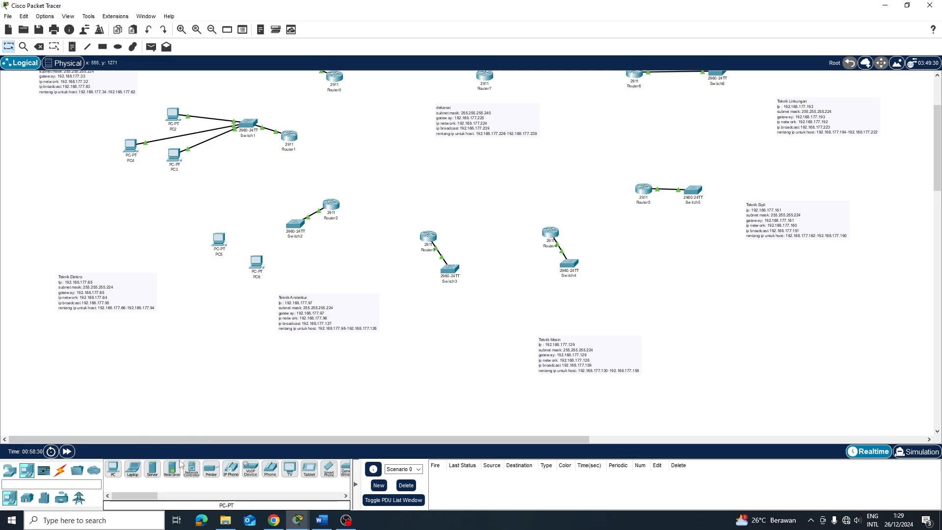
{"action": "left_click", "coordinate": [121, 466]}
{"action": "left_click", "coordinate": [241, 295]}
{"action": "left_click_drag", "start_coordinate": [262, 263], "coordinate": [261, 254]}
{"action": "mouse_move", "coordinate": [238, 293]}
{"action": "left_mouse_down"}
{"action": "mouse_move", "coordinate": [261, 280]}
{"action": "mouse_move", "coordinate": [248, 283]}
{"action": "left_mouse_up"}
Dismiss the Laptop0 window, lower Laptop0, and adjust PC6 and PC7 positions
{"action": "scroll", "coordinate": [245, 241], "scroll_direction": "up", "scroll_amount": 3}
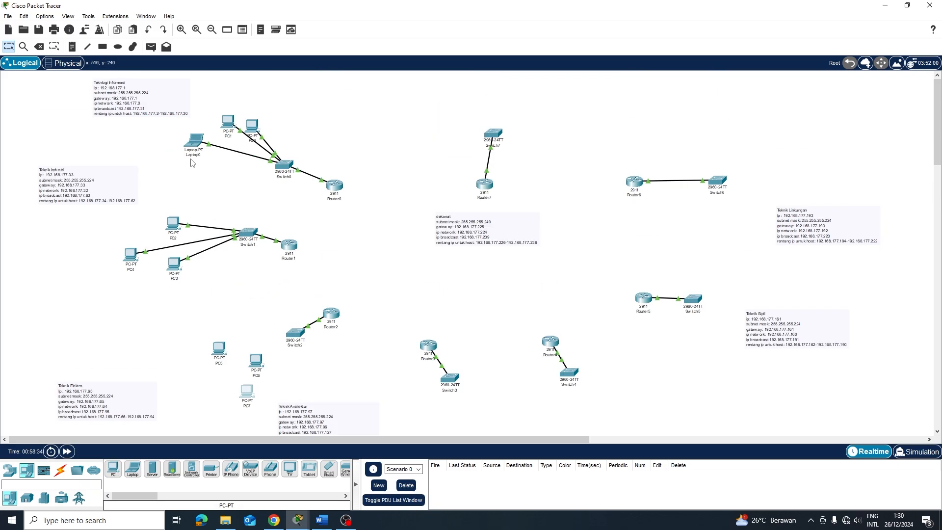
{"action": "left_click", "coordinate": [193, 144]}
{"action": "left_click", "coordinate": [210, 157]}
{"action": "left_click_drag", "start_coordinate": [211, 143], "coordinate": [211, 153]}
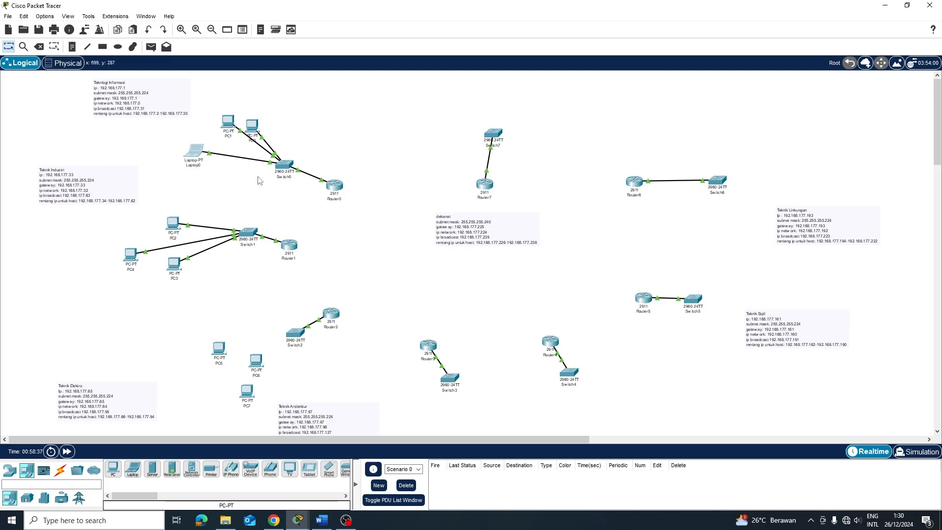
{"action": "scroll", "coordinate": [319, 240], "scroll_direction": "down", "scroll_amount": 4}
{"action": "scroll", "coordinate": [275, 245], "scroll_direction": "up", "scroll_amount": 3}
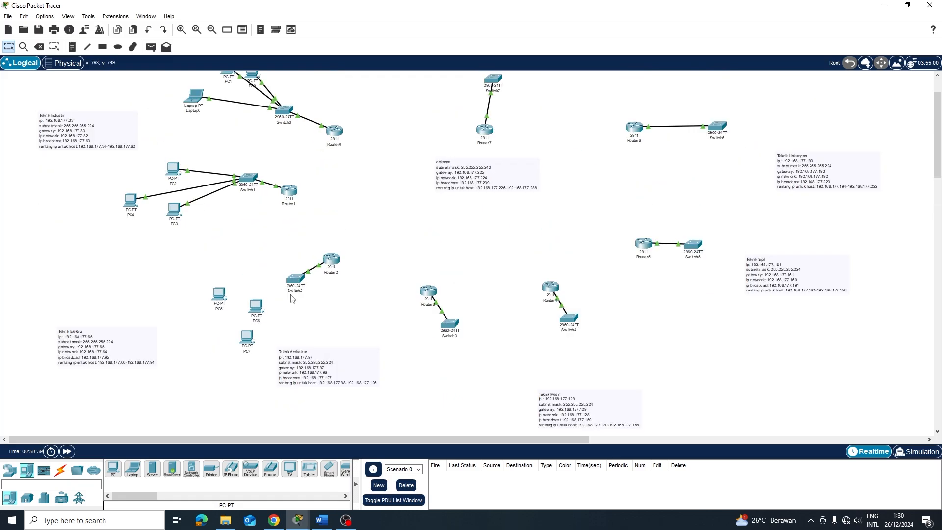
{"action": "left_click_drag", "start_coordinate": [259, 313], "coordinate": [260, 300]}
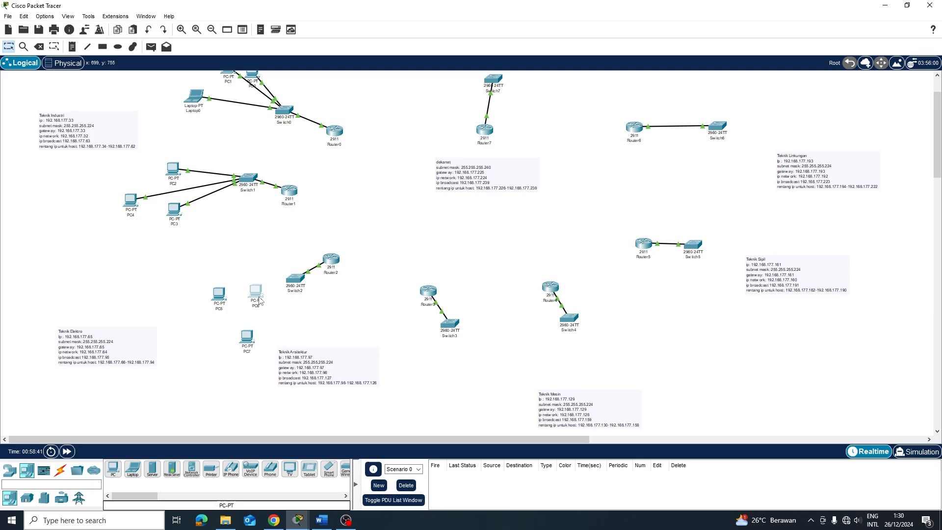
{"action": "left_click_drag", "start_coordinate": [252, 345], "coordinate": [247, 340]}
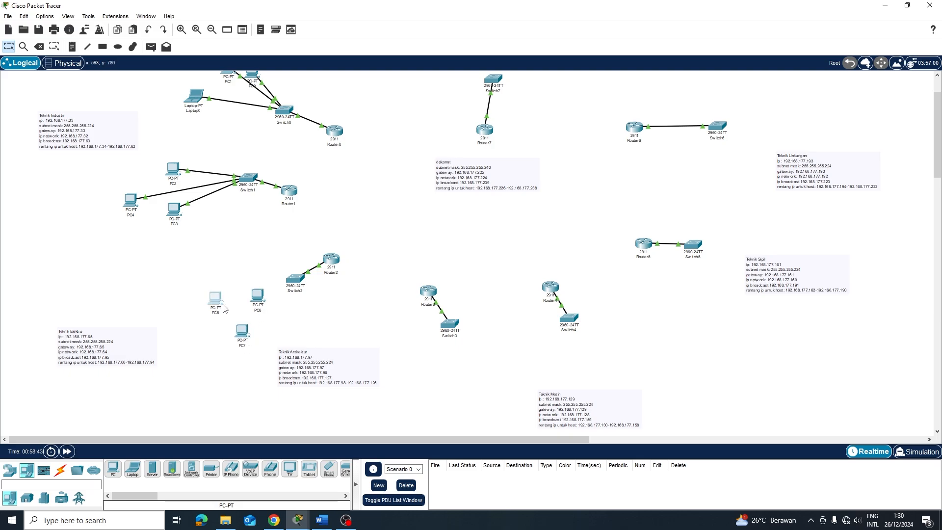
{"action": "scroll", "coordinate": [303, 309], "scroll_direction": "up", "scroll_amount": 1}
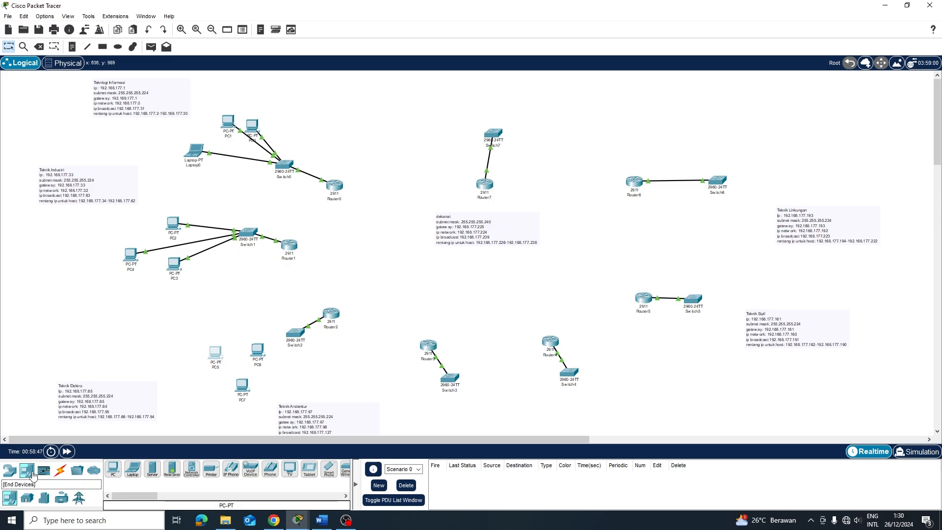
Cable PC5's FastEthernet0 to a free Switch2 port with copper straight-through
{"action": "left_click", "coordinate": [61, 470]}
{"action": "left_click", "coordinate": [172, 469]}
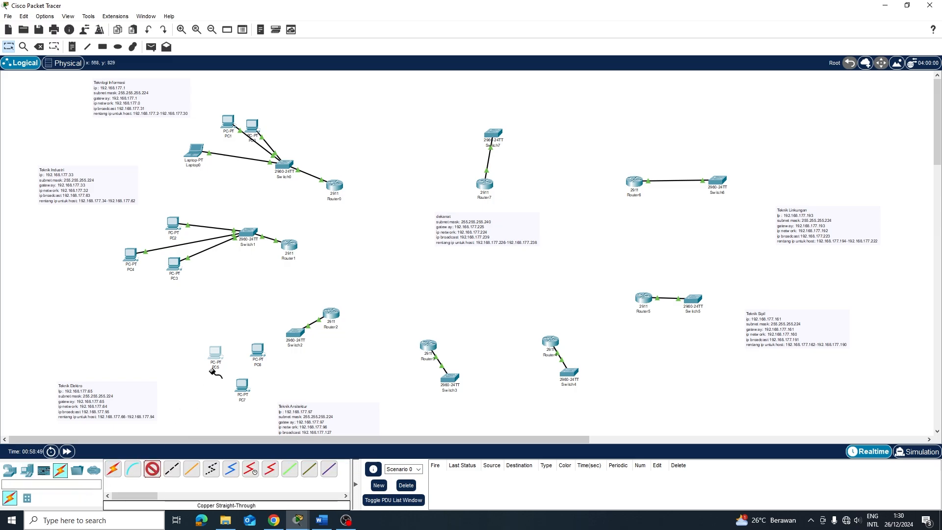
{"action": "left_click", "coordinate": [215, 354]}
{"action": "left_click", "coordinate": [245, 394]}
{"action": "left_click", "coordinate": [295, 333]}
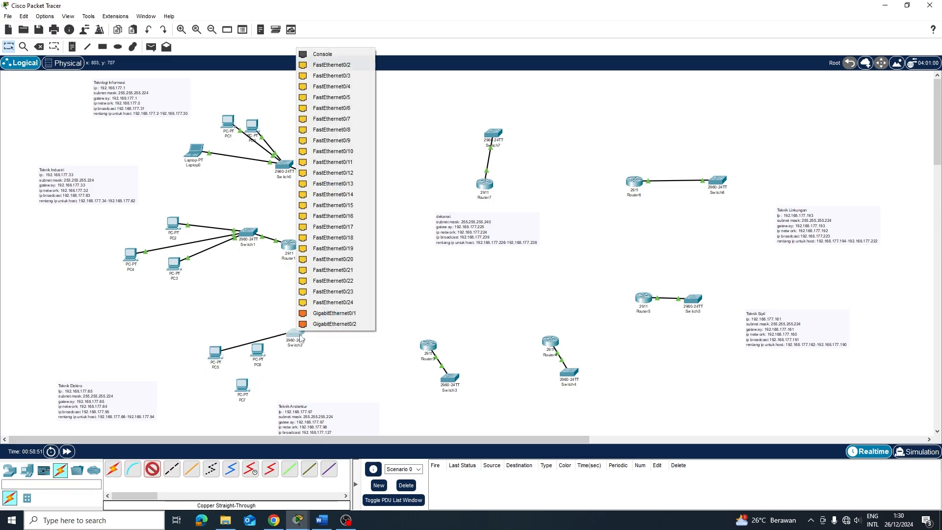
{"action": "left_click", "coordinate": [339, 65]}
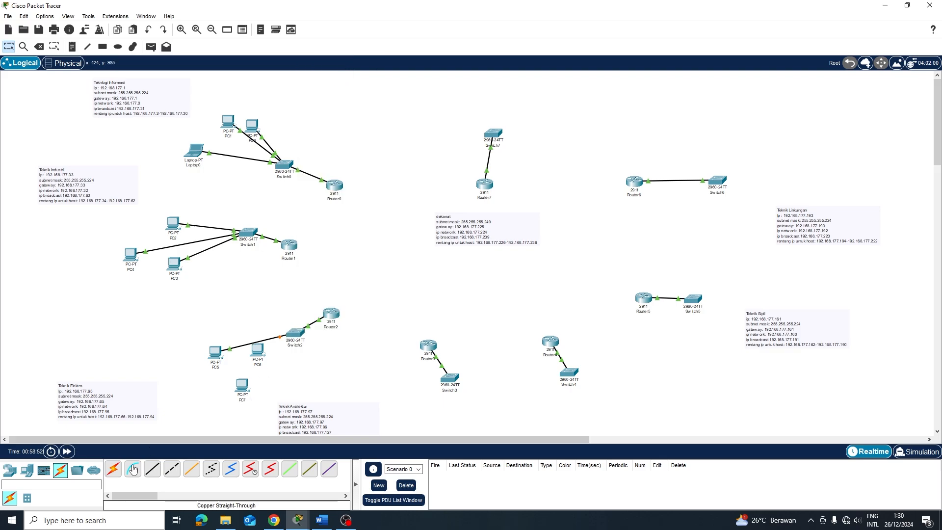
Connect PC6 to Switch2 FastEthernet0/1 and PC7 to FastEthernet0/4 the same way
{"action": "left_click", "coordinate": [152, 468]}
{"action": "left_click", "coordinate": [257, 351]}
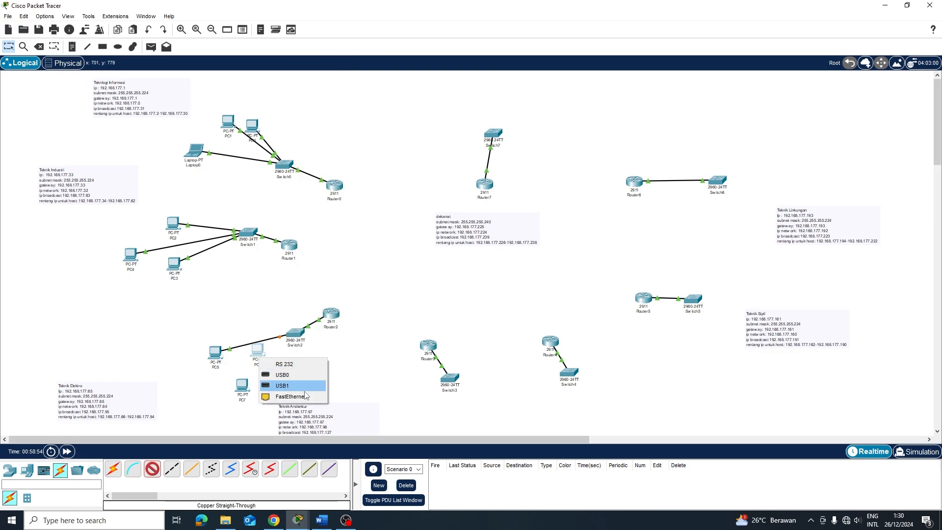
{"action": "left_click", "coordinate": [305, 396]}
{"action": "left_click", "coordinate": [295, 333]}
{"action": "left_click", "coordinate": [361, 76]}
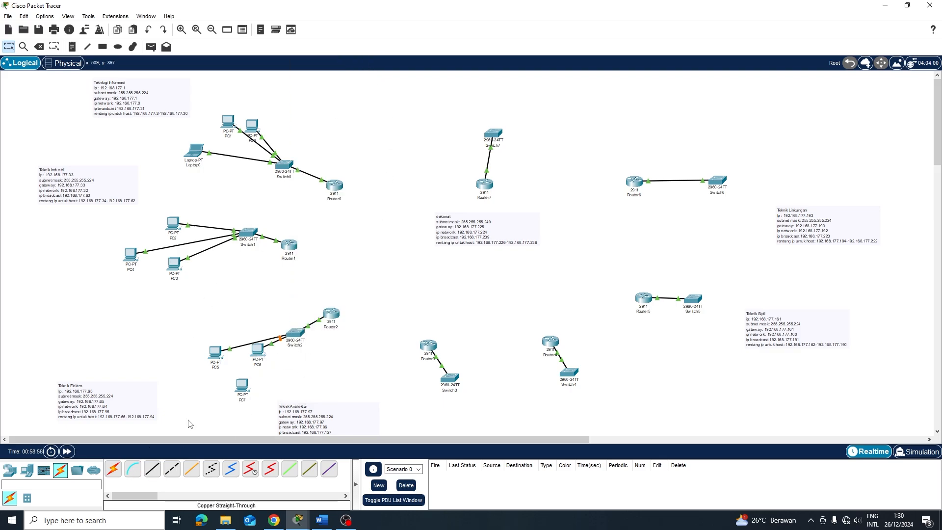
{"action": "left_click", "coordinate": [156, 472]}
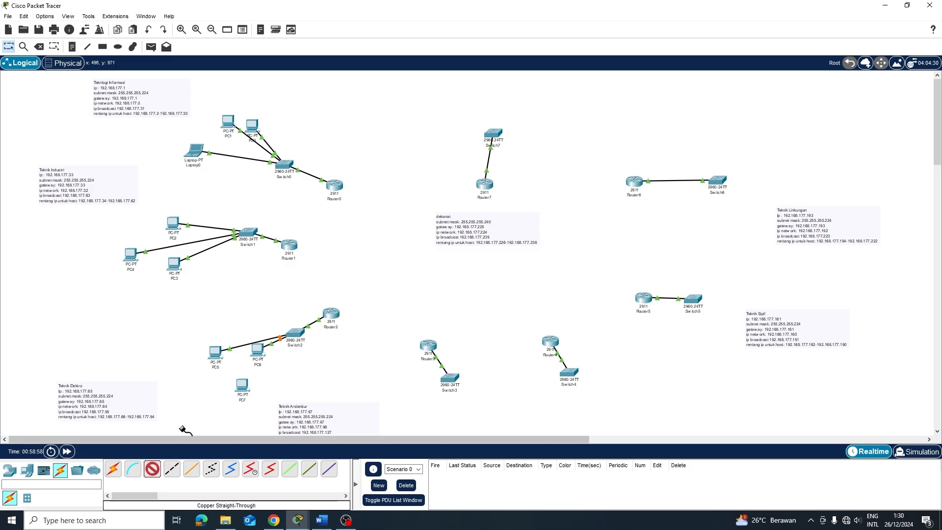
{"action": "left_click", "coordinate": [241, 387]}
{"action": "left_click", "coordinate": [266, 430]}
{"action": "left_click", "coordinate": [294, 333]}
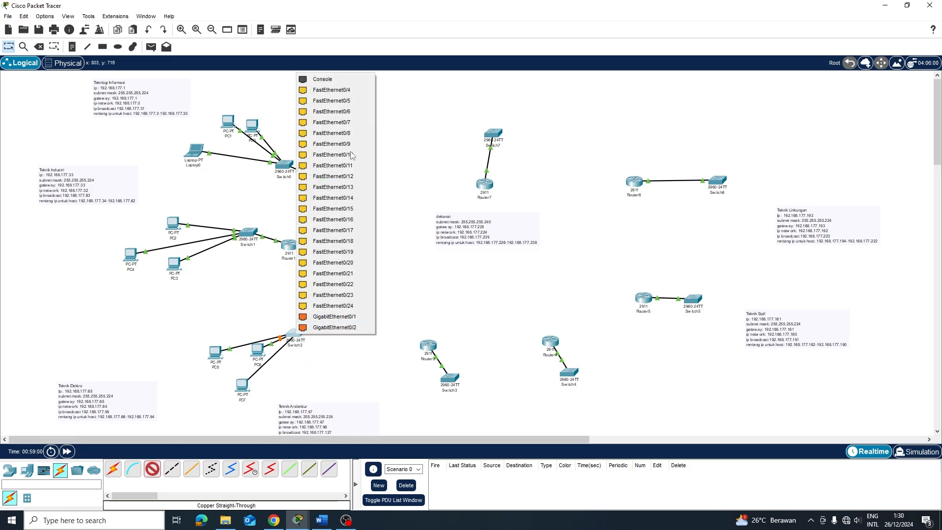
{"action": "left_click", "coordinate": [339, 90]}
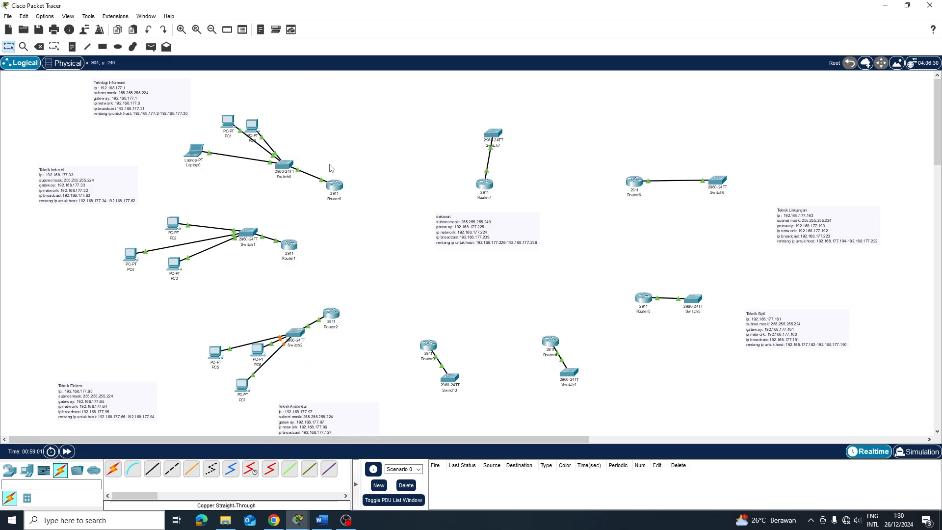
Place three generic PCs (PC8, PC9, PC10) around Switch3, with PC8 just below it
{"action": "left_click", "coordinate": [27, 470]}
{"action": "scroll", "coordinate": [401, 411], "scroll_direction": "down", "scroll_amount": 3}
{"action": "left_click", "coordinate": [113, 469]}
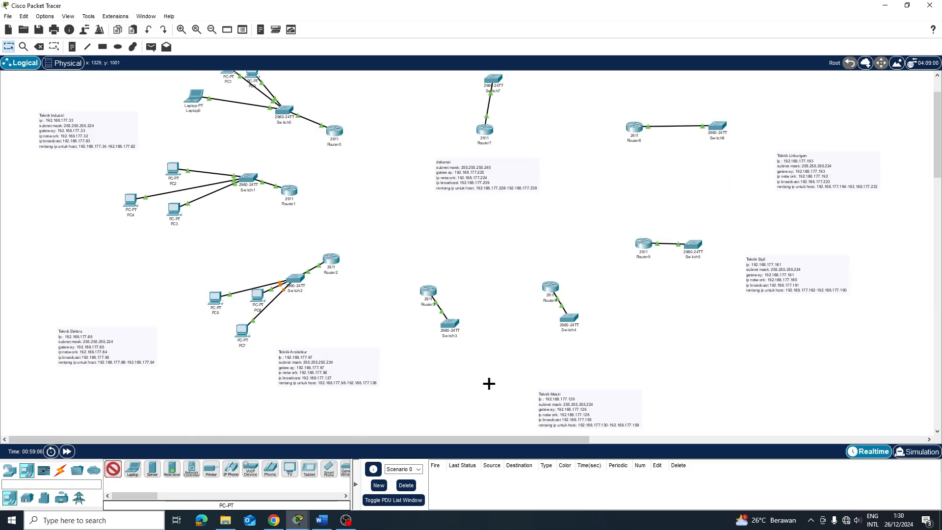
{"action": "left_click", "coordinate": [444, 357]}
{"action": "left_click", "coordinate": [113, 469]}
{"action": "left_click", "coordinate": [484, 358]}
{"action": "left_click", "coordinate": [114, 470]}
{"action": "left_click", "coordinate": [453, 396]}
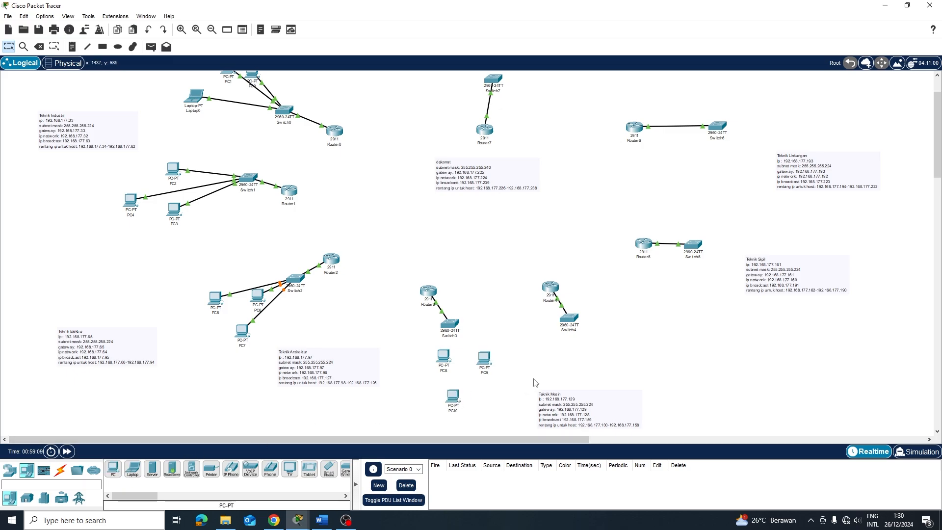
{"action": "scroll", "coordinate": [580, 375], "scroll_direction": "down", "scroll_amount": 6}
{"action": "scroll", "coordinate": [561, 310], "scroll_direction": "up", "scroll_amount": 1}
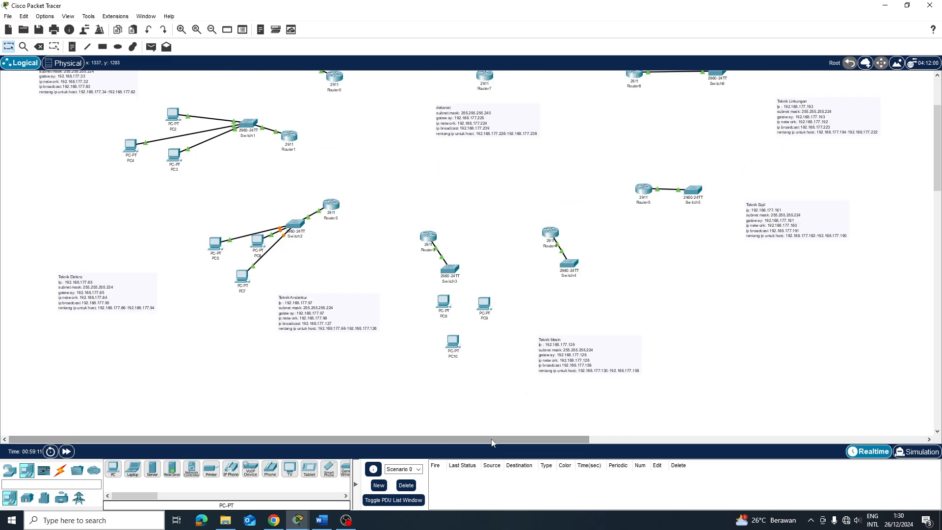
{"action": "left_click_drag", "start_coordinate": [491, 440], "coordinate": [558, 440]}
{"action": "scroll", "coordinate": [442, 366], "scroll_direction": "up", "scroll_amount": 1}
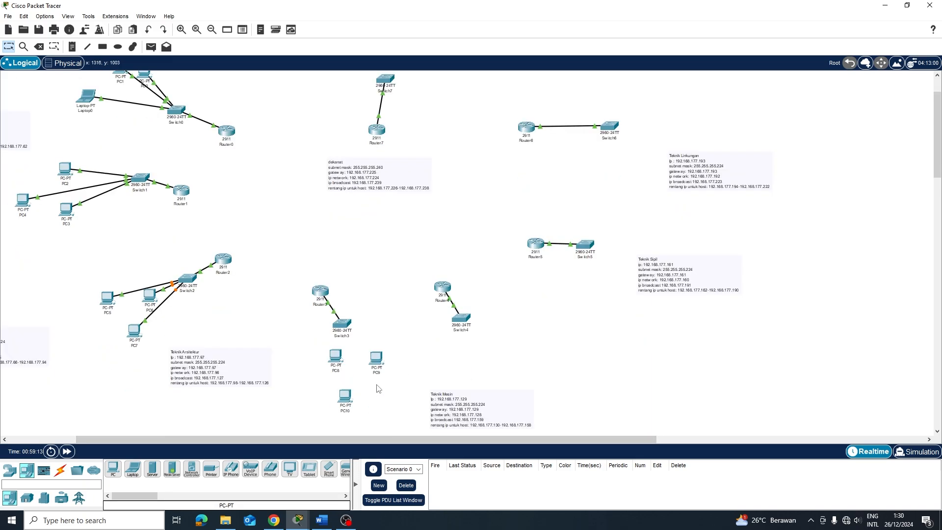
{"action": "left_click_drag", "start_coordinate": [337, 354], "coordinate": [378, 386]}
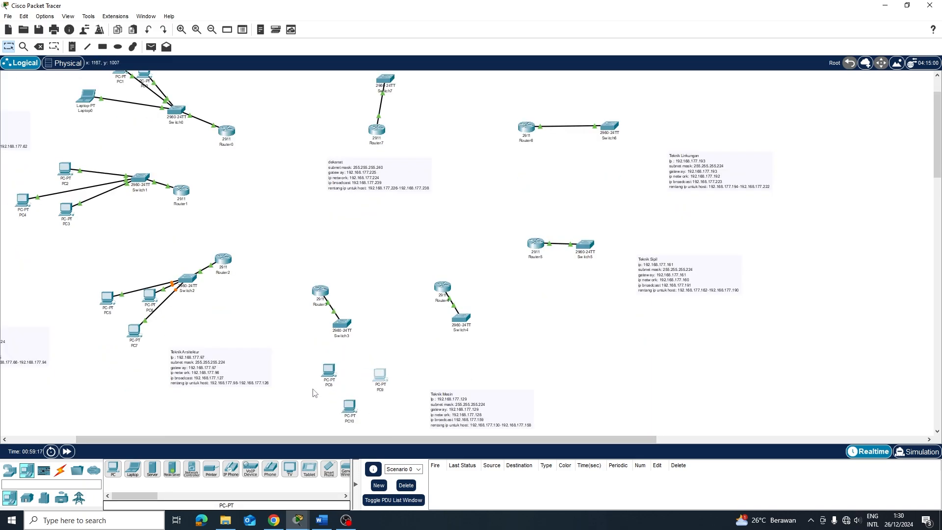
Cable PC8 and PC9 to Switch3 with copper straight-through, PC9 on FastEthernet0/3
{"action": "left_click", "coordinate": [60, 470]}
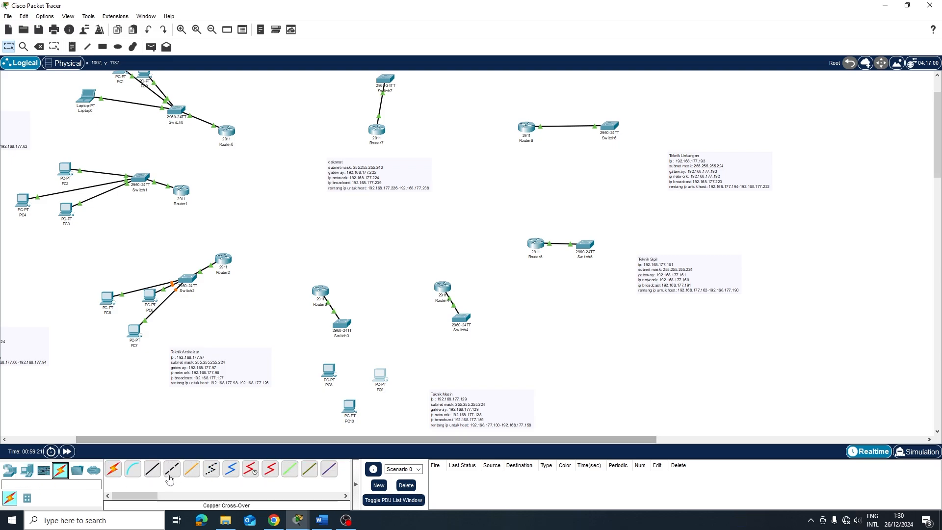
{"action": "left_click", "coordinate": [152, 468]}
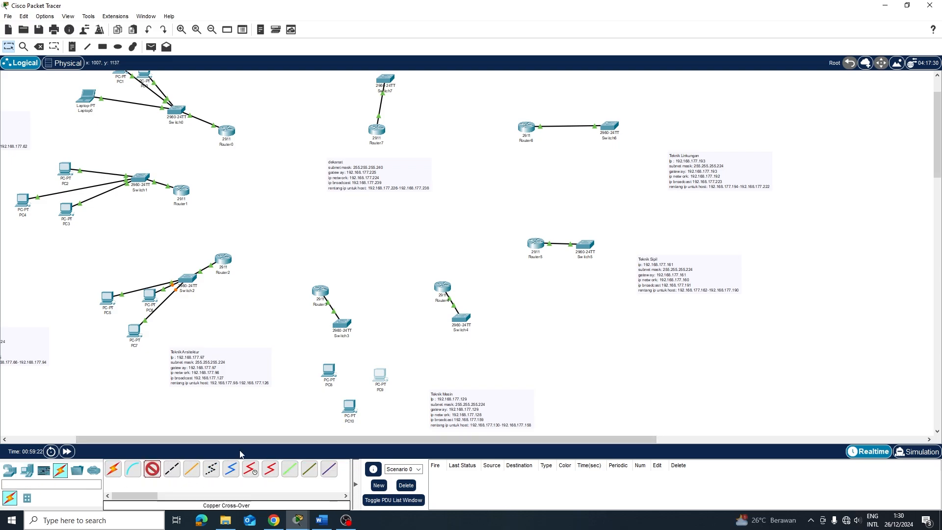
{"action": "left_click", "coordinate": [329, 372]}
{"action": "left_click", "coordinate": [376, 417]}
{"action": "left_click", "coordinate": [342, 324]}
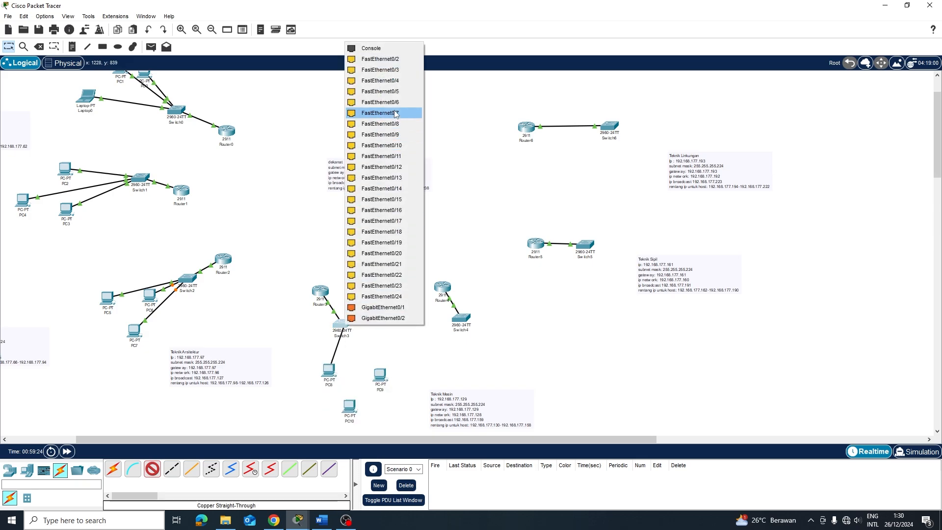
{"action": "left_click", "coordinate": [381, 92]}
{"action": "left_click", "coordinate": [153, 469]}
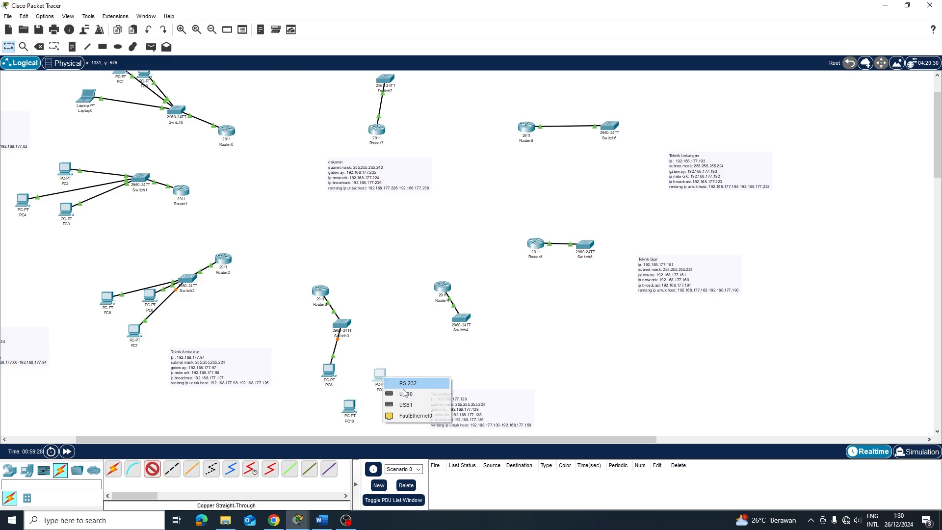
{"action": "left_click", "coordinate": [412, 415]}
{"action": "left_click", "coordinate": [341, 325]}
{"action": "left_click", "coordinate": [401, 80]}
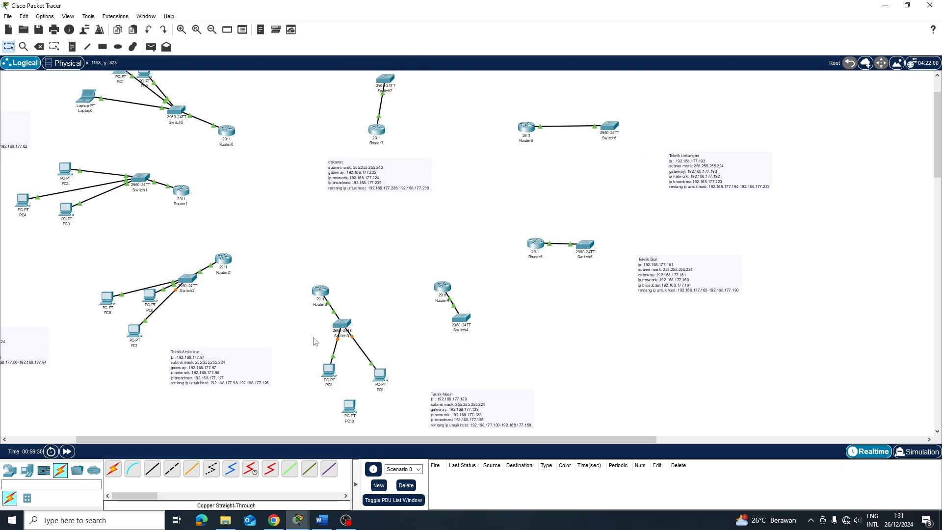
Link PC10's FastEthernet0 to Switch3 FastEthernet0/2, dismissing the connection errors along the way
{"action": "left_click", "coordinate": [340, 412]}
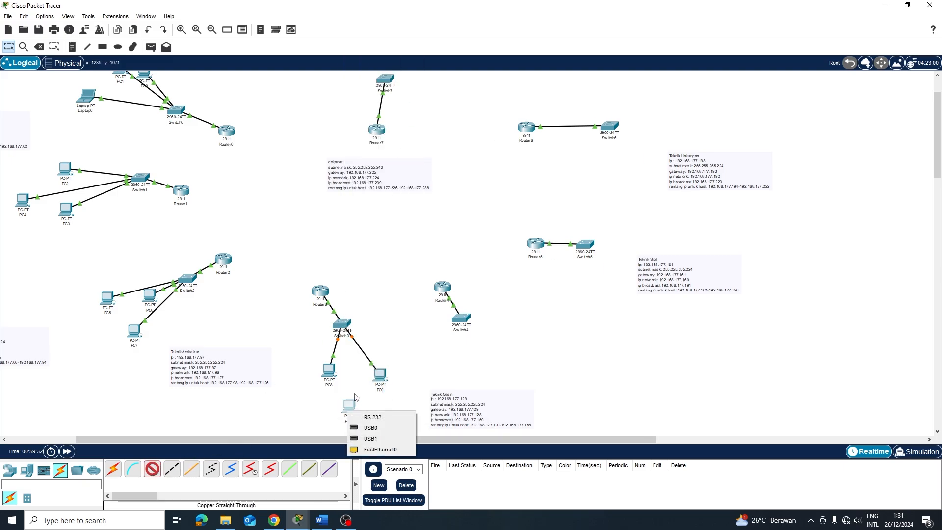
{"action": "left_click", "coordinate": [378, 451]}
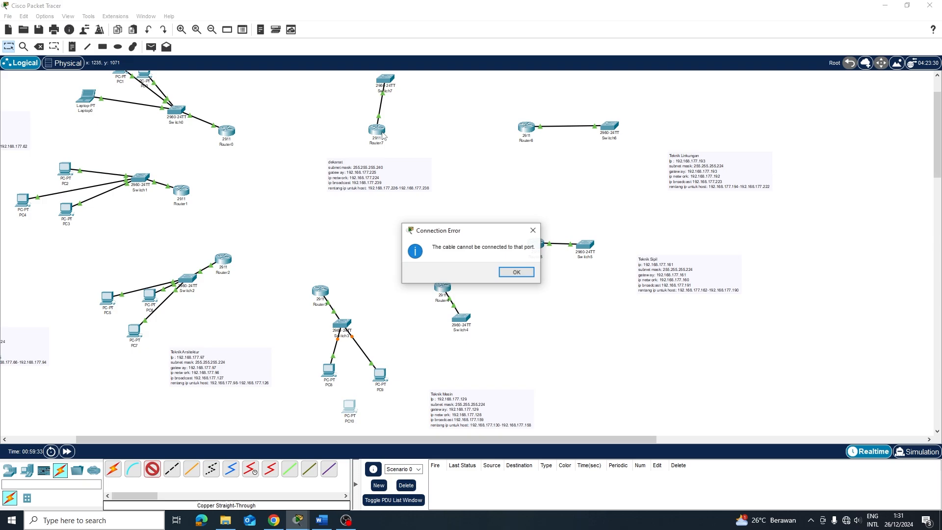
{"action": "left_click", "coordinate": [516, 272]}
{"action": "left_click", "coordinate": [351, 407]}
{"action": "left_click", "coordinate": [395, 443]}
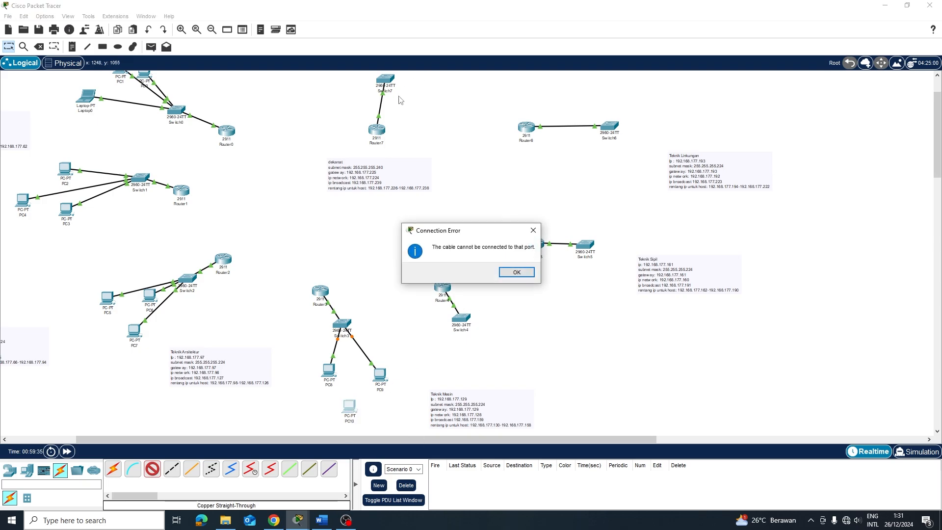
{"action": "left_click", "coordinate": [516, 272]}
{"action": "left_click", "coordinate": [350, 408]}
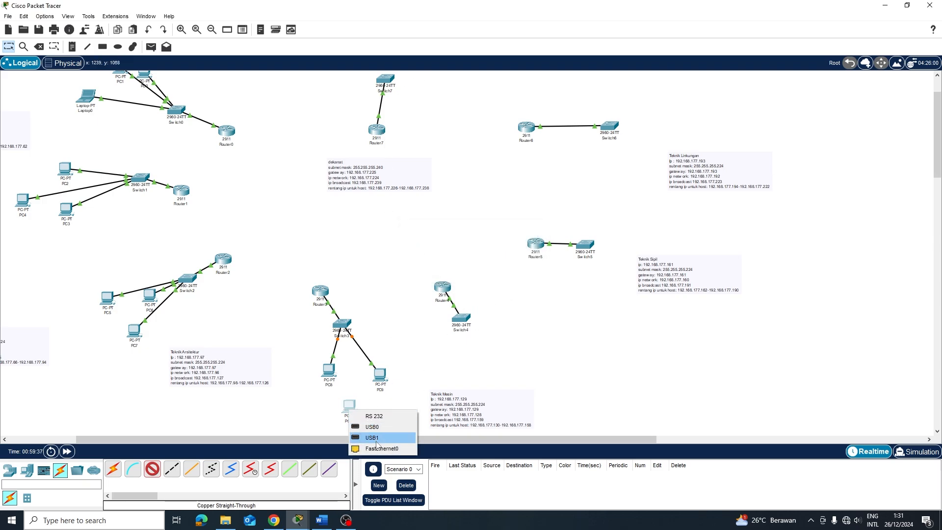
{"action": "left_click", "coordinate": [377, 443]}
{"action": "left_click", "coordinate": [342, 325]}
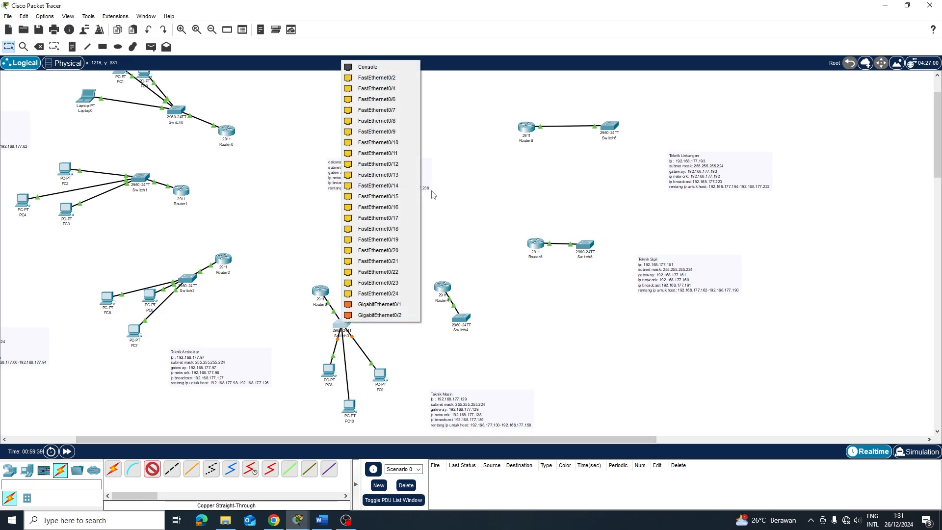
{"action": "left_click", "coordinate": [384, 77]}
{"action": "left_click", "coordinate": [152, 469]}
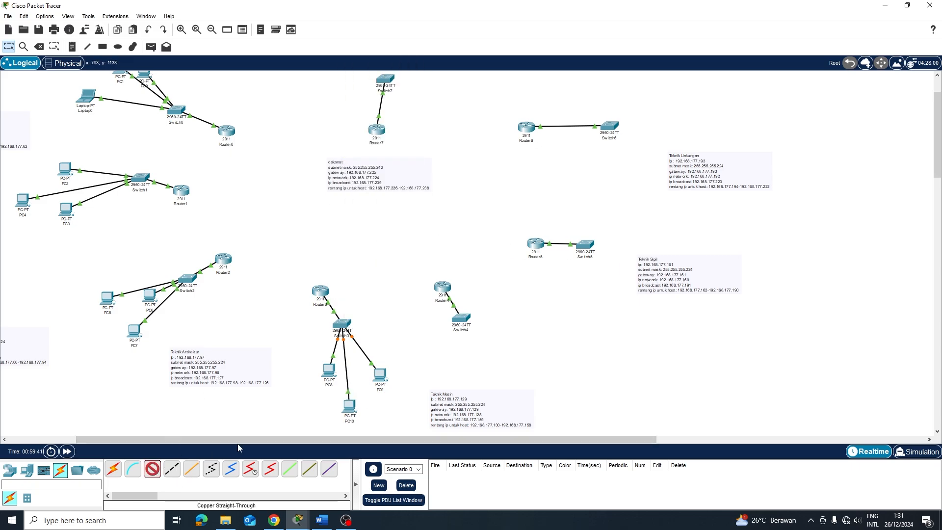
Place PC11, PC12 and PC13 beside Switch4 and move the Teknik Mesin note out of the way
{"action": "left_click", "coordinate": [28, 472]}
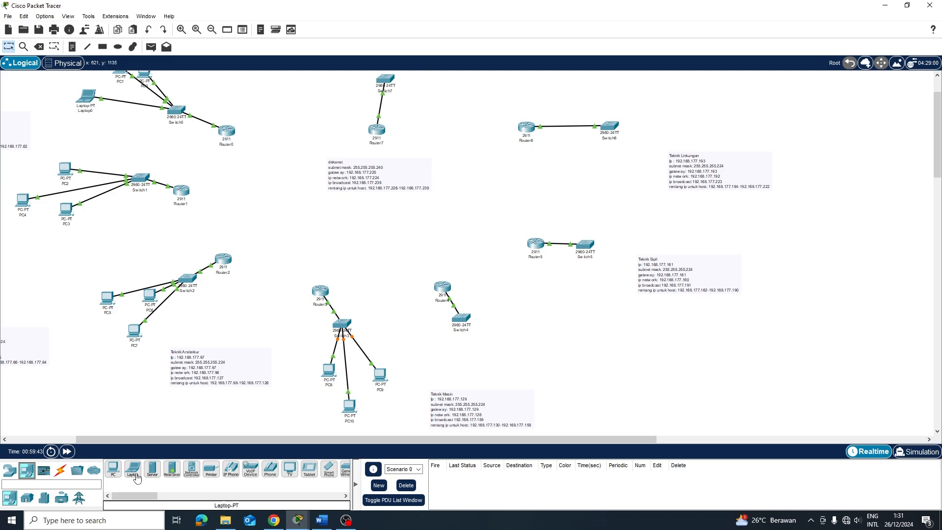
{"action": "left_click", "coordinate": [113, 469]}
{"action": "left_click", "coordinate": [515, 332]}
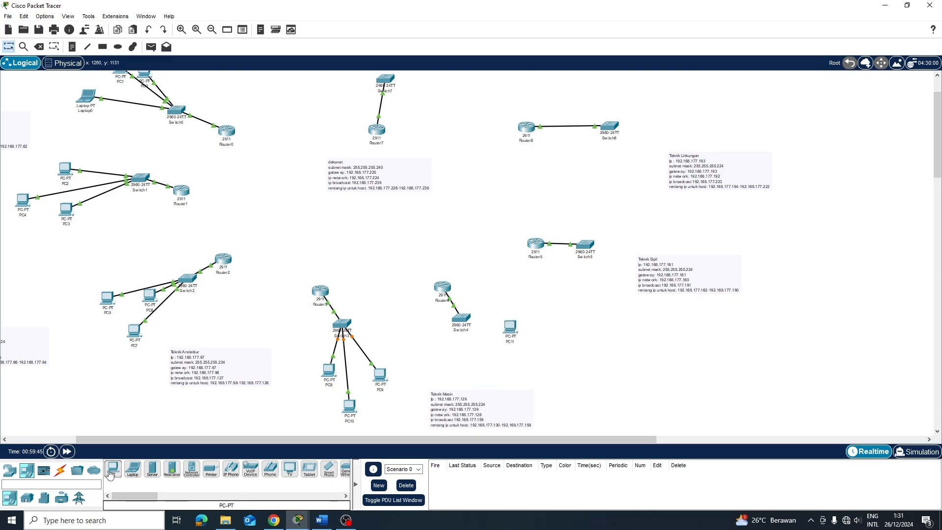
{"action": "left_click", "coordinate": [485, 350]}
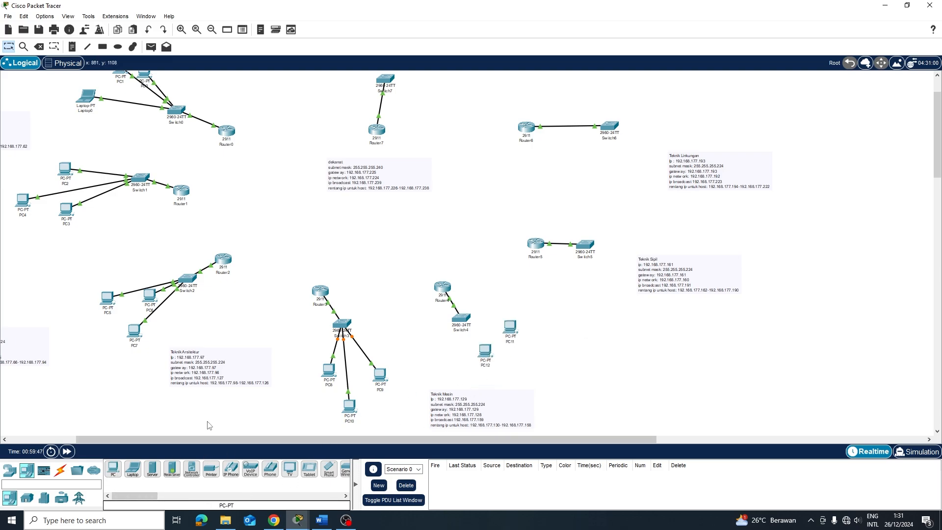
{"action": "left_click", "coordinate": [119, 473]}
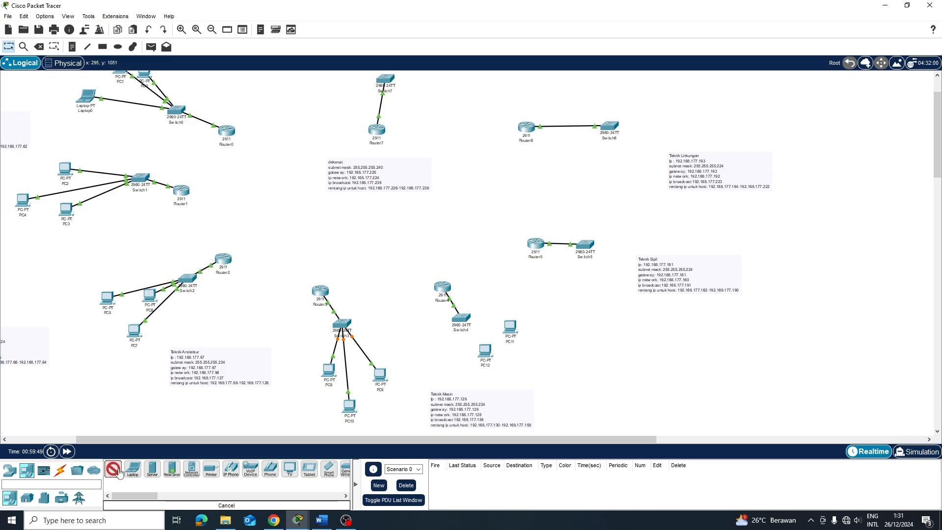
{"action": "left_click", "coordinate": [529, 363]}
{"action": "scroll", "coordinate": [559, 346], "scroll_direction": "down", "scroll_amount": 3}
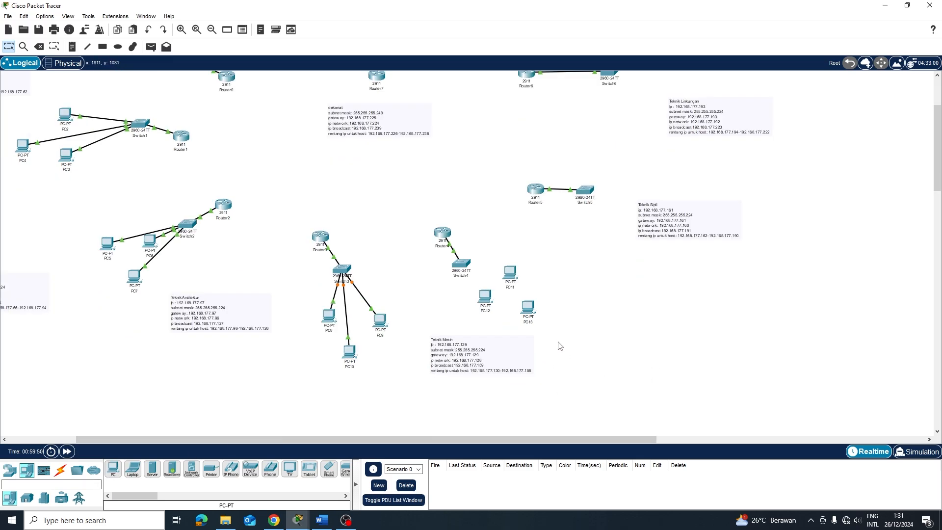
{"action": "left_click_drag", "start_coordinate": [465, 298], "coordinate": [432, 333]}
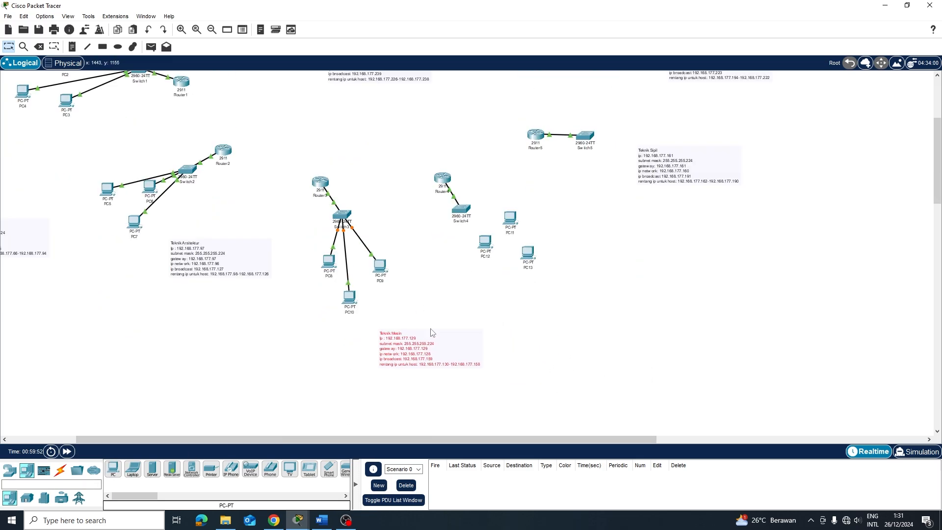
{"action": "left_click_drag", "start_coordinate": [486, 215], "coordinate": [578, 321]}
{"action": "left_click_drag", "start_coordinate": [533, 262], "coordinate": [543, 272]}
{"action": "left_click", "coordinate": [369, 383]}
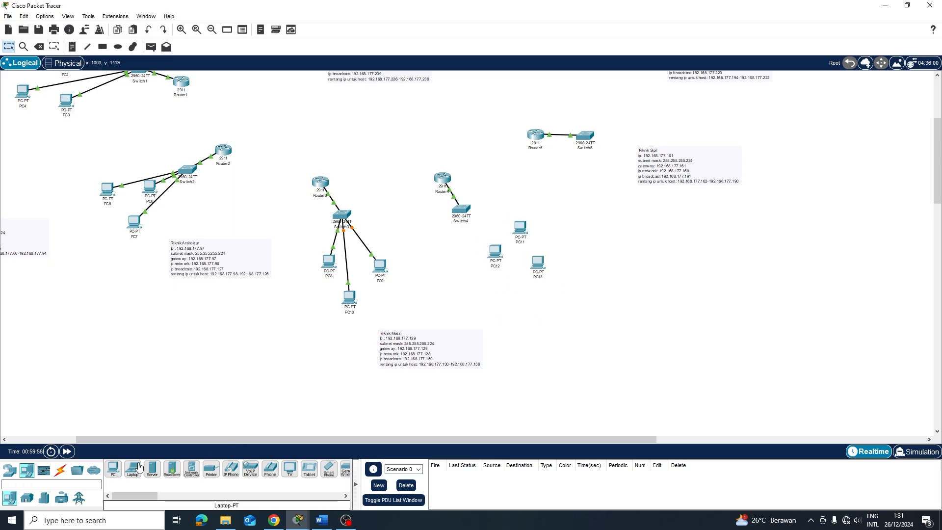
Cable PC11 and PC12 FastEthernet0 to Switch4 with copper straight-through
{"action": "left_click", "coordinate": [60, 470]}
{"action": "left_click", "coordinate": [152, 469]}
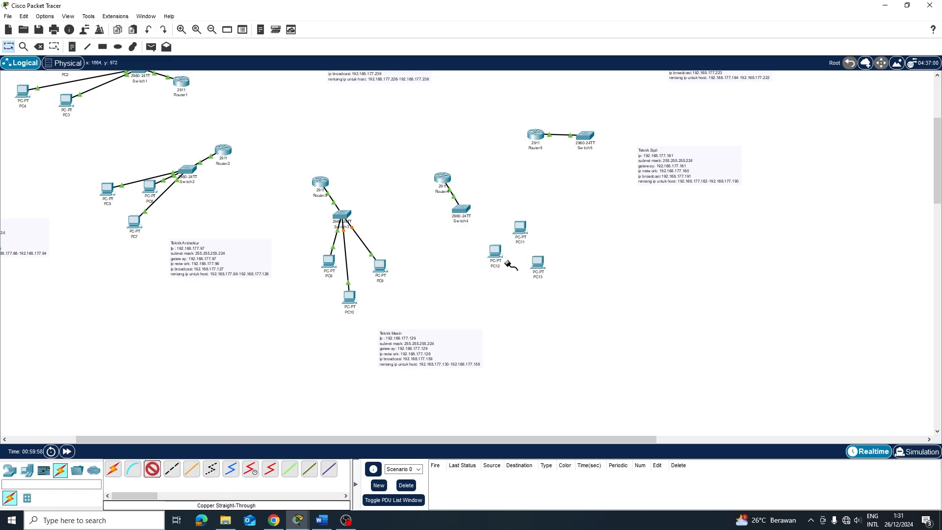
{"action": "left_click", "coordinate": [521, 227]}
{"action": "left_click", "coordinate": [554, 263]}
{"action": "left_click", "coordinate": [459, 208]}
{"action": "left_click", "coordinate": [486, 226]}
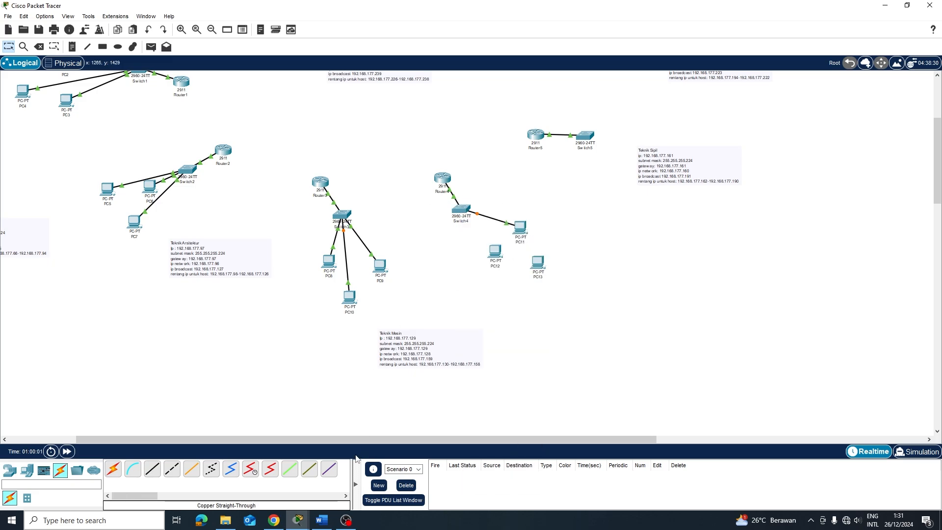
{"action": "left_click", "coordinate": [152, 470]}
{"action": "left_click", "coordinate": [501, 255]}
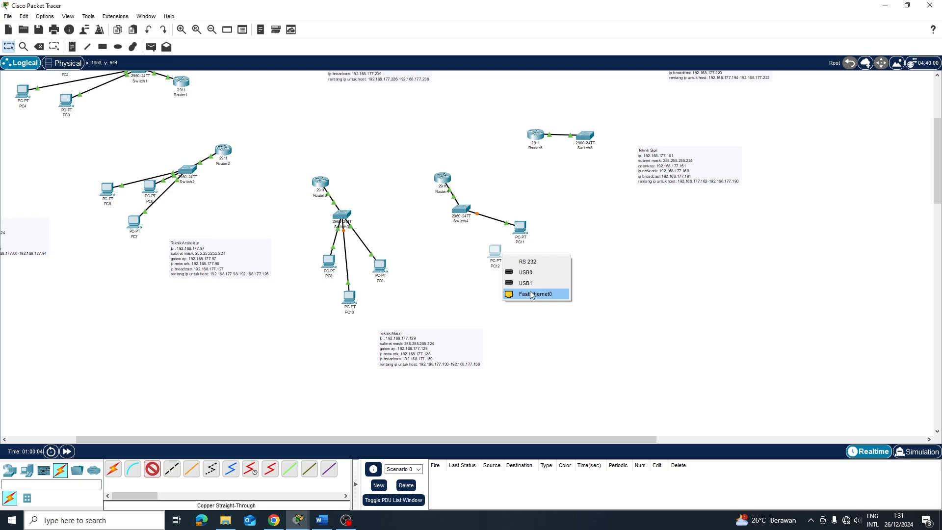
{"action": "left_click", "coordinate": [535, 292]}
{"action": "left_click", "coordinate": [465, 212]}
{"action": "left_click", "coordinate": [491, 240]}
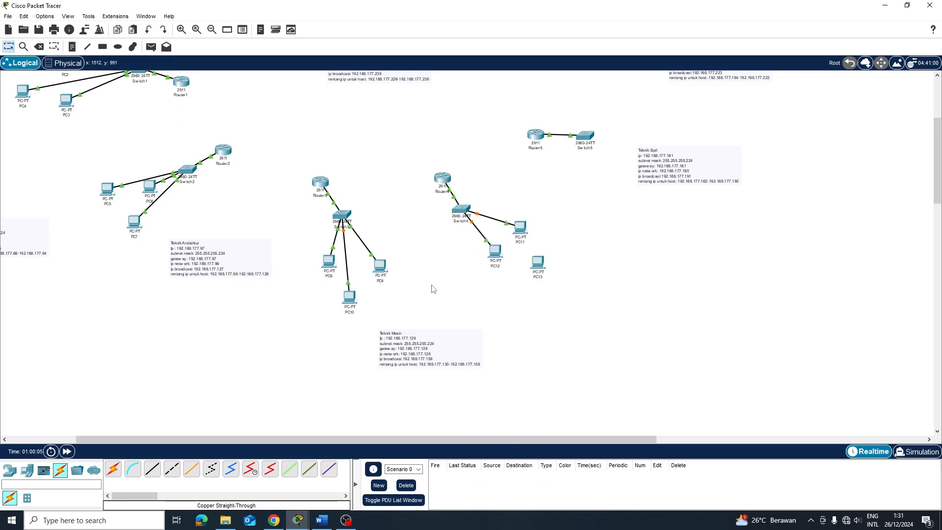
Cable PC13's FastEthernet0 to Switch4 with copper straight-through
{"action": "left_click", "coordinate": [152, 469]}
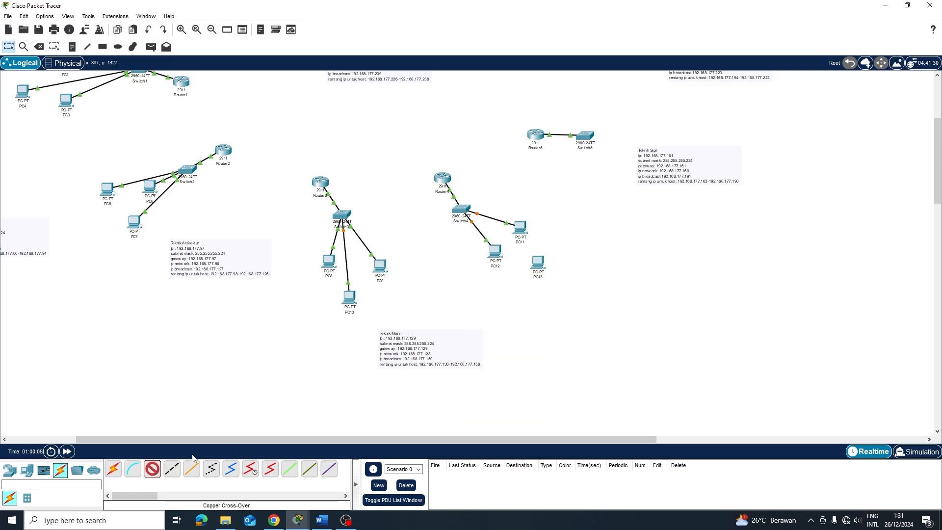
{"action": "left_click", "coordinate": [540, 265]}
{"action": "left_click", "coordinate": [584, 305]}
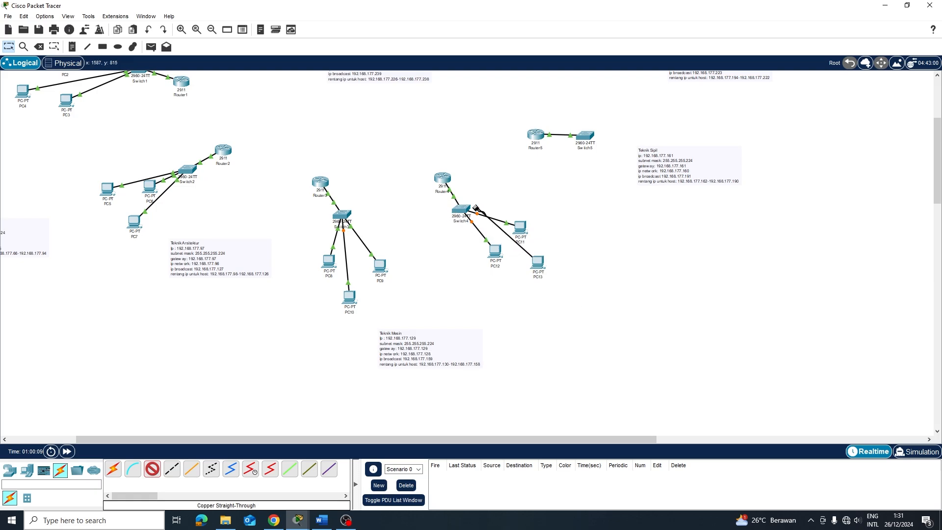
{"action": "left_click", "coordinate": [471, 209]}
{"action": "left_click", "coordinate": [490, 225]}
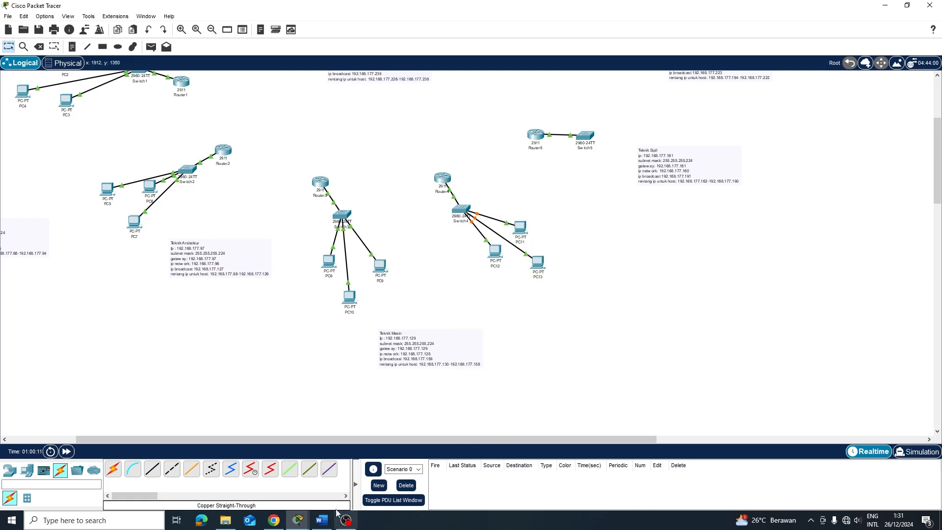
{"action": "scroll", "coordinate": [412, 358], "scroll_direction": "up", "scroll_amount": 3}
{"action": "left_click", "coordinate": [152, 469]}
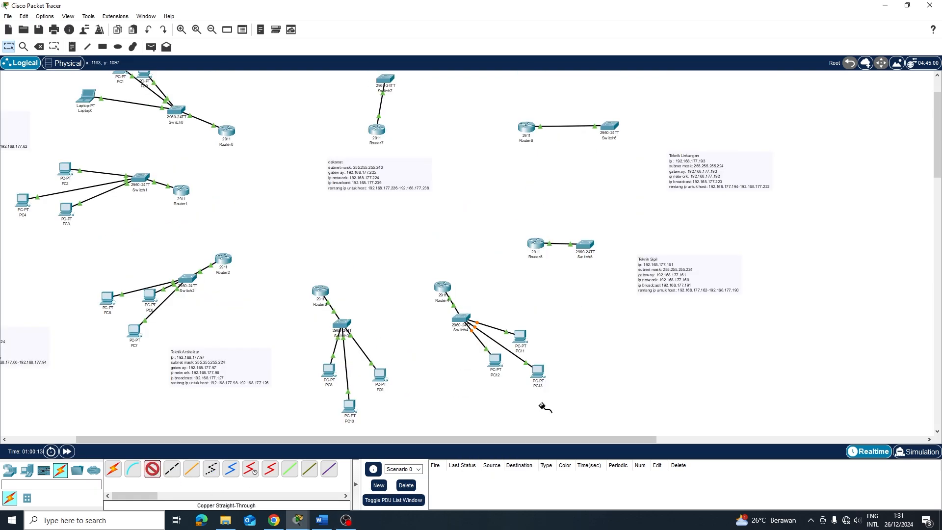
{"action": "left_click", "coordinate": [26, 470]}
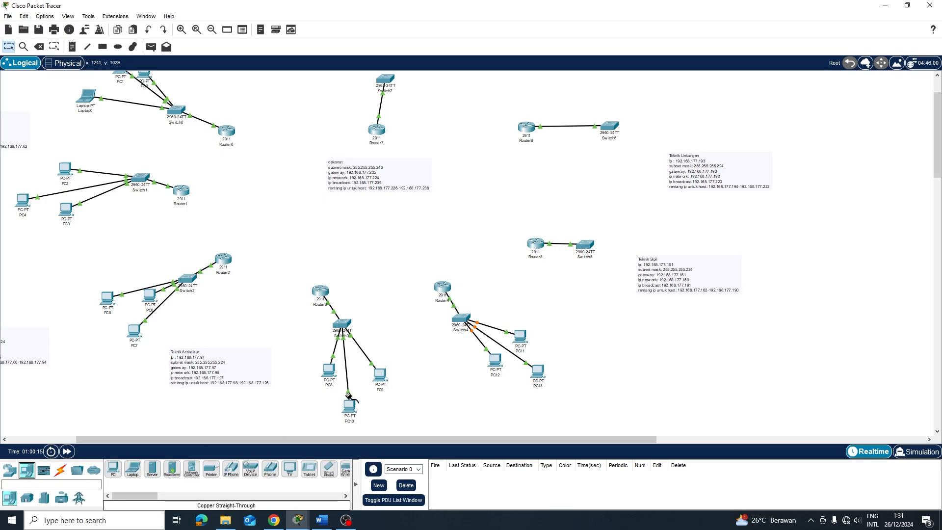
{"action": "left_click", "coordinate": [113, 468]}
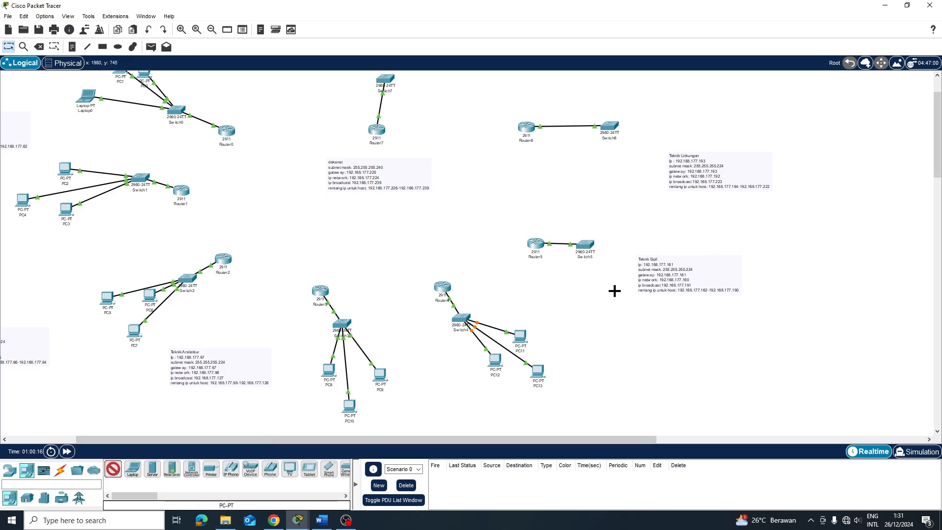
Drop PC14, PC15 and PC16 right of Switch5, then shift PC16 and the Teknik Sipil note right
{"action": "left_click", "coordinate": [587, 294]}
{"action": "left_click", "coordinate": [113, 469]}
{"action": "left_click", "coordinate": [601, 270]}
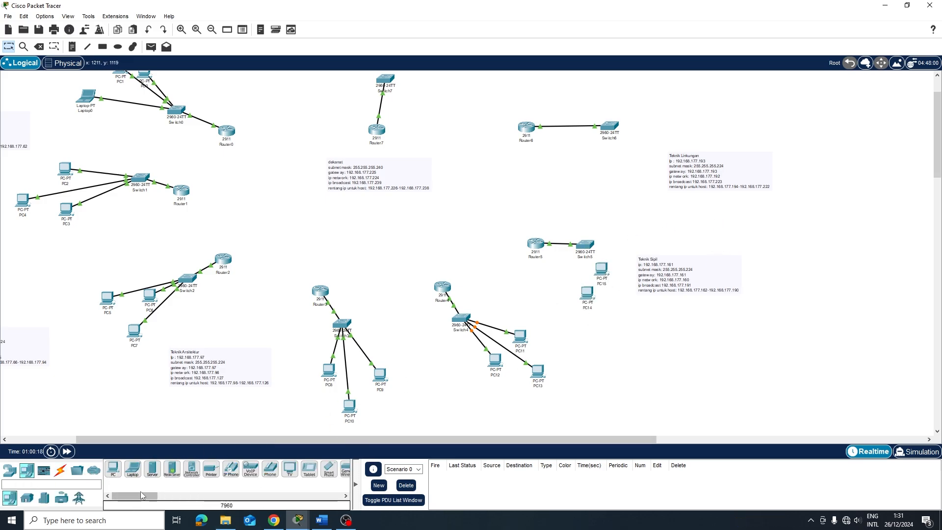
{"action": "left_click", "coordinate": [112, 468]}
{"action": "left_click", "coordinate": [625, 242]}
{"action": "left_click_drag", "start_coordinate": [685, 273], "coordinate": [766, 295]}
{"action": "left_click_drag", "start_coordinate": [633, 252], "coordinate": [643, 275]}
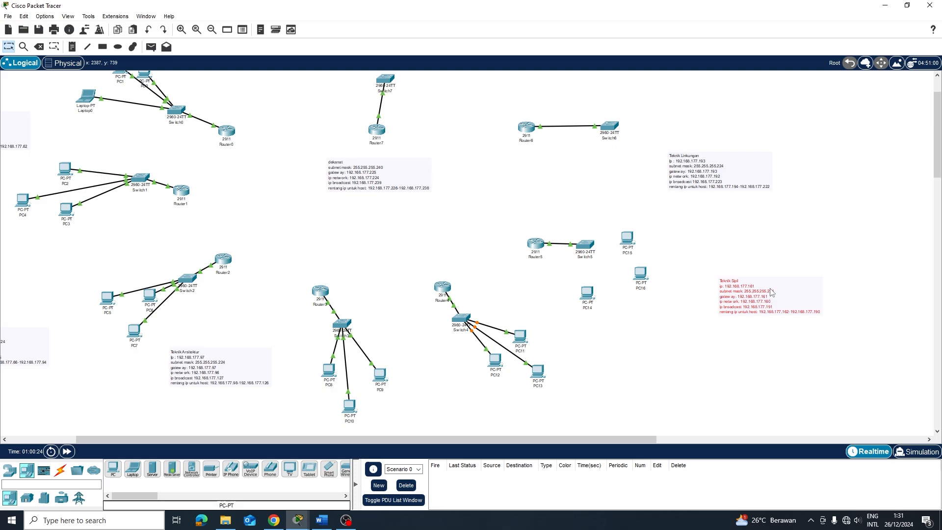
{"action": "left_click_drag", "start_coordinate": [733, 287], "coordinate": [712, 285]}
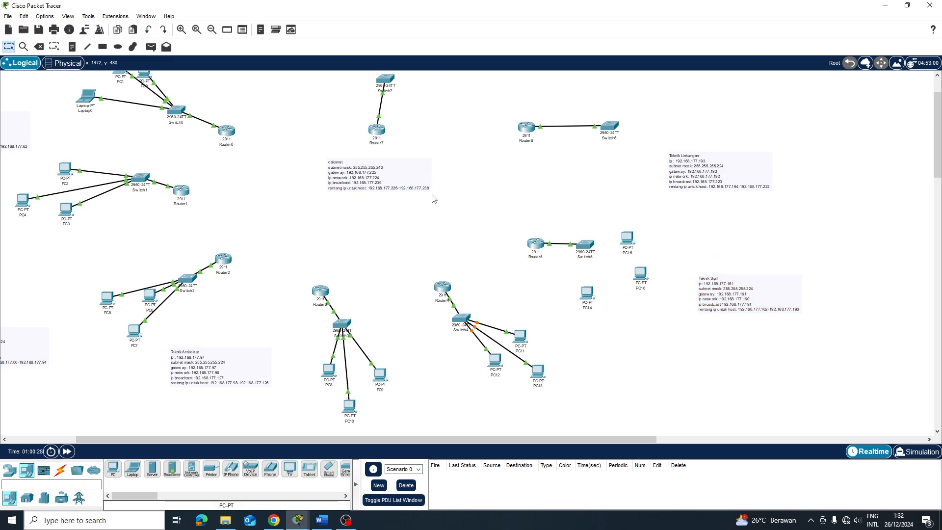
Cable PC15 and PC16 FastEthernet0 to Switch5 with copper straight-through
{"action": "left_click", "coordinate": [60, 470]}
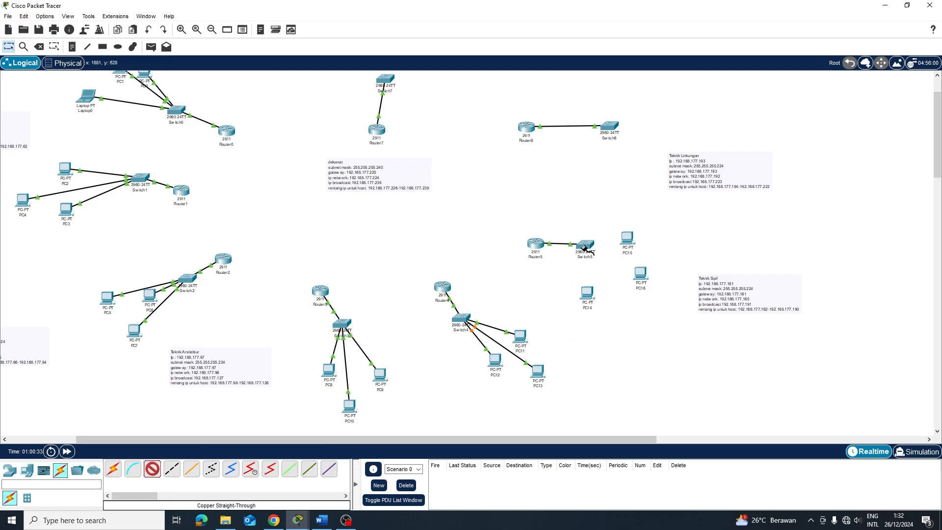
{"action": "left_click", "coordinate": [584, 248]}
{"action": "left_click", "coordinate": [619, 17]}
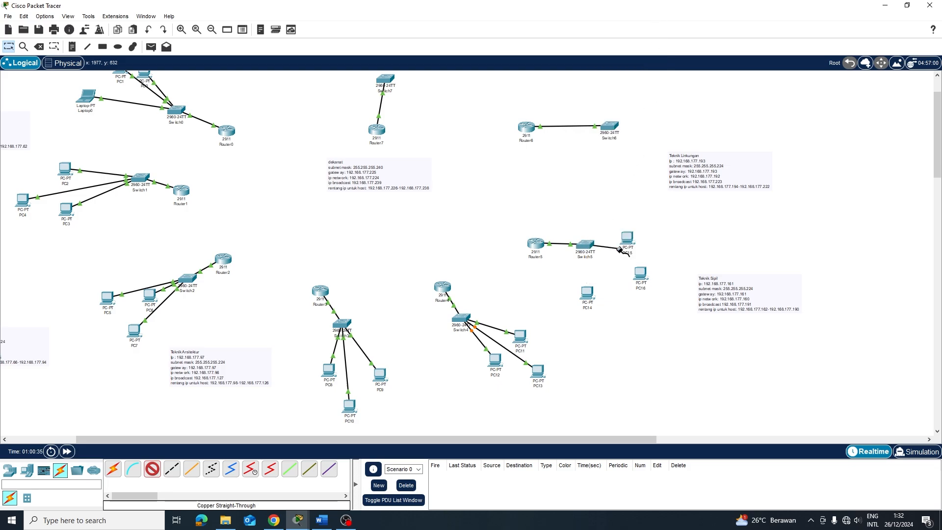
{"action": "left_click", "coordinate": [623, 248]}
{"action": "left_click", "coordinate": [652, 269]}
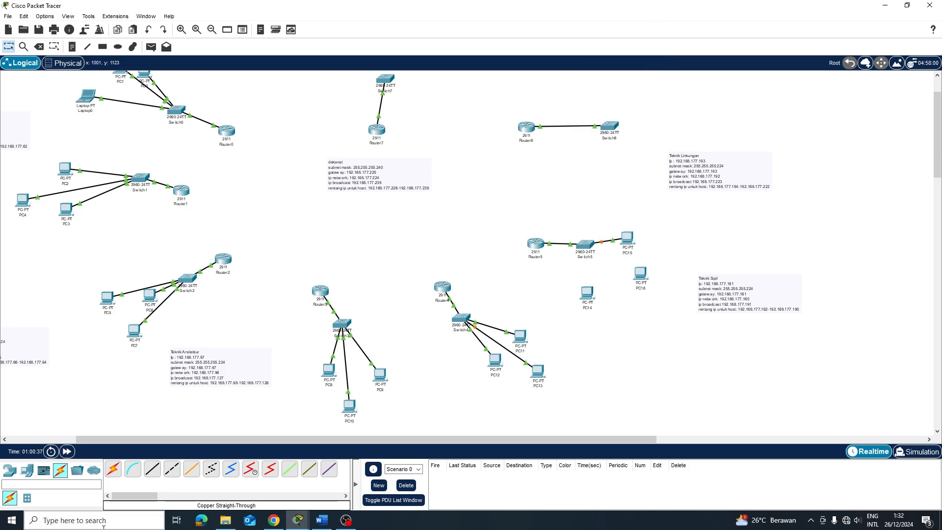
{"action": "left_click", "coordinate": [152, 468]}
{"action": "left_click", "coordinate": [584, 243]}
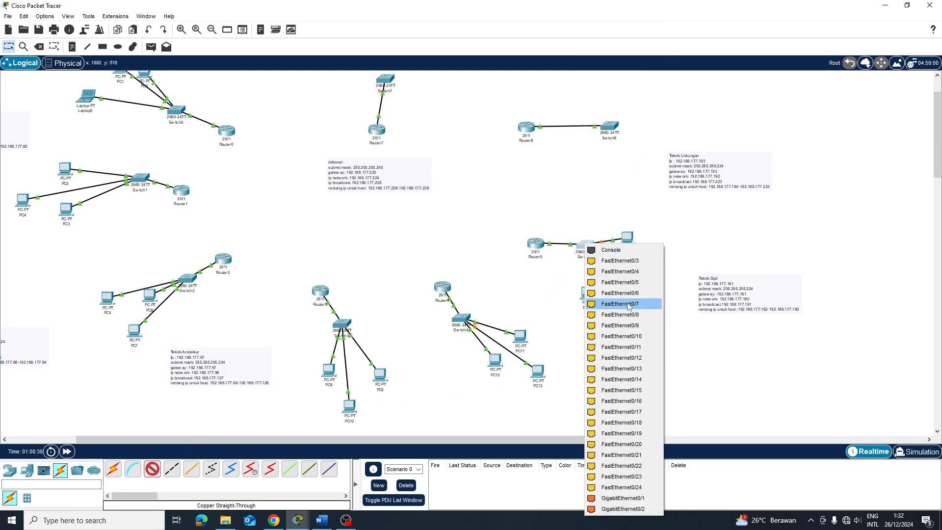
{"action": "left_click", "coordinate": [603, 261]}
{"action": "left_click", "coordinate": [639, 274]}
{"action": "left_click", "coordinate": [670, 314]}
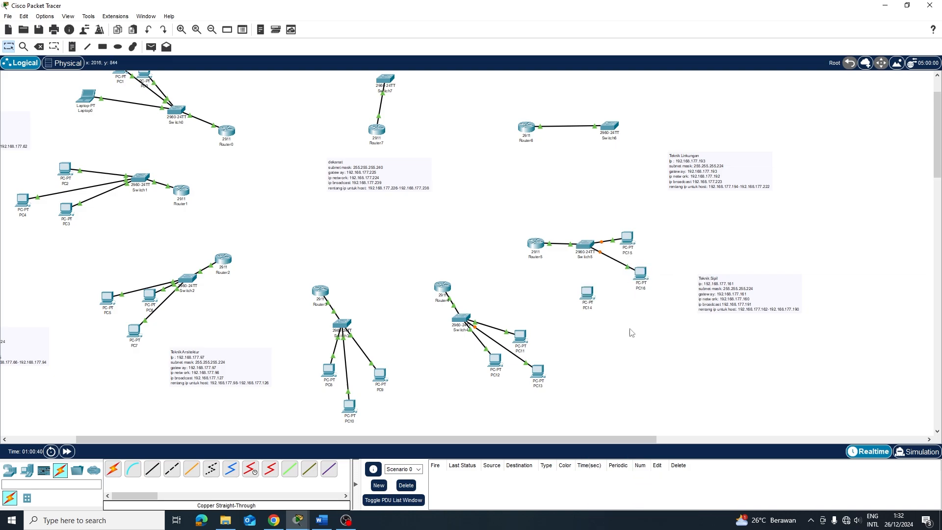
Cable PC14's FastEthernet0 to a Switch5 port with copper straight-through
{"action": "left_click", "coordinate": [582, 246]}
{"action": "left_click", "coordinate": [613, 260]}
{"action": "left_click", "coordinate": [587, 293]}
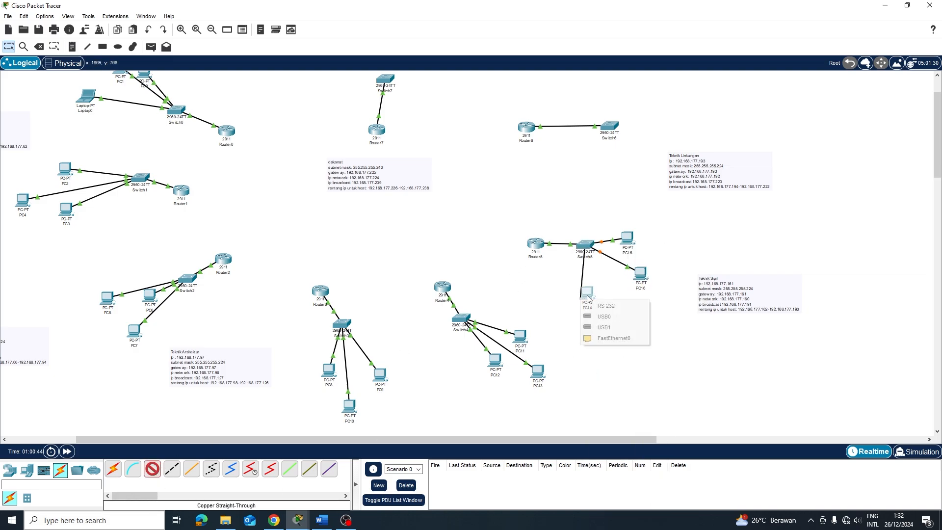
{"action": "left_click", "coordinate": [614, 339]}
{"action": "scroll", "coordinate": [602, 341], "scroll_direction": "up", "scroll_amount": 3}
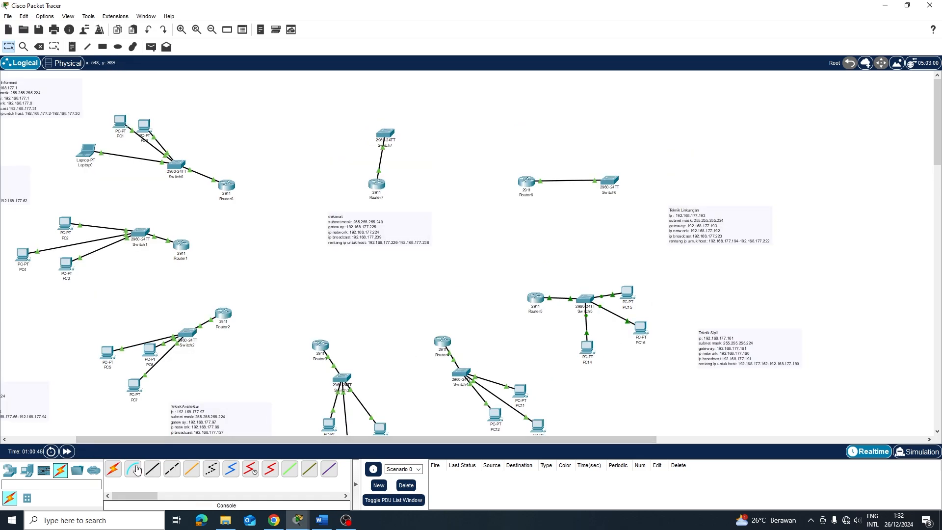
{"action": "left_click", "coordinate": [152, 469]}
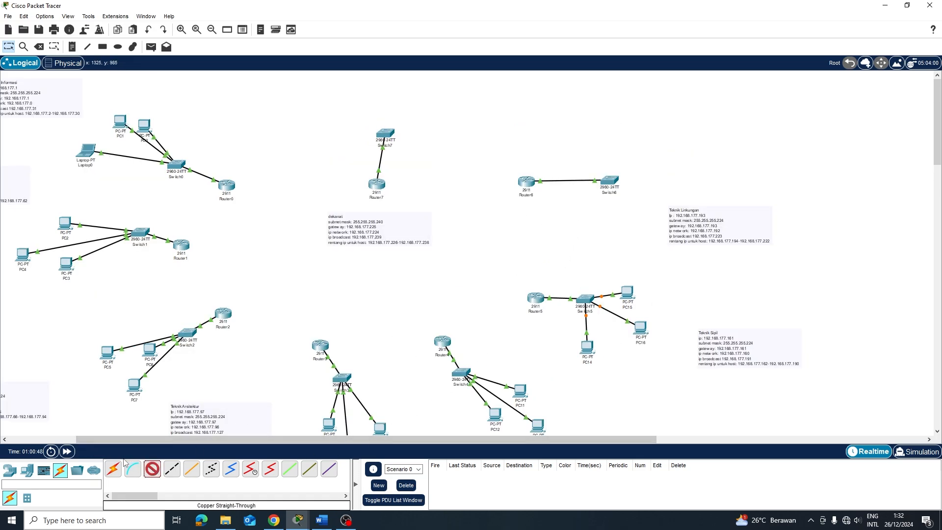
Place three generic PCs, PC17, PC18 and PC19, around Switch6
{"action": "left_click", "coordinate": [9, 470]}
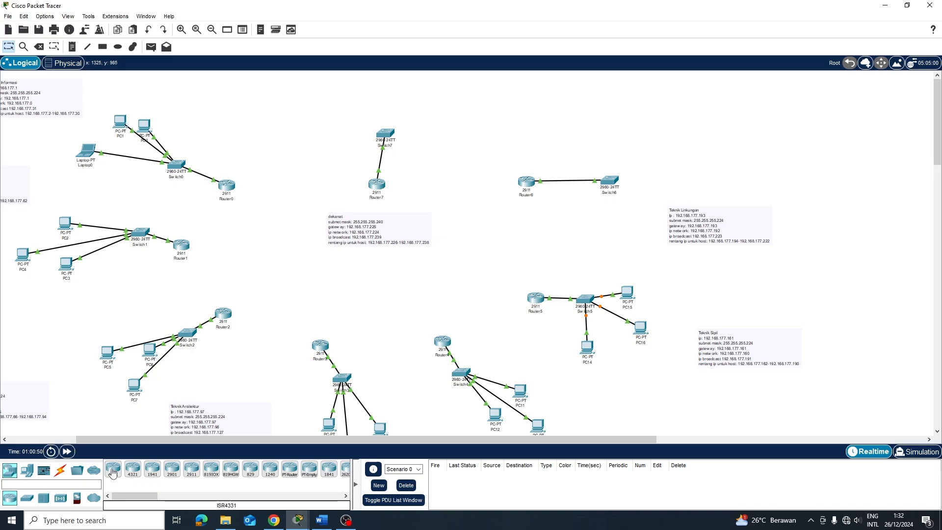
{"action": "left_click", "coordinate": [27, 470]}
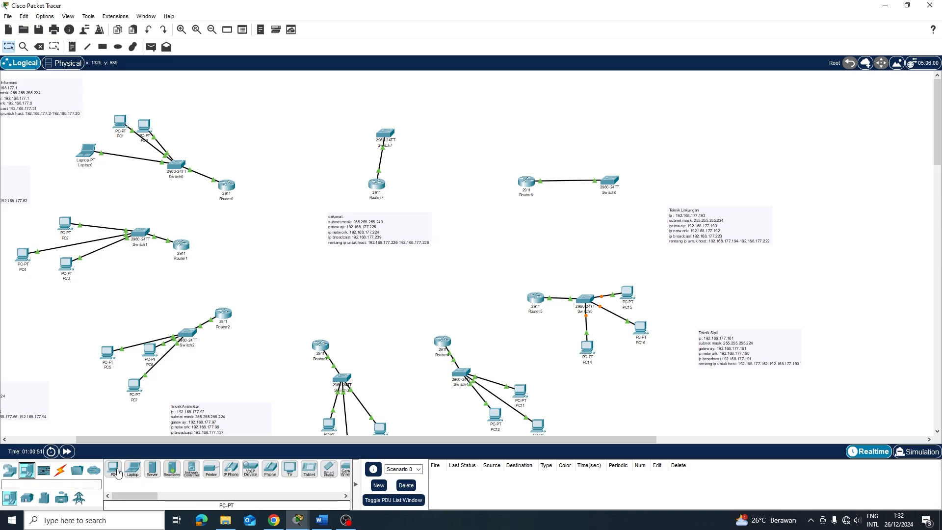
{"action": "left_click", "coordinate": [114, 470]}
{"action": "left_click", "coordinate": [625, 205]}
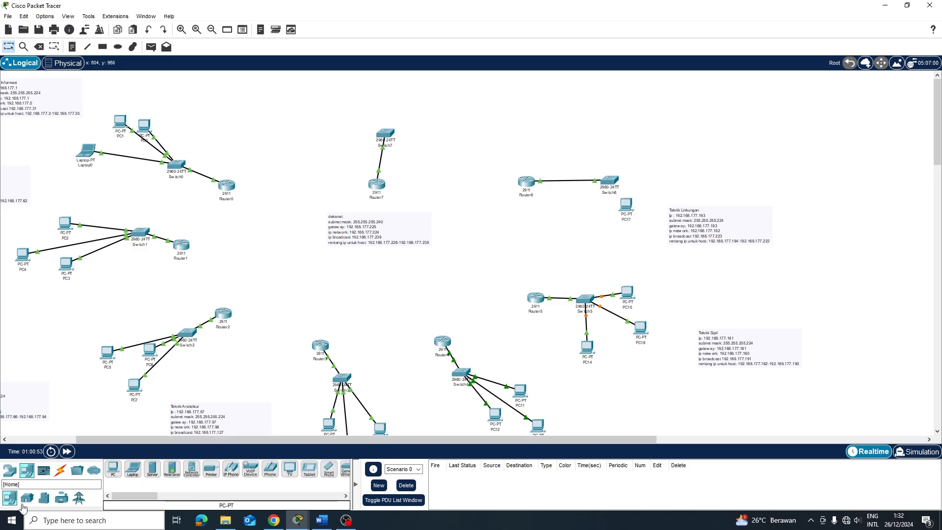
{"action": "left_click", "coordinate": [114, 470]}
{"action": "left_click", "coordinate": [644, 190]}
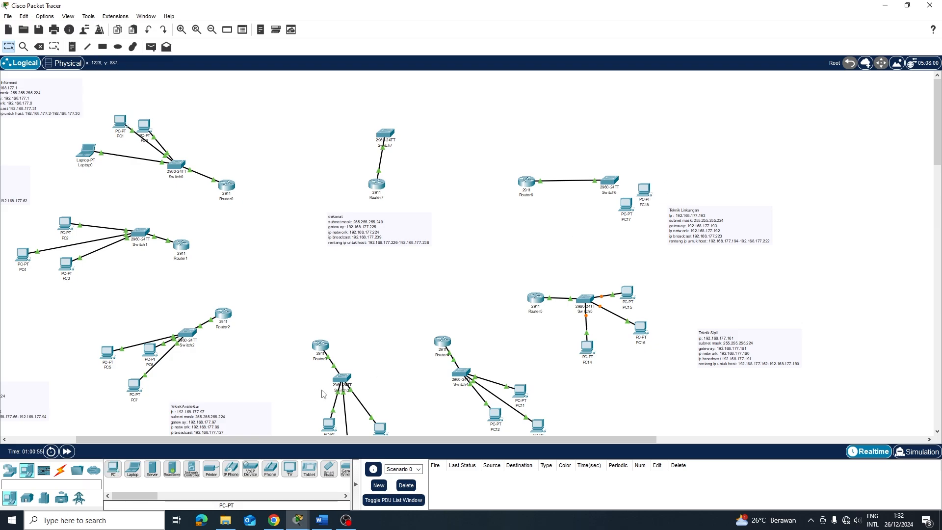
{"action": "left_click", "coordinate": [114, 470]}
{"action": "left_click", "coordinate": [645, 158]}
Arrange PC17 below-right, PC18 right and PC19 above Switch6
{"action": "left_click_drag", "start_coordinate": [647, 195], "coordinate": [722, 204]}
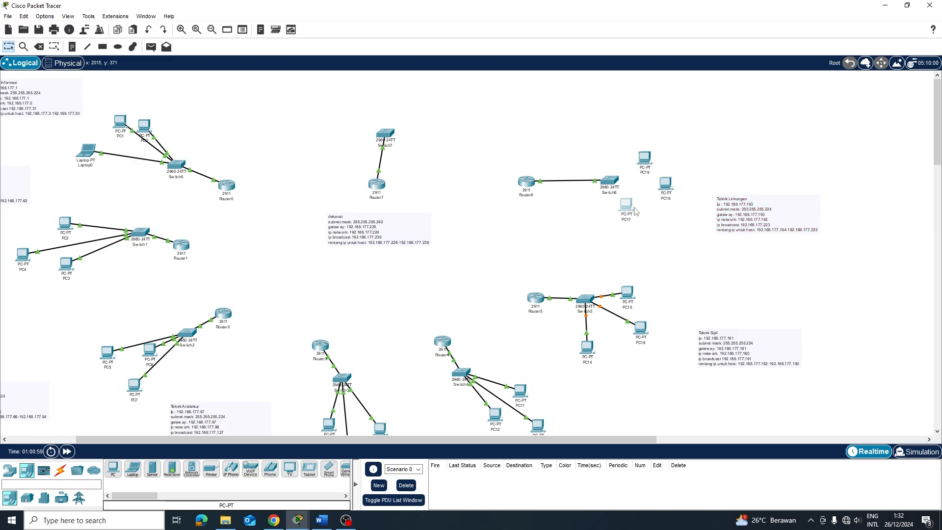
{"action": "left_click_drag", "start_coordinate": [635, 211], "coordinate": [649, 217]}
{"action": "left_click_drag", "start_coordinate": [668, 186], "coordinate": [654, 167]}
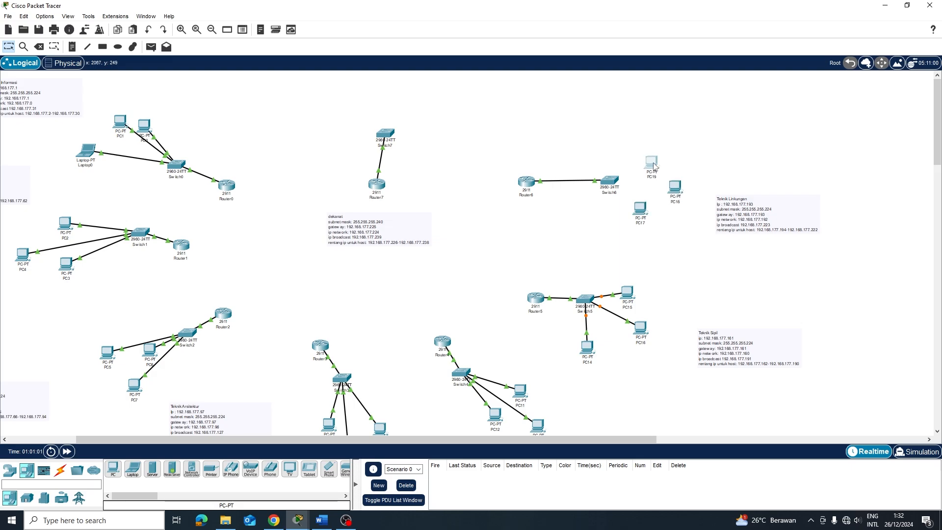
{"action": "left_click_drag", "start_coordinate": [674, 202], "coordinate": [682, 195]}
{"action": "left_click_drag", "start_coordinate": [653, 165], "coordinate": [659, 155]}
Cable PC19's FastEthernet0 to Switch6 with copper straight-through
{"action": "left_click", "coordinate": [59, 470]}
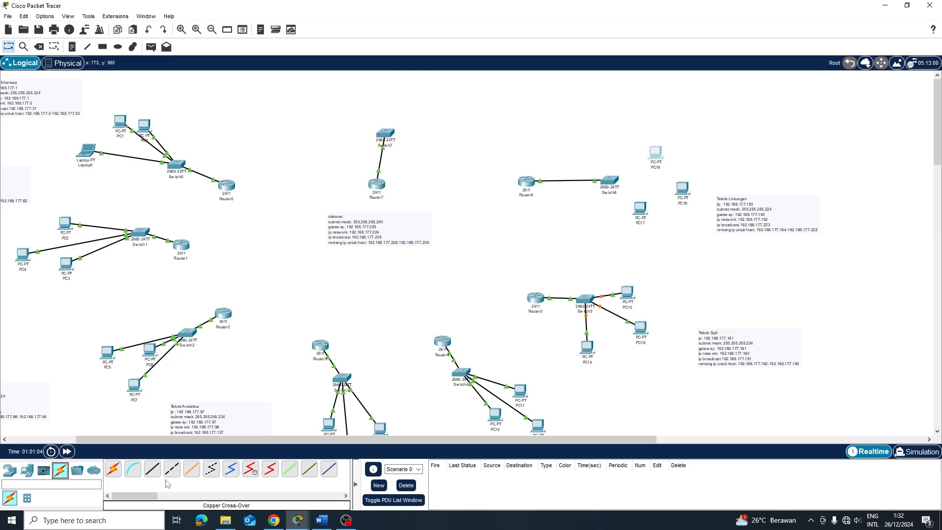
{"action": "left_click", "coordinate": [152, 469]}
{"action": "left_click", "coordinate": [618, 174]}
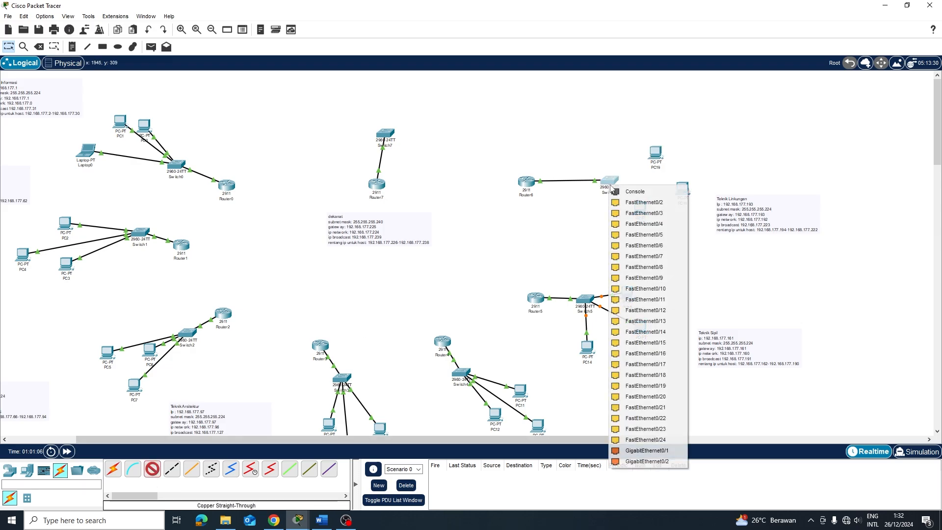
{"action": "left_click", "coordinate": [633, 202]}
{"action": "left_click", "coordinate": [656, 152]}
{"action": "left_click", "coordinate": [691, 189]}
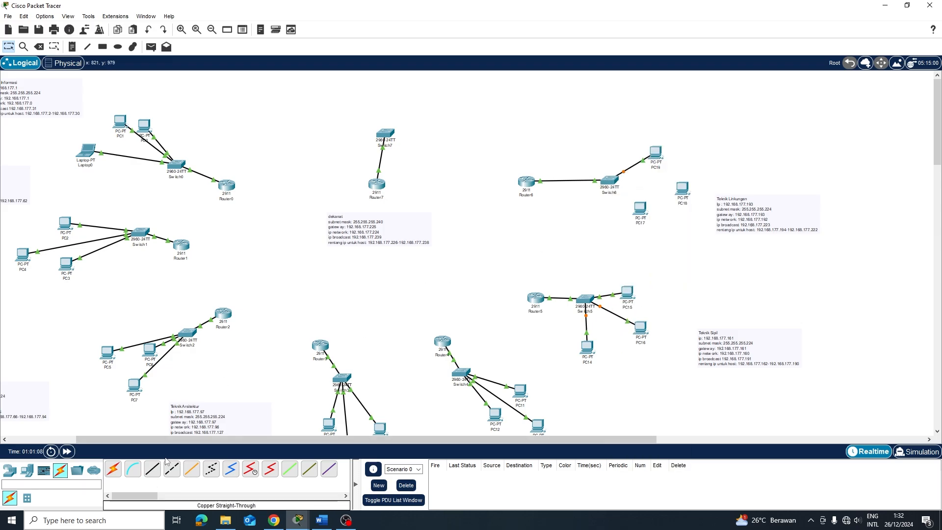
Cable PC18 and PC17 FastEthernet0 to Switch6 with copper straight-through
{"action": "left_click", "coordinate": [153, 466]}
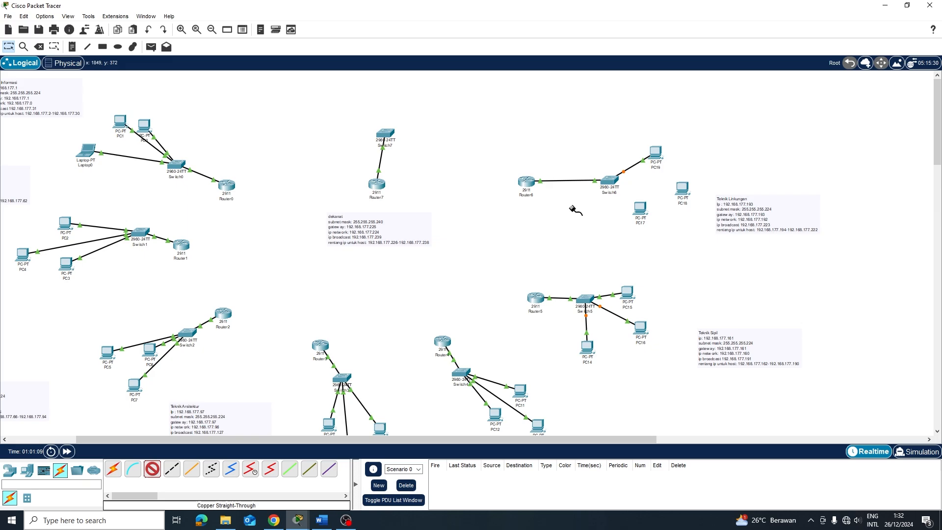
{"action": "left_click", "coordinate": [610, 181]}
{"action": "left_click", "coordinate": [638, 206]}
{"action": "left_click", "coordinate": [682, 190]}
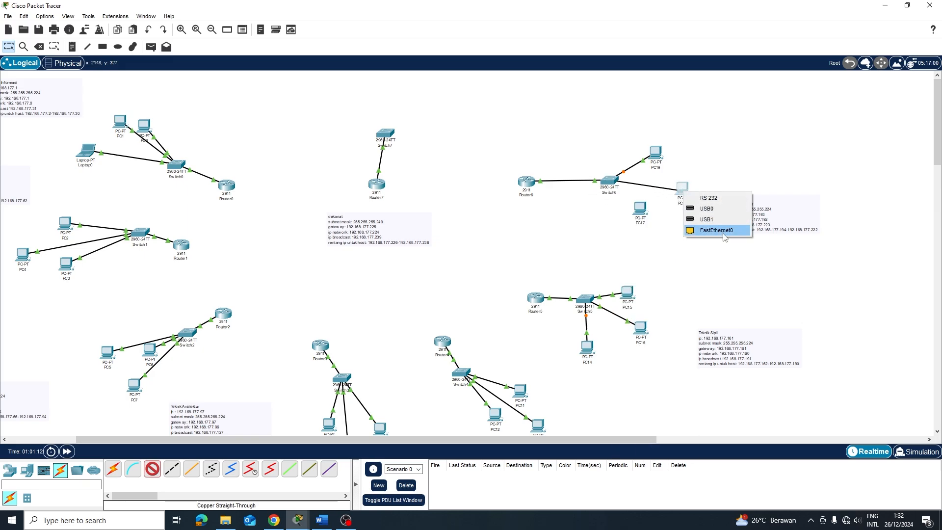
{"action": "left_click", "coordinate": [707, 231]}
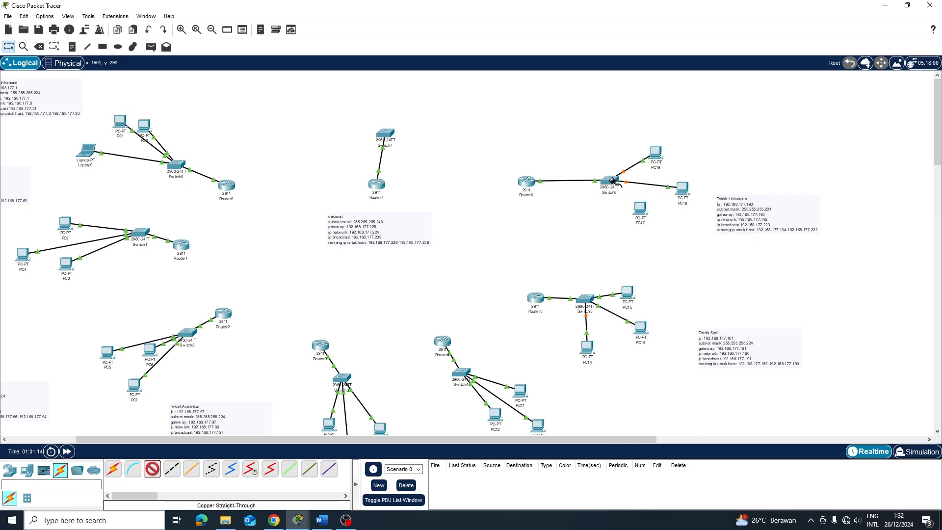
{"action": "left_click", "coordinate": [612, 180]}
{"action": "left_click", "coordinate": [655, 194]}
{"action": "left_click", "coordinate": [638, 207]}
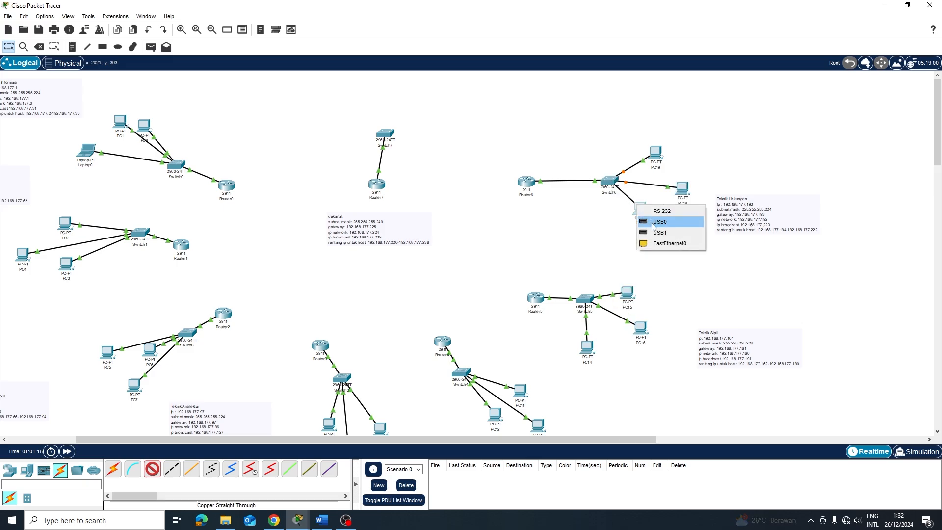
{"action": "left_click", "coordinate": [668, 243]}
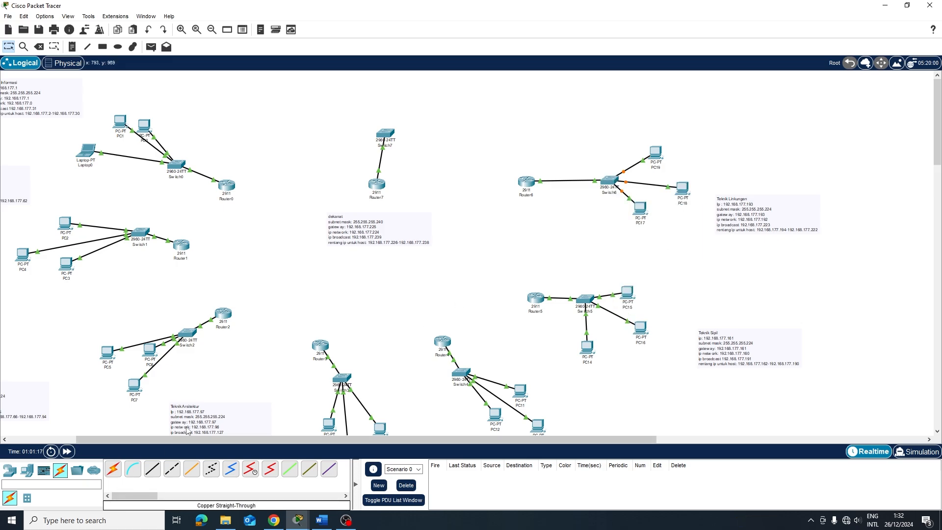
{"action": "scroll", "coordinate": [214, 412], "scroll_direction": "down", "scroll_amount": 3}
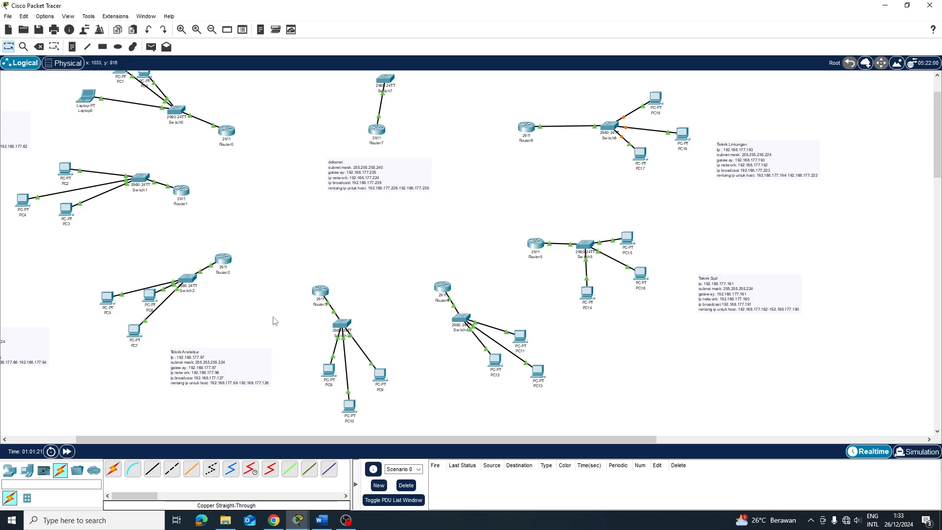
Place Laptop1, PC20, PC21 and Server0 near Switch7 and line them up above it
{"action": "scroll", "coordinate": [274, 321], "scroll_direction": "up", "scroll_amount": 3}
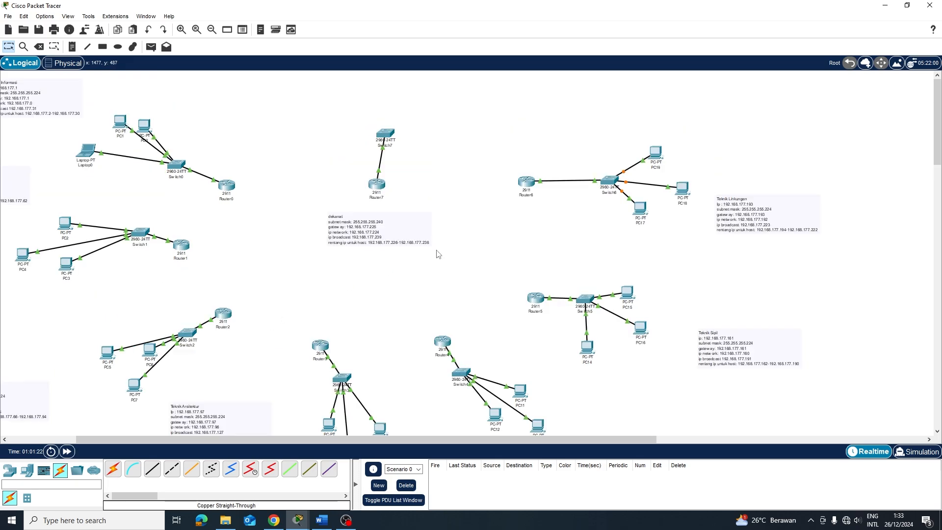
{"action": "left_click", "coordinate": [23, 475]}
{"action": "left_click", "coordinate": [131, 470]}
{"action": "left_click", "coordinate": [416, 129]}
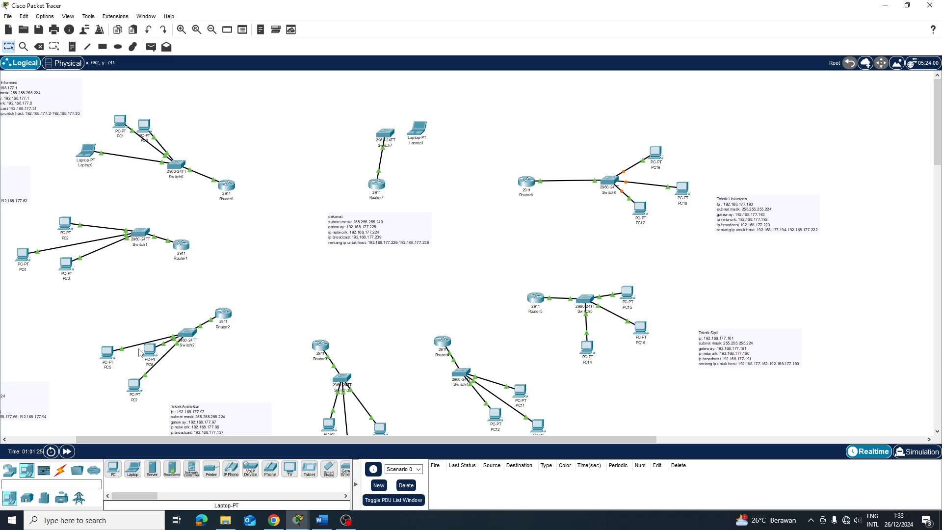
{"action": "left_click", "coordinate": [116, 470]}
{"action": "left_click", "coordinate": [456, 113]}
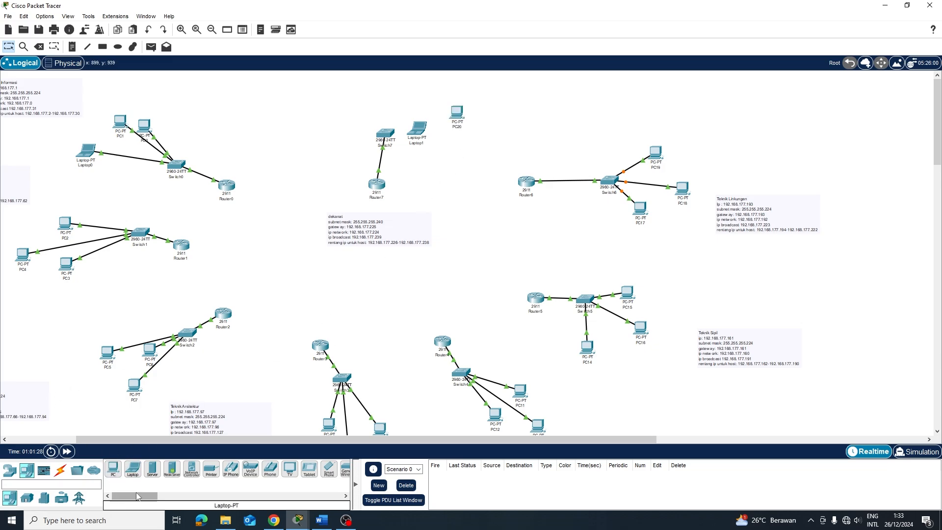
{"action": "left_click", "coordinate": [113, 468]}
{"action": "left_click", "coordinate": [408, 104]}
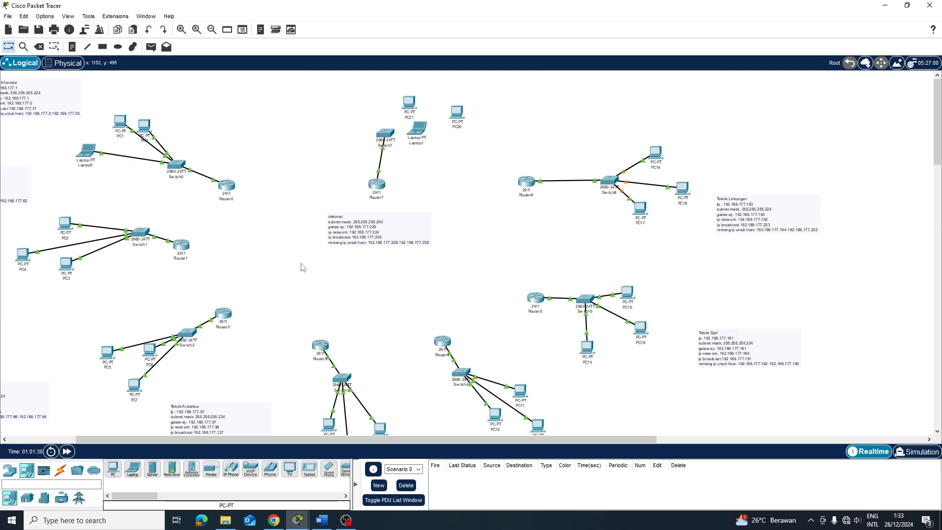
{"action": "left_click", "coordinate": [153, 470]}
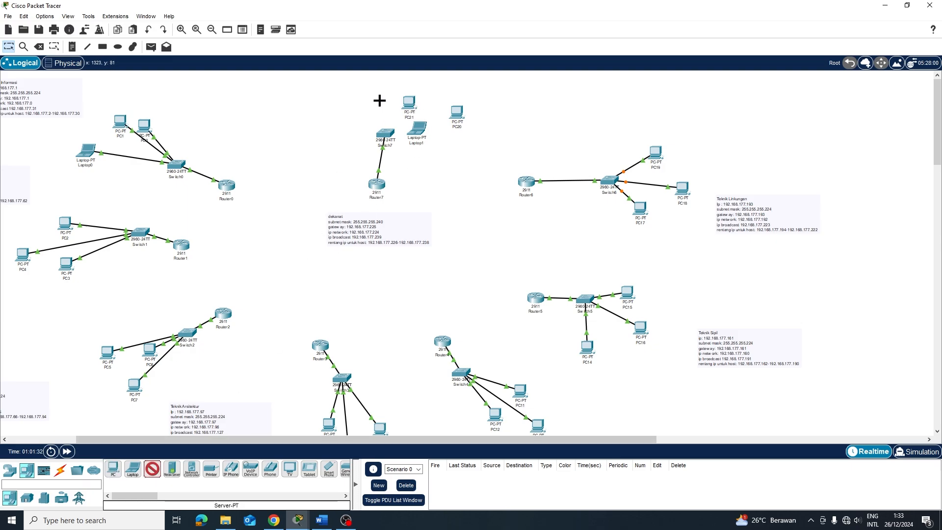
{"action": "left_click", "coordinate": [352, 106]}
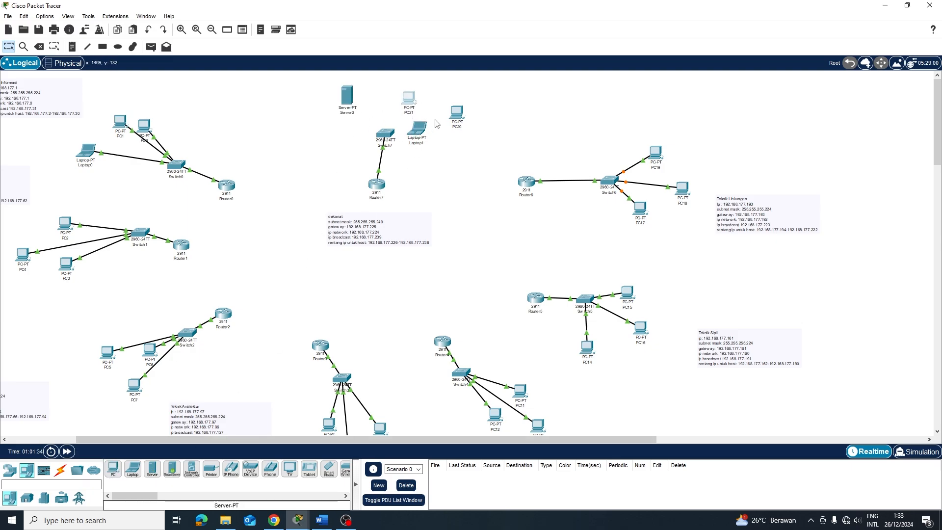
{"action": "left_click_drag", "start_coordinate": [455, 114], "coordinate": [411, 105]}
{"action": "left_click_drag", "start_coordinate": [418, 129], "coordinate": [446, 104]}
{"action": "left_click_drag", "start_coordinate": [350, 109], "coordinate": [344, 127]}
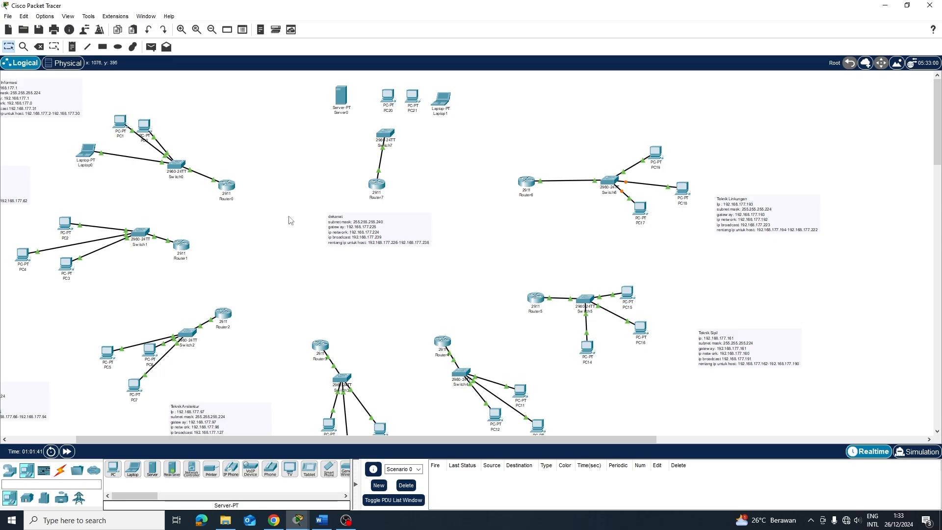
Cable Server0 and PC20 to Switch7 with copper straight-through
{"action": "left_click", "coordinate": [59, 471]}
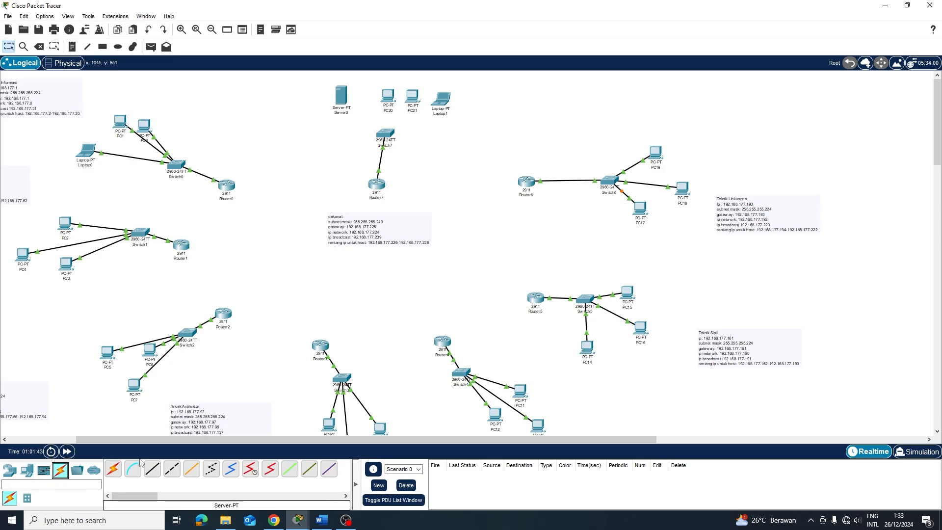
{"action": "left_click", "coordinate": [381, 133]}
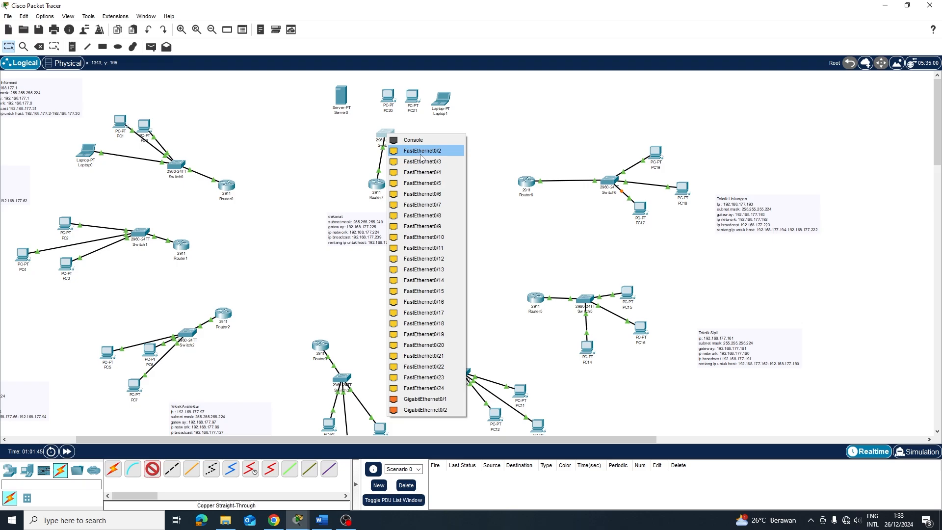
{"action": "left_click", "coordinate": [407, 148]}
{"action": "left_click", "coordinate": [339, 103]}
{"action": "left_click", "coordinate": [338, 103]}
{"action": "left_click", "coordinate": [363, 109]}
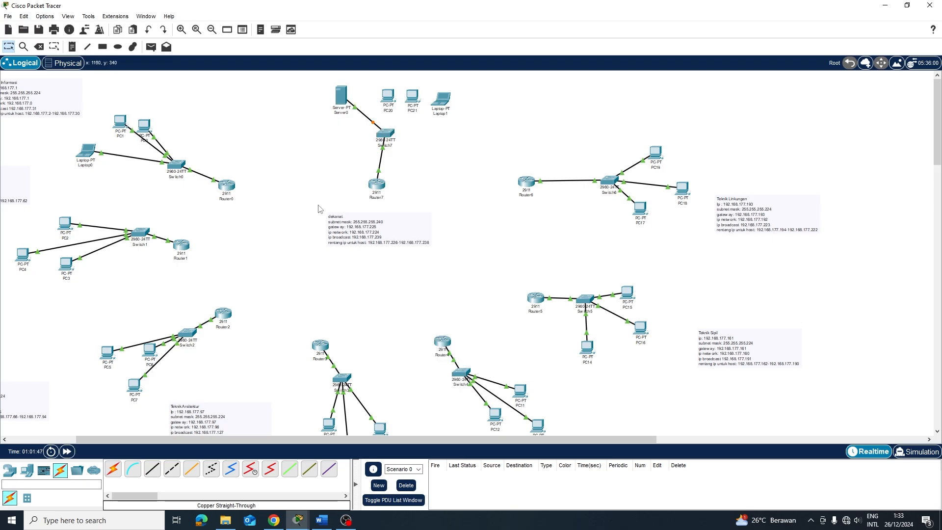
{"action": "left_click", "coordinate": [152, 468]}
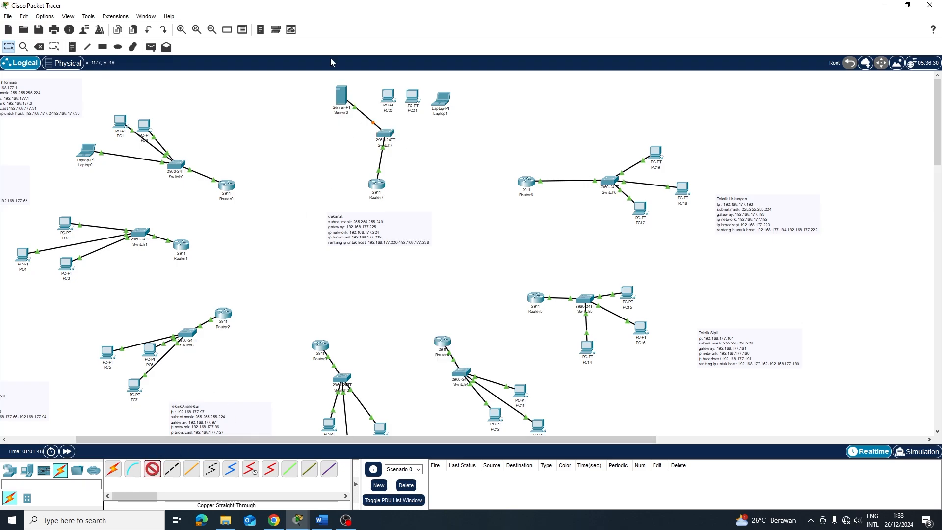
{"action": "left_click", "coordinate": [386, 100]}
{"action": "left_click", "coordinate": [409, 125]}
{"action": "left_click", "coordinate": [385, 133]}
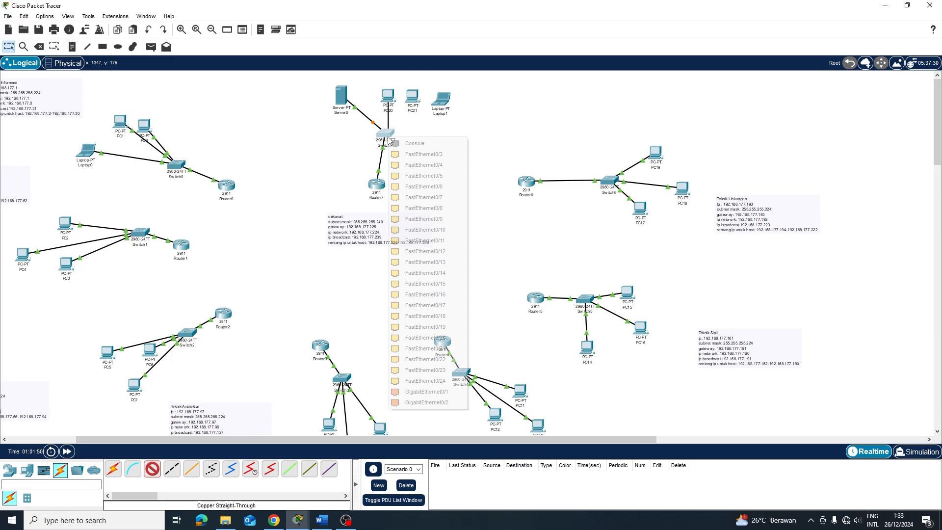
{"action": "left_click", "coordinate": [423, 155]}
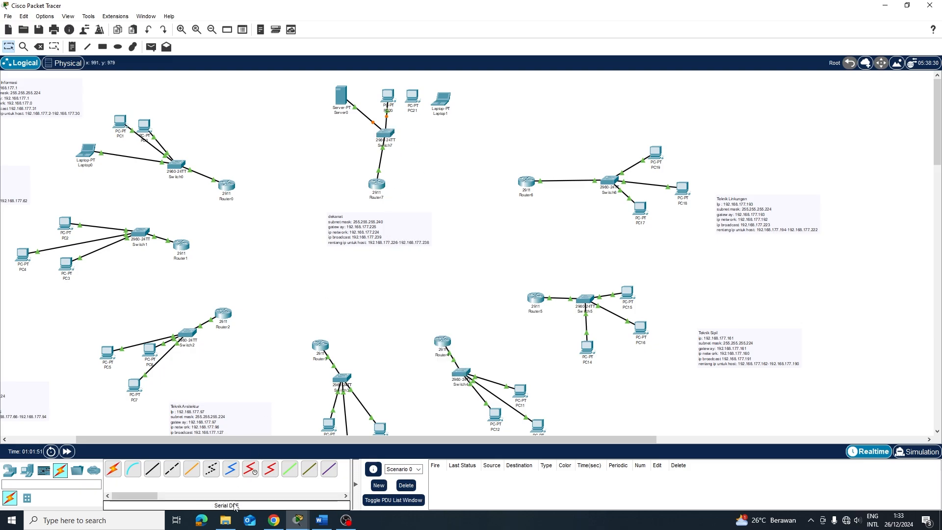
Cable PC21 and Laptop1 to Switch7 with copper straight-through
{"action": "left_click", "coordinate": [152, 470]}
{"action": "left_click", "coordinate": [413, 98]}
{"action": "left_click", "coordinate": [452, 139]}
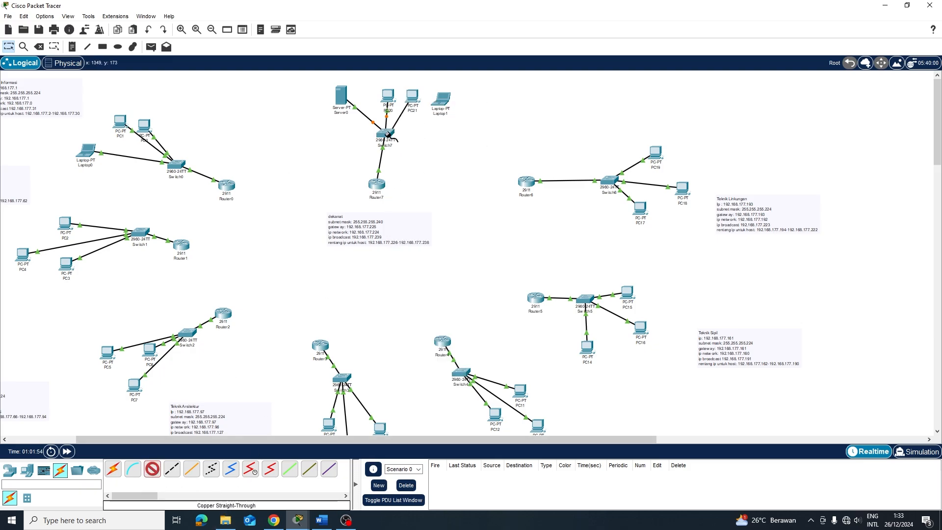
{"action": "left_click", "coordinate": [388, 133]}
{"action": "left_click", "coordinate": [423, 146]}
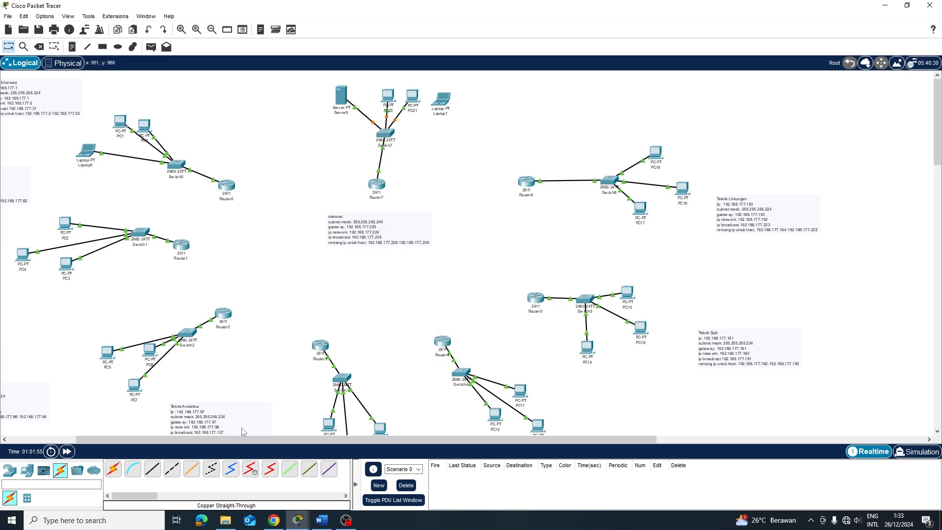
{"action": "left_click", "coordinate": [152, 470]}
{"action": "left_click", "coordinate": [441, 99]}
{"action": "left_click", "coordinate": [471, 126]}
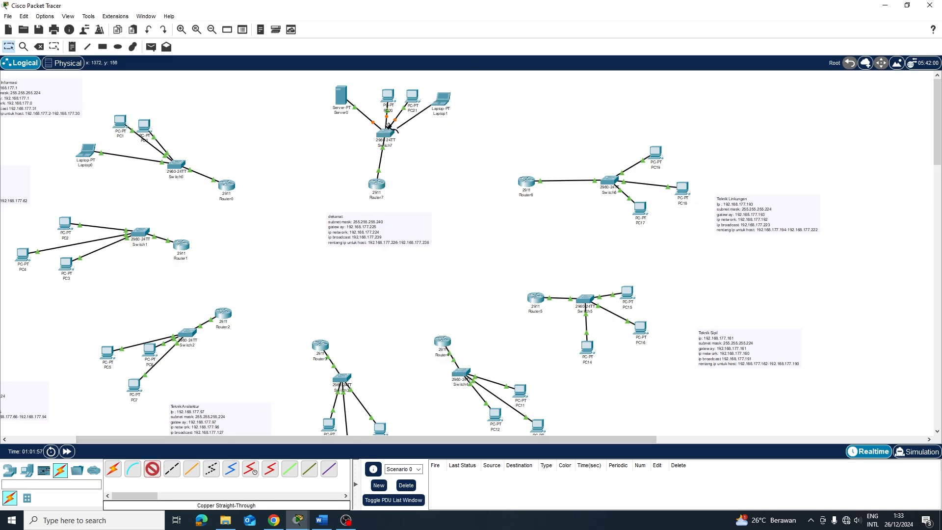
{"action": "left_click", "coordinate": [386, 133]}
{"action": "left_click", "coordinate": [410, 156]}
{"action": "scroll", "coordinate": [228, 223], "scroll_direction": "down", "scroll_amount": 2}
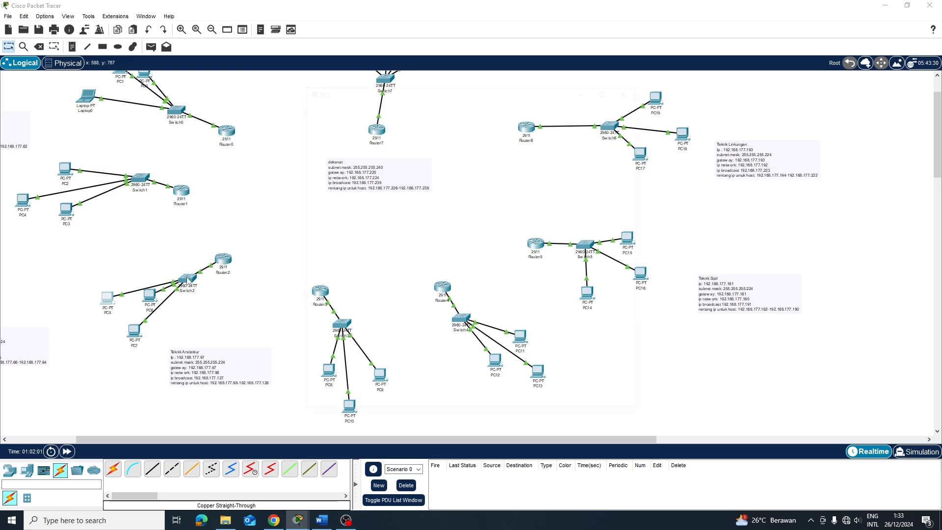
Switch PC5 to DHCP addressing after checking PC3's IP configuration
{"action": "left_click", "coordinate": [111, 299]}
{"action": "left_click", "coordinate": [233, 206]}
{"action": "left_click", "coordinate": [114, 301]}
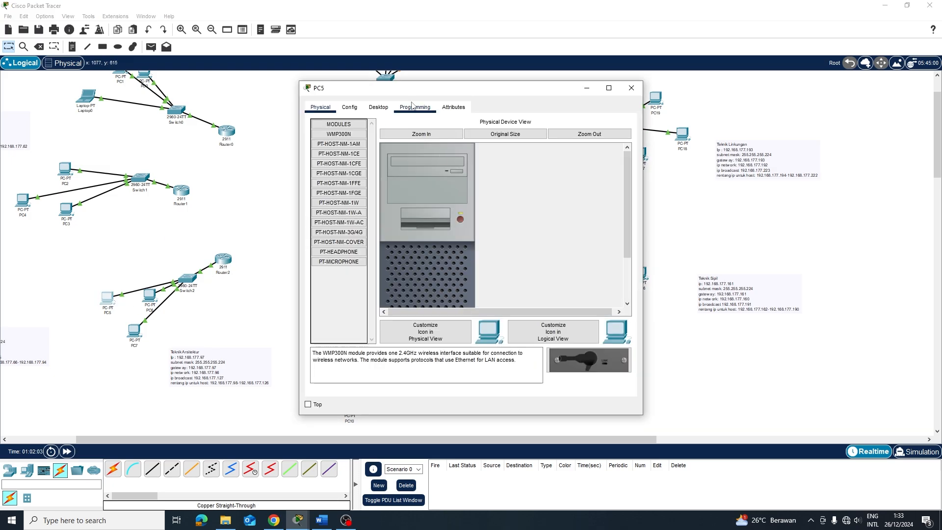
{"action": "left_click", "coordinate": [372, 109]}
{"action": "left_click", "coordinate": [66, 210]}
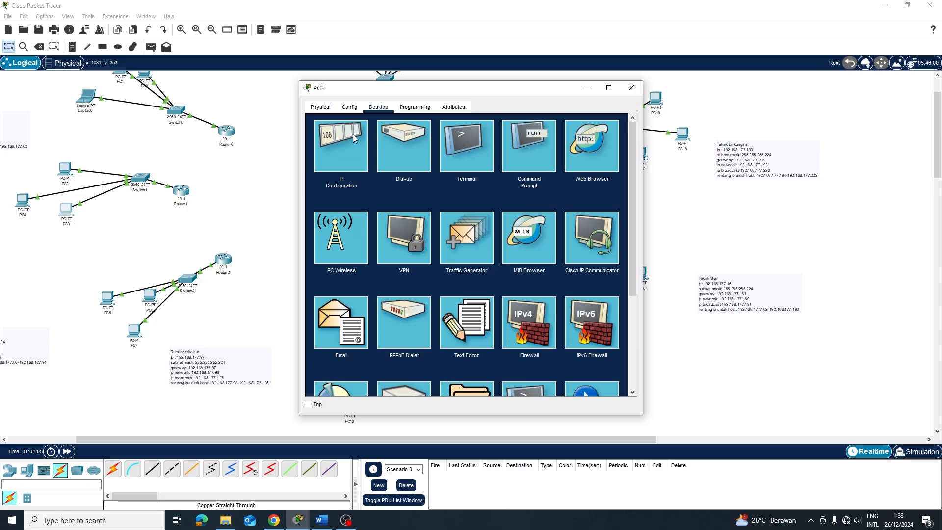
{"action": "left_click", "coordinate": [341, 148]}
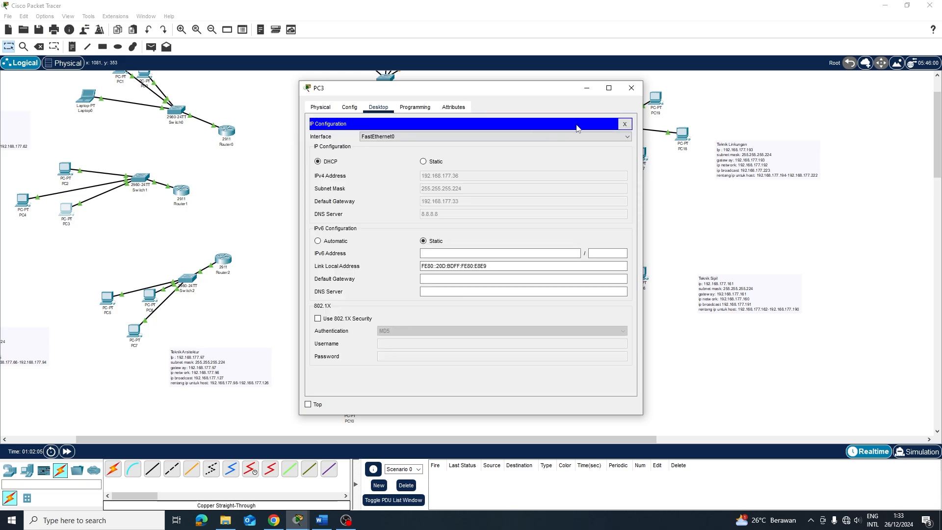
{"action": "left_click", "coordinate": [631, 88]}
{"action": "left_click", "coordinate": [108, 298]}
{"action": "left_click", "coordinate": [341, 147]}
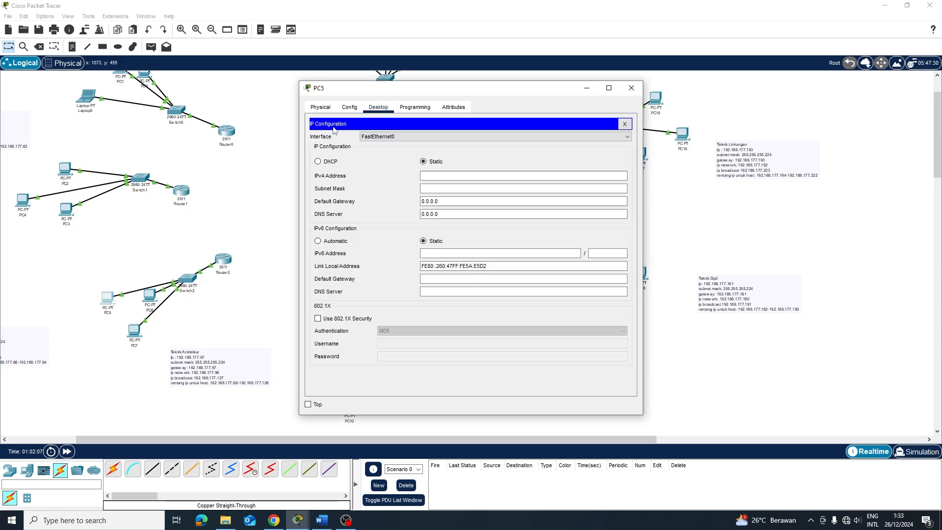
{"action": "left_click", "coordinate": [318, 162]}
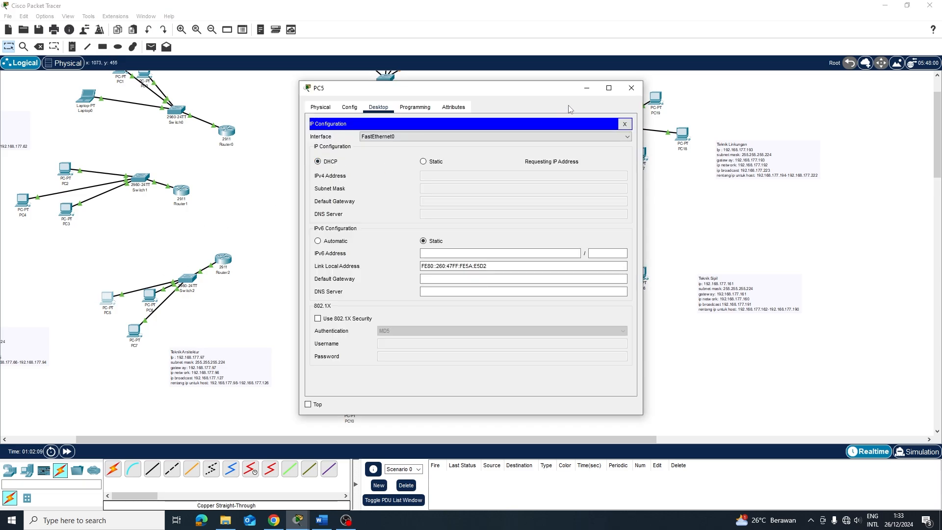
{"action": "left_click", "coordinate": [631, 87]}
Set PC6 and PC7 to obtain their IP addresses by DHCP
{"action": "left_click", "coordinate": [150, 296]}
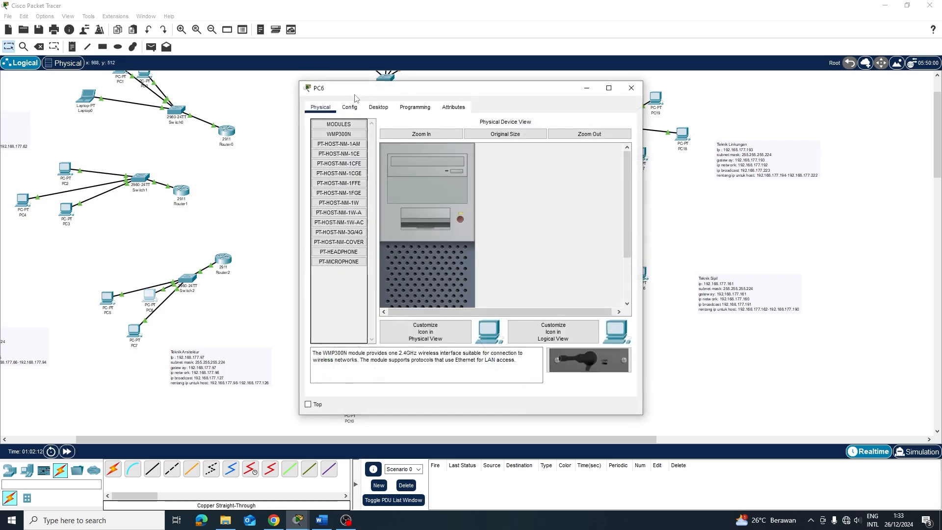
{"action": "left_click", "coordinate": [378, 107]}
{"action": "left_click", "coordinate": [330, 146]}
{"action": "left_click", "coordinate": [318, 161]}
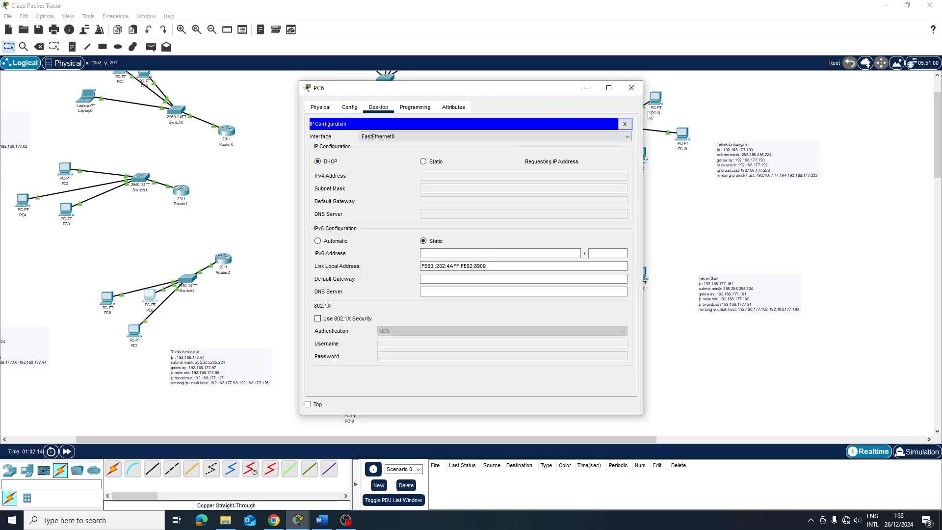
{"action": "left_click", "coordinate": [632, 88]}
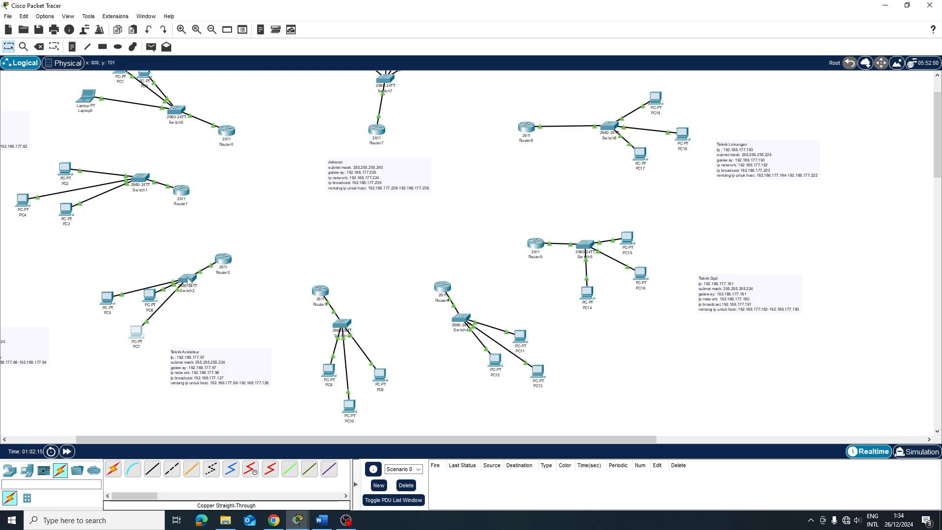
{"action": "left_click", "coordinate": [136, 333]}
{"action": "left_click", "coordinate": [378, 107]}
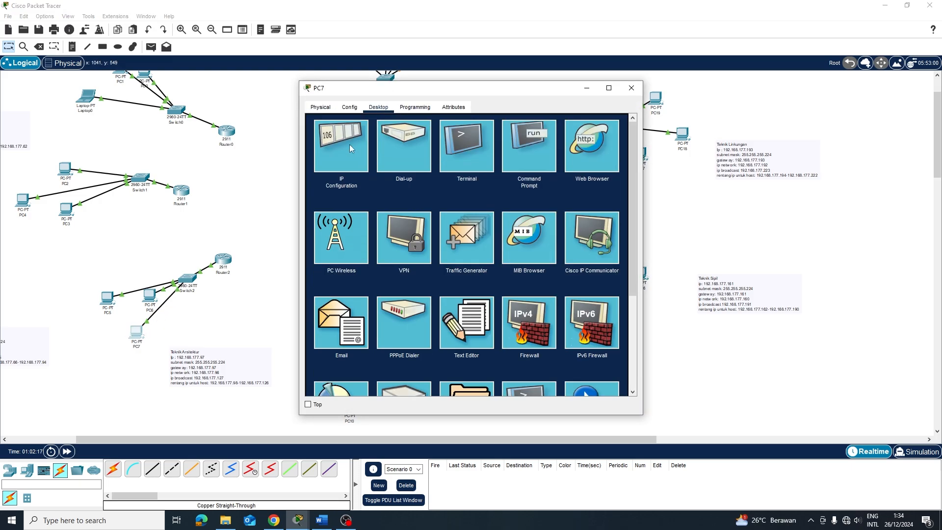
{"action": "left_click", "coordinate": [351, 148]}
{"action": "left_click", "coordinate": [318, 161]}
{"action": "left_click", "coordinate": [632, 87]}
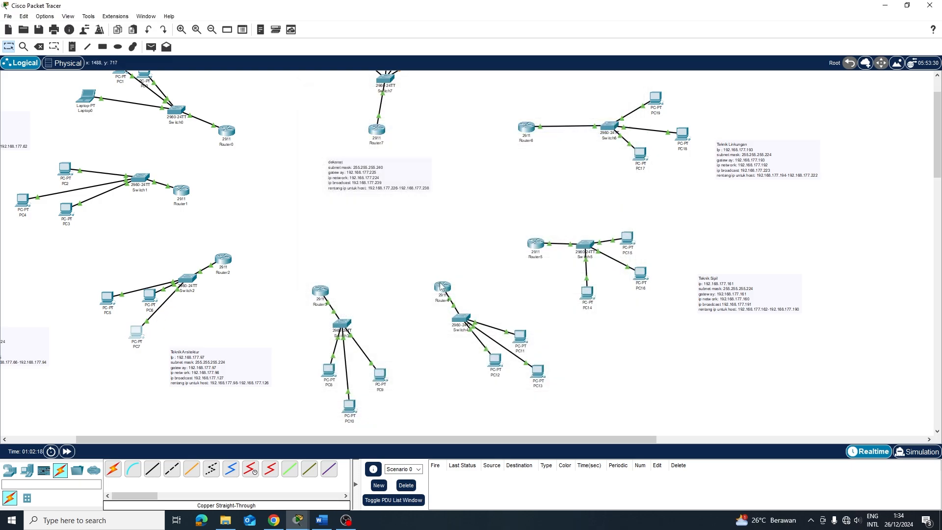
Set PC8 and PC10 to obtain their IP addresses by DHCP
{"action": "left_click", "coordinate": [328, 371]}
{"action": "left_click", "coordinate": [378, 107]}
{"action": "left_click", "coordinate": [351, 149]}
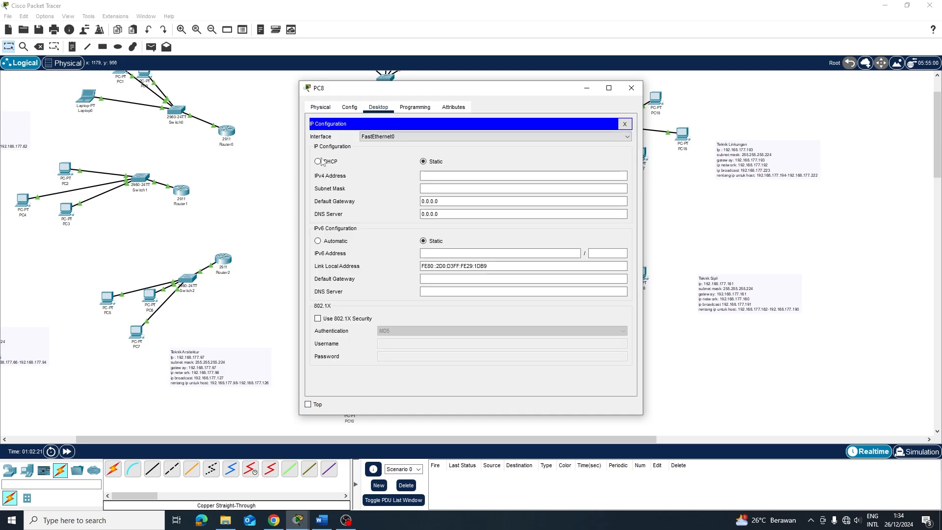
{"action": "left_click", "coordinate": [318, 161]}
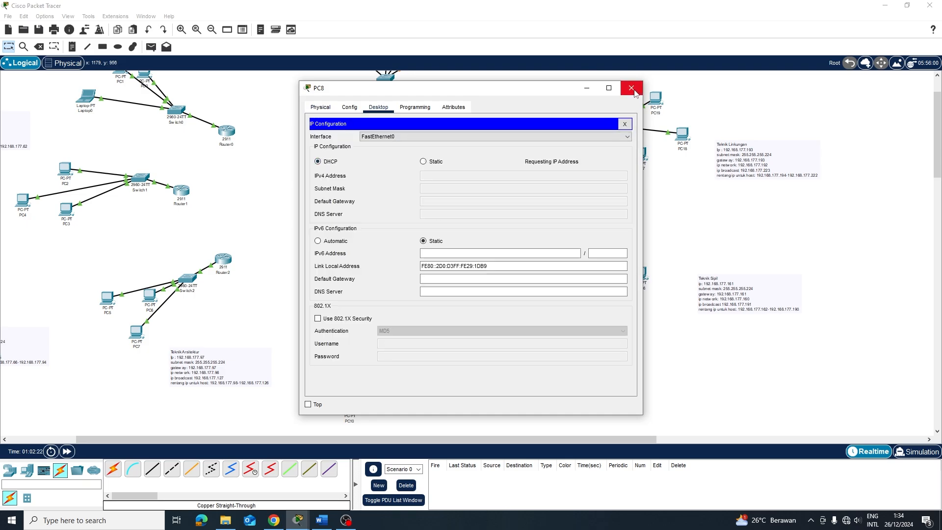
{"action": "left_click", "coordinate": [632, 89]}
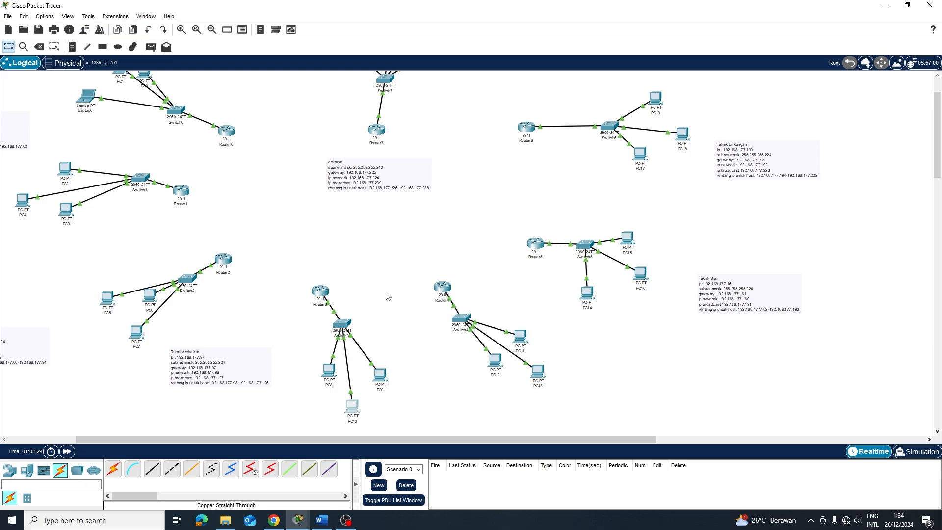
{"action": "left_click", "coordinate": [353, 407]}
{"action": "left_click", "coordinate": [379, 107]}
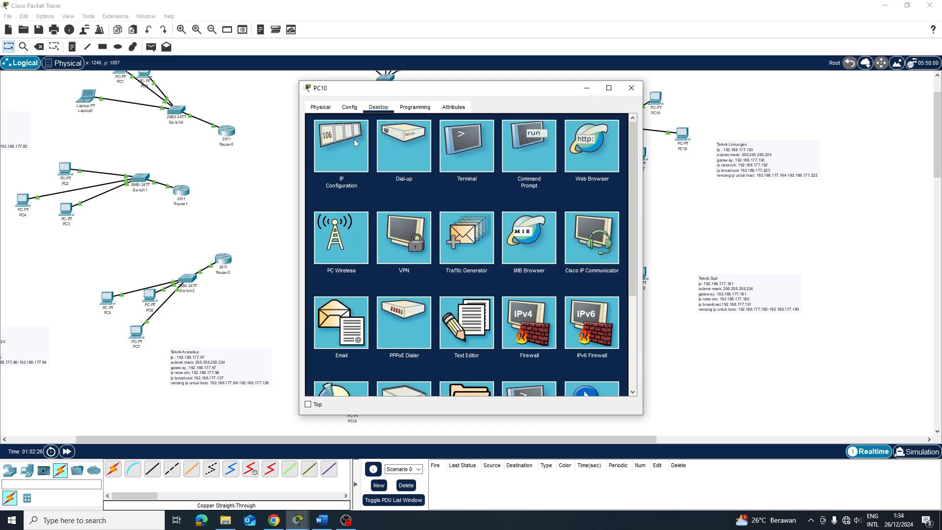
{"action": "left_click", "coordinate": [351, 149]}
{"action": "left_click", "coordinate": [327, 161]}
{"action": "left_click", "coordinate": [632, 88]}
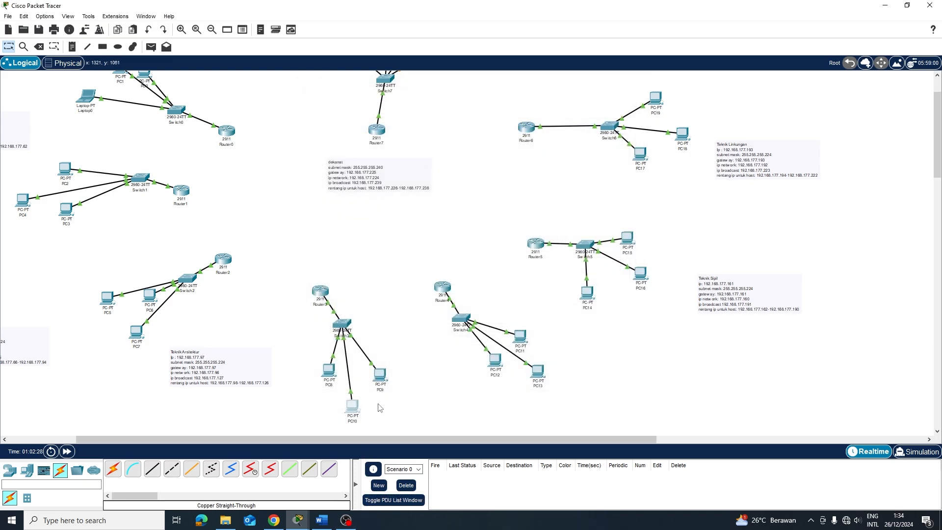
Review PC9's IP configuration and switch PC12 to DHCP addressing
{"action": "left_click", "coordinate": [380, 376]}
{"action": "left_click", "coordinate": [379, 107]}
{"action": "left_click", "coordinate": [343, 147]}
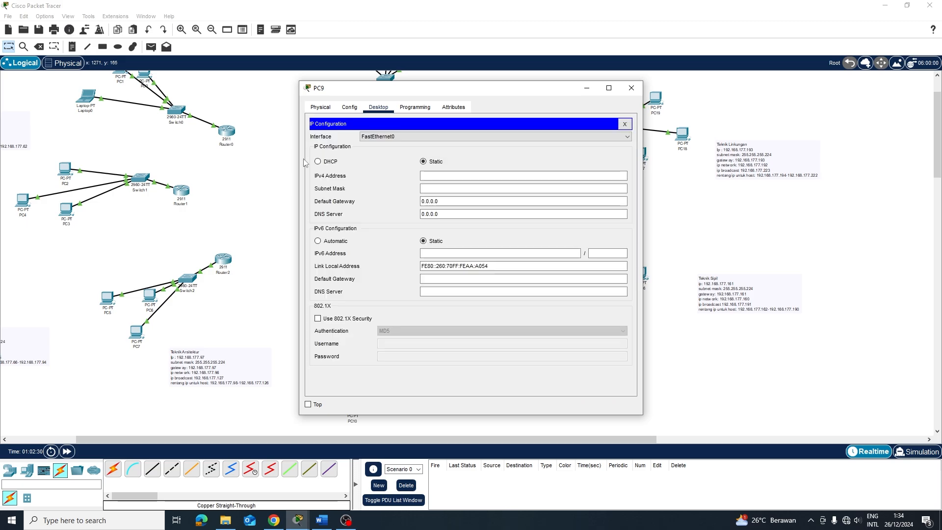
{"action": "left_click", "coordinate": [632, 88]}
{"action": "left_click", "coordinate": [496, 366]}
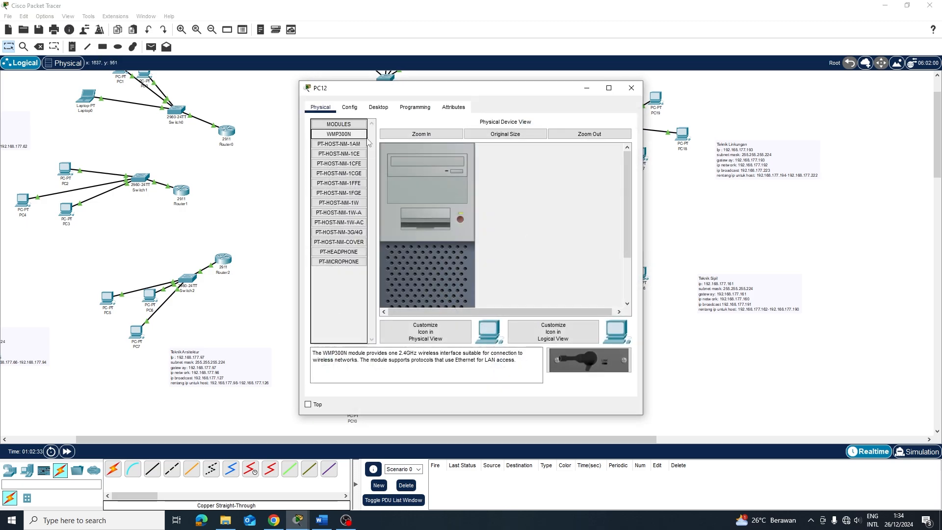
{"action": "left_click", "coordinate": [378, 107]}
{"action": "left_click", "coordinate": [327, 165]}
{"action": "left_click", "coordinate": [328, 165]}
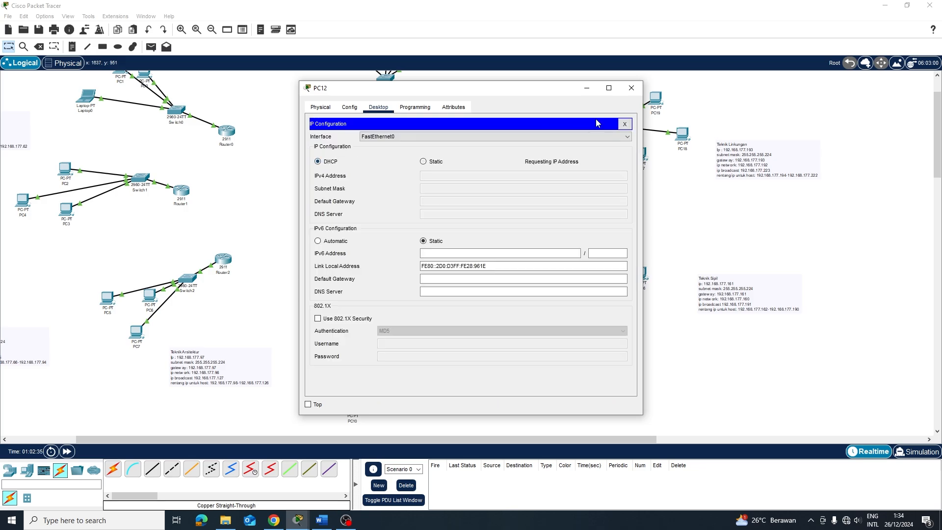
{"action": "left_click", "coordinate": [631, 88]}
Set PC13 to DHCP, receiving 192.168.177.131 with gateway 192.168.177.129
{"action": "left_click", "coordinate": [536, 372]}
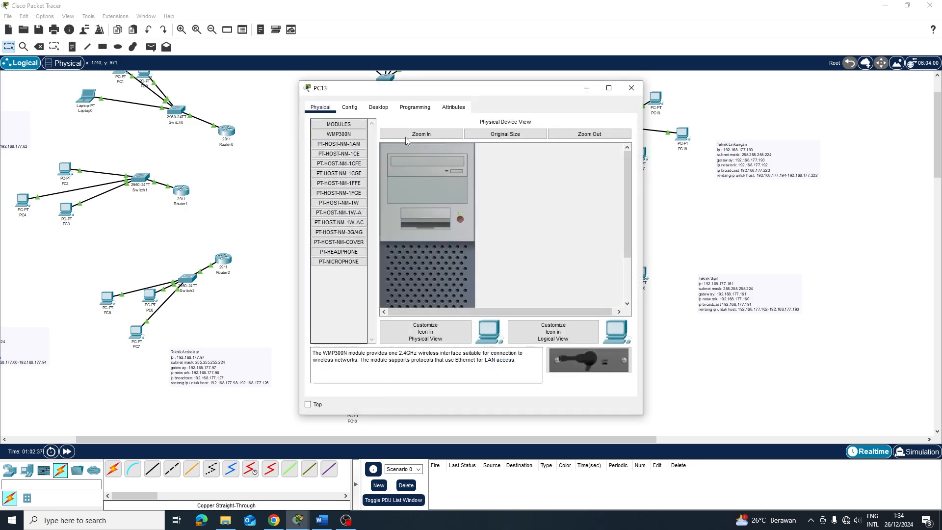
{"action": "left_click", "coordinate": [378, 107]}
{"action": "left_click", "coordinate": [343, 147]}
{"action": "left_click", "coordinate": [323, 162]}
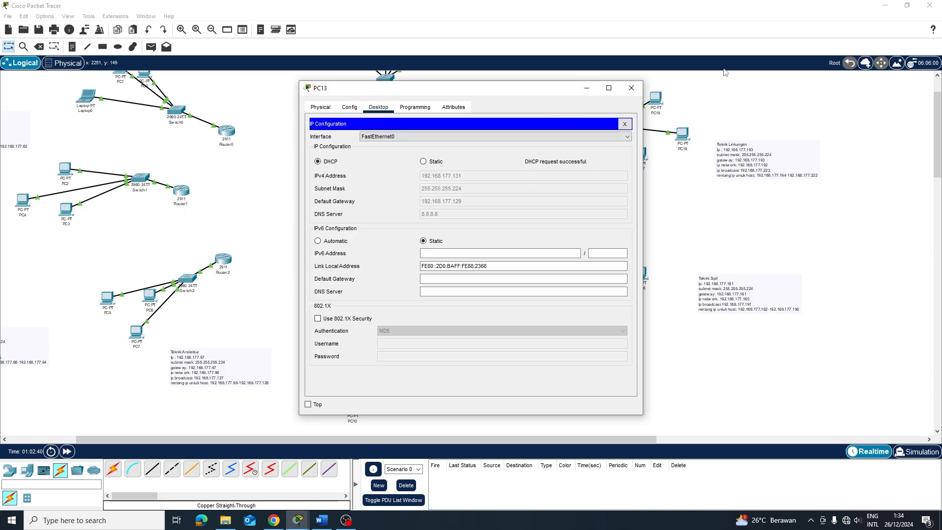
{"action": "left_click", "coordinate": [631, 88]}
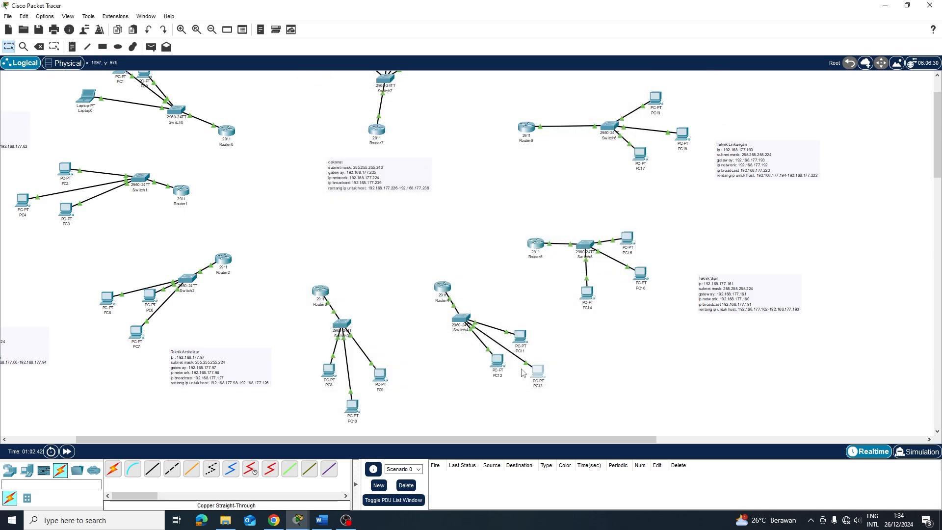
{"action": "left_click", "coordinate": [520, 336]}
Switch PC11 and PC14 to DHCP addressing
{"action": "left_click", "coordinate": [378, 107]}
{"action": "left_click", "coordinate": [350, 152]}
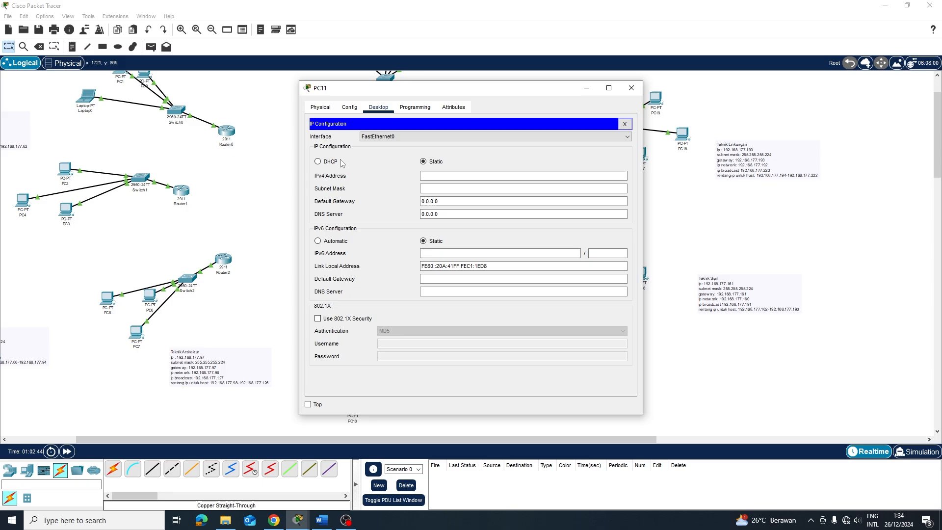
{"action": "left_click", "coordinate": [331, 163]}
{"action": "left_click", "coordinate": [631, 89]}
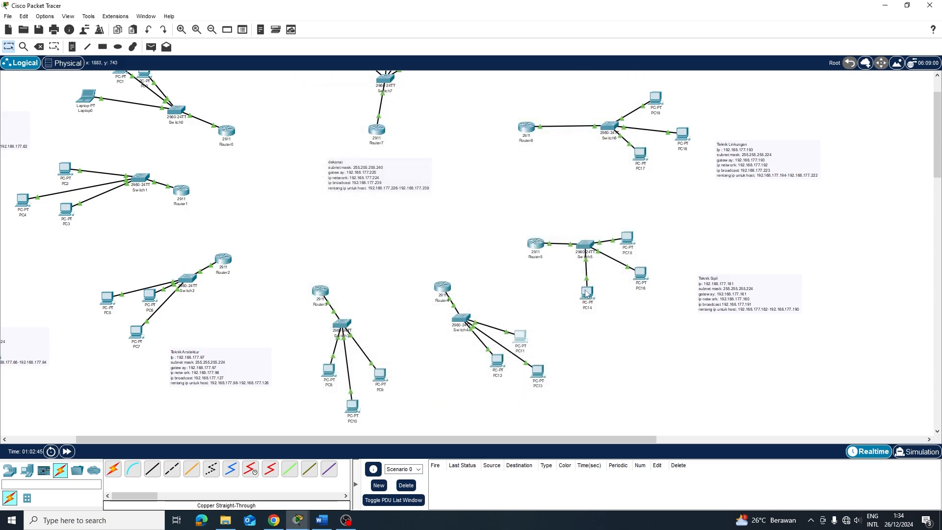
{"action": "left_click", "coordinate": [585, 291]}
{"action": "left_click", "coordinate": [381, 111]}
{"action": "left_click", "coordinate": [341, 146]}
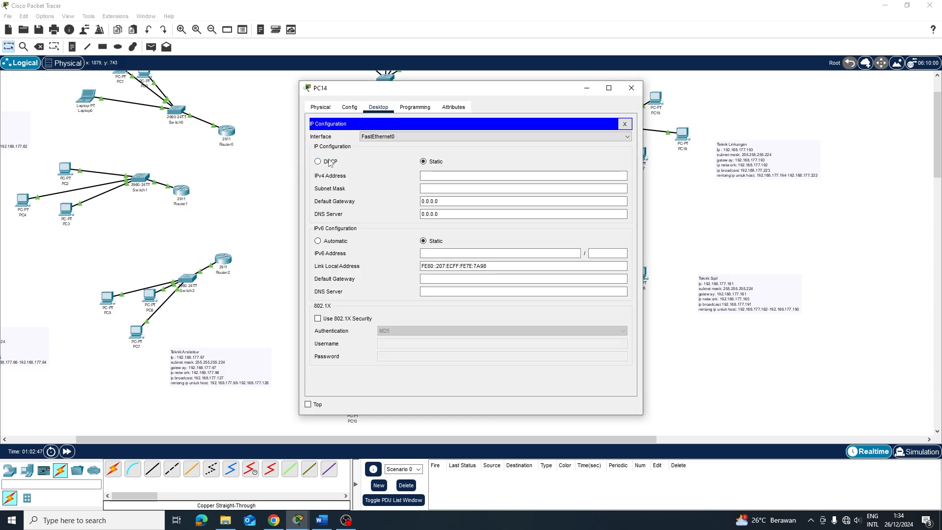
{"action": "left_click", "coordinate": [329, 162]}
{"action": "left_click", "coordinate": [632, 88]}
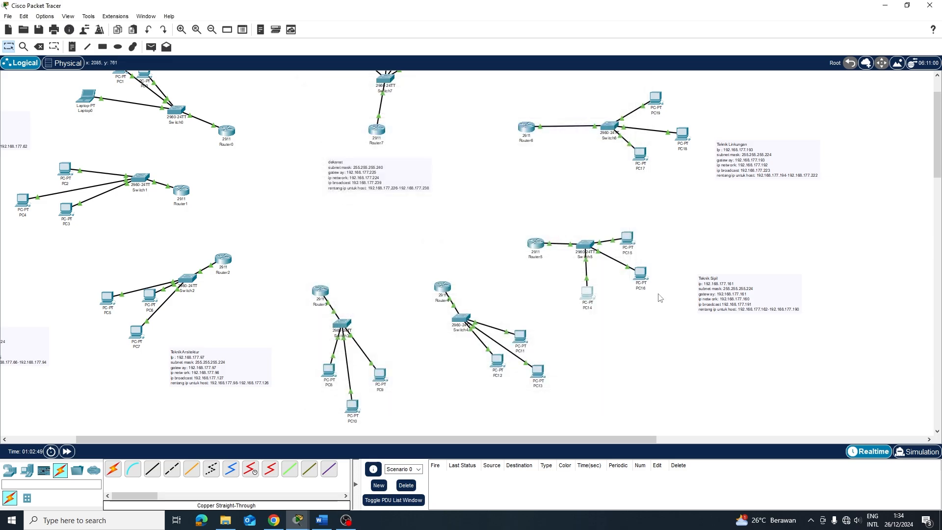
Set PC16 and PC15 to DHCP and confirm PC15 received 192.168.177.164
{"action": "left_click", "coordinate": [643, 272]}
{"action": "left_click", "coordinate": [378, 107]}
{"action": "left_click", "coordinate": [345, 142]}
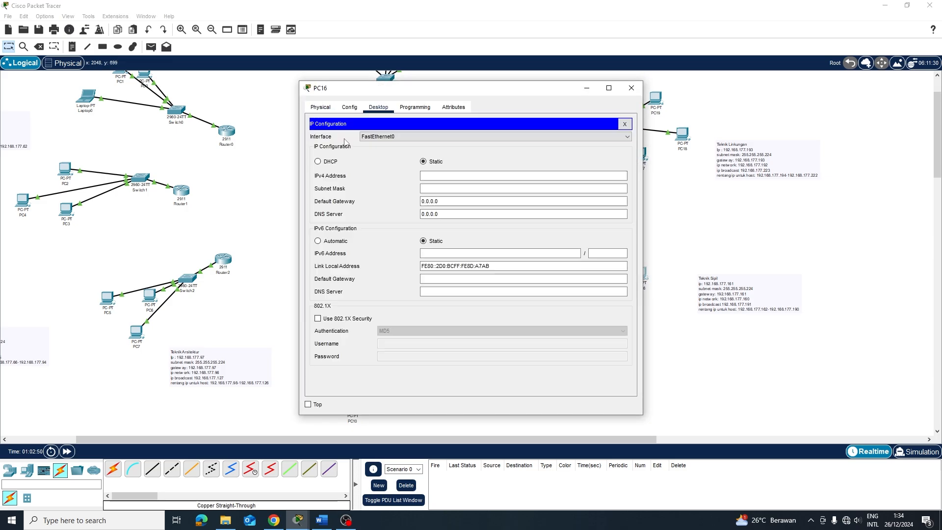
{"action": "left_click", "coordinate": [318, 162]}
{"action": "left_click", "coordinate": [632, 88]}
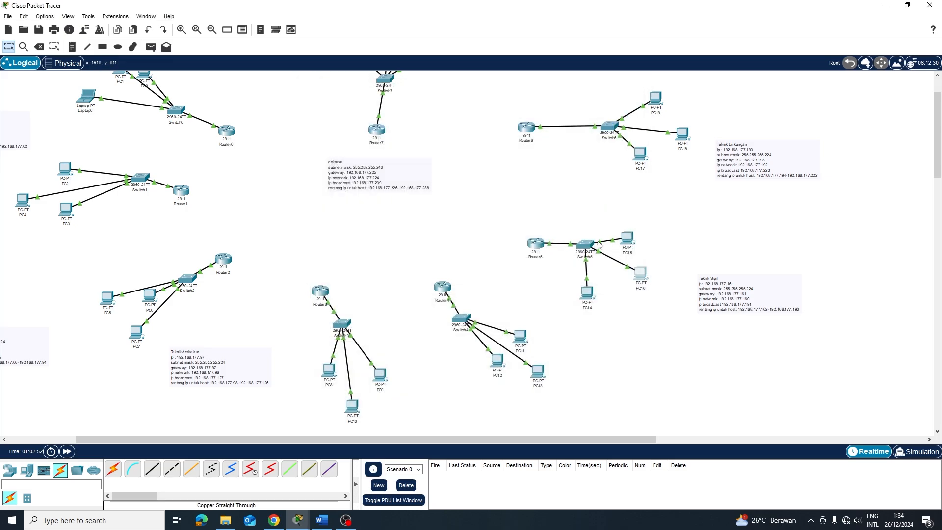
{"action": "left_click", "coordinate": [627, 238]}
{"action": "left_click", "coordinate": [379, 107]}
{"action": "left_click", "coordinate": [340, 155]}
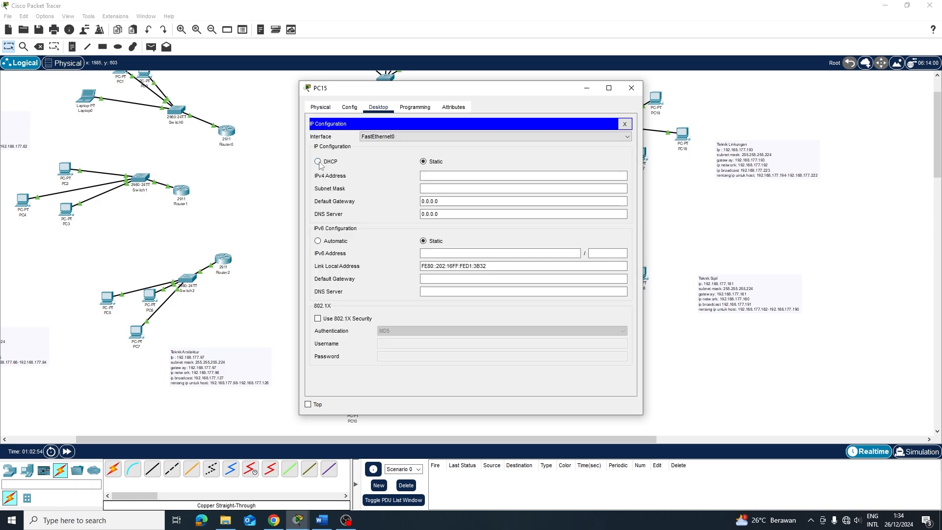
{"action": "left_click", "coordinate": [320, 162]}
{"action": "left_click", "coordinate": [631, 87]}
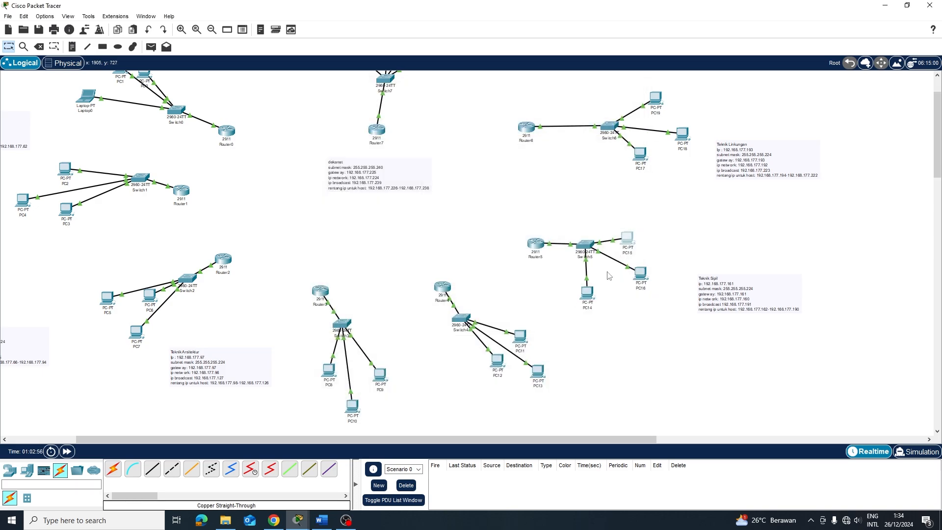
{"action": "left_click", "coordinate": [627, 240]}
{"action": "left_click", "coordinate": [323, 138]}
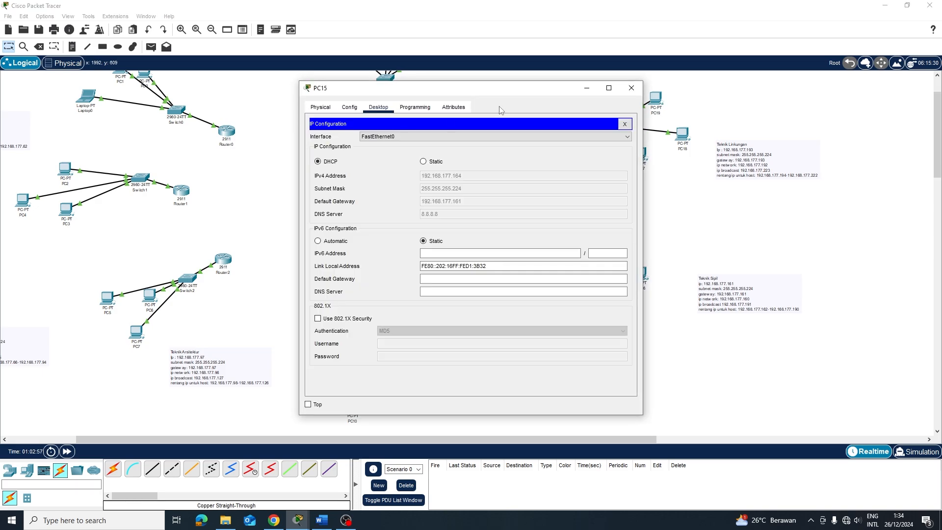
{"action": "left_click", "coordinate": [632, 89]}
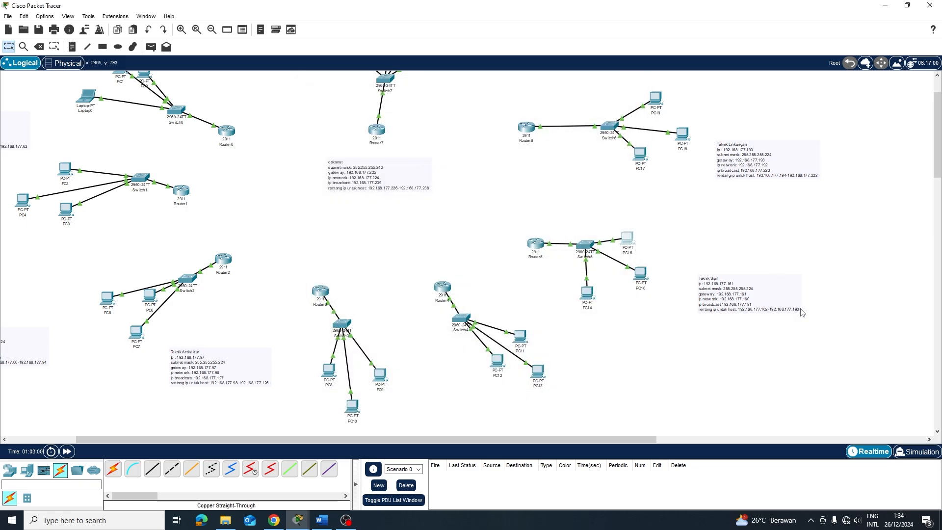
Set PC17, PC18 and PC19 to obtain their IPv4 addresses by DHCP
{"action": "left_click", "coordinate": [639, 154]}
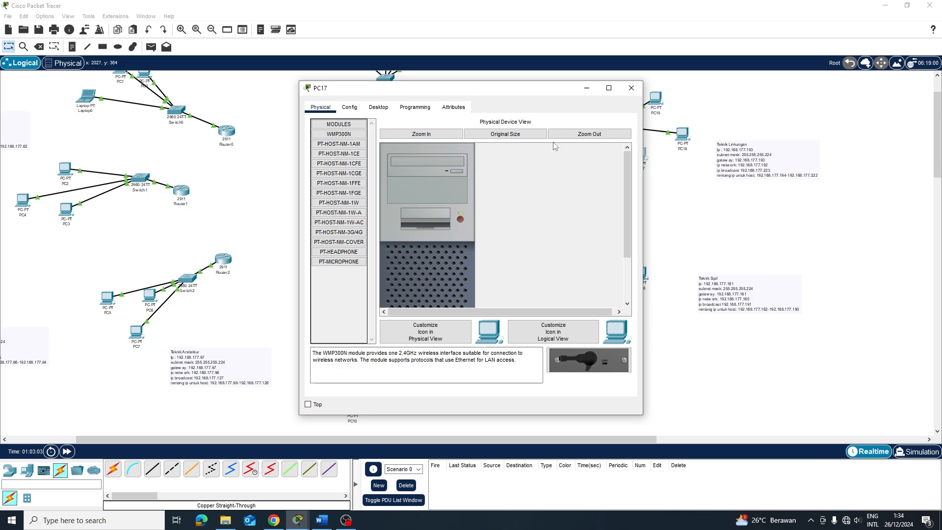
{"action": "left_click", "coordinate": [378, 107]}
{"action": "left_click", "coordinate": [329, 162]}
{"action": "left_click", "coordinate": [318, 162]}
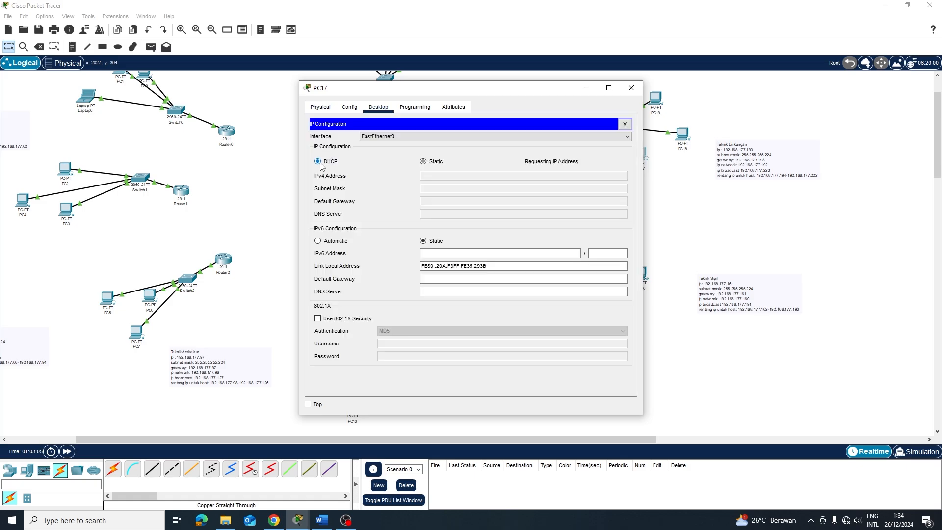
{"action": "left_click", "coordinate": [632, 88]}
{"action": "left_click", "coordinate": [682, 133]}
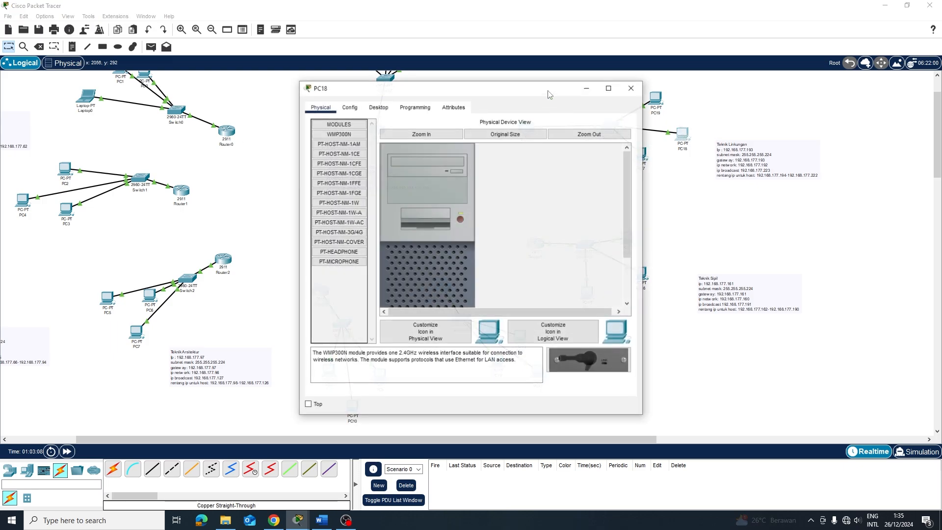
{"action": "left_click", "coordinate": [378, 107]}
{"action": "left_click", "coordinate": [337, 158]}
{"action": "left_click", "coordinate": [318, 161]}
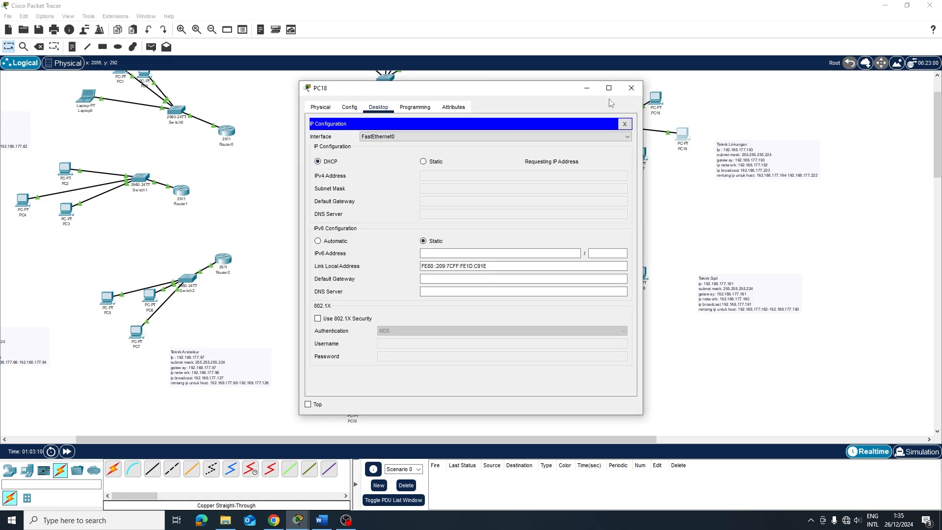
{"action": "left_click", "coordinate": [631, 88]}
{"action": "left_click", "coordinate": [656, 103]}
{"action": "left_click", "coordinate": [378, 107]}
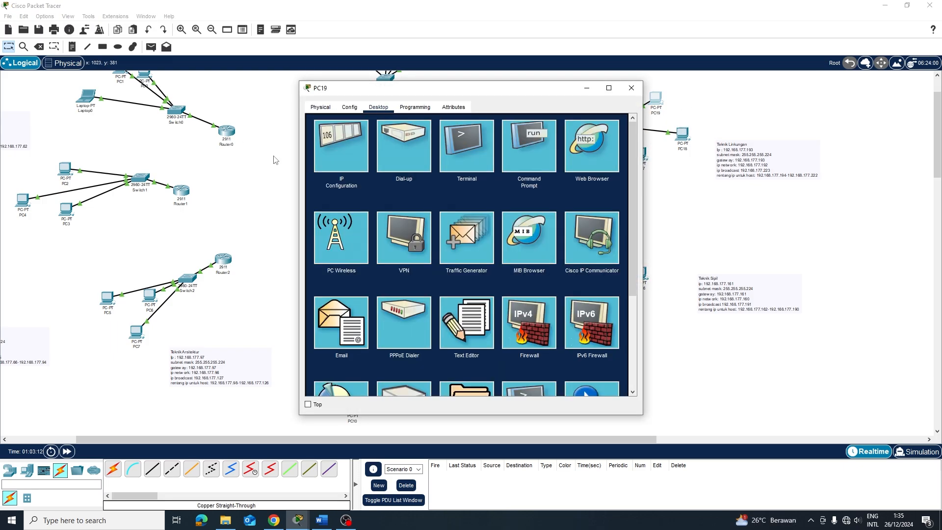
{"action": "left_click", "coordinate": [337, 158]}
{"action": "left_click", "coordinate": [318, 161]}
{"action": "left_click", "coordinate": [632, 88]}
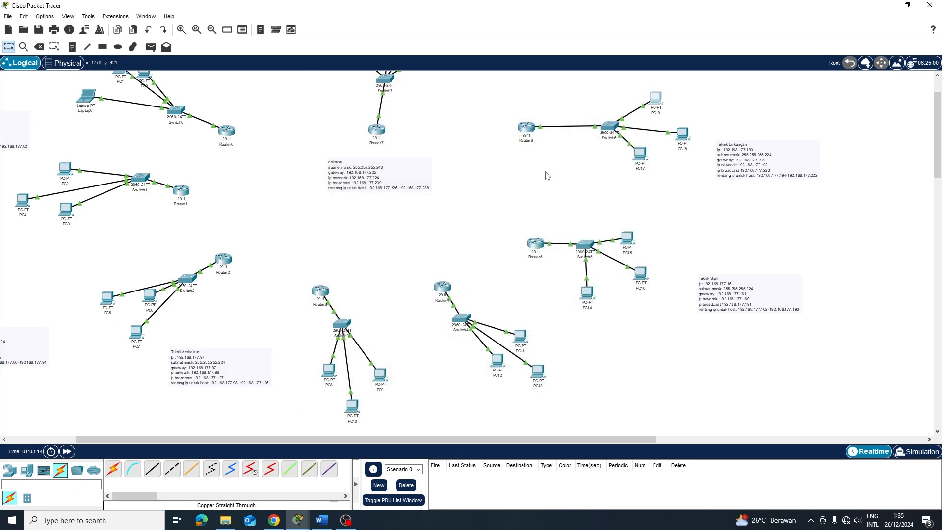
{"action": "scroll", "coordinate": [545, 176], "scroll_direction": "up", "scroll_amount": 2}
Put Server0 on DHCP, toggling to Static and back to retry the address request
{"action": "left_click", "coordinate": [340, 96]}
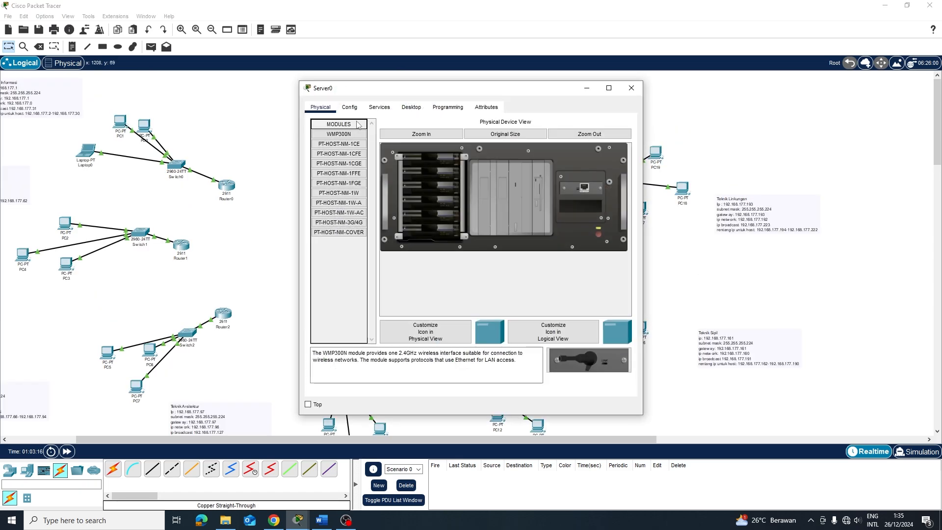
{"action": "left_click", "coordinate": [421, 111]}
{"action": "left_click", "coordinate": [350, 146]}
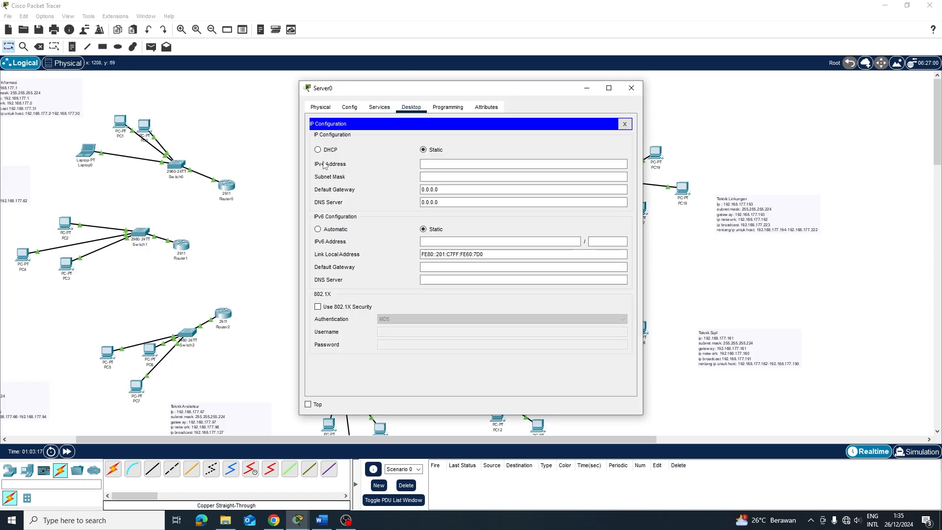
{"action": "left_click", "coordinate": [318, 150]}
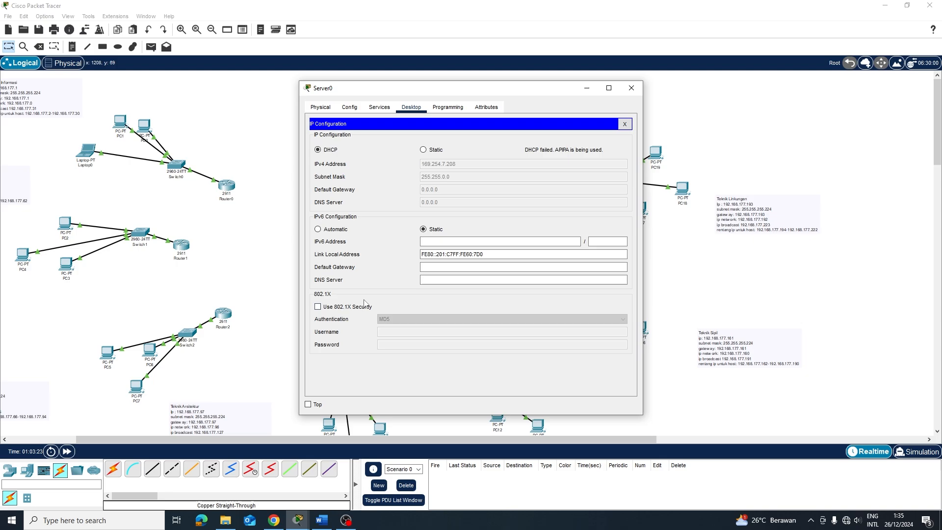
{"action": "left_click", "coordinate": [423, 149]}
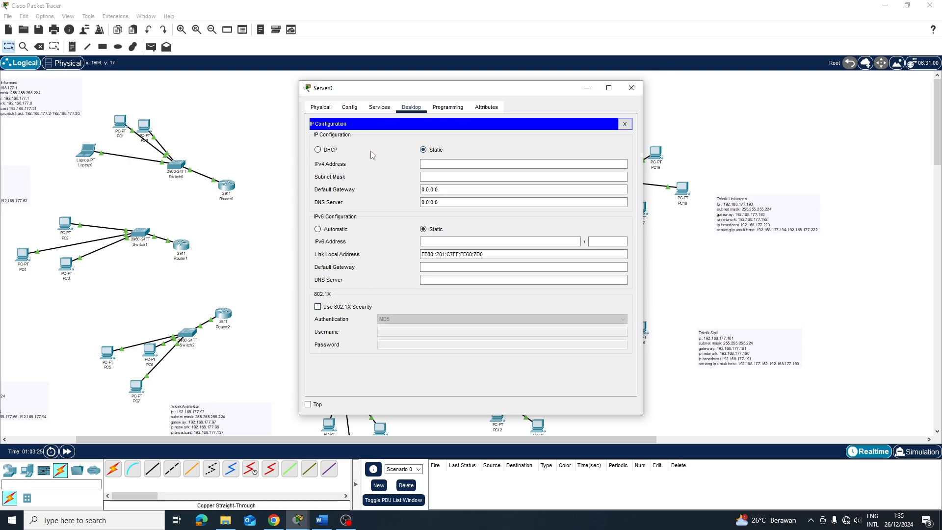
{"action": "left_click", "coordinate": [325, 152]}
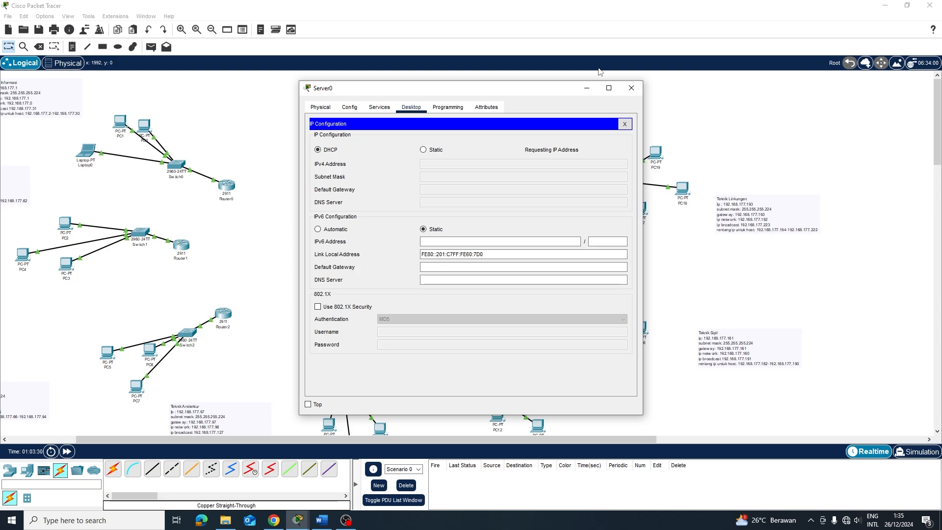
{"action": "left_click", "coordinate": [632, 88]}
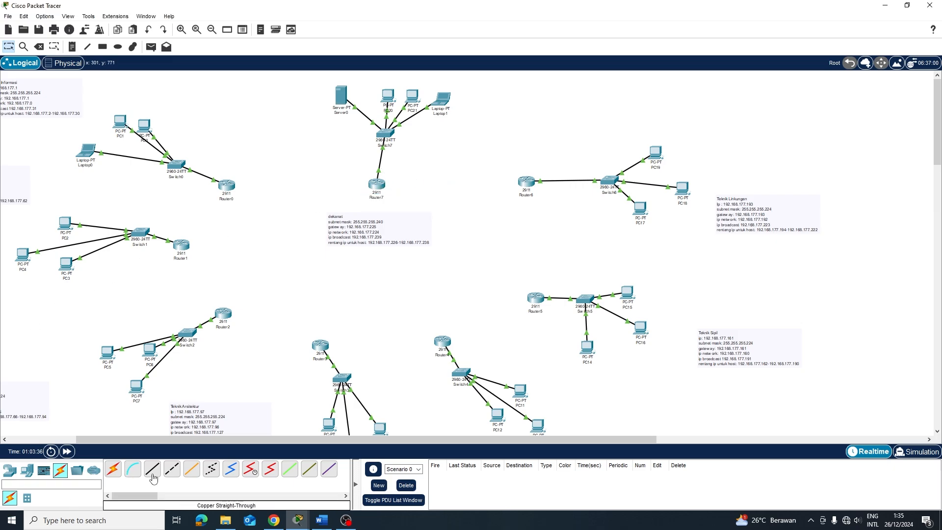
Inspect Router7's GigabitEthernet0/0 (192.168.177.225, 255.255.255.240) and GigabitEthernet0/1 settings
{"action": "left_click", "coordinate": [376, 185]}
{"action": "left_click", "coordinate": [349, 107]}
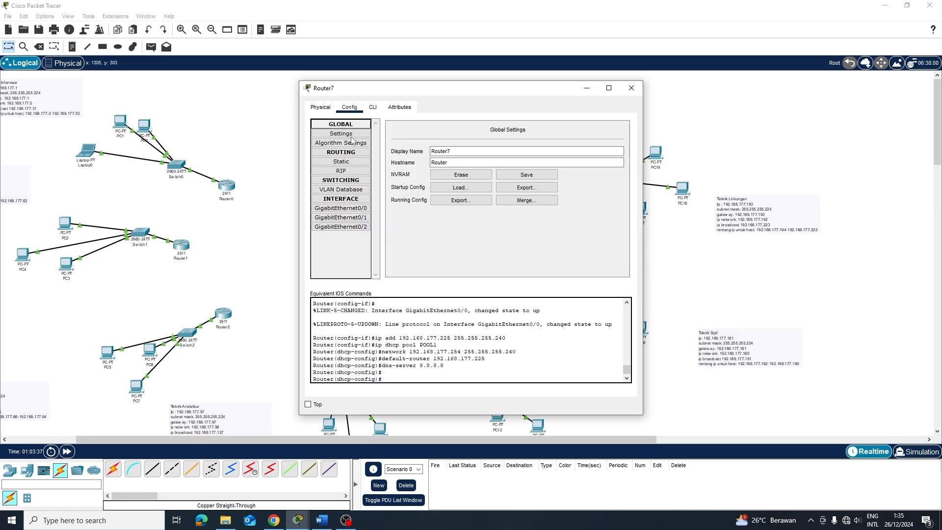
{"action": "left_click", "coordinate": [343, 209]}
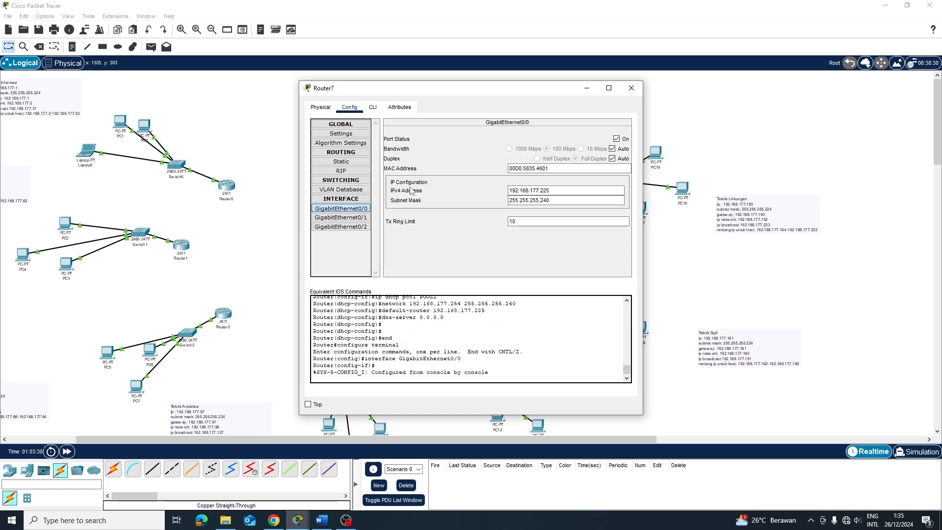
{"action": "left_click", "coordinate": [341, 217]}
{"action": "left_click", "coordinate": [341, 209]}
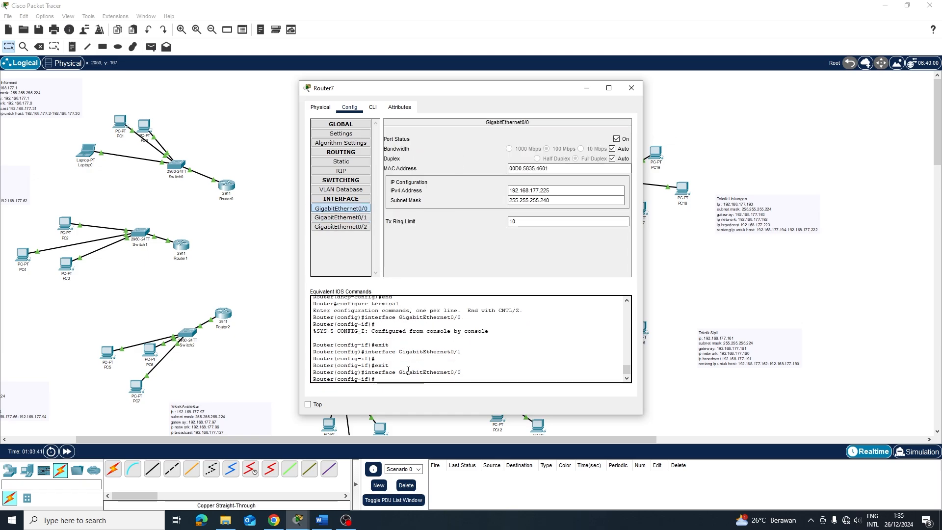
Power-cycle Router7 with its power switch and dismiss the still-booting notice
{"action": "left_click", "coordinate": [320, 107]}
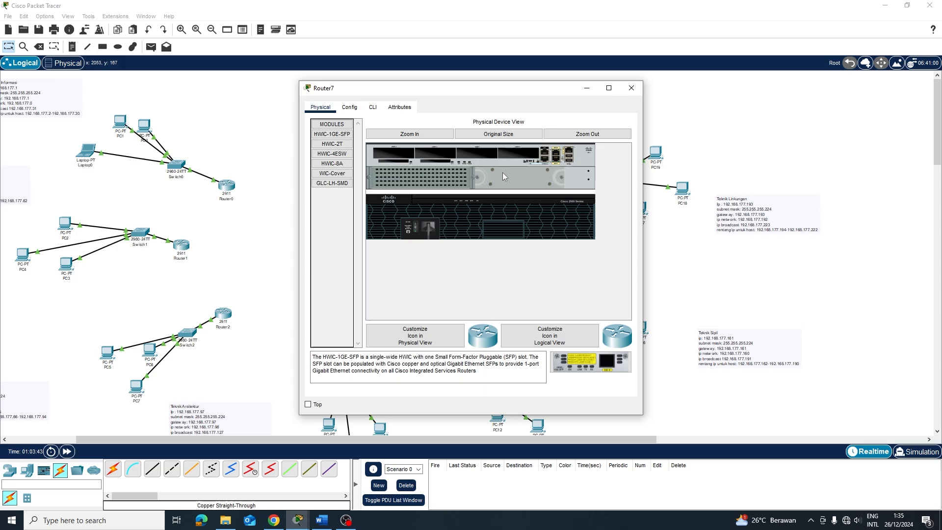
{"action": "left_click", "coordinate": [418, 227]}
{"action": "left_click", "coordinate": [350, 107]}
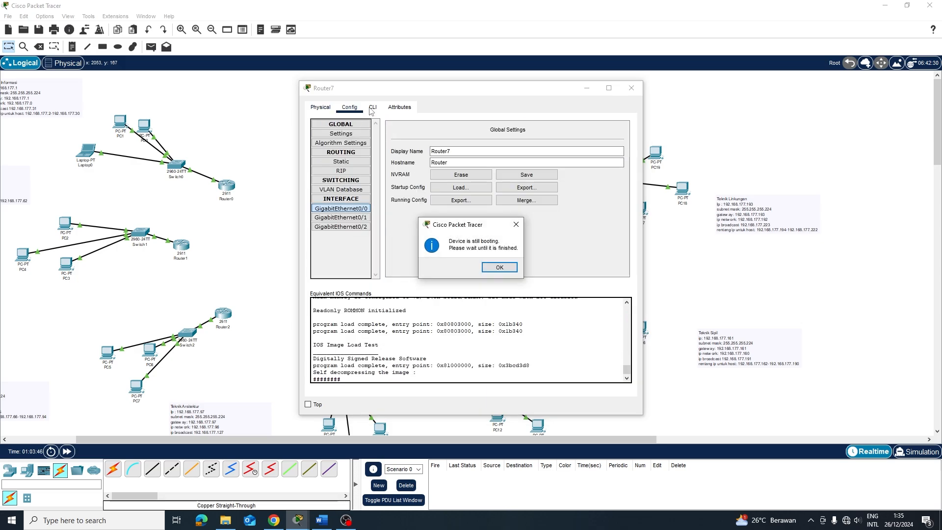
{"action": "left_click", "coordinate": [500, 267]}
{"action": "left_click", "coordinate": [672, 243]}
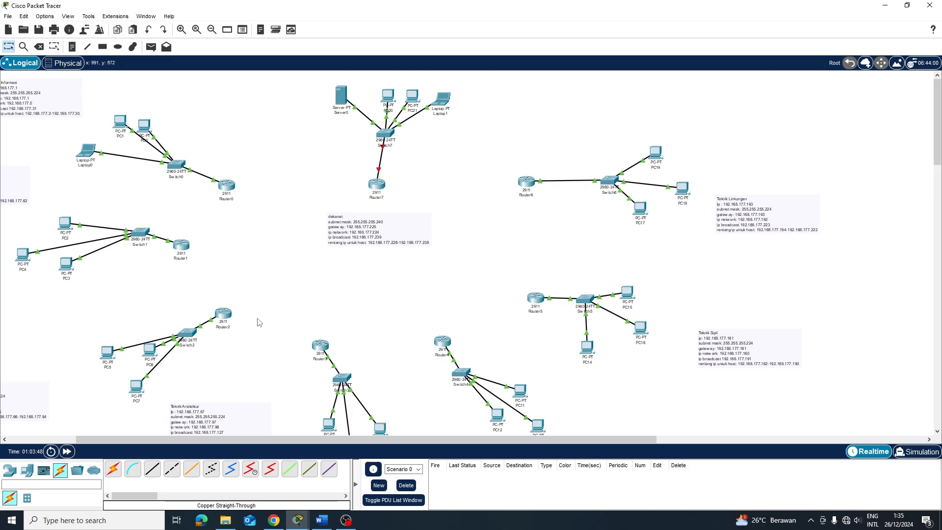
Send test pings PC5↔PC6, PC9↔PC10 and PC9→PC8, then clear those results
{"action": "key", "text": "p"}
{"action": "left_click", "coordinate": [109, 353]}
{"action": "left_click", "coordinate": [149, 352]}
{"action": "left_click", "coordinate": [149, 351]}
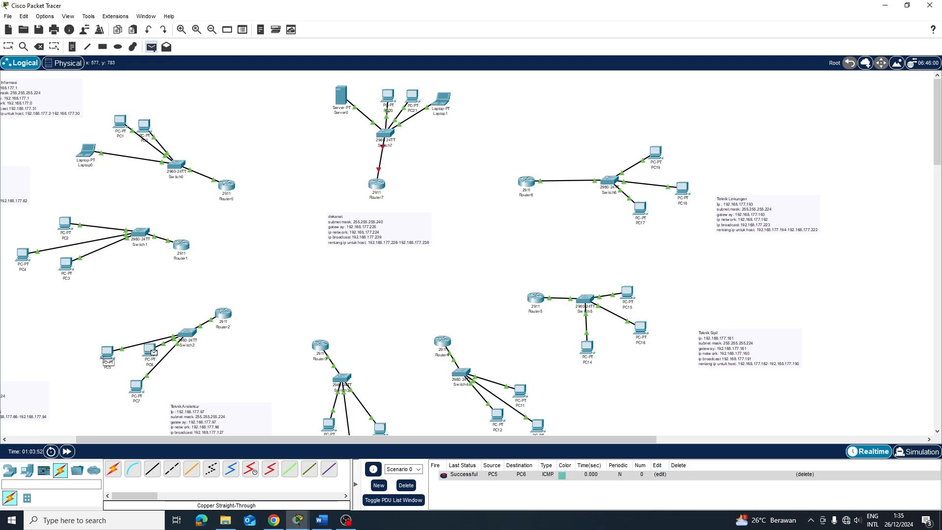
{"action": "left_click", "coordinate": [107, 352]}
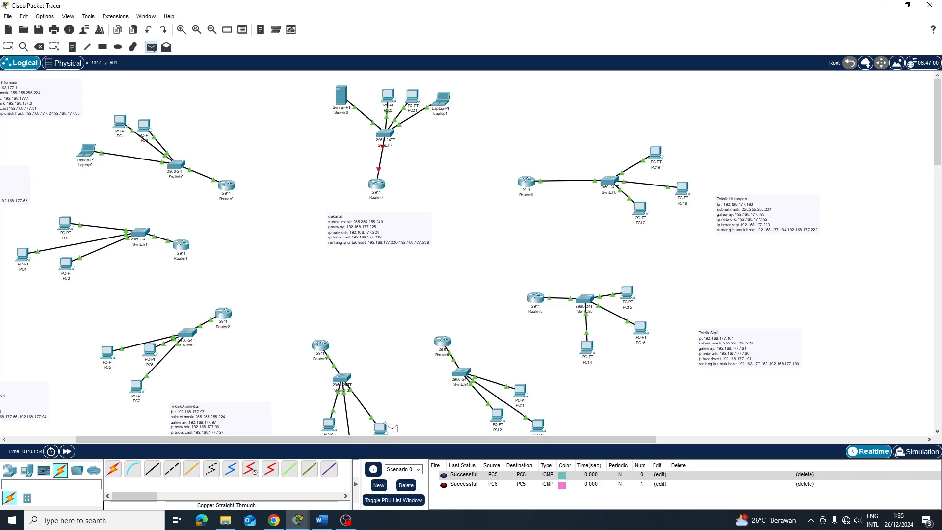
{"action": "left_click", "coordinate": [380, 427]}
{"action": "scroll", "coordinate": [378, 422], "scroll_direction": "down", "scroll_amount": 1}
{"action": "left_click", "coordinate": [352, 406]}
{"action": "key", "text": "Escape"}
{"action": "key", "text": "p"}
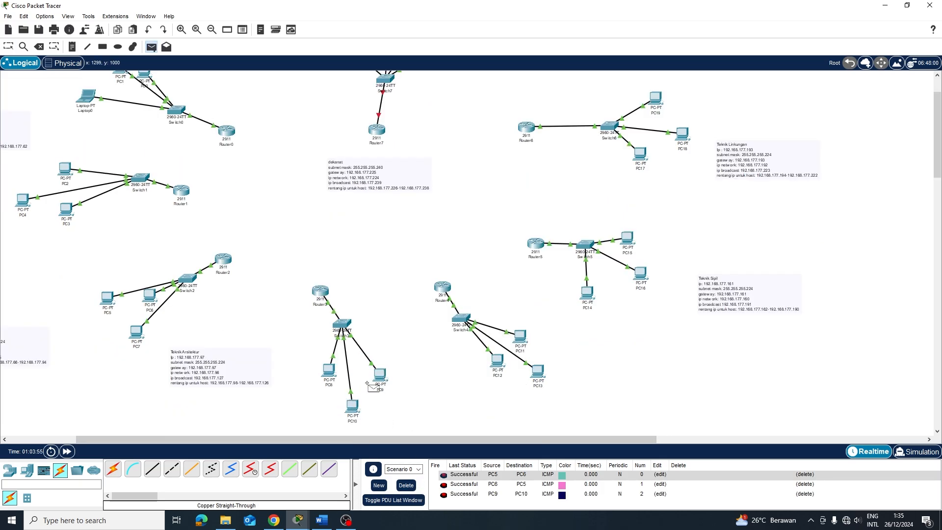
{"action": "left_click", "coordinate": [352, 406]}
{"action": "left_click", "coordinate": [380, 376]}
{"action": "key", "text": "p"}
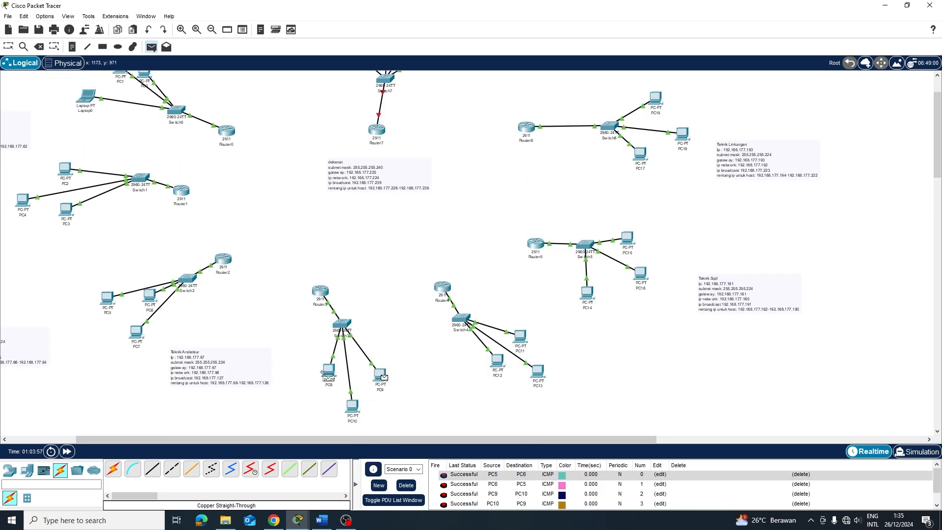
{"action": "left_click", "coordinate": [324, 375]}
{"action": "scroll", "coordinate": [465, 482], "scroll_direction": "down", "scroll_amount": 2}
{"action": "left_click", "coordinate": [406, 485]}
Ping PC12→PC13, PC11→PC12, PC14→PC16, PC17→PC18 and PC19→PC18
{"action": "key", "text": "p"}
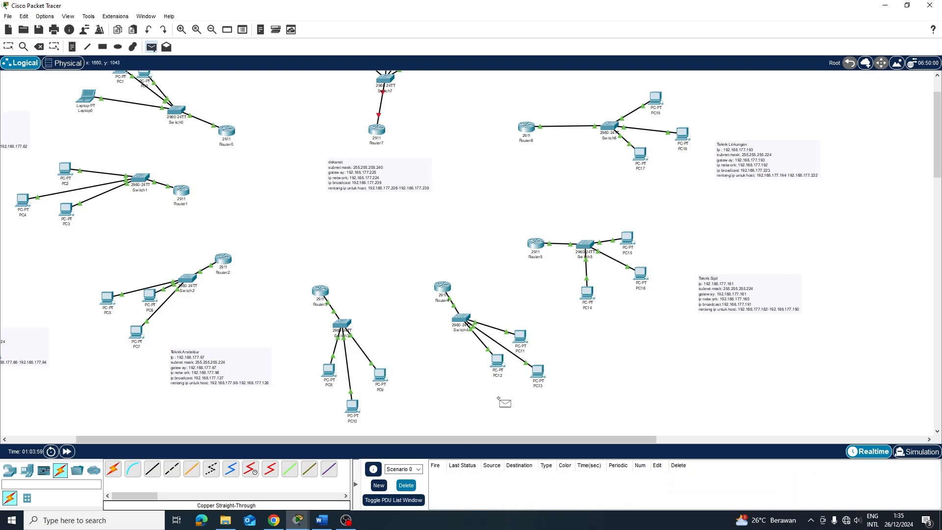
{"action": "left_click", "coordinate": [498, 362]}
{"action": "left_click", "coordinate": [538, 371]}
{"action": "key", "text": "p"}
{"action": "left_click", "coordinate": [525, 340]}
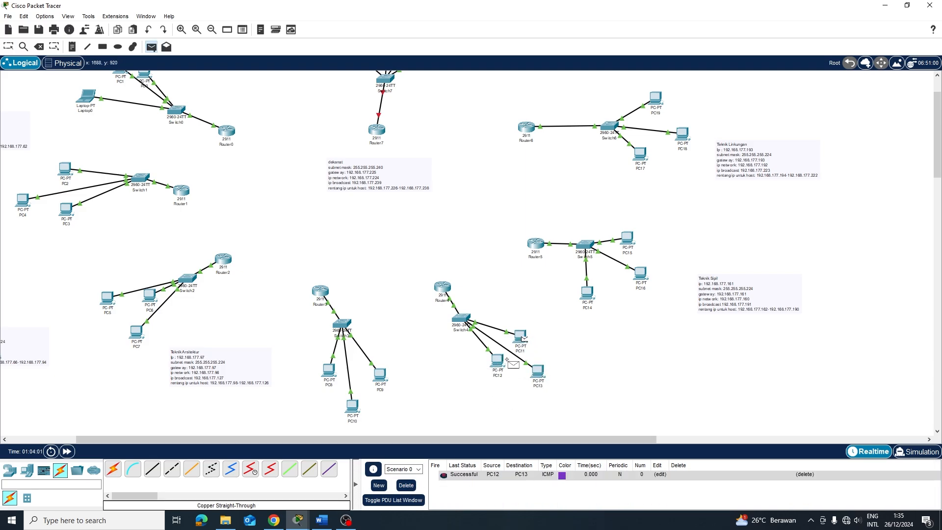
{"action": "left_click", "coordinate": [498, 362]}
{"action": "key", "text": "p"}
{"action": "left_click", "coordinate": [639, 273]}
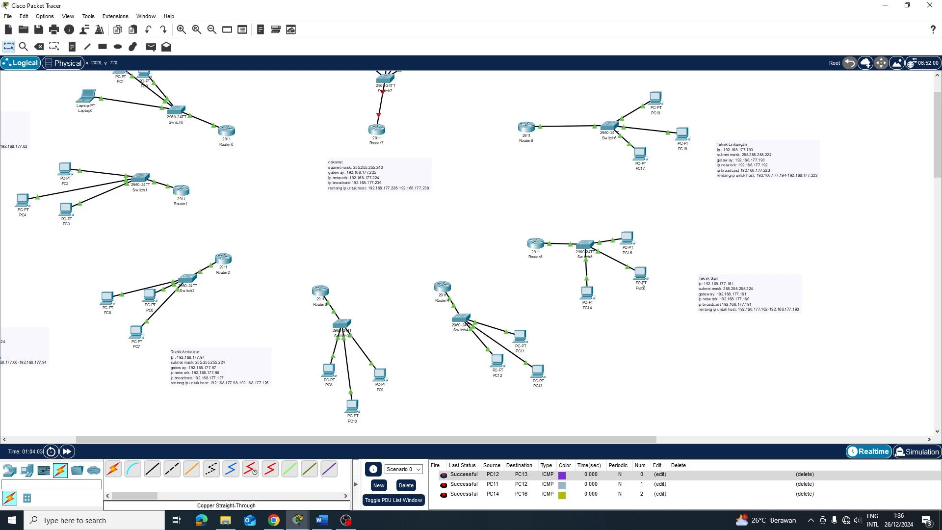
{"action": "key", "text": "p"}
{"action": "left_click", "coordinate": [641, 156]}
{"action": "left_click", "coordinate": [681, 137]}
{"action": "key", "text": "p"}
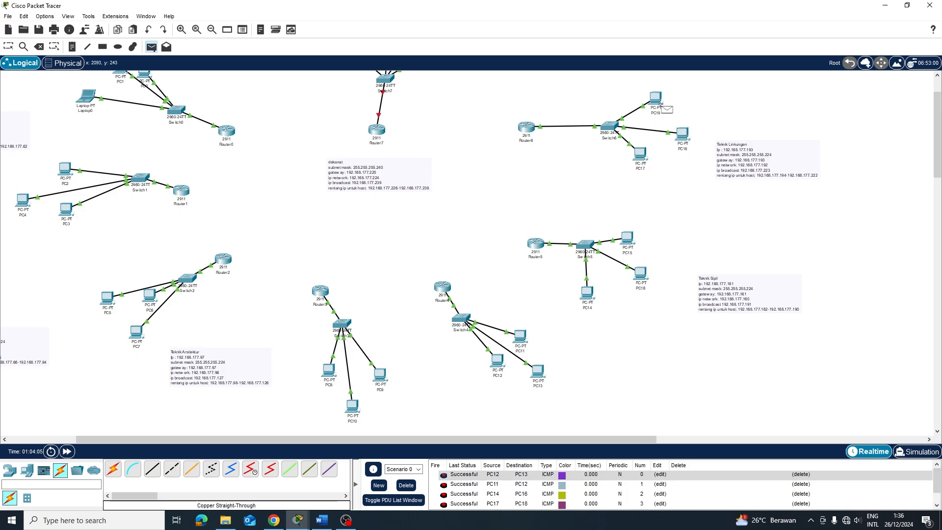
{"action": "left_click", "coordinate": [656, 99]}
{"action": "left_click", "coordinate": [683, 134]}
{"action": "key", "text": "Escape"}
{"action": "scroll", "coordinate": [486, 488], "scroll_direction": "down", "scroll_amount": 2}
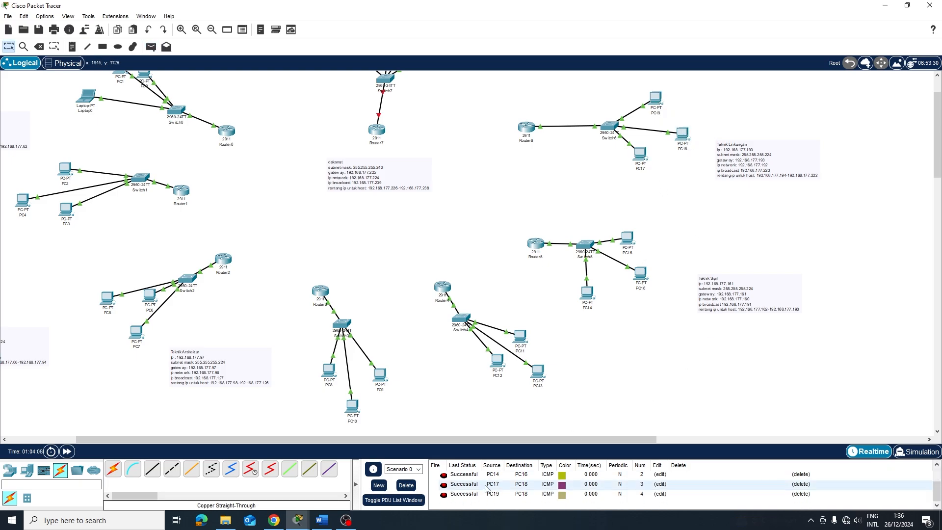
Clear the ping results and open Router7's CLI, declining the initial configuration dialog
{"action": "left_click", "coordinate": [407, 486]}
{"action": "scroll", "coordinate": [399, 186], "scroll_direction": "up", "scroll_amount": 2}
{"action": "left_click", "coordinate": [380, 185]}
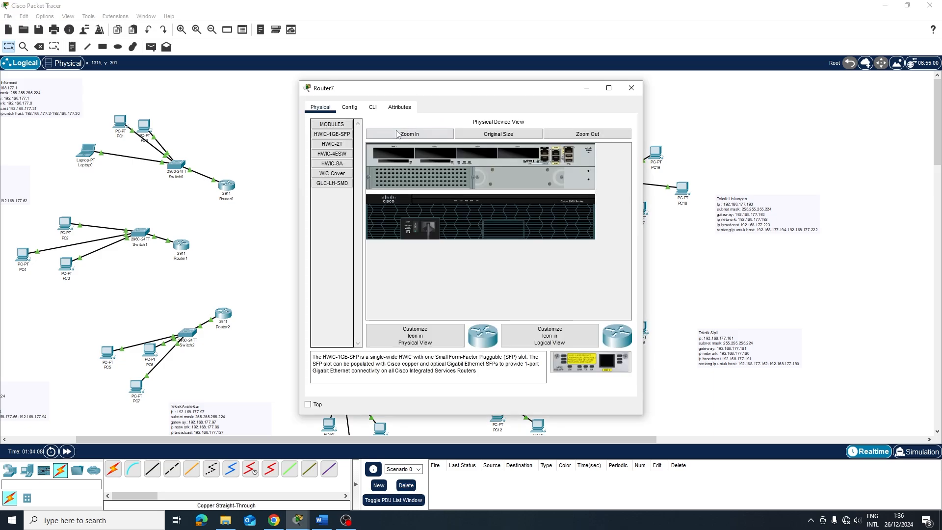
{"action": "left_click", "coordinate": [373, 107]}
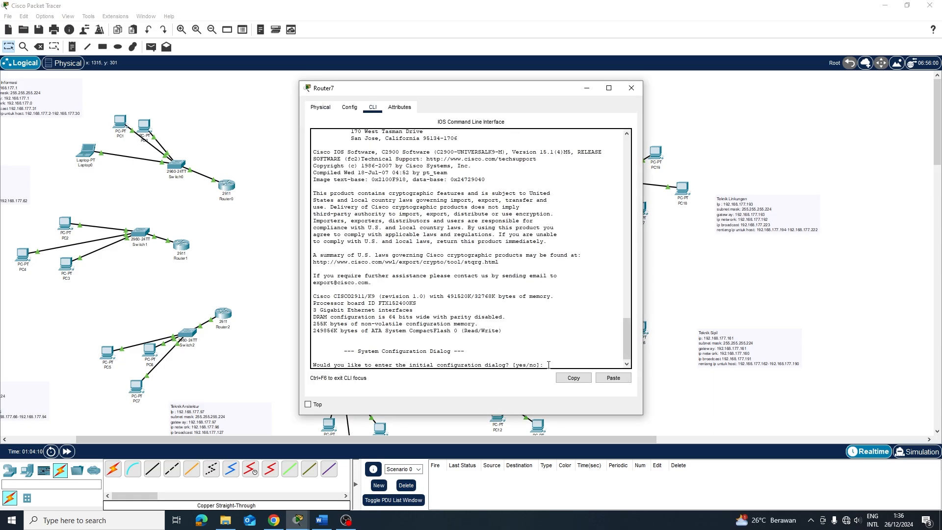
{"action": "type", "text": "n"}
{"action": "key", "text": "Return"}
{"action": "key", "text": "Return"}
Bring up GigabitEthernet0/0 using en, conf t, int g0/0 and no sh
{"action": "type", "text": "en"}
{"action": "key", "text": "Return"}
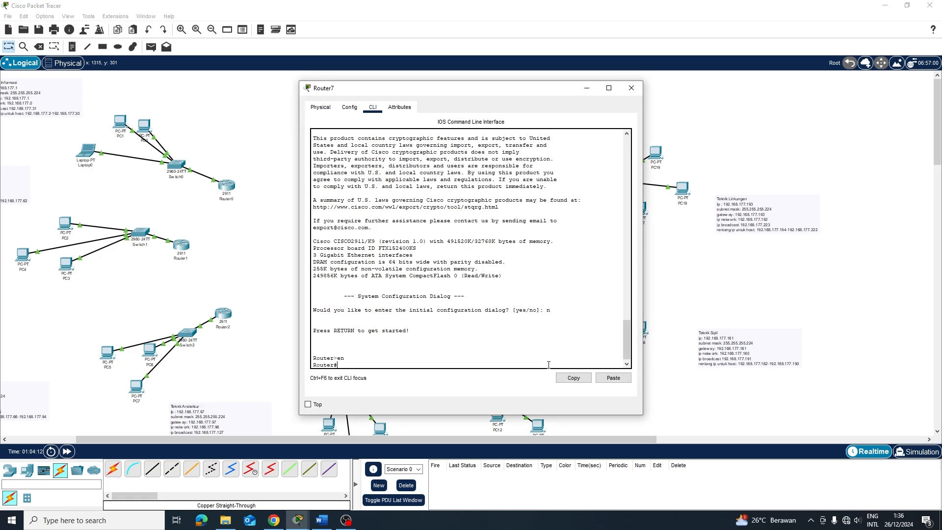
{"action": "type", "text": "conf t"}
{"action": "key", "text": "Return"}
{"action": "key", "text": "Return"}
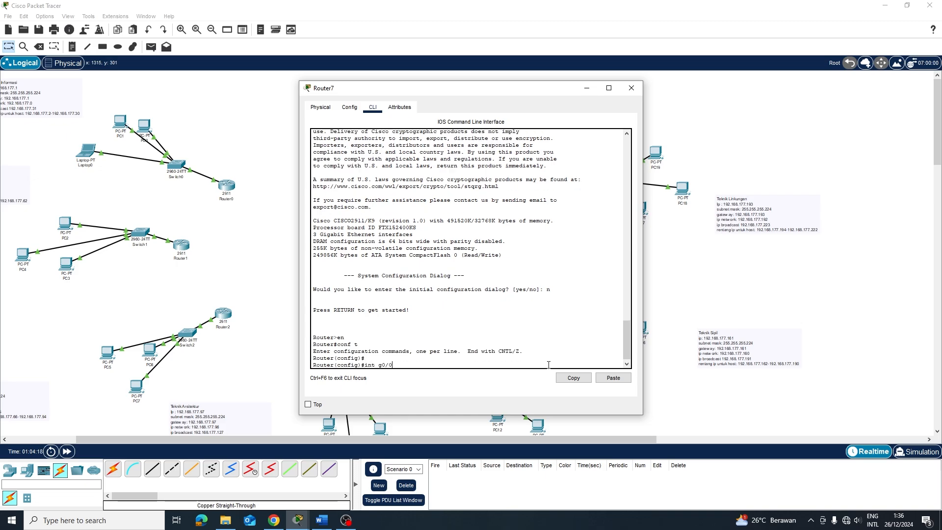
{"action": "type", "text": "int g0/0"}
{"action": "key", "text": "Return"}
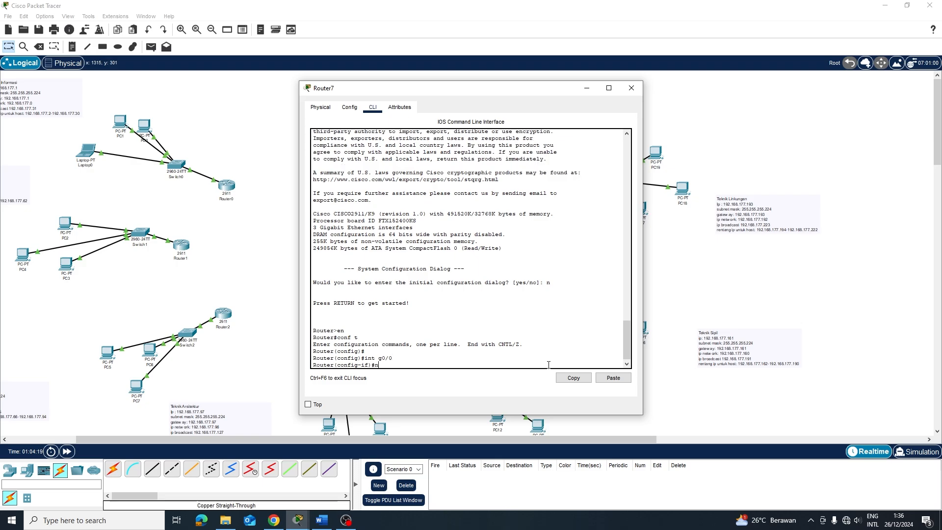
{"action": "type", "text": "no sh"}
{"action": "key", "text": "Return"}
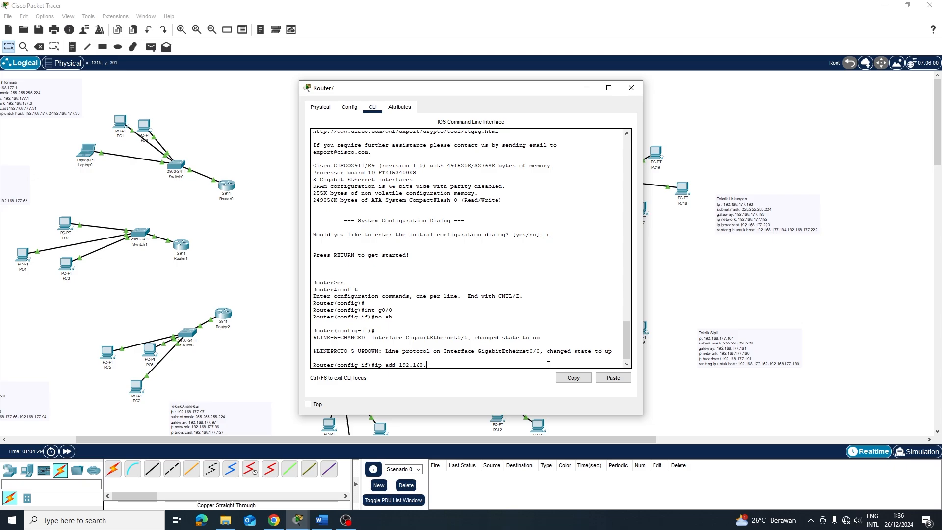
Check the address table in Word, then return to Router7's command line
{"action": "left_click", "coordinate": [321, 520]}
{"action": "scroll", "coordinate": [343, 432], "scroll_direction": "down", "scroll_amount": 1}
{"action": "scroll", "coordinate": [336, 402], "scroll_direction": "up", "scroll_amount": 4}
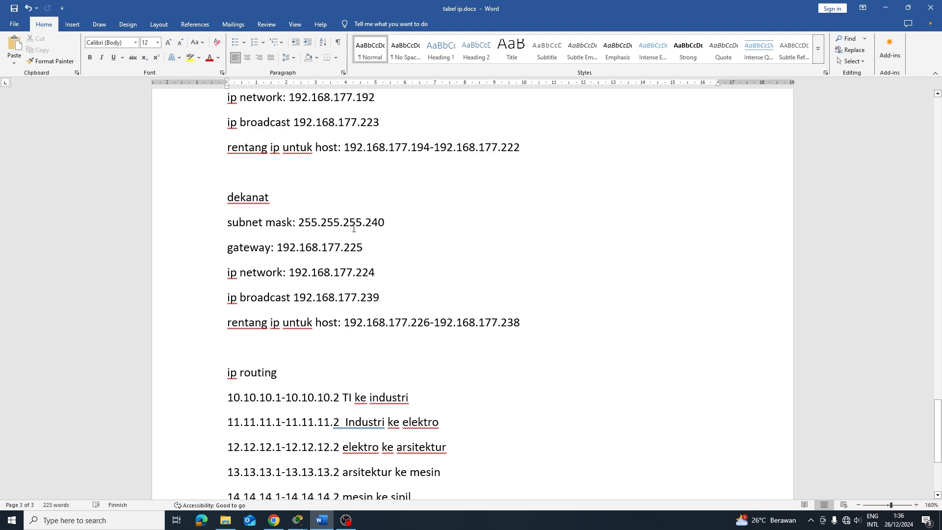
{"action": "left_click", "coordinate": [889, 6]}
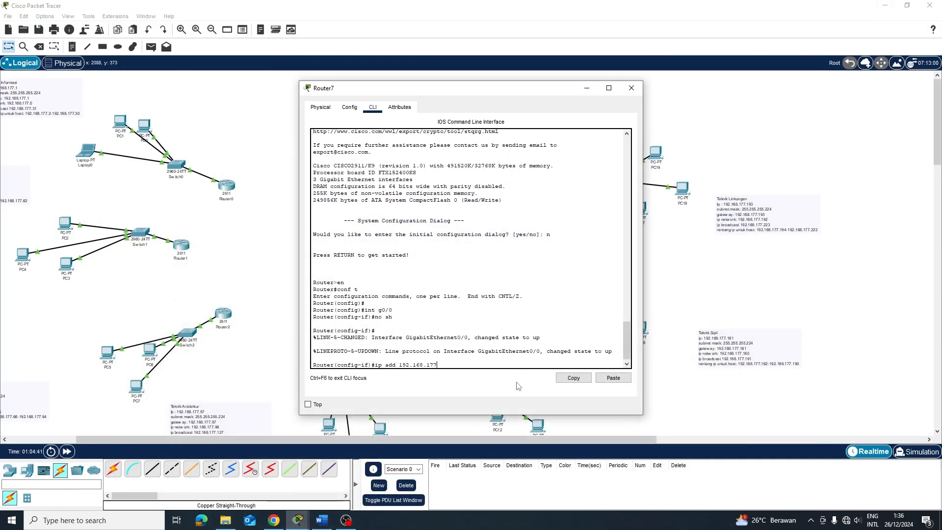
Assign GigabitEthernet0/0 192.168.177.225 255.255.255.240 and create DHCP pool POOL1
{"action": "key", "text": "BackSpace"}
{"action": "key", "text": "Return"}
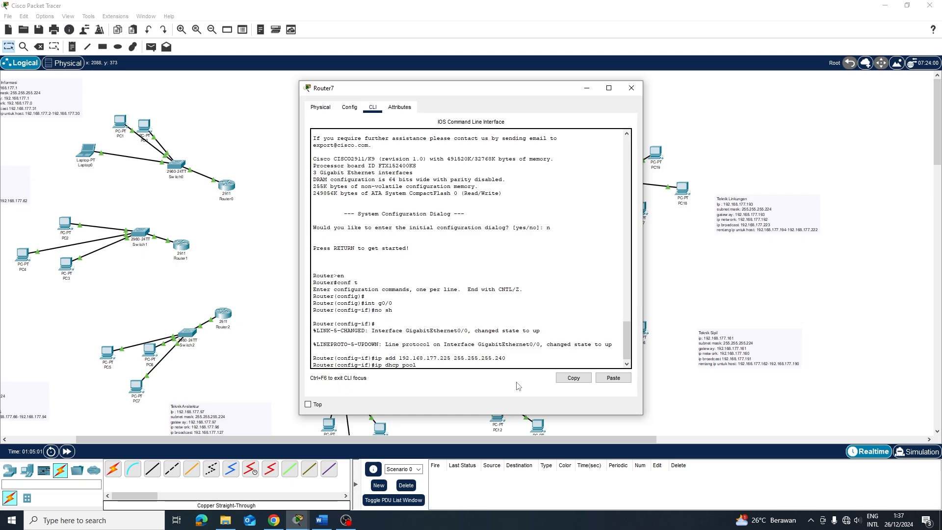
{"action": "type", "text": "1"}
{"action": "key", "text": "Return"}
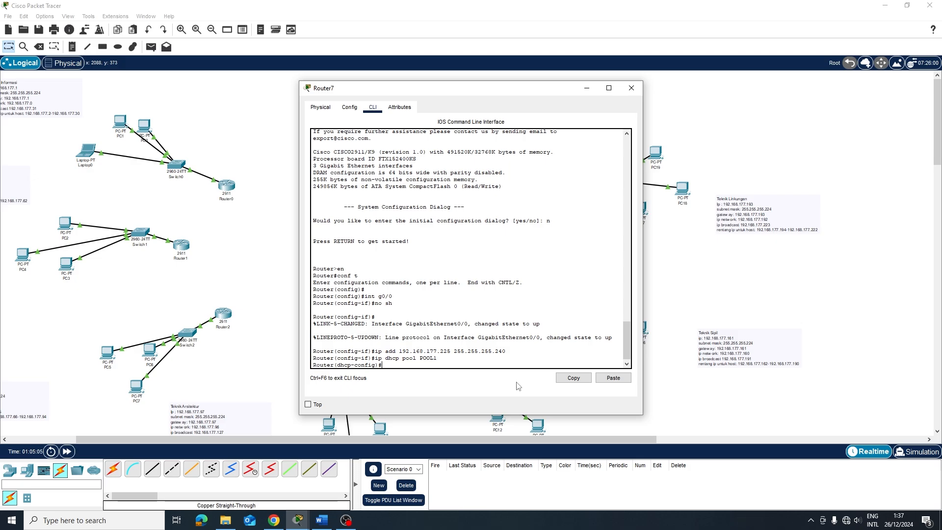
Give POOL1 network 192.168.177.224 255.255.255.240 and default-router 192.168.177.225
{"action": "type", "text": "network 192.168.177.224 255.255.255.2"}
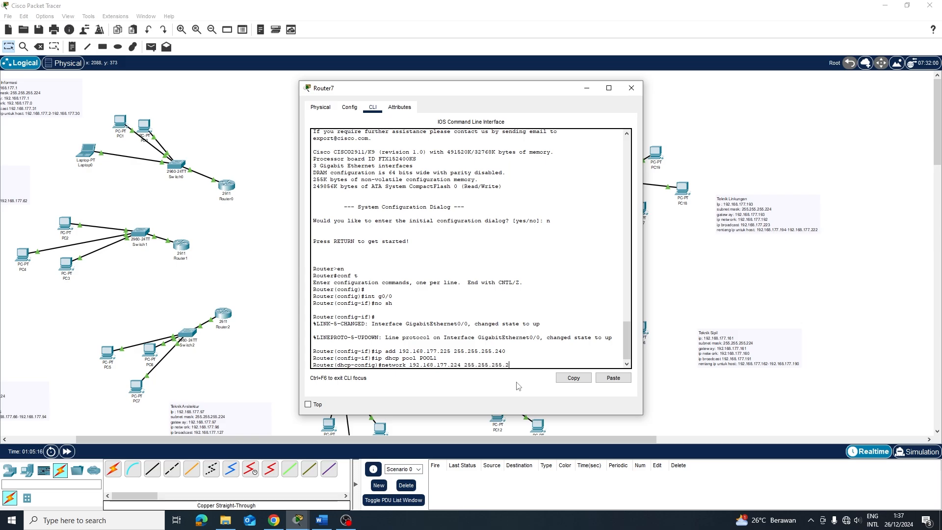
{"action": "type", "text": "40"}
{"action": "key", "text": "Return"}
{"action": "type", "text": "default-r"}
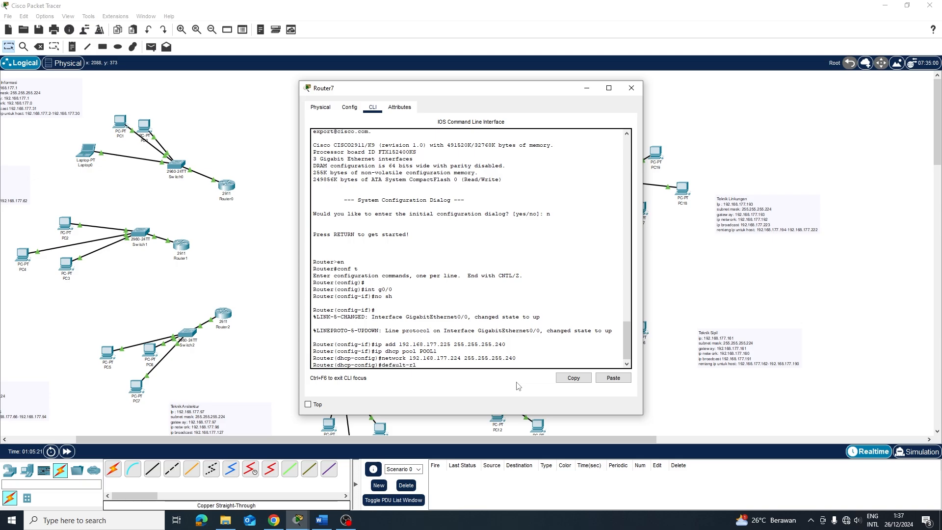
{"action": "type", "text": "outer 192.168.177%DHCPD-4-PING_CONFLICT: DHCP address"}
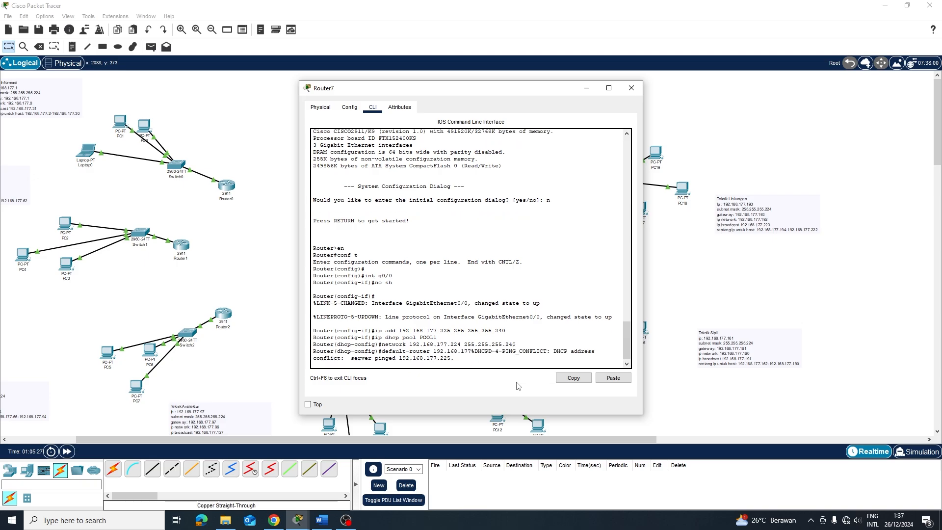
{"action": "key", "text": "Up"}
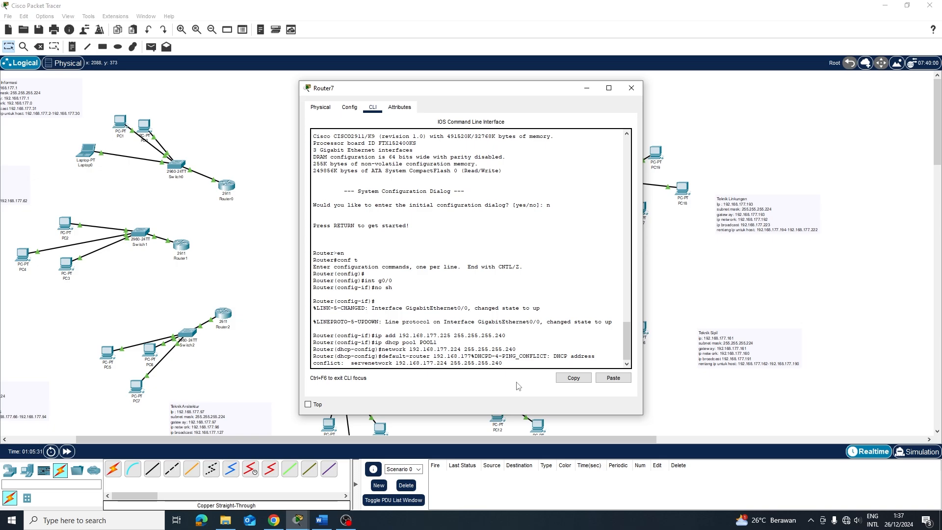
{"action": "key", "text": "Down"}
{"action": "key", "text": "BackSpace"}
{"action": "key", "text": "BackSpace"}
{"action": "key", "text": "BackSpace"}
{"action": "key", "text": "BackSpace"}
{"action": "key", "text": "BackSpace"}
{"action": "key", "text": "BackSpace"}
{"action": "key", "text": "BackSpace"}
{"action": "key", "text": "BackSpace"}
{"action": "key", "text": "BackSpace"}
{"action": "key", "text": "BackSpace"}
{"action": "key", "text": "BackSpace"}
{"action": "key", "text": "BackSpace"}
{"action": "key", "text": "BackSpace"}
{"action": "key", "text": "BackSpace"}
{"action": "key", "text": "BackSpace"}
{"action": "key", "text": "BackSpace"}
{"action": "key", "text": "BackSpace"}
{"action": "key", "text": "BackSpace"}
{"action": "key", "text": "BackSpace"}
{"action": "key", "text": "BackSpace"}
{"action": "key", "text": "Return"}
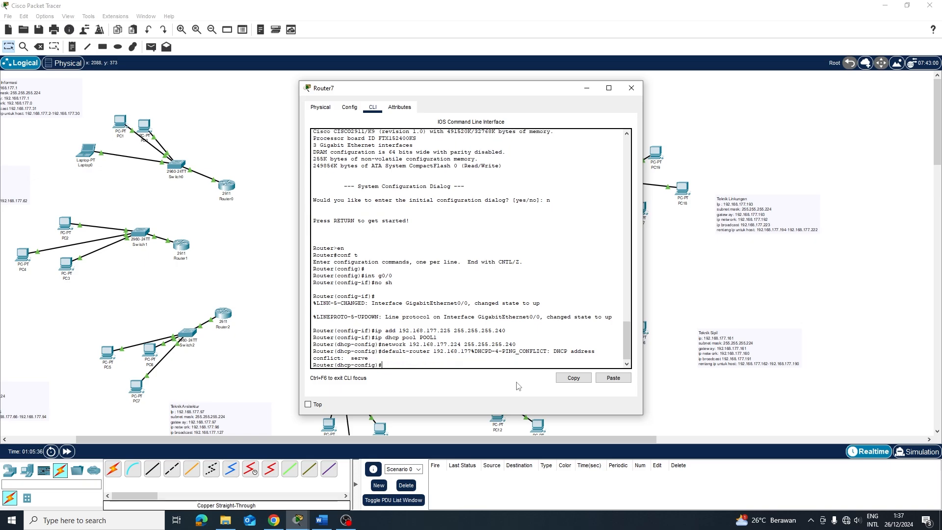
{"action": "key", "text": "Up"}
{"action": "key", "text": "Down"}
{"action": "key", "text": "Return"}
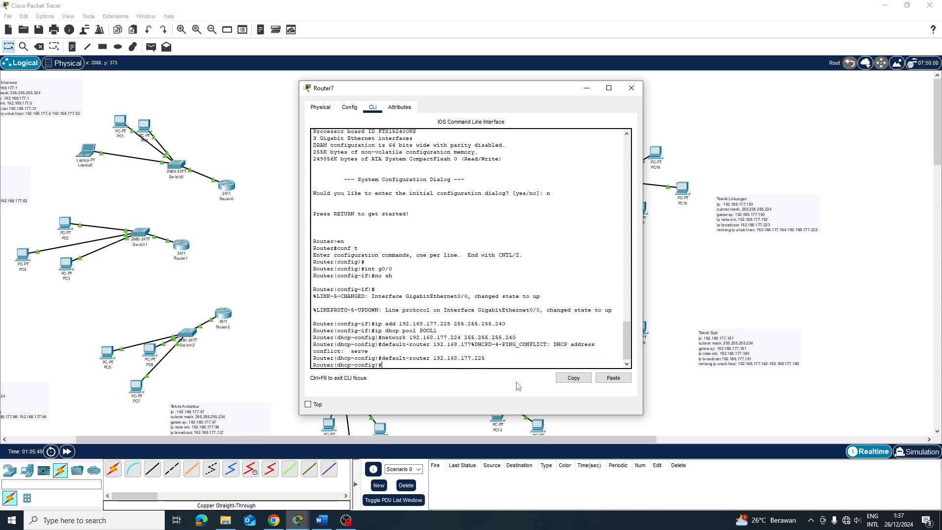
Have Server0 renew its DHCP address, obtaining 192.168.177.226 from Router7
{"action": "left_click", "coordinate": [691, 260]}
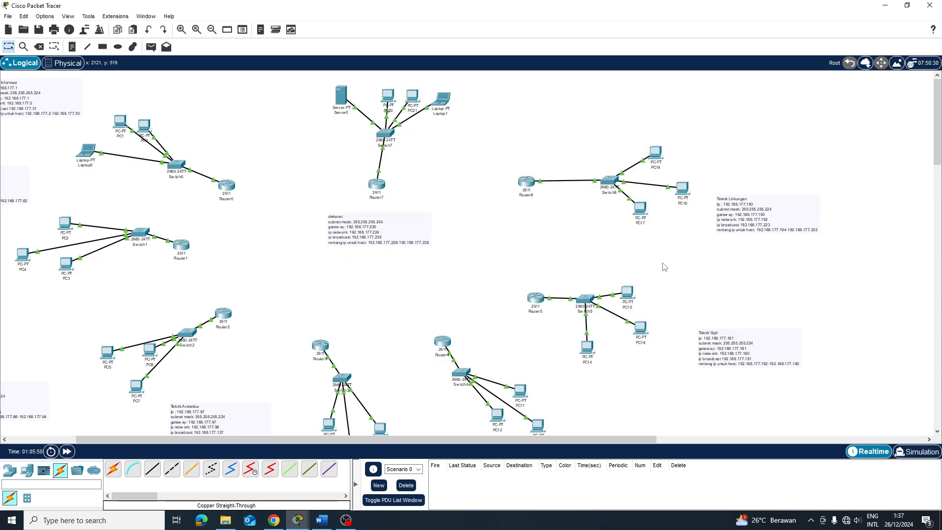
{"action": "left_click", "coordinate": [342, 96]}
{"action": "left_click", "coordinate": [352, 129]}
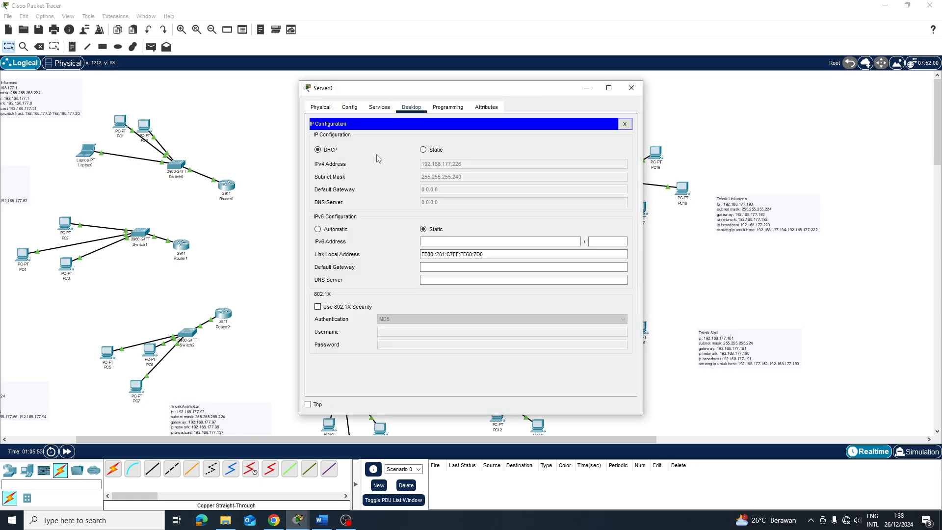
{"action": "left_click", "coordinate": [425, 150]}
{"action": "left_click", "coordinate": [329, 151]}
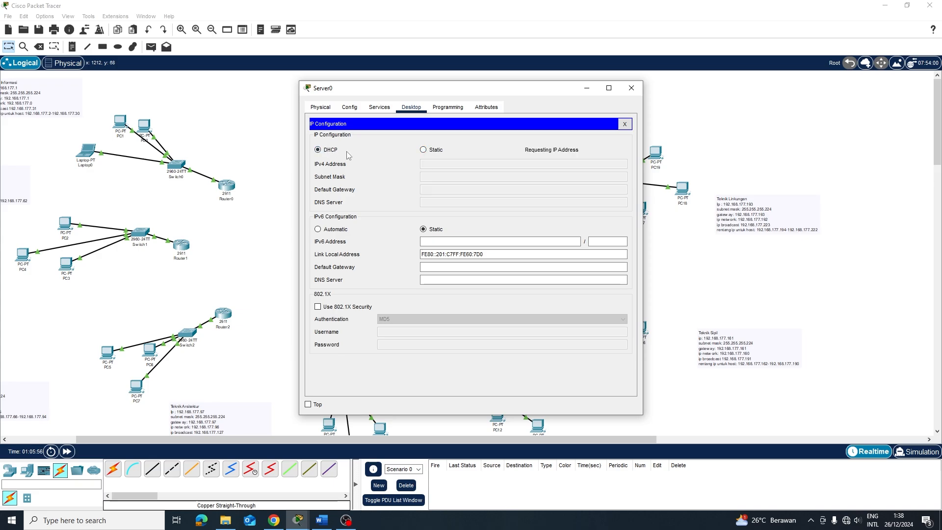
{"action": "left_click", "coordinate": [667, 267]}
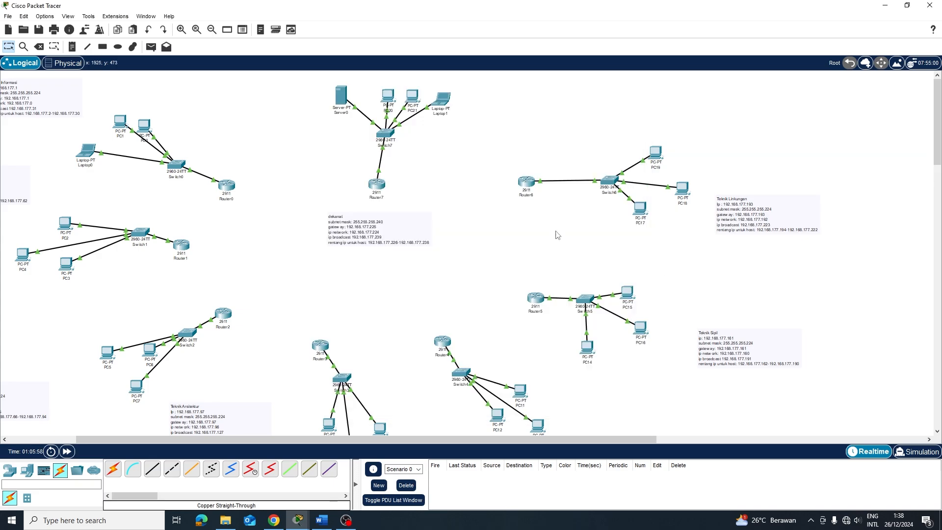
Add dns-server 8.8.8.8 to Router7's POOL1 in the CLI
{"action": "left_click", "coordinate": [383, 184]}
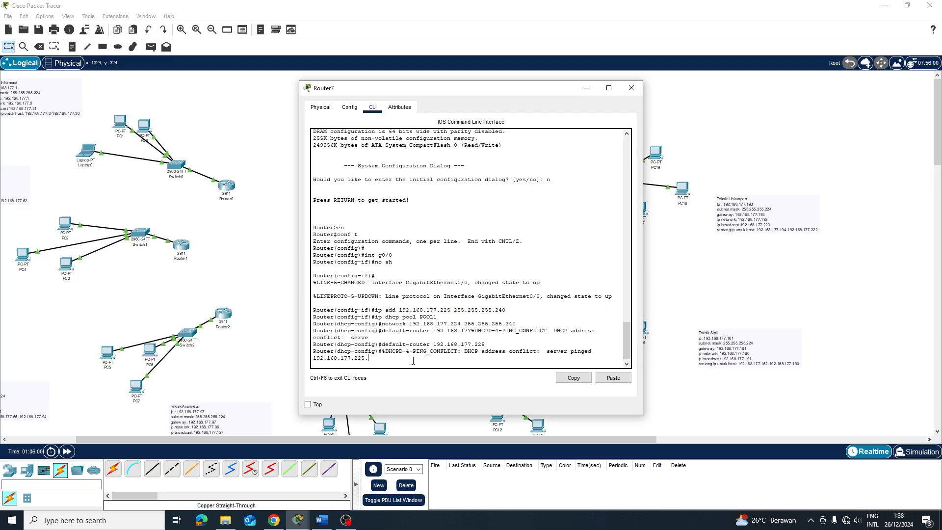
{"action": "key", "text": "Return"}
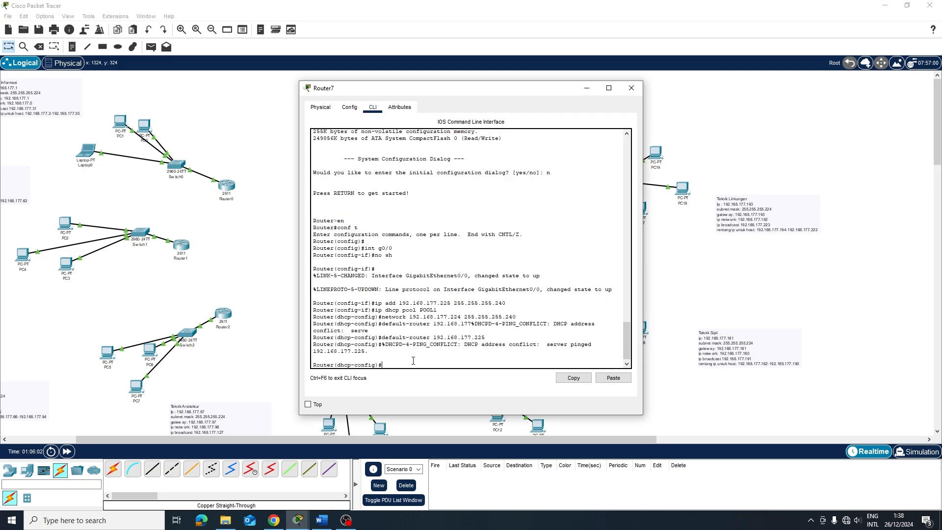
{"action": "type", "text": "dns-serv"}
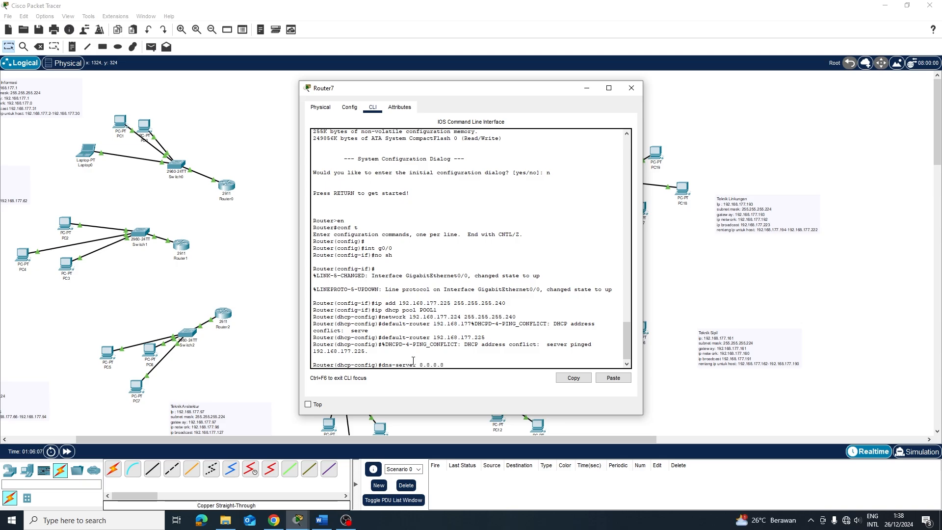
{"action": "type", "text": "er 8.8.8.8"}
{"action": "key", "text": "Return"}
Refresh Server0's IP configuration, toggling static and then DHCP addressing
{"action": "left_click", "coordinate": [631, 88]}
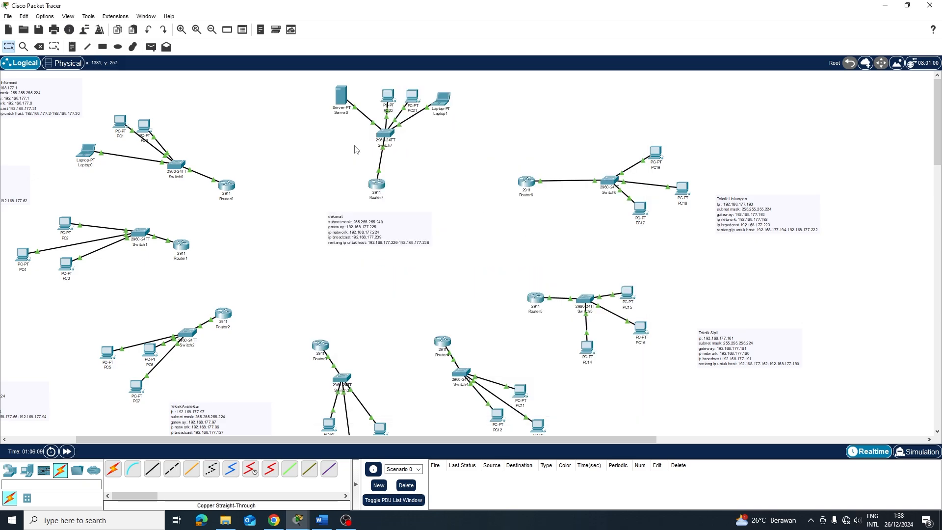
{"action": "left_click", "coordinate": [342, 101]}
{"action": "left_click", "coordinate": [425, 151]}
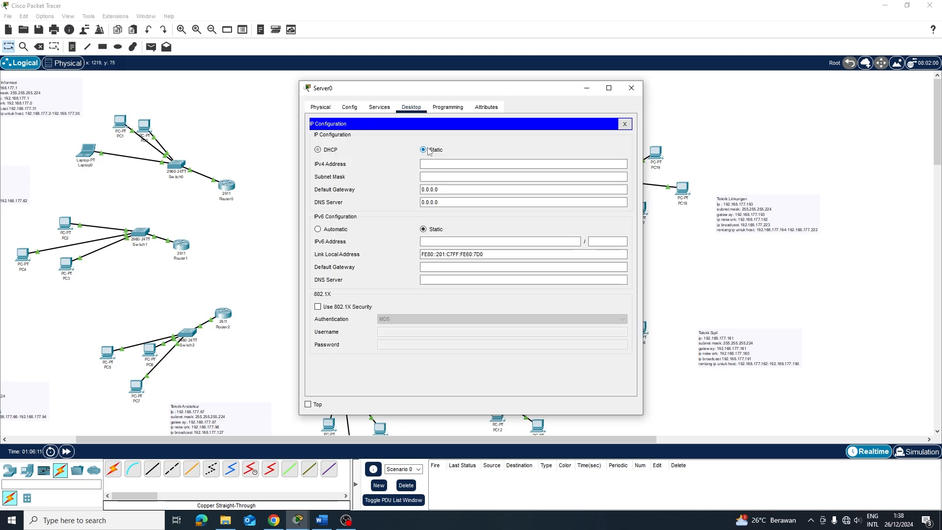
{"action": "left_click", "coordinate": [327, 150]}
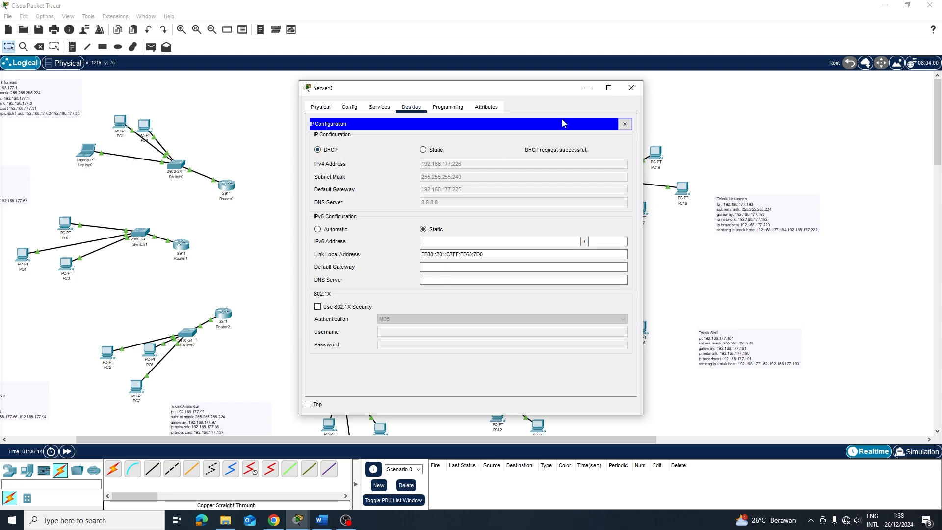
{"action": "left_click", "coordinate": [632, 88]}
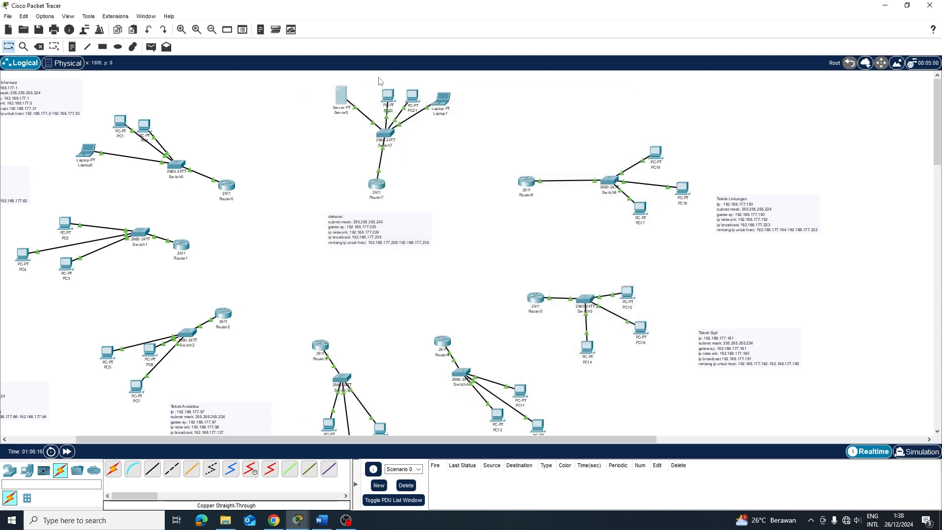
Set PC20 to obtain its IP address by DHCP
{"action": "left_click", "coordinate": [388, 96]}
{"action": "left_click", "coordinate": [379, 107]}
{"action": "left_click", "coordinate": [339, 142]}
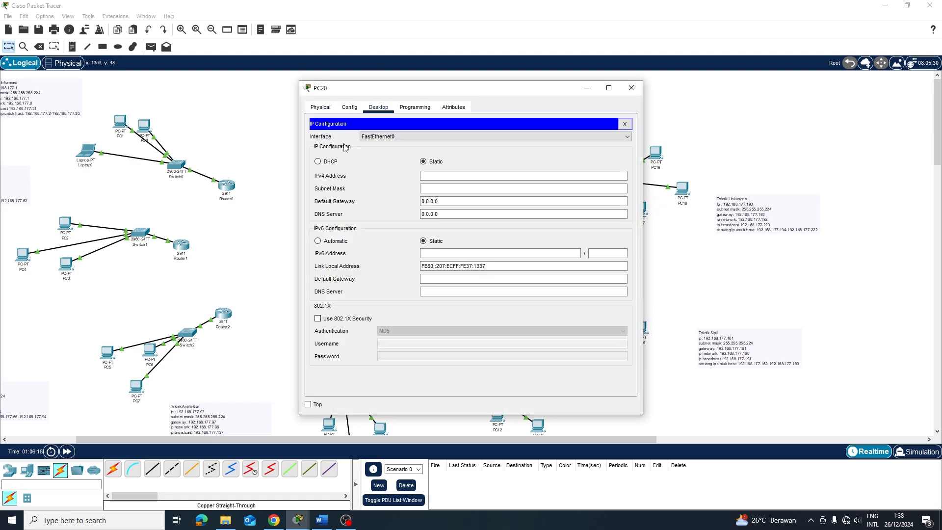
{"action": "left_click", "coordinate": [324, 162]}
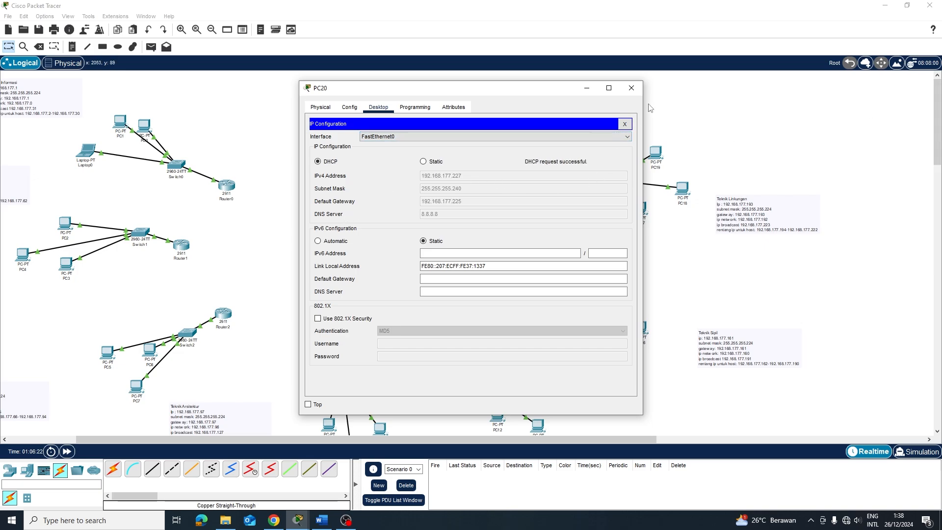
{"action": "left_click", "coordinate": [632, 88]}
Set PC21 to obtain its IP address by DHCP
{"action": "left_click", "coordinate": [388, 96]}
{"action": "left_click", "coordinate": [379, 107]}
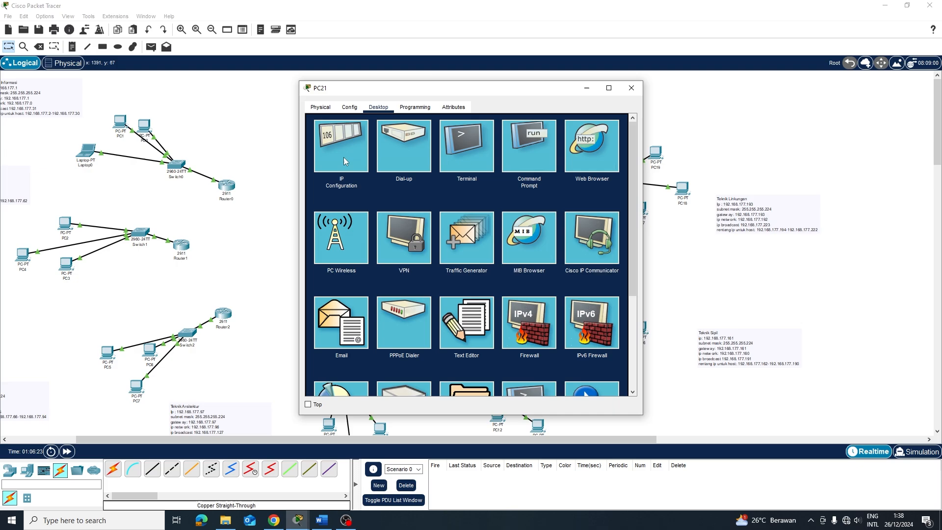
{"action": "left_click", "coordinate": [344, 155]}
{"action": "left_click", "coordinate": [332, 161]}
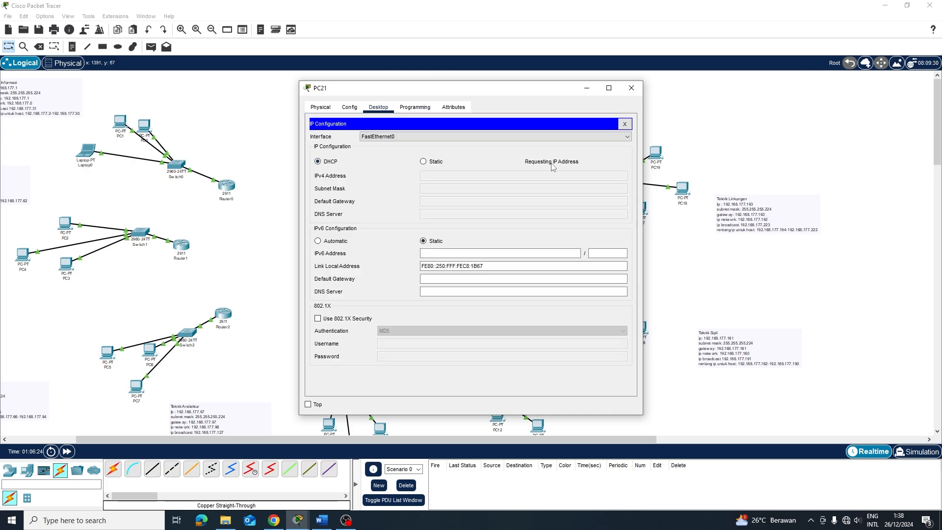
{"action": "left_click", "coordinate": [631, 87]}
Set Laptop1 to obtain its IP address by DHCP
{"action": "left_click", "coordinate": [438, 100]}
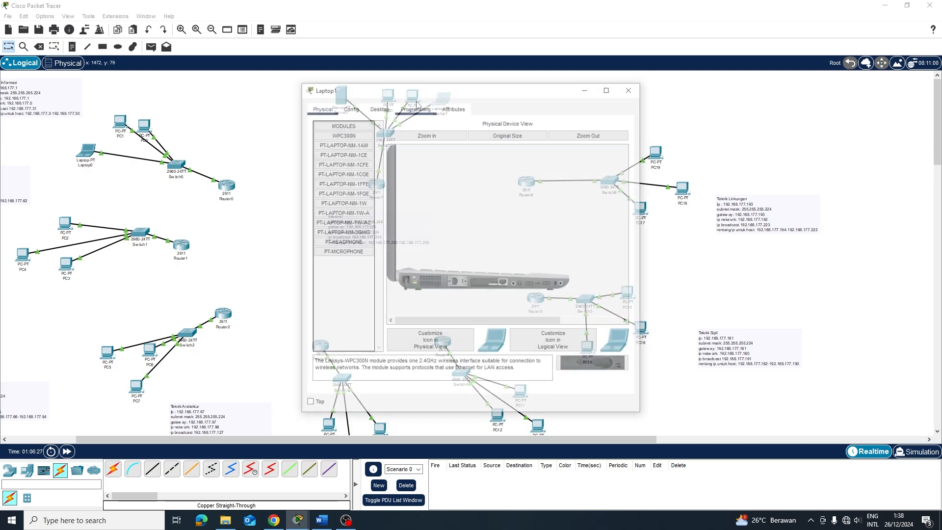
{"action": "left_click", "coordinate": [378, 107]}
{"action": "left_click", "coordinate": [330, 155]}
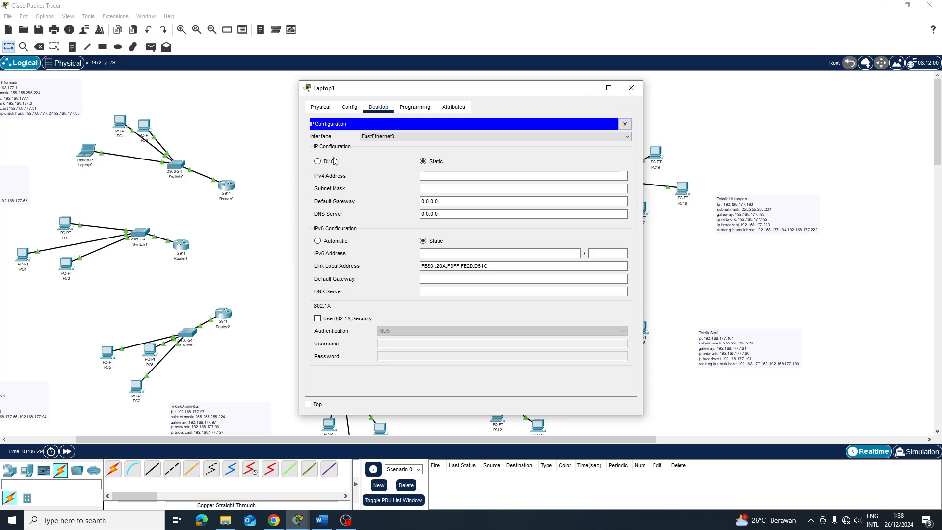
{"action": "left_click", "coordinate": [329, 163]}
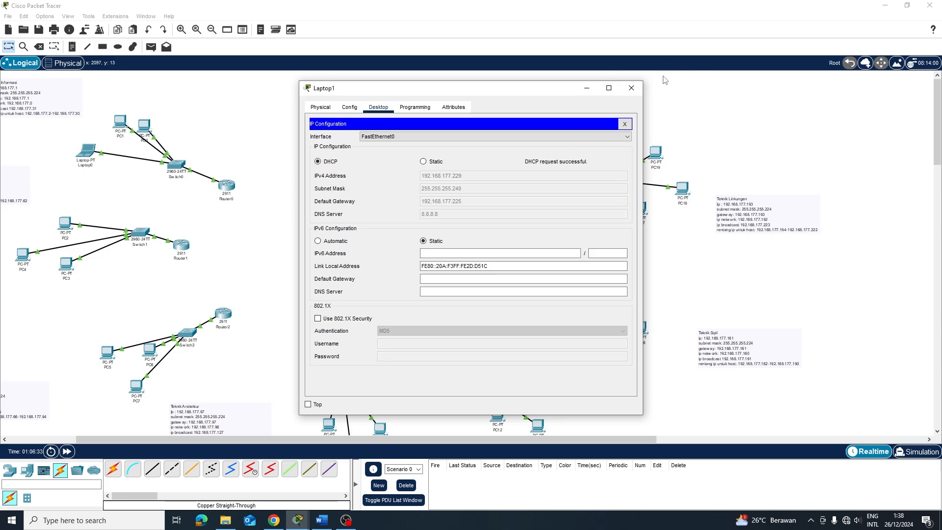
{"action": "left_click", "coordinate": [632, 88]}
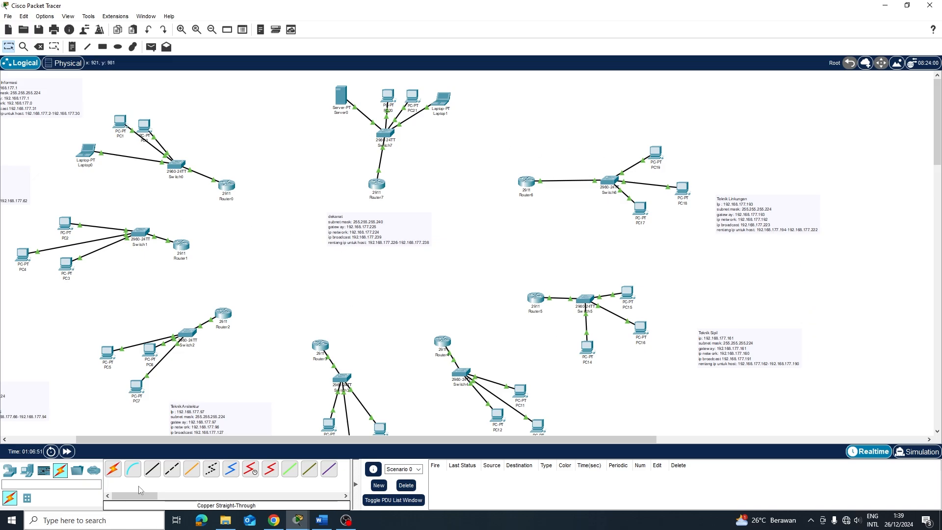
Link Router0 G0/2 to Router1, and Router1 to Router2 G0/1, with cross-over cables
{"action": "left_click", "coordinate": [172, 469]}
{"action": "left_click", "coordinate": [229, 185]}
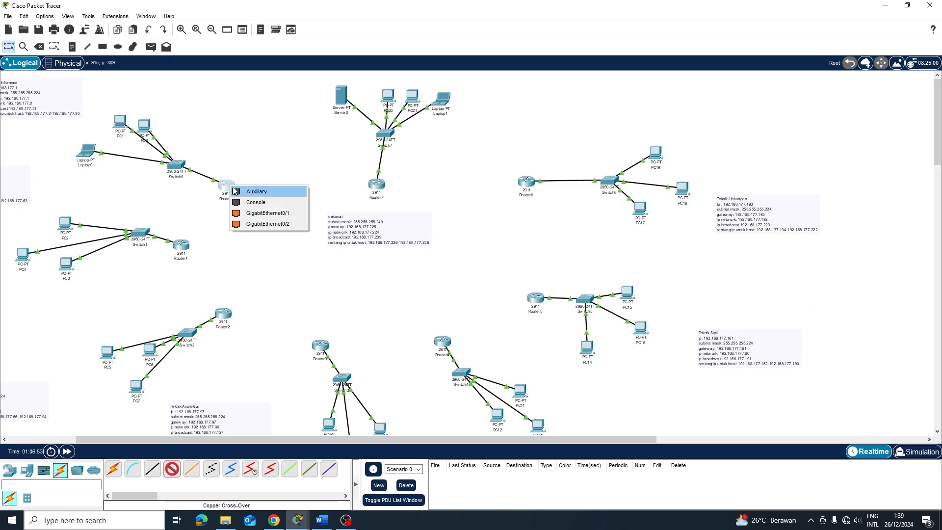
{"action": "left_click", "coordinate": [274, 224]}
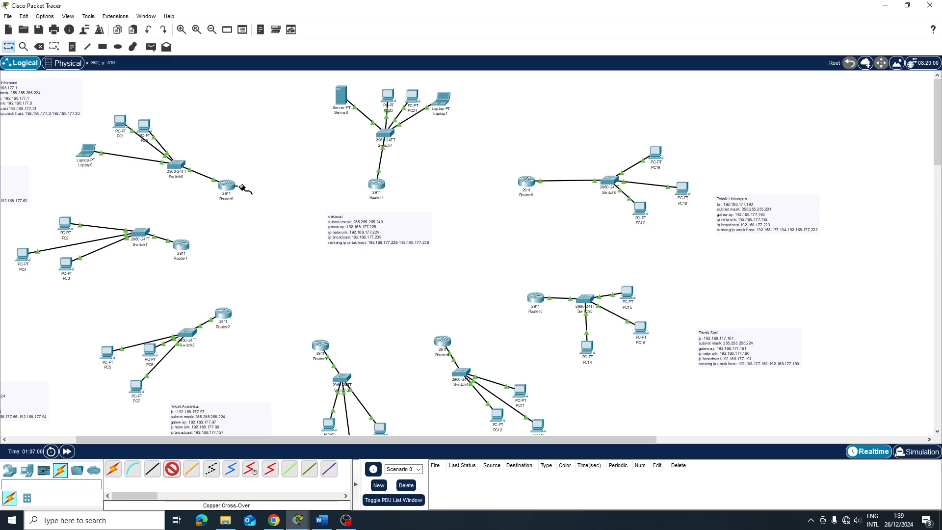
{"action": "left_click", "coordinate": [182, 245]}
{"action": "left_click", "coordinate": [221, 268]}
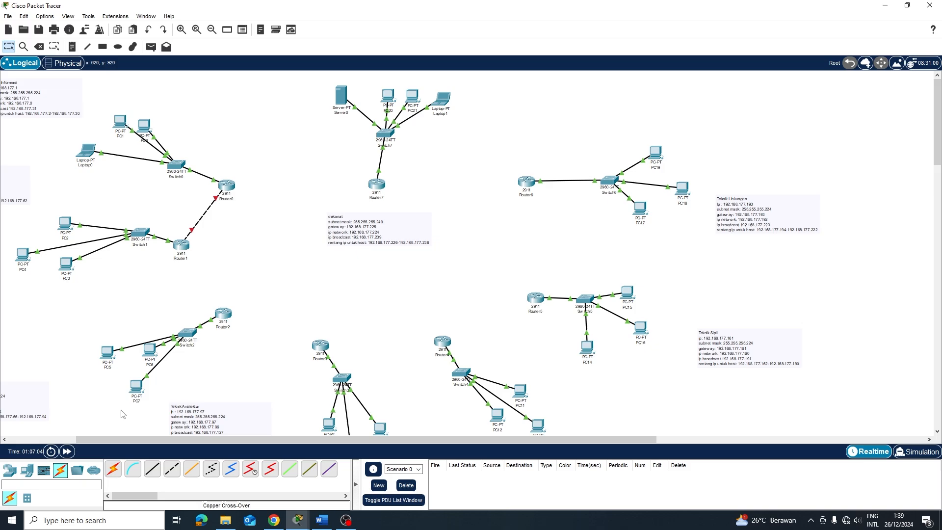
{"action": "left_click", "coordinate": [172, 469]}
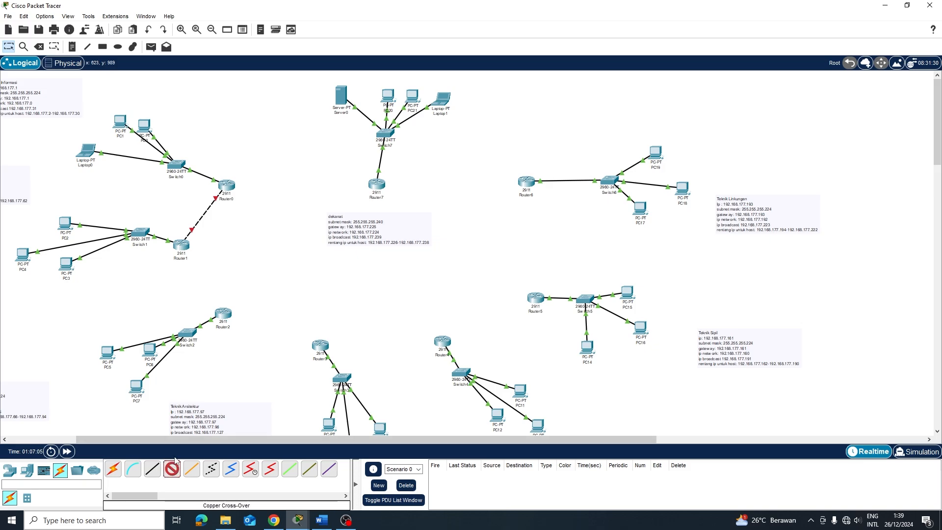
{"action": "left_click", "coordinate": [182, 245]}
{"action": "left_click", "coordinate": [221, 267]}
{"action": "left_click", "coordinate": [224, 317]}
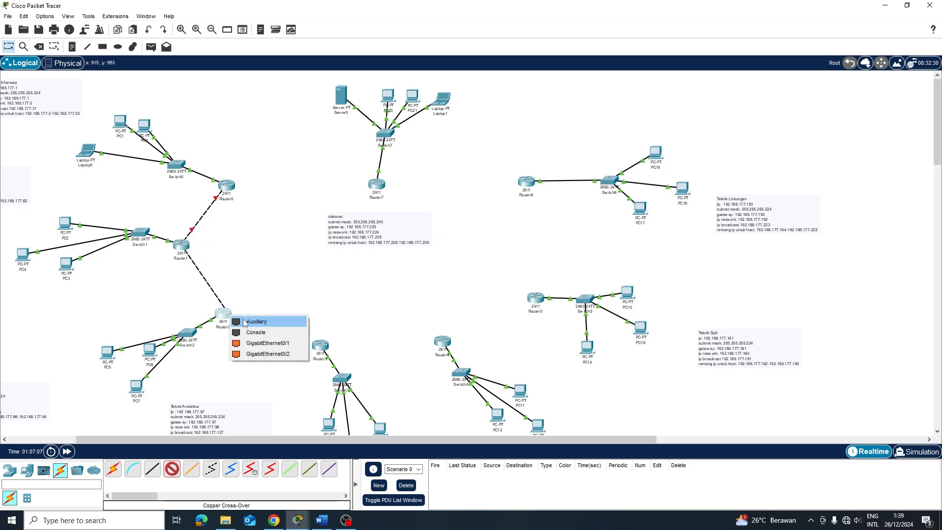
{"action": "left_click", "coordinate": [257, 343]}
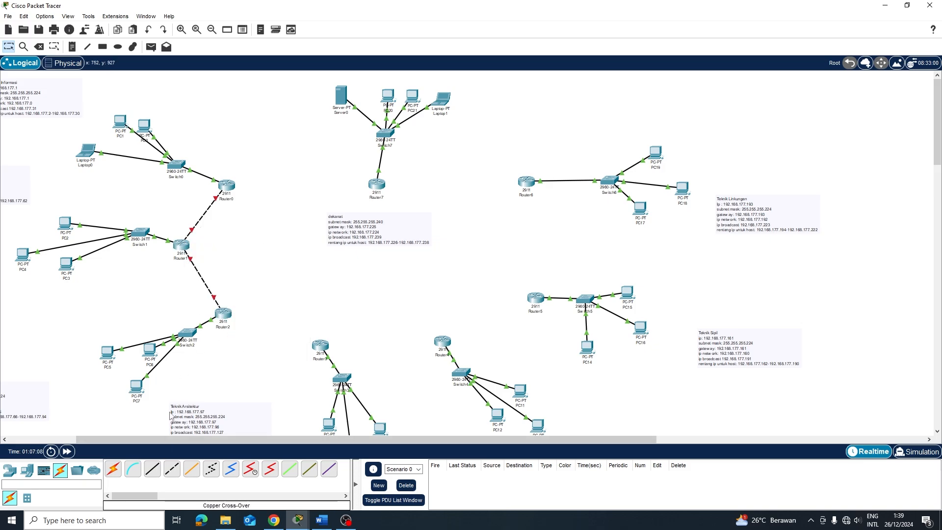
Cable Router2 to Router3, and Router3 G0/2 to Router4, using cross-over links
{"action": "left_click", "coordinate": [223, 315]}
{"action": "left_click", "coordinate": [258, 339]}
{"action": "left_click", "coordinate": [318, 345]}
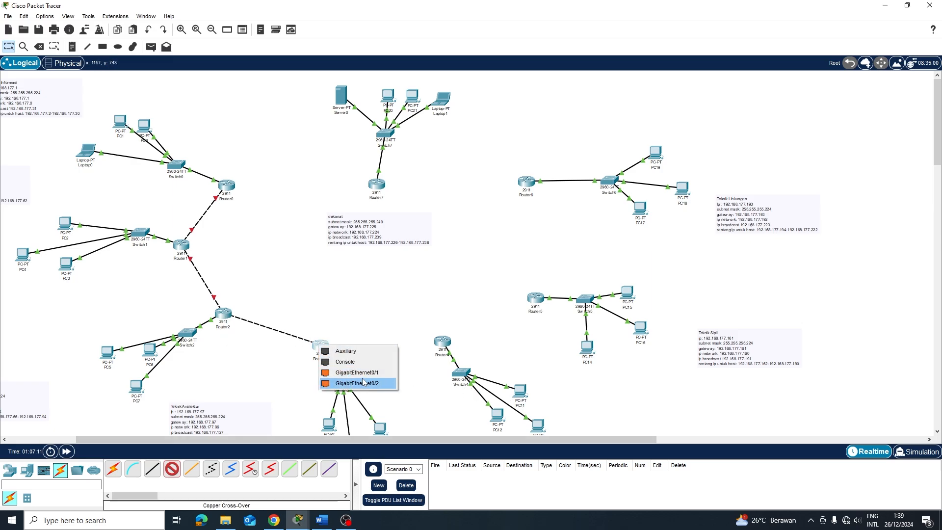
{"action": "left_click", "coordinate": [348, 383]}
{"action": "left_click", "coordinate": [172, 469]}
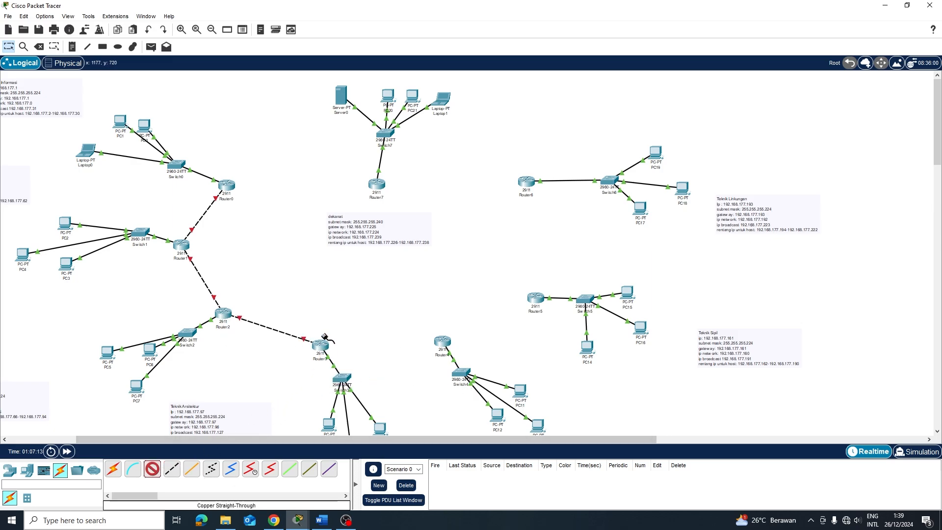
{"action": "left_click", "coordinate": [321, 344]}
{"action": "left_click", "coordinate": [355, 374]}
{"action": "left_click", "coordinate": [443, 342]}
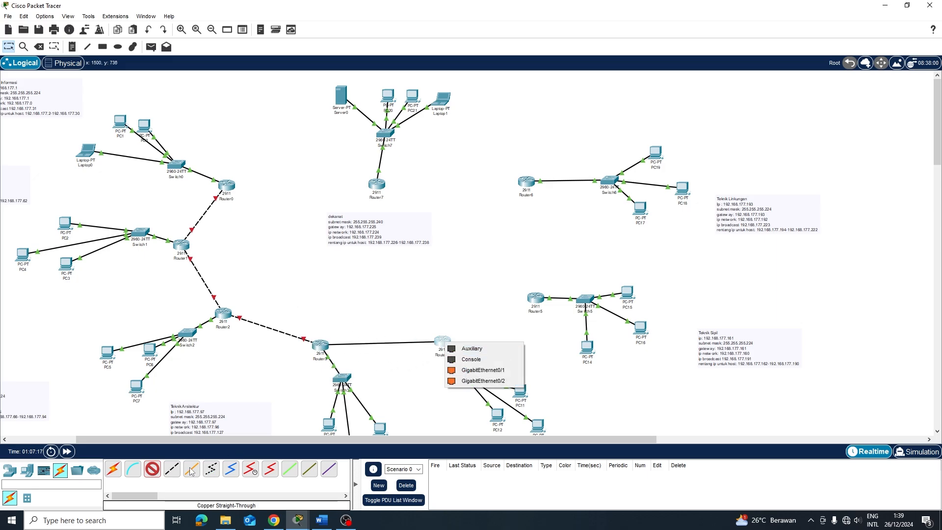
{"action": "left_click", "coordinate": [172, 469]}
{"action": "left_click", "coordinate": [322, 345]}
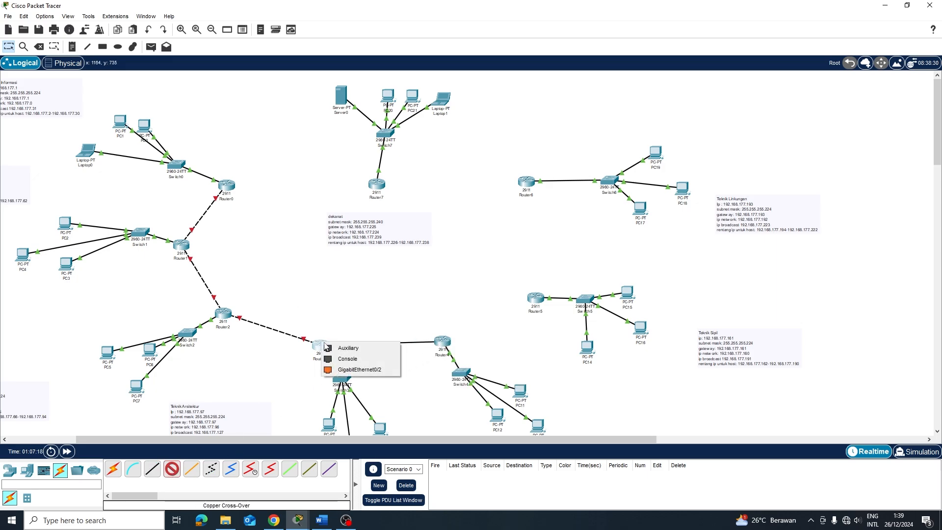
{"action": "left_click", "coordinate": [356, 369]}
{"action": "left_click", "coordinate": [443, 342]}
{"action": "left_click", "coordinate": [447, 367]}
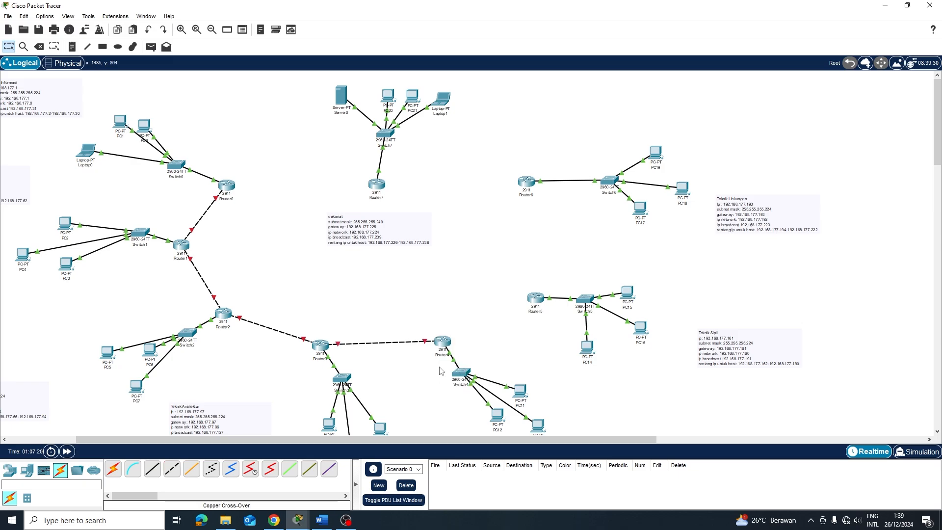
Connect Router4 G0/2 to Router5, and Router5 to Router6, with cross-over cables
{"action": "left_click", "coordinate": [171, 469]}
{"action": "left_click", "coordinate": [443, 342]}
{"action": "left_click", "coordinate": [480, 368]}
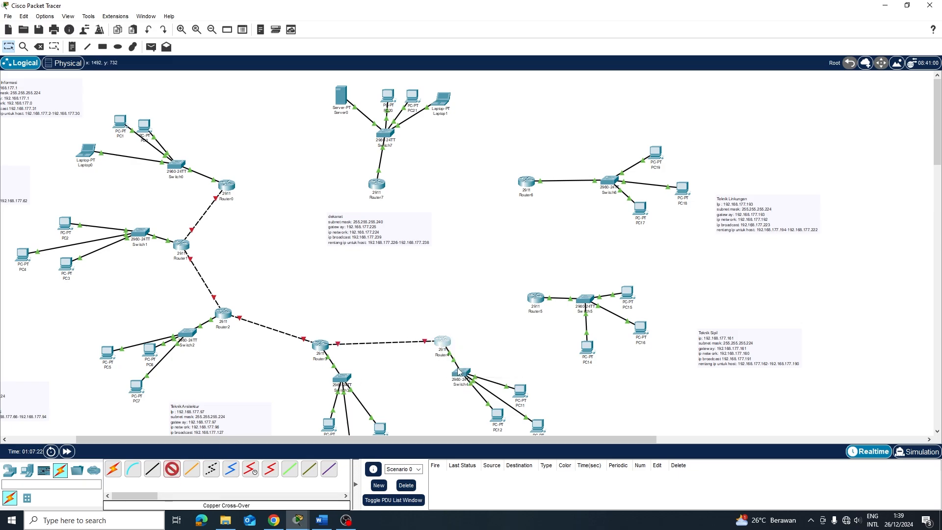
{"action": "left_click", "coordinate": [536, 296]}
{"action": "left_click", "coordinate": [559, 323]}
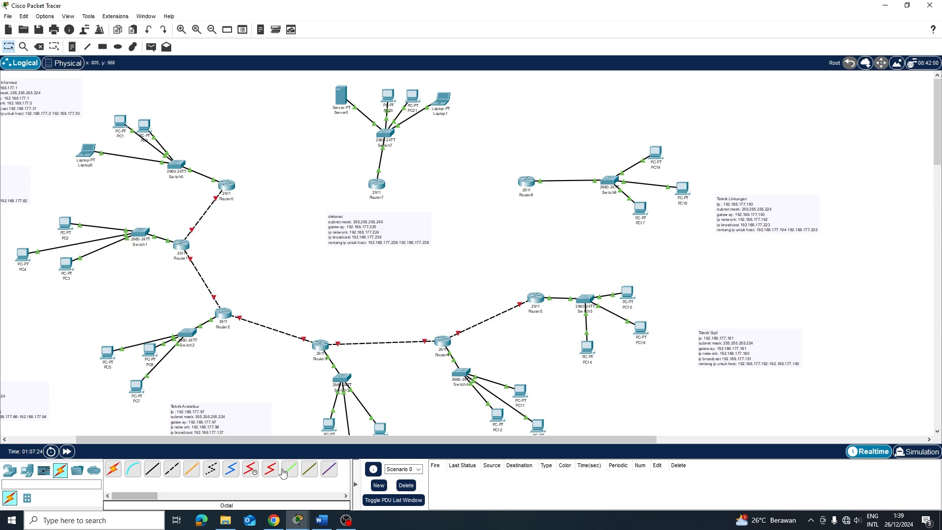
{"action": "left_click", "coordinate": [173, 473]}
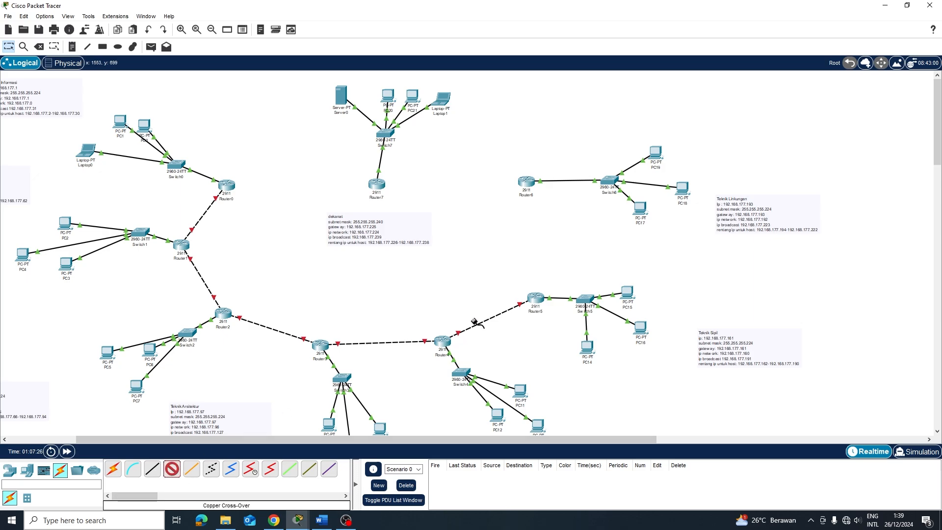
{"action": "left_click", "coordinate": [536, 299]}
{"action": "left_click", "coordinate": [569, 329]}
{"action": "left_click", "coordinate": [526, 182]}
{"action": "left_click", "coordinate": [554, 215]}
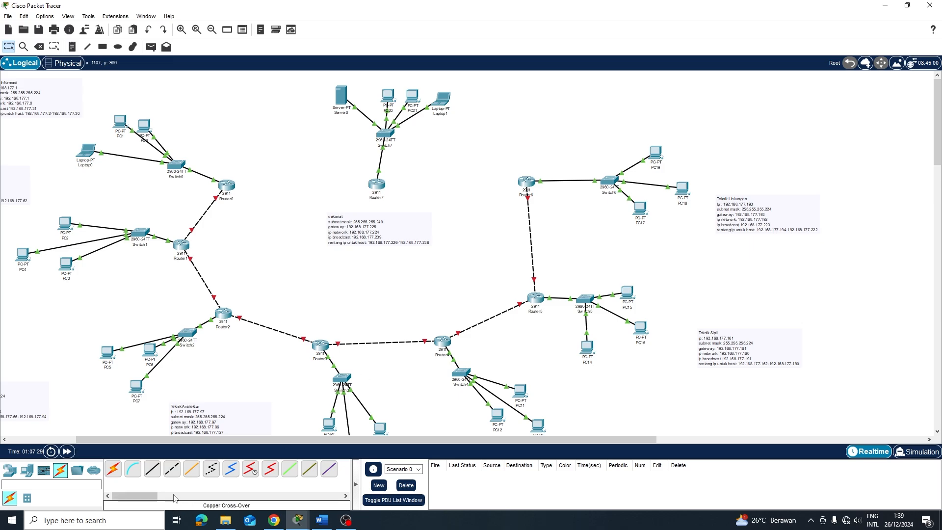
Link Router6 to Router7, then Router7 G0/2 back to Router0 G0/1, closing the ring
{"action": "left_click", "coordinate": [172, 470]}
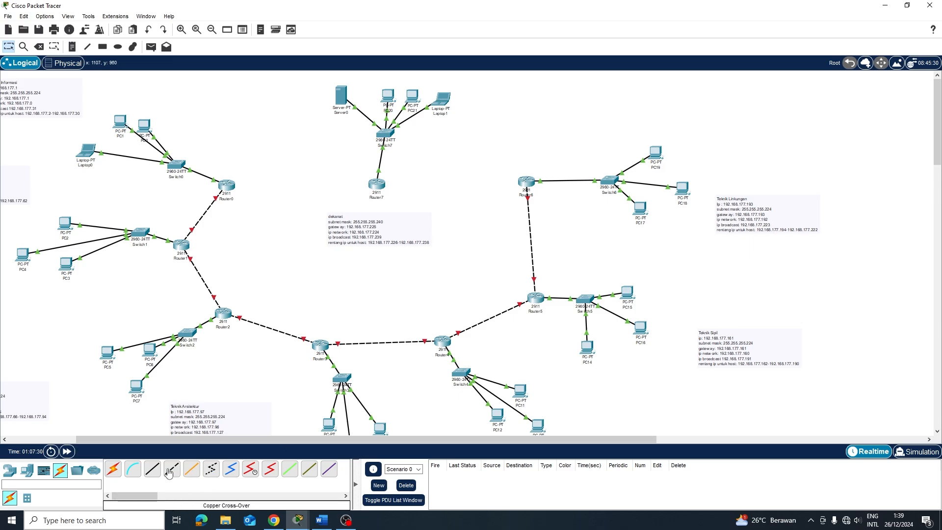
{"action": "left_click", "coordinate": [526, 183]}
{"action": "left_click", "coordinate": [532, 205]}
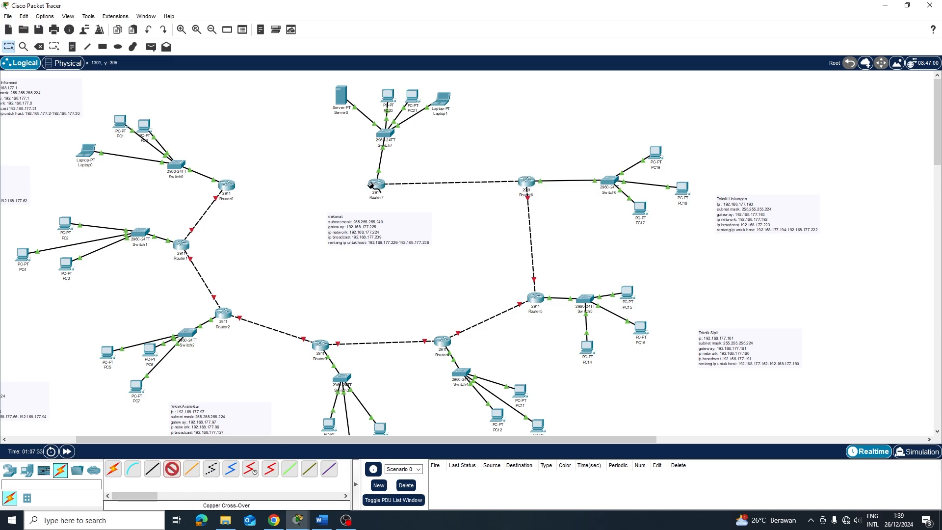
{"action": "left_click", "coordinate": [376, 184]}
{"action": "left_click", "coordinate": [415, 219]}
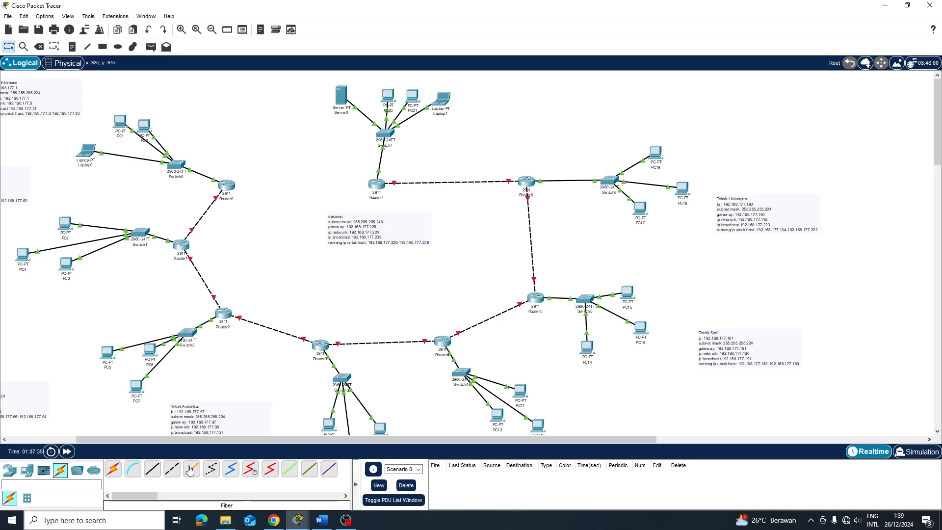
{"action": "left_click", "coordinate": [172, 470]}
{"action": "left_click", "coordinate": [381, 184]}
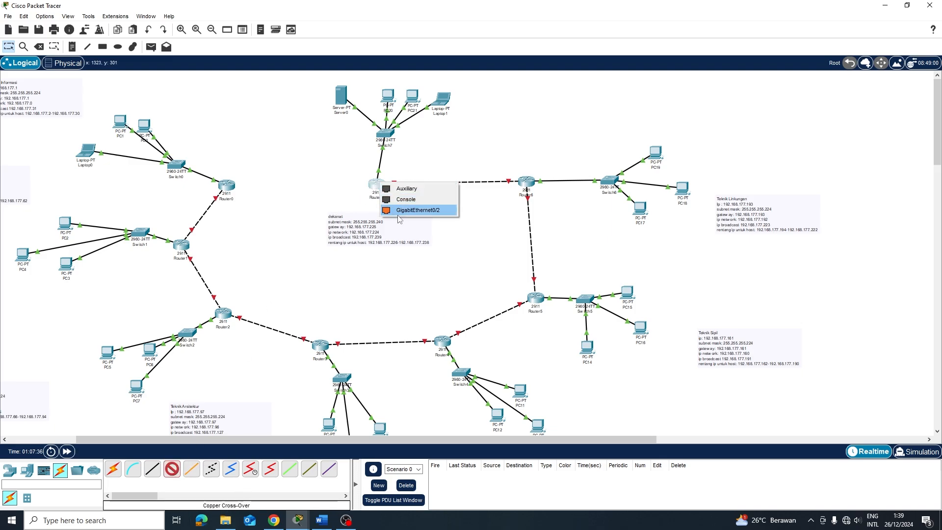
{"action": "left_click", "coordinate": [415, 210]}
{"action": "left_click", "coordinate": [226, 185]}
{"action": "left_click", "coordinate": [255, 214]}
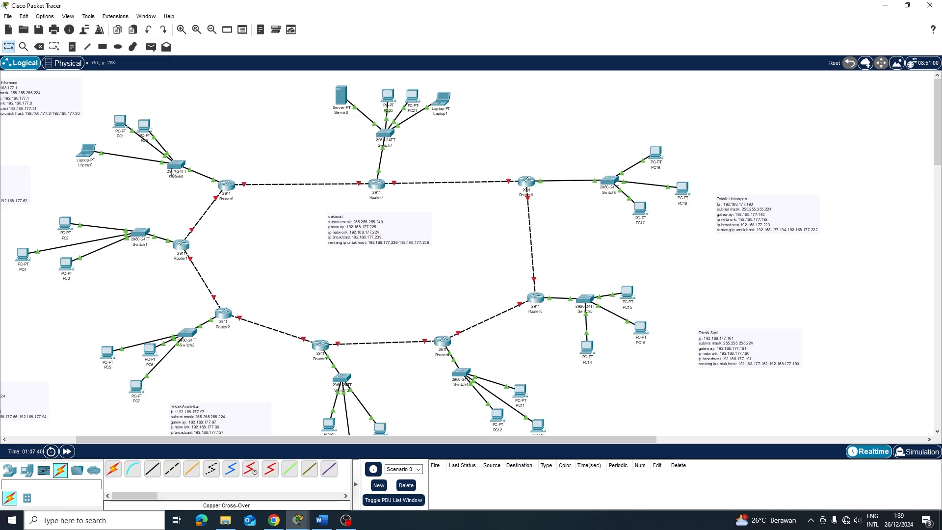
In Router0's CLI, enter privileged mode with 'en' and global configuration with 'conf t'
{"action": "left_click", "coordinate": [226, 186]}
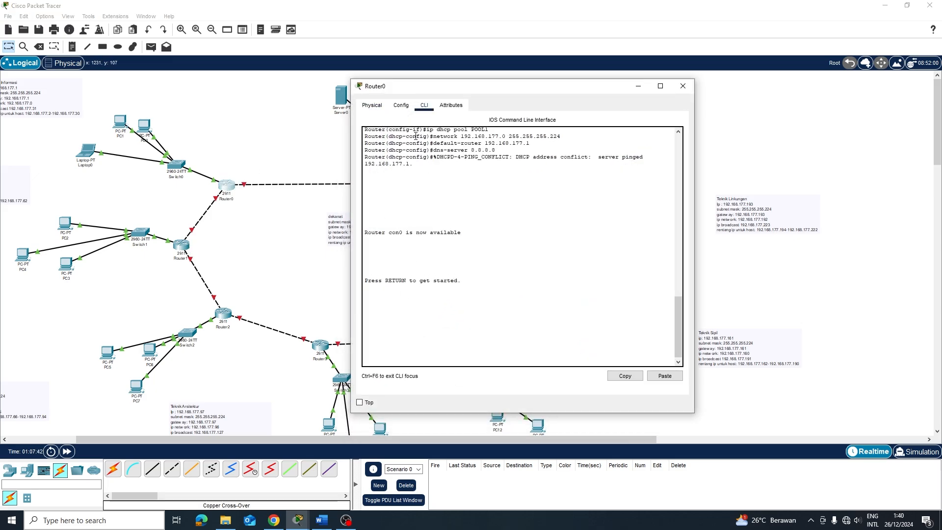
{"action": "key", "text": "Return"}
{"action": "key", "text": "Return"}
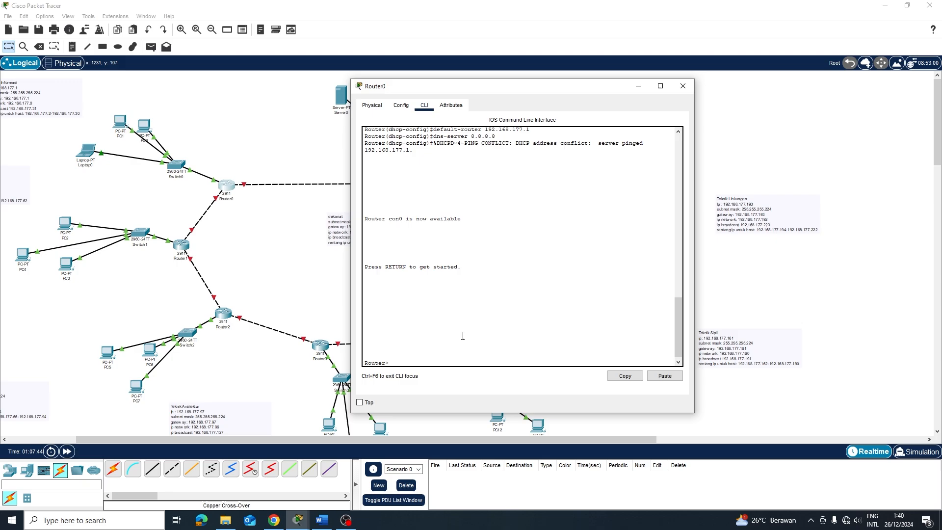
{"action": "type", "text": "en"}
{"action": "key", "text": "Return"}
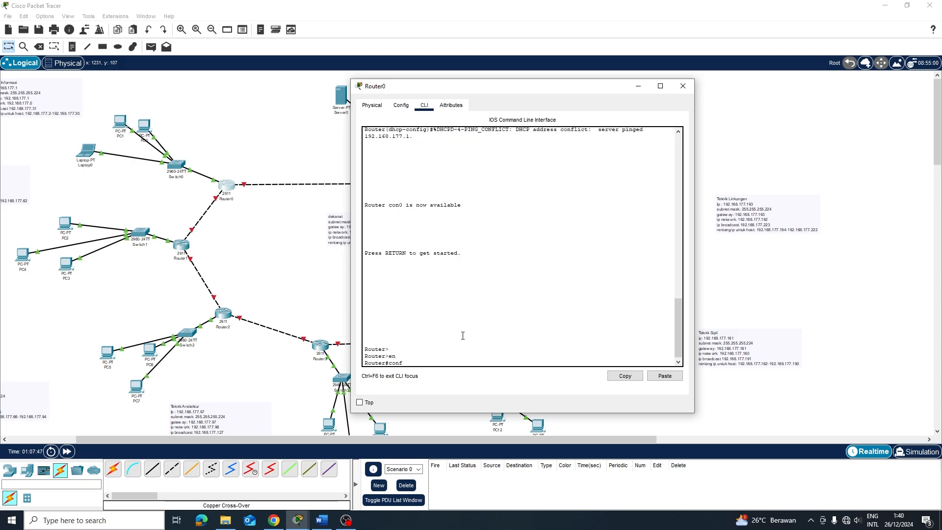
{"action": "type", "text": "conf t"}
{"action": "key", "text": "Return"}
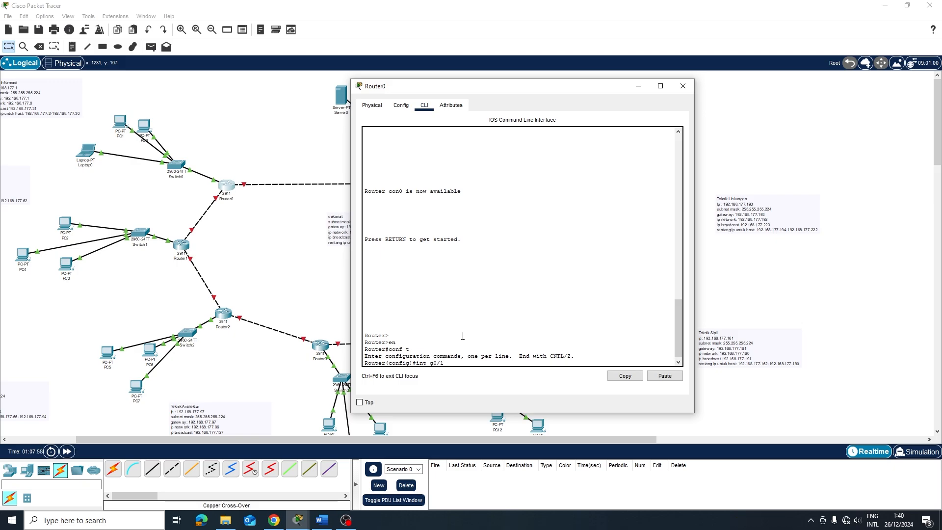
{"action": "left_click", "coordinate": [402, 105]}
{"action": "left_click", "coordinate": [424, 105]}
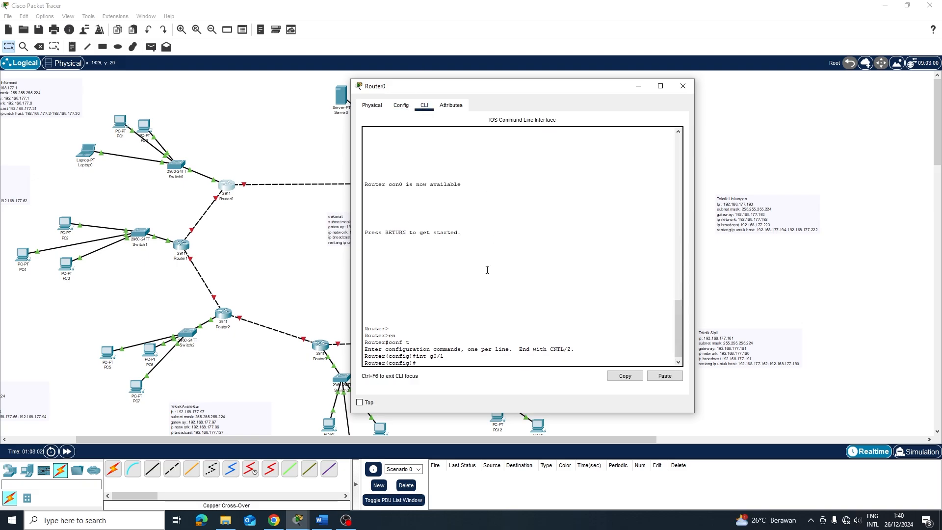
Enable GigabitEthernet0/1 with 'no shutdown' and exit the interface
{"action": "type", "text": "int g0/1"}
{"action": "key", "text": "Return"}
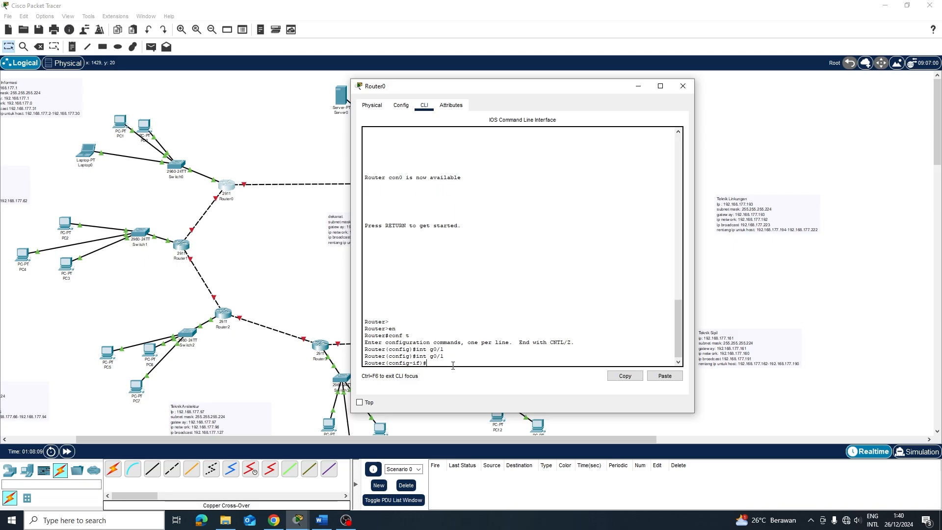
{"action": "type", "text": "no sh"}
{"action": "key", "text": "Return"}
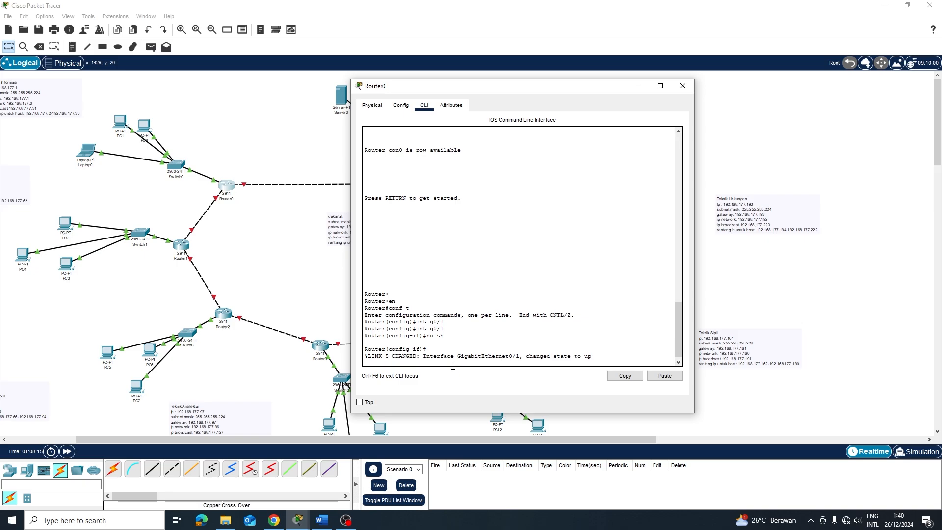
{"action": "key", "text": "Return"}
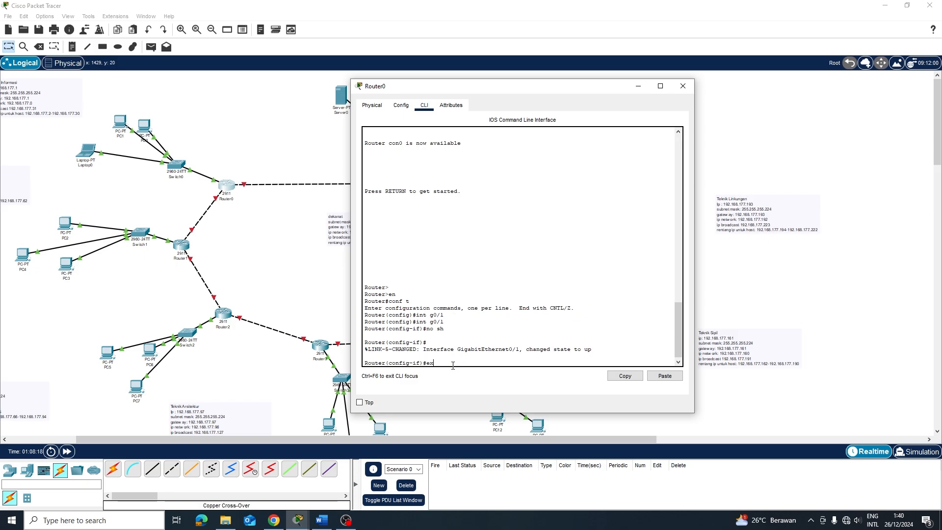
{"action": "type", "text": "ex"}
{"action": "key", "text": "Return"}
Recall the interface command for G0/2 and begin an 'ip a' address command
{"action": "key", "text": "Return"}
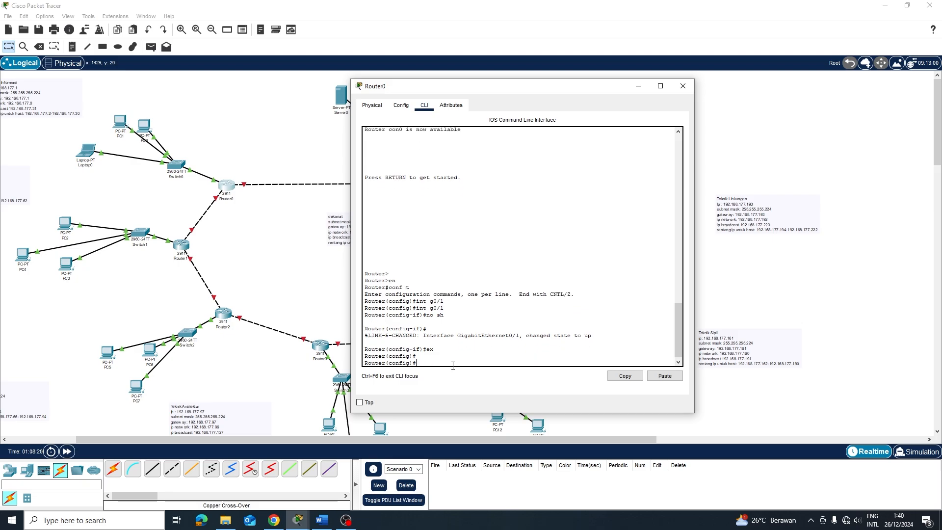
{"action": "key", "text": "Up"}
{"action": "key", "text": "Up"}
{"action": "key", "text": "Return"}
{"action": "key", "text": "Return"}
{"action": "type", "text": "ip"}
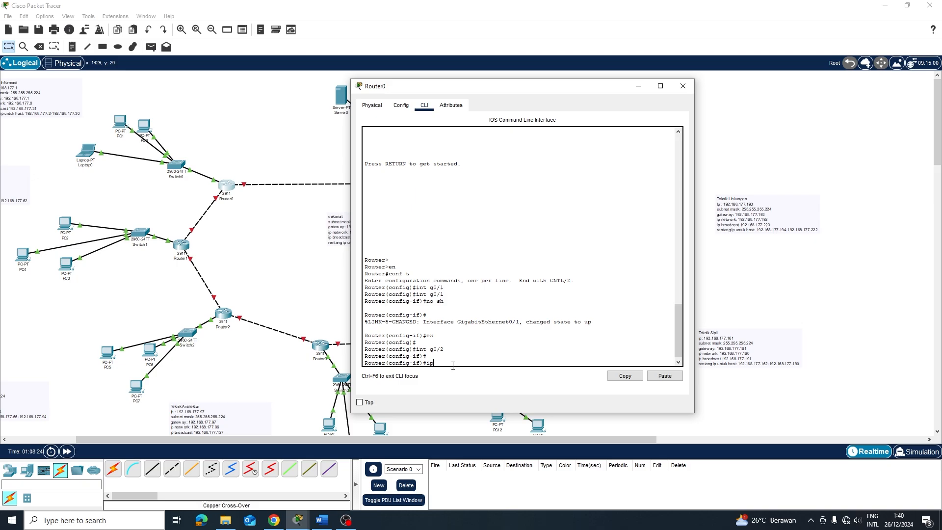
{"action": "type", "text": " a"}
Erase the mistaken 192.168 address and check the ip routing list in tabel ip.docx
{"action": "key", "text": "BackSpace"}
{"action": "left_click", "coordinate": [321, 520]}
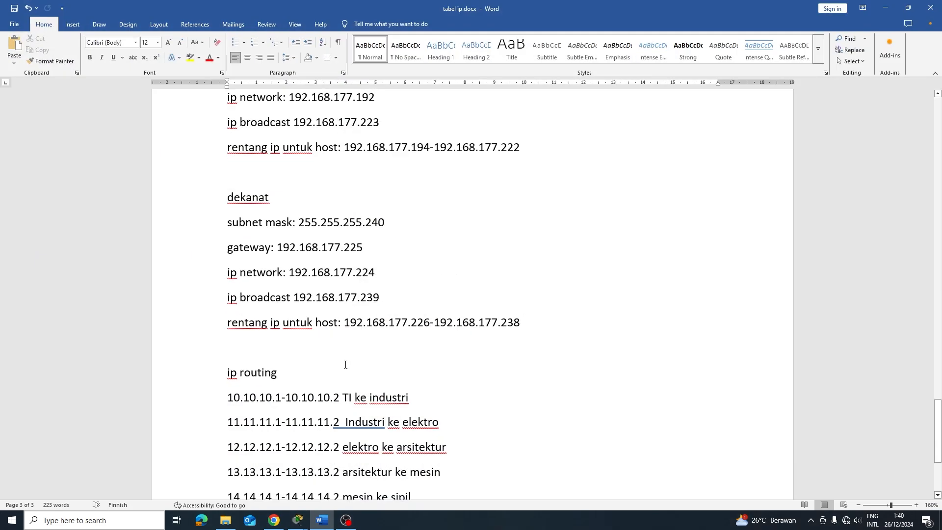
{"action": "scroll", "coordinate": [297, 253], "scroll_direction": "down", "scroll_amount": 3}
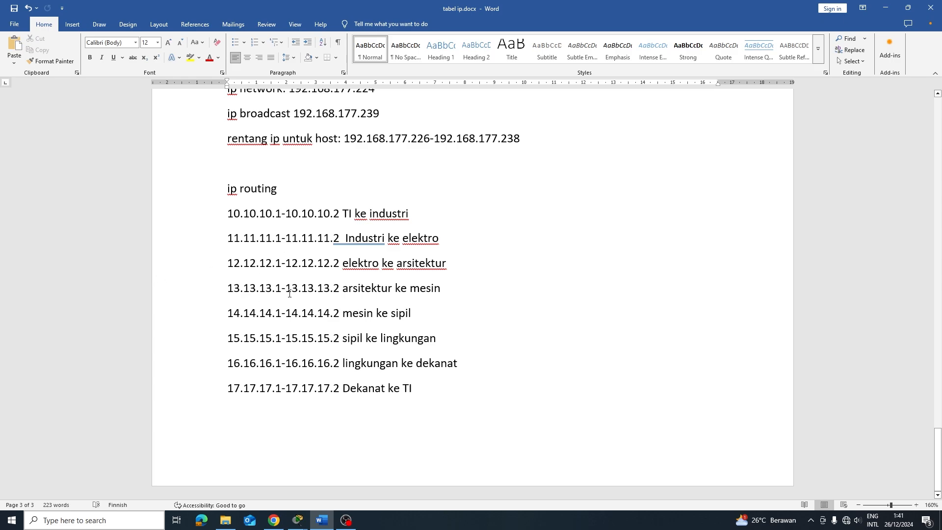
{"action": "key", "text": "alt+Tab"}
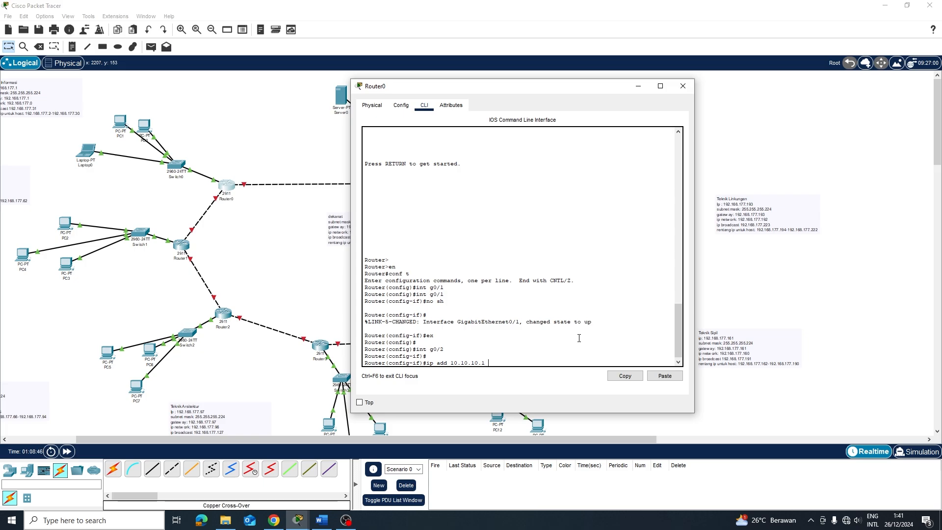
Assign G0/2 the address 10.10.10.1 255.0.0.0 and exit the interface
{"action": "type", "text": "255.0.0.0"}
{"action": "key", "text": "Return"}
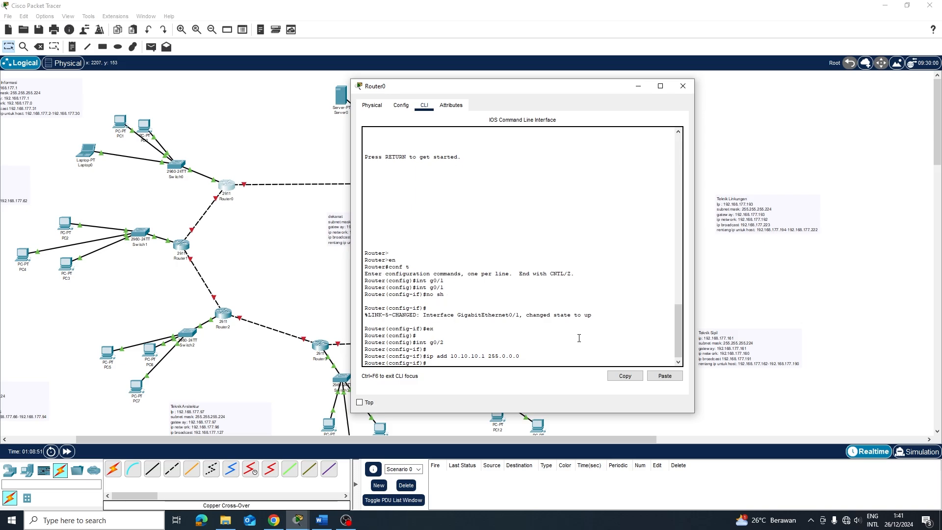
{"action": "type", "text": "e"}
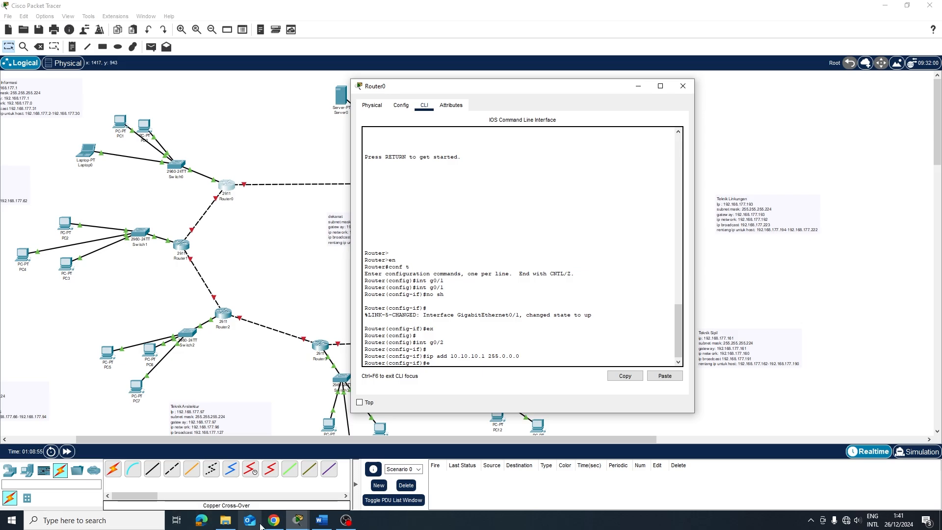
{"action": "mouse_move", "coordinate": [323, 523]}
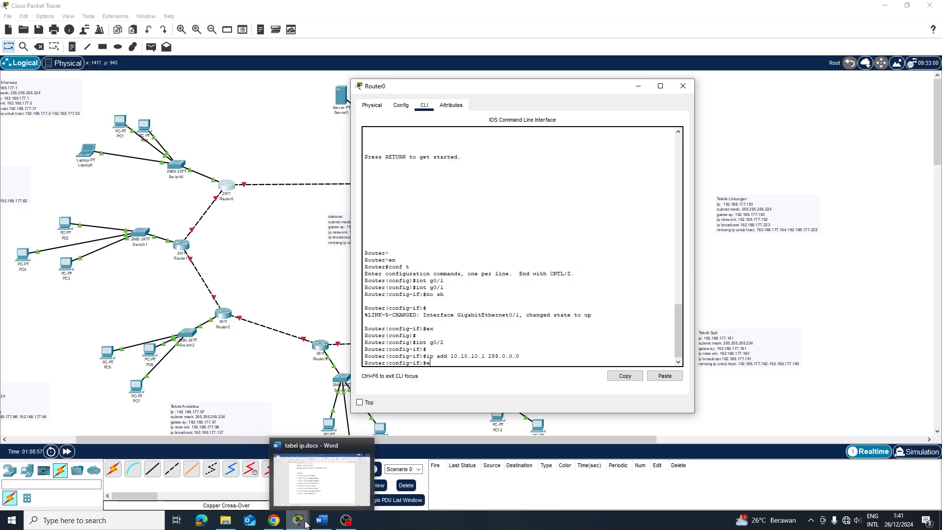
{"action": "left_click", "coordinate": [322, 520]}
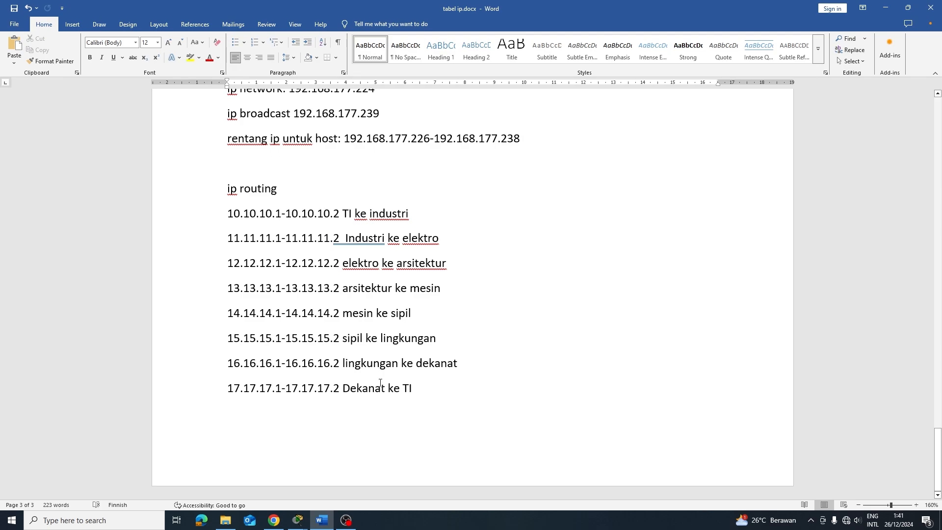
{"action": "left_click", "coordinate": [886, 7]}
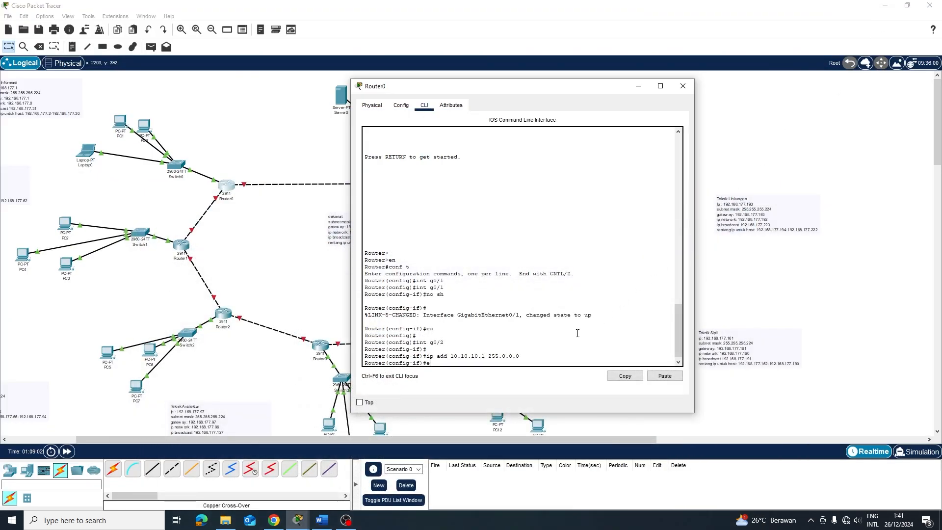
{"action": "type", "text": "e"}
{"action": "key", "text": "Return"}
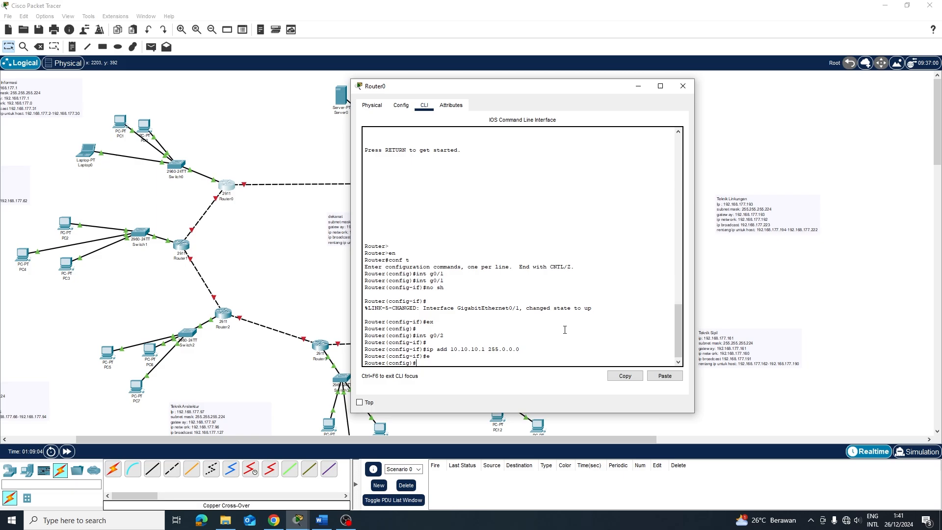
Give G0/1 the address 17.17.17.2 255.0.0.0, then exit to global configuration
{"action": "key", "text": "Return"}
{"action": "key", "text": "Up"}
{"action": "key", "text": "Up"}
{"action": "key", "text": "Up"}
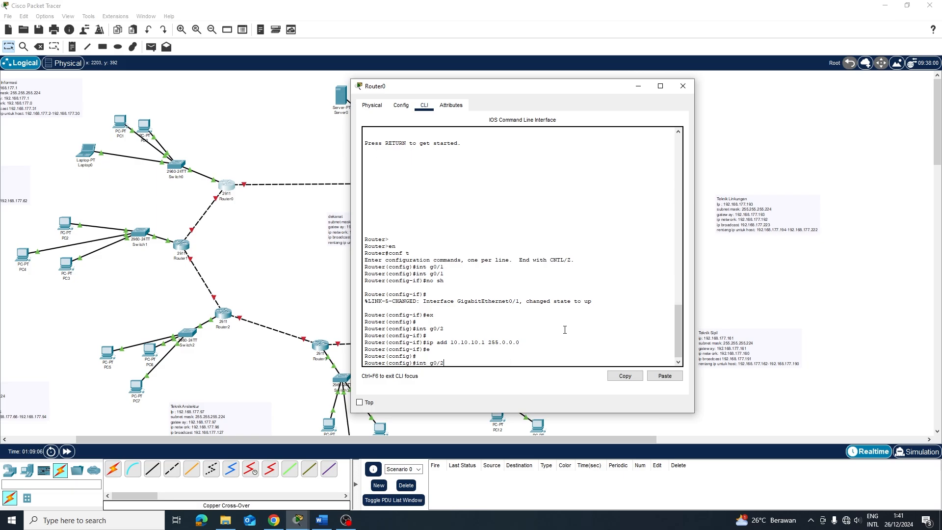
{"action": "key", "text": "Return"}
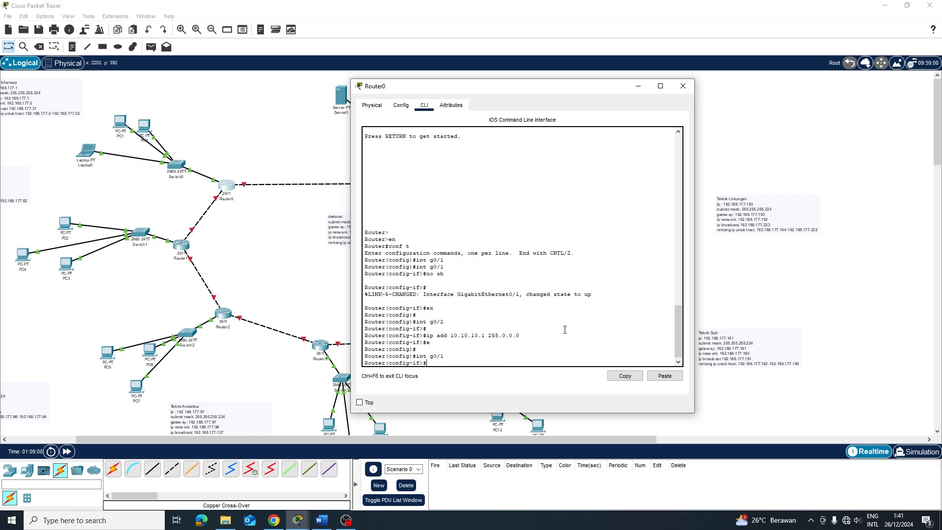
{"action": "type", "text": "ip add 1"}
{"action": "type", "text": "0"}
{"action": "type", "text": ".17.17.2"}
{"action": "left_click", "coordinate": [324, 520]}
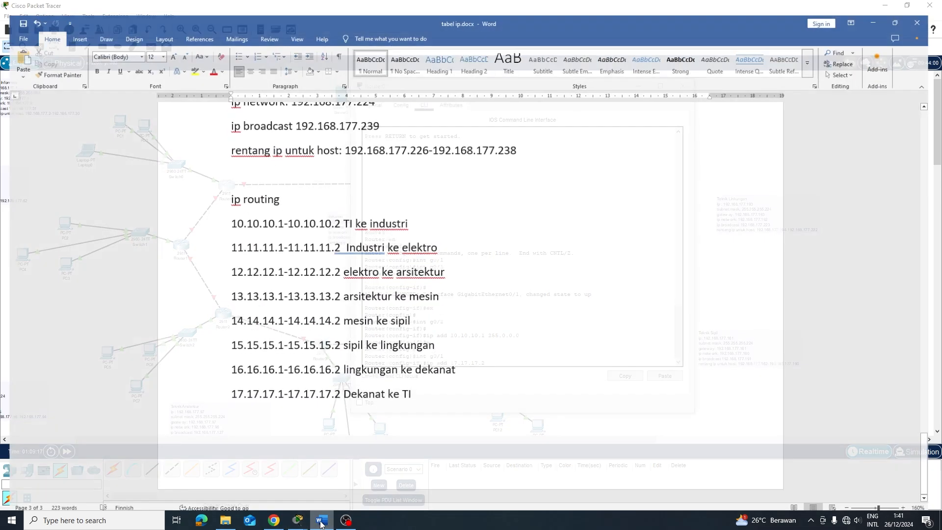
{"action": "left_click", "coordinate": [329, 520]}
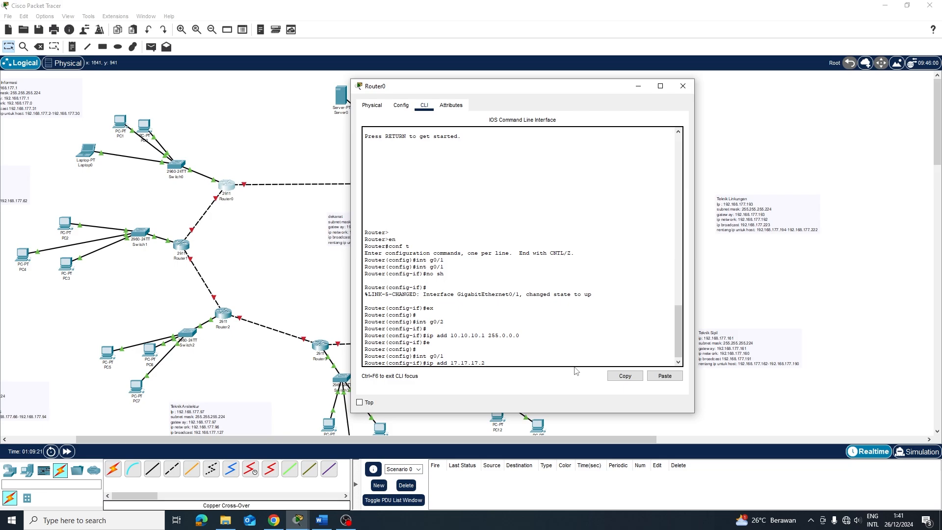
{"action": "type", "text": "255.0.0.0"}
{"action": "key", "text": "Return"}
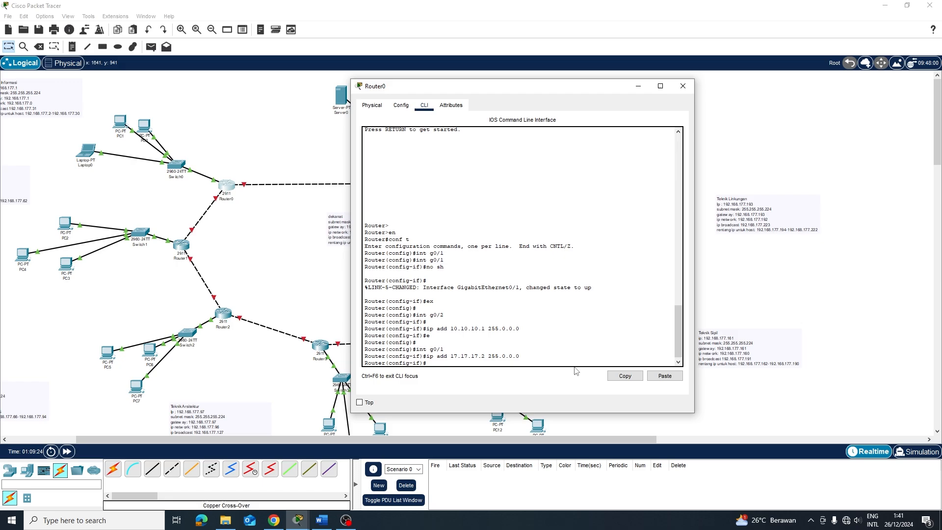
{"action": "type", "text": "ex"}
{"action": "key", "text": "Return"}
{"action": "key", "text": "Return"}
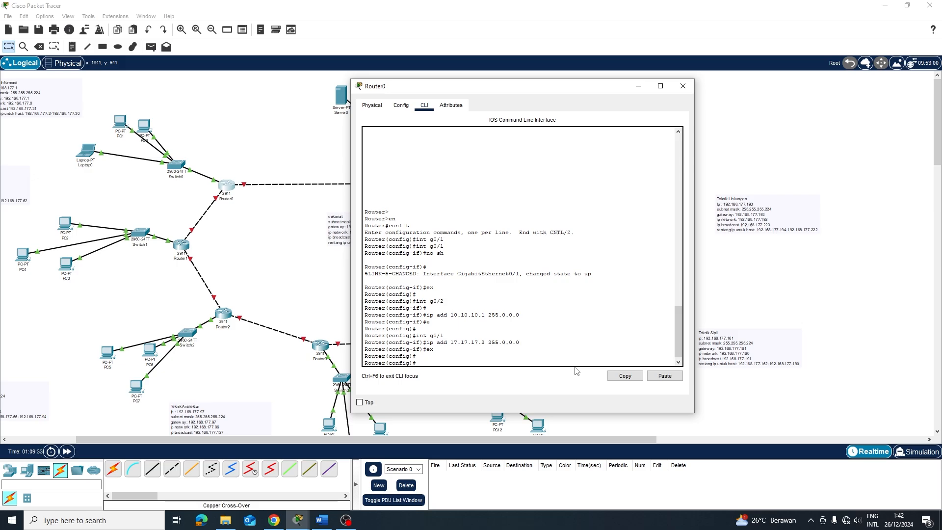
Add a static route to 192.168.177.0 255.255.255.0 via next hop 10.10.10.2
{"action": "type", "text": "ip route 192.168.177.0"}
{"action": "type", "text": "255.255.255.0"}
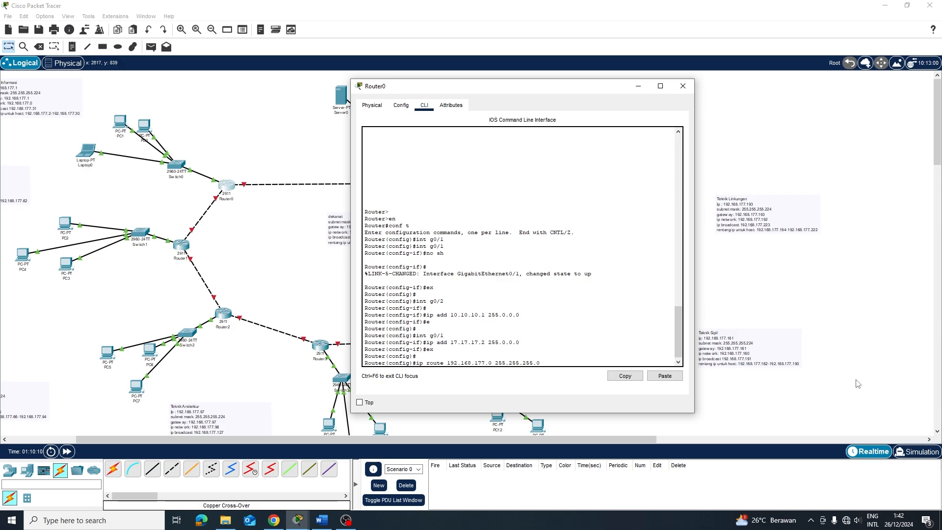
{"action": "type", "text": "10.10.10.2"}
{"action": "key", "text": "Return"}
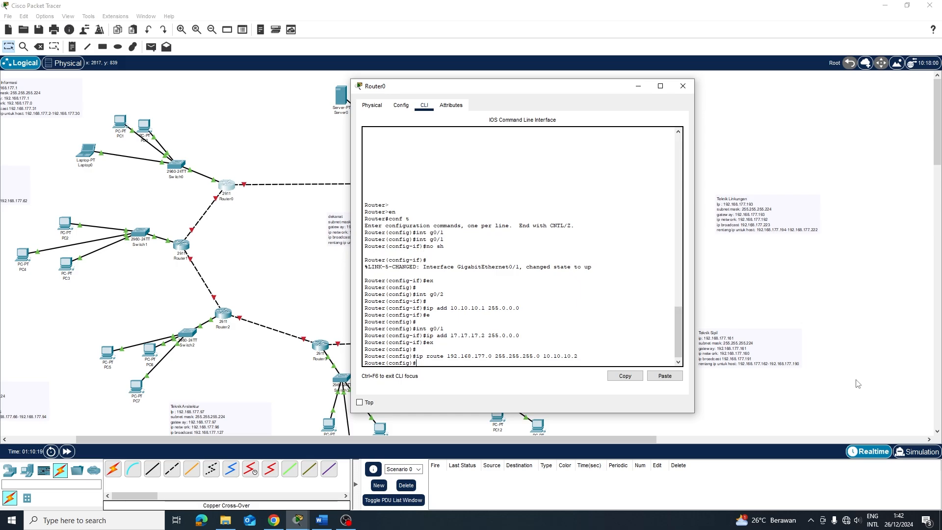
Add a second route to 192.168.177.0/24 via next hop 17.17.17.1
{"action": "key", "text": "Up"}
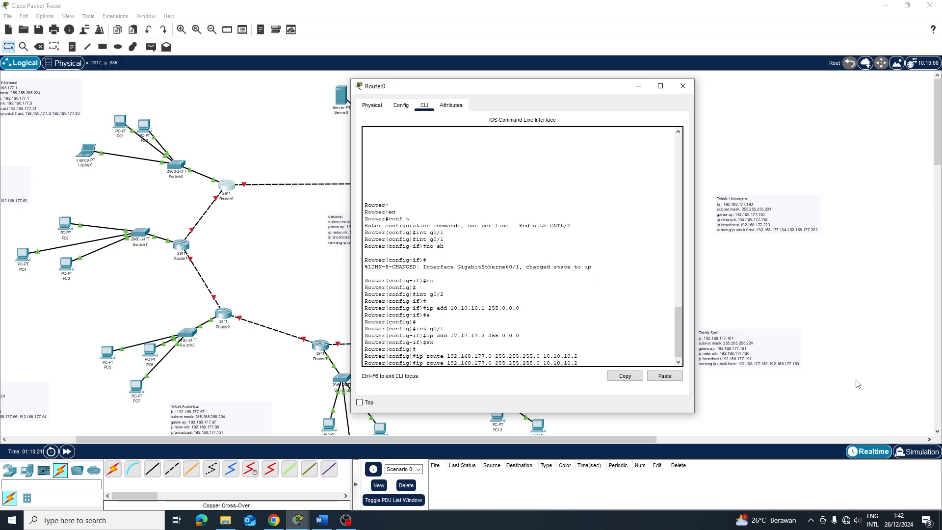
{"action": "key", "text": "BackSpace"}
{"action": "key", "text": "BackSpace"}
{"action": "key", "text": "BackSpace"}
{"action": "key", "text": "BackSpace"}
{"action": "key", "text": "BackSpace"}
{"action": "key", "text": "BackSpace"}
{"action": "key", "text": "BackSpace"}
{"action": "type", "text": "7.17.17"}
{"action": "key", "text": "Delete"}
{"action": "type", "text": "1"}
{"action": "key", "text": "Return"}
{"action": "key", "text": "Return"}
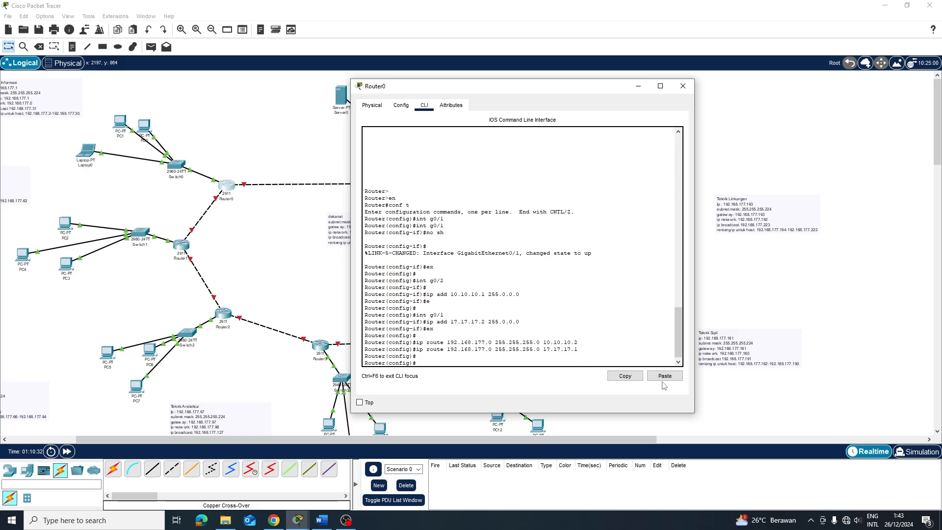
Enter 'router rip', set 'version 2', and start a 'network 192.168.177.' statement
{"action": "type", "text": "router "}
{"action": "type", "text": "rip 192."}
{"action": "type", "text": "16"}
{"action": "type", "text": "8.177"}
{"action": "key", "text": "BackSpace"}
{"action": "key", "text": "BackSpace"}
{"action": "key", "text": "BackSpace"}
{"action": "key", "text": "BackSpace"}
{"action": "key", "text": "BackSpace"}
{"action": "key", "text": "BackSpace"}
{"action": "key", "text": "BackSpace"}
{"action": "key", "text": "BackSpace"}
{"action": "key", "text": "BackSpace"}
{"action": "key", "text": "BackSpace"}
{"action": "key", "text": "Return"}
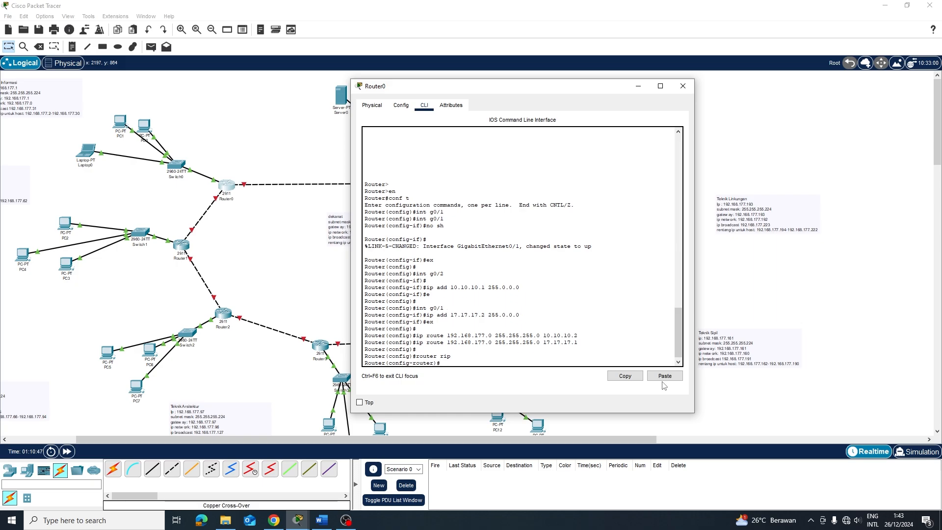
{"action": "type", "text": "version 2"}
{"action": "key", "text": "Return"}
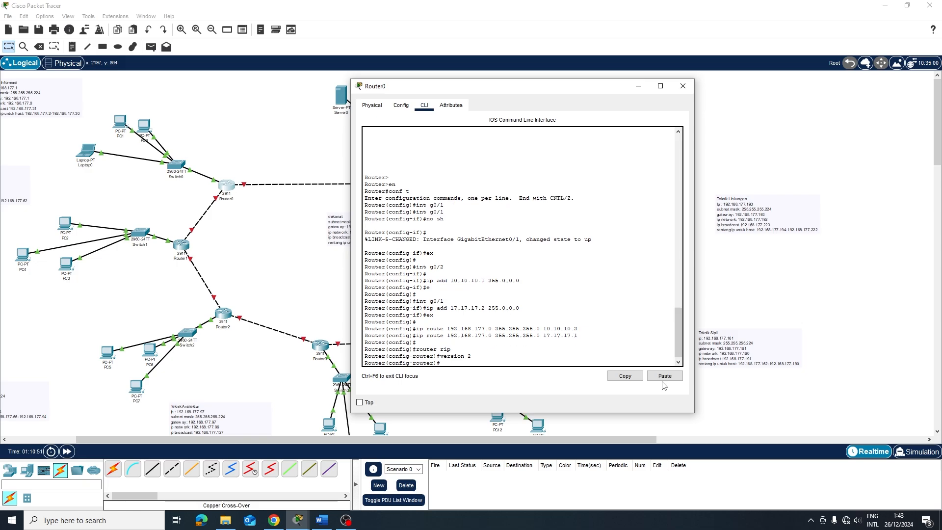
{"action": "type", "text": "network 192.168"}
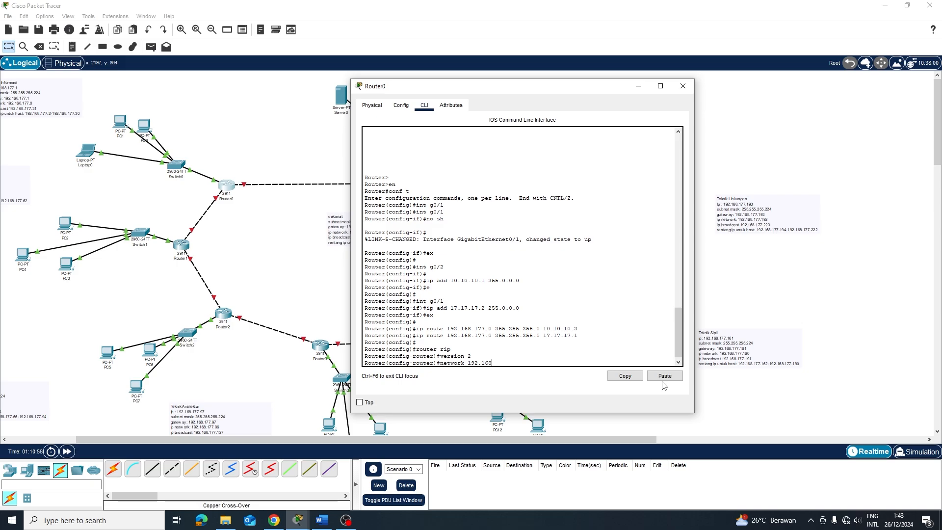
{"action": "type", "text": ".177."}
{"action": "key", "text": "BackSpace"}
{"action": "key", "text": "BackSpace"}
{"action": "key", "text": "BackSpace"}
{"action": "key", "text": "BackSpace"}
{"action": "key", "text": "BackSpace"}
{"action": "key", "text": "BackSpace"}
{"action": "key", "text": "BackSpace"}
{"action": "key", "text": "BackSpace"}
{"action": "key", "text": "BackSpace"}
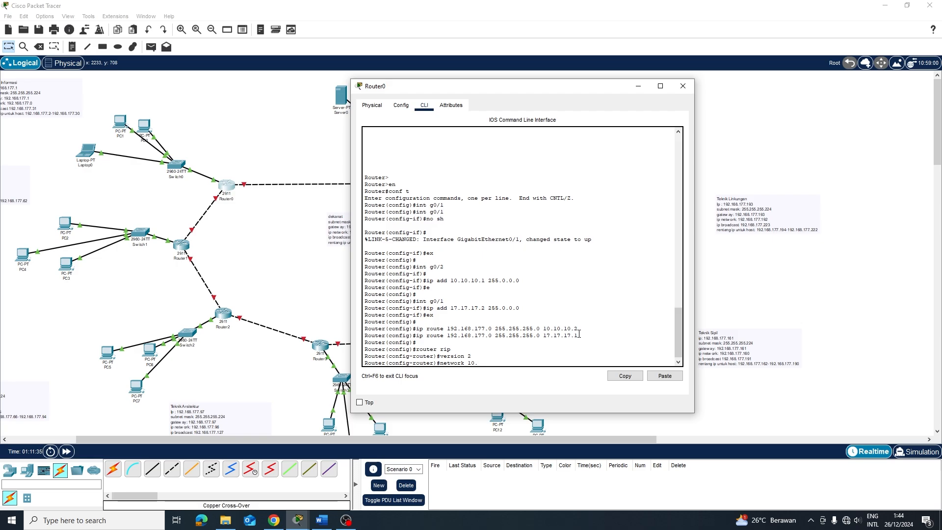
Finish 'network 10.0.0.0' and add 'network 17.0.0.0' to Router0's RIP process
{"action": "type", "text": "0.0.0"}
{"action": "key", "text": "Return"}
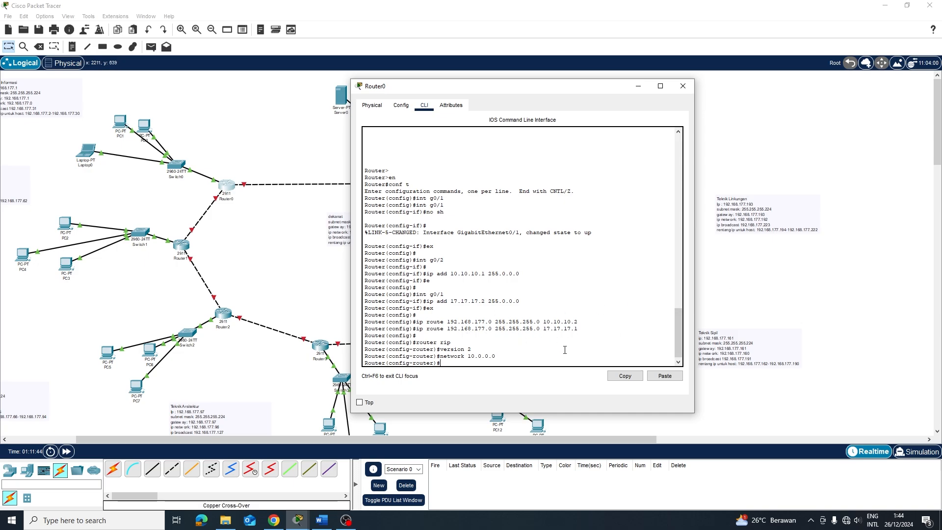
{"action": "type", "text": "network 17.0.0.0"}
{"action": "key", "text": "Return"}
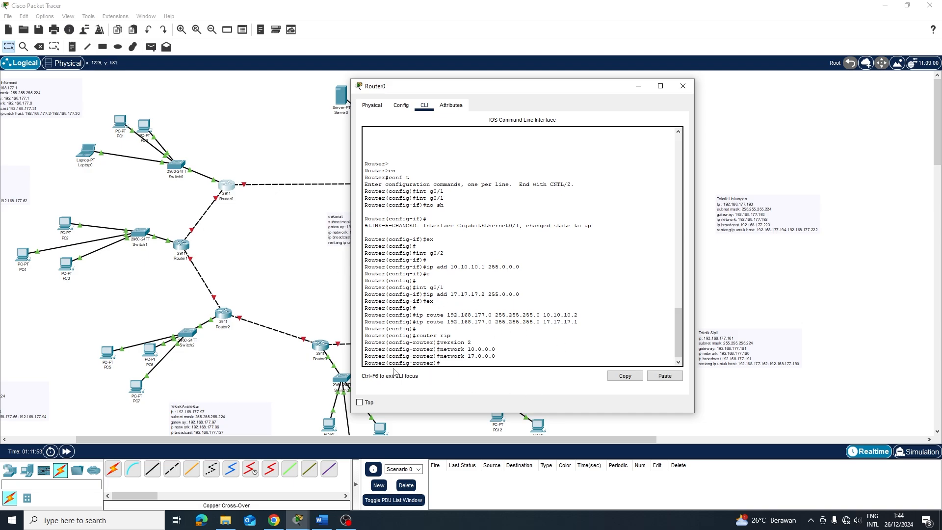
Open Router1's CLI, enter global configuration and bring up interface g0/1 with 'no sh'
{"action": "left_click", "coordinate": [175, 247]}
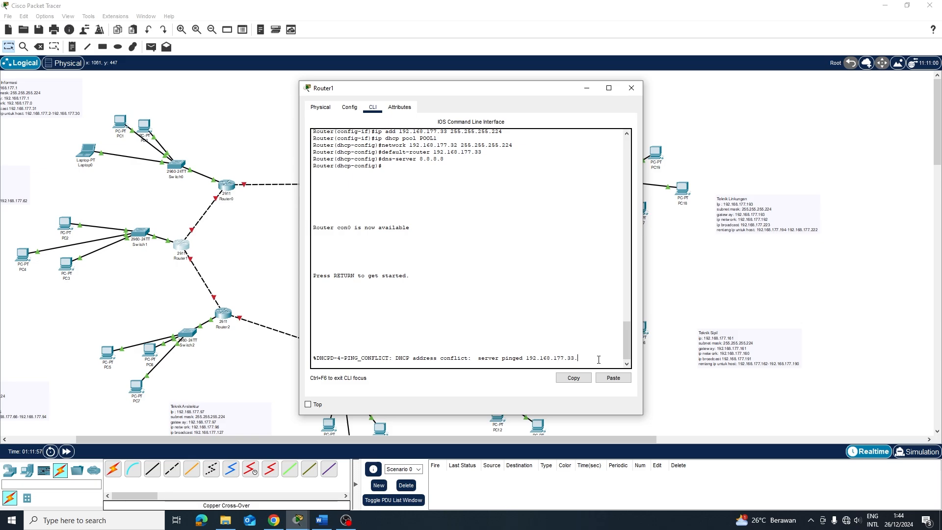
{"action": "key", "text": "Return"}
{"action": "key", "text": "Return"}
{"action": "type", "text": "en"}
{"action": "key", "text": "Return"}
{"action": "type", "text": "c"}
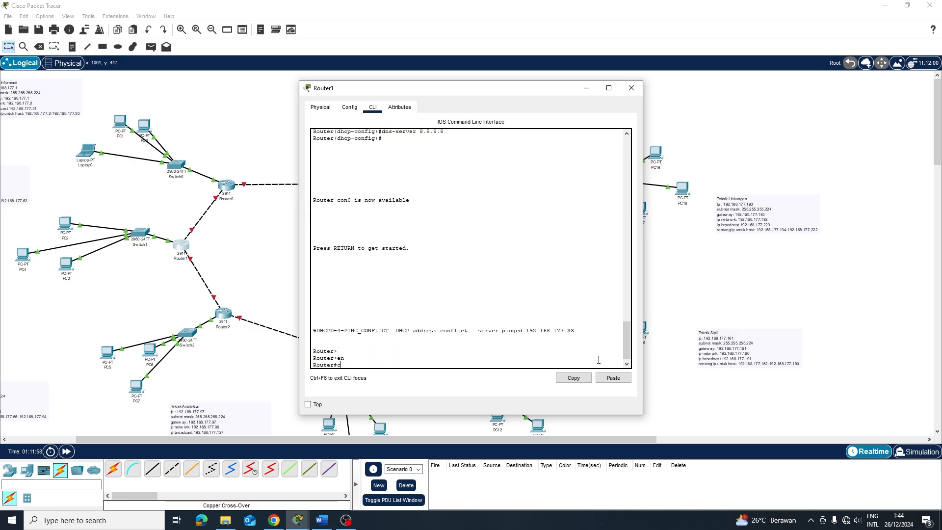
{"action": "type", "text": "onf t"}
{"action": "key", "text": "Return"}
{"action": "key", "text": "Return"}
{"action": "type", "text": "int"}
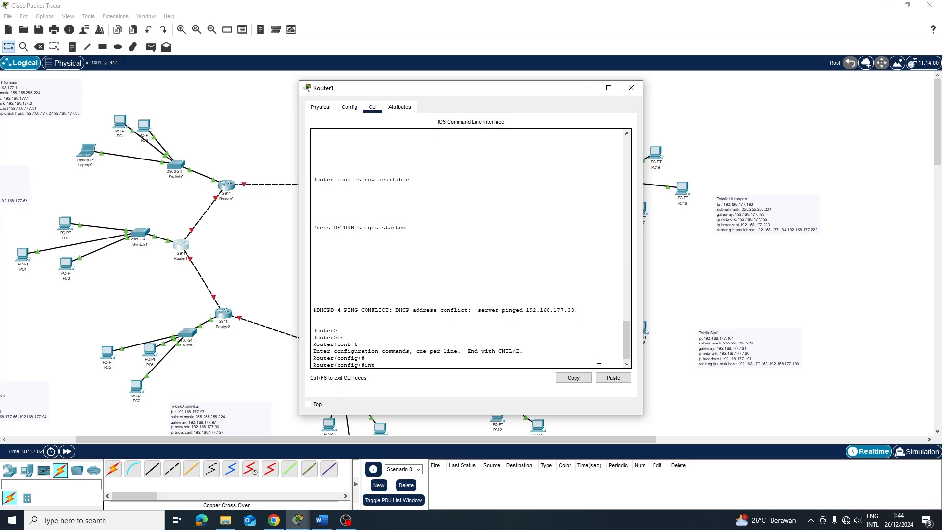
{"action": "type", "text": " g0/1"}
{"action": "key", "text": "Return"}
{"action": "type", "text": "no"}
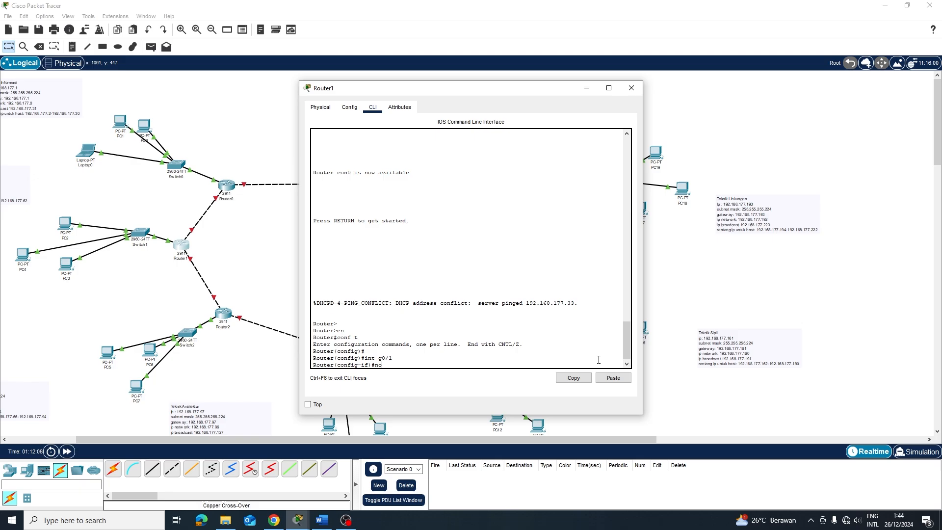
{"action": "type", "text": " sh"}
{"action": "key", "text": "Return"}
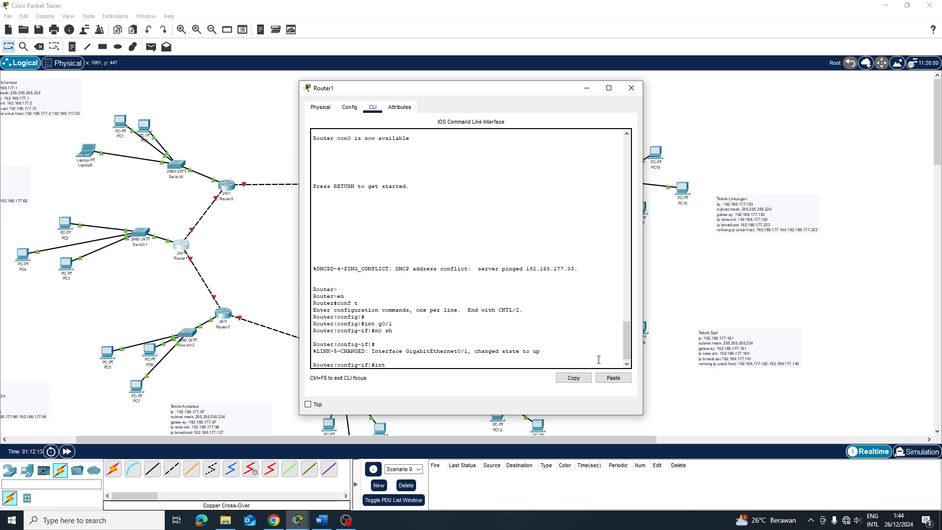
Assign address 10.10.10.2 255.0.0.0 to Router1's g0/1
{"action": "key", "text": "BackSpace"}
{"action": "type", "text": "p"}
{"action": "type", "text": " add"}
{"action": "type", "text": " 192.1"}
{"action": "type", "text": "68.177"}
{"action": "key", "text": "BackSpace"}
{"action": "key", "text": "BackSpace"}
{"action": "key", "text": "BackSpace"}
{"action": "key", "text": "BackSpace"}
{"action": "key", "text": "BackSpace"}
{"action": "key", "text": "BackSpace"}
{"action": "key", "text": "BackSpace"}
{"action": "key", "text": "BackSpace"}
{"action": "type", "text": "0.10.10.2 255.0.0.0"}
{"action": "key", "text": "Return"}
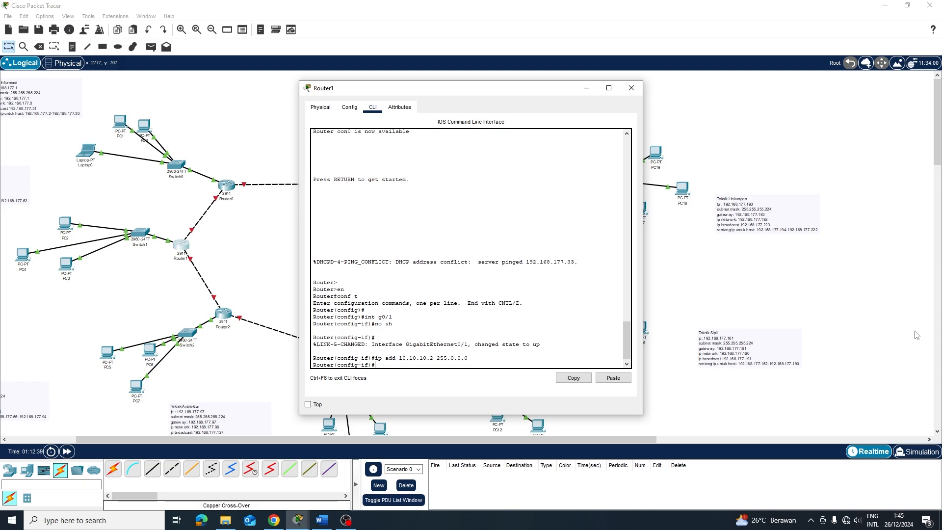
Switch to interface g0/2 and assign it 11.11.11.1 255.0.0.0
{"action": "type", "text": "e"}
{"action": "key", "text": "Return"}
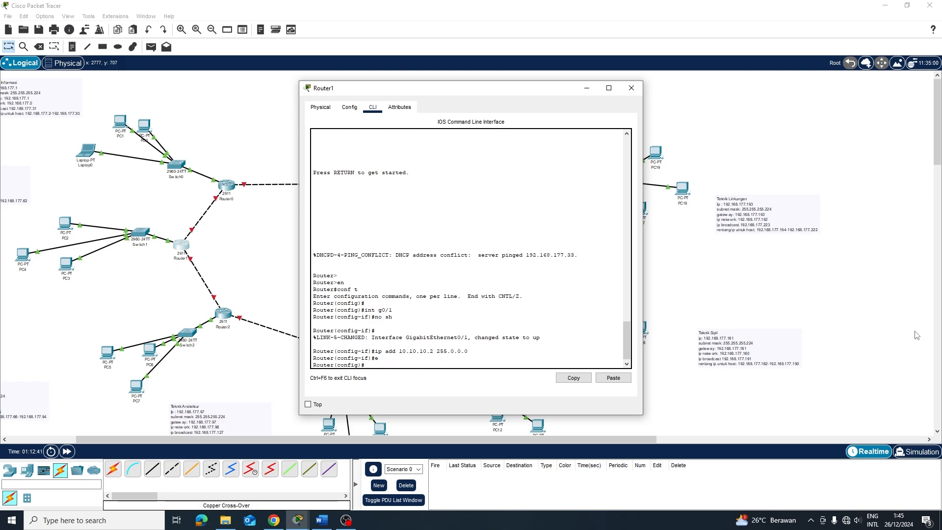
{"action": "key", "text": "Return"}
{"action": "type", "text": "int g0/"}
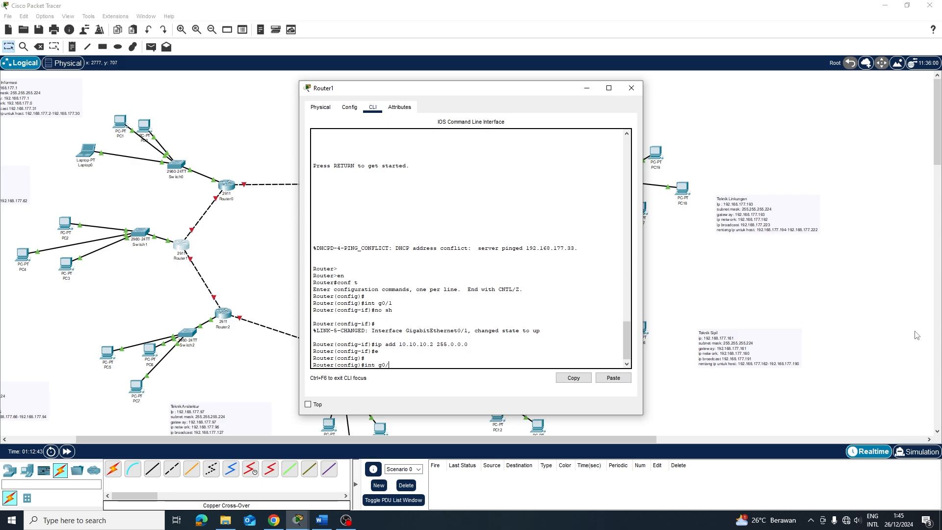
{"action": "type", "text": "112"}
{"action": "key", "text": "Return"}
{"action": "key", "text": "Up"}
{"action": "key", "text": "Up"}
{"action": "key", "text": "Up"}
{"action": "key", "text": "Up"}
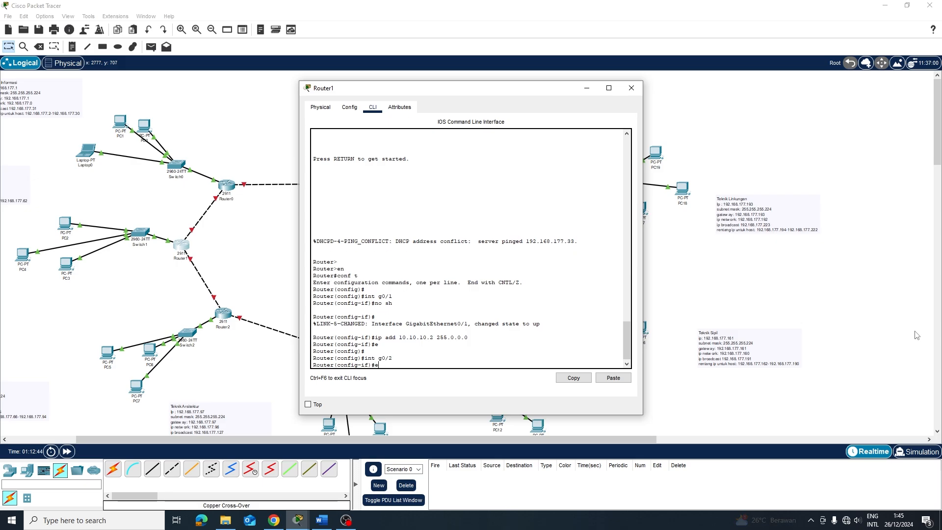
{"action": "key", "text": "Down"}
{"action": "key", "text": "Left"}
{"action": "key", "text": "Left"}
{"action": "key", "text": "Left"}
{"action": "key", "text": "Left"}
{"action": "key", "text": "Left"}
{"action": "key", "text": "Left"}
{"action": "key", "text": "Left"}
{"action": "key", "text": "Left"}
{"action": "key", "text": "Left"}
{"action": "key", "text": "Left"}
{"action": "key", "text": "BackSpace"}
{"action": "key", "text": "BackSpace"}
{"action": "key", "text": "BackSpace"}
{"action": "key", "text": "BackSpace"}
{"action": "key", "text": "BackSpace"}
{"action": "key", "text": "BackSpace"}
{"action": "key", "text": "BackSpace"}
{"action": "key", "text": "BackSpace"}
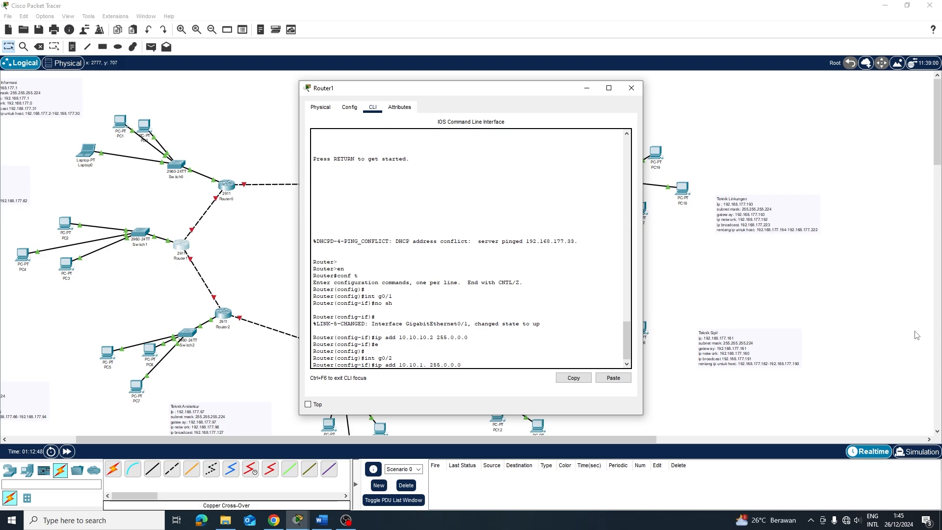
{"action": "key", "text": "BackSpace"}
{"action": "type", "text": "1.11.11.1"}
{"action": "key", "text": "Return"}
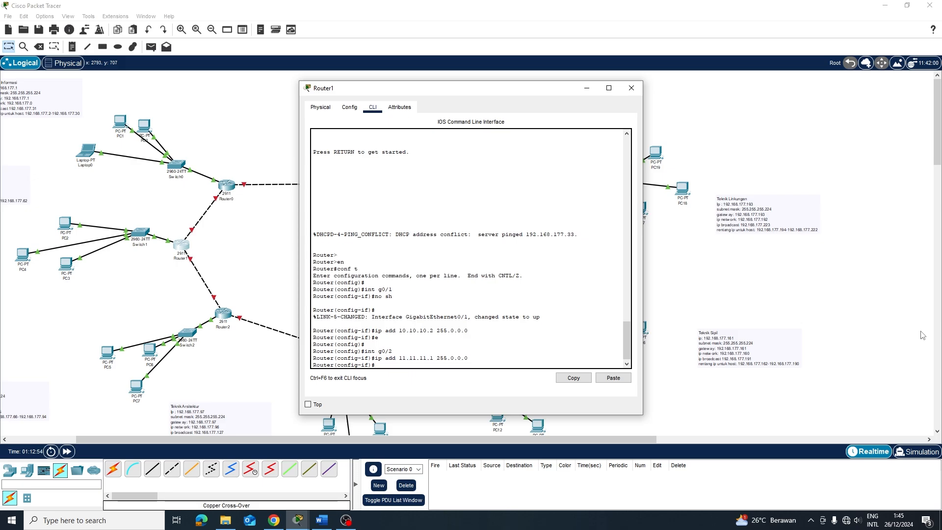
Exit to global configuration, then re-enter g0/2 and recall and clear its address command
{"action": "type", "text": "e"}
{"action": "key", "text": "Return"}
{"action": "key", "text": "Return"}
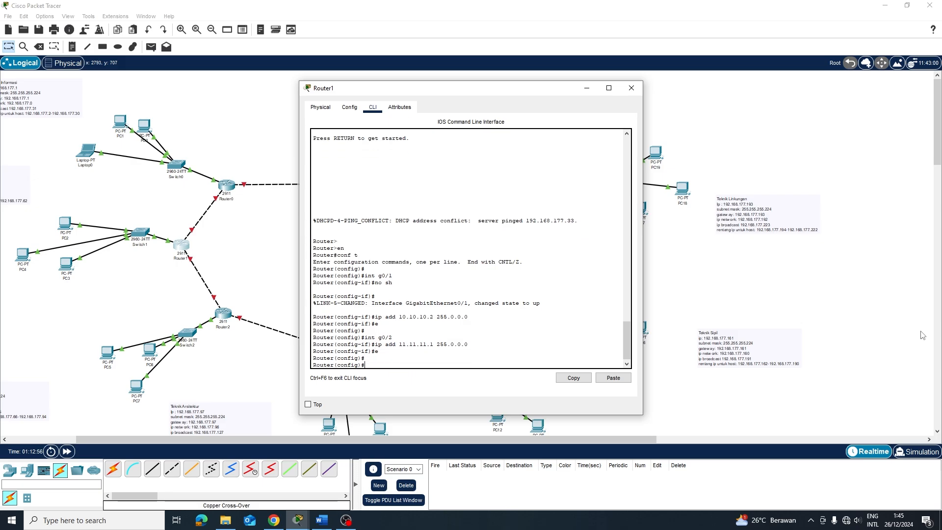
{"action": "type", "text": "ip routye"}
{"action": "type", "text": "192"}
{"action": "type", "text": "."}
{"action": "type", "text": "168"}
{"action": "type", "text": ".1"}
{"action": "type", "text": "77."}
{"action": "type", "text": "0 255"}
{"action": "type", "text": ".255.255"}
{"action": "key", "text": "Up"}
{"action": "key", "text": "Up"}
{"action": "key", "text": "Up"}
{"action": "key", "text": "Return"}
{"action": "key", "text": "Up"}
{"action": "key", "text": "Up"}
{"action": "key", "text": "Up"}
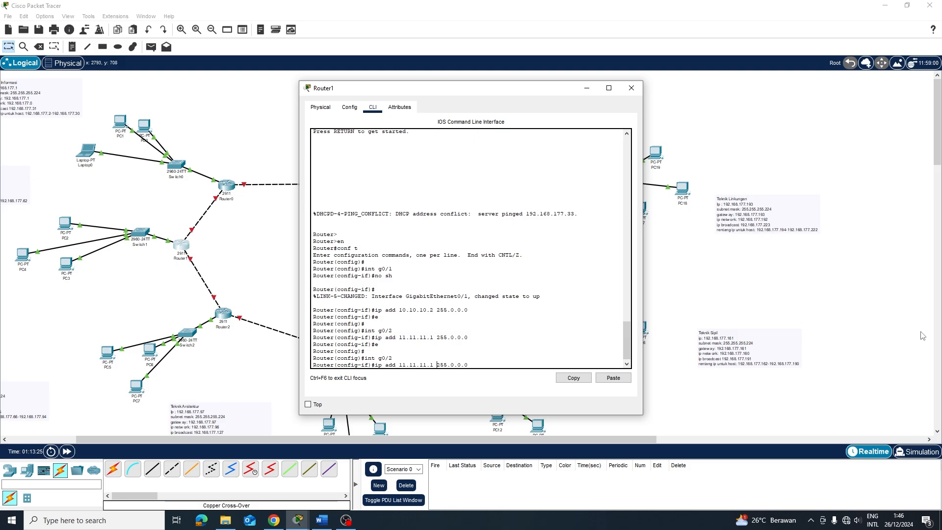
{"action": "left_click", "coordinate": [219, 192]}
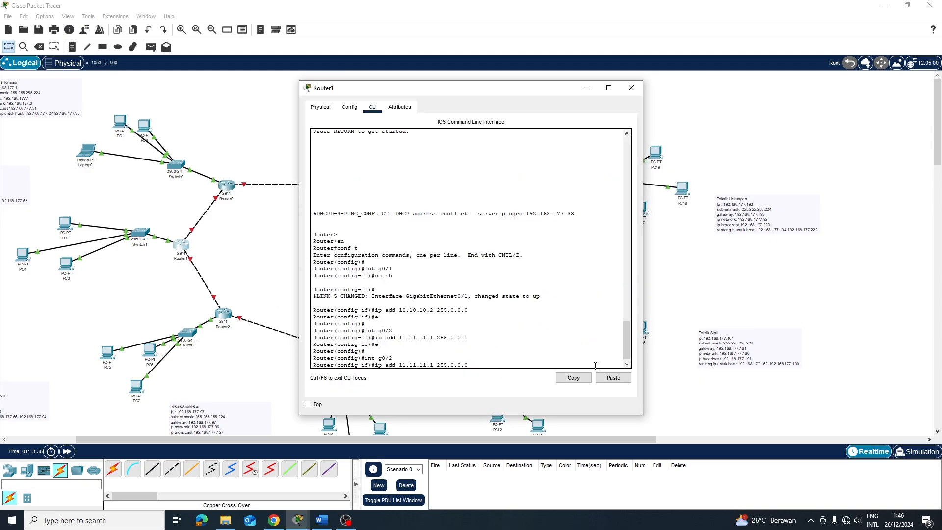
{"action": "key", "text": "BackSpace"}
{"action": "key", "text": "BackSpace"}
{"action": "key", "text": "BackSpace"}
{"action": "key", "text": "BackSpace"}
{"action": "key", "text": "BackSpace"}
{"action": "key", "text": "BackSpace"}
{"action": "key", "text": "BackSpace"}
{"action": "key", "text": "BackSpace"}
{"action": "key", "text": "BackSpace"}
{"action": "type", "text": "0."}
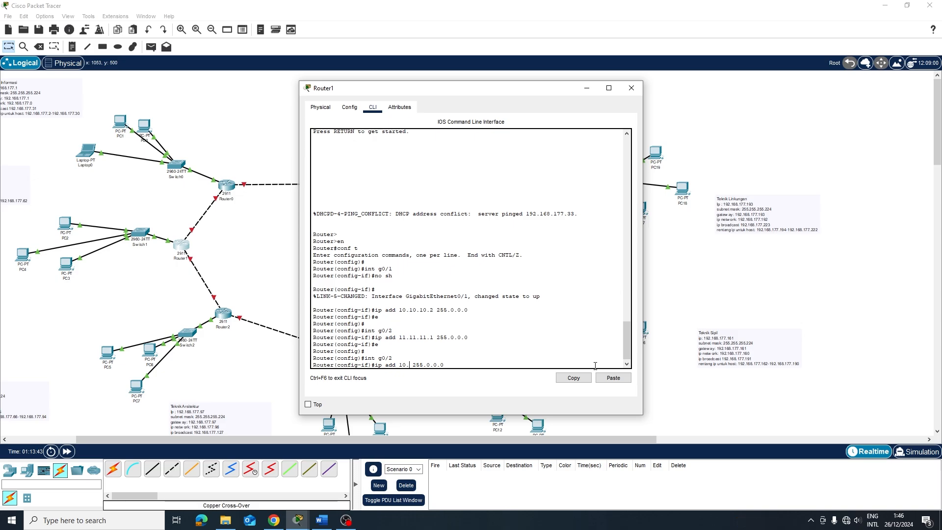
{"action": "left_click", "coordinate": [452, 362]}
{"action": "key", "text": "BackSpace"}
{"action": "key", "text": "BackSpace"}
{"action": "key", "text": "BackSpace"}
{"action": "key", "text": "BackSpace"}
{"action": "key", "text": "BackSpace"}
{"action": "key", "text": "BackSpace"}
{"action": "key", "text": "BackSpace"}
{"action": "key", "text": "BackSpace"}
{"action": "key", "text": "BackSpace"}
{"action": "key", "text": "BackSpace"}
{"action": "key", "text": "BackSpace"}
{"action": "key", "text": "BackSpace"}
{"action": "key", "text": "BackSpace"}
{"action": "key", "text": "BackSpace"}
{"action": "key", "text": "BackSpace"}
{"action": "key", "text": "BackSpace"}
{"action": "key", "text": "BackSpace"}
{"action": "key", "text": "BackSpace"}
{"action": "key", "text": "BackSpace"}
{"action": "key", "text": "BackSpace"}
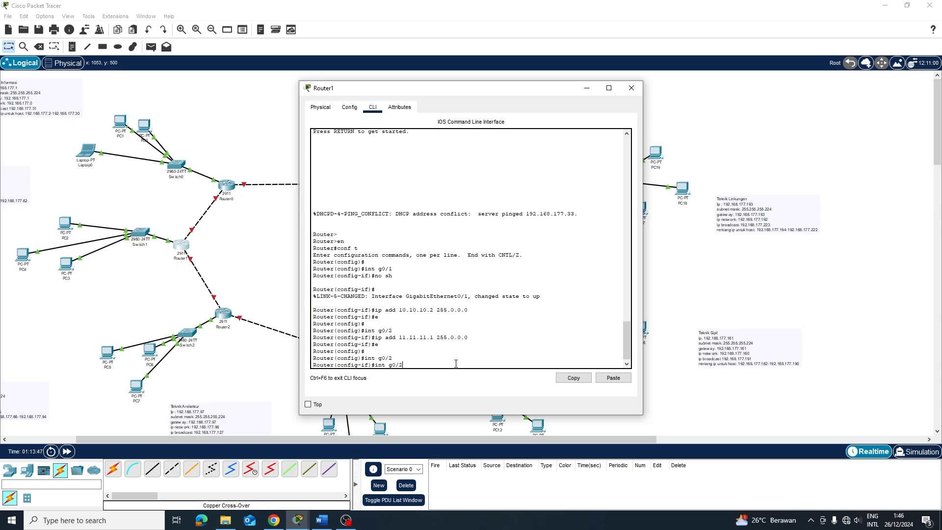
Return to global configuration and type a static route to 192.168.177.0 255.255.255.0 via 10.10.10
{"action": "type", "text": "int g0/2"}
{"action": "key", "text": "BackSpace"}
{"action": "key", "text": "BackSpace"}
{"action": "key", "text": "BackSpace"}
{"action": "key", "text": "BackSpace"}
{"action": "key", "text": "BackSpace"}
{"action": "key", "text": "BackSpace"}
{"action": "key", "text": "BackSpace"}
{"action": "key", "text": "BackSpace"}
{"action": "type", "text": "e"}
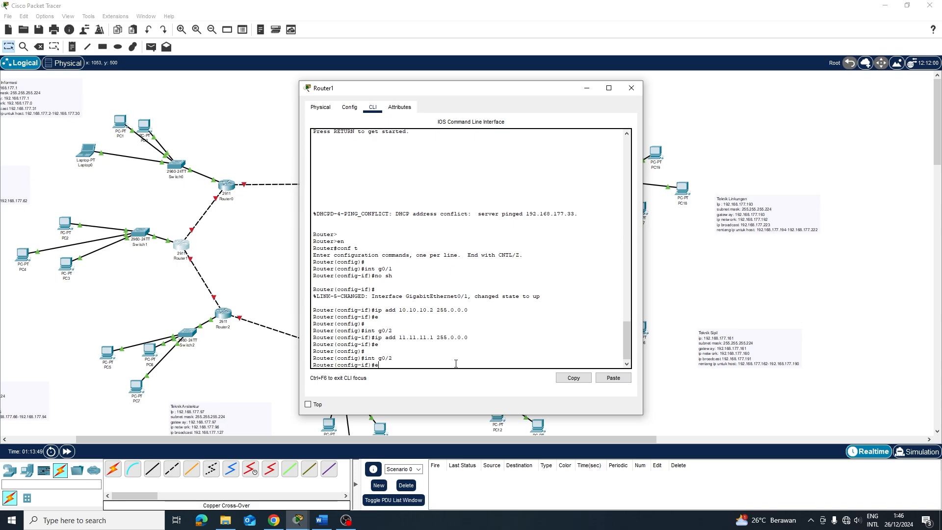
{"action": "type", "text": "e"}
{"action": "key", "text": "Return"}
{"action": "key", "text": "Return"}
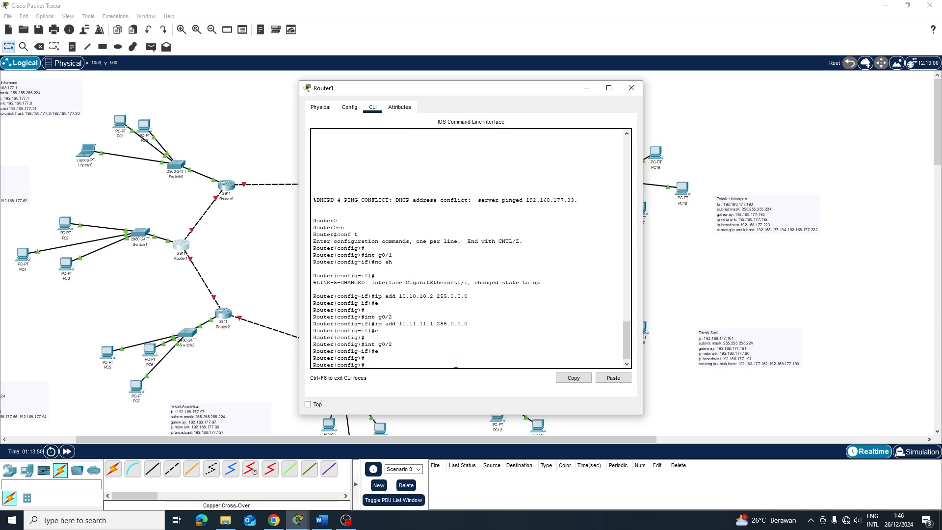
{"action": "type", "text": "ip routy"}
{"action": "type", "text": " 192.168.177.0 255.255.255.0 10.10.10.1"}
Add Router1 static routes to 192.168.177.0/24 via 10.10.10.1 and via 11.11.11.2
{"action": "key", "text": "Return"}
{"action": "key", "text": "Up"}
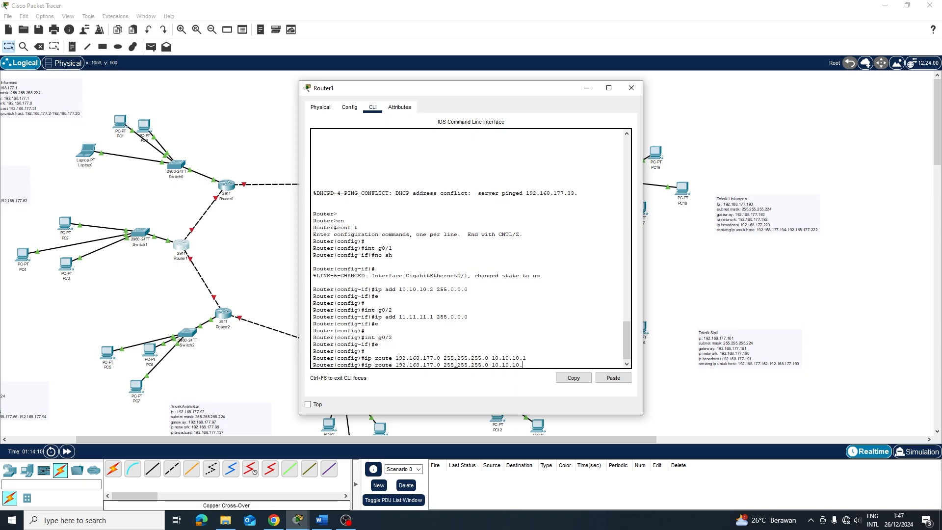
{"action": "key", "text": "BackSpace"}
{"action": "key", "text": "BackSpace"}
{"action": "key", "text": "BackSpace"}
{"action": "key", "text": "BackSpace"}
{"action": "key", "text": "BackSpace"}
{"action": "type", "text": "1.11.11.2"}
{"action": "key", "text": "Return"}
{"action": "type", "text": "e"}
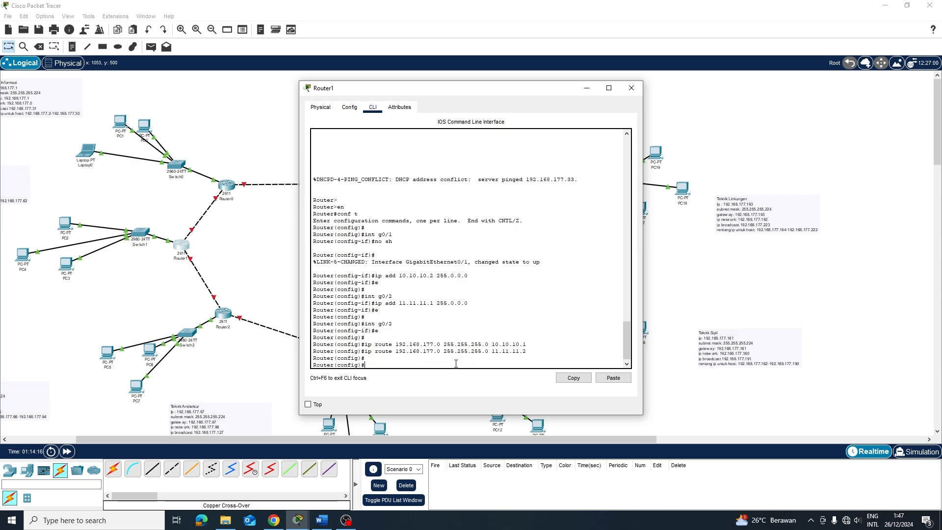
{"action": "key", "text": "Return"}
{"action": "key", "text": "Return"}
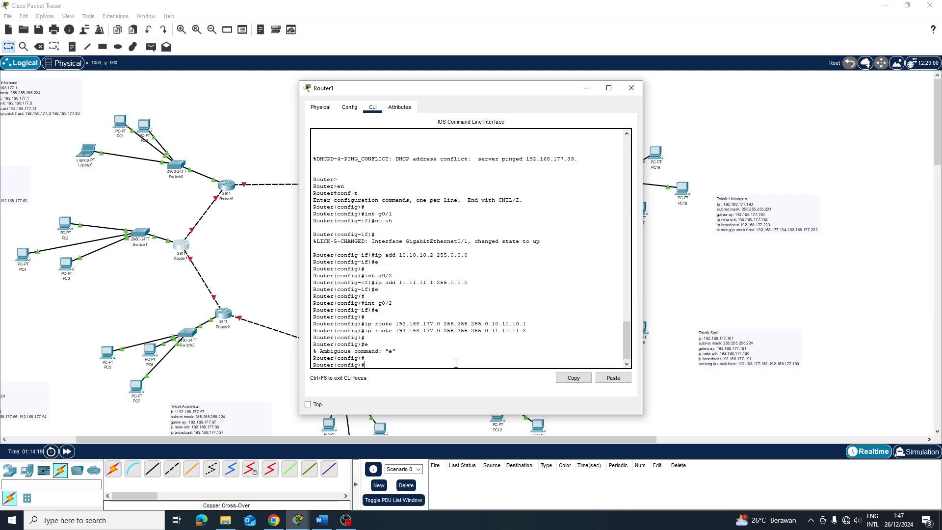
Start 'router rip' on Router1, set version 2, and add network 10.0.0.0
{"action": "type", "text": "router rip"}
{"action": "key", "text": "Return"}
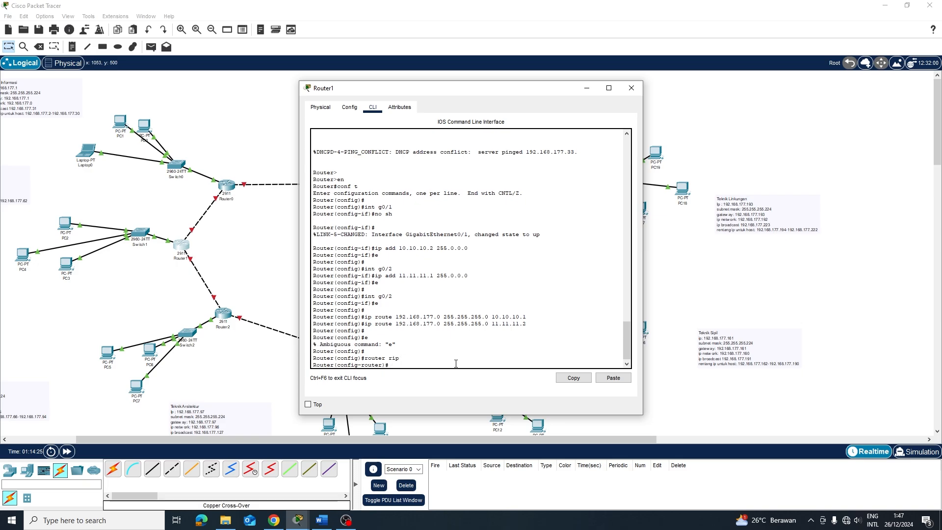
{"action": "type", "text": "version 2"}
{"action": "key", "text": "Return"}
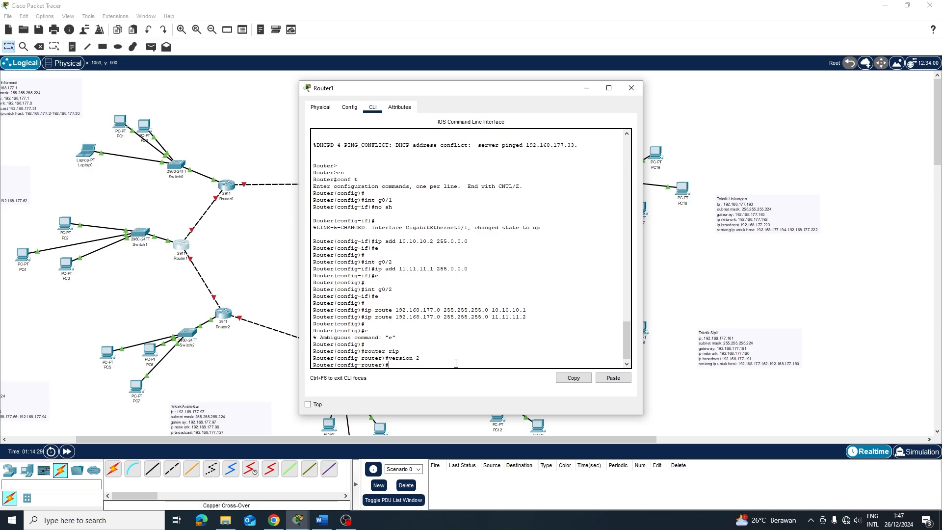
{"action": "type", "text": "ne"}
{"action": "type", "text": "twor"}
{"action": "type", "text": "k 192.1"}
{"action": "type", "text": "68.17"}
{"action": "type", "text": "7"}
{"action": "key", "text": "BackSpace"}
{"action": "key", "text": "BackSpace"}
{"action": "key", "text": "BackSpace"}
{"action": "key", "text": "BackSpace"}
{"action": "key", "text": "BackSpace"}
{"action": "key", "text": "BackSpace"}
{"action": "key", "text": "BackSpace"}
{"action": "key", "text": "BackSpace"}
{"action": "key", "text": "BackSpace"}
{"action": "key", "text": "BackSpace"}
{"action": "key", "text": "BackSpace"}
{"action": "type", "text": "10"}
{"action": "key", "text": "BackSpace"}
{"action": "type", "text": "10.0.0.0"}
{"action": "key", "text": "Return"}
Add network 11.0.0.0 to Router1's RIP process
{"action": "key", "text": "Up"}
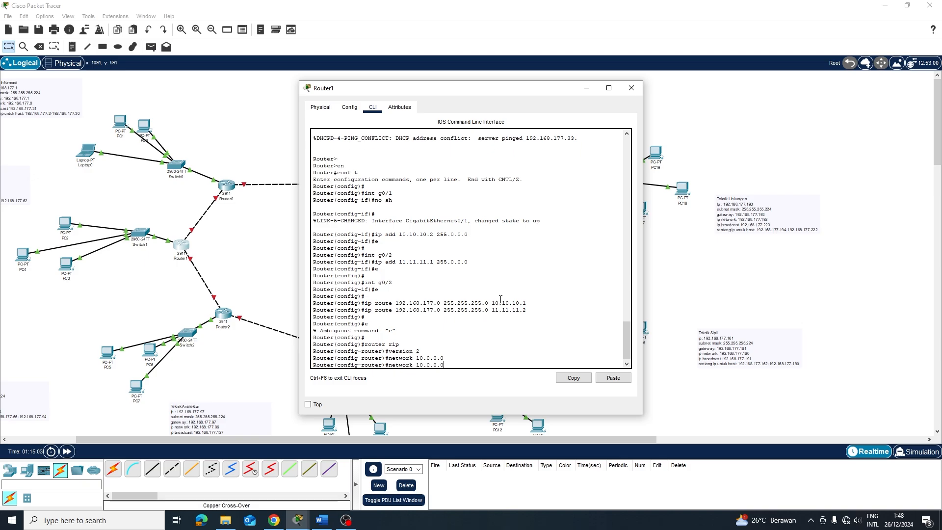
{"action": "key", "text": "BackSpace"}
{"action": "key", "text": "BackSpace"}
{"action": "key", "text": "BackSpace"}
{"action": "key", "text": "BackSpace"}
{"action": "type", "text": ".0.0.0"}
{"action": "key", "text": "Return"}
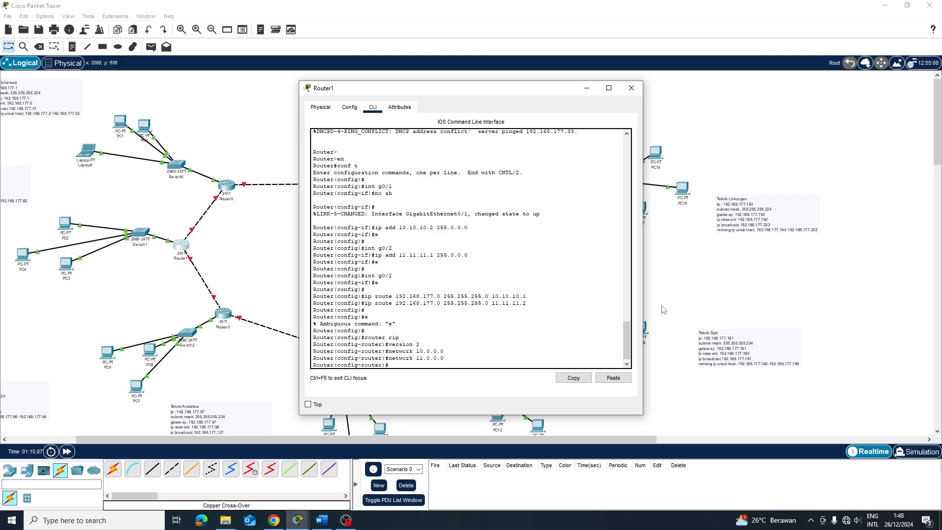
{"action": "left_click", "coordinate": [692, 312]}
{"action": "left_click", "coordinate": [179, 248]}
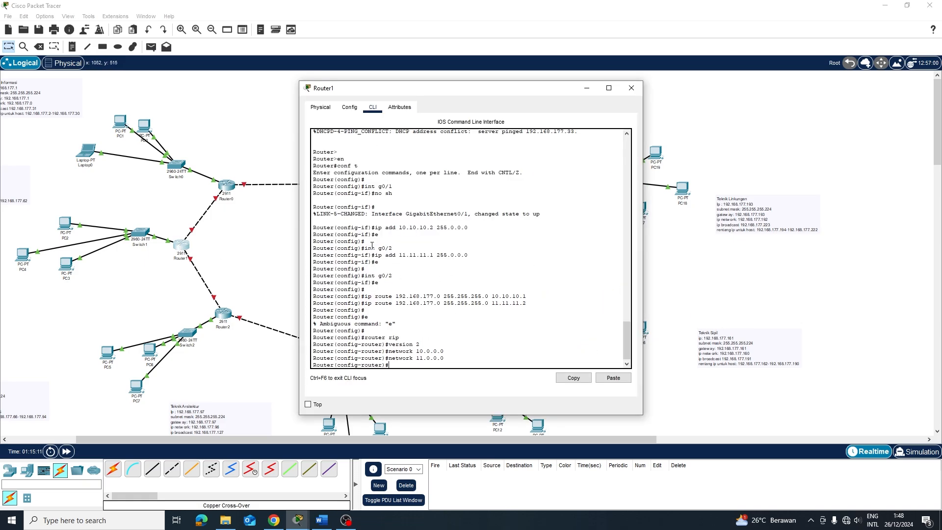
Turn on Router1's GigabitEthernet0/2 port in the Config tab
{"action": "left_click", "coordinate": [349, 107]}
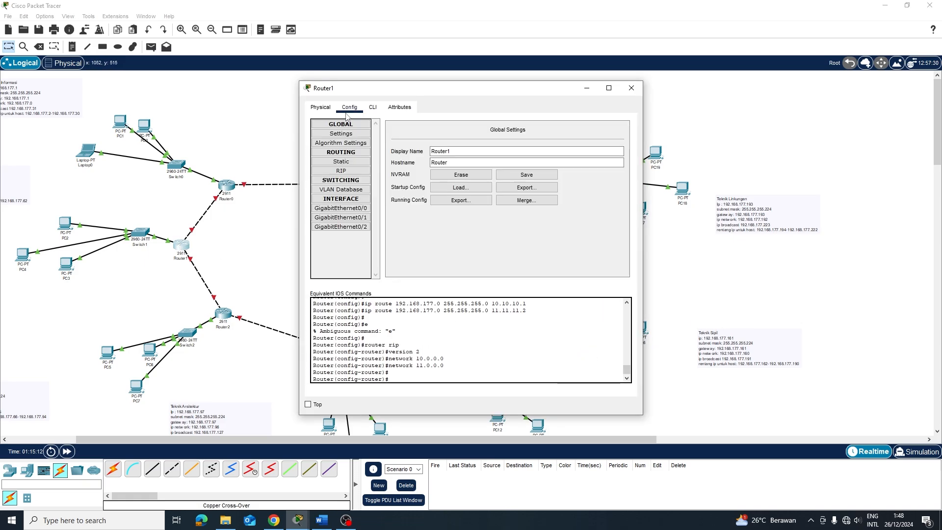
{"action": "left_click", "coordinate": [364, 217]}
{"action": "left_click", "coordinate": [359, 226]}
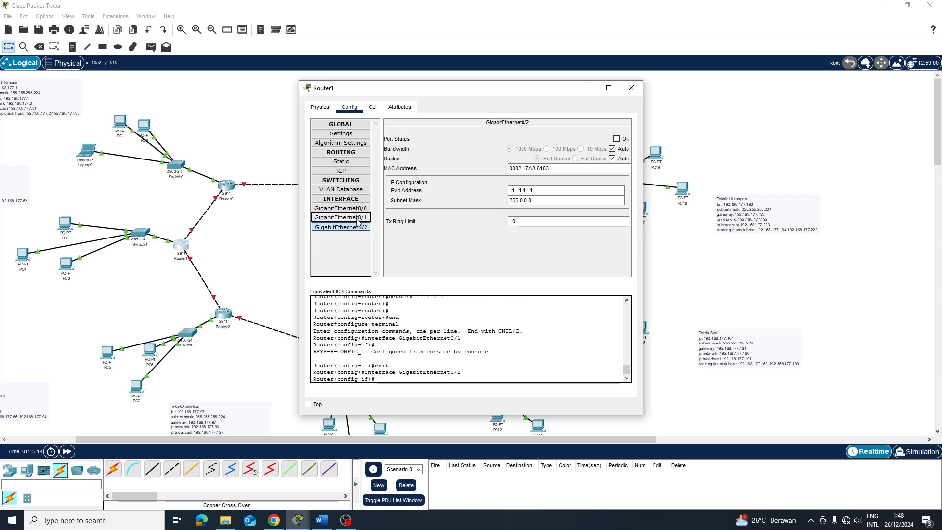
{"action": "left_click", "coordinate": [616, 139]}
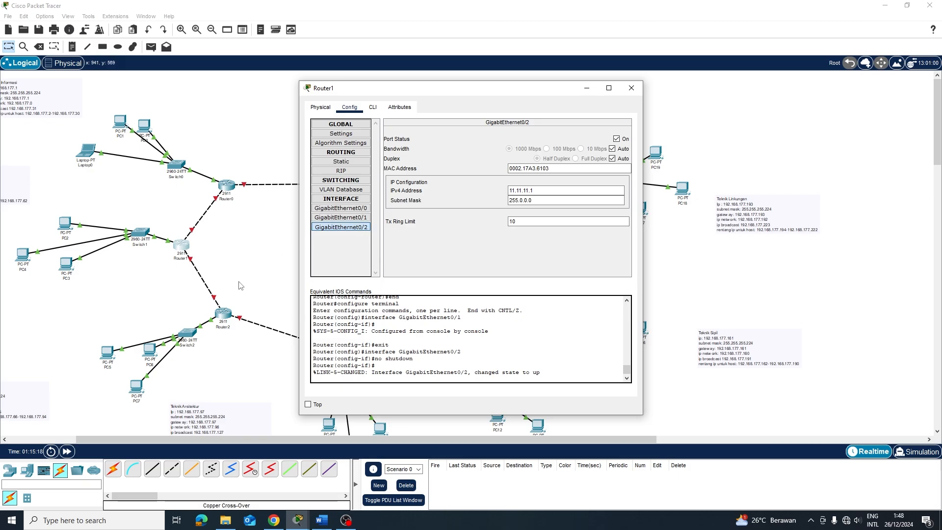
{"action": "left_click", "coordinate": [358, 217]}
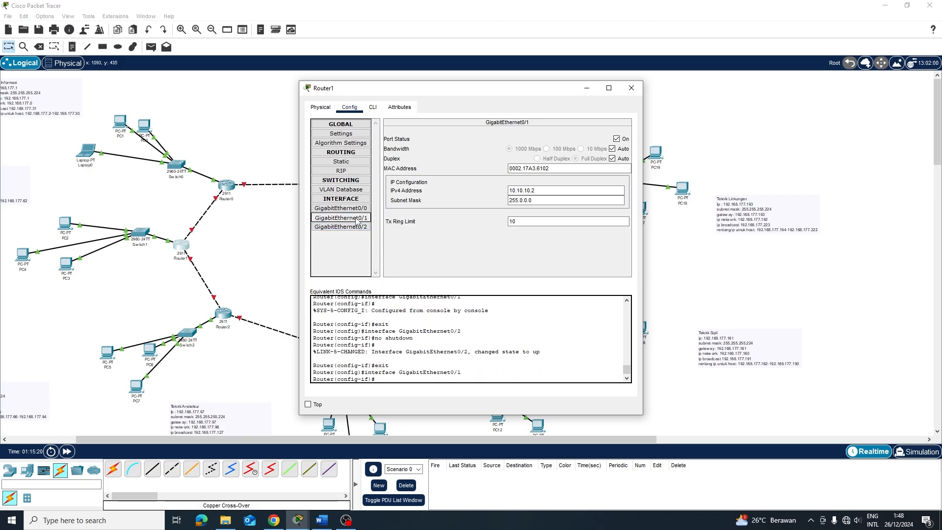
{"action": "left_click", "coordinate": [353, 209]}
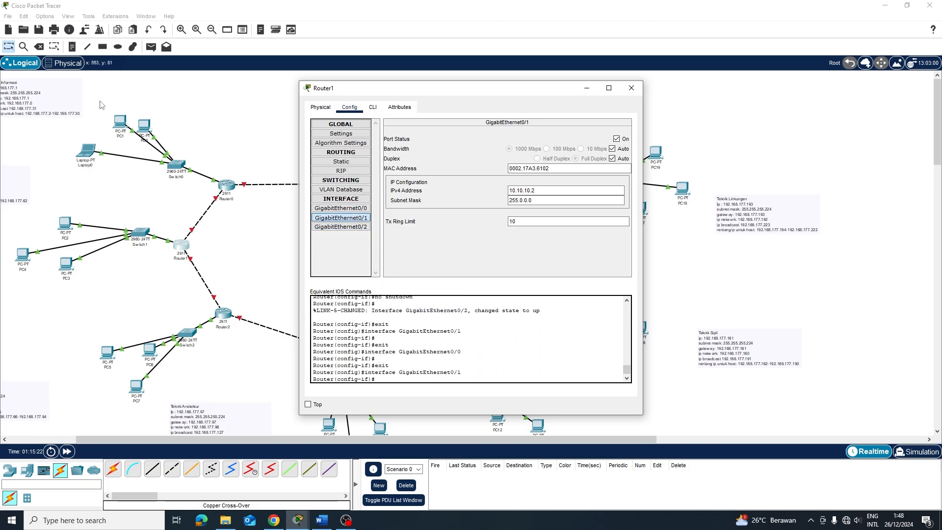
Turn on Router0's GigabitEthernet0/2 port and return to the network topology
{"action": "left_click", "coordinate": [227, 189]}
{"action": "left_click", "coordinate": [401, 105]}
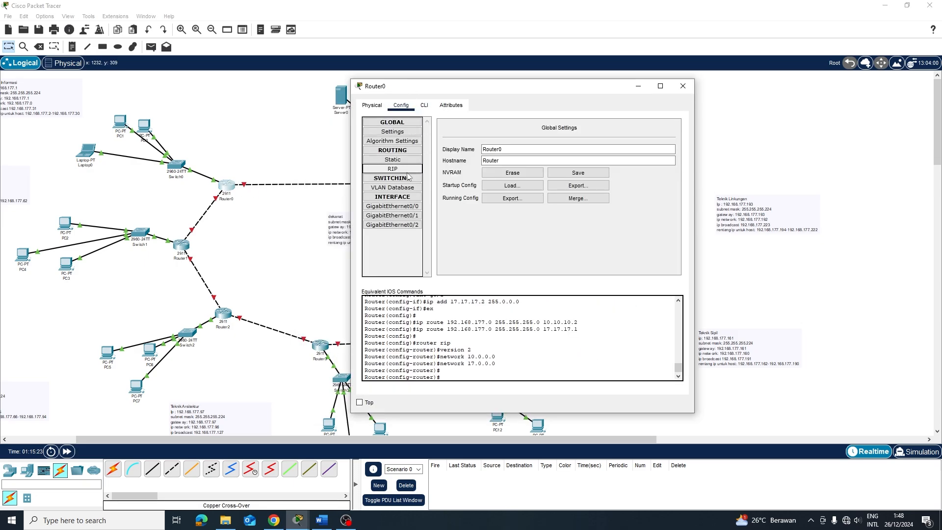
{"action": "left_click", "coordinate": [393, 216]}
{"action": "left_click", "coordinate": [407, 226]}
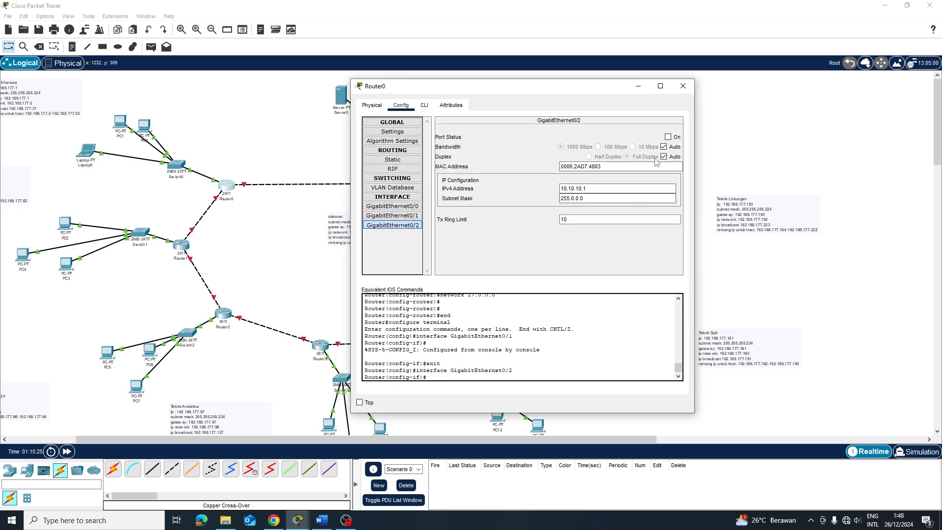
{"action": "left_click", "coordinate": [668, 137]}
{"action": "left_click", "coordinate": [274, 225]}
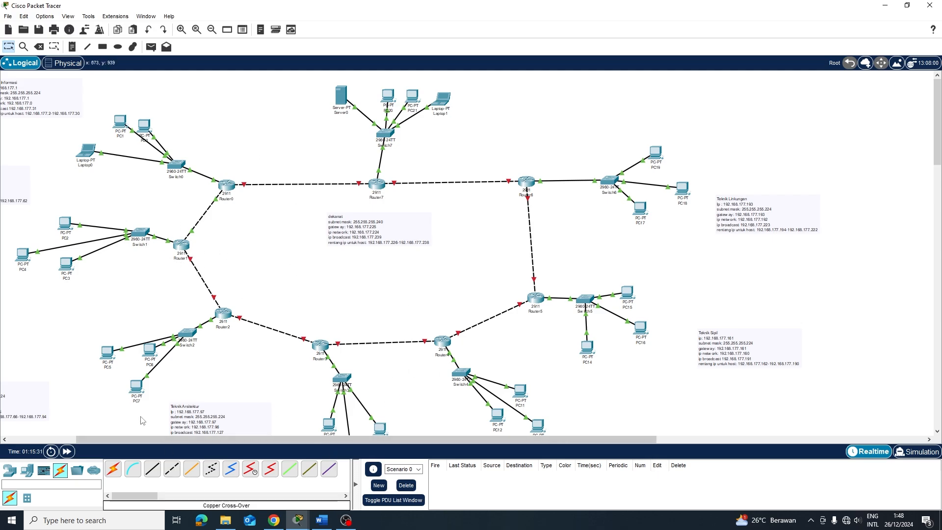
{"action": "key", "text": "p"}
{"action": "left_click", "coordinate": [145, 124]}
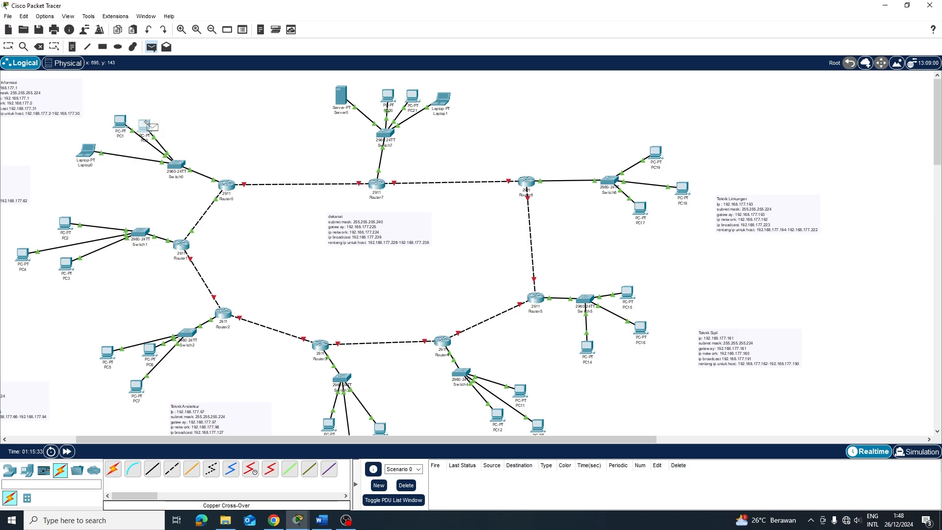
Send simple test pings from PC0 to PC2, then clear the failed packets
{"action": "left_click", "coordinate": [64, 225]}
{"action": "key", "text": "p"}
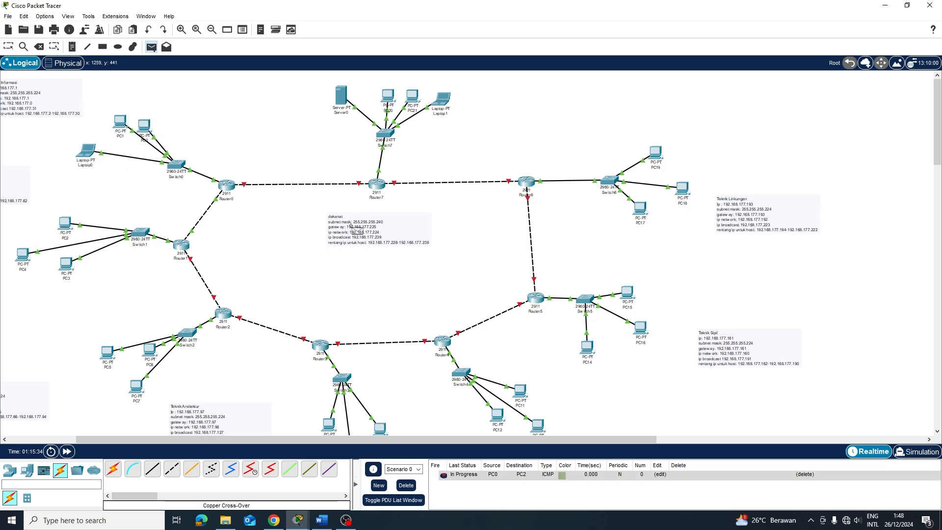
{"action": "left_click", "coordinate": [141, 128]}
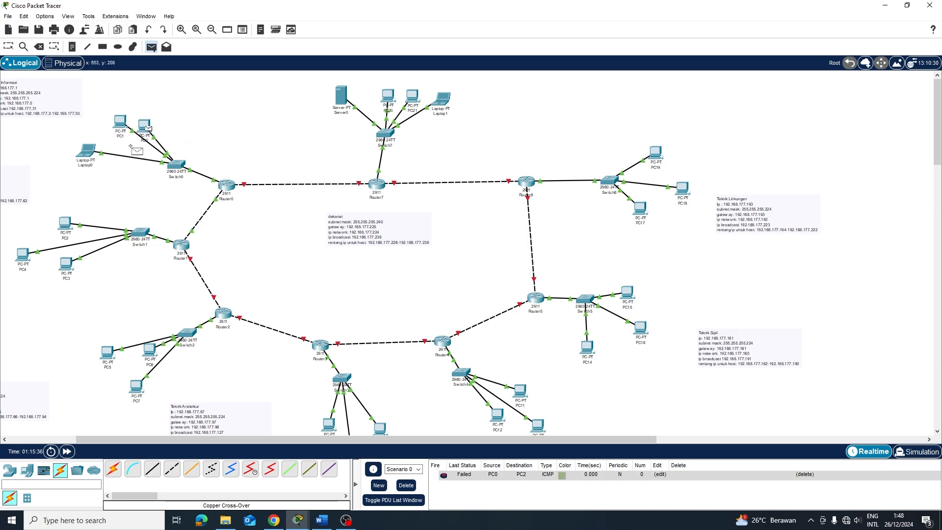
{"action": "left_click", "coordinate": [65, 223]}
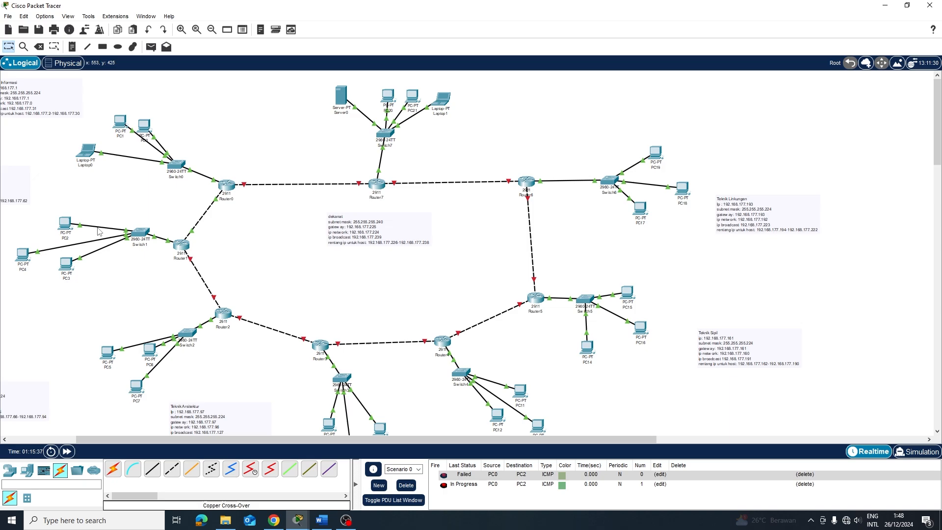
{"action": "left_click", "coordinate": [406, 486]}
Send test pings PC2→PC0, PC0→PC2 and PC1→PC0
{"action": "key", "text": "p"}
{"action": "left_click", "coordinate": [66, 223]}
{"action": "left_click", "coordinate": [144, 127]}
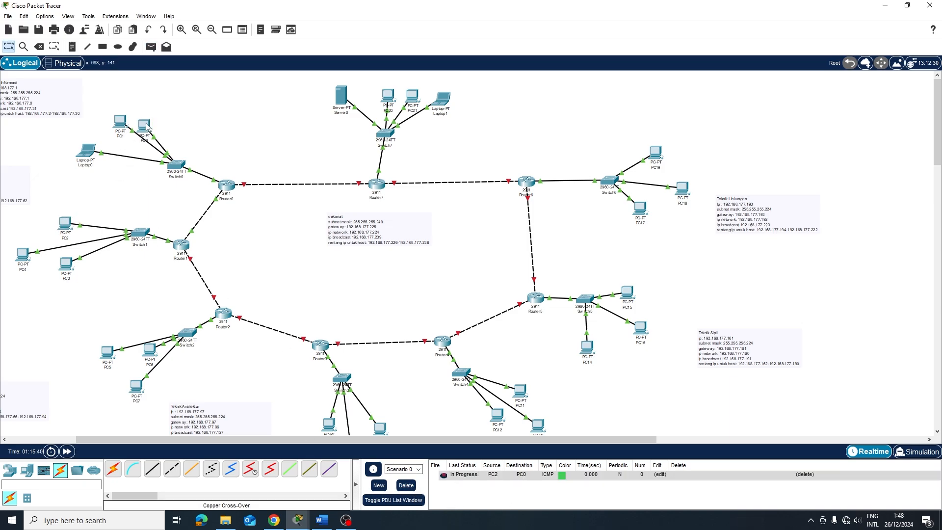
{"action": "key", "text": "p"}
{"action": "left_click", "coordinate": [145, 127]}
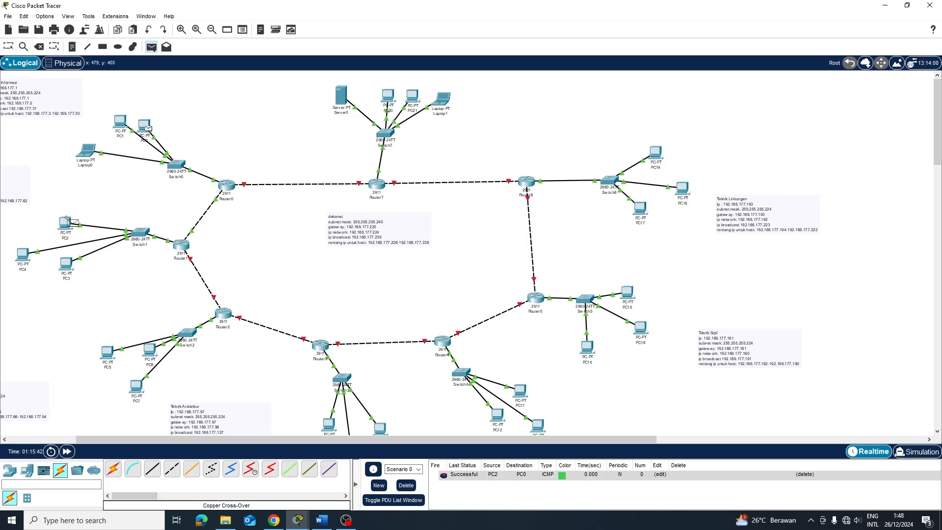
{"action": "left_click", "coordinate": [66, 220]}
{"action": "key", "text": "p"}
{"action": "left_click", "coordinate": [122, 123]}
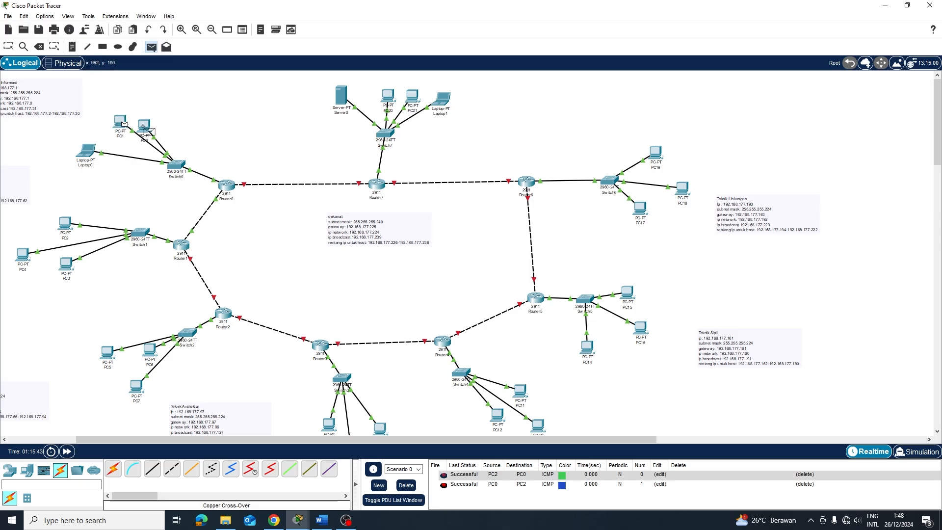
{"action": "left_click", "coordinate": [140, 126]}
Send test pings Laptop0→PC2 and PC2→Laptop0, then delete all test packets
{"action": "key", "text": "p"}
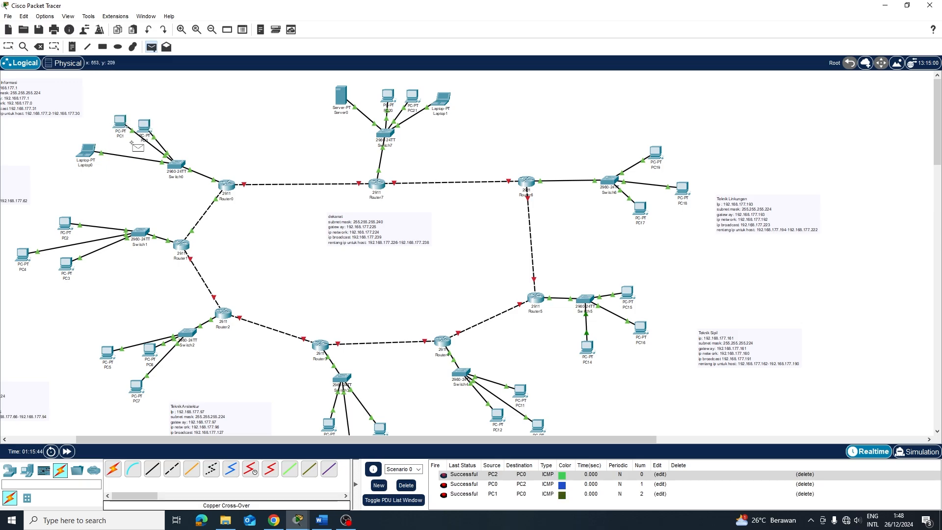
{"action": "left_click", "coordinate": [61, 221]}
{"action": "key", "text": "p"}
{"action": "left_click", "coordinate": [83, 153]}
{"action": "left_click", "coordinate": [60, 223]}
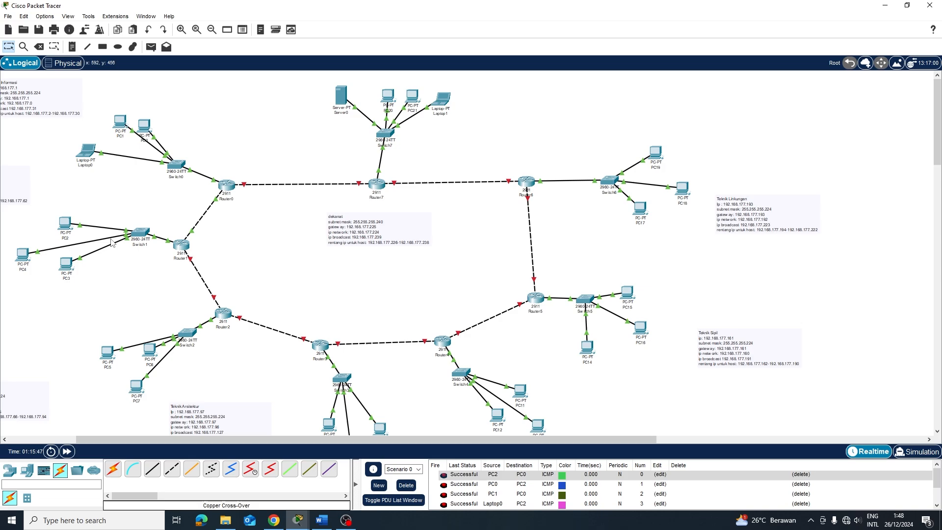
{"action": "key", "text": "p"}
{"action": "left_click", "coordinate": [63, 222]}
{"action": "left_click", "coordinate": [85, 161]}
{"action": "scroll", "coordinate": [482, 484], "scroll_direction": "down", "scroll_amount": 3}
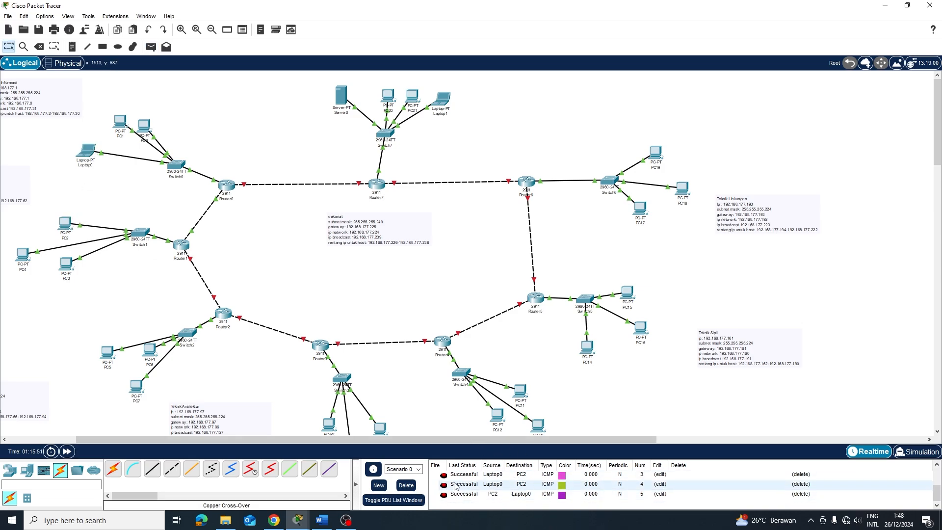
{"action": "left_click", "coordinate": [406, 485]}
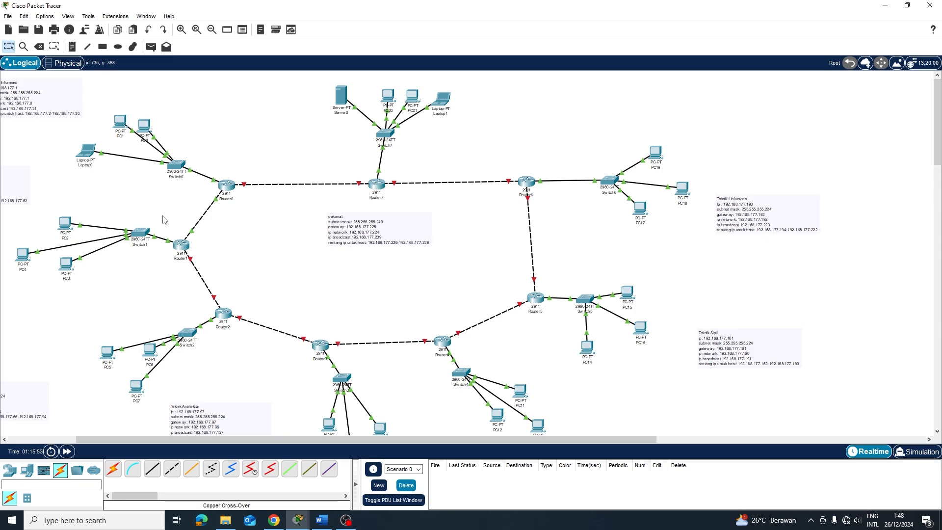
{"action": "left_click", "coordinate": [224, 313]}
Open Router2's CLI, enter configuration mode, and enter then exit interface g0/0
{"action": "left_click", "coordinate": [374, 108]}
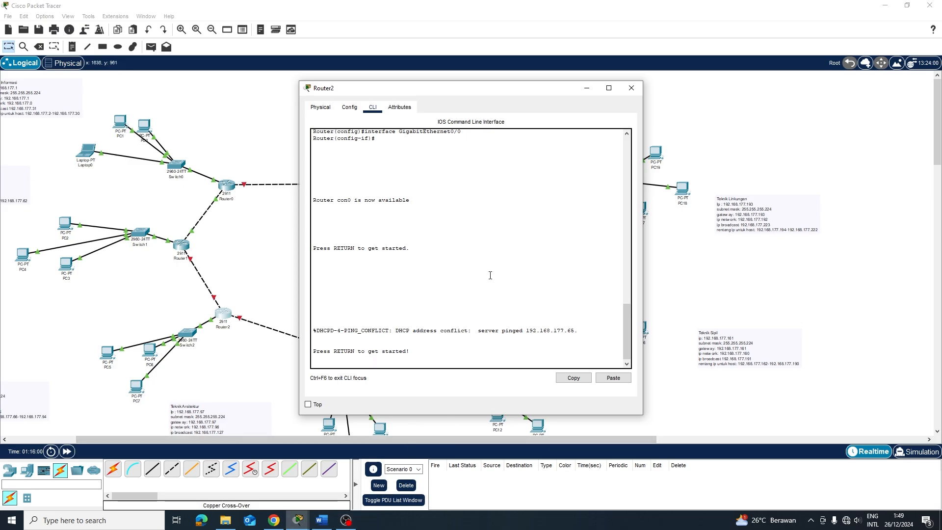
{"action": "scroll", "coordinate": [426, 203], "scroll_direction": "down", "scroll_amount": 1}
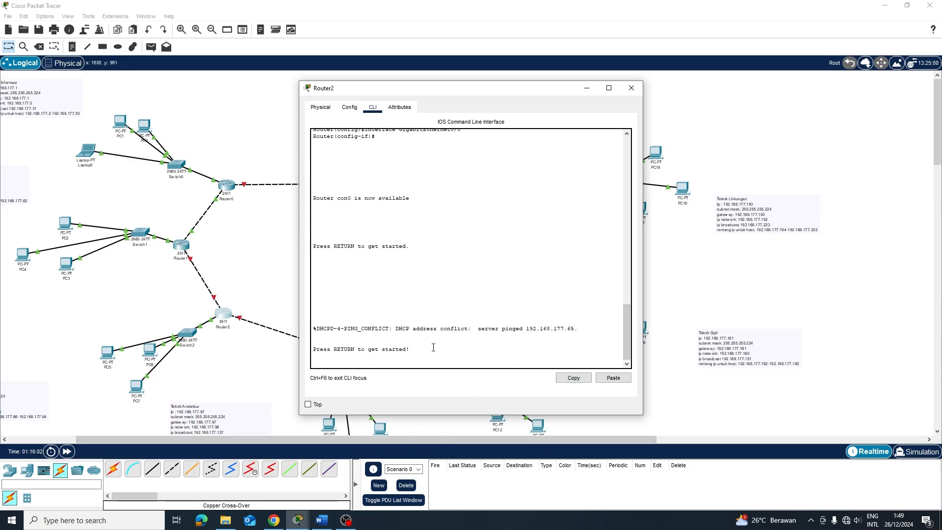
{"action": "key", "text": "Return"}
{"action": "key", "text": "Return"}
{"action": "type", "text": "em"}
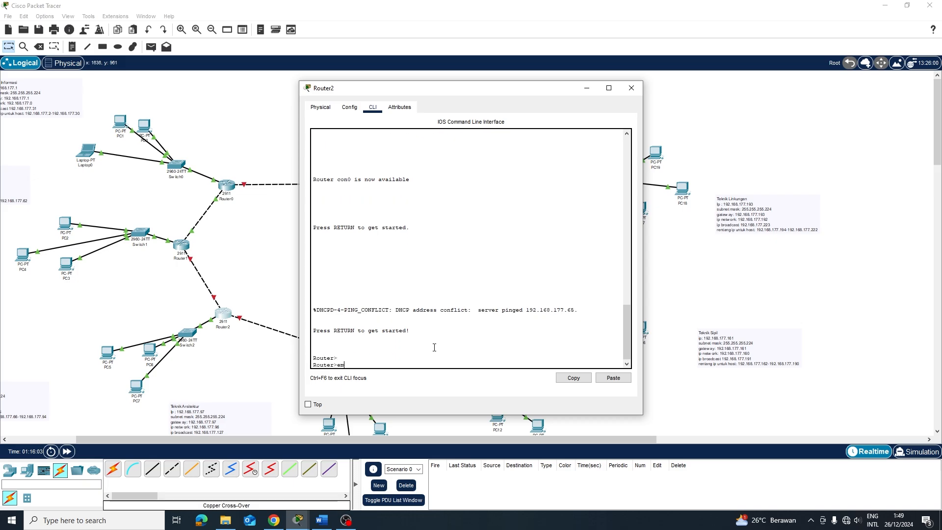
{"action": "key", "text": "Return"}
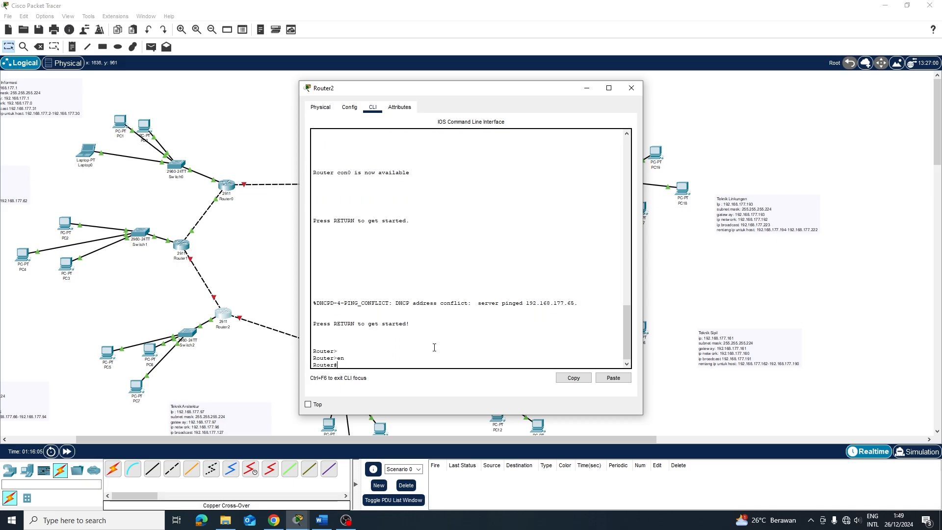
{"action": "type", "text": "conf ty"}
{"action": "key", "text": "Return"}
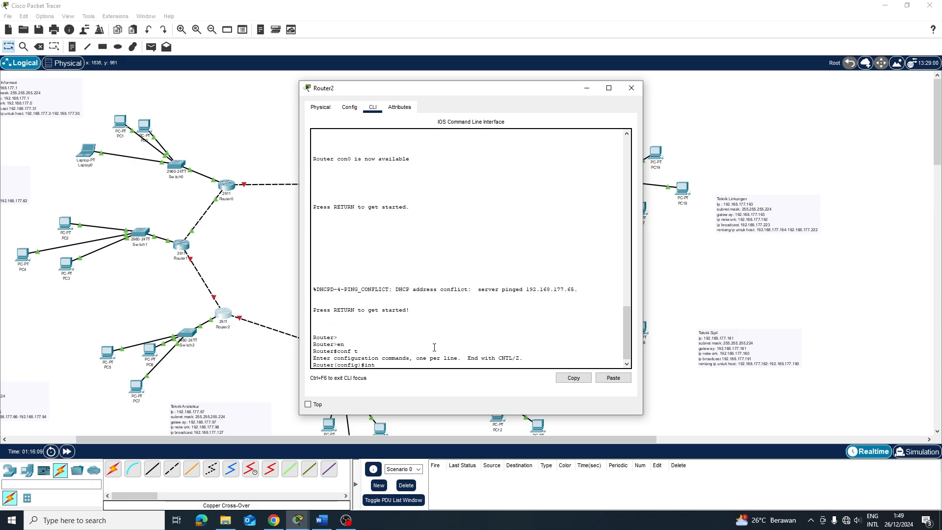
{"action": "type", "text": "int g0/0"}
{"action": "key", "text": "Return"}
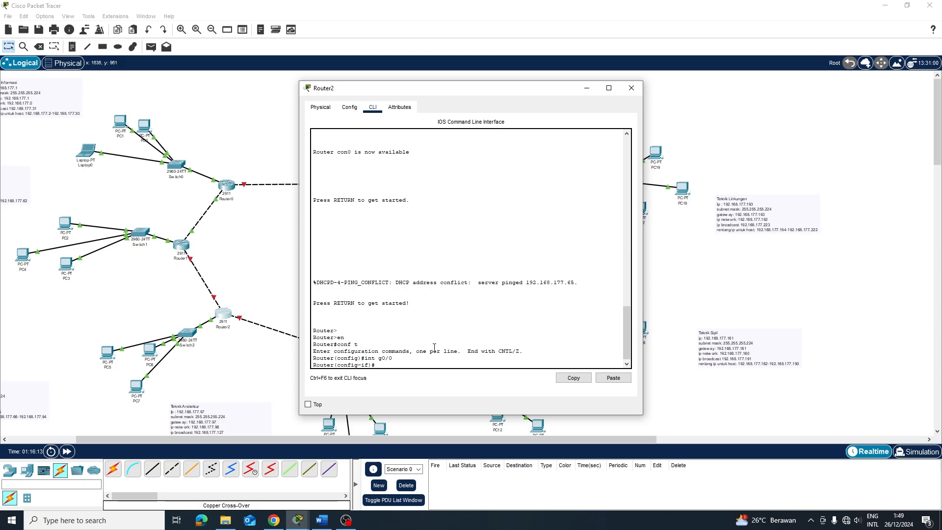
{"action": "type", "text": "e"}
{"action": "key", "text": "Return"}
{"action": "key", "text": "Return"}
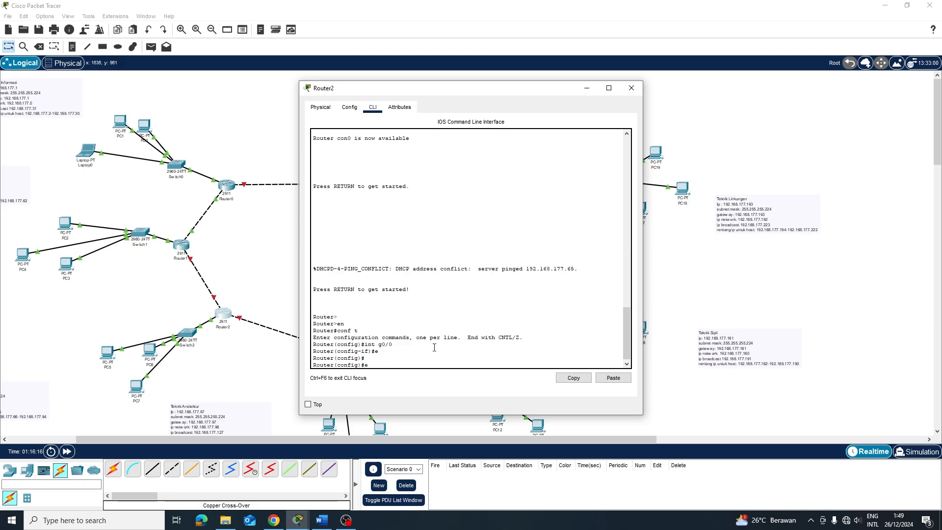
After checking available interfaces, enter configuration for Router2's GigabitEthernet0/1 and begin an ip command
{"action": "key", "text": "Up"}
{"action": "key", "text": "Return"}
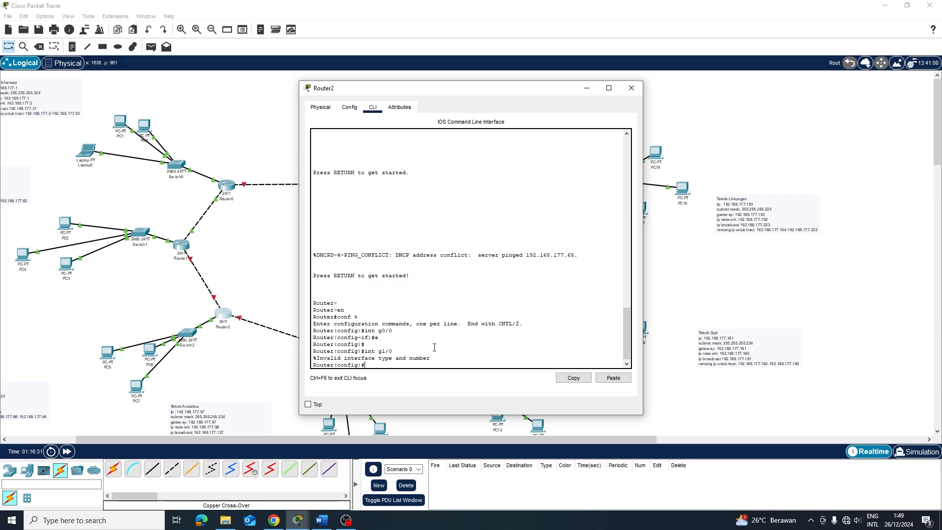
{"action": "left_click", "coordinate": [351, 109]}
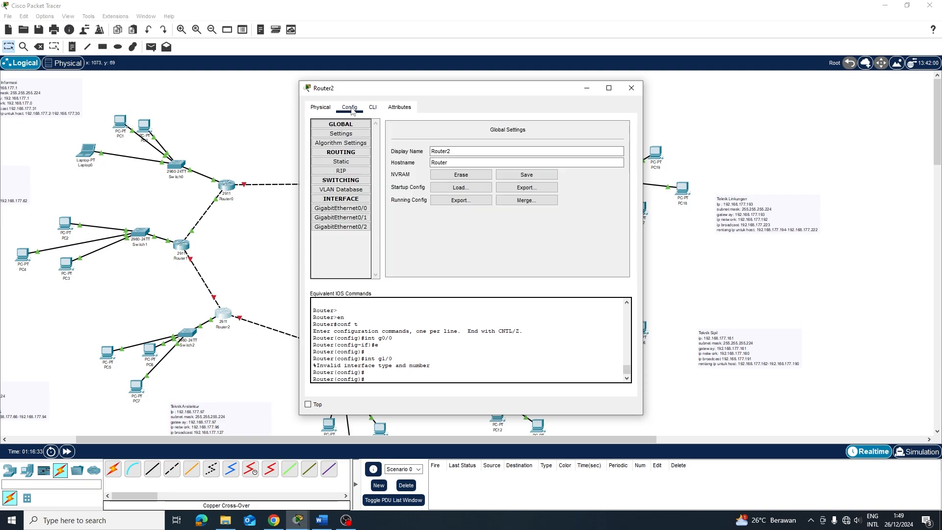
{"action": "left_click", "coordinate": [372, 108]}
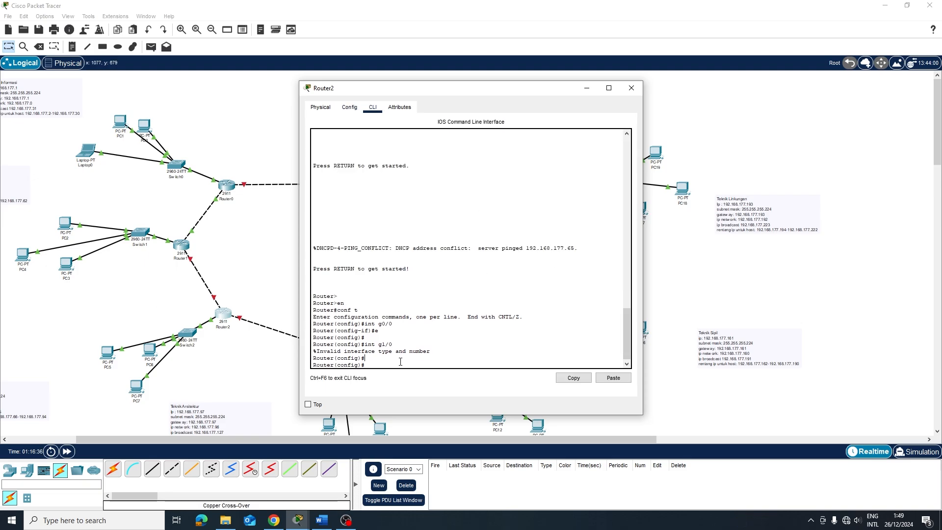
{"action": "key", "text": "Return"}
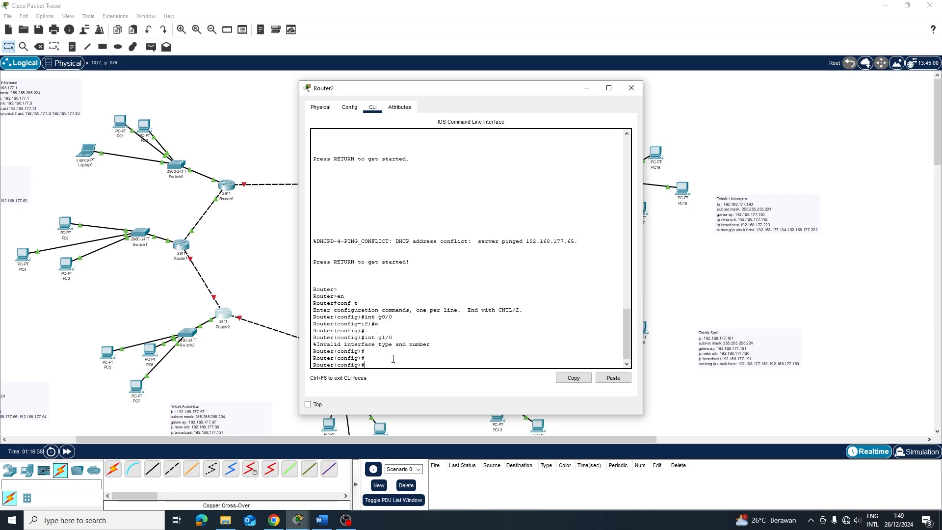
{"action": "key", "text": "Up"}
{"action": "key", "text": "BackSpace"}
{"action": "type", "text": "0/1"}
{"action": "key", "text": "Return"}
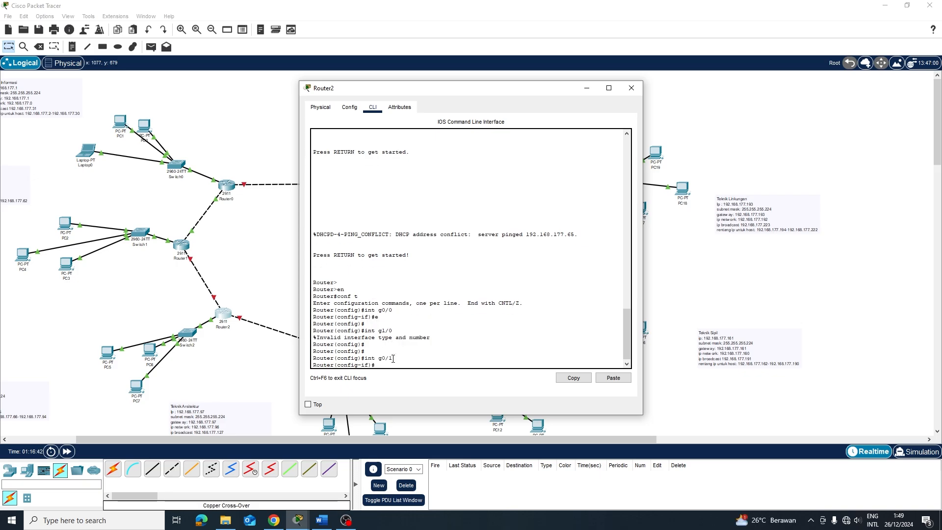
{"action": "type", "text": "ip"}
Finish giving g0/1 the address 11.11.11.2 with mask 255.0.0.0
{"action": "key", "text": "BackSpace"}
{"action": "type", "text": "2 255.0.0.0"}
{"action": "key", "text": "Return"}
{"action": "type", "text": "e"}
{"action": "key", "text": "Return"}
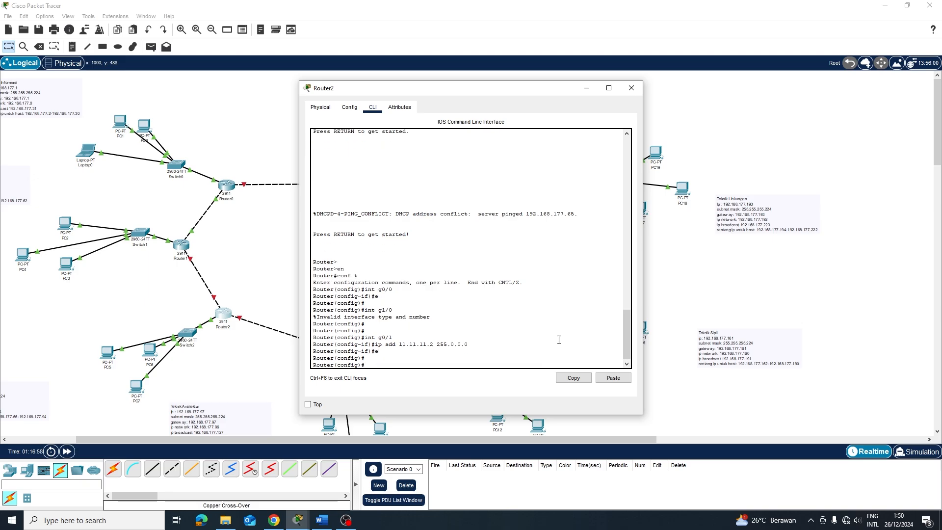
Assign g0/2 the address 12.12.12.1 255.0.0.0, then begin a static route to 192.168.177.0
{"action": "type", "text": "int g0/12"}
{"action": "key", "text": "Return"}
{"action": "key", "text": "Up"}
{"action": "key", "text": "Up"}
{"action": "key", "text": "Up"}
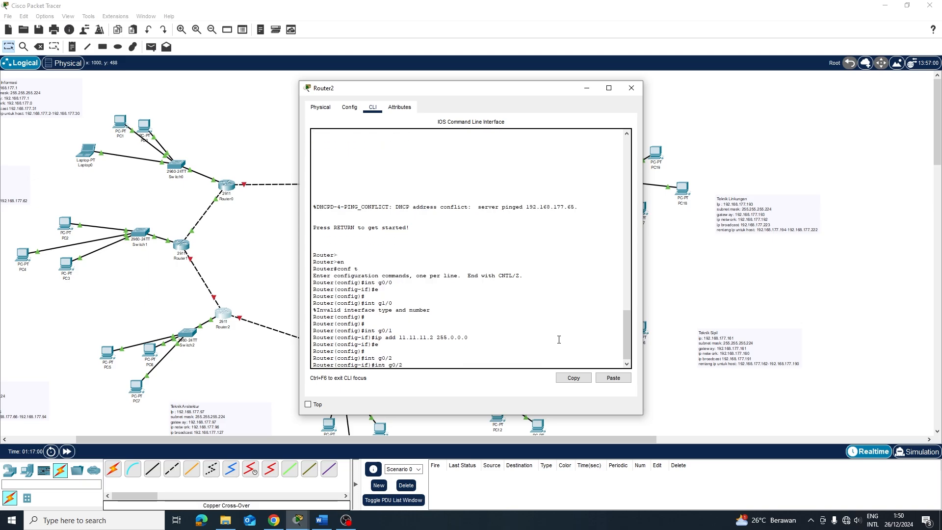
{"action": "key", "text": "Left"}
{"action": "key", "text": "Left"}
{"action": "key", "text": "Left"}
{"action": "key", "text": "Left"}
{"action": "key", "text": "Left"}
{"action": "key", "text": "Left"}
{"action": "key", "text": "Left"}
{"action": "key", "text": "Left"}
{"action": "key", "text": "Left"}
{"action": "key", "text": "Left"}
{"action": "key", "text": "BackSpace"}
{"action": "key", "text": "BackSpace"}
{"action": "key", "text": "BackSpace"}
{"action": "key", "text": "BackSpace"}
{"action": "key", "text": "BackSpace"}
{"action": "key", "text": "BackSpace"}
{"action": "key", "text": "BackSpace"}
{"action": "key", "text": "BackSpace"}
{"action": "key", "text": "BackSpace"}
{"action": "key", "text": "BackSpace"}
{"action": "type", "text": "12.12.12.1"}
{"action": "key", "text": "Return"}
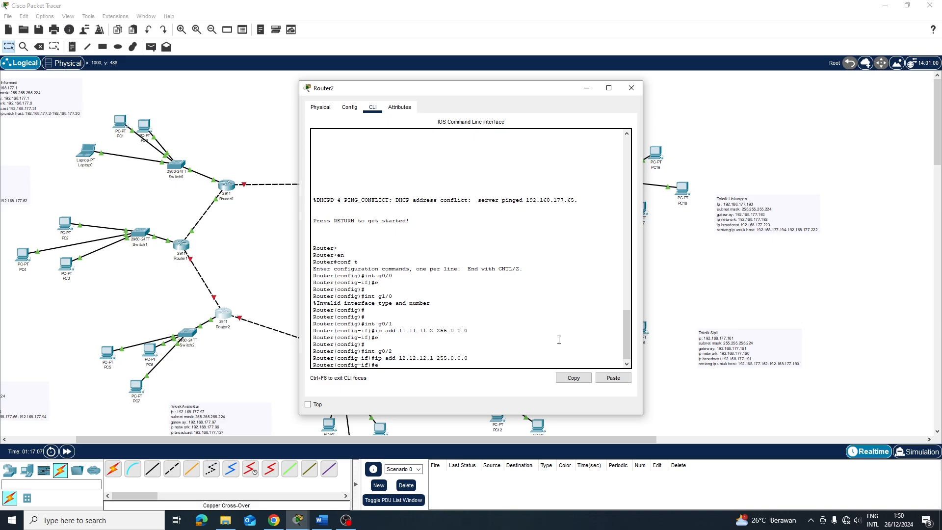
{"action": "type", "text": "e"}
{"action": "key", "text": "Return"}
{"action": "key", "text": "Return"}
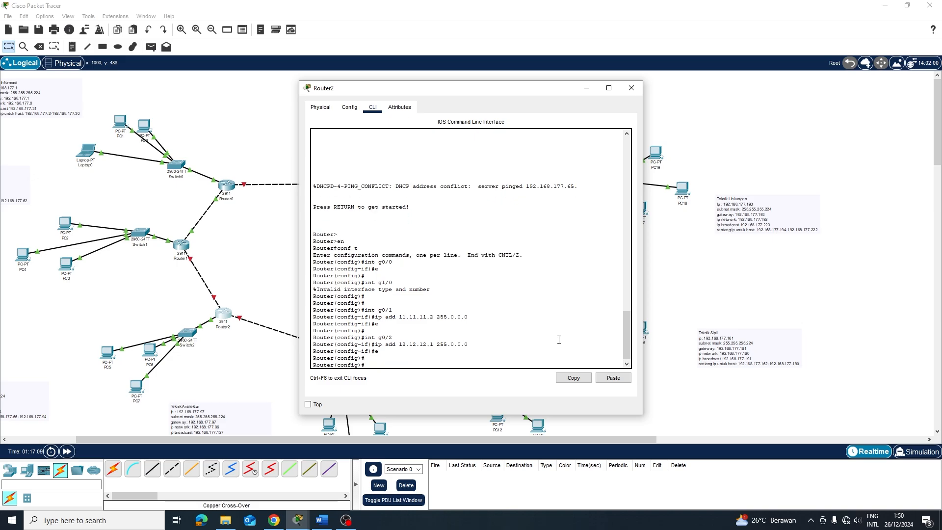
{"action": "type", "text": "ip ropute 192.168.177.0 255.255.255.0 11"}
Add static routes to 192.168.177.0 255.255.255.0 via 11.11.11.1 and 12.12.12.2
{"action": "type", "text": ".11.11.1"}
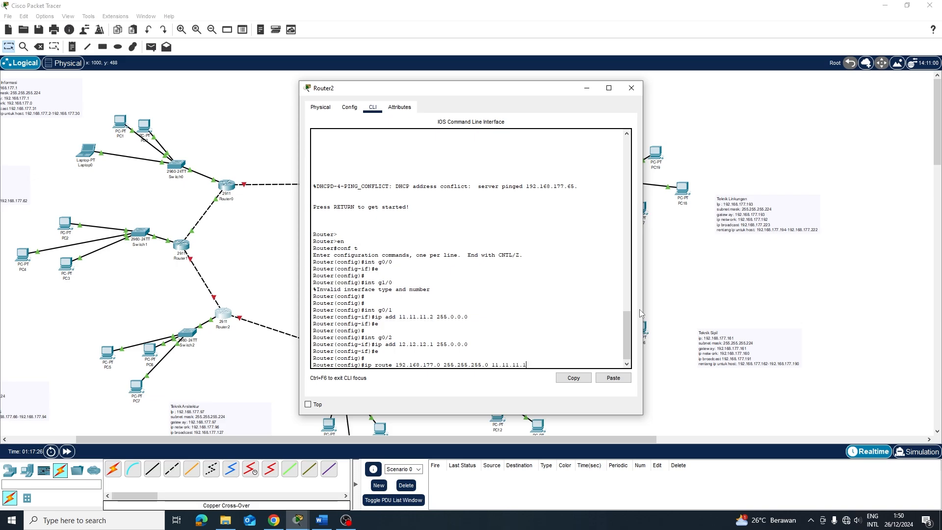
{"action": "key", "text": "Return"}
{"action": "key", "text": "Up"}
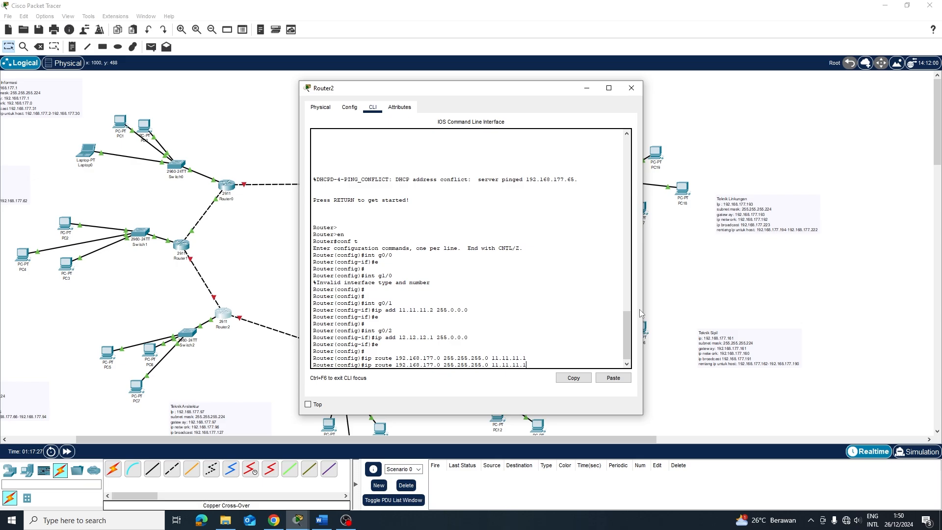
{"action": "key", "text": "BackSpace"}
{"action": "key", "text": "BackSpace"}
{"action": "key", "text": "BackSpace"}
{"action": "key", "text": "BackSpace"}
{"action": "key", "text": "BackSpace"}
{"action": "key", "text": "BackSpace"}
{"action": "key", "text": "BackSpace"}
{"action": "type", "text": "2.12.12.2"}
{"action": "key", "text": "Return"}
{"action": "key", "text": "Return"}
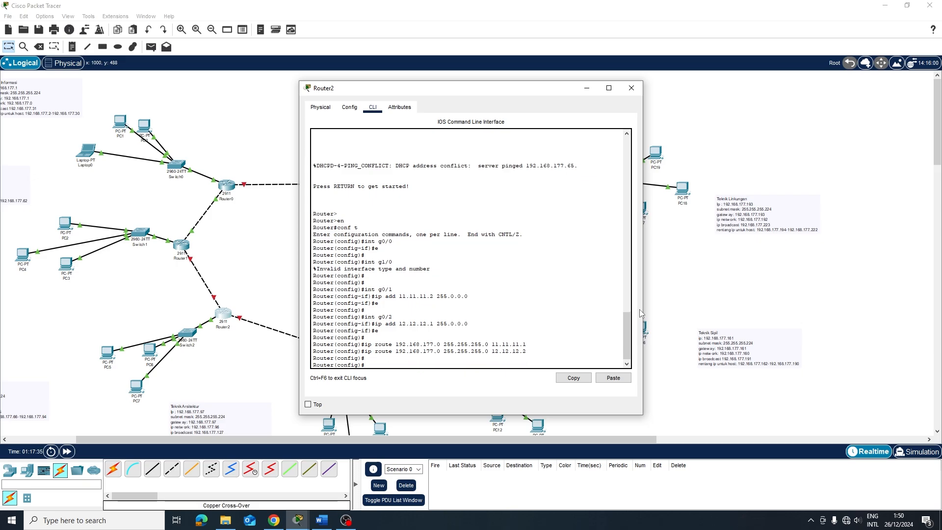
Start RIP routing on Router2 and switch it to version 2
{"action": "type", "text": "routy"}
{"action": "key", "text": "BackSpace"}
{"action": "key", "text": "BackSpace"}
{"action": "key", "text": "BackSpace"}
{"action": "type", "text": "rip"}
{"action": "key", "text": "Return"}
{"action": "type", "text": "ve"}
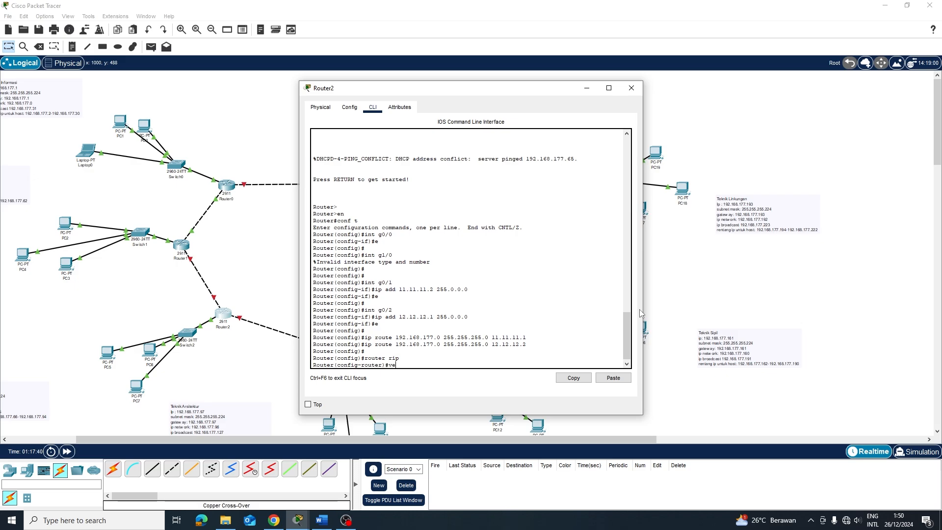
{"action": "type", "text": "rsion 2"}
{"action": "key", "text": "Return"}
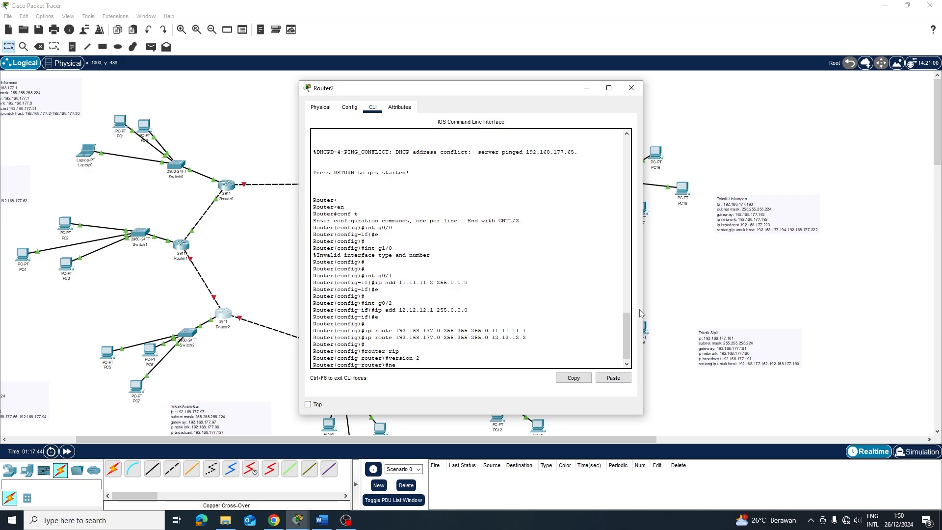
Advertise networks 11.0.0.0 and 12.0.0.0 in RIP and leave RIP configuration
{"action": "type", "text": "tw"}
{"action": "type", "text": "ork 192"}
{"action": "type", "text": ".168.177"}
{"action": "key", "text": "BackSpace"}
{"action": "key", "text": "BackSpace"}
{"action": "key", "text": "BackSpace"}
{"action": "key", "text": "BackSpace"}
{"action": "key", "text": "BackSpace"}
{"action": "key", "text": "BackSpace"}
{"action": "key", "text": "BackSpace"}
{"action": "key", "text": "BackSpace"}
{"action": "key", "text": "BackSpace"}
{"action": "key", "text": "BackSpace"}
{"action": "type", "text": "1.0.0.0"}
{"action": "key", "text": "Return"}
{"action": "key", "text": "Up"}
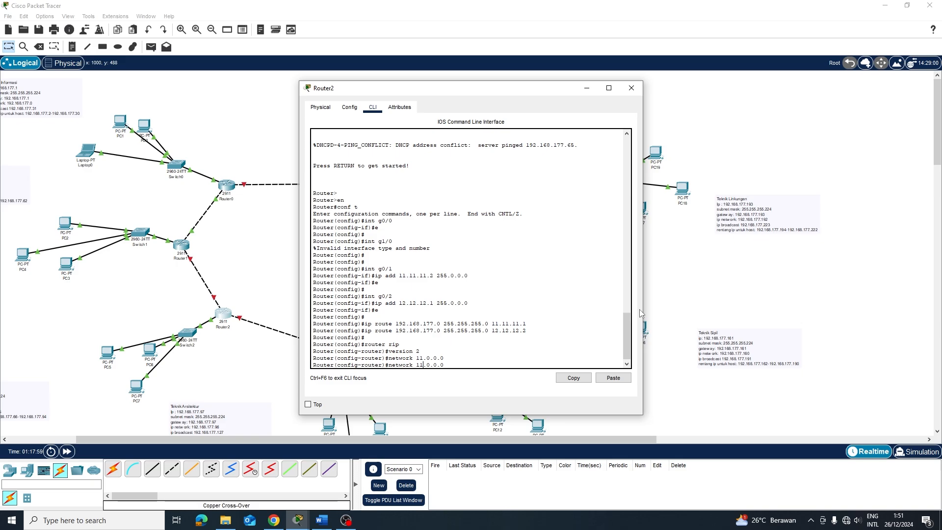
{"action": "key", "text": "BackSpace"}
{"action": "type", "text": "2"}
{"action": "key", "text": "Return"}
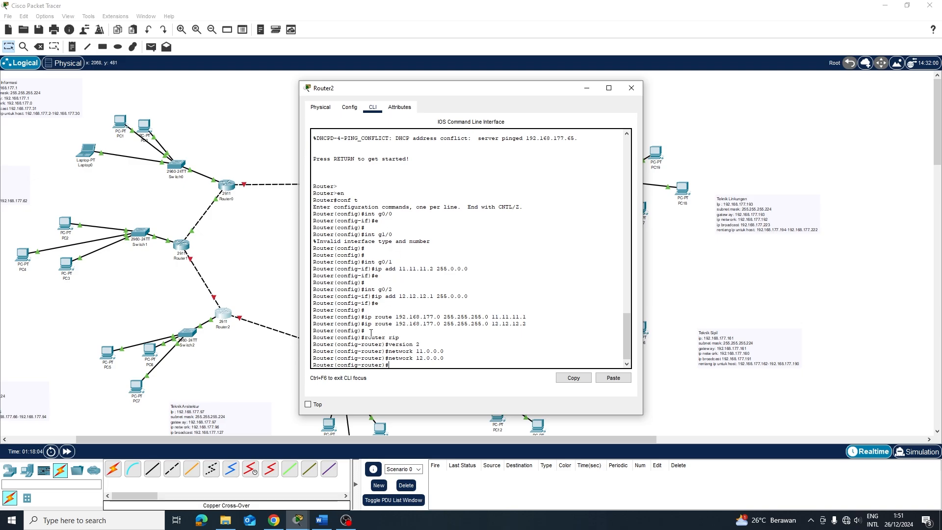
{"action": "type", "text": "e"}
{"action": "key", "text": "Return"}
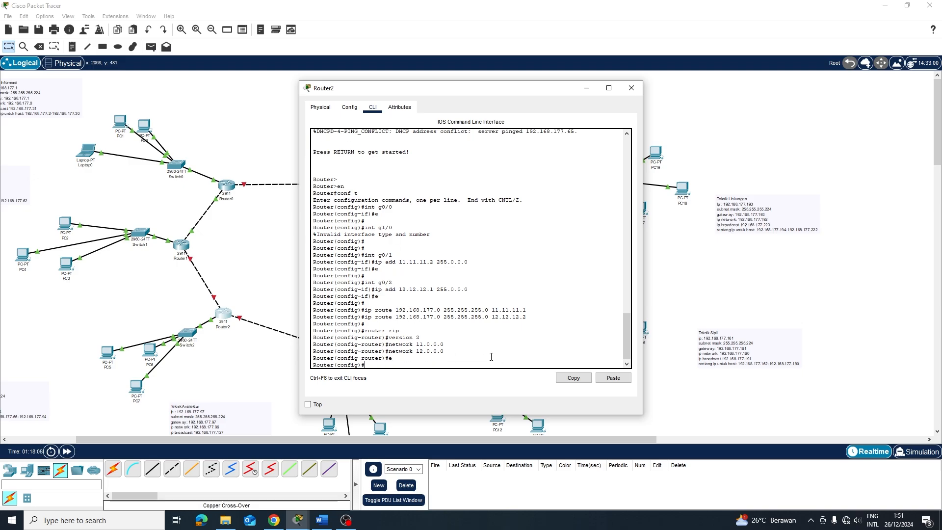
{"action": "key", "text": "Up"}
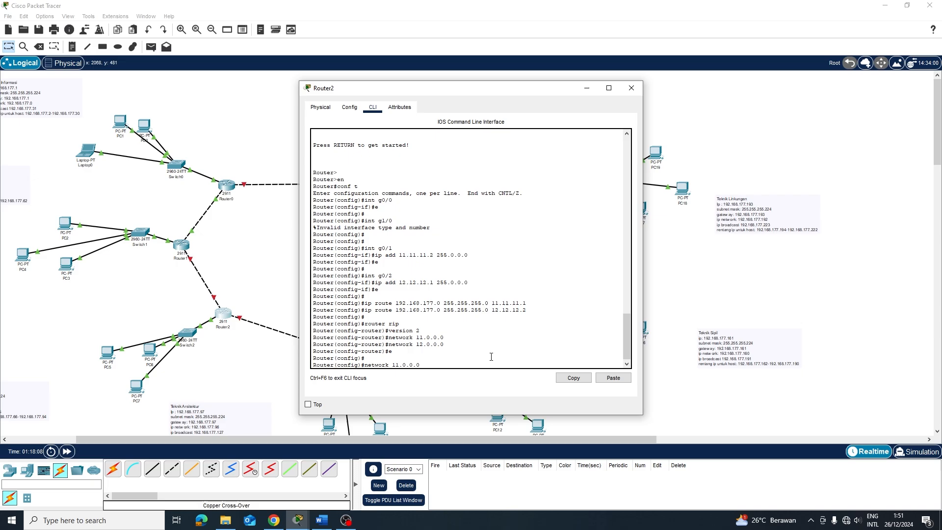
Bring up Router2's g0/1 interface with no shutdown
{"action": "key", "text": "Down"}
{"action": "type", "text": "int g0/1"}
{"action": "key", "text": "Return"}
{"action": "type", "text": "no "}
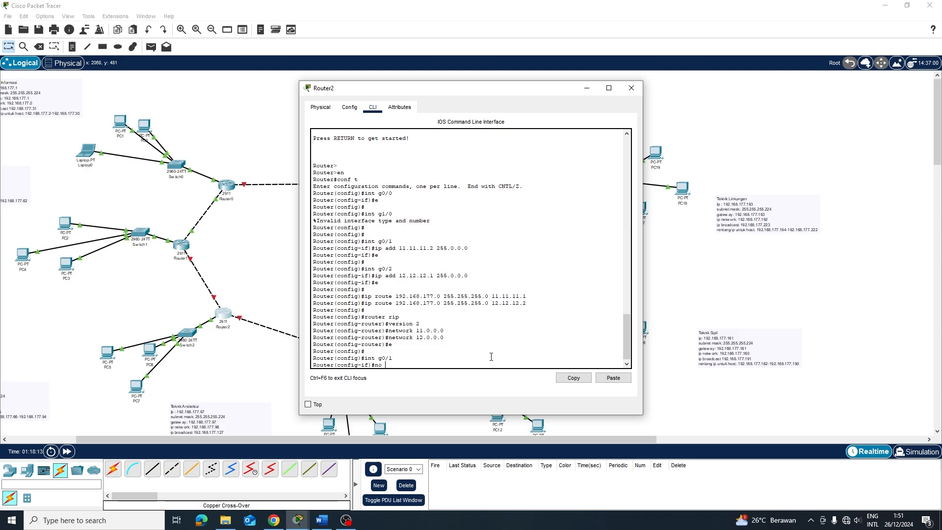
{"action": "type", "text": "sh"}
{"action": "key", "text": "Return"}
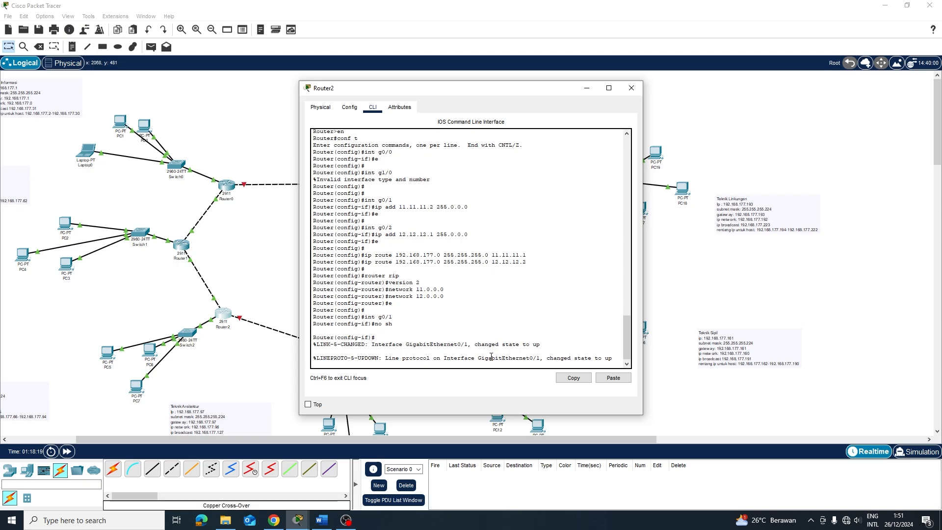
{"action": "key", "text": "Return"}
Bring up Router2's g0/2 interface with no shutdown
{"action": "type", "text": "int g0/1"}
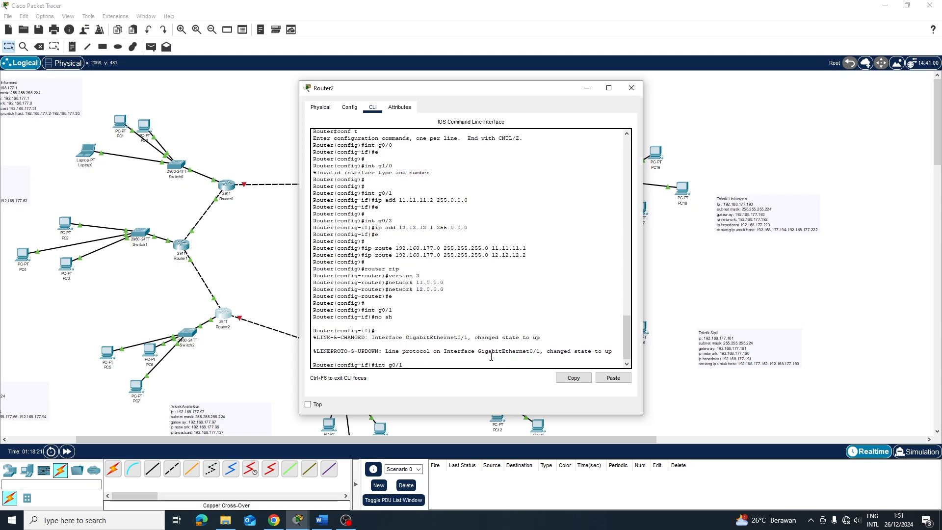
{"action": "key", "text": "BackSpace"}
{"action": "key", "text": "BackSpace"}
{"action": "key", "text": "BackSpace"}
{"action": "key", "text": "BackSpace"}
{"action": "key", "text": "BackSpace"}
{"action": "key", "text": "BackSpace"}
{"action": "key", "text": "BackSpace"}
{"action": "key", "text": "BackSpace"}
{"action": "type", "text": "e"}
{"action": "key", "text": "Return"}
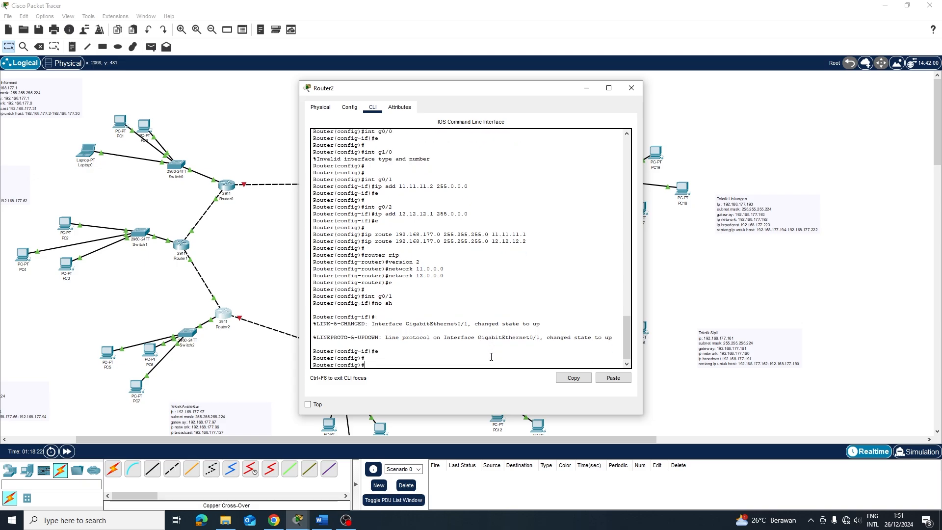
{"action": "type", "text": "int g0/1"}
{"action": "key", "text": "Return"}
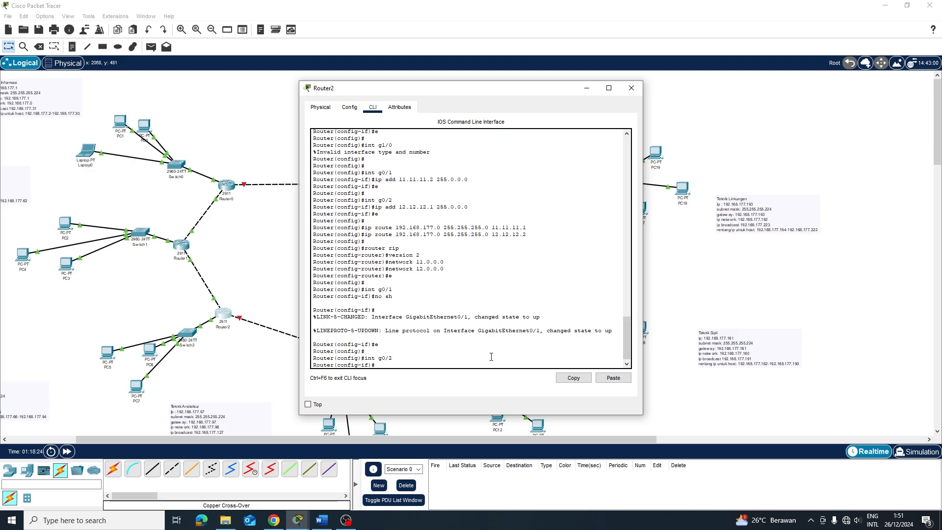
{"action": "key", "text": "Return"}
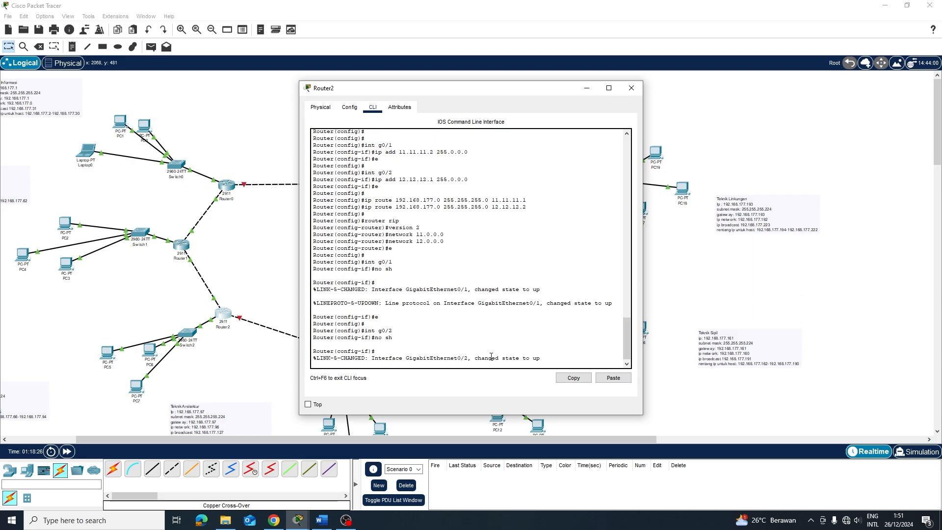
Open Router3's CLI and enter global configuration mode with en and conf t
{"action": "left_click", "coordinate": [705, 290]}
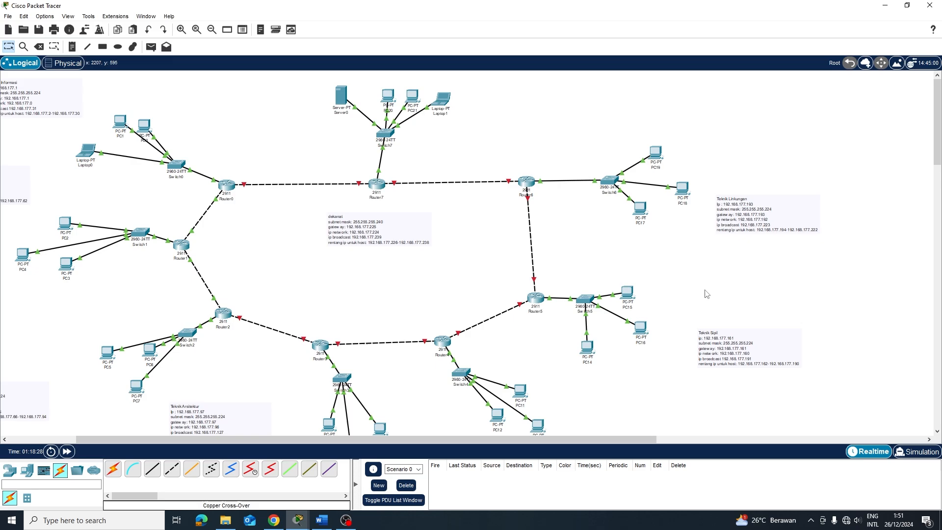
{"action": "left_click", "coordinate": [328, 346]}
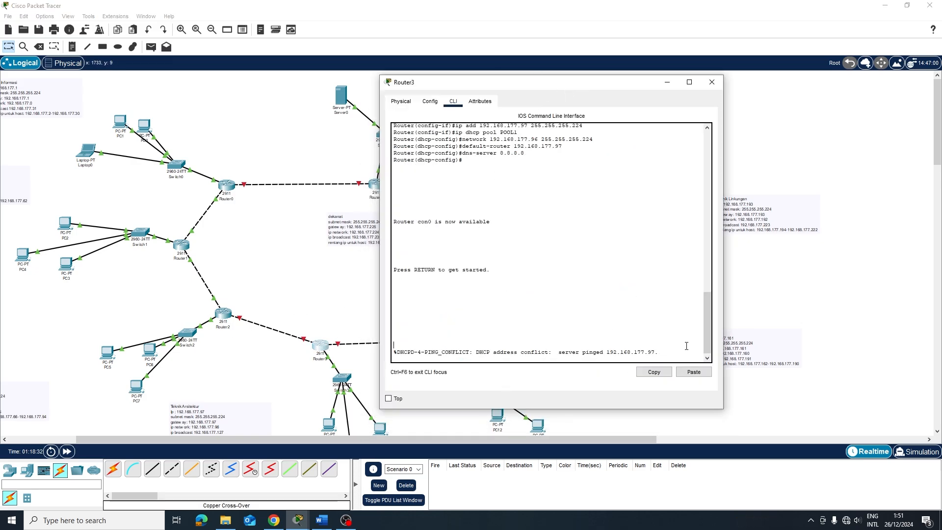
{"action": "key", "text": "Return"}
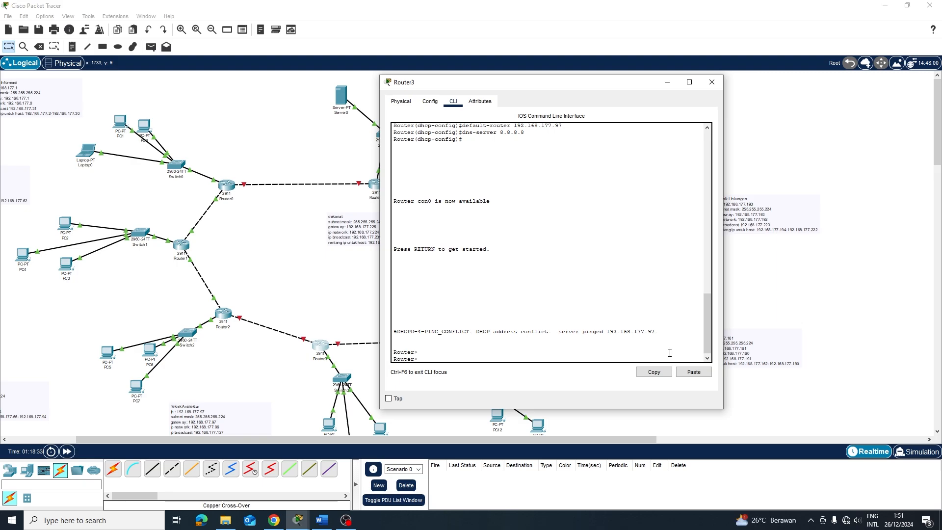
{"action": "type", "text": "en"}
{"action": "key", "text": "Return"}
{"action": "type", "text": "co"}
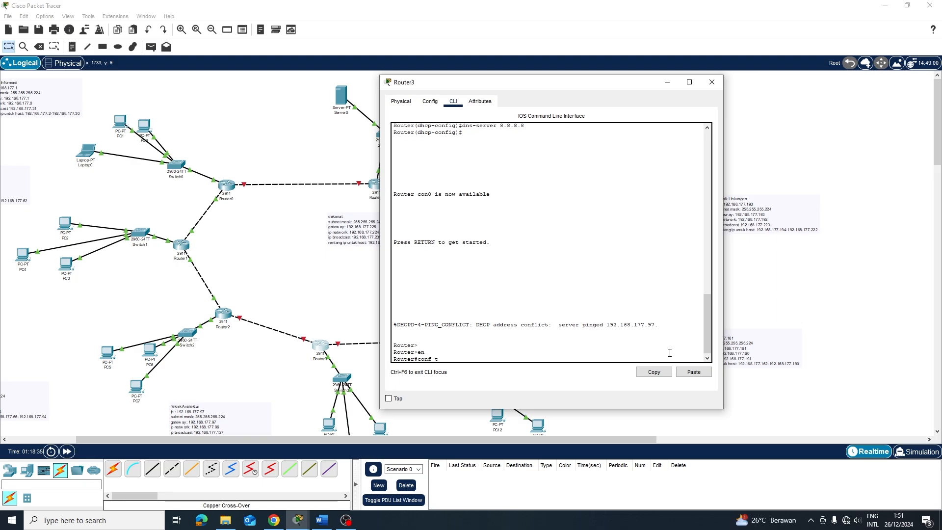
{"action": "type", "text": "nf t"}
{"action": "key", "text": "Return"}
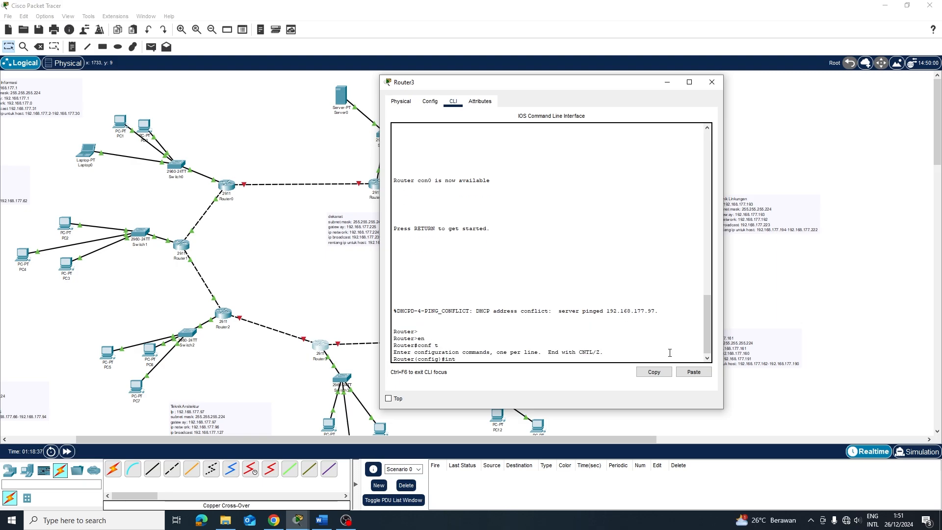
Set Router3's g0/1 address to 12.12.12.2 with mask 255.0.0.0
{"action": "type", "text": "int g0"}
{"action": "key", "text": "BackSpace"}
{"action": "key", "text": "BackSpace"}
{"action": "key", "text": "Return"}
{"action": "type", "text": "ip a"}
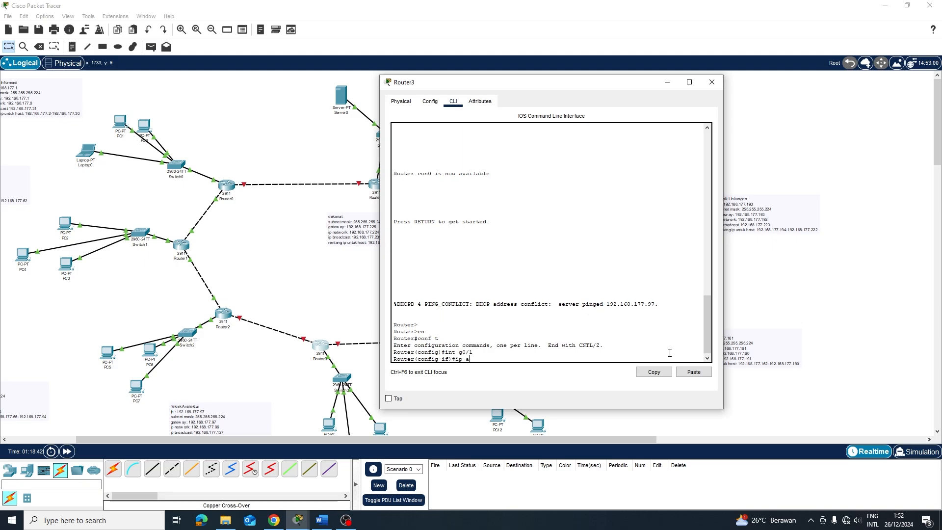
{"action": "type", "text": "dd 19"}
{"action": "type", "text": "12.12.2 255.0.0.0"}
{"action": "key", "text": "Return"}
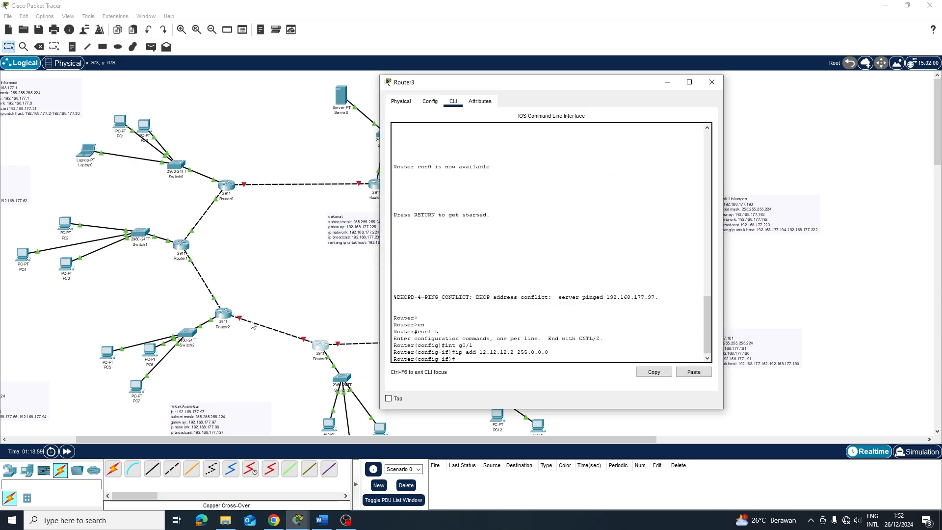
Inspect Router2's GigabitEthernet0/1 and GigabitEthernet0/2 settings in its Config view
{"action": "left_click", "coordinate": [219, 311]}
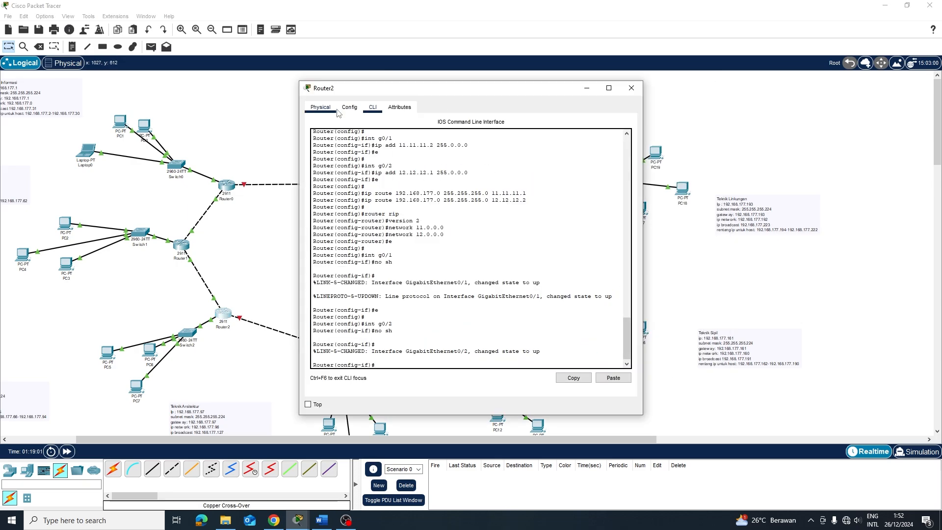
{"action": "left_click", "coordinate": [349, 108]}
{"action": "left_click", "coordinate": [345, 217]}
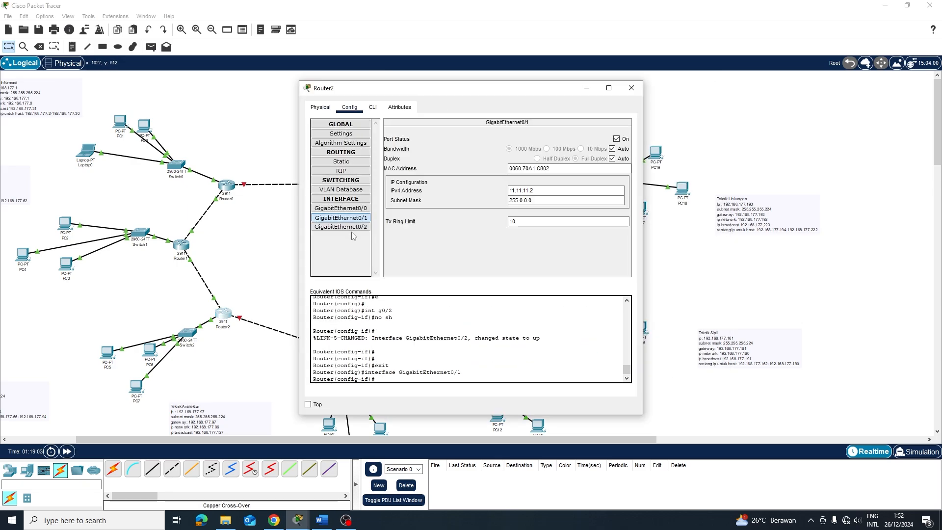
{"action": "left_click", "coordinate": [346, 229]}
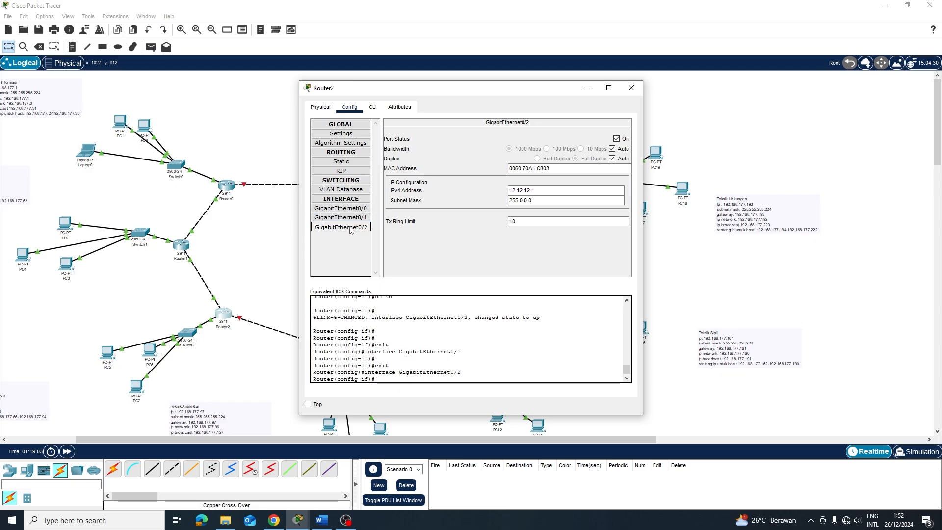
{"action": "left_click", "coordinate": [630, 89]}
Send simple test pings between PC5 and PC3 in both directions
{"action": "scroll", "coordinate": [148, 253], "scroll_direction": "down", "scroll_amount": 2}
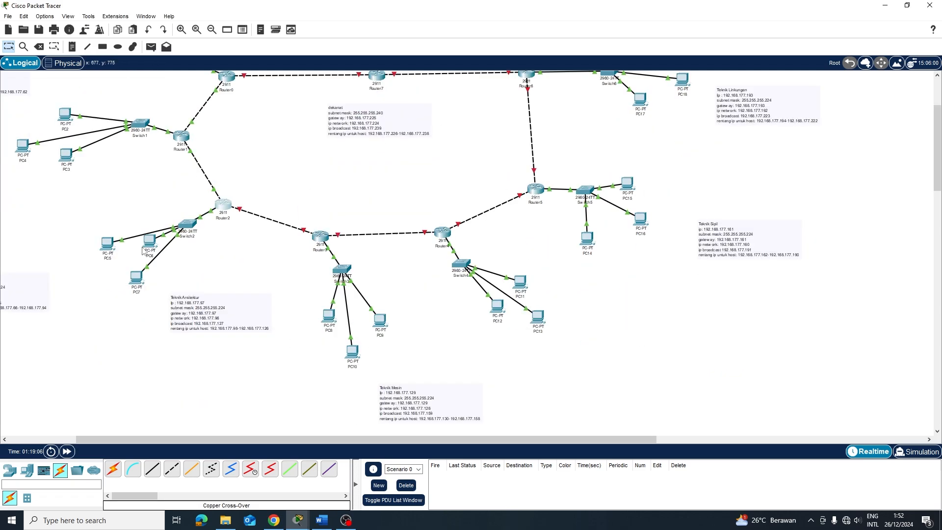
{"action": "scroll", "coordinate": [132, 264], "scroll_direction": "up", "scroll_amount": 2}
{"action": "scroll", "coordinate": [145, 285], "scroll_direction": "down", "scroll_amount": 1}
{"action": "key", "text": "p"}
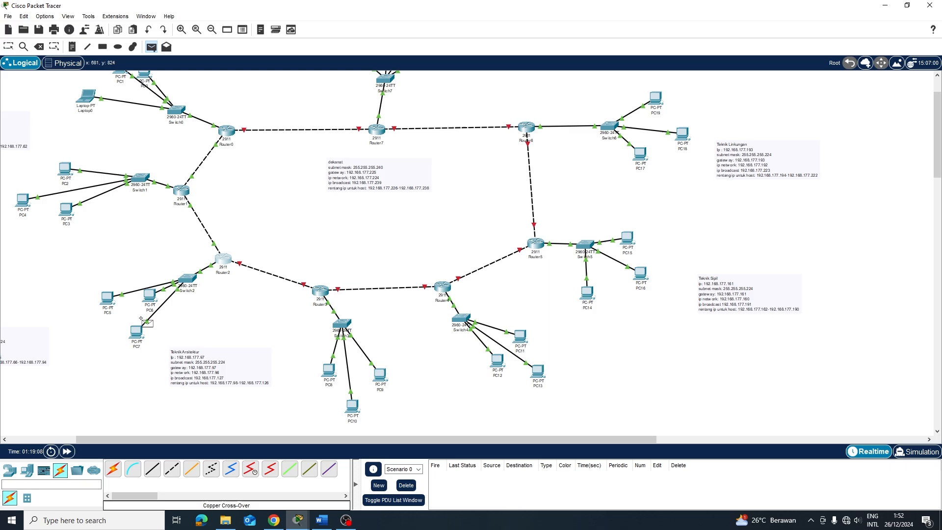
{"action": "left_click", "coordinate": [107, 304]}
{"action": "left_click", "coordinate": [64, 211]}
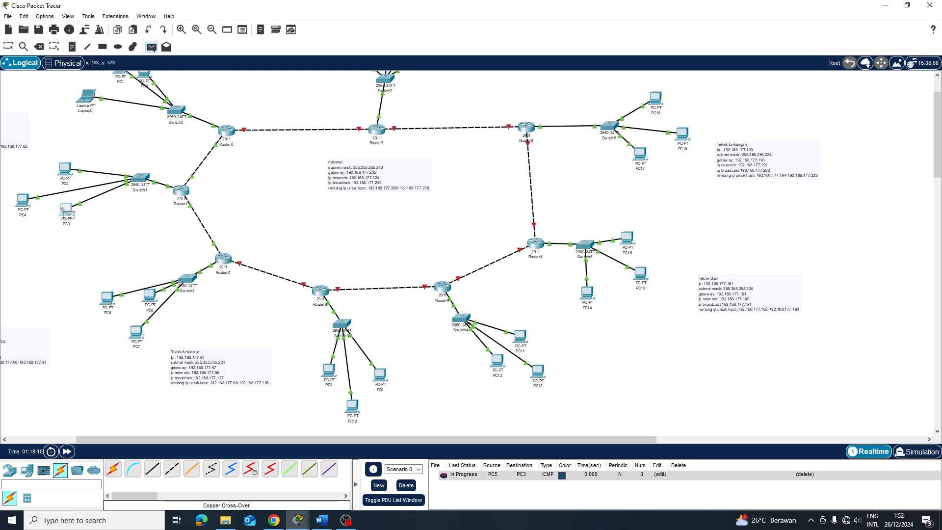
{"action": "left_click", "coordinate": [104, 297]}
Ping between PC5 and Laptop0 both ways, then clear the test ping list
{"action": "key", "text": "p"}
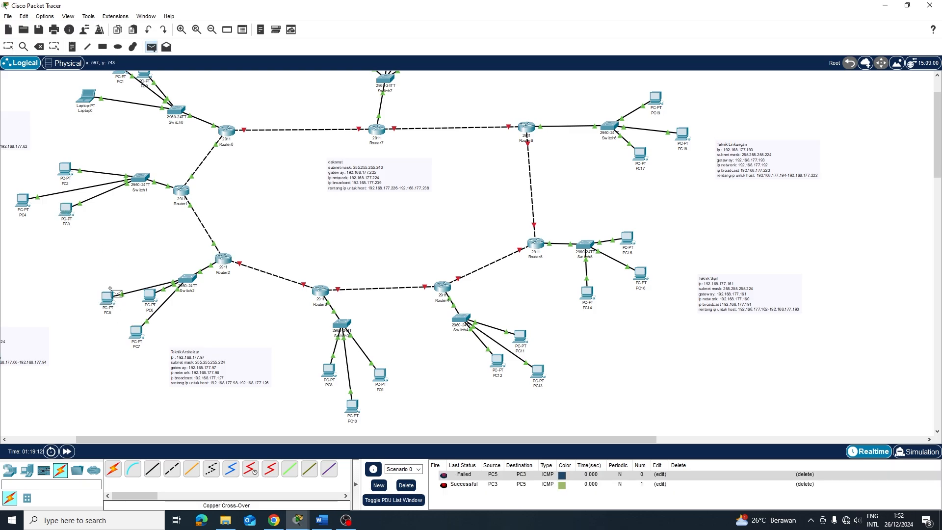
{"action": "left_click", "coordinate": [106, 297]}
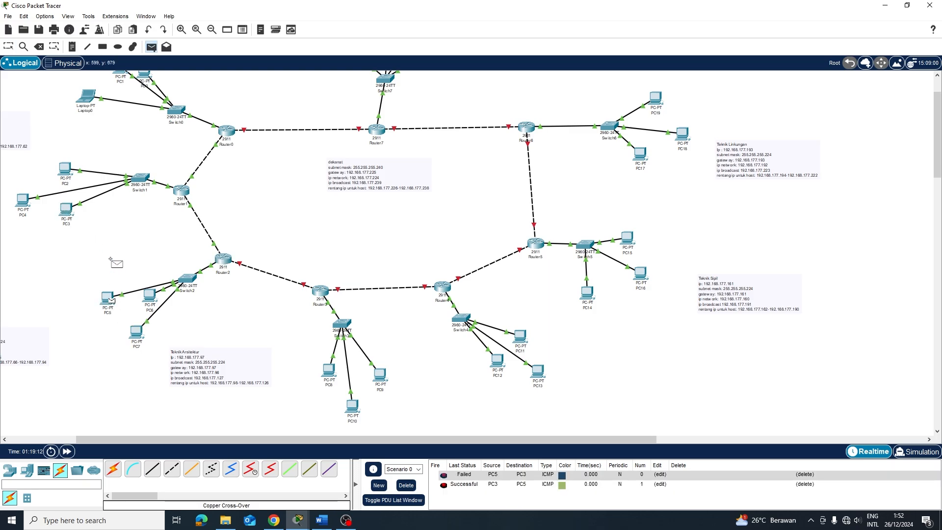
{"action": "left_click", "coordinate": [88, 96]}
{"action": "left_click", "coordinate": [89, 96]}
{"action": "left_click", "coordinate": [107, 297]}
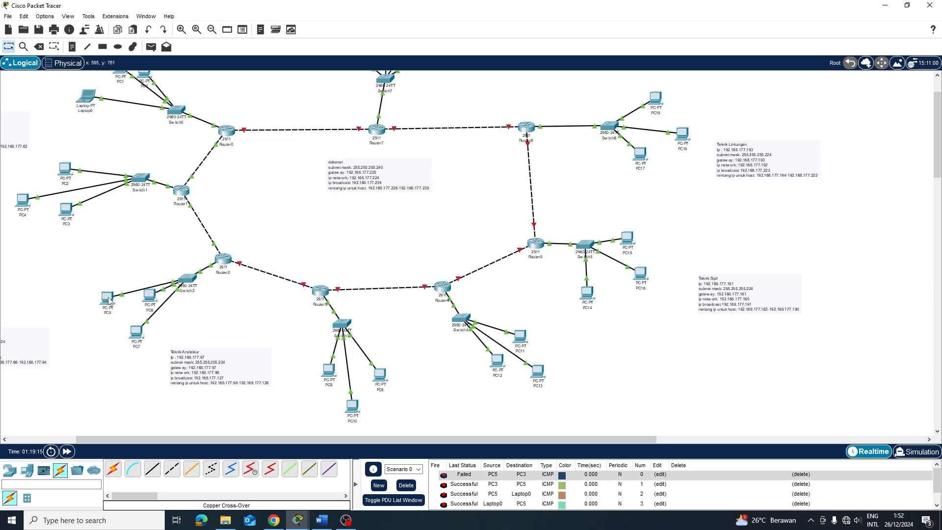
{"action": "left_click", "coordinate": [379, 486]}
Change Router3's interface address to 13.13.13.1 with mask 255.0.0.0
{"action": "left_click", "coordinate": [322, 291]}
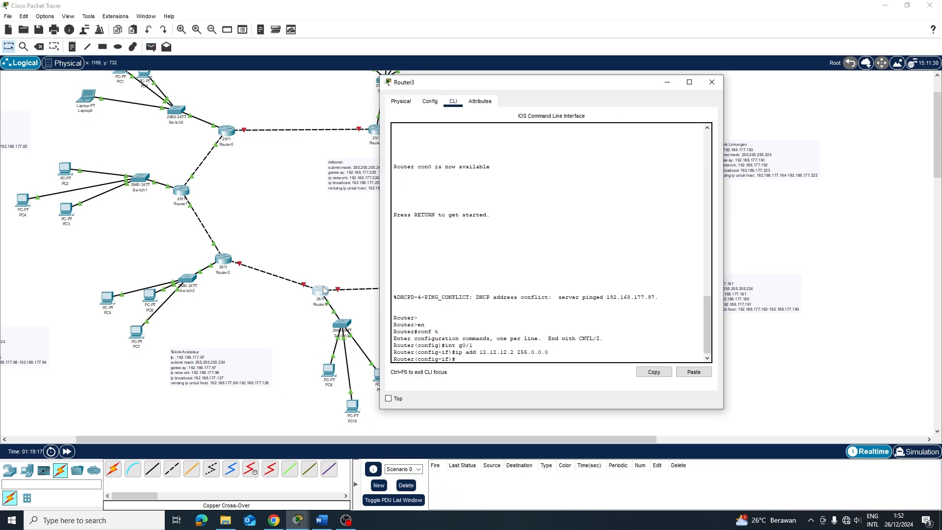
{"action": "key", "text": "Up"}
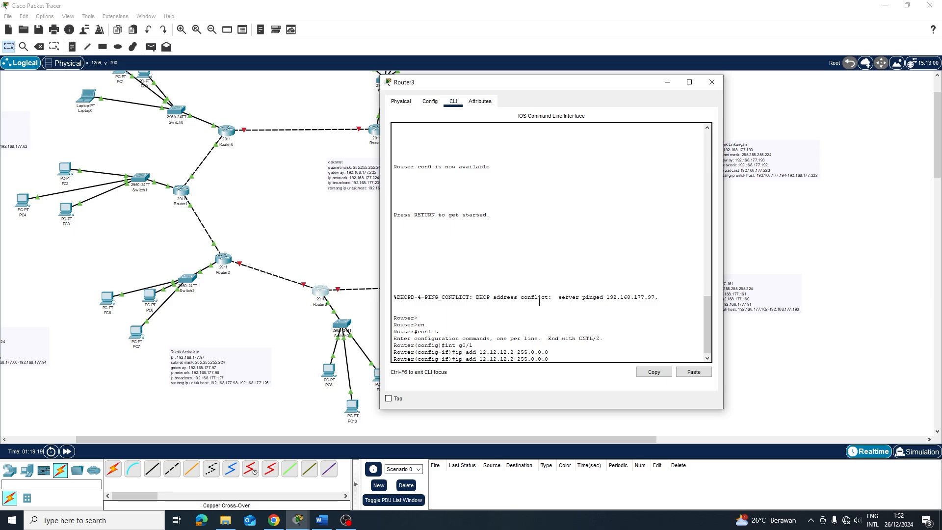
{"action": "key", "text": "BackSpace"}
{"action": "key", "text": "BackSpace"}
{"action": "key", "text": "BackSpace"}
{"action": "key", "text": "BackSpace"}
{"action": "key", "text": "BackSpace"}
{"action": "key", "text": "BackSpace"}
{"action": "key", "text": "BackSpace"}
{"action": "key", "text": "BackSpace"}
{"action": "key", "text": "BackSpace"}
{"action": "type", "text": "3.13.13.1"}
{"action": "key", "text": "Return"}
{"action": "key", "text": "Return"}
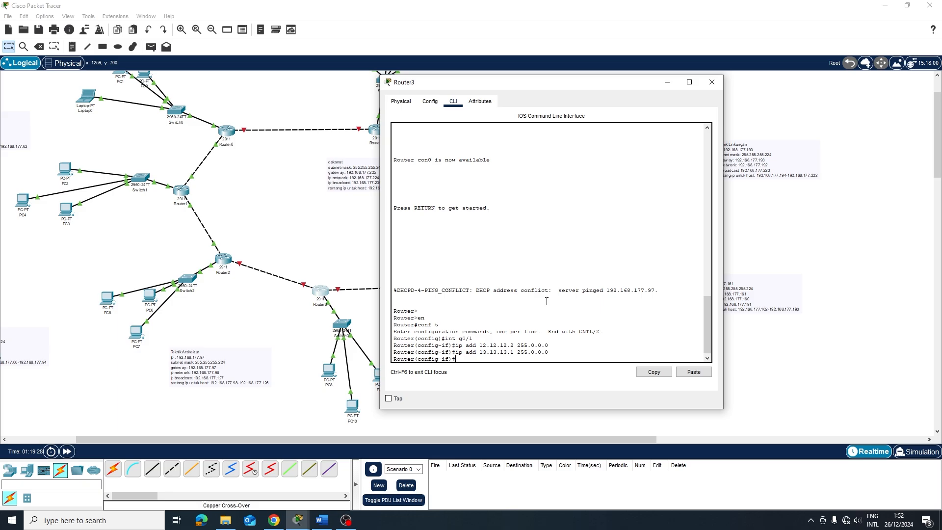
Return to global configuration and type a static route to 192.168.177.0 255.255.255.0 via 12.12.12.1
{"action": "key", "text": "BackSpace"}
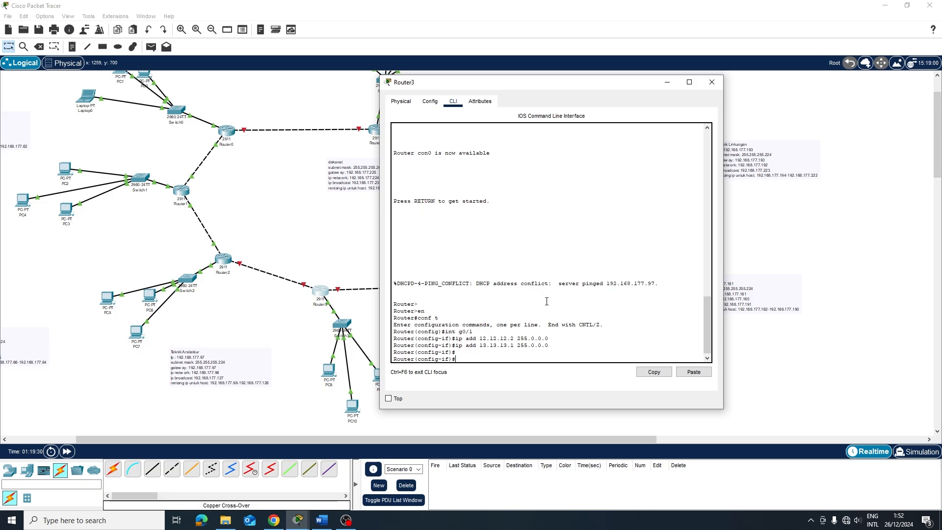
{"action": "type", "text": "e"}
{"action": "key", "text": "Return"}
{"action": "key", "text": "Return"}
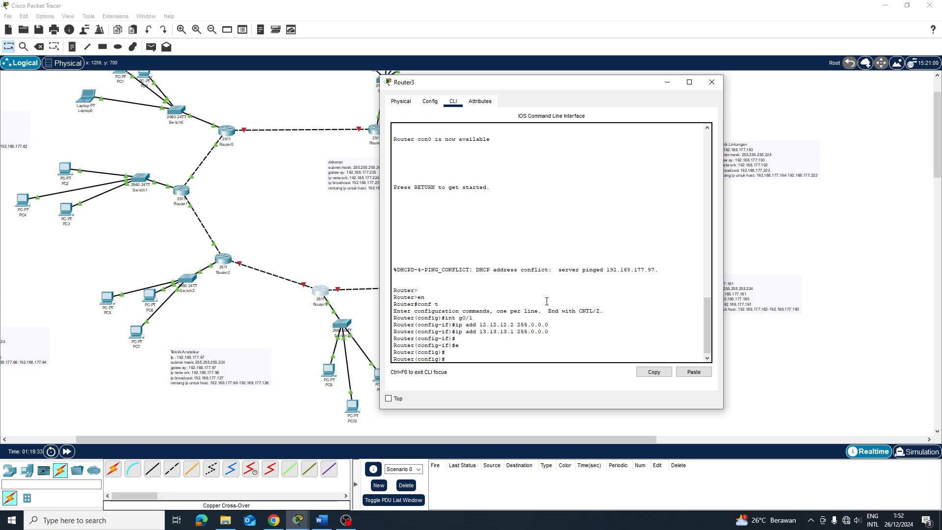
{"action": "type", "text": "i"}
{"action": "type", "text": "p routye 192.168.177.0 255.255.255.0 12.12.12.1"}
Add Router3 static routes to 192.168.177.0 255.255.255.0 via 12.12.12.1 and 13.13.13.2
{"action": "key", "text": "Return"}
{"action": "key", "text": "Up"}
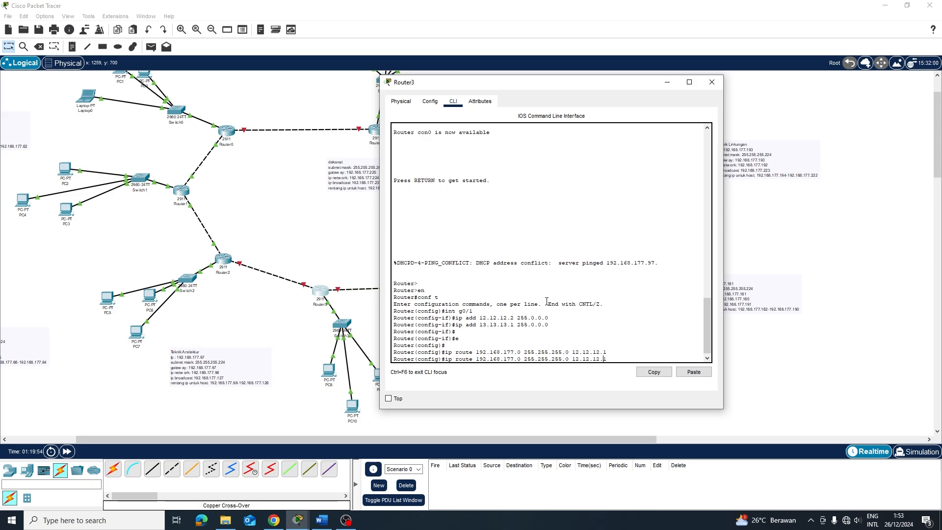
{"action": "key", "text": "Left"}
{"action": "key", "text": "BackSpace"}
{"action": "key", "text": "BackSpace"}
{"action": "key", "text": "BackSpace"}
{"action": "key", "text": "BackSpace"}
{"action": "key", "text": "BackSpace"}
{"action": "key", "text": "BackSpace"}
{"action": "key", "text": "BackSpace"}
{"action": "key", "text": "BackSpace"}
{"action": "type", "text": "13"}
{"action": "key", "text": "BackSpace"}
{"action": "type", "text": "3.13"}
{"action": "key", "text": "BackSpace"}
{"action": "type", "text": "2"}
{"action": "key", "text": "Return"}
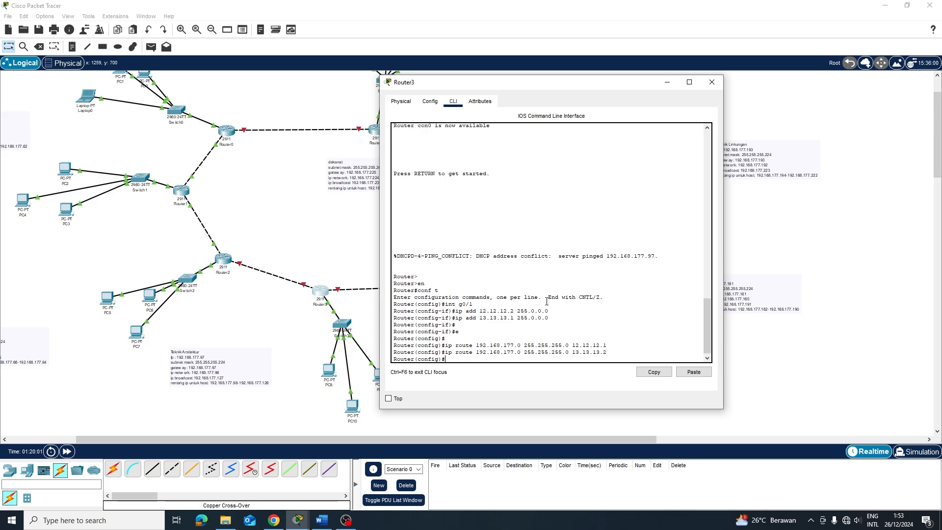
Start RIP routing on Router3 and set it to version 2
{"action": "key", "text": "Return"}
{"action": "type", "text": "router ri"}
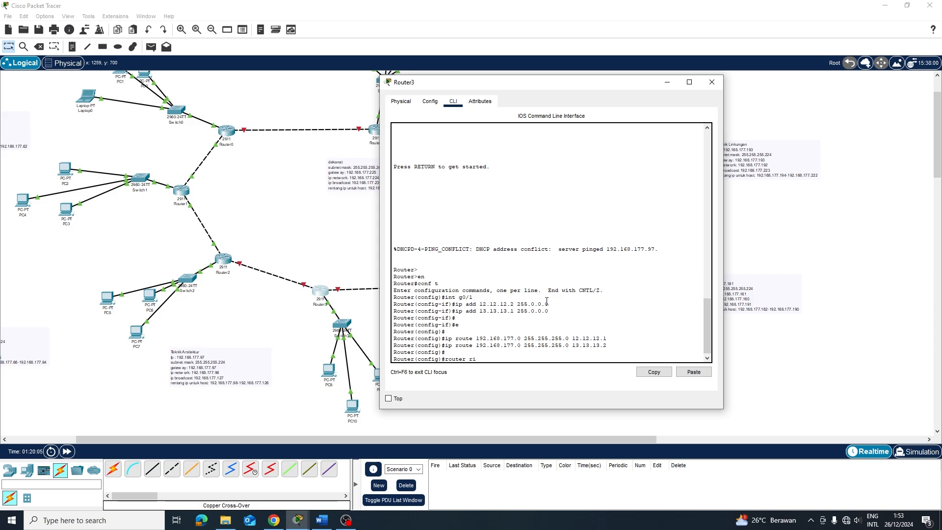
{"action": "type", "text": "p"}
{"action": "key", "text": "Return"}
{"action": "type", "text": "ver"}
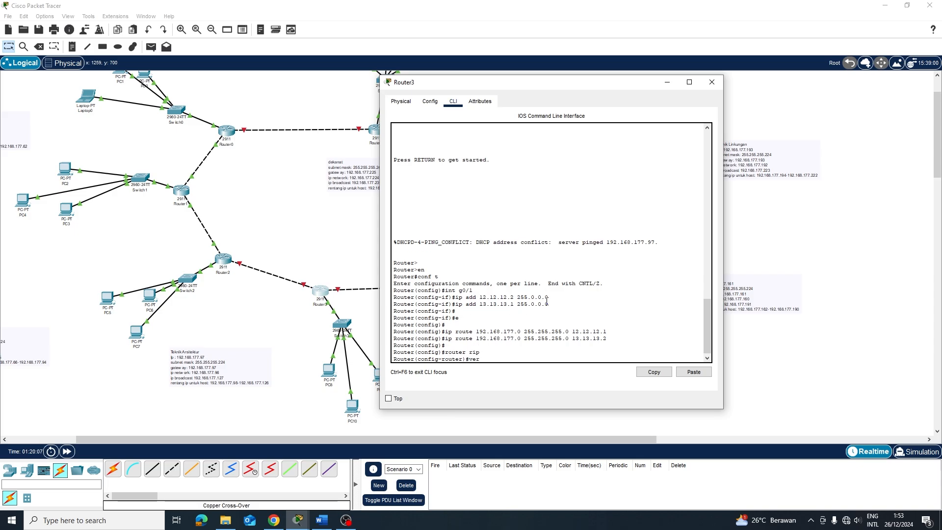
{"action": "type", "text": "sion 2"}
{"action": "key", "text": "Return"}
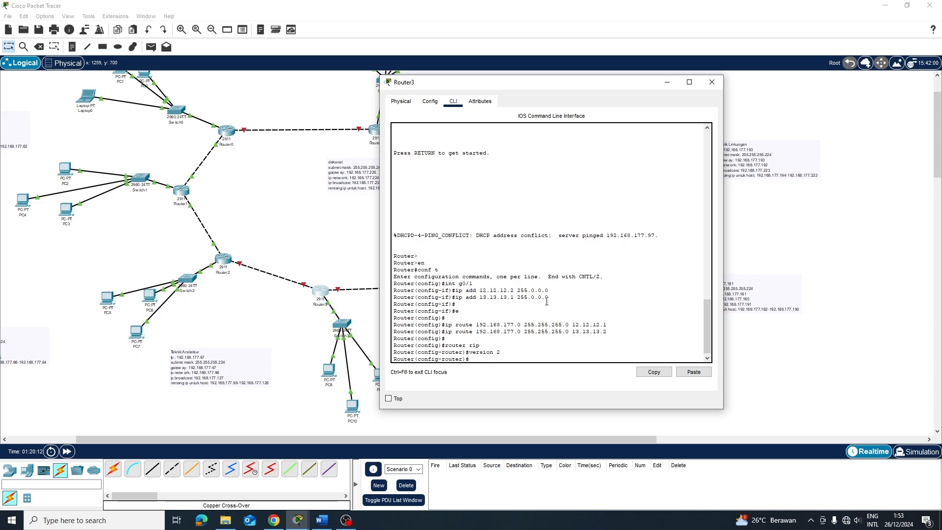
Advertise networks 12.0.0.0 and 13.0.0.0 in RIP and leave RIP configuration
{"action": "type", "text": "two"}
{"action": "type", "text": "rk 192.168.177"}
{"action": "key", "text": "BackSpace"}
{"action": "key", "text": "BackSpace"}
{"action": "key", "text": "BackSpace"}
{"action": "key", "text": "BackSpace"}
{"action": "key", "text": "BackSpace"}
{"action": "key", "text": "BackSpace"}
{"action": "key", "text": "BackSpace"}
{"action": "key", "text": "BackSpace"}
{"action": "key", "text": "BackSpace"}
{"action": "key", "text": "BackSpace"}
{"action": "type", "text": "1"}
{"action": "type", "text": "2.12.12."}
{"action": "key", "text": "BackSpace"}
{"action": "key", "text": "BackSpace"}
{"action": "key", "text": "BackSpace"}
{"action": "type", "text": "0.0.0"}
{"action": "key", "text": "Return"}
{"action": "key", "text": "Up"}
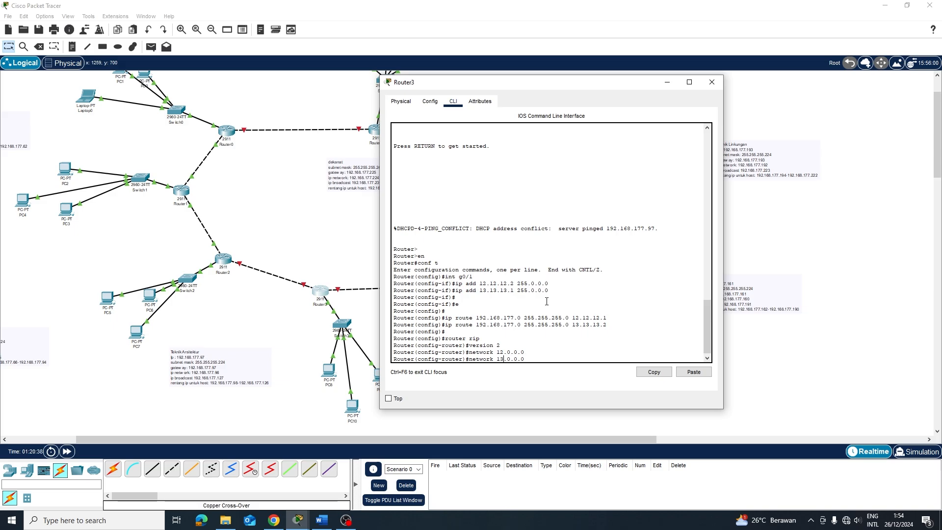
{"action": "key", "text": "Return"}
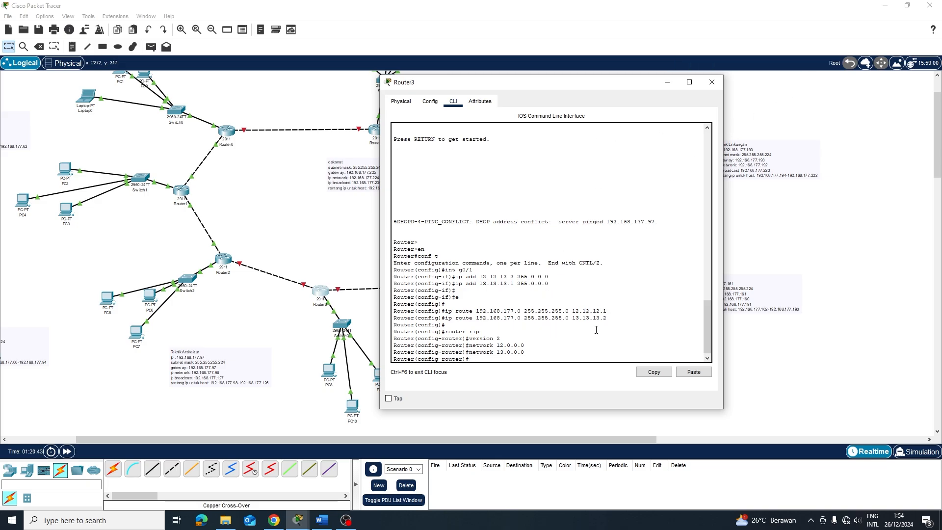
{"action": "key", "text": "Return"}
{"action": "type", "text": "e"}
{"action": "key", "text": "Return"}
{"action": "key", "text": "Return"}
{"action": "key", "text": "Up"}
{"action": "key", "text": "Up"}
{"action": "key", "text": "Up"}
{"action": "key", "text": "Up"}
{"action": "key", "text": "Up"}
{"action": "key", "text": "Up"}
{"action": "key", "text": "Up"}
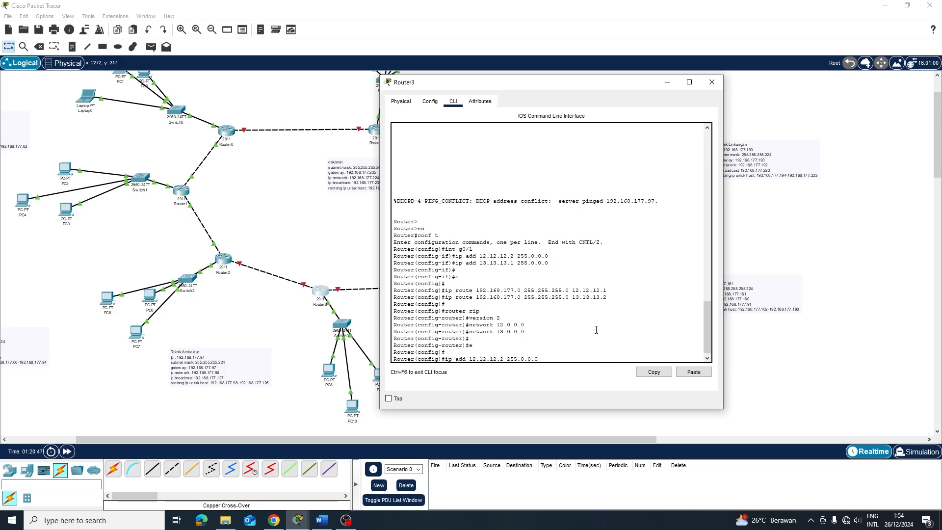
{"action": "key", "text": "BackSpace"}
{"action": "key", "text": "BackSpace"}
{"action": "key", "text": "BackSpace"}
{"action": "key", "text": "BackSpace"}
{"action": "key", "text": "BackSpace"}
{"action": "key", "text": "BackSpace"}
{"action": "key", "text": "BackSpace"}
{"action": "key", "text": "BackSpace"}
{"action": "key", "text": "BackSpace"}
{"action": "key", "text": "BackSpace"}
{"action": "key", "text": "BackSpace"}
{"action": "key", "text": "BackSpace"}
{"action": "key", "text": "BackSpace"}
{"action": "key", "text": "BackSpace"}
{"action": "key", "text": "BackSpace"}
{"action": "key", "text": "BackSpace"}
{"action": "key", "text": "BackSpace"}
{"action": "key", "text": "BackSpace"}
{"action": "key", "text": "BackSpace"}
{"action": "key", "text": "BackSpace"}
Bring up Router3's interface g0/1 with no shutdown
{"action": "type", "text": "ip add 12.12.12.2 255.0.0.0"}
{"action": "key", "text": "Down"}
{"action": "key", "text": "Down"}
{"action": "key", "text": "Down"}
{"action": "key", "text": "Down"}
{"action": "key", "text": "Down"}
{"action": "key", "text": "Down"}
{"action": "key", "text": "Down"}
{"action": "key", "text": "Down"}
{"action": "key", "text": "Down"}
{"action": "type", "text": "int g0/1"}
{"action": "key", "text": "Return"}
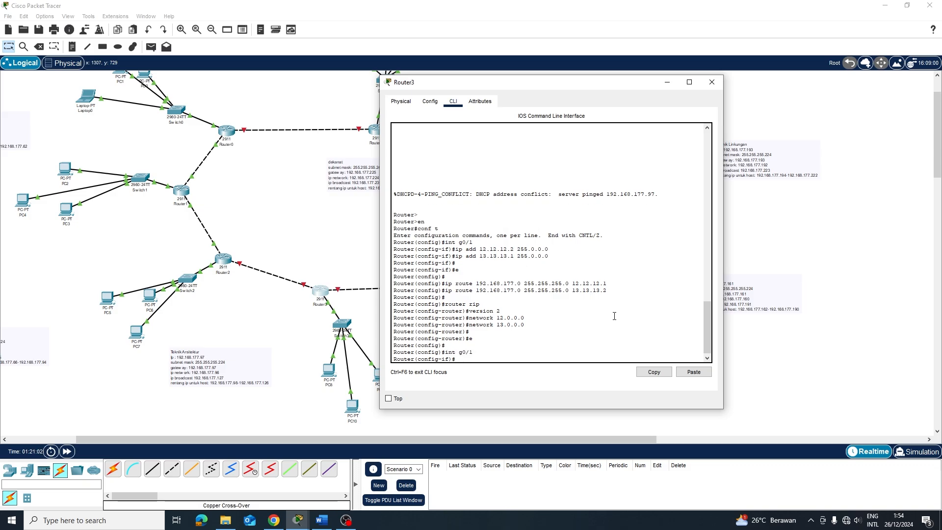
{"action": "type", "text": "no sh"}
{"action": "key", "text": "Return"}
{"action": "key", "text": "Return"}
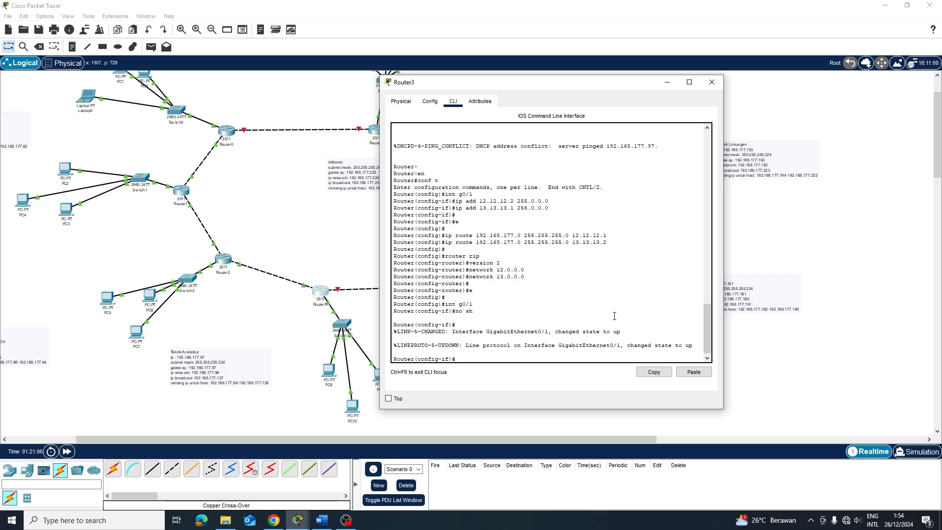
{"action": "type", "text": "e"}
Assign address 13.13.13.1 with mask 255.0.0.0 to Router3's g0/2
{"action": "key", "text": "Return"}
{"action": "key", "text": "Return"}
{"action": "type", "text": "int g0/1"}
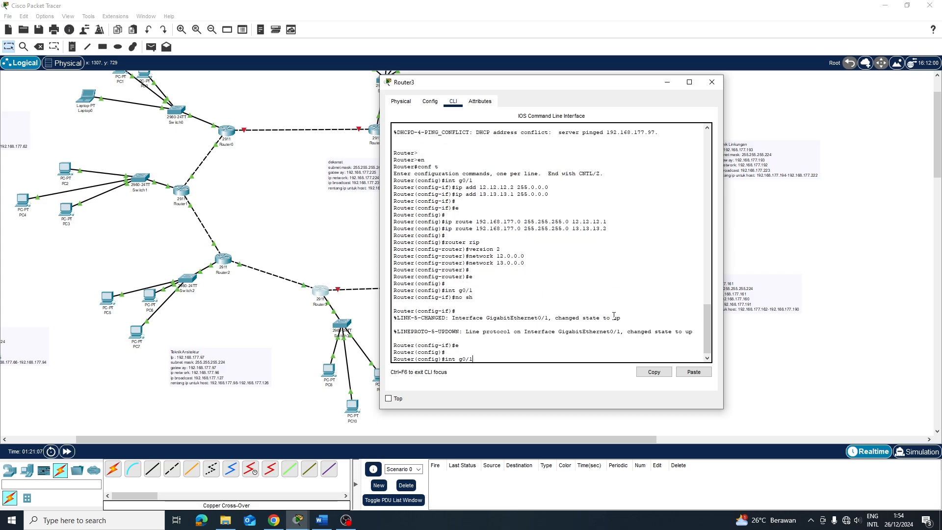
{"action": "key", "text": "Return"}
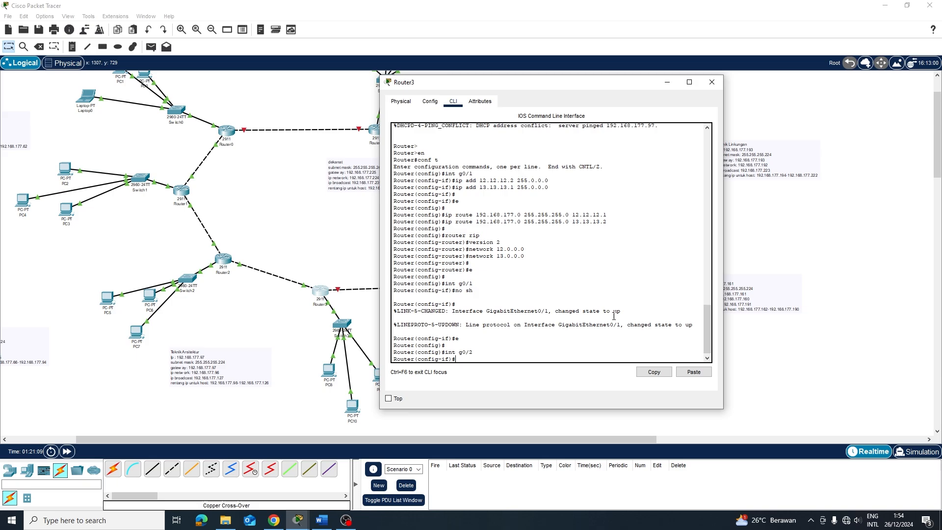
{"action": "type", "text": "ip add"}
{"action": "type", "text": "13.13.13.1 255.0.0.0"}
{"action": "key", "text": "Return"}
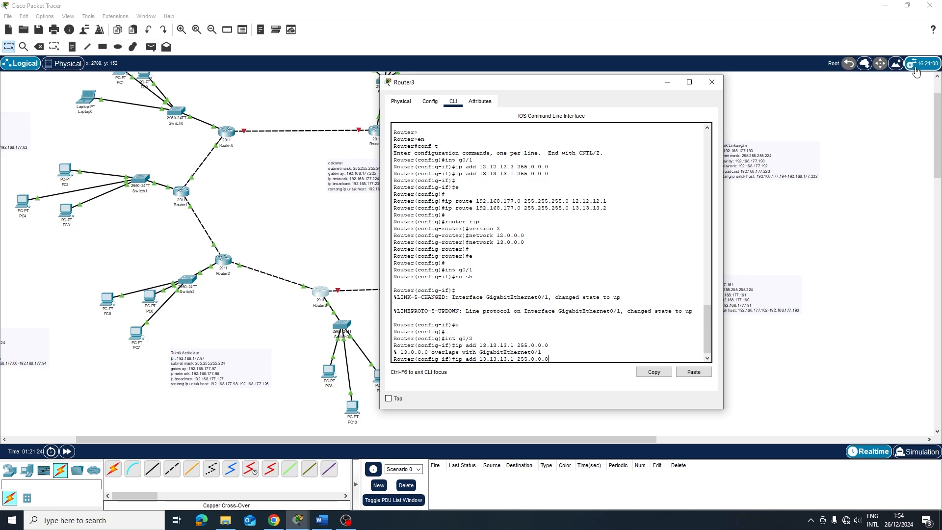
{"action": "type", "text": "er(config-if)#e"}
{"action": "key", "text": "Return"}
{"action": "key", "text": "Return"}
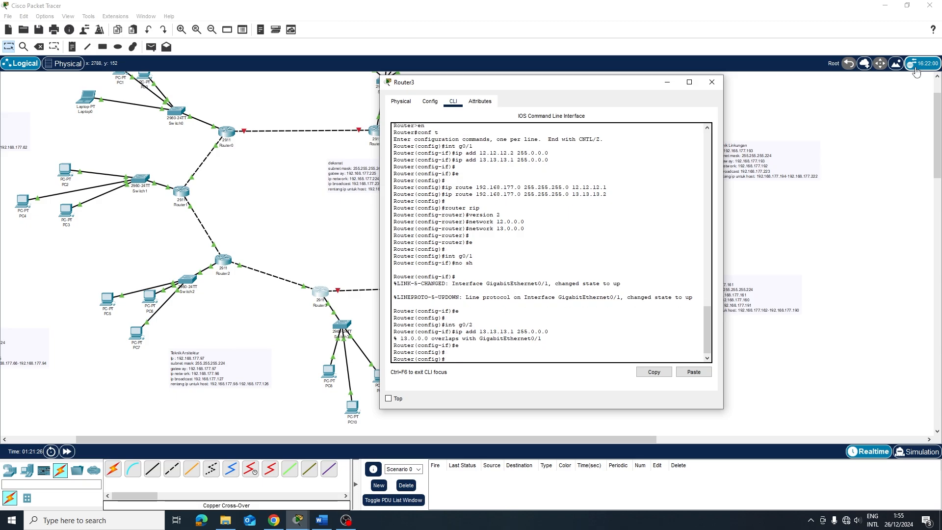
{"action": "type", "text": "int g0/2"}
{"action": "key", "text": "Return"}
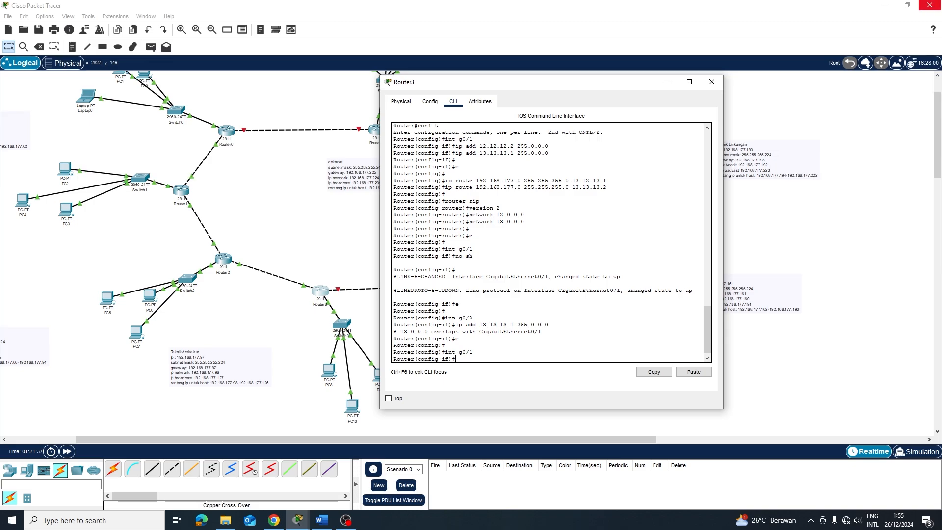
Give g0/1 address 12.12.12.1 255.0.0.0 by editing the recalled command, then close Router3
{"action": "key", "text": "Up"}
{"action": "key", "text": "Up"}
{"action": "key", "text": "Up"}
{"action": "key", "text": "Left"}
{"action": "key", "text": "Left"}
{"action": "key", "text": "Left"}
{"action": "key", "text": "Left"}
{"action": "key", "text": "Left"}
{"action": "key", "text": "Left"}
{"action": "key", "text": "Left"}
{"action": "key", "text": "Left"}
{"action": "key", "text": "Left"}
{"action": "key", "text": "Left"}
{"action": "key", "text": "Left"}
{"action": "key", "text": "Left"}
{"action": "key", "text": "BackSpace"}
{"action": "key", "text": "BackSpace"}
{"action": "key", "text": "BackSpace"}
{"action": "key", "text": "BackSpace"}
{"action": "key", "text": "BackSpace"}
{"action": "key", "text": "BackSpace"}
{"action": "key", "text": "BackSpace"}
{"action": "key", "text": "BackSpace"}
{"action": "type", "text": "12.12.12"}
{"action": "key", "text": "Return"}
{"action": "type", "text": "e"}
{"action": "key", "text": "Return"}
{"action": "key", "text": "Return"}
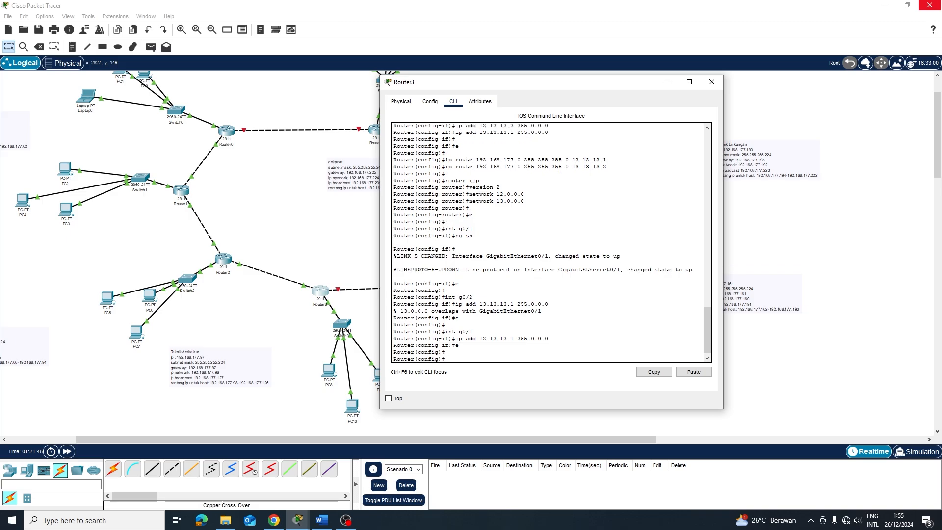
{"action": "key", "text": "Up"}
{"action": "key", "text": "Up"}
{"action": "key", "text": "Up"}
{"action": "key", "text": "Return"}
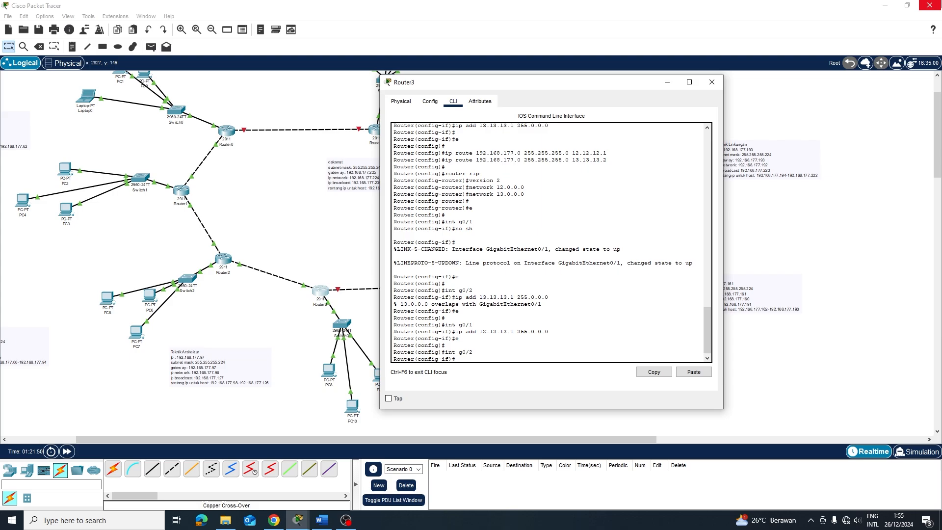
{"action": "key", "text": "Up"}
{"action": "key", "text": "Up"}
{"action": "key", "text": "Up"}
{"action": "key", "text": "Up"}
{"action": "key", "text": "Up"}
{"action": "key", "text": "Up"}
{"action": "key", "text": "Return"}
{"action": "key", "text": "Return"}
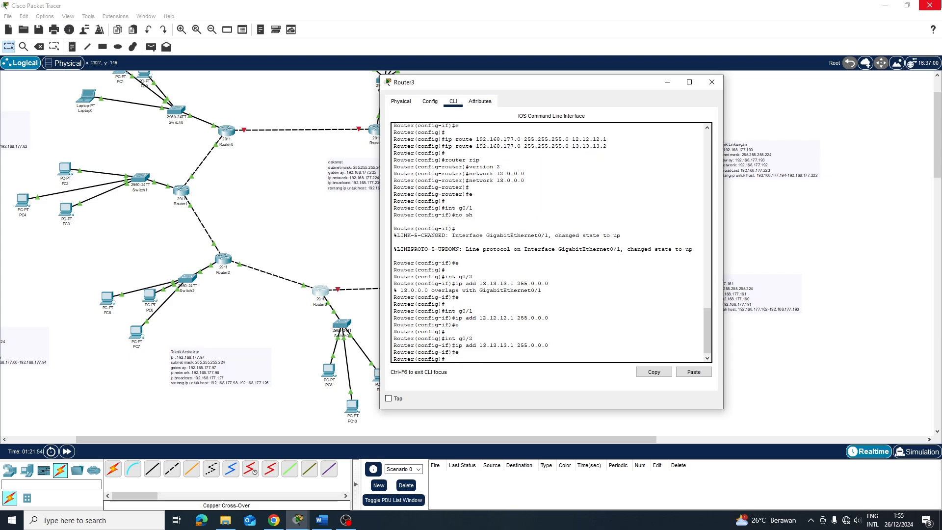
{"action": "left_click", "coordinate": [712, 82]}
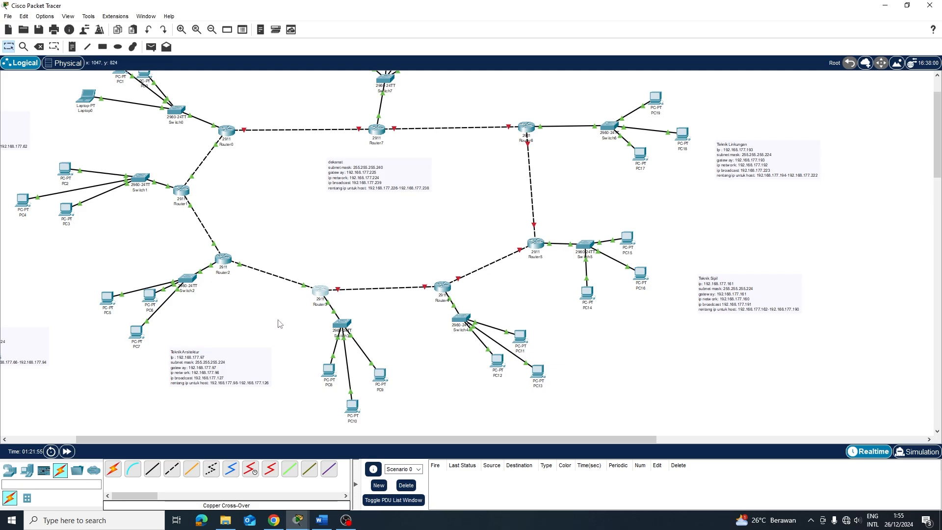
Place simple PDU test pings between PC8 and PC7
{"action": "key", "text": "p"}
{"action": "left_click", "coordinate": [333, 375]}
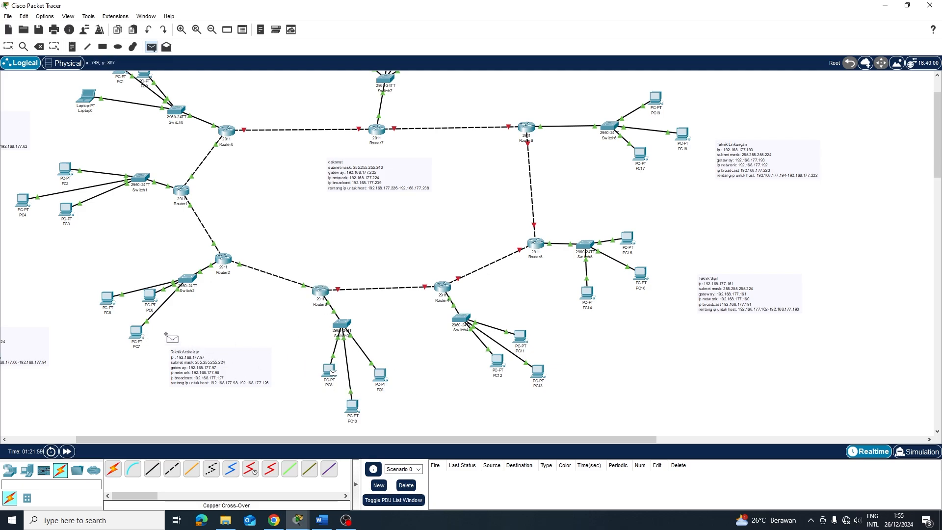
{"action": "left_click", "coordinate": [134, 333]}
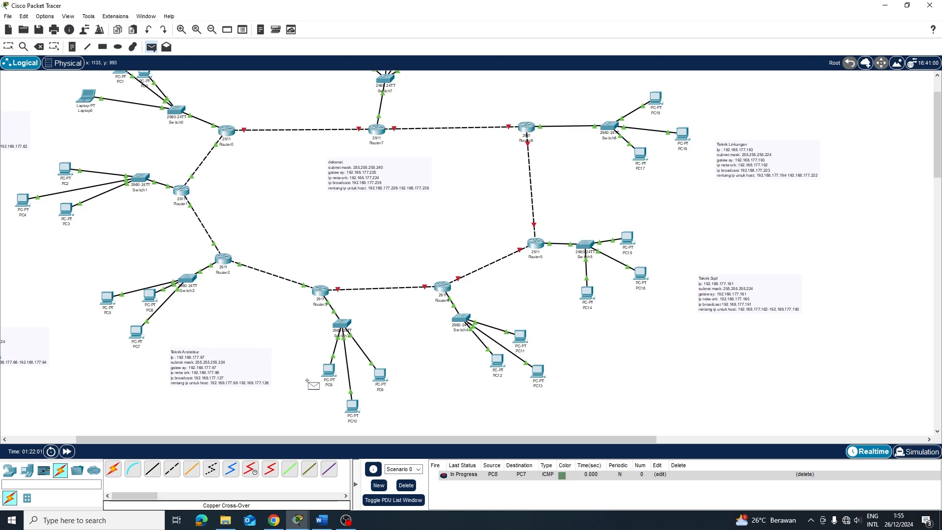
{"action": "left_click", "coordinate": [330, 371]}
{"action": "left_click", "coordinate": [133, 331]}
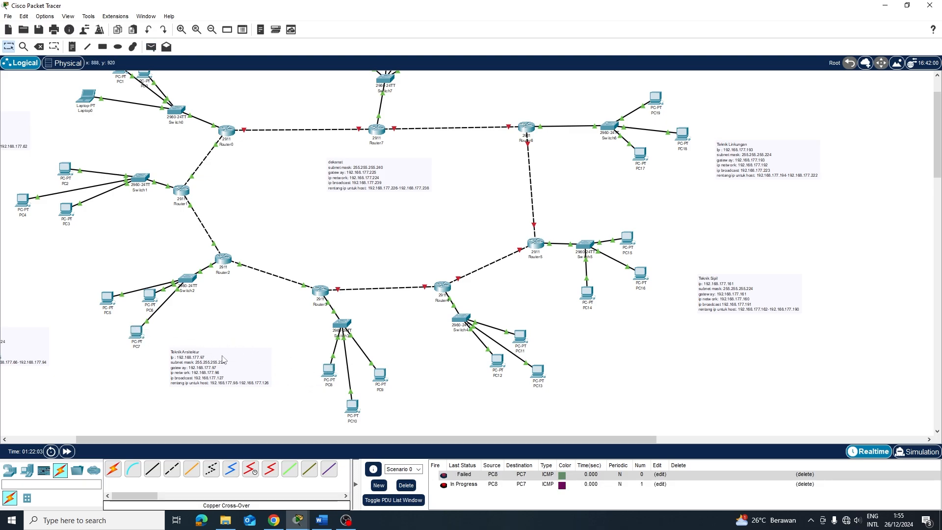
{"action": "left_click", "coordinate": [135, 333]}
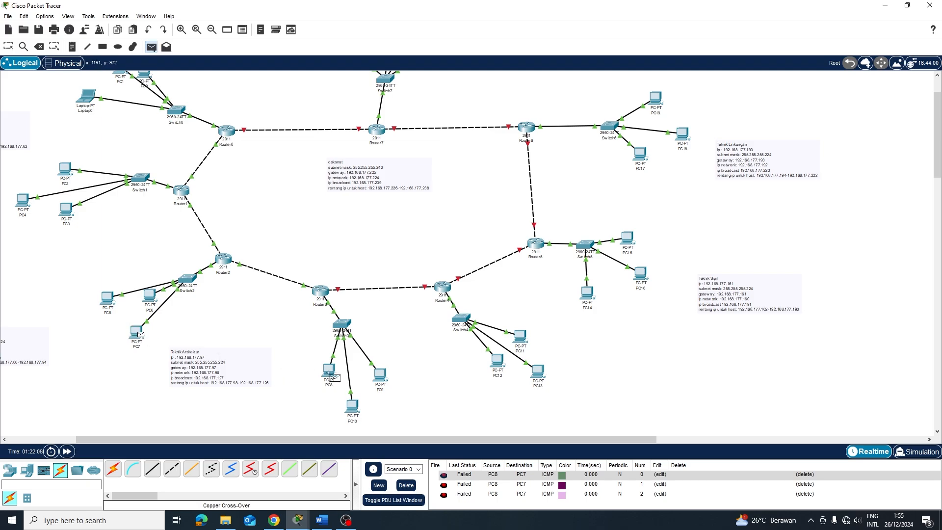
{"action": "left_click", "coordinate": [330, 372]}
Delete all existing PDUs and resend pings PC7 to PC8 and PC8 to PC7
{"action": "left_click", "coordinate": [415, 486]}
{"action": "key", "text": "p"}
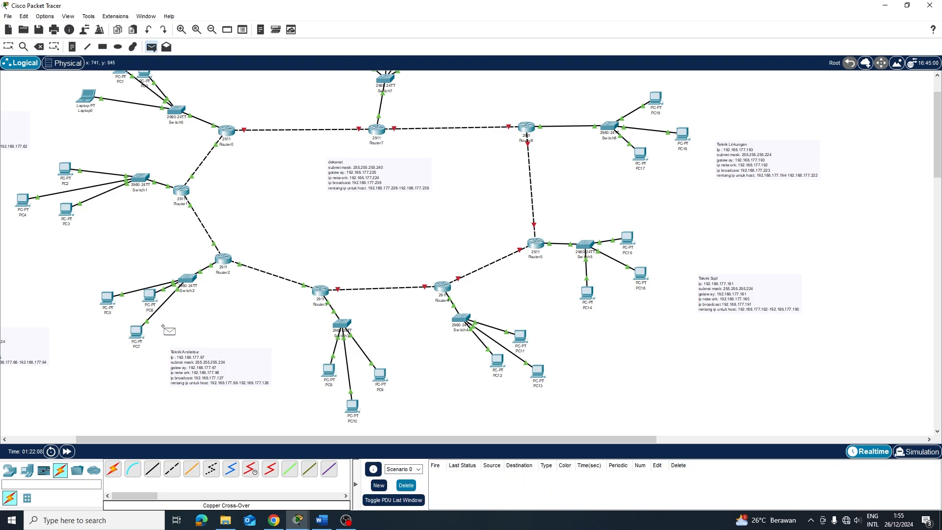
{"action": "left_click", "coordinate": [134, 331]}
{"action": "left_click", "coordinate": [327, 372]}
{"action": "key", "text": "p"}
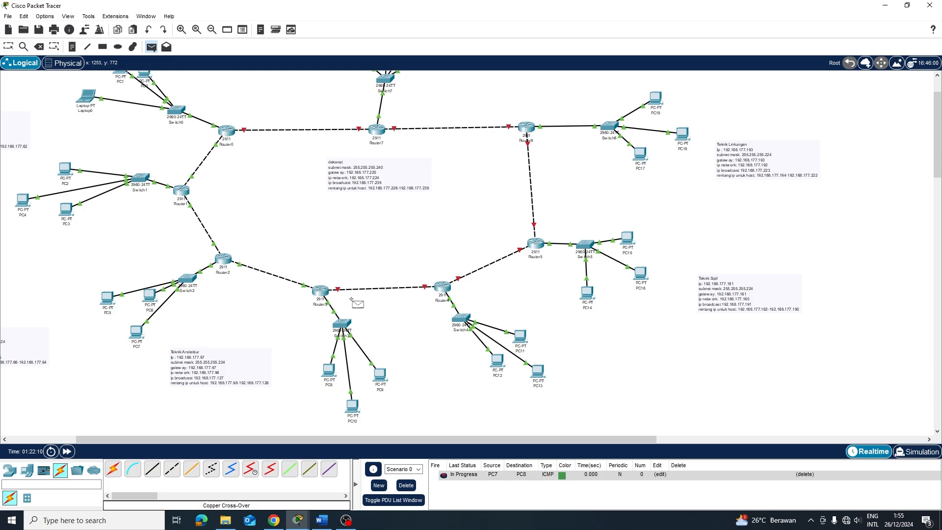
{"action": "left_click", "coordinate": [328, 372]}
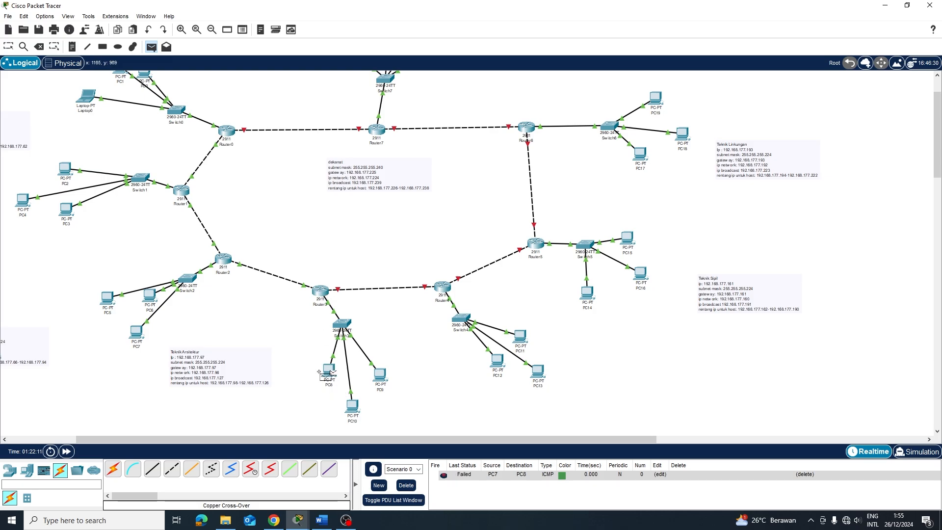
{"action": "left_click", "coordinate": [135, 332]}
Inspect Router3's GigabitEthernet0/1 and 0/2 settings in its Config tab
{"action": "left_click", "coordinate": [325, 293]}
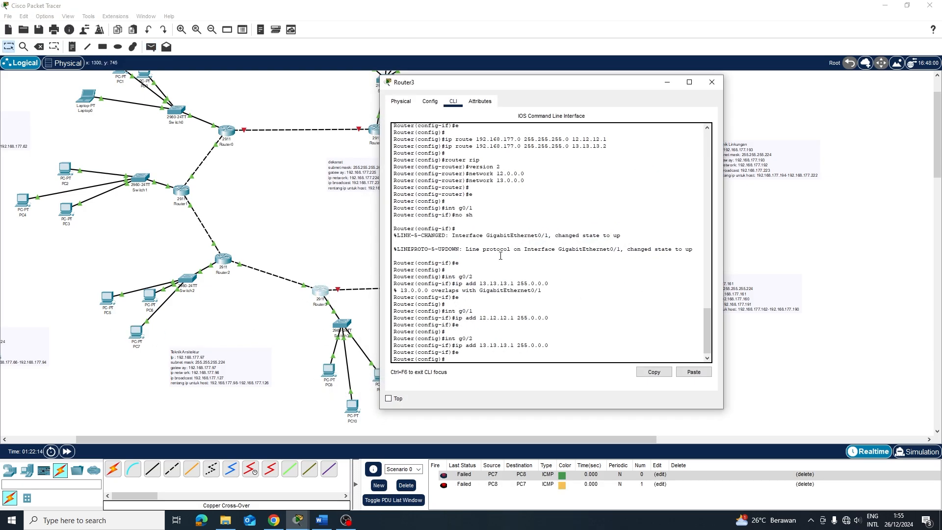
{"action": "left_click", "coordinate": [430, 101]}
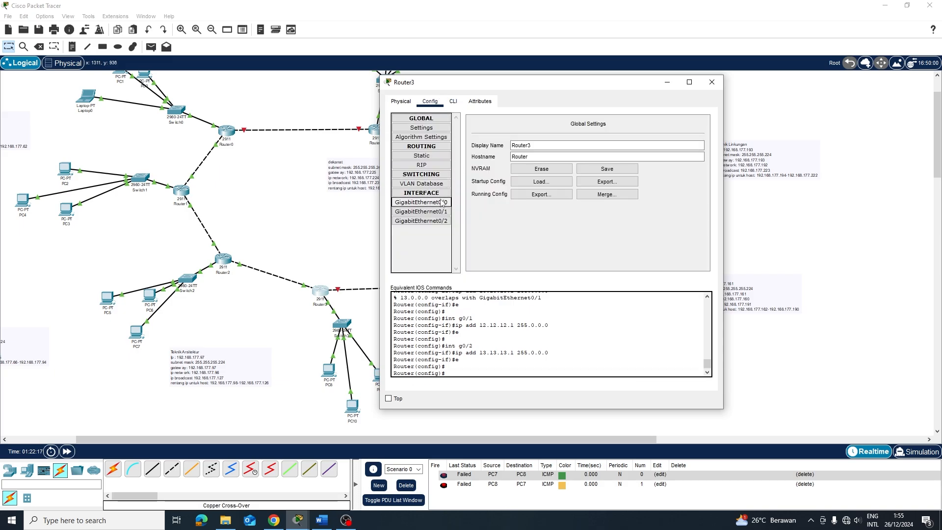
{"action": "left_click", "coordinate": [440, 214]}
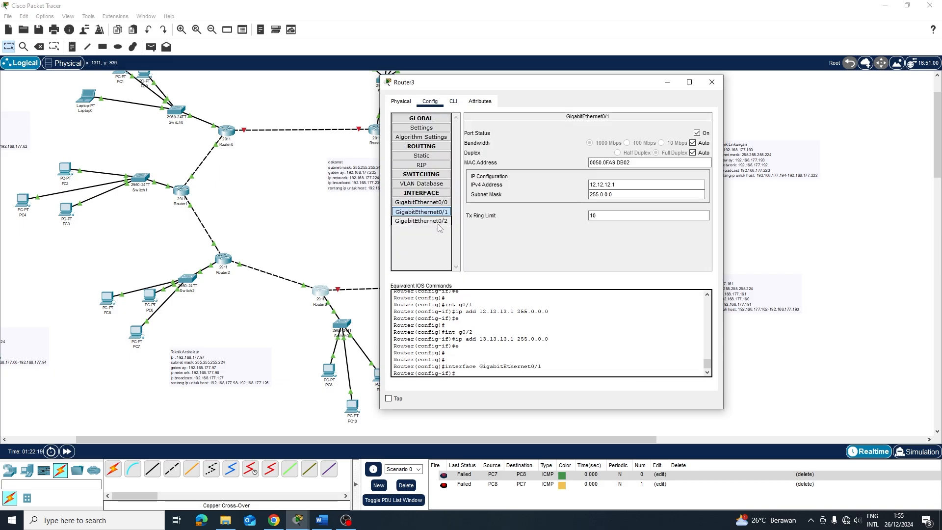
{"action": "left_click", "coordinate": [440, 223]}
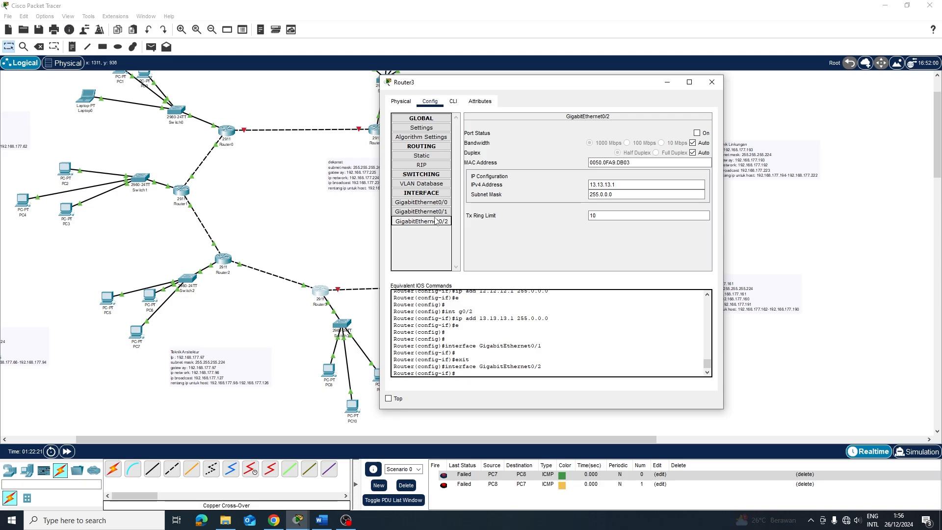
{"action": "left_click", "coordinate": [251, 265]}
Scroll Router2's CLI history to find the duplicate 12.12.12.1 address warning
{"action": "left_click", "coordinate": [230, 260]}
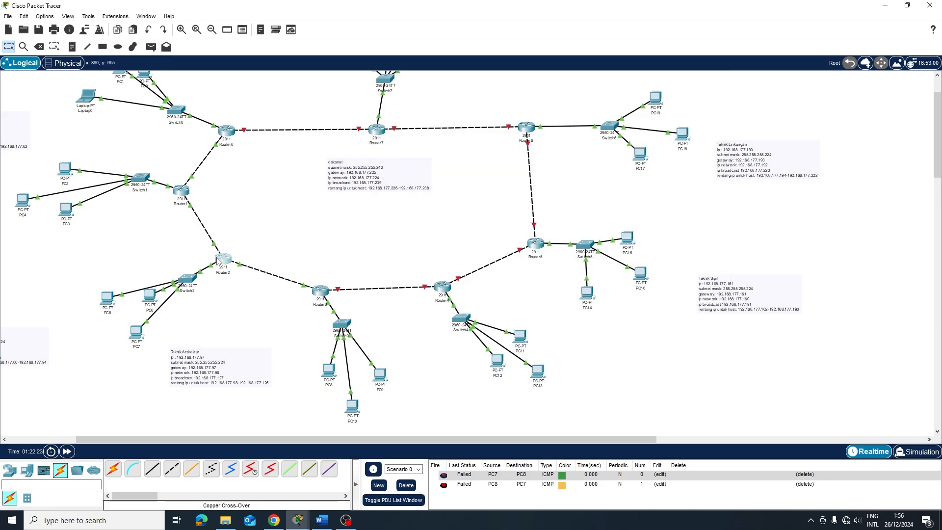
{"action": "left_click", "coordinate": [373, 107]}
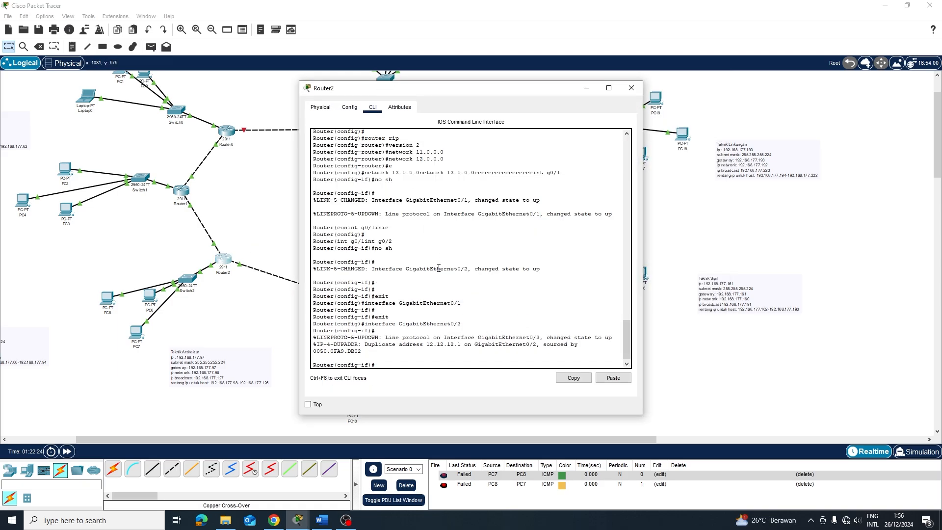
{"action": "scroll", "coordinate": [482, 292], "scroll_direction": "up", "scroll_amount": 1}
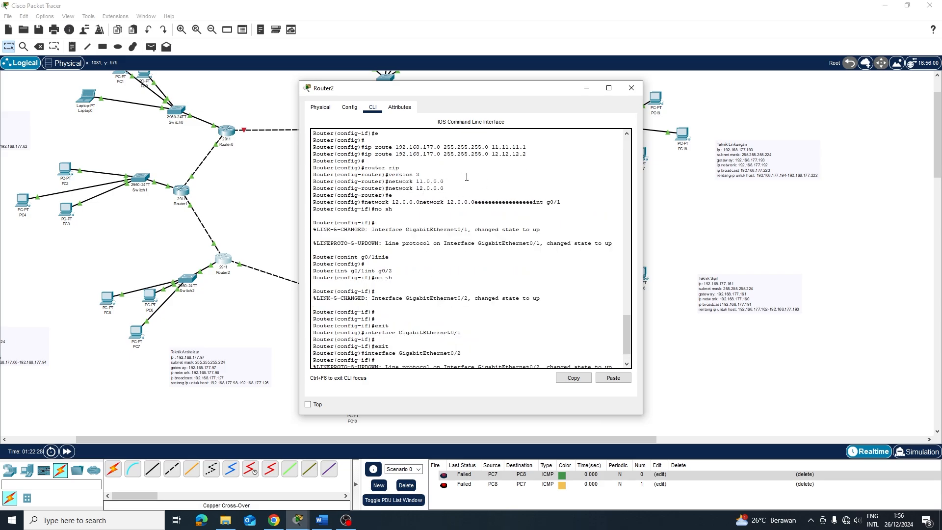
{"action": "scroll", "coordinate": [467, 177], "scroll_direction": "up", "scroll_amount": 1}
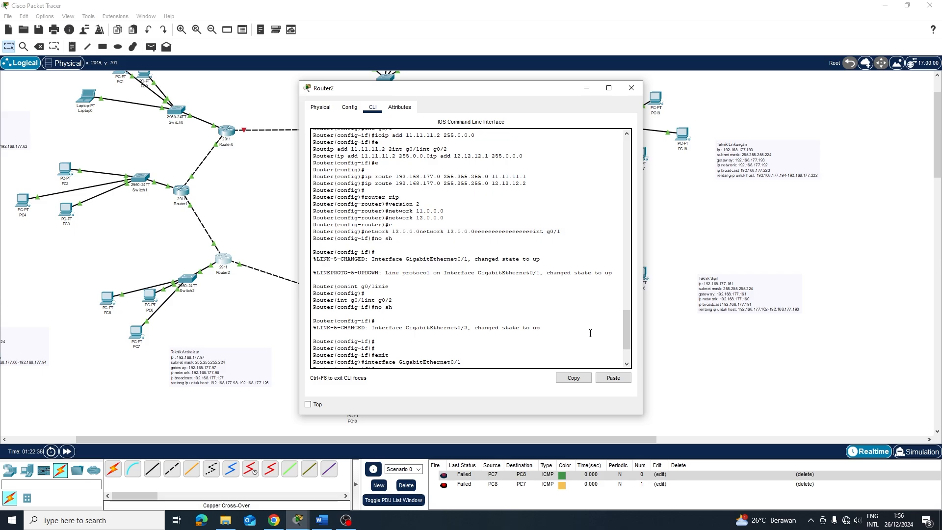
{"action": "scroll", "coordinate": [484, 244], "scroll_direction": "up", "scroll_amount": 1}
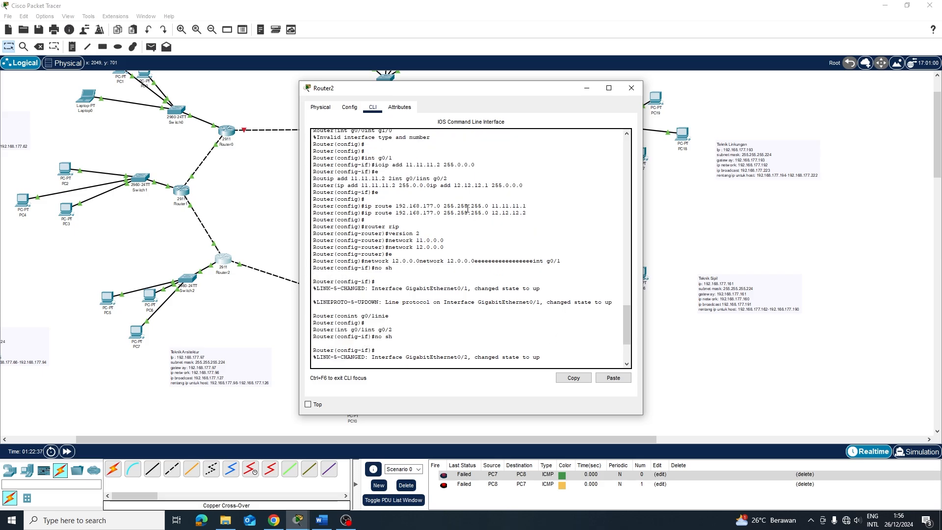
{"action": "scroll", "coordinate": [455, 282], "scroll_direction": "down", "scroll_amount": 3}
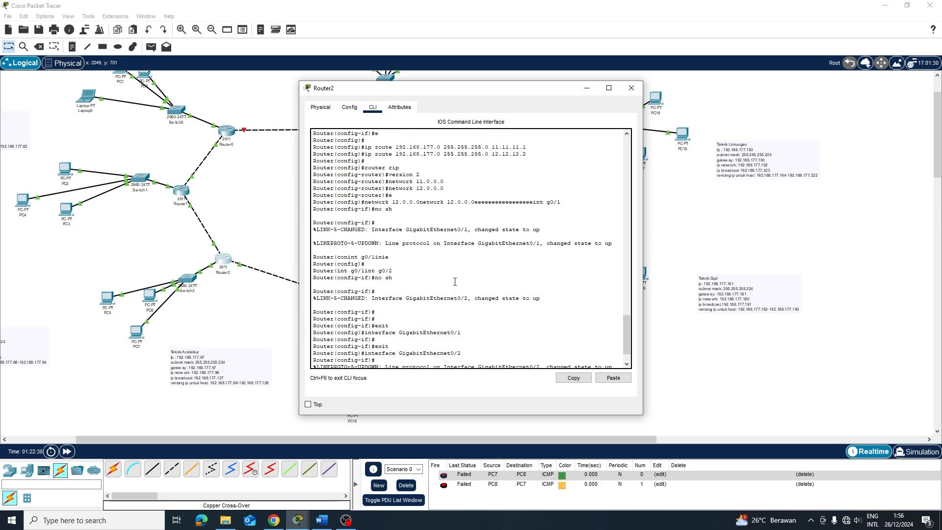
{"action": "left_click", "coordinate": [691, 311]}
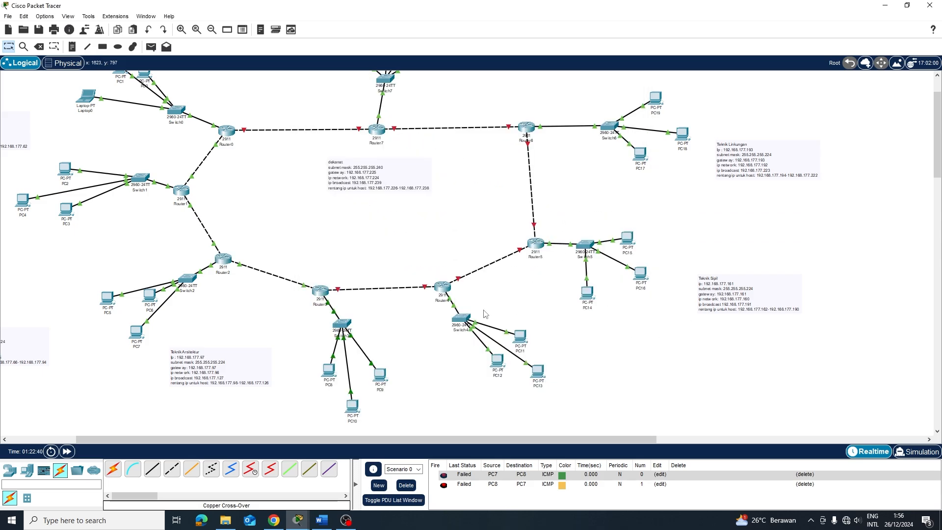
Review Router3's static routes and RIP networks in its Config tab
{"action": "left_click", "coordinate": [325, 292]}
{"action": "left_click", "coordinate": [422, 156]}
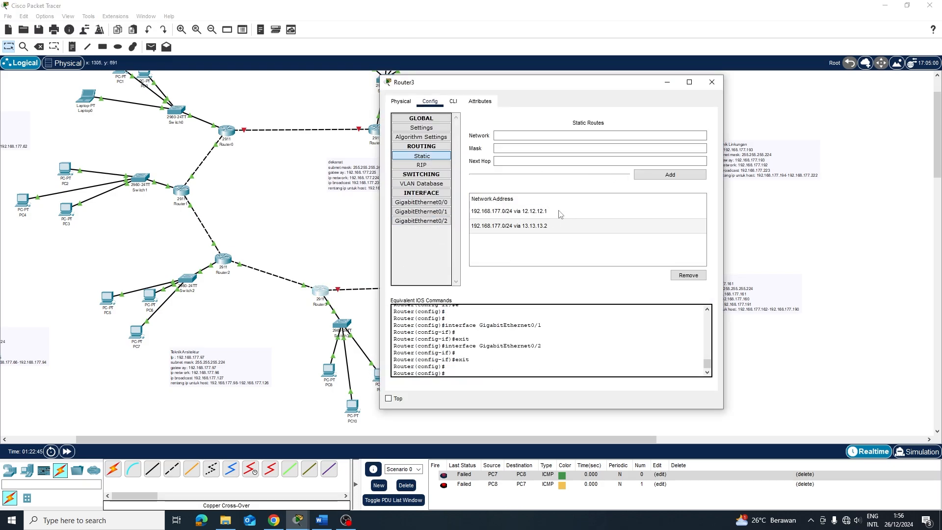
{"action": "left_click", "coordinate": [422, 165]}
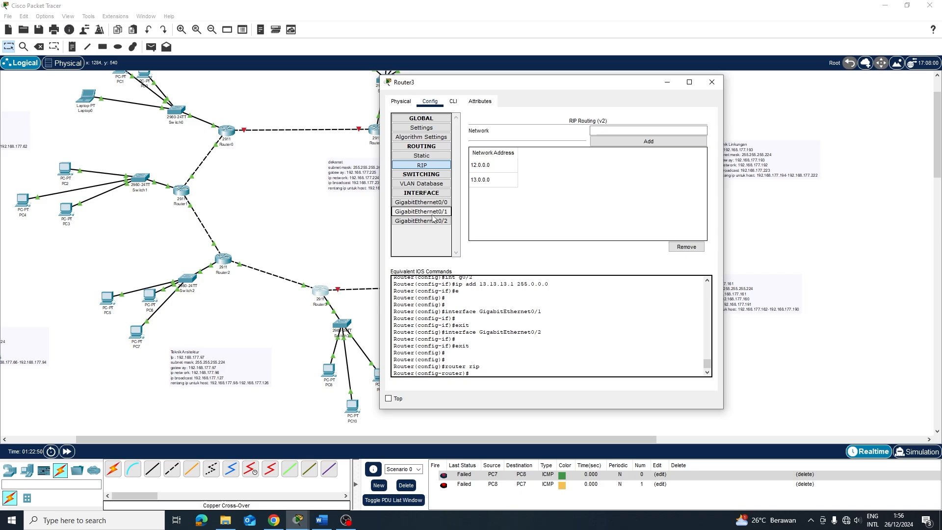
Shift the Teknik Arsitektur note right and reopen Router3's GigabitEthernet0/1 settings
{"action": "left_click_drag", "start_coordinate": [223, 364], "coordinate": [259, 375]}
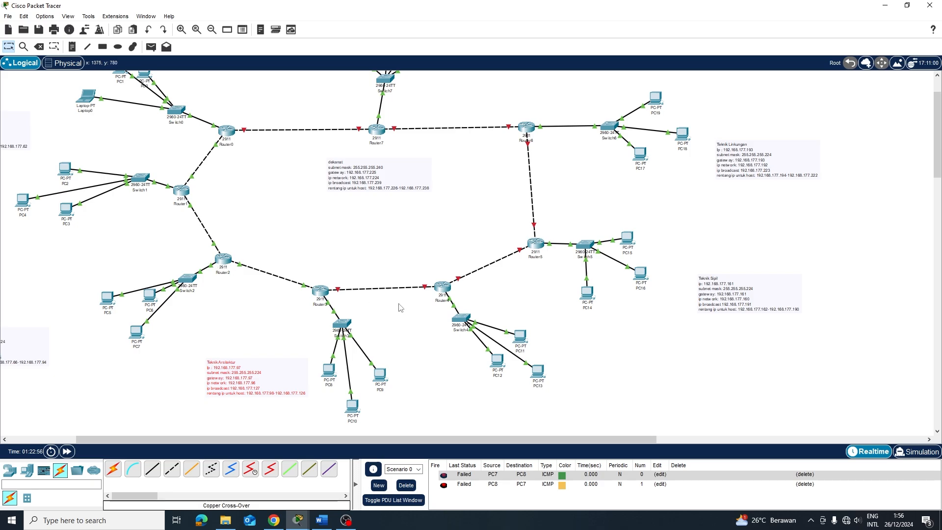
{"action": "left_click", "coordinate": [320, 294]}
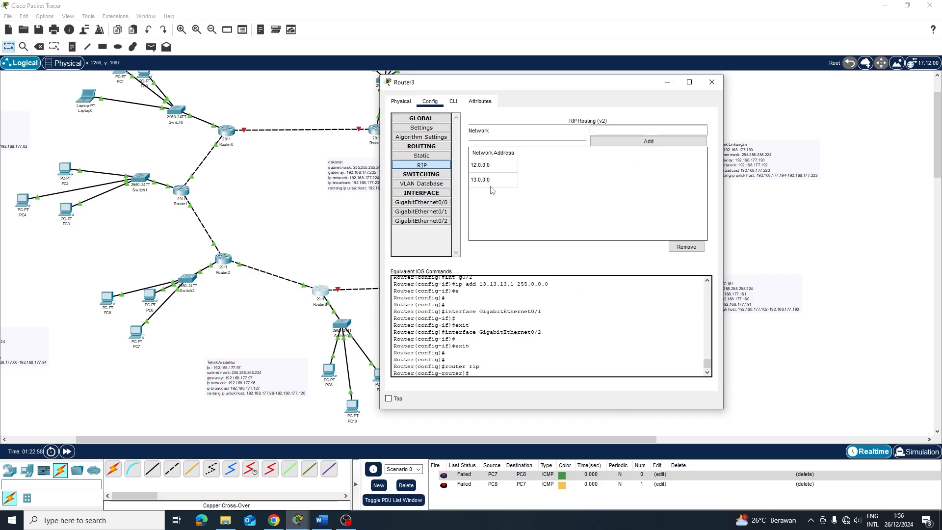
{"action": "left_click", "coordinate": [442, 212]}
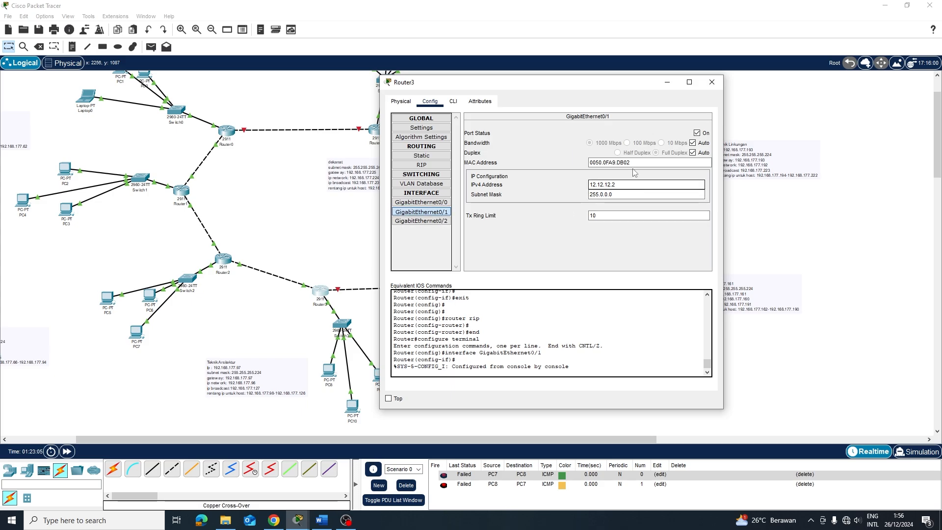
In Router3's CLI, set g0/1 to ip address 12.12.12.2 255.0.0.0, fixing a mistyped address
{"action": "left_click", "coordinate": [453, 102]}
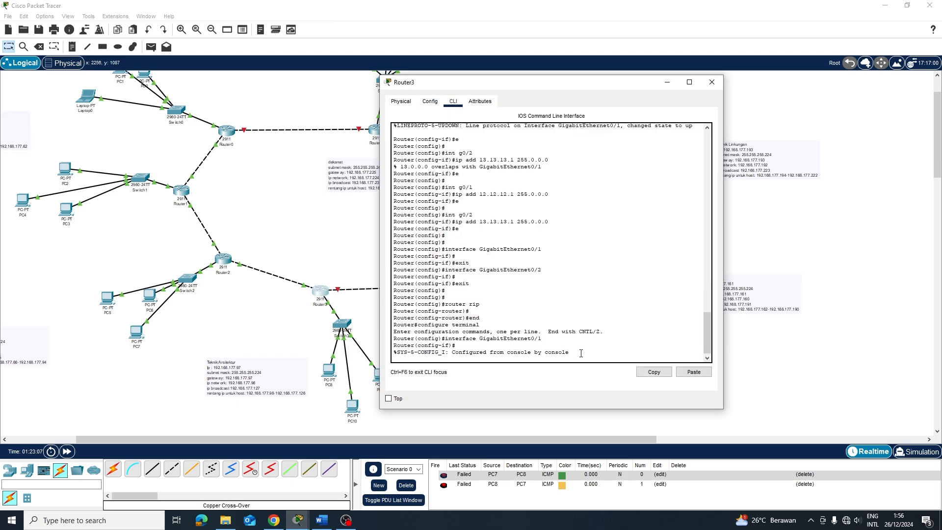
{"action": "key", "text": "Return"}
{"action": "key", "text": "Return"}
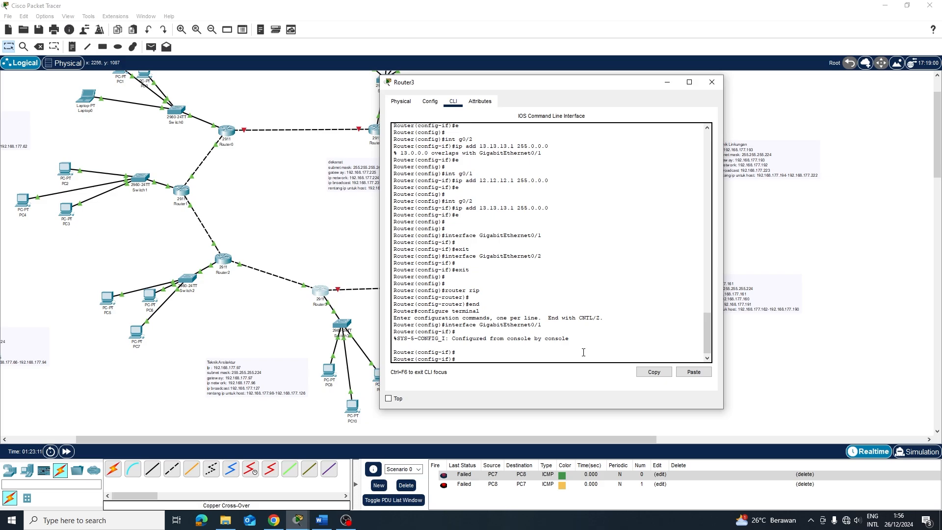
{"action": "type", "text": "e"}
{"action": "key", "text": "Return"}
{"action": "key", "text": "Return"}
{"action": "type", "text": "in"}
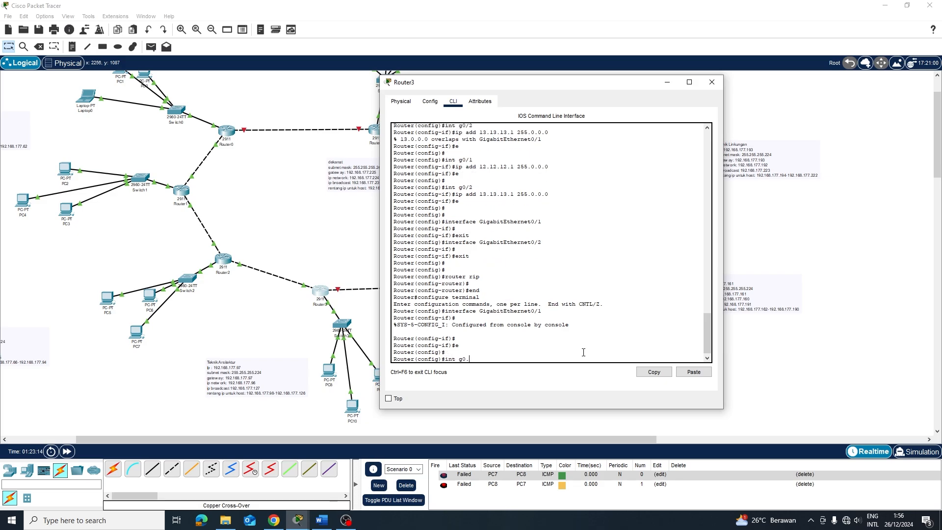
{"action": "type", "text": "t g0/1"}
{"action": "key", "text": "Return"}
{"action": "type", "text": "ip ad"}
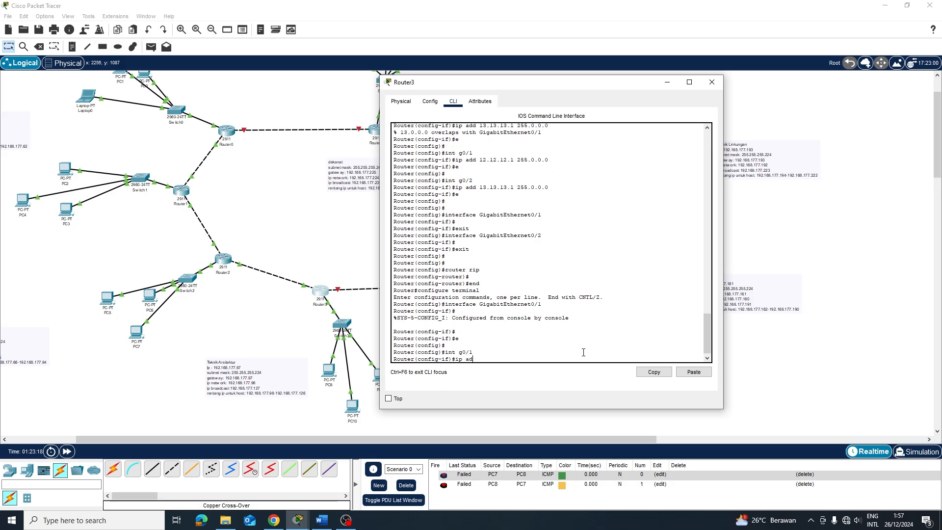
{"action": "type", "text": "d 192.1"}
{"action": "type", "text": "68.177"}
{"action": "key", "text": "BackSpace"}
{"action": "key", "text": "BackSpace"}
{"action": "key", "text": "BackSpace"}
{"action": "key", "text": "BackSpace"}
{"action": "key", "text": "BackSpace"}
{"action": "key", "text": "BackSpace"}
{"action": "key", "text": "BackSpace"}
{"action": "key", "text": "BackSpace"}
{"action": "key", "text": "BackSpace"}
{"action": "type", "text": ".12"}
{"action": "key", "text": "Return"}
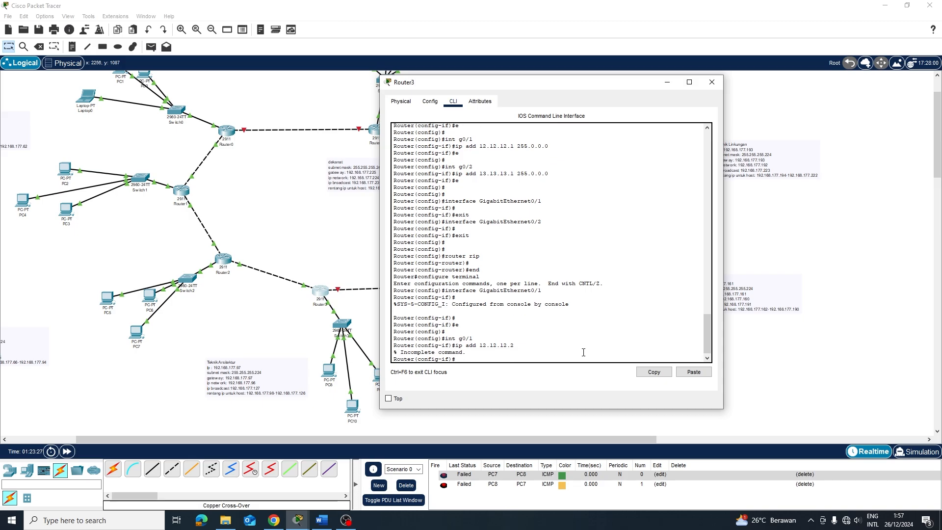
{"action": "key", "text": "Up"}
{"action": "type", "text": "255.0.0.0"}
{"action": "key", "text": "Return"}
Close Router3 and ping PC8 to PC7 and PC7 to PC8, both now successful
{"action": "left_click", "coordinate": [825, 386]}
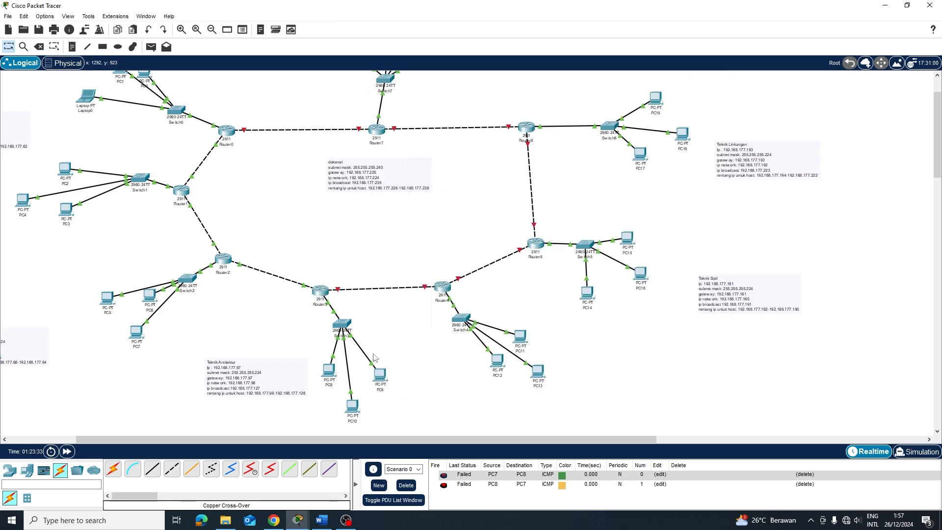
{"action": "key", "text": "p"}
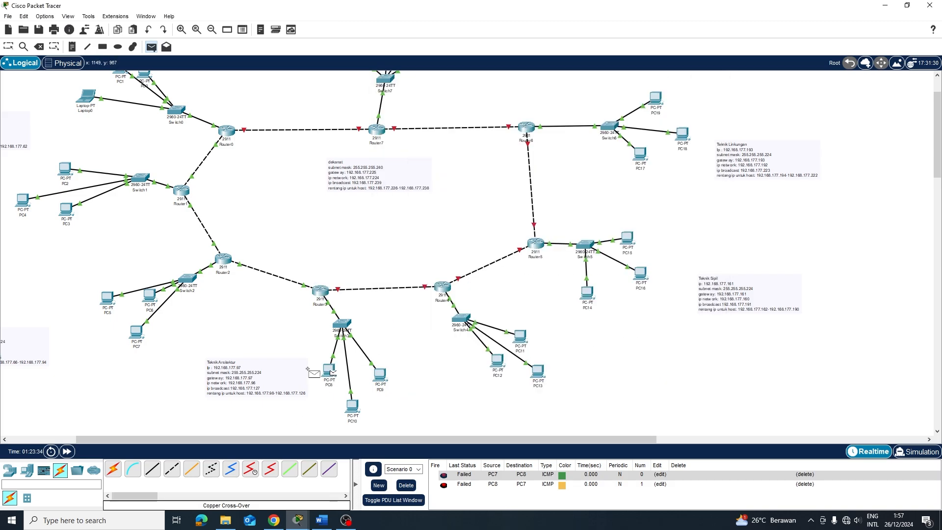
{"action": "left_click", "coordinate": [137, 333]}
{"action": "left_click", "coordinate": [332, 369]}
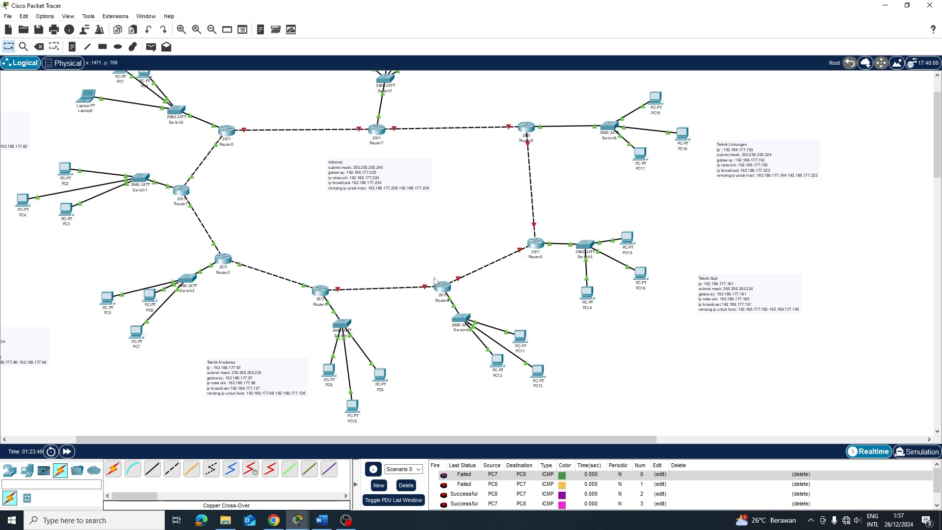
Open Router4's CLI and enter privileged global configuration mode with en and conf t
{"action": "left_click", "coordinate": [438, 284]}
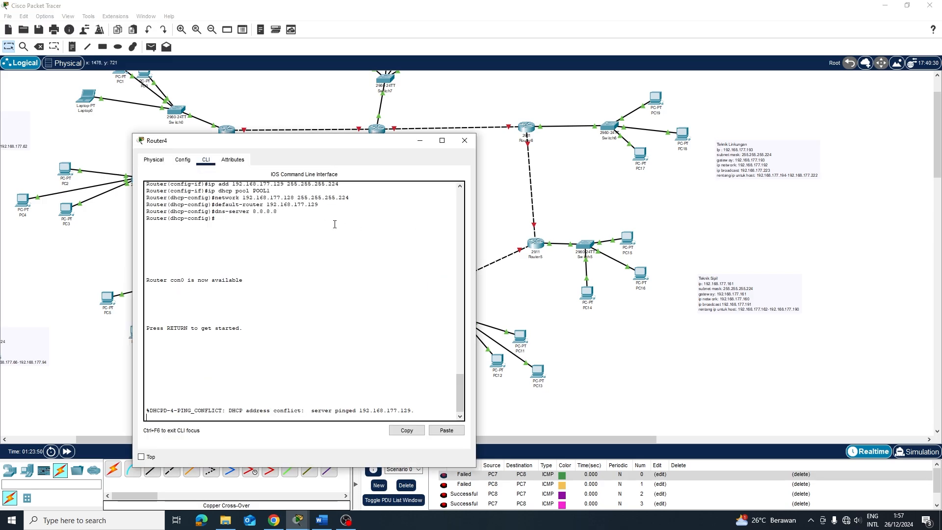
{"action": "left_click", "coordinate": [304, 403]}
{"action": "key", "text": "Return"}
{"action": "type", "text": "en"}
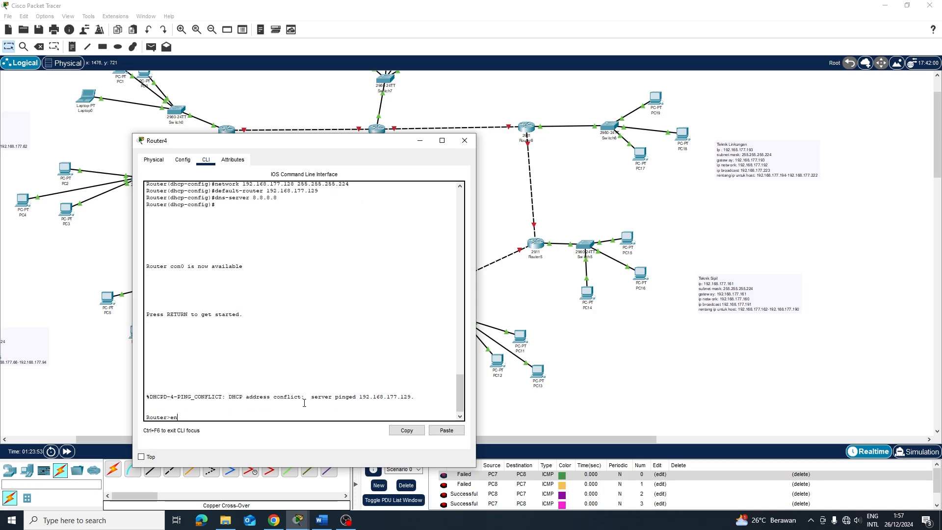
{"action": "type", "text": "'"}
{"action": "key", "text": "Return"}
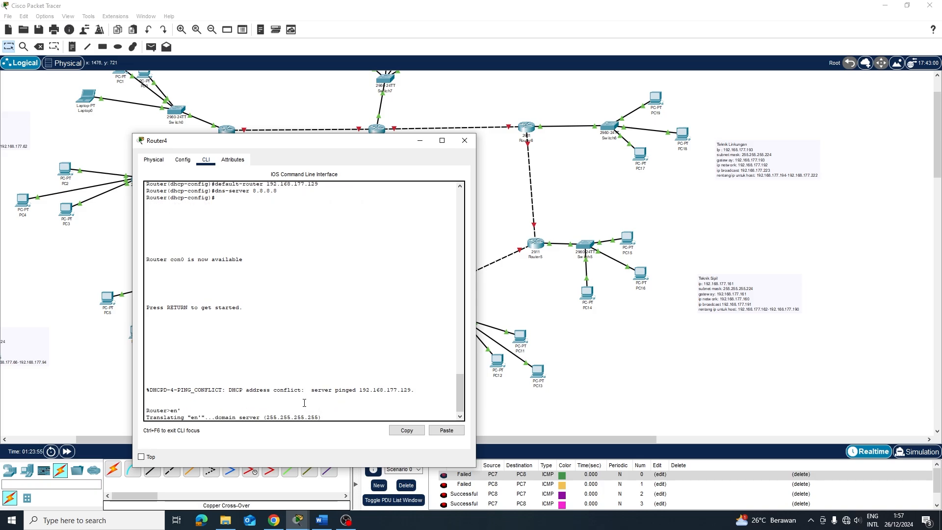
{"action": "left_click", "coordinate": [182, 160]}
{"action": "left_click", "coordinate": [153, 160]}
{"action": "left_click", "coordinate": [206, 160]}
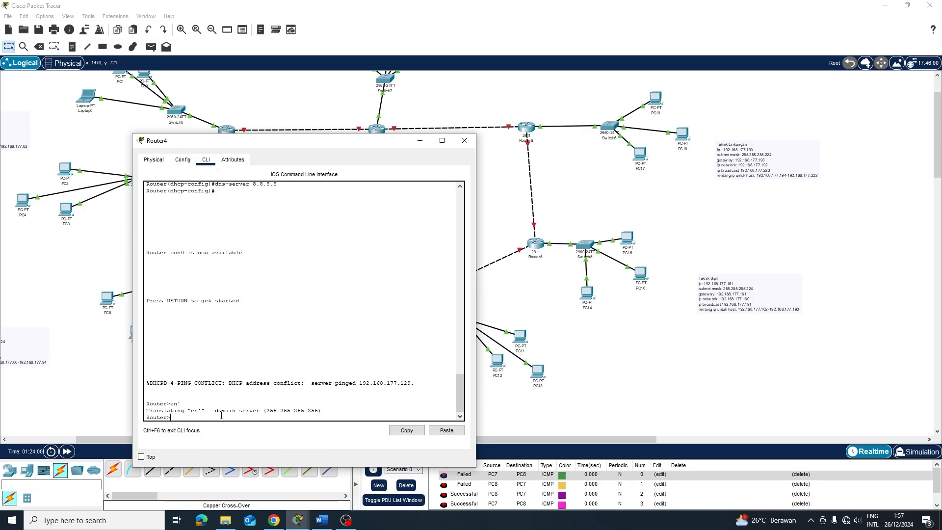
{"action": "type", "text": "en"}
{"action": "key", "text": "Return"}
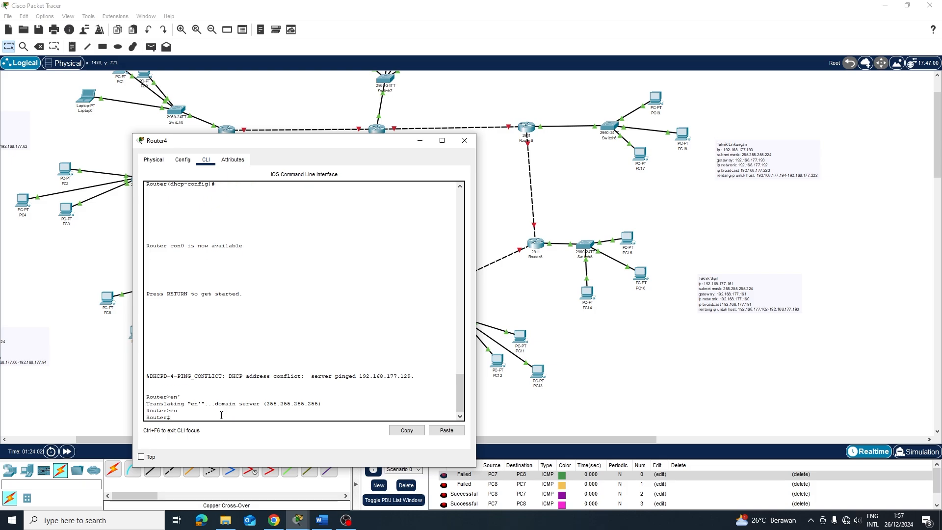
{"action": "type", "text": "conf t"}
{"action": "key", "text": "Return"}
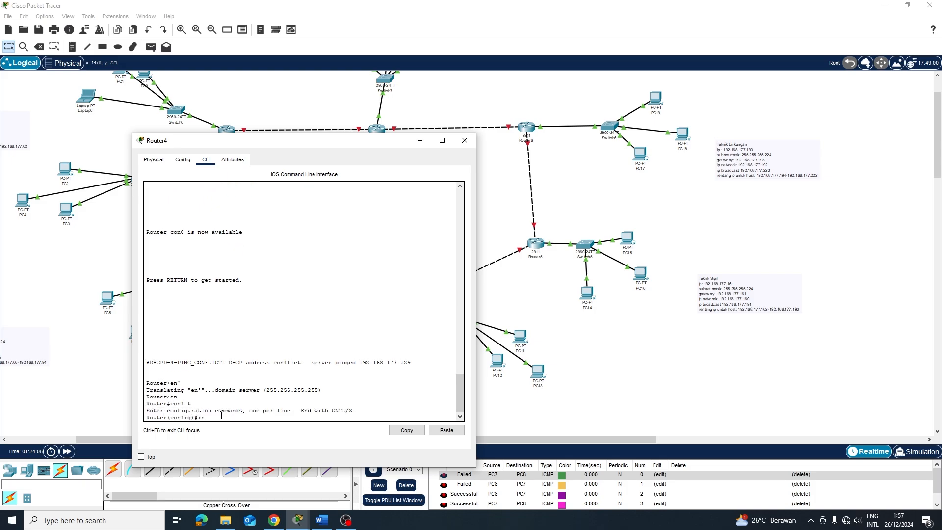
Bring up GigabitEthernet0/1 and address it 13.13.13.2 255.0.0.0
{"action": "type", "text": "int g0/1"}
{"action": "key", "text": "Return"}
{"action": "type", "text": "no"}
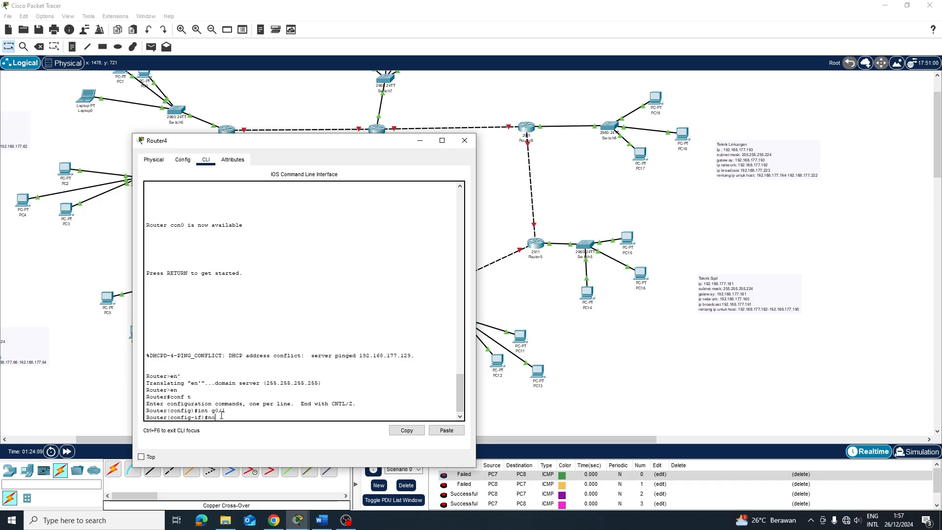
{"action": "type", "text": " sh"}
{"action": "key", "text": "Return"}
{"action": "key", "text": "Return"}
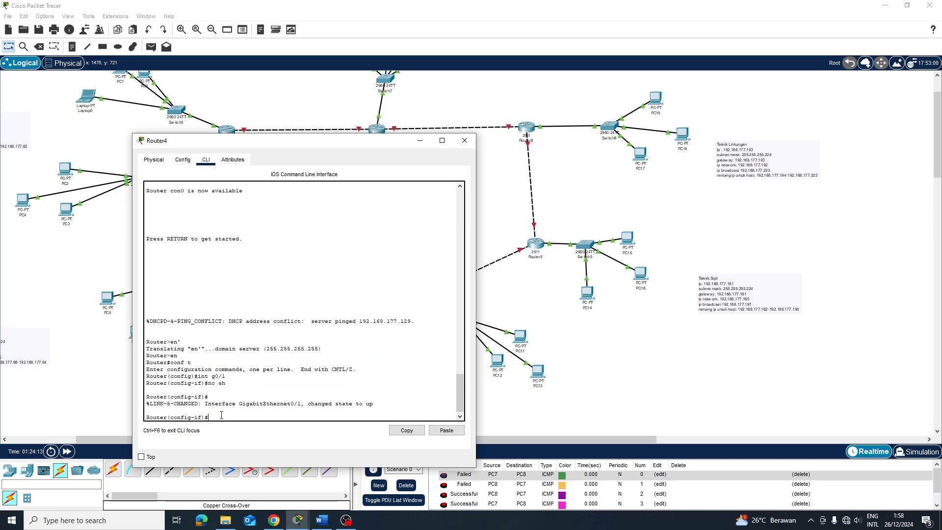
{"action": "type", "text": "ip add 13.13.13.2 255.0.0.0"}
{"action": "key", "text": "Return"}
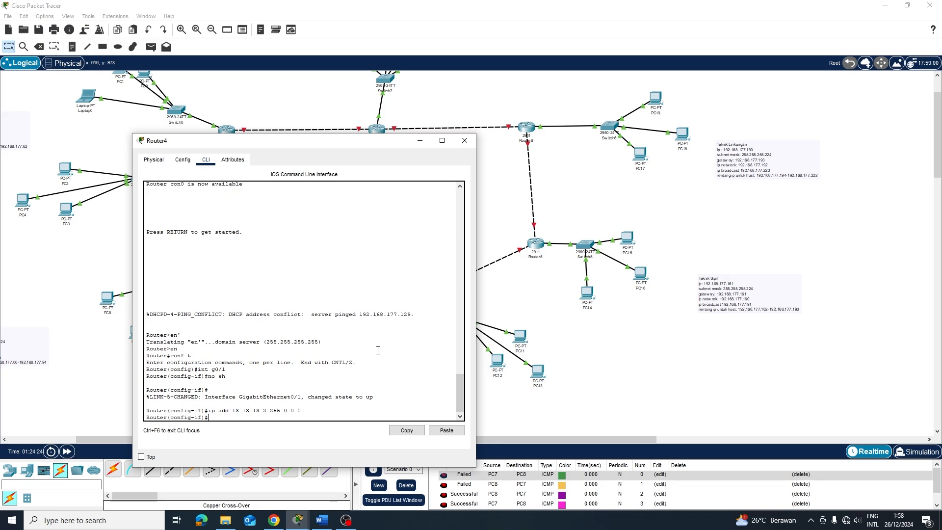
{"action": "type", "text": "e"}
{"action": "key", "text": "Return"}
Give GigabitEthernet0/2 the address 14.14.14.1 255.0.0.0
{"action": "key", "text": "Return"}
{"action": "type", "text": "int g0/1"}
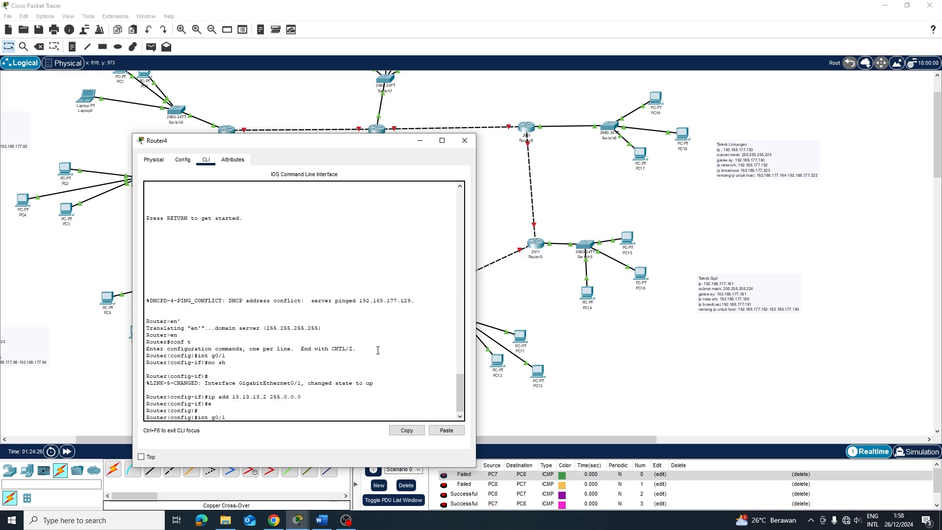
{"action": "key", "text": "BackSpace"}
{"action": "type", "text": "2"}
{"action": "key", "text": "Return"}
{"action": "key", "text": "Up"}
{"action": "key", "text": "Up"}
{"action": "key", "text": "Up"}
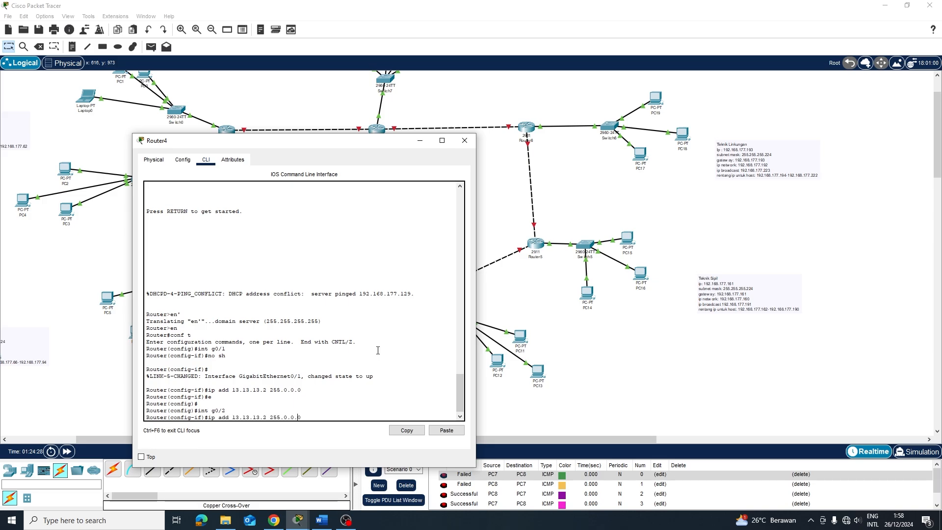
{"action": "key", "text": "Left"}
{"action": "key", "text": "Left"}
{"action": "key", "text": "Left"}
{"action": "key", "text": "Left"}
{"action": "key", "text": "BackSpace"}
{"action": "key", "text": "BackSpace"}
{"action": "key", "text": "BackSpace"}
{"action": "key", "text": "BackSpace"}
{"action": "key", "text": "BackSpace"}
{"action": "key", "text": "BackSpace"}
{"action": "key", "text": "BackSpace"}
{"action": "key", "text": "BackSpace"}
{"action": "key", "text": "BackSpace"}
{"action": "type", "text": "4.14.14.2"}
{"action": "key", "text": "Return"}
{"action": "type", "text": "e"}
{"action": "key", "text": "Return"}
{"action": "key", "text": "Return"}
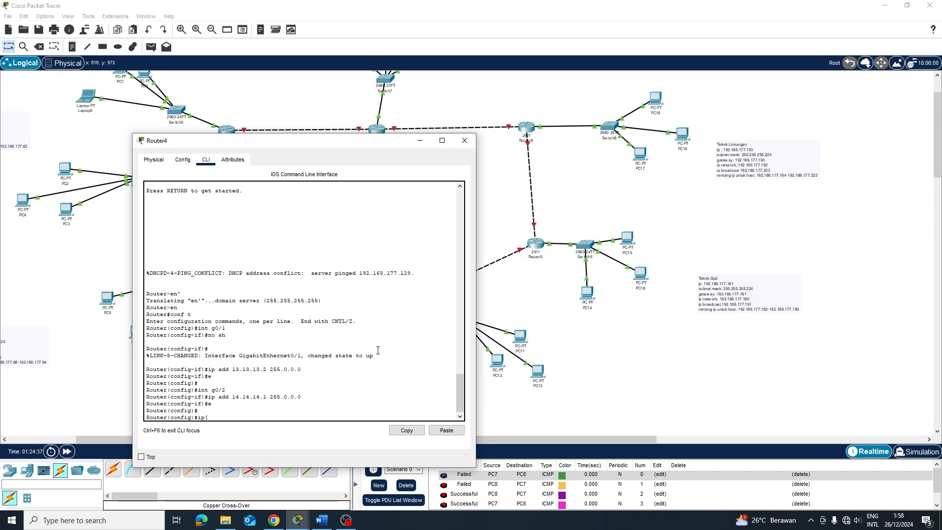
Add a static route to 192.168.177.0 255.255.255.0 via next hop 13.13.13.1
{"action": "type", "text": "ip route 192.168.177.0 255.255.255."}
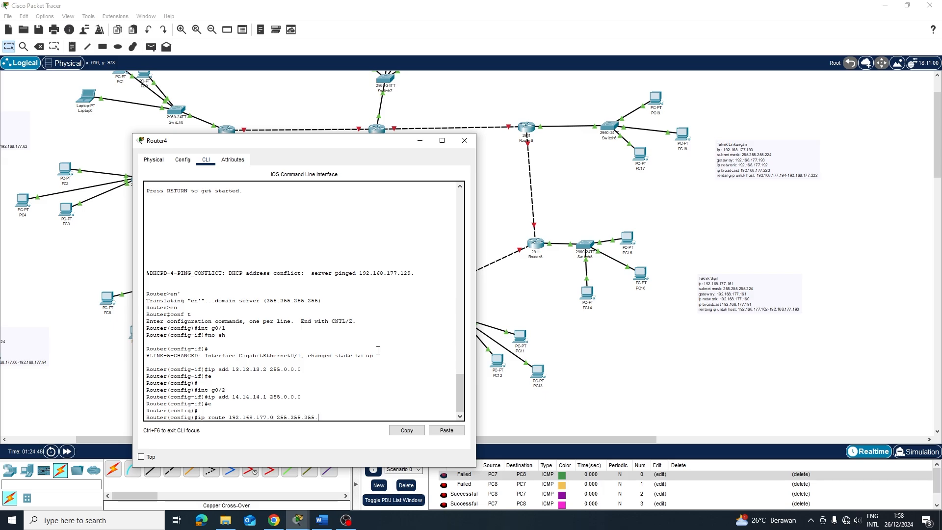
{"action": "type", "text": "0 13.13.13.1"}
{"action": "key", "text": "Return"}
{"action": "key", "text": "Up"}
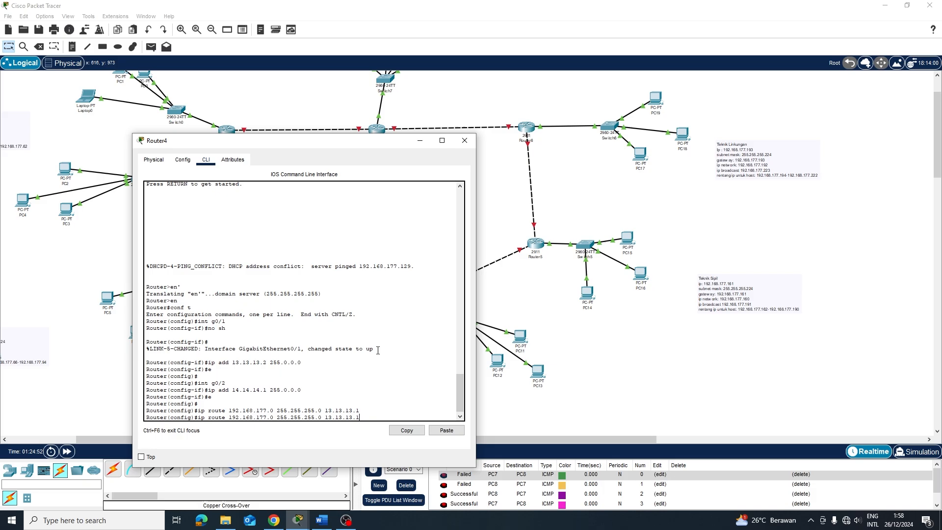
{"action": "key", "text": "Left"}
{"action": "key", "text": "Return"}
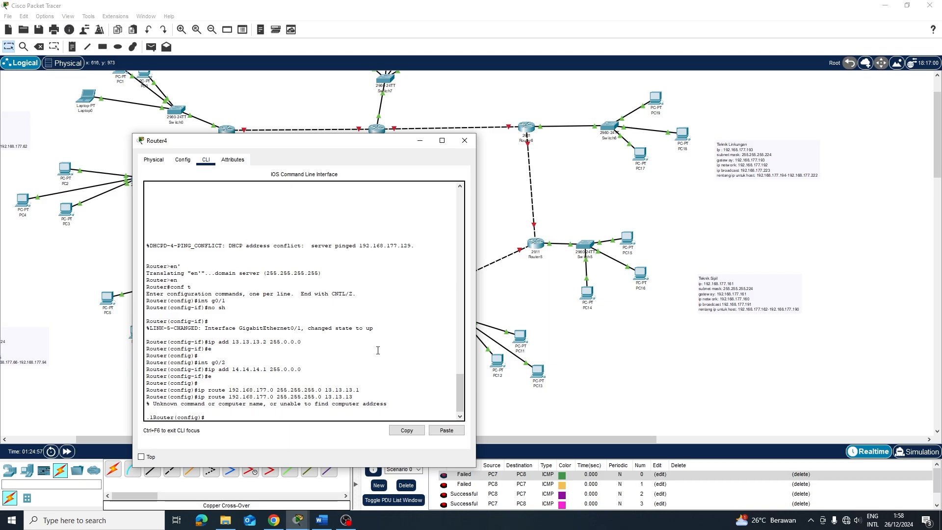
{"action": "key", "text": "Return"}
Add a second static route to 192.168.177.0/24 via next hop 14.14.14.2
{"action": "type", "text": "e"}
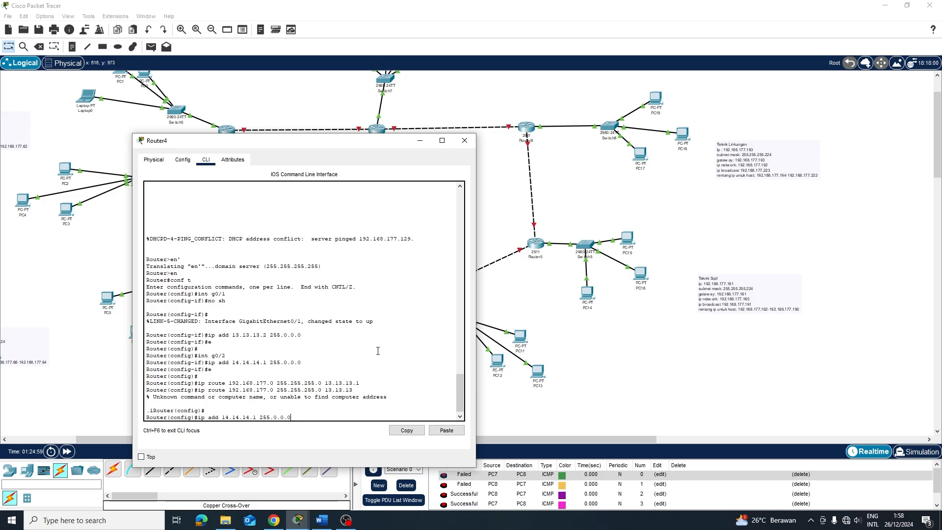
{"action": "key", "text": "BackSpace"}
{"action": "type", "text": "no sh"}
{"action": "key", "text": "BackSpace"}
{"action": "key", "text": "BackSpace"}
{"action": "key", "text": "BackSpace"}
{"action": "key", "text": "BackSpace"}
{"action": "key", "text": "BackSpace"}
{"action": "type", "text": "e"}
{"action": "key", "text": "Up"}
{"action": "key", "text": "BackSpace"}
{"action": "key", "text": "BackSpace"}
{"action": "key", "text": "BackSpace"}
{"action": "key", "text": "BackSpace"}
{"action": "key", "text": "BackSpace"}
{"action": "key", "text": "BackSpace"}
{"action": "key", "text": "BackSpace"}
{"action": "key", "text": "BackSpace"}
{"action": "type", "text": "14.14.14"}
{"action": "key", "text": "BackSpace"}
{"action": "type", "text": "14"}
{"action": "key", "text": "Return"}
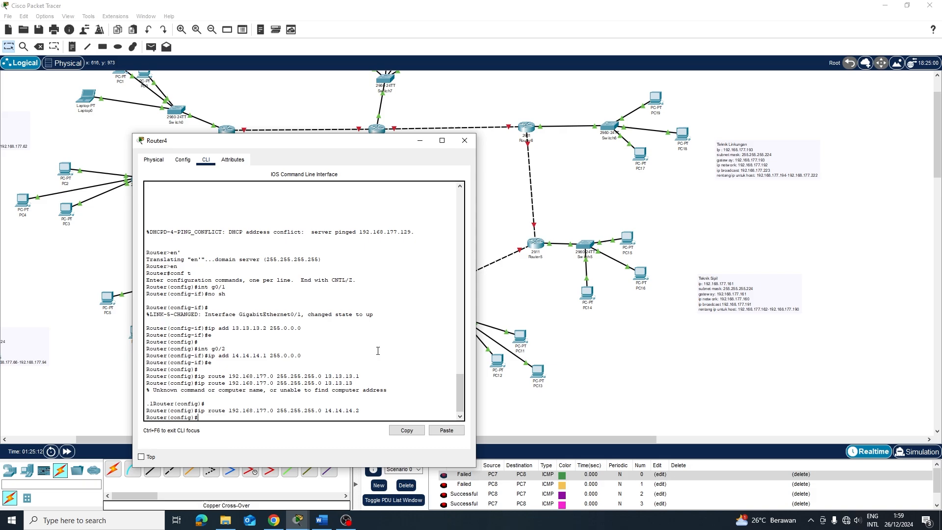
{"action": "key", "text": "Return"}
Enable RIP version 2 advertising networks 13.0.0.0 and 14.0.0.0
{"action": "type", "text": "r"}
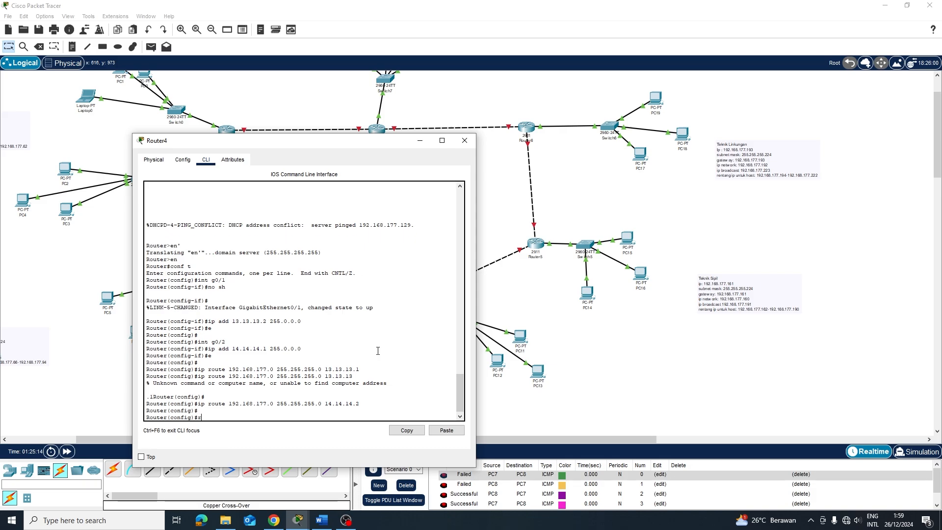
{"action": "type", "text": "outer rip"}
{"action": "key", "text": "Return"}
{"action": "type", "text": "versi"}
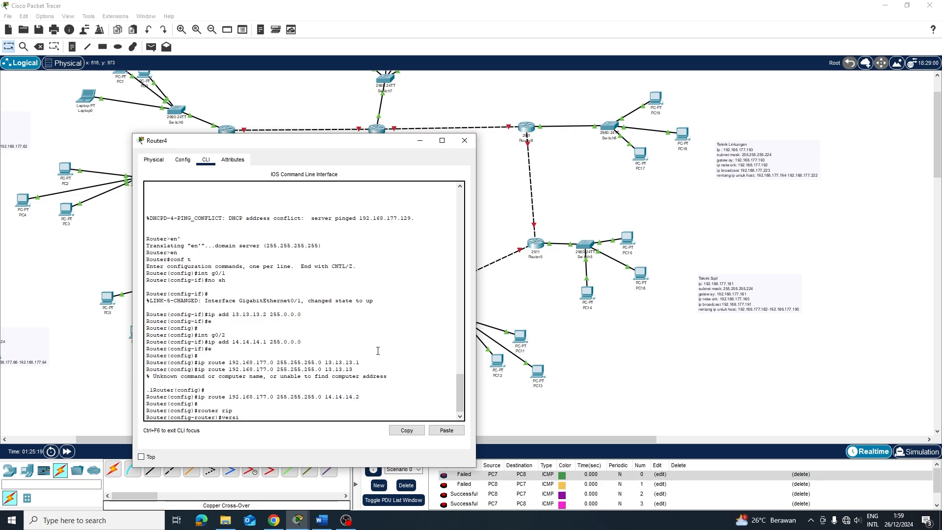
{"action": "type", "text": "on 2"}
{"action": "key", "text": "Return"}
{"action": "type", "text": "ne"}
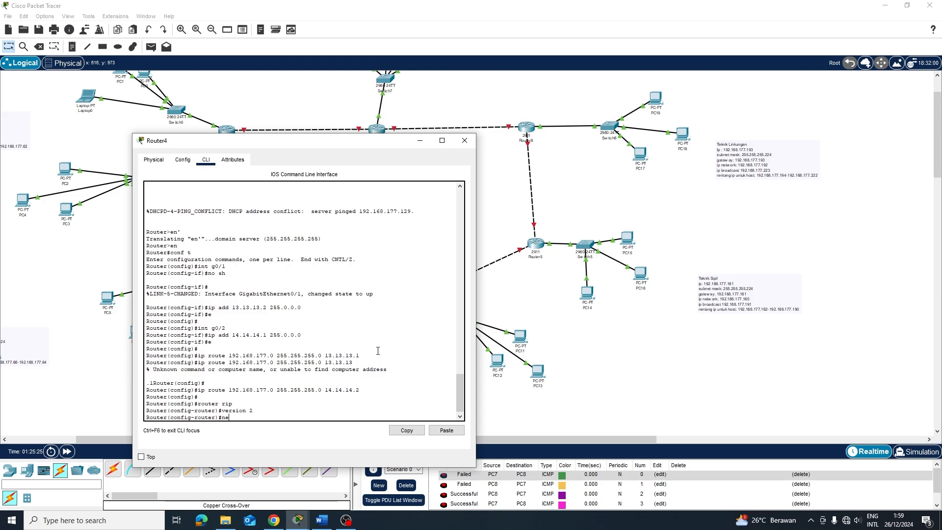
{"action": "type", "text": "twork 192.168.177"}
{"action": "key", "text": "BackSpace"}
{"action": "key", "text": "BackSpace"}
{"action": "key", "text": "BackSpace"}
{"action": "key", "text": "BackSpace"}
{"action": "key", "text": "BackSpace"}
{"action": "key", "text": "BackSpace"}
{"action": "key", "text": "BackSpace"}
{"action": "key", "text": "BackSpace"}
{"action": "key", "text": "BackSpace"}
{"action": "key", "text": "BackSpace"}
{"action": "type", "text": "13"}
{"action": "key", "text": "Return"}
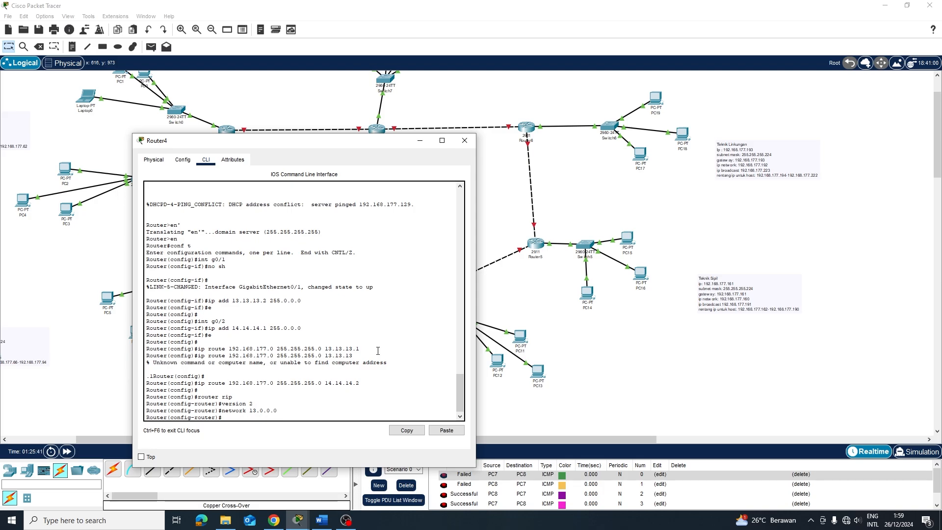
{"action": "key", "text": "Up"}
{"action": "key", "text": "Left"}
{"action": "key", "text": "Left"}
{"action": "key", "text": "Left"}
{"action": "key", "text": "Left"}
{"action": "key", "text": "Left"}
{"action": "key", "text": "BackSpace"}
{"action": "key", "text": "BackSpace"}
{"action": "type", "text": "4."}
{"action": "key", "text": "Return"}
In Router4's Config pages, check GigabitEthernet0/1 and switch GigabitEthernet0/2's port on
{"action": "left_click", "coordinate": [567, 350]}
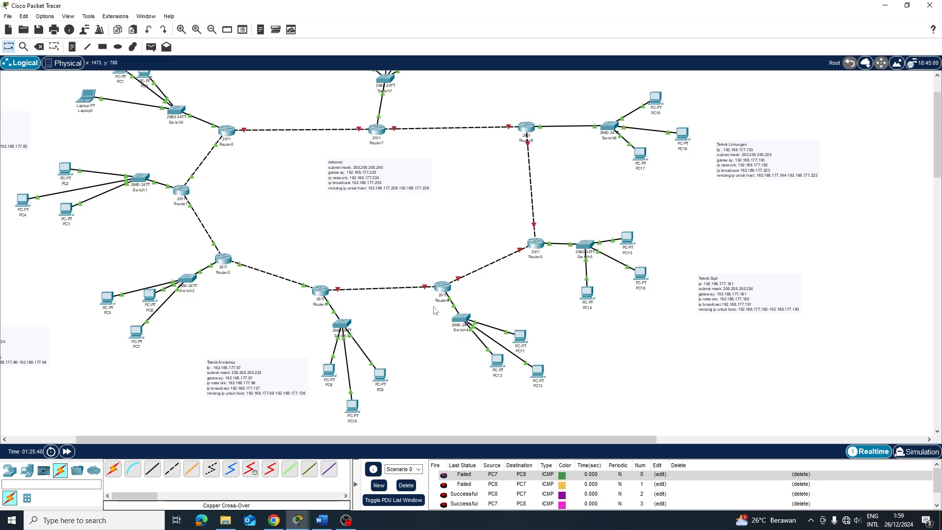
{"action": "left_click", "coordinate": [441, 289]}
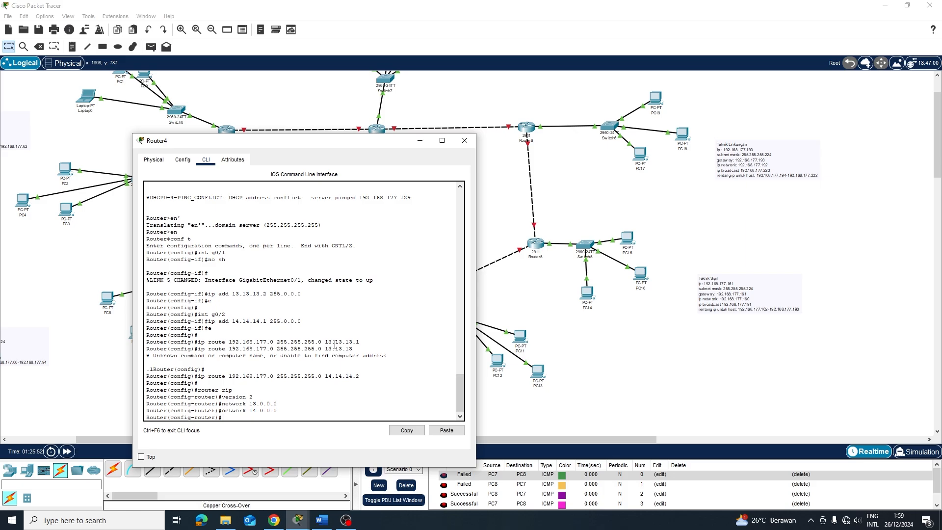
{"action": "left_click", "coordinate": [576, 344]}
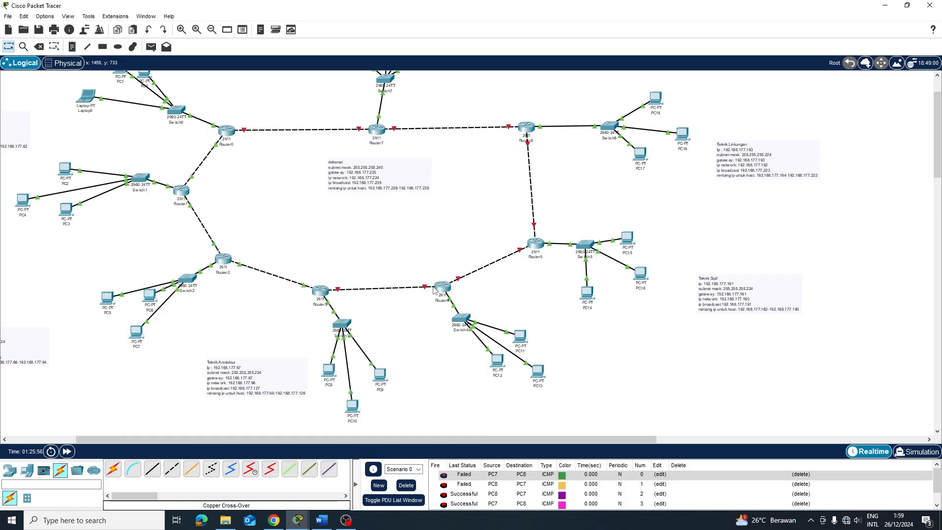
{"action": "left_click", "coordinate": [441, 287]}
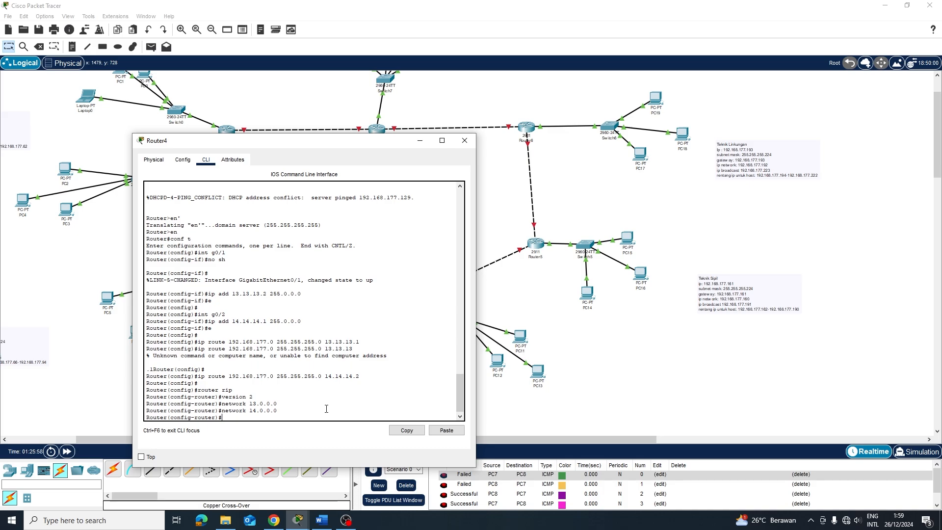
{"action": "left_click", "coordinate": [182, 160]}
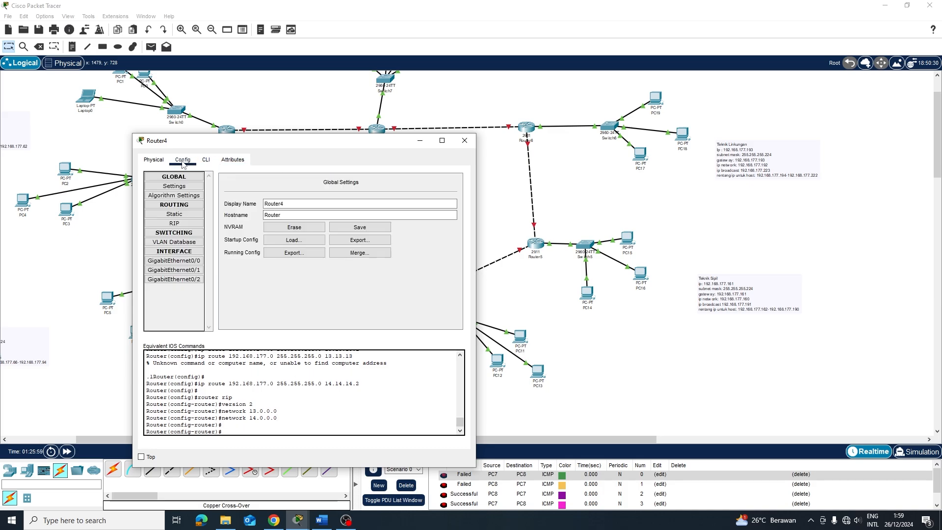
{"action": "left_click", "coordinate": [174, 270]}
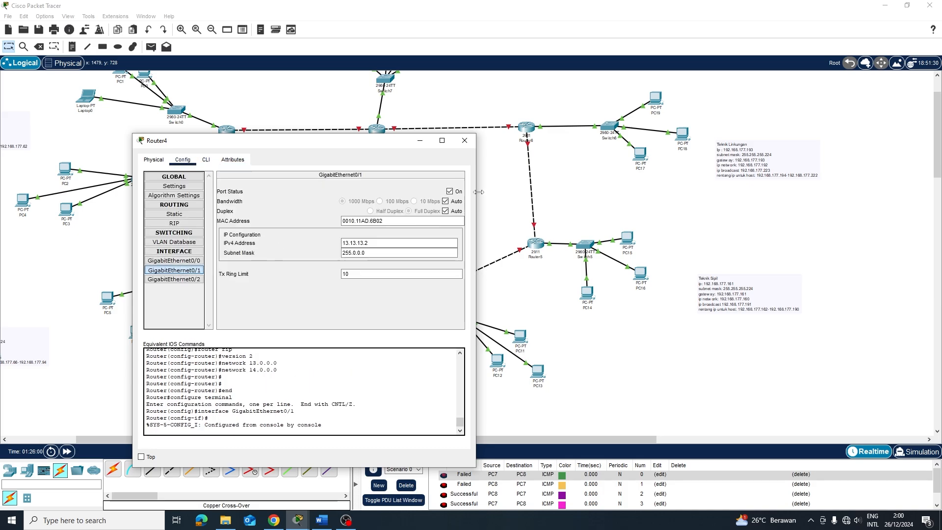
{"action": "left_click", "coordinate": [178, 279]}
{"action": "left_click", "coordinate": [450, 190]}
Close Router4's window and open Router3's configuration window
{"action": "left_click", "coordinate": [464, 141]}
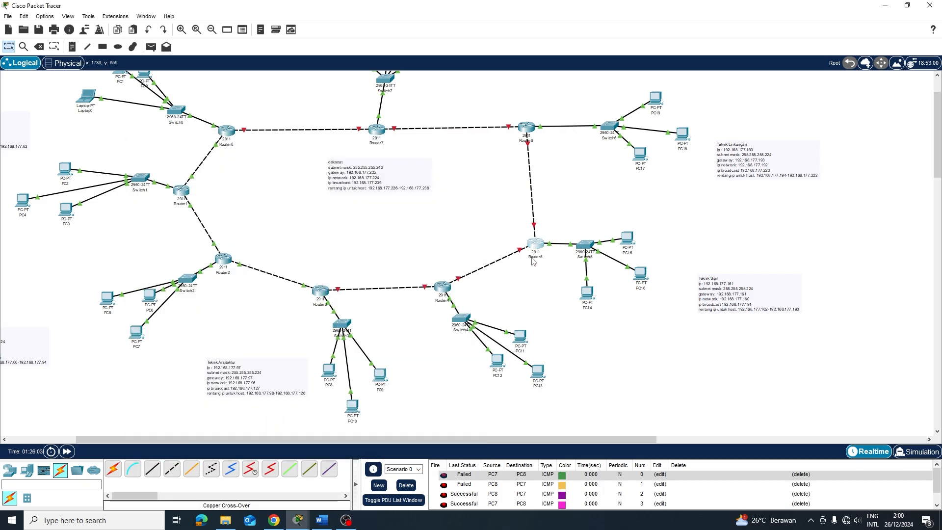
{"action": "left_click", "coordinate": [534, 258]}
{"action": "left_click", "coordinate": [445, 290]}
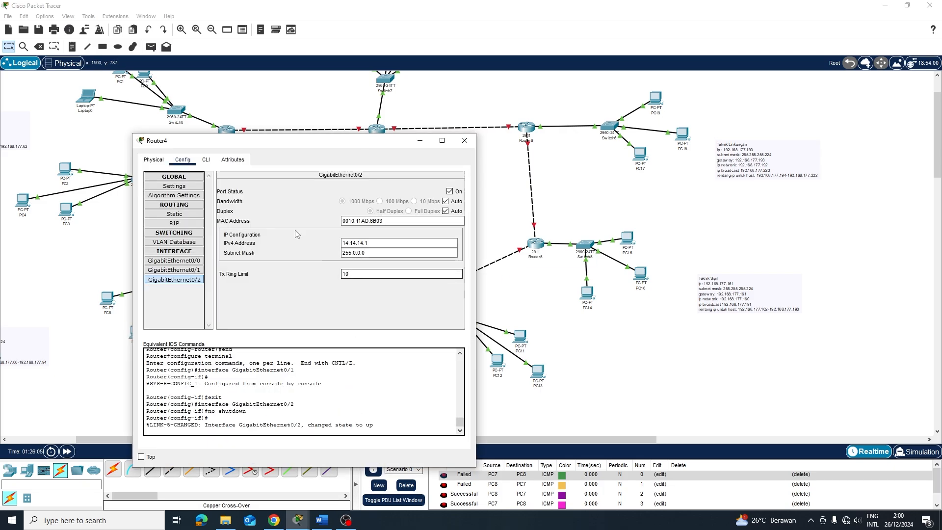
{"action": "left_click", "coordinate": [206, 159]}
{"action": "left_click", "coordinate": [464, 140]}
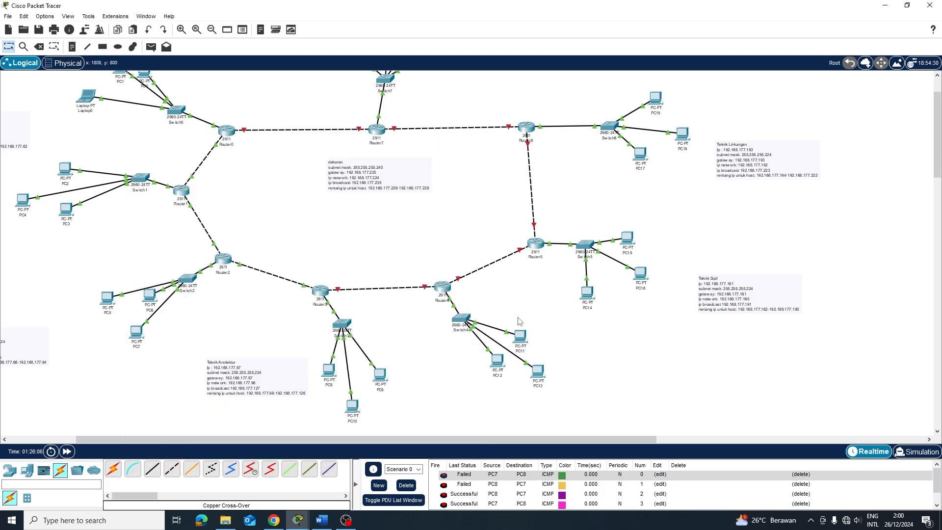
{"action": "left_click", "coordinate": [320, 291]}
Turn on Router3's GigabitEthernet0/2 port and return to the topology
{"action": "left_click", "coordinate": [430, 101]}
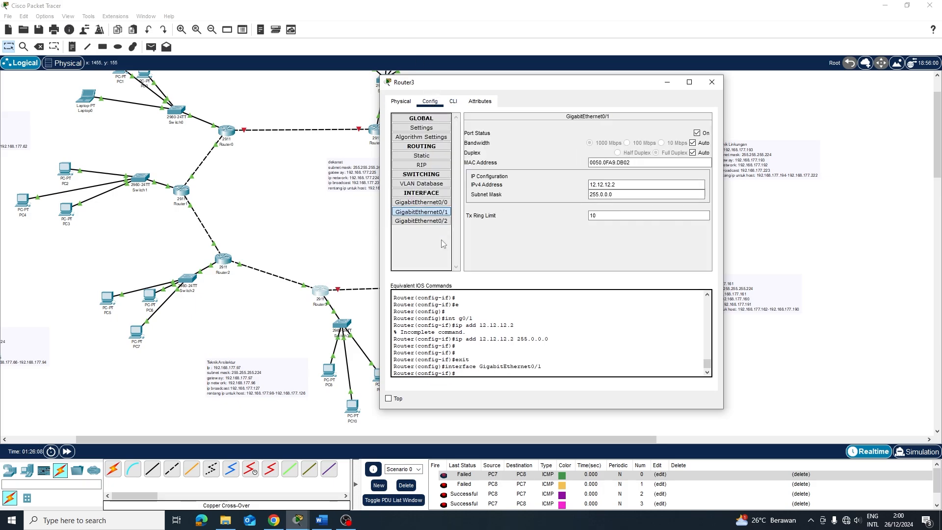
{"action": "left_click", "coordinate": [421, 221]}
{"action": "left_click", "coordinate": [697, 133]}
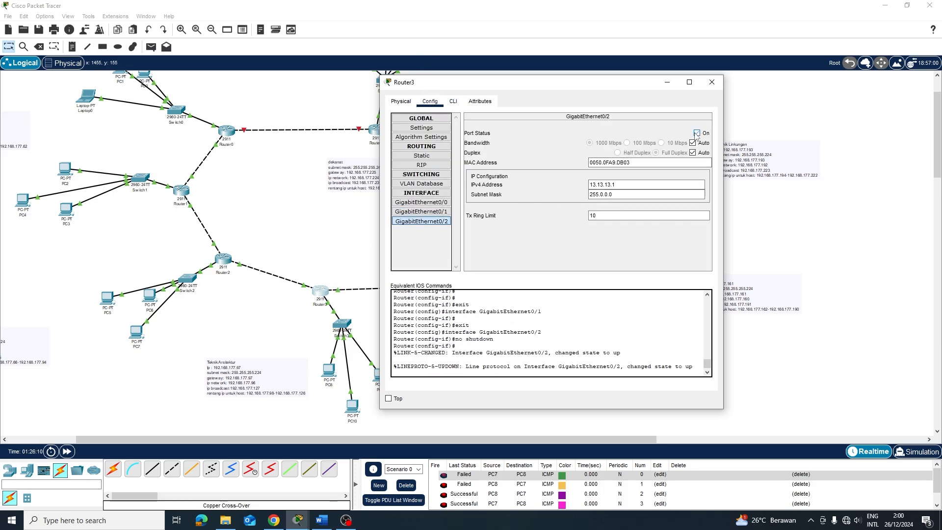
{"action": "left_click", "coordinate": [740, 208]}
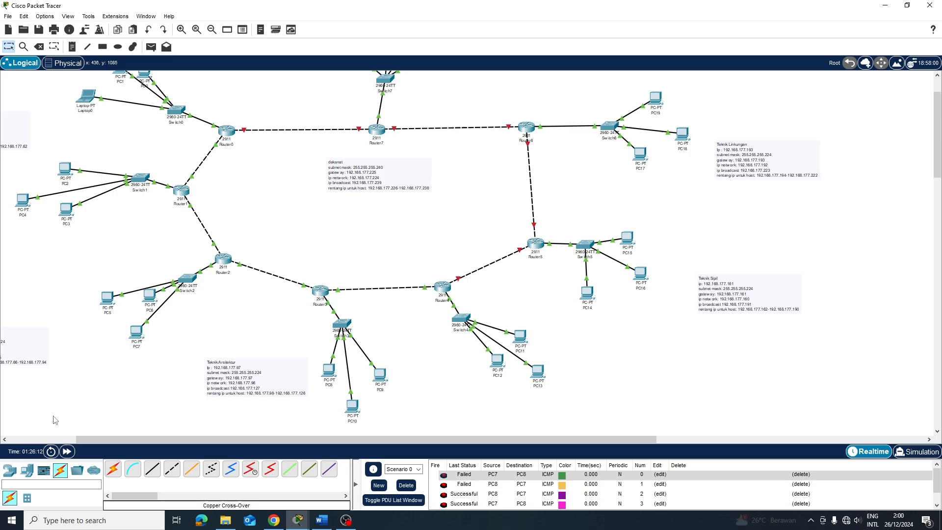
Place a PC12-to-PC9 test ping, then clear all pings from the scenario
{"action": "key", "text": "p"}
{"action": "left_click", "coordinate": [497, 363]}
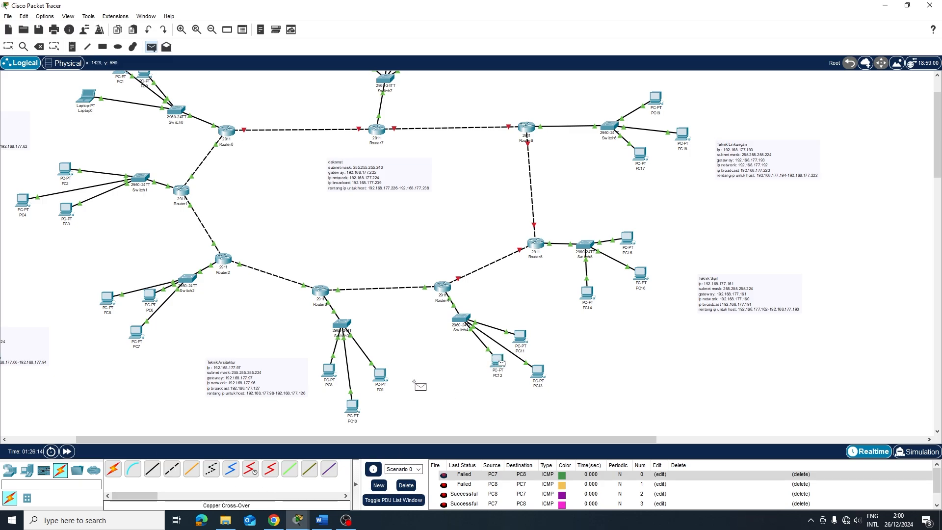
{"action": "left_click", "coordinate": [380, 377]}
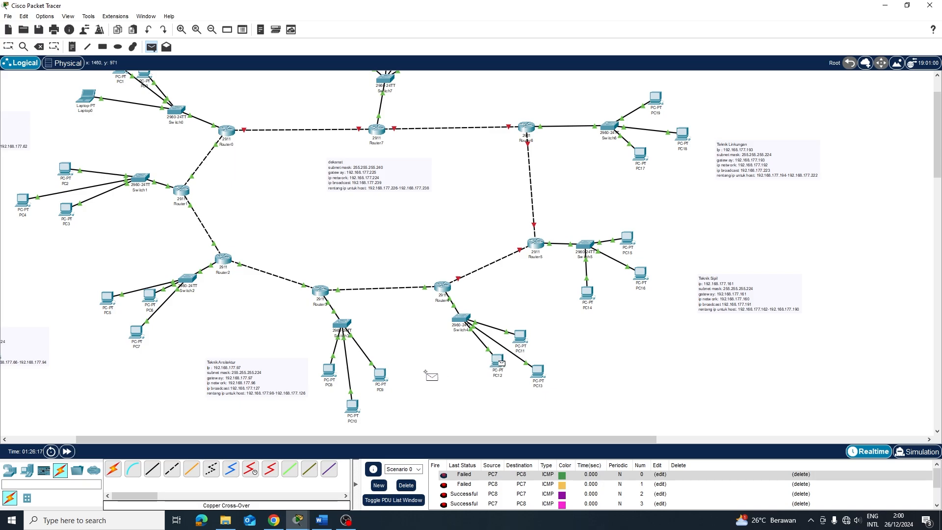
{"action": "key", "text": "Escape"}
{"action": "scroll", "coordinate": [510, 491], "scroll_direction": "down", "scroll_amount": 1}
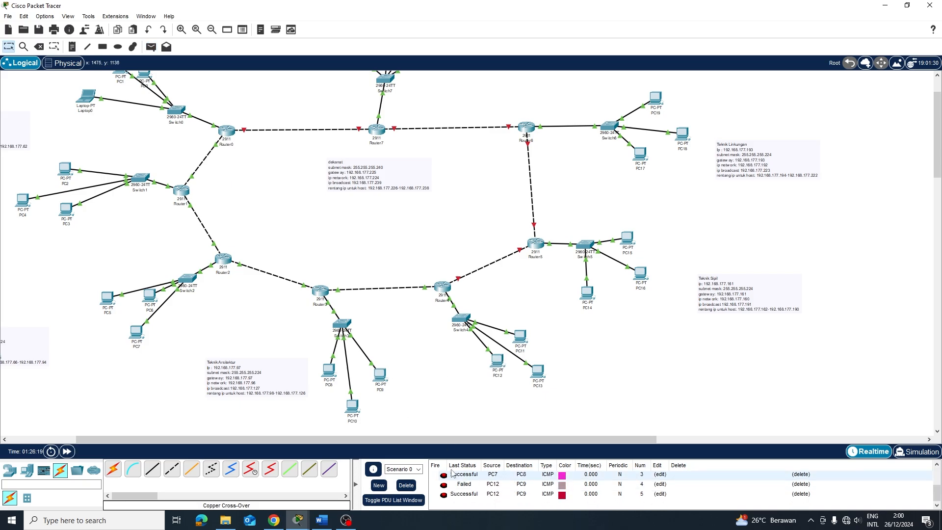
{"action": "left_click", "coordinate": [406, 485]}
Test pings PC9→PC13, PC13→PC9 and PC10→PC13, then check PC13's window
{"action": "key", "text": "p"}
{"action": "left_click", "coordinate": [381, 375]}
{"action": "left_click", "coordinate": [538, 371]}
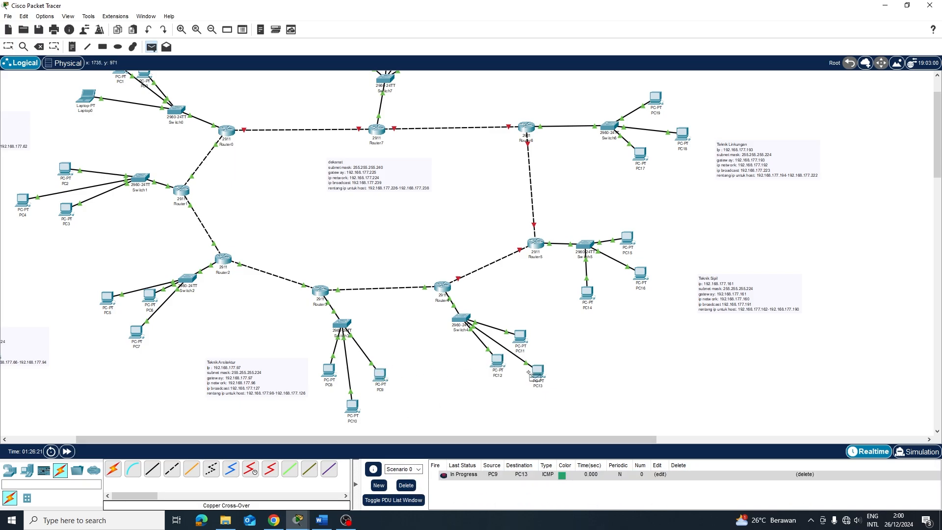
{"action": "left_click", "coordinate": [382, 374]}
{"action": "key", "text": "p"}
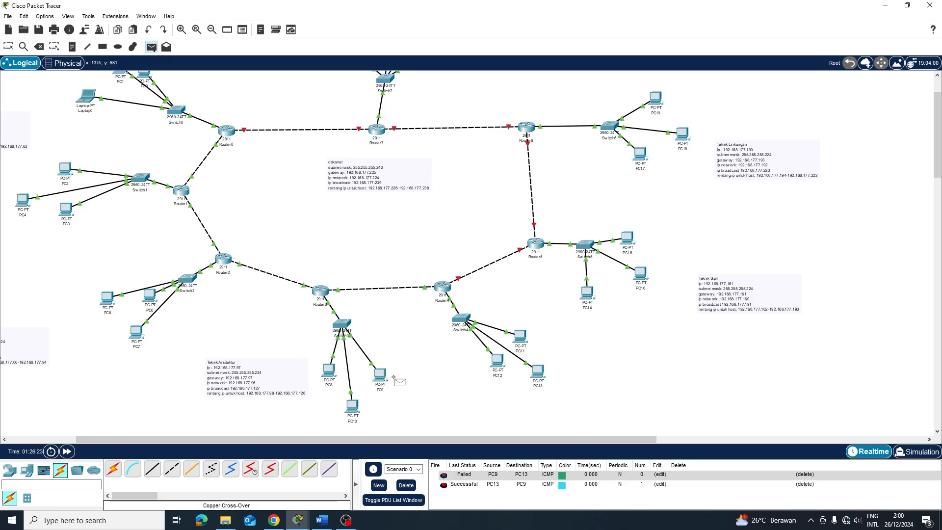
{"action": "left_click", "coordinate": [355, 404]}
{"action": "left_click", "coordinate": [538, 371]}
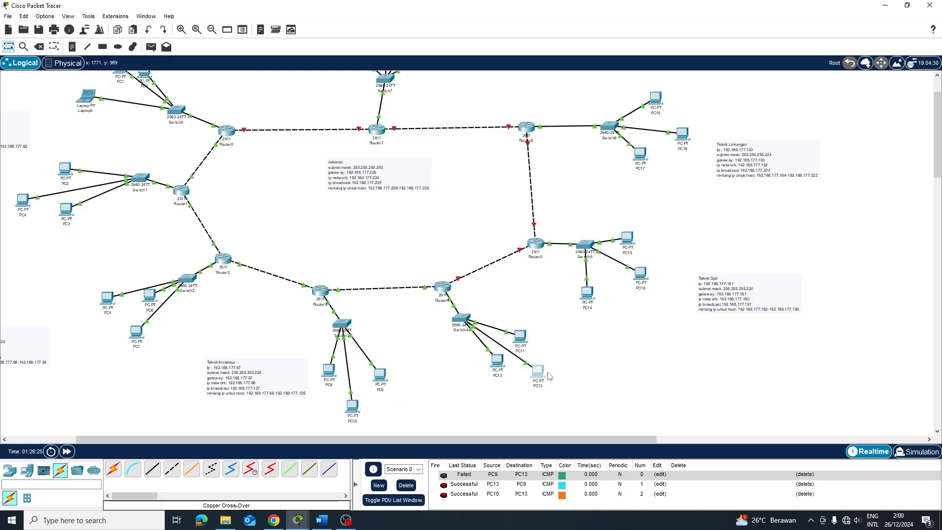
{"action": "left_click", "coordinate": [537, 373]}
{"action": "left_click", "coordinate": [640, 84]}
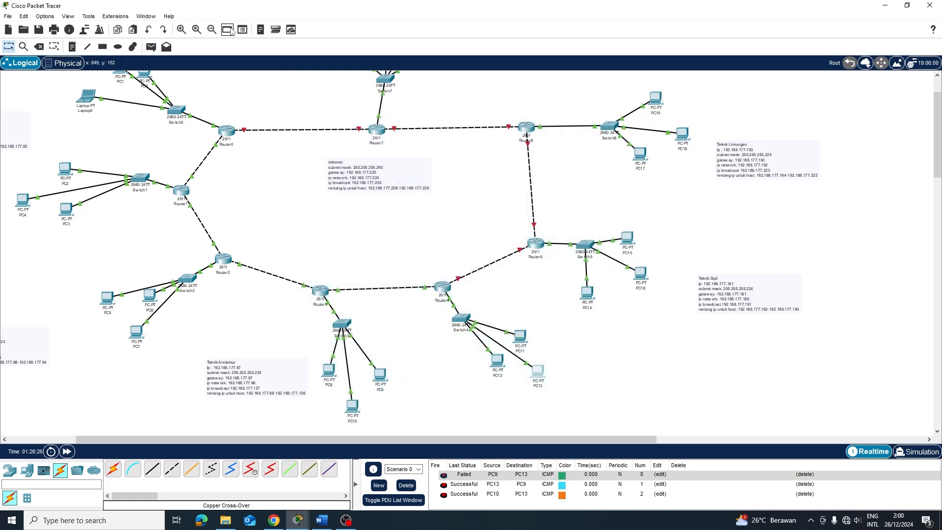
Drag the Teknik Mesin, Teknik Elektro and Teknik Industri notes to new canvas positions
{"action": "scroll", "coordinate": [490, 314], "scroll_direction": "down", "scroll_amount": 3}
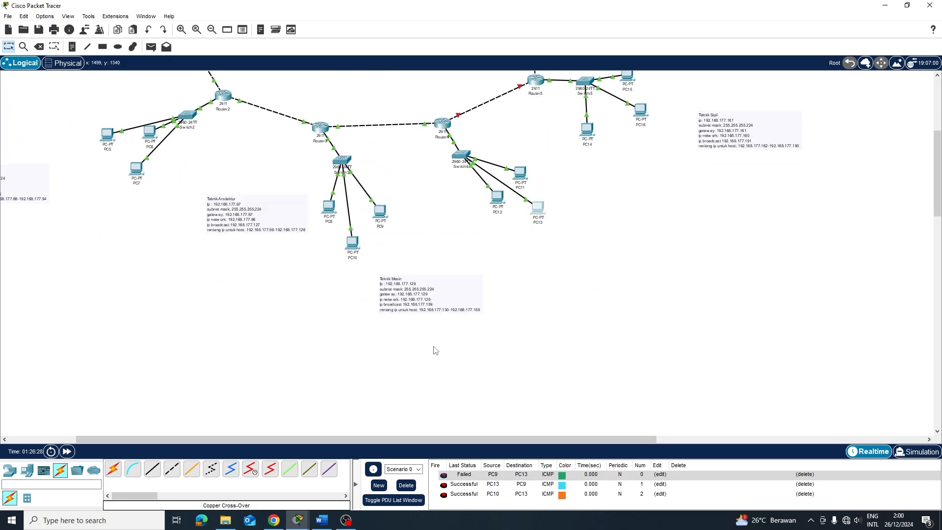
{"action": "left_click_drag", "start_coordinate": [429, 308], "coordinate": [550, 278]}
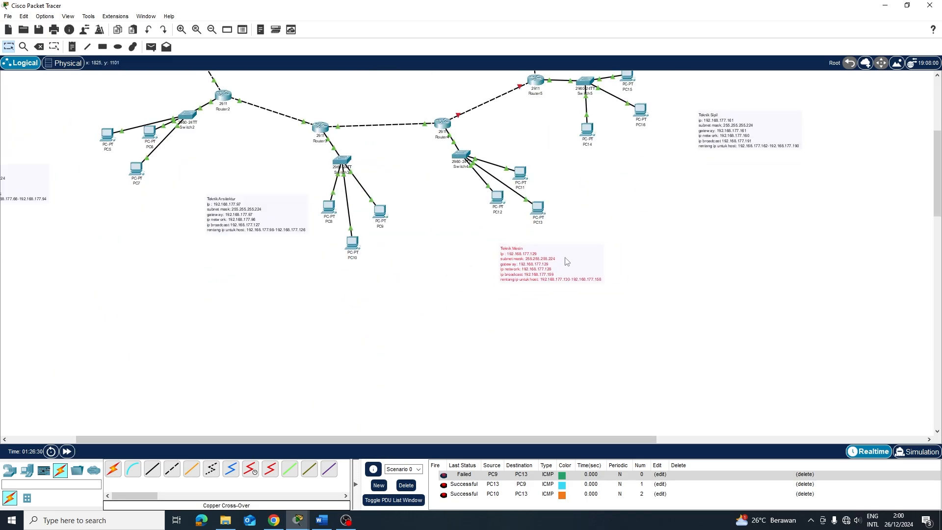
{"action": "scroll", "coordinate": [550, 274], "scroll_direction": "up", "scroll_amount": 3}
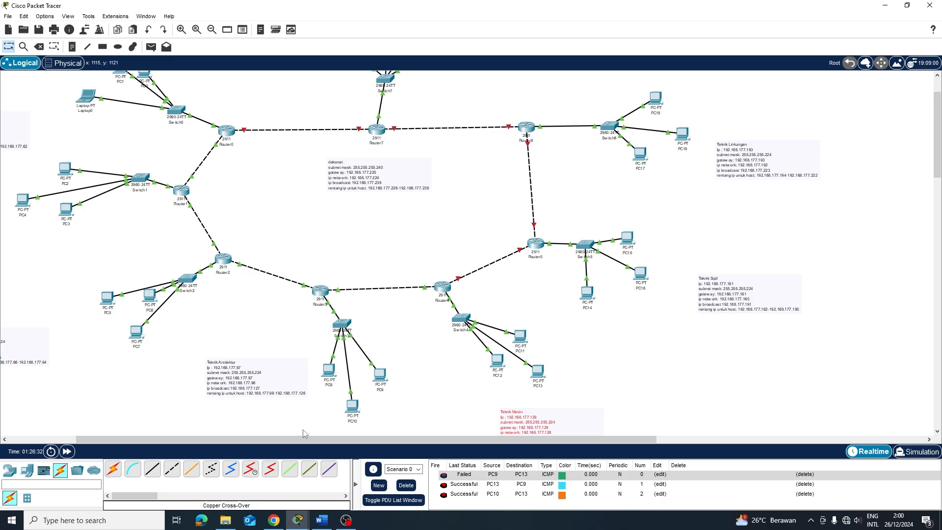
{"action": "left_click_drag", "start_coordinate": [293, 440], "coordinate": [226, 440]}
{"action": "left_click_drag", "start_coordinate": [119, 358], "coordinate": [177, 349]}
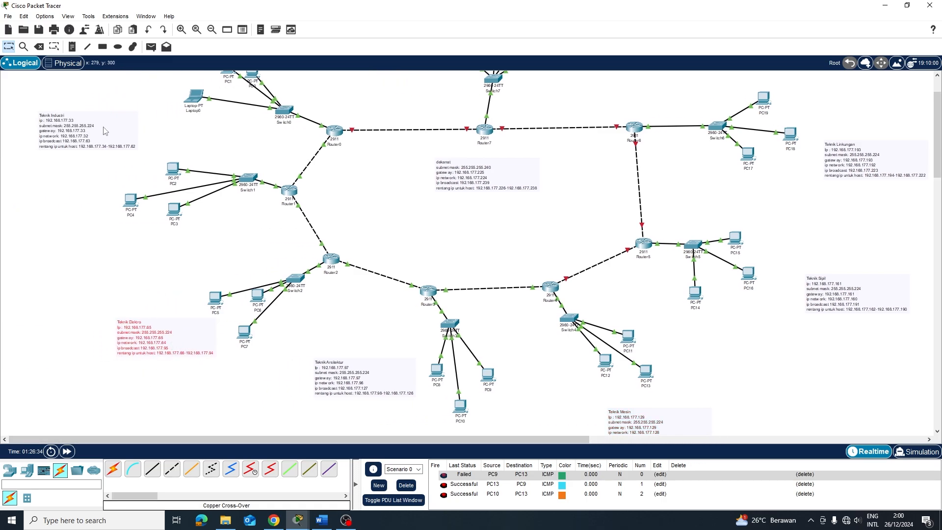
{"action": "left_click_drag", "start_coordinate": [96, 133], "coordinate": [94, 158]}
{"action": "left_click_drag", "start_coordinate": [428, 436], "coordinate": [568, 442]}
Open Router5's CLI and enter global configuration mode with en and conf t
{"action": "left_click", "coordinate": [418, 245]}
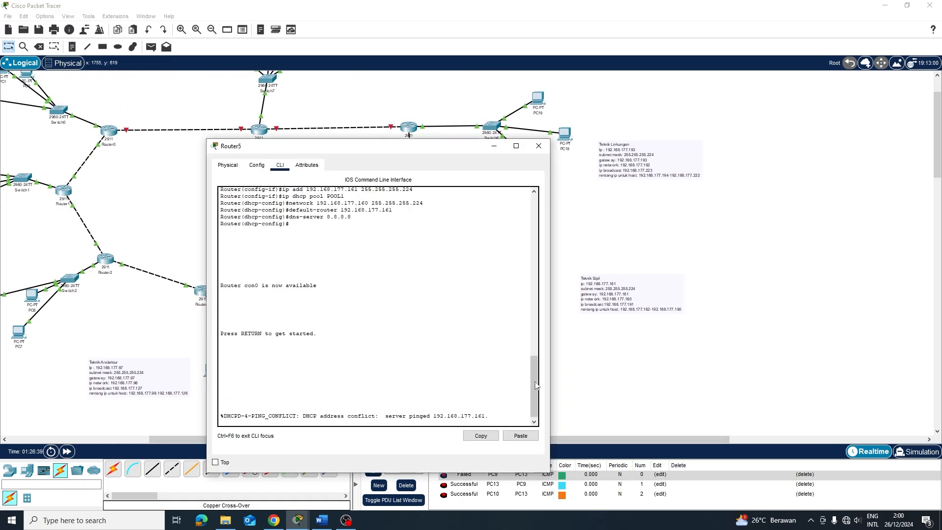
{"action": "scroll", "coordinate": [517, 379], "scroll_direction": "down", "scroll_amount": 1}
{"action": "key", "text": "Return"}
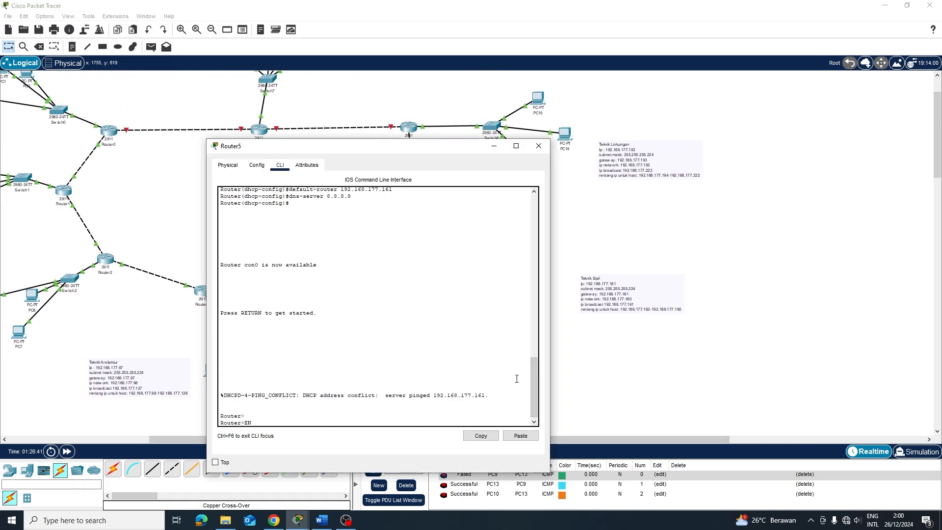
{"action": "type", "text": "en"}
{"action": "key", "text": "Return"}
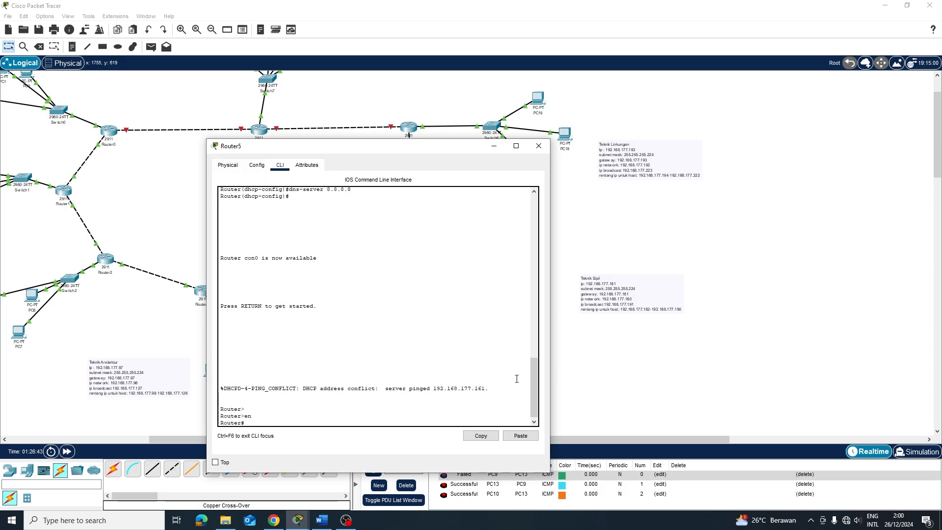
{"action": "type", "text": "conf t"}
{"action": "key", "text": "Return"}
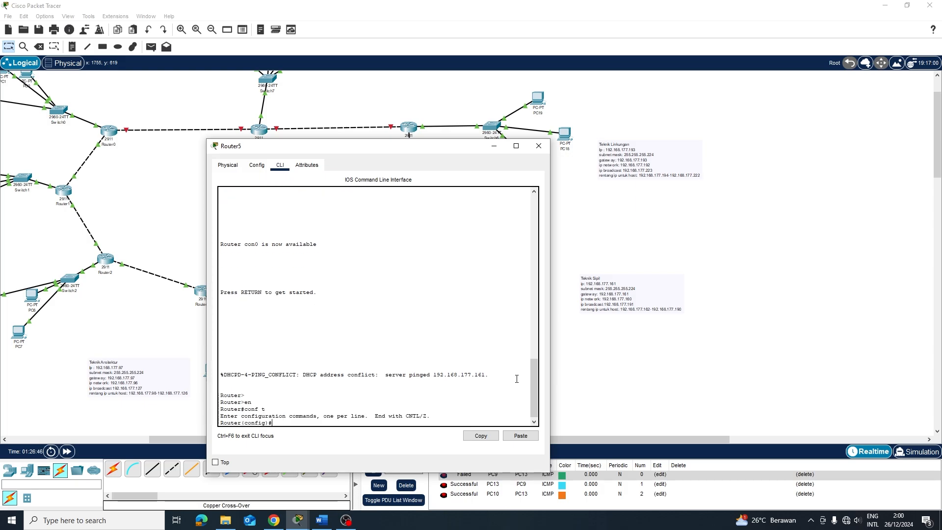
Address GigabitEthernet0/1 as 14.14.14.2 255.0.0.0 and bring it up with no shutdown
{"action": "key", "text": "Return"}
{"action": "type", "text": "int"}
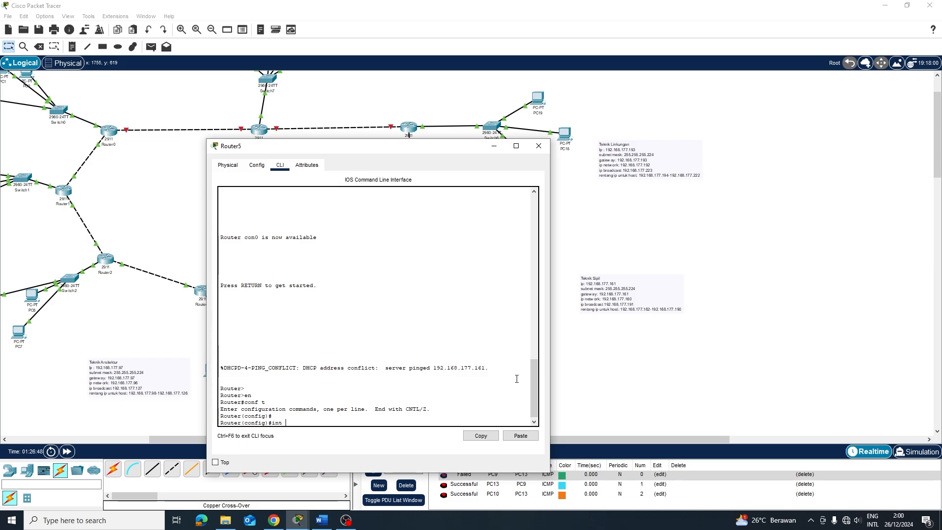
{"action": "type", "text": " g0."}
{"action": "key", "text": "BackSpace"}
{"action": "type", "text": "/1"}
{"action": "key", "text": "Return"}
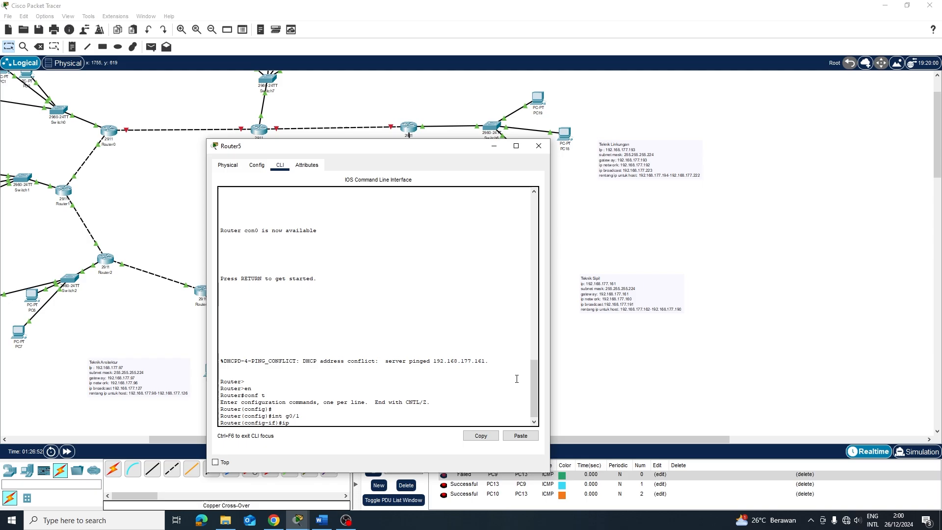
{"action": "type", "text": "ip add 192.1"}
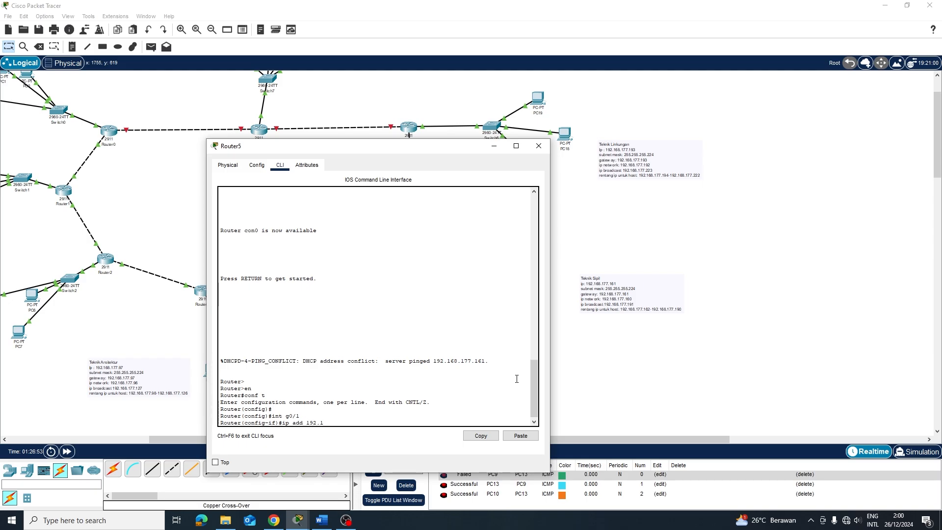
{"action": "type", "text": "68.1"}
{"action": "key", "text": "BackSpace"}
{"action": "key", "text": "BackSpace"}
{"action": "key", "text": "BackSpace"}
{"action": "key", "text": "BackSpace"}
{"action": "key", "text": "BackSpace"}
{"action": "key", "text": "BackSpace"}
{"action": "key", "text": "BackSpace"}
{"action": "type", "text": "4.14.14."}
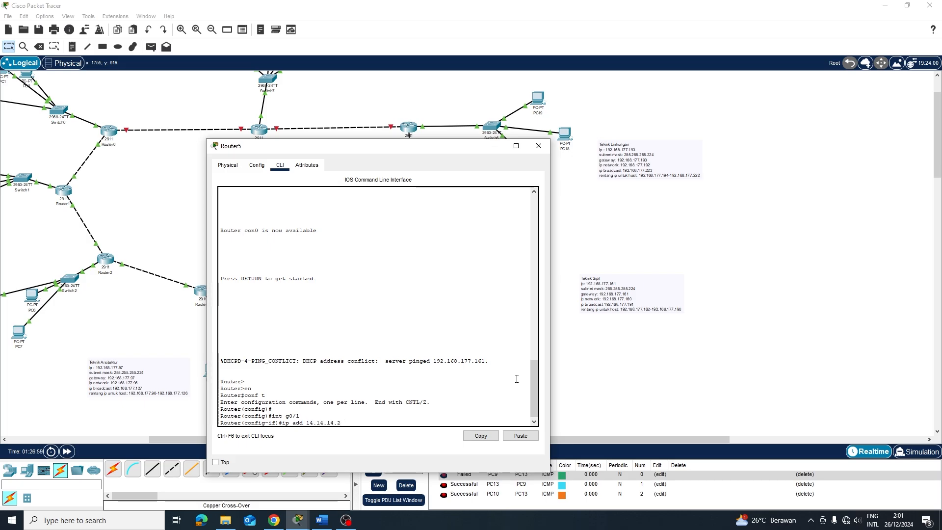
{"action": "type", "text": "2 255.0.0.0"}
{"action": "key", "text": "Return"}
{"action": "type", "text": "no sh"}
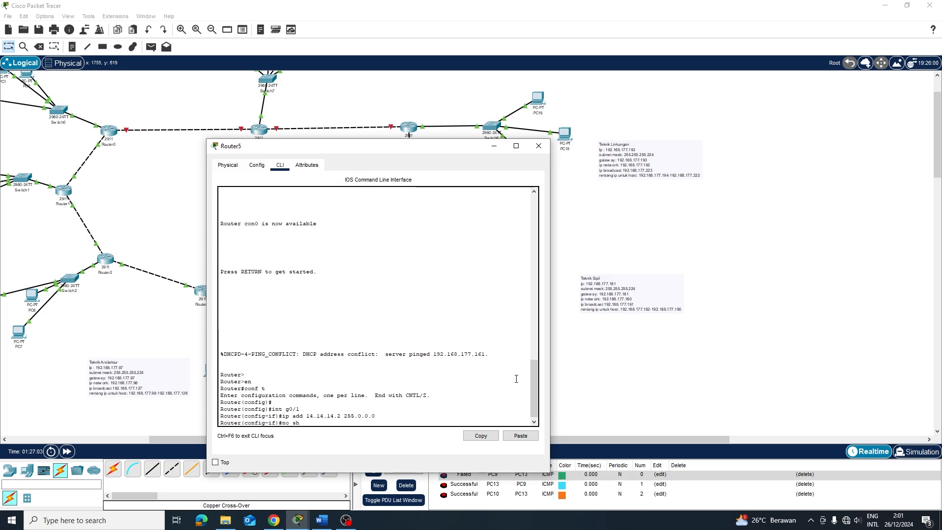
{"action": "key", "text": "Return"}
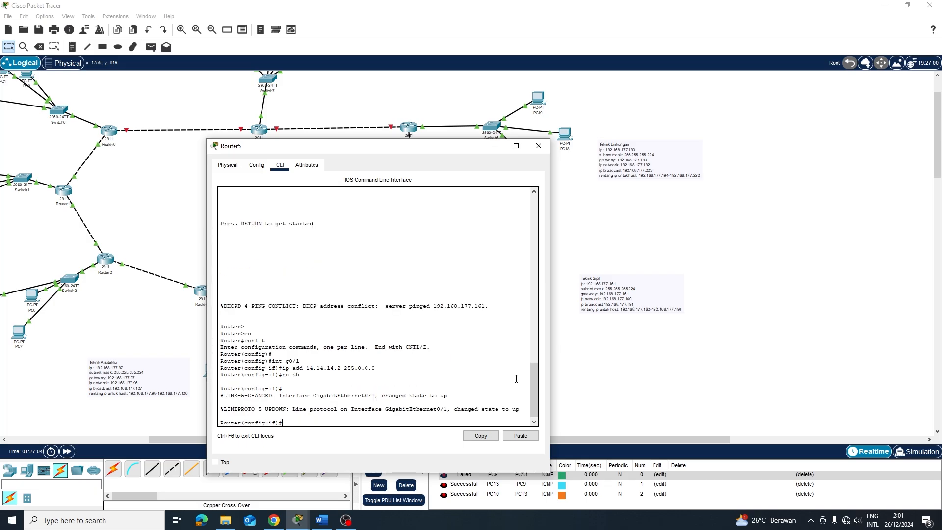
{"action": "type", "text": "e"}
{"action": "key", "text": "Return"}
Select Router5's GigabitEthernet0/2 interface and bring it up with no shutdown
{"action": "key", "text": "Return"}
{"action": "type", "text": "int g0/1"}
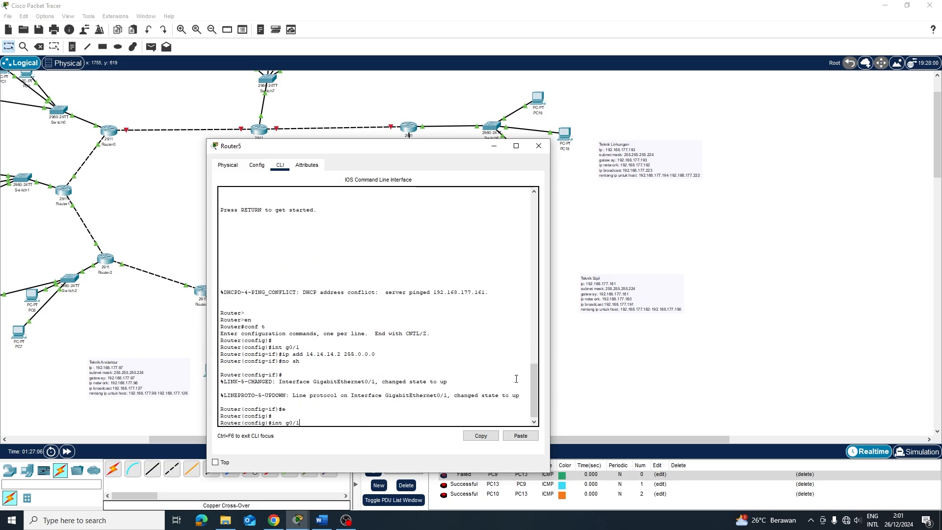
{"action": "key", "text": "BackSpace"}
{"action": "type", "text": "2"}
{"action": "key", "text": "Return"}
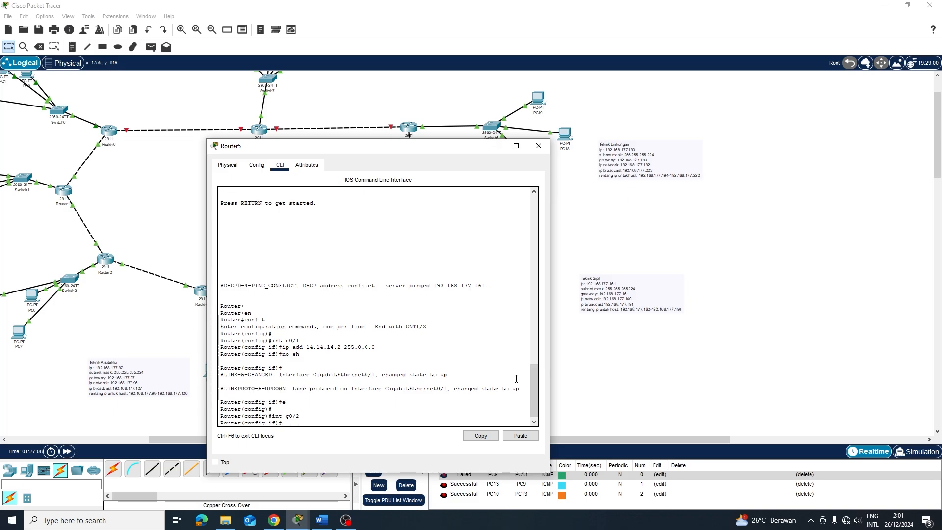
{"action": "type", "text": "no sh"}
{"action": "key", "text": "Return"}
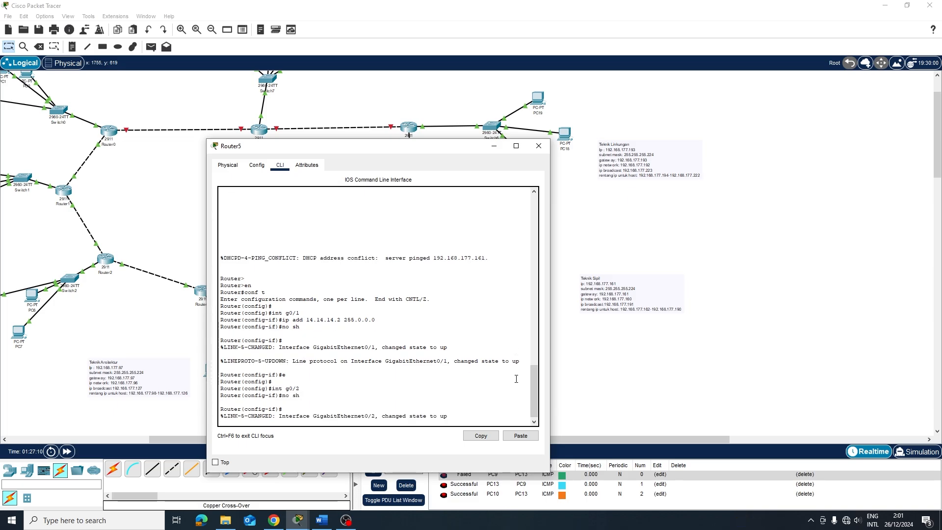
{"action": "key", "text": "Return"}
Assign 15.15.15.1 255.0.0.0 to GigabitEthernet0/2, fixing the rejected typo, and begin a 192.168.177.0 route
{"action": "type", "text": "ipa"}
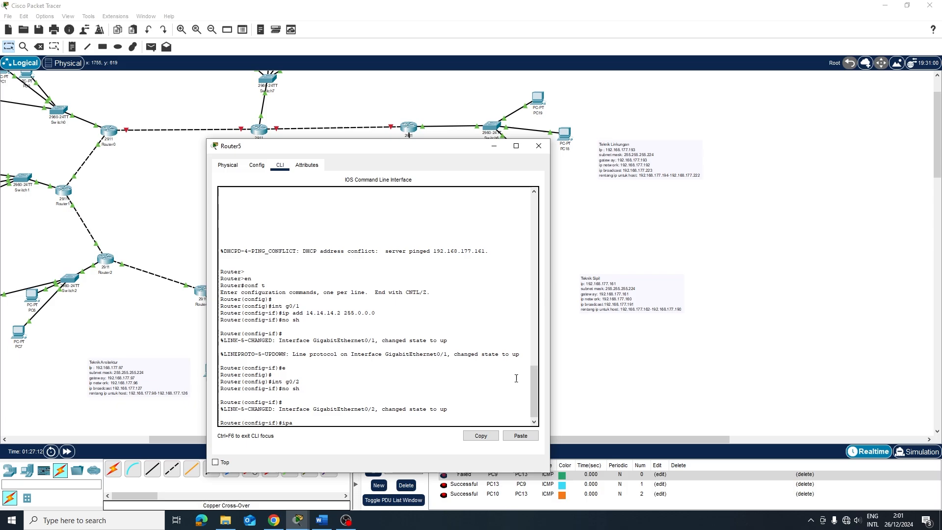
{"action": "key", "text": "BackSpace"}
{"action": "type", "text": " add"}
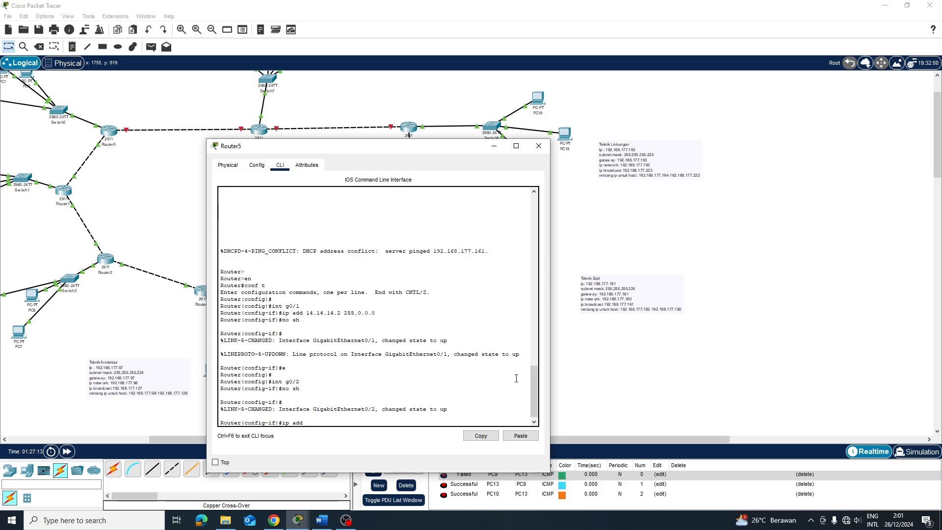
{"action": "type", "text": " 102"}
{"action": "type", "text": "02"}
{"action": "type", "text": "92.1"}
{"action": "type", "text": "68"}
{"action": "type", "text": ".177"}
{"action": "key", "text": "BackSpace"}
{"action": "key", "text": "BackSpace"}
{"action": "key", "text": "BackSpace"}
{"action": "key", "text": "BackSpace"}
{"action": "key", "text": "BackSpace"}
{"action": "key", "text": "BackSpace"}
{"action": "key", "text": "BackSpace"}
{"action": "key", "text": "BackSpace"}
{"action": "key", "text": "BackSpace"}
{"action": "type", "text": "5.1"}
{"action": "key", "text": "BackSpace"}
{"action": "type", "text": "5.15.1"}
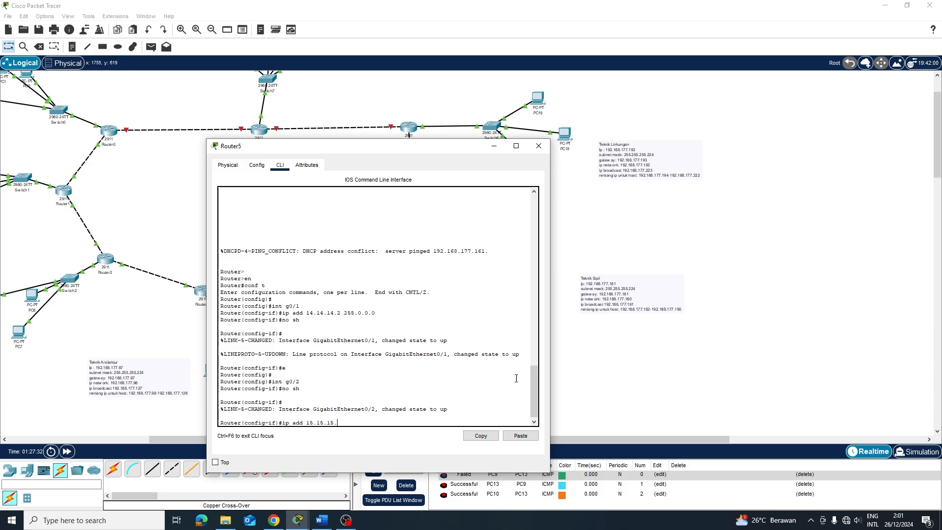
{"action": "type", "text": " 255."}
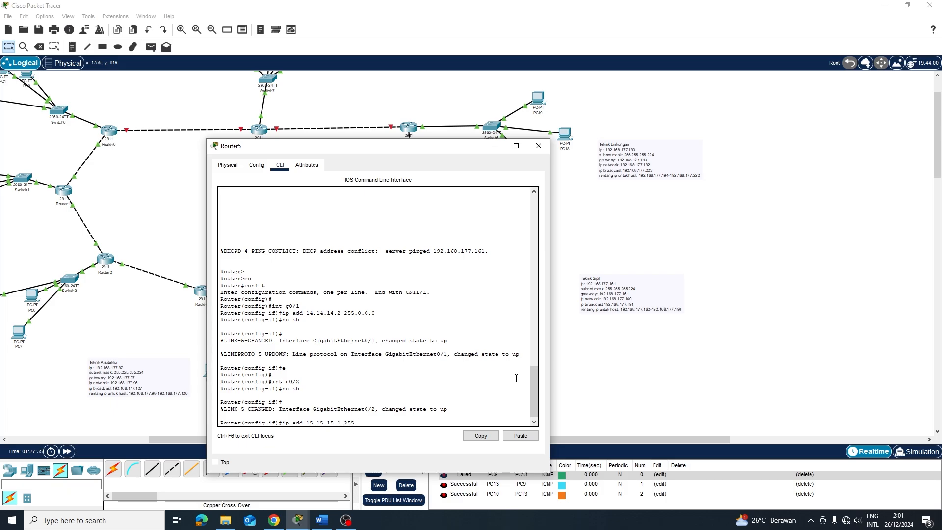
{"action": "type", "text": "0.0.0\\"}
{"action": "key", "text": "Return"}
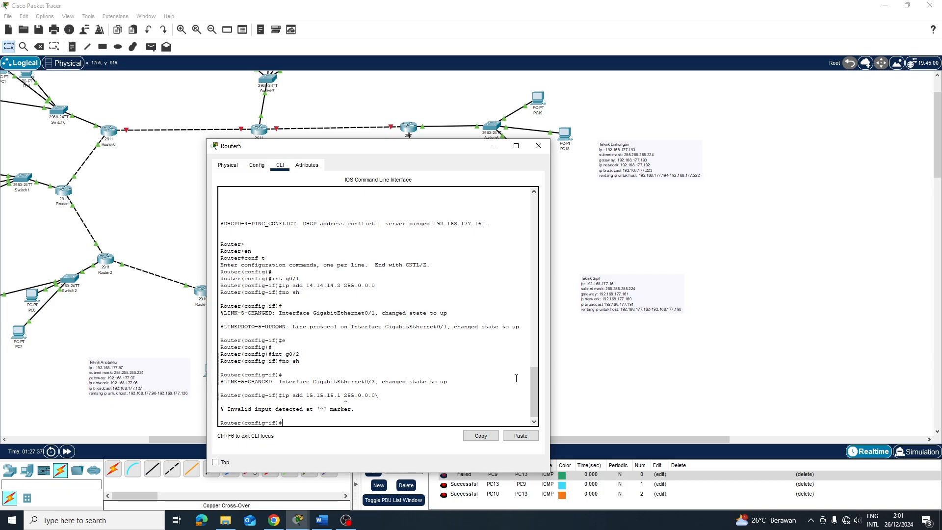
{"action": "key", "text": "Up"}
{"action": "key", "text": "BackSpace"}
{"action": "key", "text": "Return"}
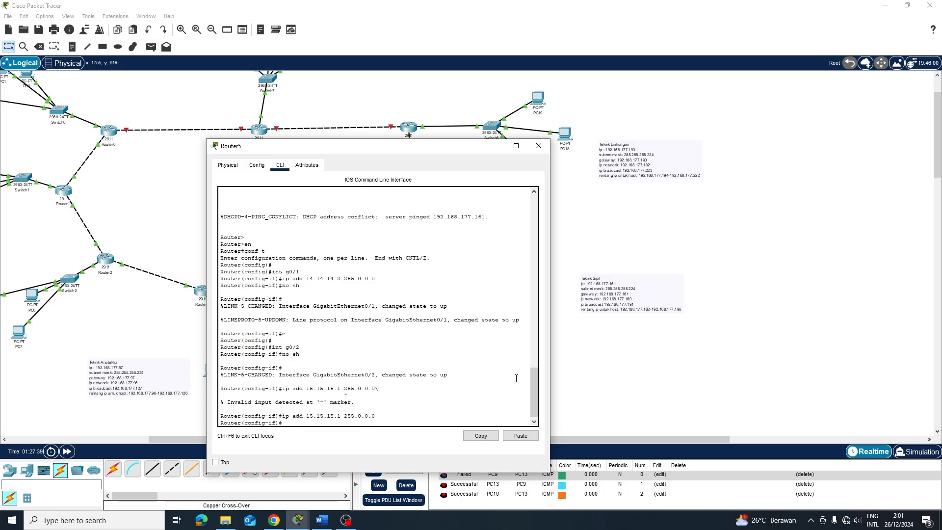
{"action": "key", "text": "Return"}
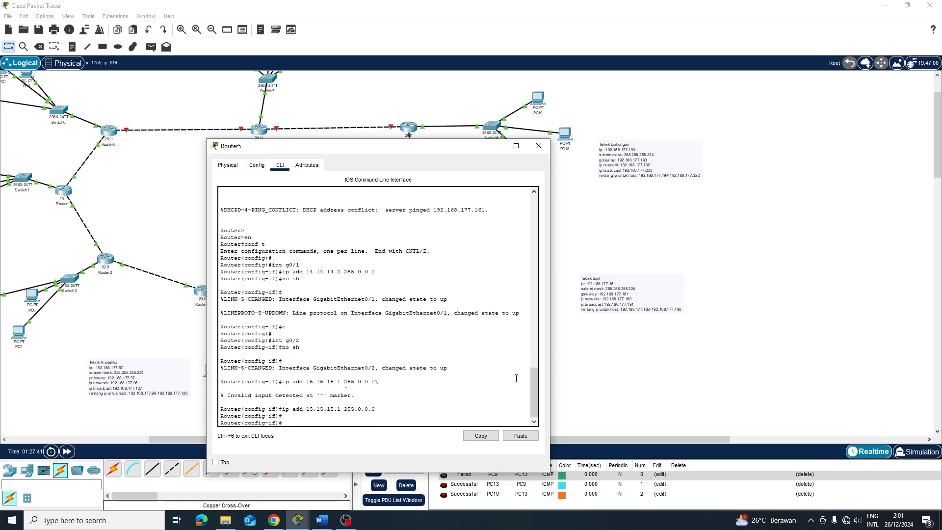
{"action": "type", "text": "ip route 192.168.177.0 255.255.255.0"}
Add a static route to 192.168.177.0 255.255.255.0 via 14.14.14.1 on Router5
{"action": "type", "text": "14.14"}
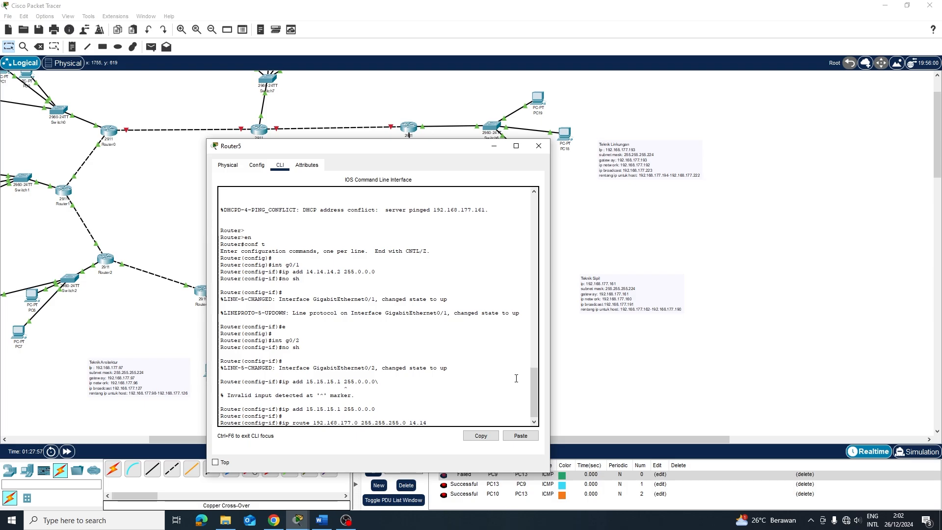
{"action": "type", "text": ".14.1"}
{"action": "key", "text": "Return"}
{"action": "key", "text": "Up"}
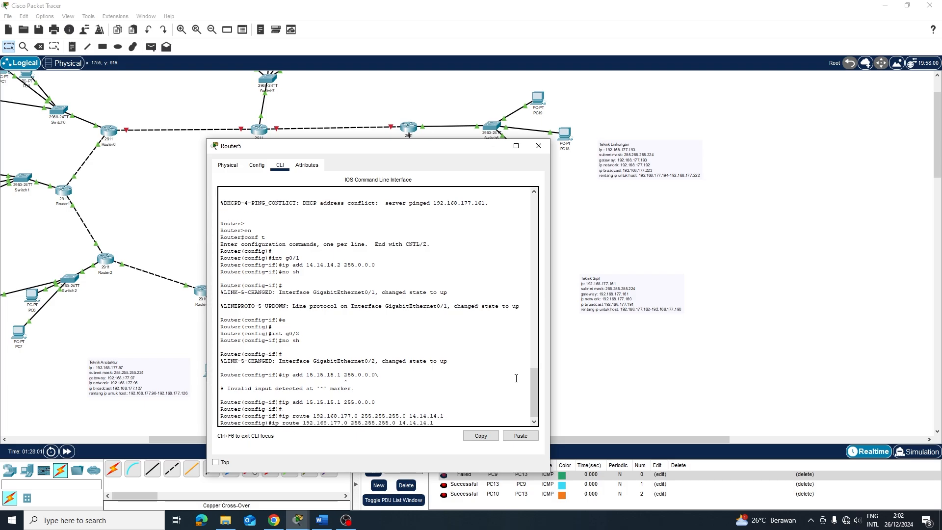
{"action": "key", "text": "Down"}
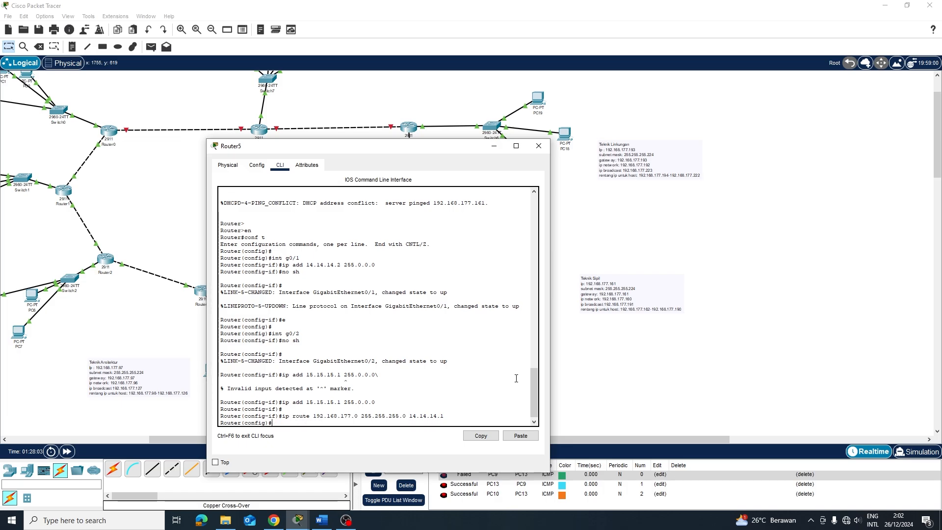
{"action": "type", "text": "e"}
{"action": "key", "text": "BackSpace"}
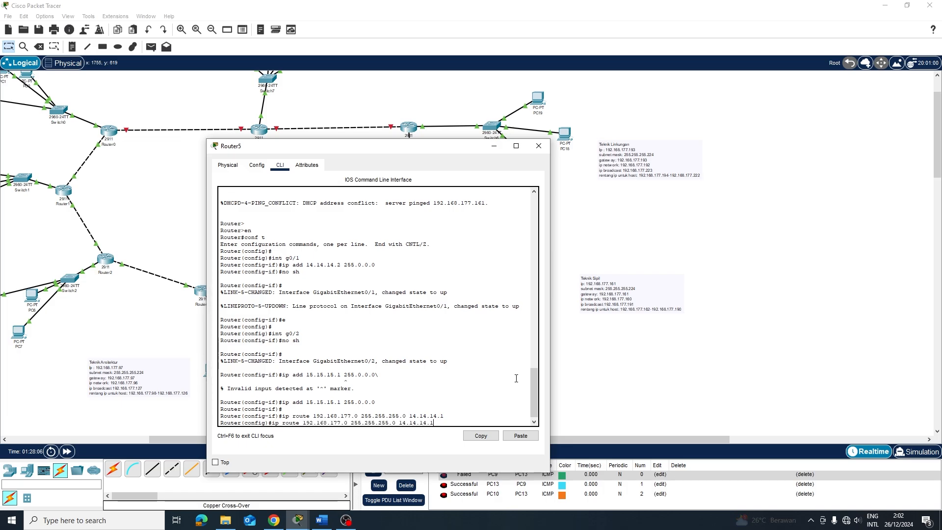
Add a second route to 192.168.177.0 255.255.255.0 via next hop 15.15.15.2
{"action": "key", "text": "Up"}
{"action": "key", "text": "Return"}
{"action": "key", "text": "Up"}
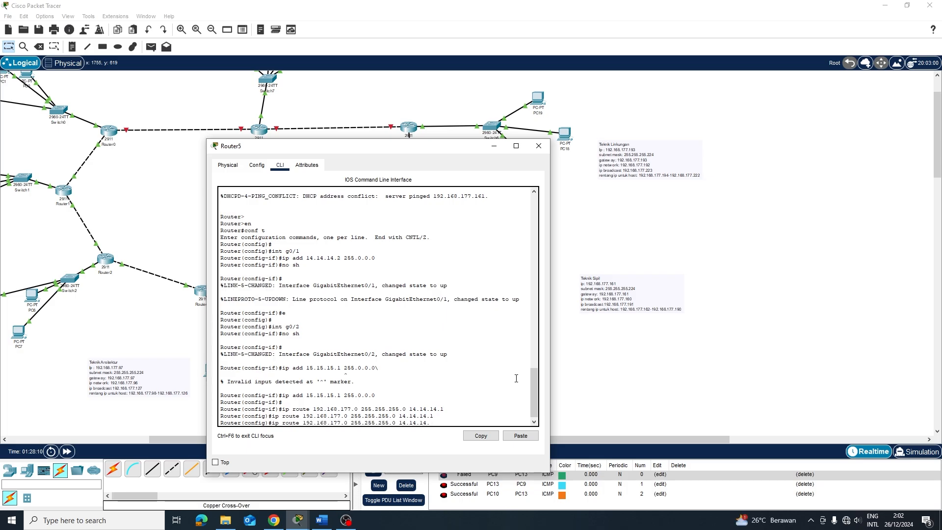
{"action": "key", "text": "BackSpace"}
{"action": "key", "text": "BackSpace"}
{"action": "key", "text": "BackSpace"}
{"action": "key", "text": "BackSpace"}
{"action": "key", "text": "BackSpace"}
{"action": "key", "text": "BackSpace"}
{"action": "key", "text": "BackSpace"}
{"action": "key", "text": "BackSpace"}
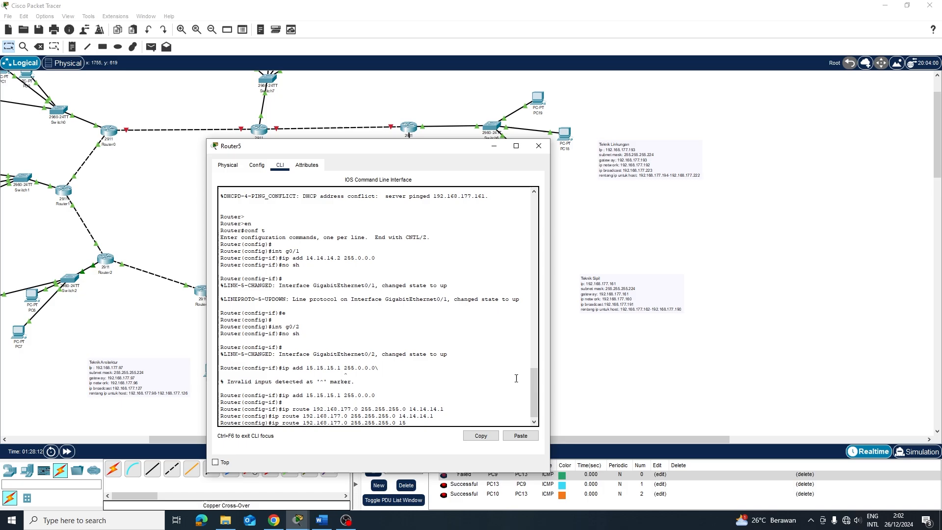
{"action": "type", "text": "5.15.15.2"}
{"action": "key", "text": "Return"}
Confirm Router5's Static routing list shows both 192.168.177.0/24 routes, then enter router rip in the CLI
{"action": "left_click", "coordinate": [255, 166]}
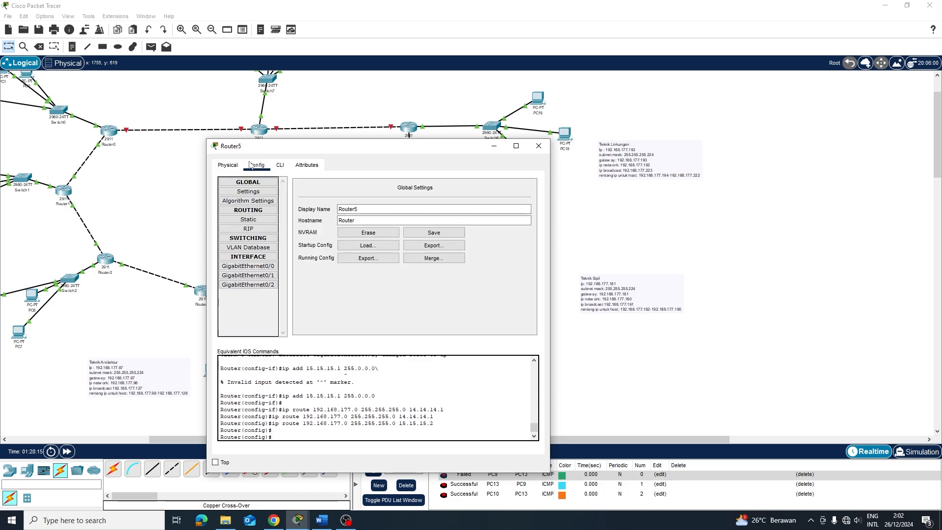
{"action": "left_click", "coordinate": [248, 220]}
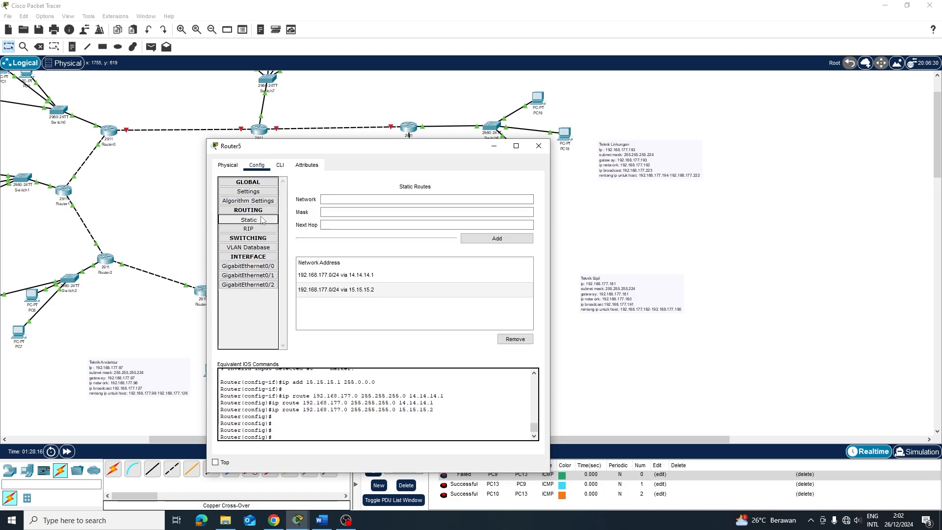
{"action": "left_click", "coordinate": [279, 165]}
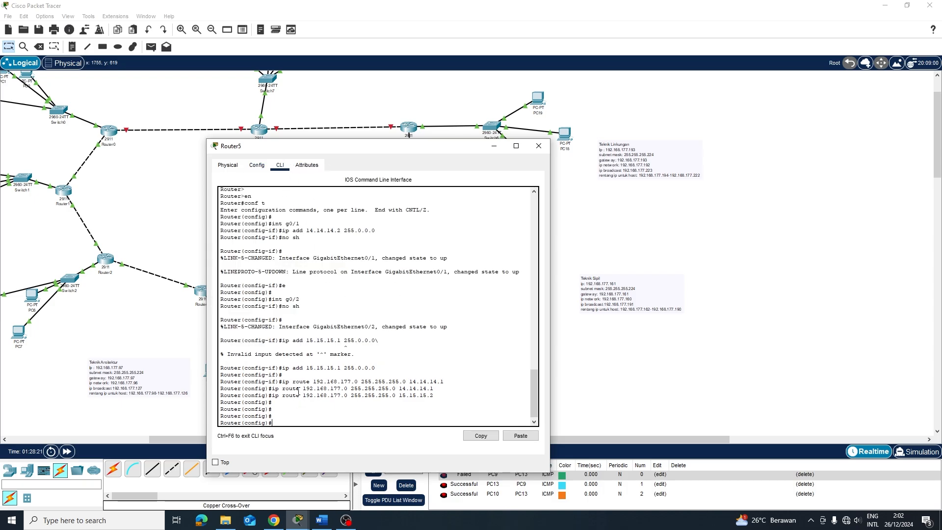
{"action": "type", "text": "router rip"}
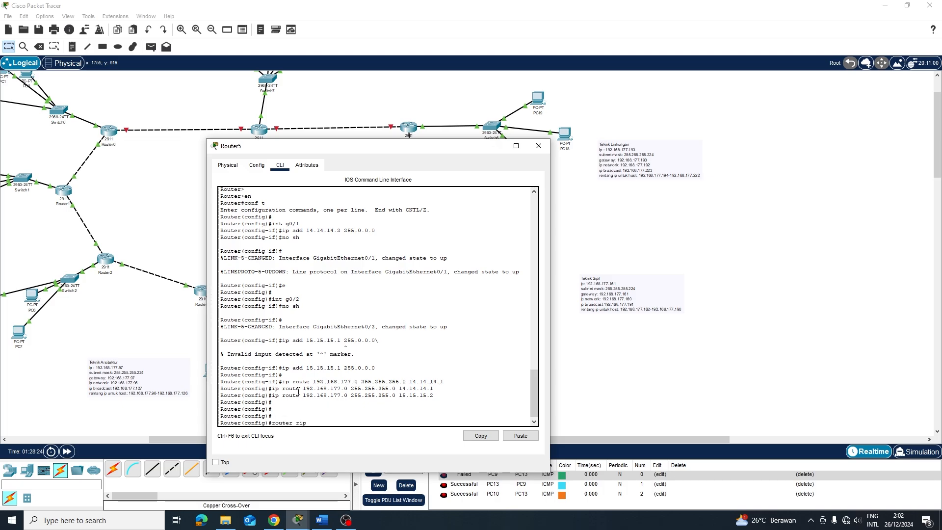
Switch Router5's RIP to version 2 and advertise network 14.0.0.0
{"action": "key", "text": "Return"}
{"action": "type", "text": "vers"}
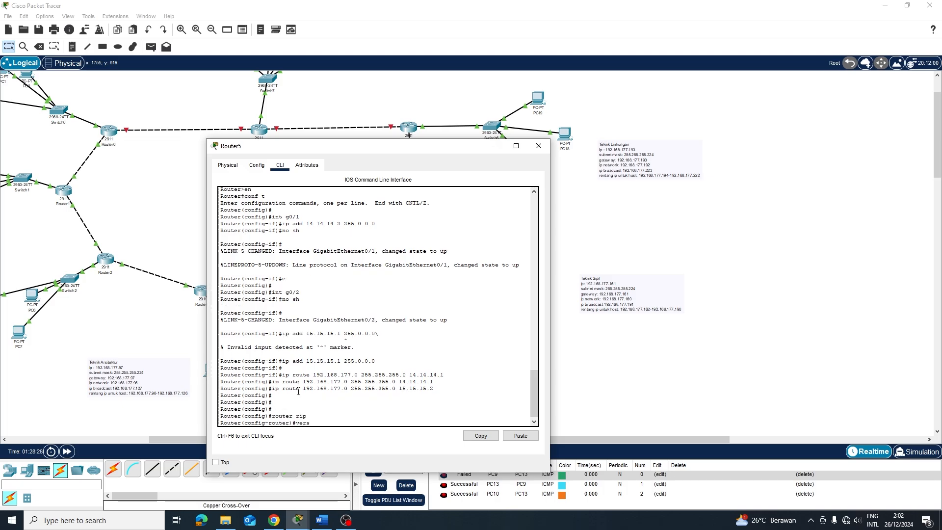
{"action": "type", "text": "ion 2"}
{"action": "key", "text": "Return"}
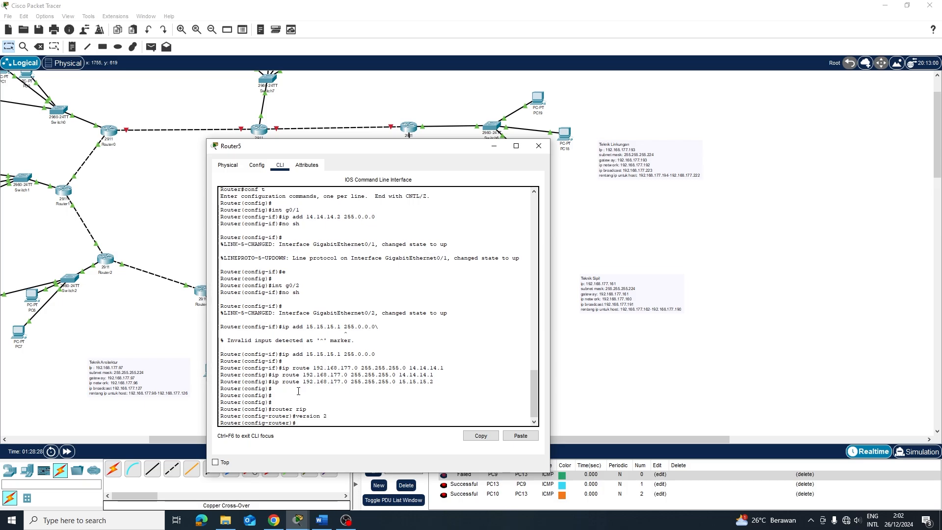
{"action": "type", "text": "netw"}
{"action": "type", "text": "ork 18"}
{"action": "type", "text": "2."}
{"action": "type", "text": "168.177"}
{"action": "key", "text": "BackSpace"}
{"action": "key", "text": "BackSpace"}
{"action": "key", "text": "BackSpace"}
{"action": "key", "text": "BackSpace"}
{"action": "key", "text": "BackSpace"}
{"action": "key", "text": "BackSpace"}
{"action": "key", "text": "BackSpace"}
{"action": "key", "text": "BackSpace"}
{"action": "key", "text": "BackSpace"}
{"action": "key", "text": "BackSpace"}
{"action": "type", "text": "14.0.0.0"}
{"action": "key", "text": "Return"}
Also advertise network 15.0.0.0 in RIP and close Router5's window
{"action": "key", "text": "Up"}
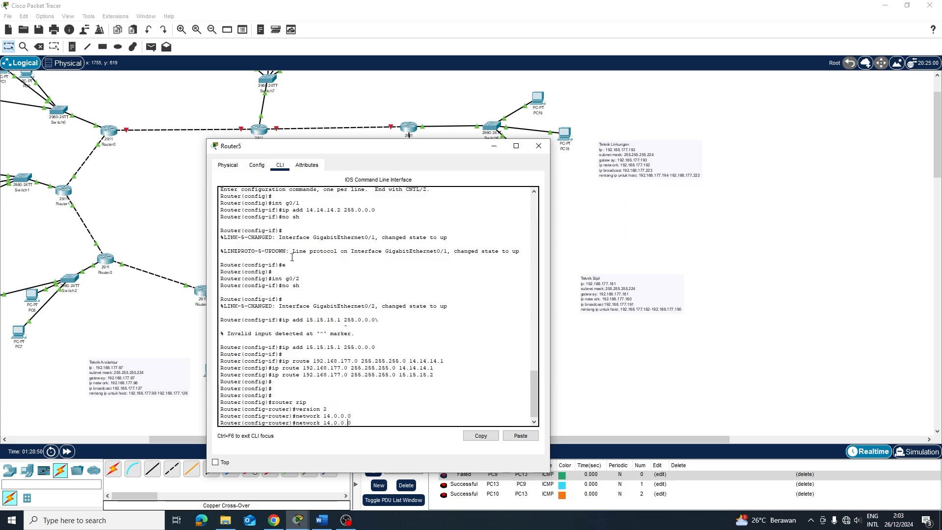
{"action": "key", "text": "BackSpace"}
{"action": "key", "text": "BackSpace"}
{"action": "key", "text": "BackSpace"}
{"action": "key", "text": "BackSpace"}
{"action": "key", "text": "BackSpace"}
{"action": "key", "text": "BackSpace"}
{"action": "key", "text": "BackSpace"}
{"action": "key", "text": "BackSpace"}
{"action": "type", "text": "15.0.0.0"}
{"action": "key", "text": "Return"}
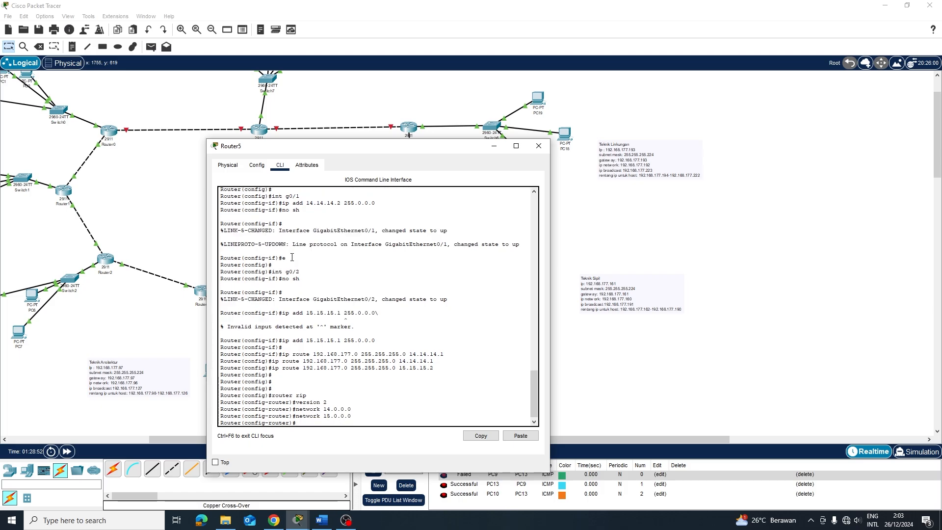
{"action": "left_click", "coordinate": [538, 146]}
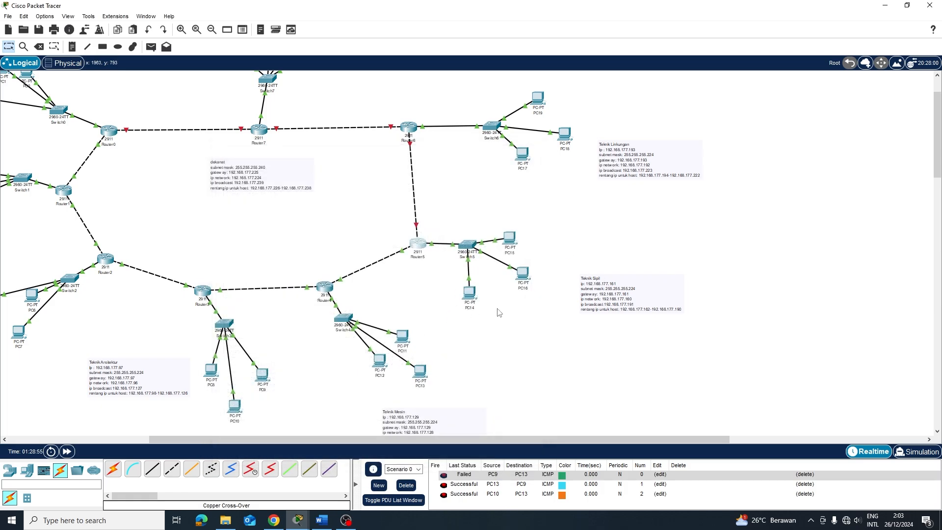
Ping between PC14 and PC11 in both directions, then clear the results
{"action": "key", "text": "p"}
{"action": "left_click", "coordinate": [470, 293]}
{"action": "left_click", "coordinate": [402, 337]}
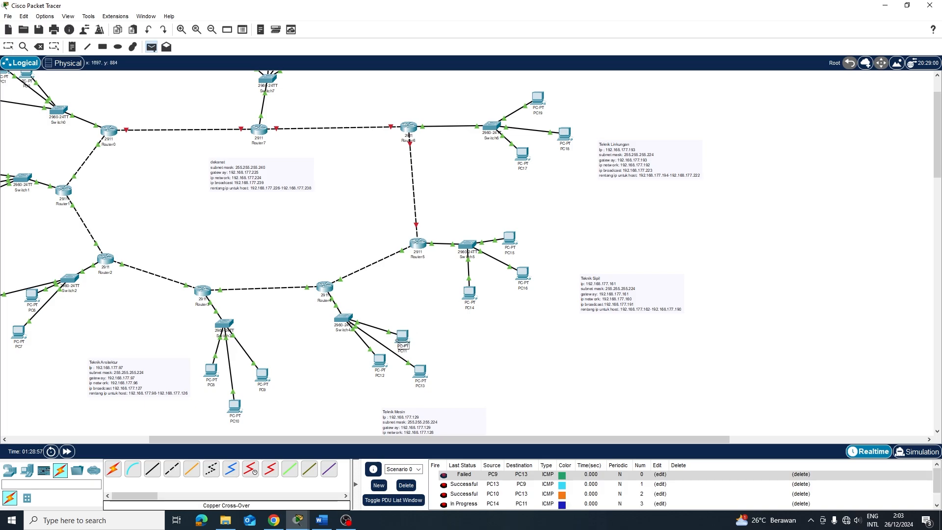
{"action": "left_click", "coordinate": [402, 337]}
{"action": "left_click", "coordinate": [468, 298]}
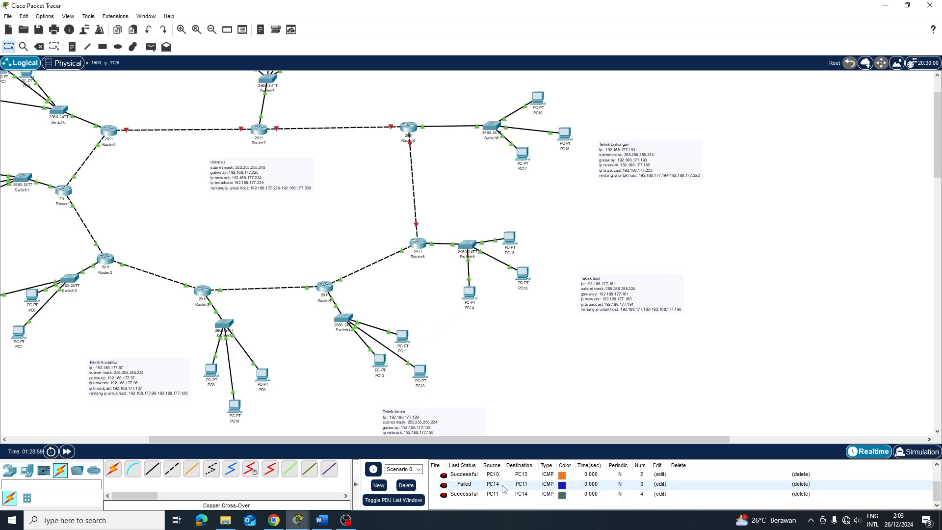
{"action": "left_click", "coordinate": [407, 486]}
Send simple PDU pings between PC14 and PC13 and from PC12 to PC14, then clear the list
{"action": "key", "text": "p"}
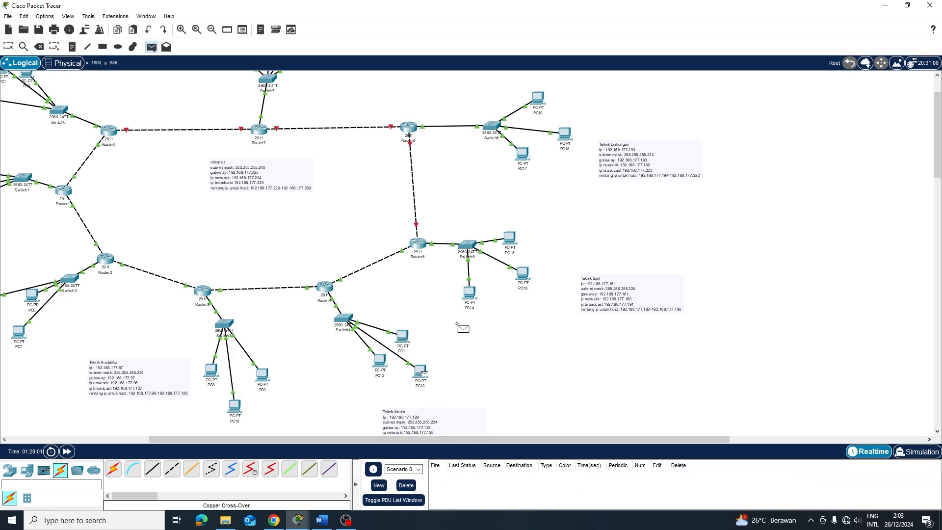
{"action": "left_click", "coordinate": [470, 293]}
{"action": "key", "text": "p"}
{"action": "left_click", "coordinate": [470, 293]}
{"action": "left_click", "coordinate": [427, 372]}
{"action": "key", "text": "p"}
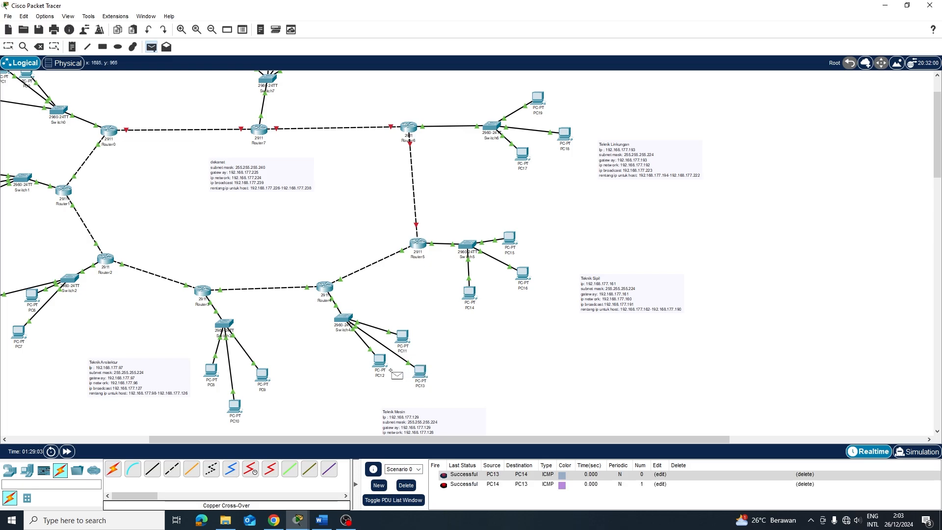
{"action": "left_click", "coordinate": [380, 362]}
{"action": "left_click", "coordinate": [470, 293]}
{"action": "key", "text": "p"}
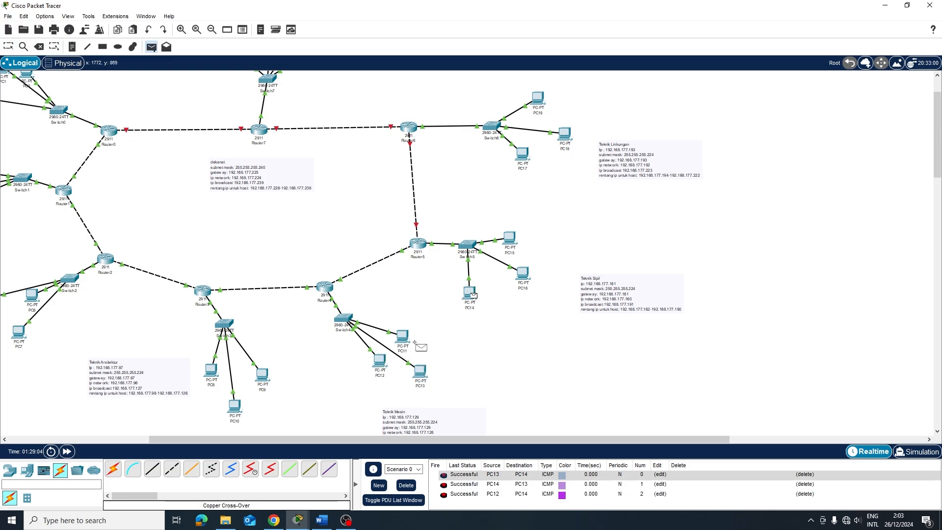
{"action": "key", "text": "Escape"}
{"action": "left_click", "coordinate": [407, 485]}
Drag Router6, Router7 and Router5 into tidier positions, with Router6 above Router5
{"action": "scroll", "coordinate": [492, 261], "scroll_direction": "up", "scroll_amount": 3}
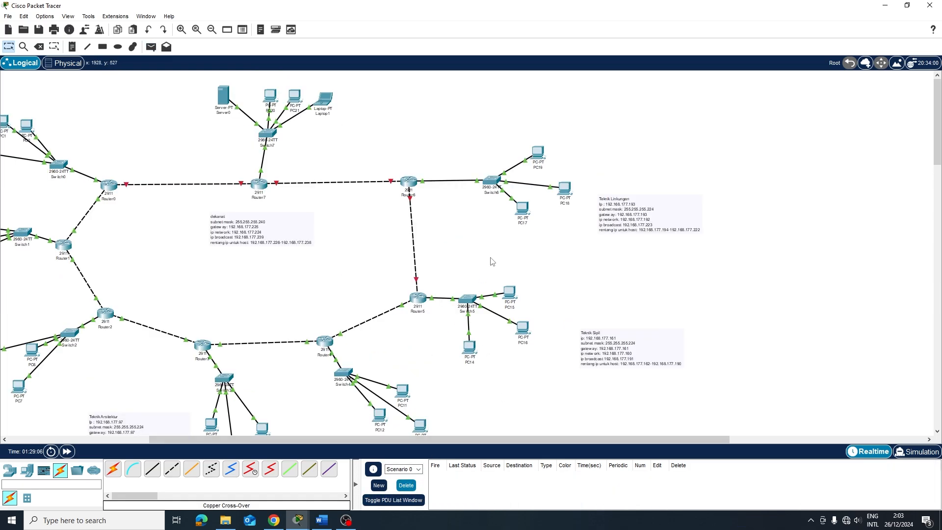
{"action": "left_click_drag", "start_coordinate": [410, 184], "coordinate": [444, 190]}
{"action": "left_click_drag", "start_coordinate": [259, 185], "coordinate": [263, 163]}
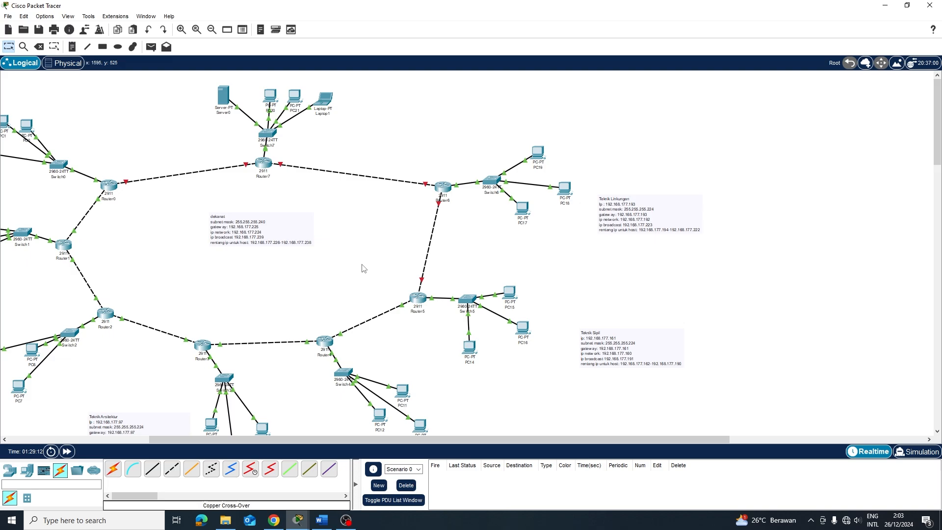
{"action": "left_click_drag", "start_coordinate": [442, 194], "coordinate": [410, 192]}
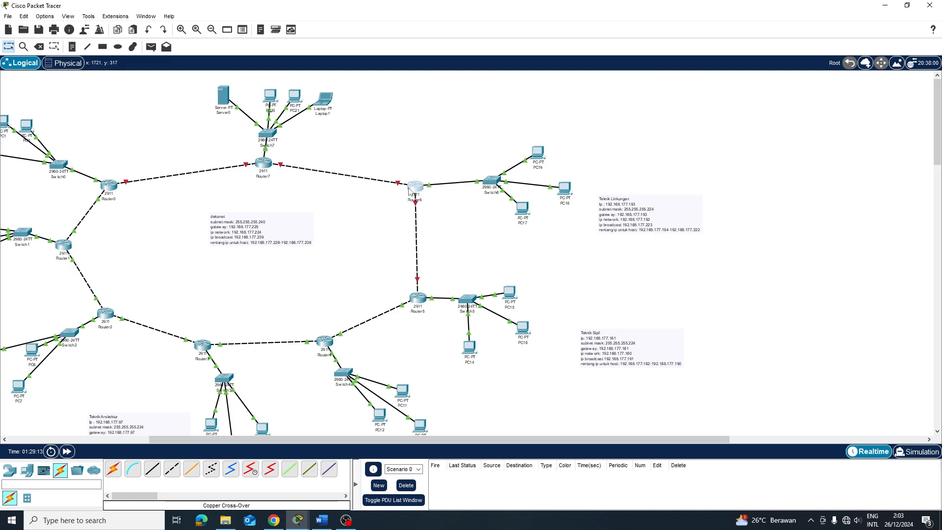
{"action": "mouse_move", "coordinate": [425, 301]}
{"action": "left_mouse_down"}
{"action": "mouse_move", "coordinate": [442, 281]}
{"action": "mouse_move", "coordinate": [408, 299]}
{"action": "mouse_move", "coordinate": [416, 297]}
{"action": "left_mouse_up"}
{"action": "mouse_move", "coordinate": [413, 188]}
{"action": "left_mouse_down"}
{"action": "mouse_move", "coordinate": [391, 196]}
{"action": "mouse_move", "coordinate": [407, 191]}
{"action": "left_mouse_up"}
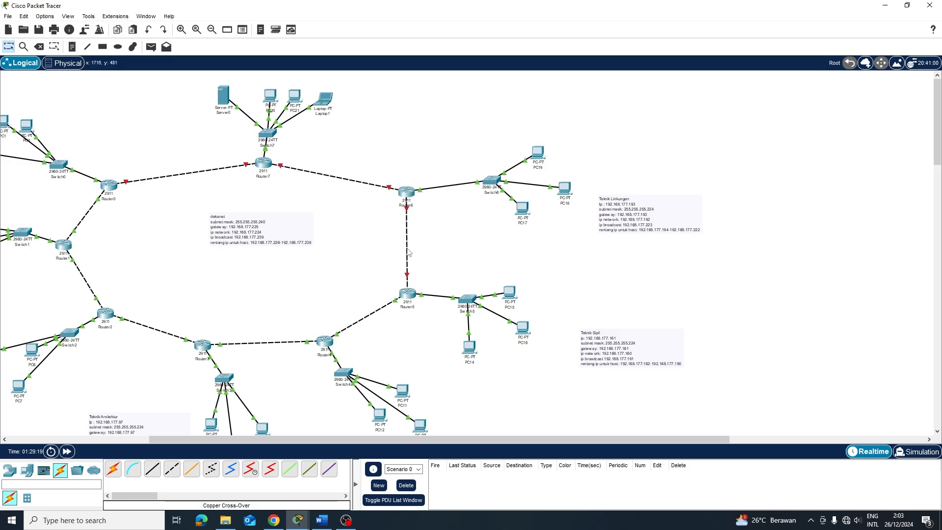
On Router6, enter global configuration and bring GigabitEthernet0/1 up with no shutdown
{"action": "left_click", "coordinate": [411, 195]}
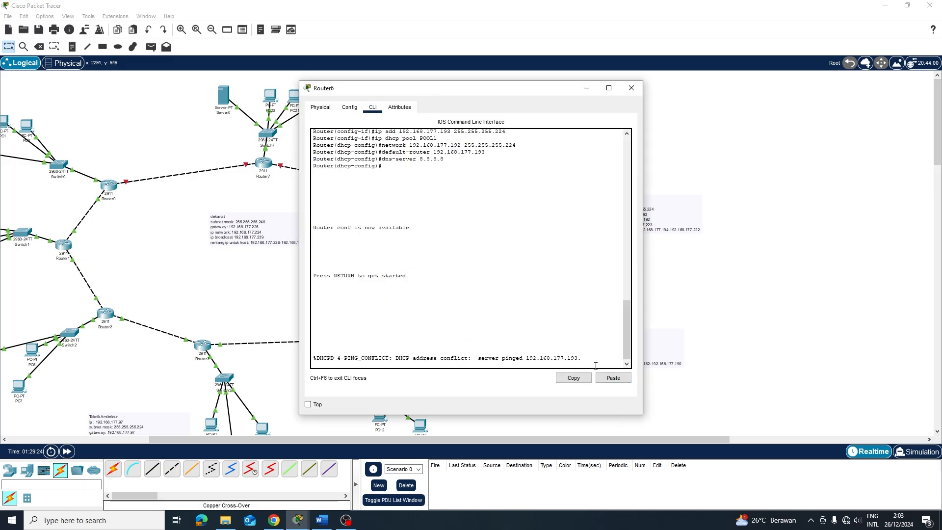
{"action": "key", "text": "Return"}
{"action": "key", "text": "Return"}
{"action": "type", "text": "en"}
{"action": "key", "text": "Return"}
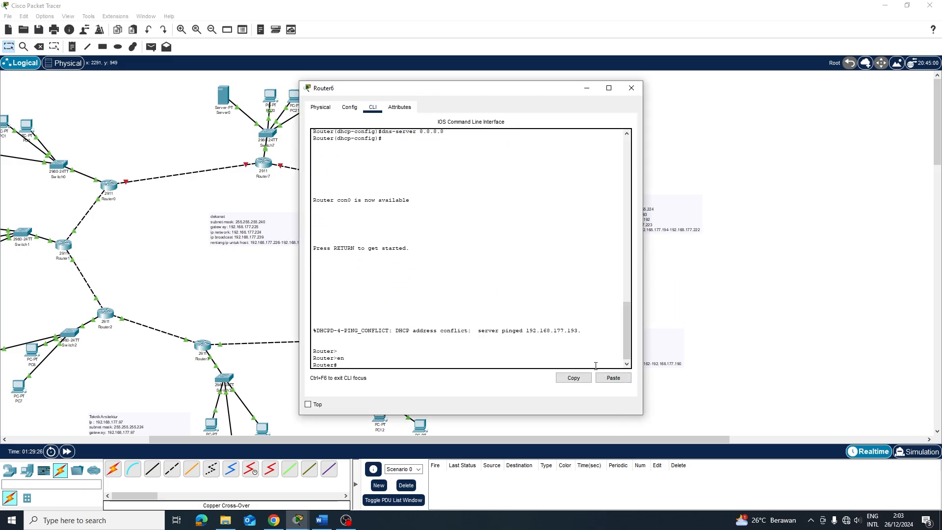
{"action": "type", "text": "conf t"}
{"action": "key", "text": "Return"}
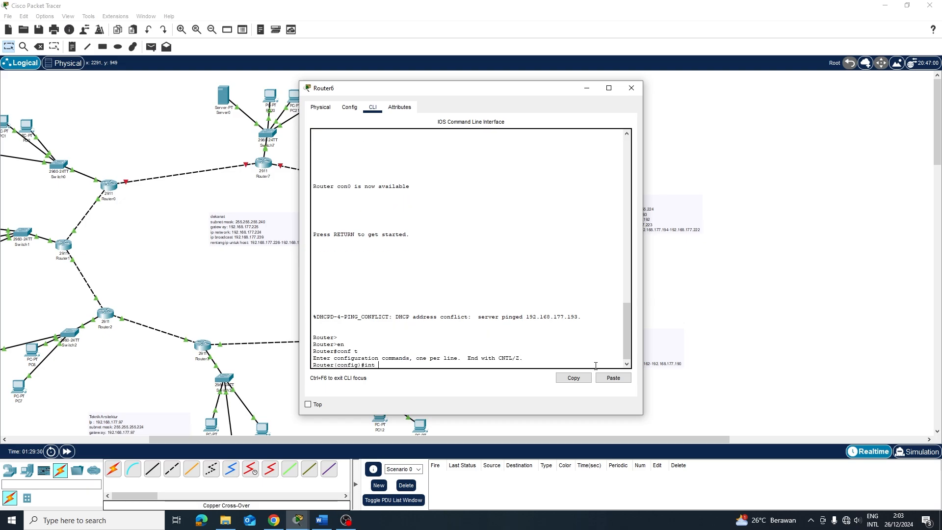
{"action": "type", "text": "int g0/1"}
{"action": "key", "text": "Return"}
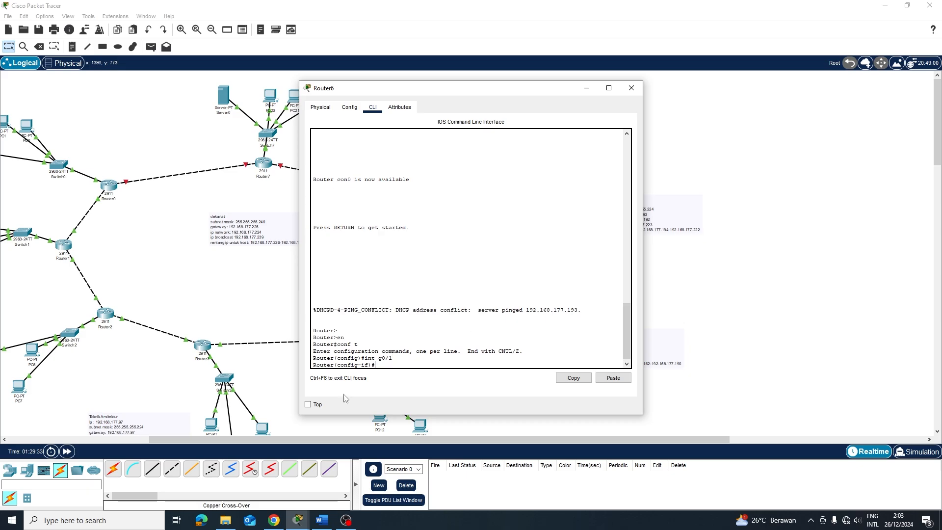
{"action": "left_click_drag", "start_coordinate": [486, 97], "coordinate": [516, 99]}
{"action": "type", "text": "no"}
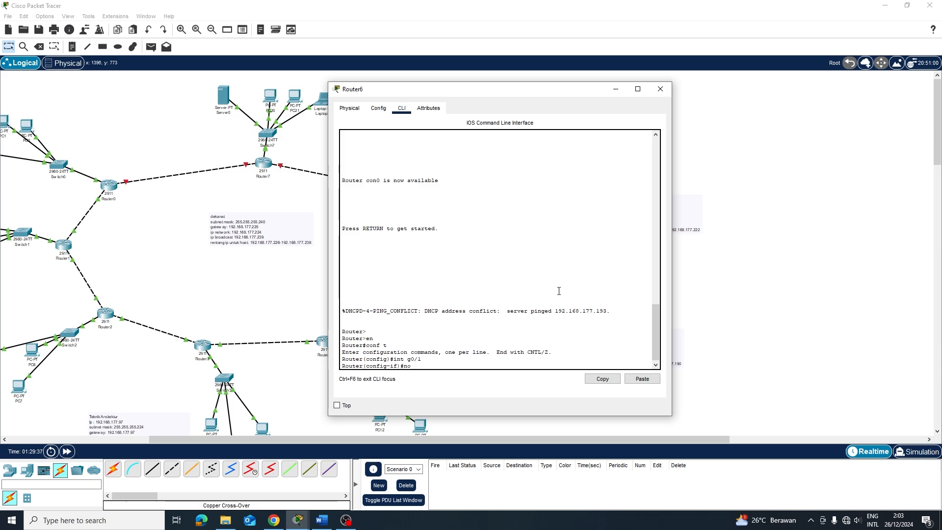
{"action": "type", "text": " sh"}
{"action": "key", "text": "Return"}
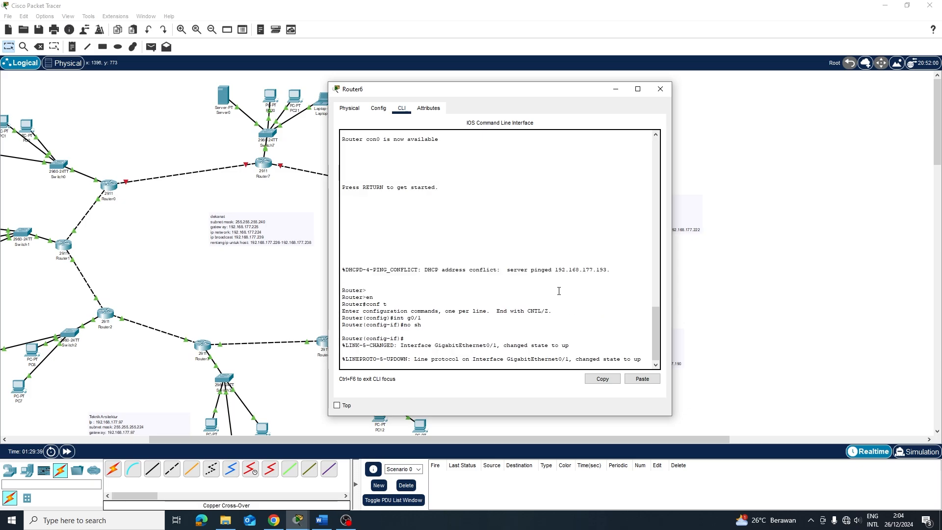
Check Router5's addresses, then start typing address 15.15.15.2 255.0.0.0 for Router6's g0/1
{"action": "key", "text": "BackSpace"}
{"action": "key", "text": "BackSpace"}
{"action": "key", "text": "BackSpace"}
{"action": "key", "text": "BackSpace"}
{"action": "key", "text": "BackSpace"}
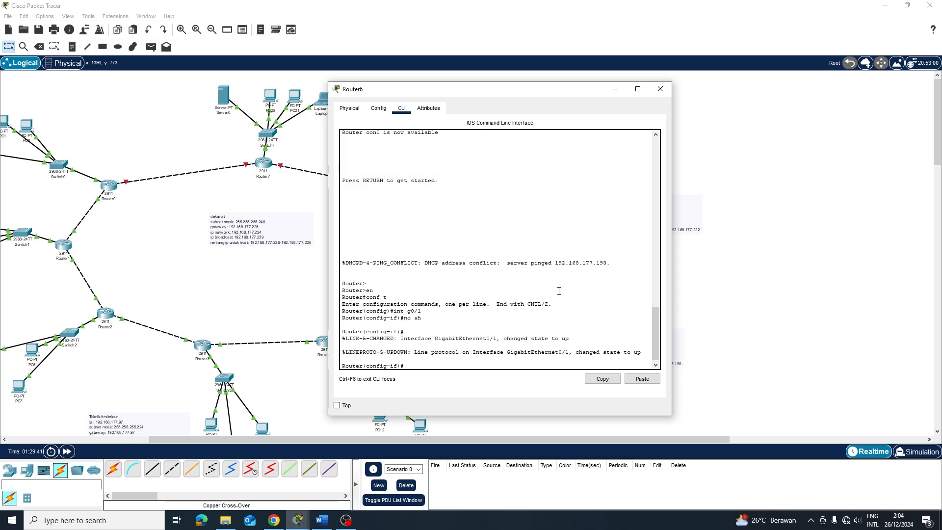
{"action": "type", "text": "ip add 1"}
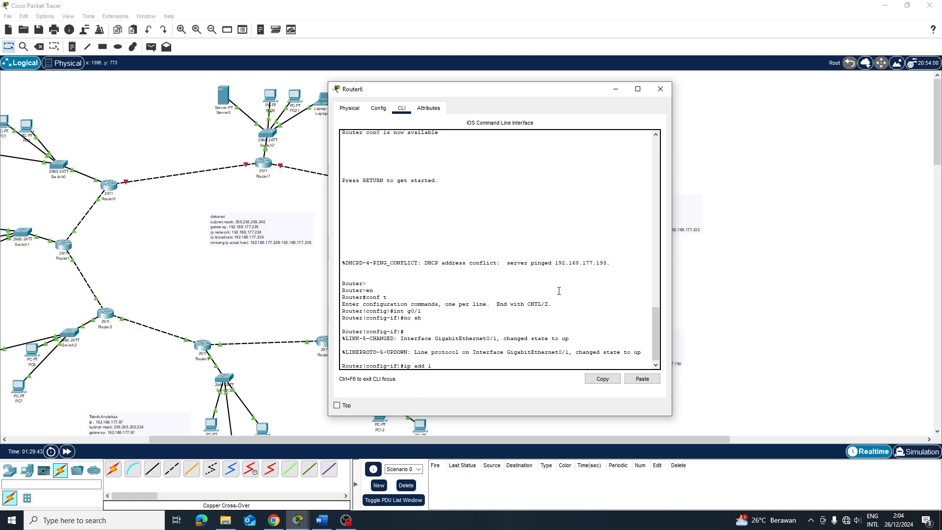
{"action": "left_click", "coordinate": [885, 299]}
{"action": "left_click", "coordinate": [410, 294]}
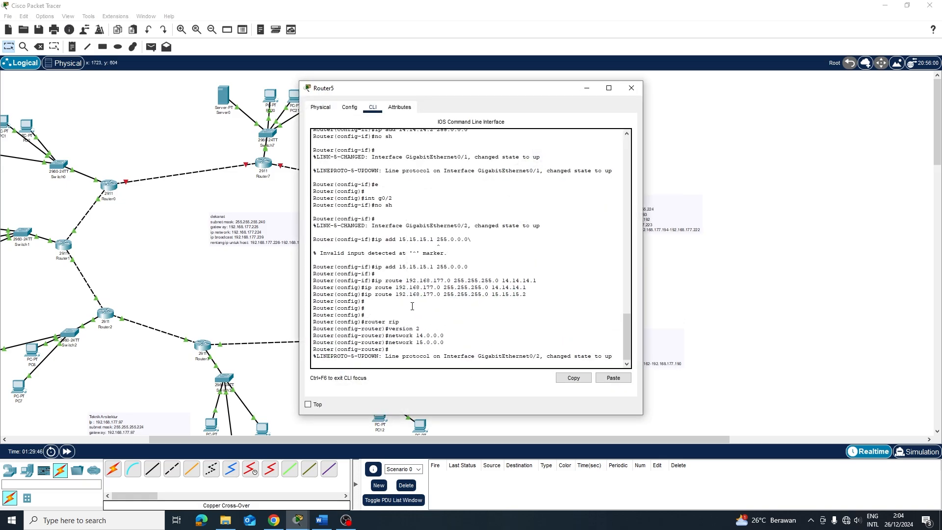
{"action": "left_click", "coordinate": [829, 226]}
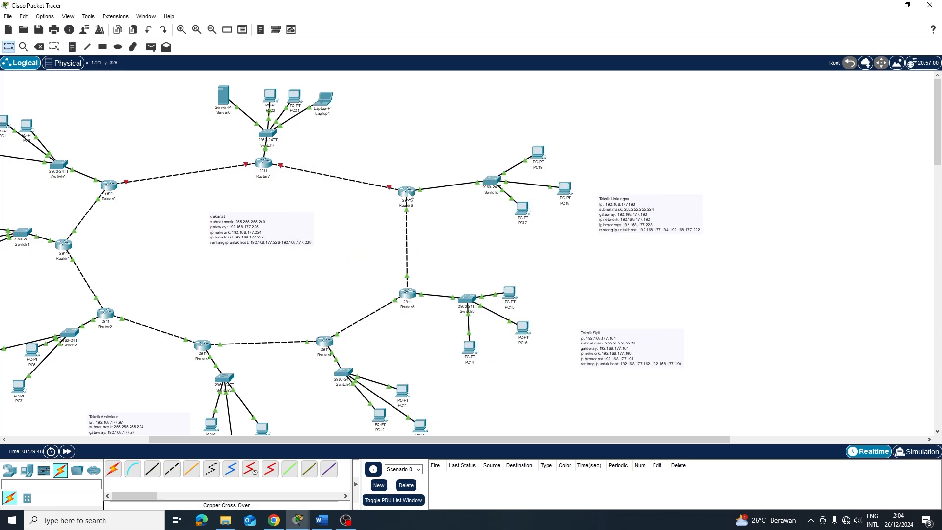
{"action": "left_click", "coordinate": [410, 194]}
{"action": "type", "text": "5.1"}
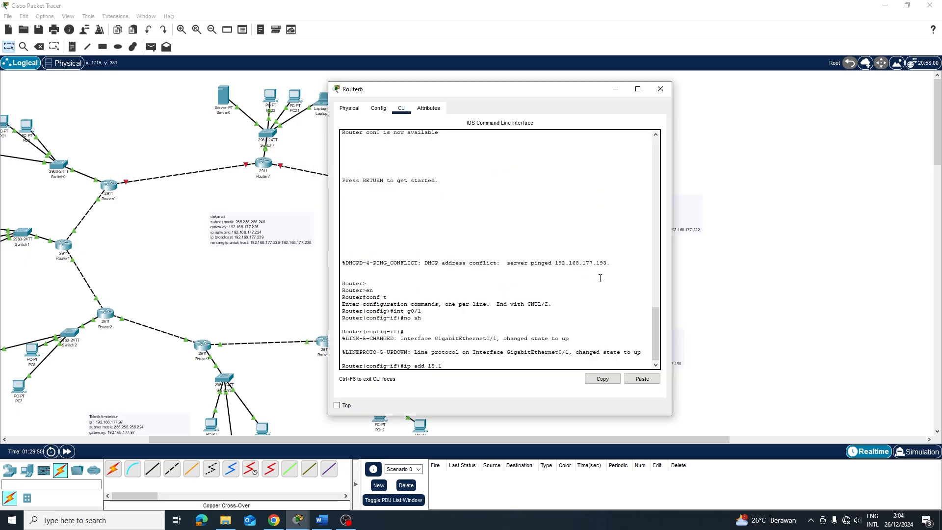
{"action": "type", "text": "5.15.2 255.255"}
{"action": "key", "text": "BackSpace"}
{"action": "key", "text": "BackSpace"}
{"action": "key", "text": "BackSpace"}
Apply 15.15.15.2 255.0.0.0 to g0/1, then select GigabitEthernet0/2 and bring it up
{"action": "key", "text": "Return"}
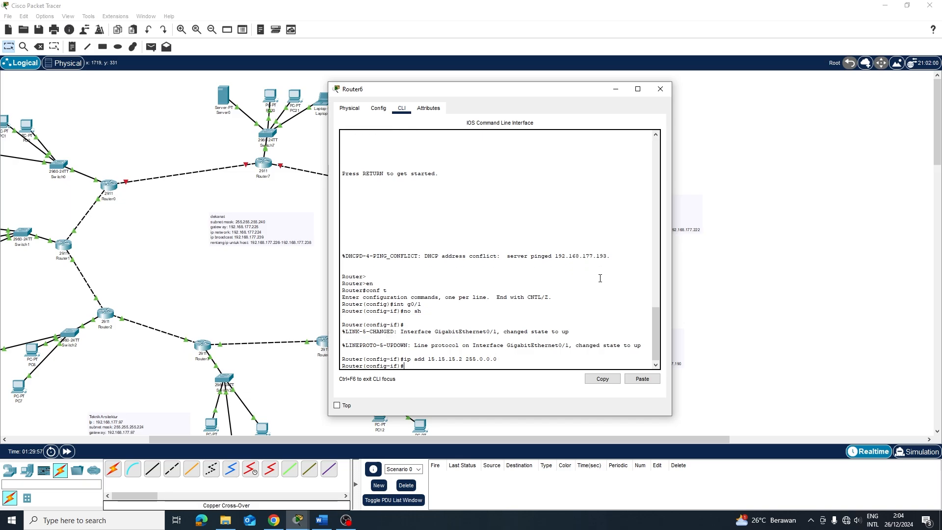
{"action": "type", "text": "e"}
{"action": "key", "text": "Return"}
{"action": "key", "text": "Return"}
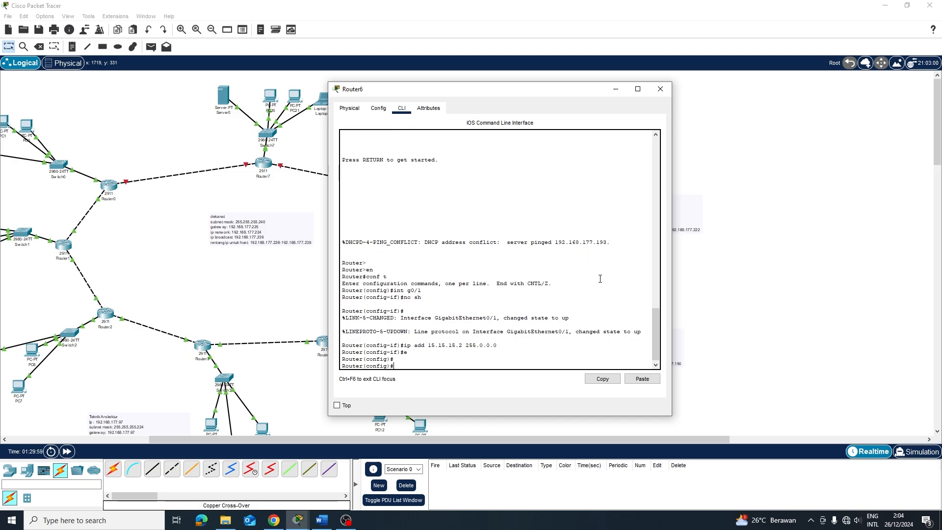
{"action": "type", "text": "no sh"}
{"action": "key", "text": "BackSpace"}
{"action": "key", "text": "BackSpace"}
{"action": "key", "text": "BackSpace"}
{"action": "key", "text": "BackSpace"}
{"action": "key", "text": "BackSpace"}
{"action": "type", "text": "int g0/2"}
{"action": "key", "text": "Return"}
{"action": "type", "text": "e"}
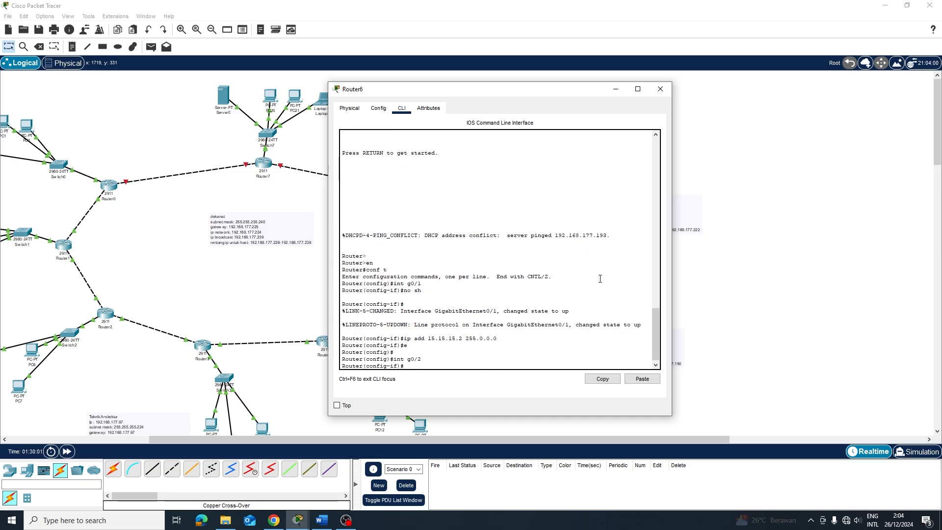
{"action": "key", "text": "Up"}
{"action": "key", "text": "Up"}
{"action": "key", "text": "Up"}
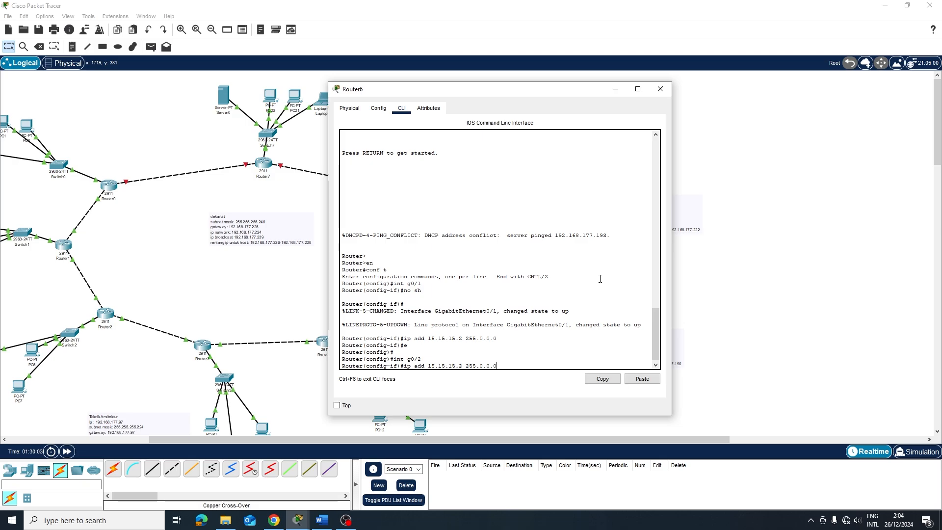
{"action": "key", "text": "Up"}
{"action": "key", "text": "Return"}
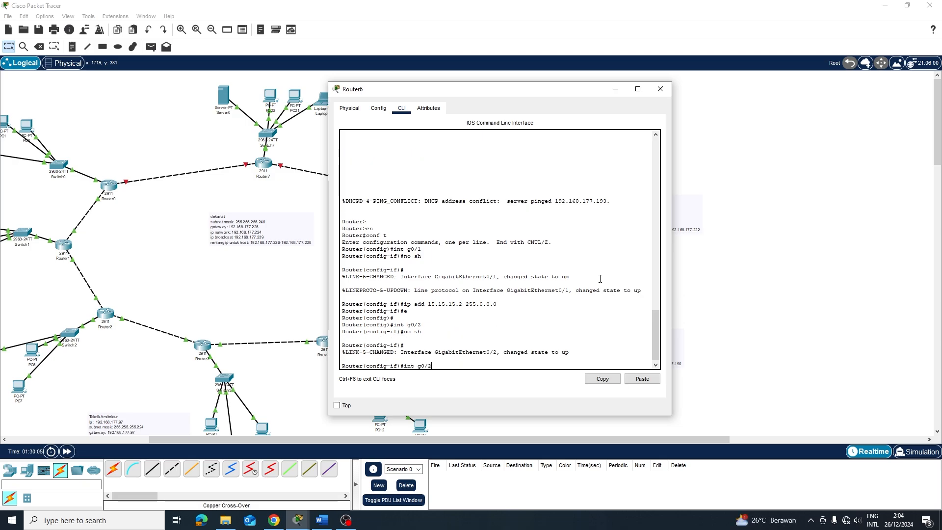
Address GigabitEthernet0/2 as 16.16.16.1 255.0.0.0 and begin a route to 192.168
{"action": "type", "text": "e"}
{"action": "key", "text": "Up"}
{"action": "key", "text": "Up"}
{"action": "key", "text": "Up"}
{"action": "key", "text": "Up"}
{"action": "key", "text": "Left"}
{"action": "key", "text": "Left"}
{"action": "key", "text": "Left"}
{"action": "key", "text": "Left"}
{"action": "key", "text": "Left"}
{"action": "key", "text": "Left"}
{"action": "key", "text": "Left"}
{"action": "key", "text": "Left"}
{"action": "key", "text": "Left"}
{"action": "key", "text": "BackSpace"}
{"action": "key", "text": "BackSpace"}
{"action": "key", "text": "BackSpace"}
{"action": "key", "text": "BackSpace"}
{"action": "key", "text": "BackSpace"}
{"action": "key", "text": "BackSpace"}
{"action": "key", "text": "BackSpace"}
{"action": "key", "text": "BackSpace"}
{"action": "key", "text": "BackSpace"}
{"action": "type", "text": "6"}
{"action": "type", "text": ".16.16.1"}
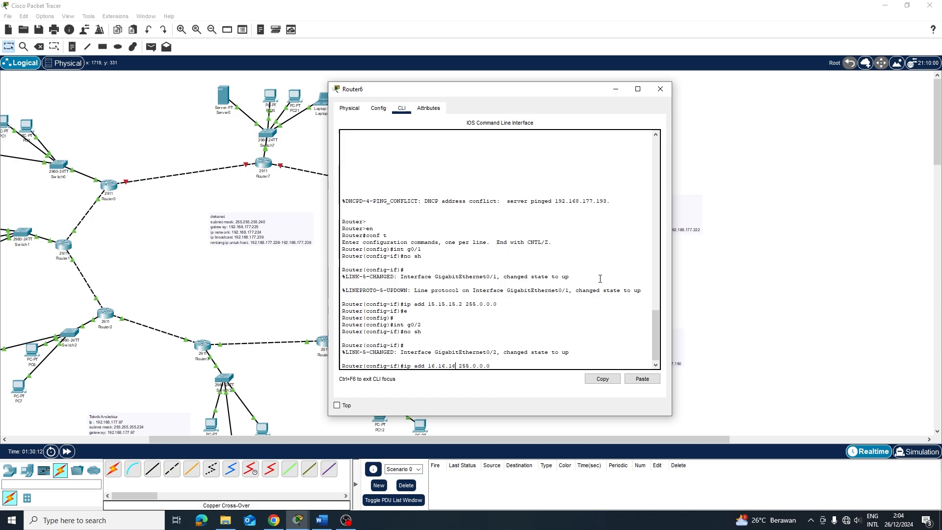
{"action": "key", "text": "Return"}
{"action": "key", "text": "Return"}
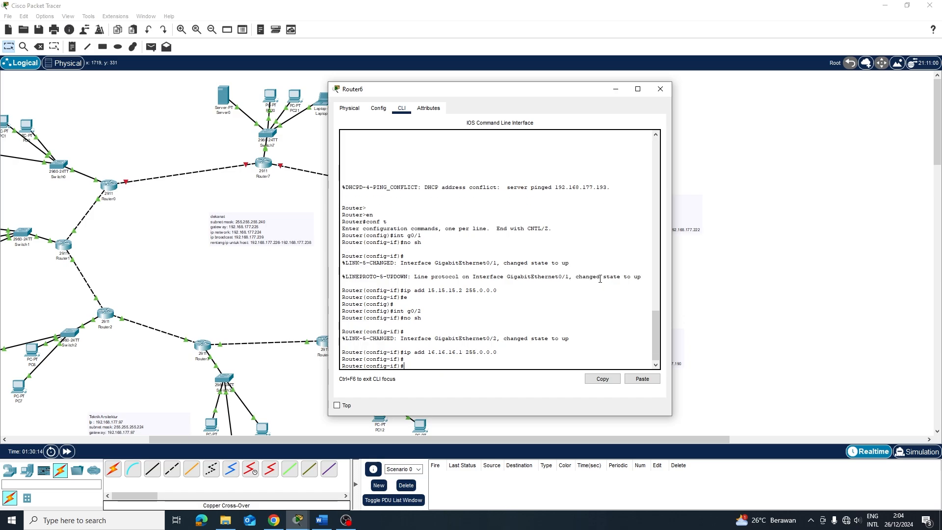
{"action": "type", "text": "ip route 192.168.16"}
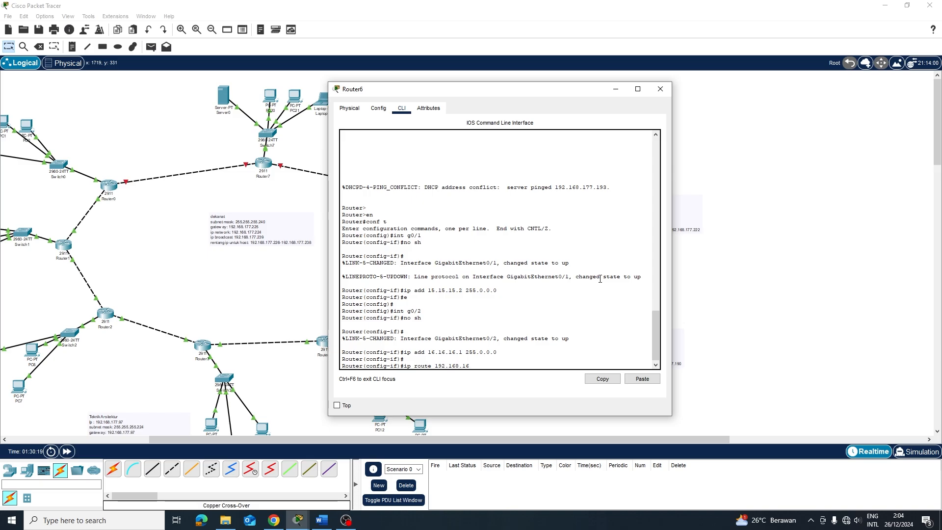
Add Router6 static routes to 192.168.177.0 255.255.255.0 via 15.15.15.1 and 16.16.16.2
{"action": "key", "text": "BackSpace"}
{"action": "type", "text": "77.0 255.255.255"}
{"action": "type", "text": ".0 15.15.15.1"}
{"action": "key", "text": "Return"}
{"action": "key", "text": "Up"}
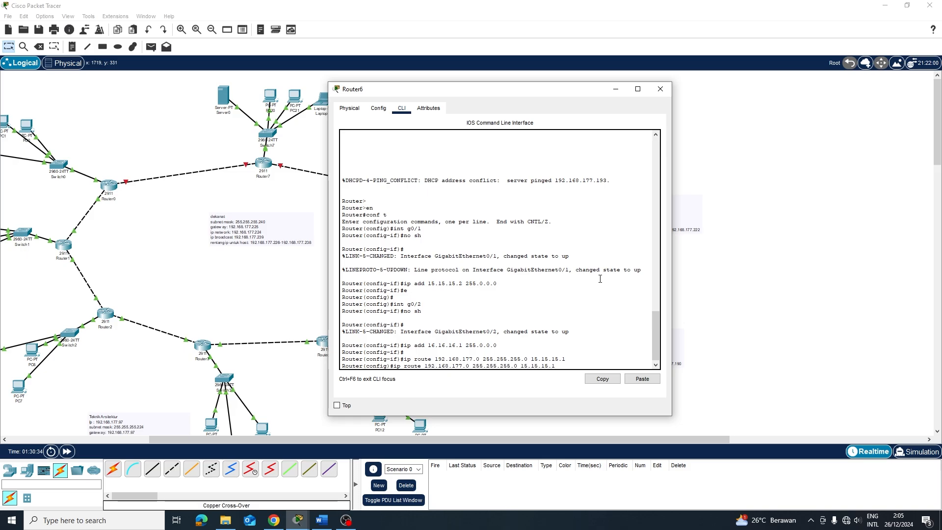
{"action": "key", "text": "Return"}
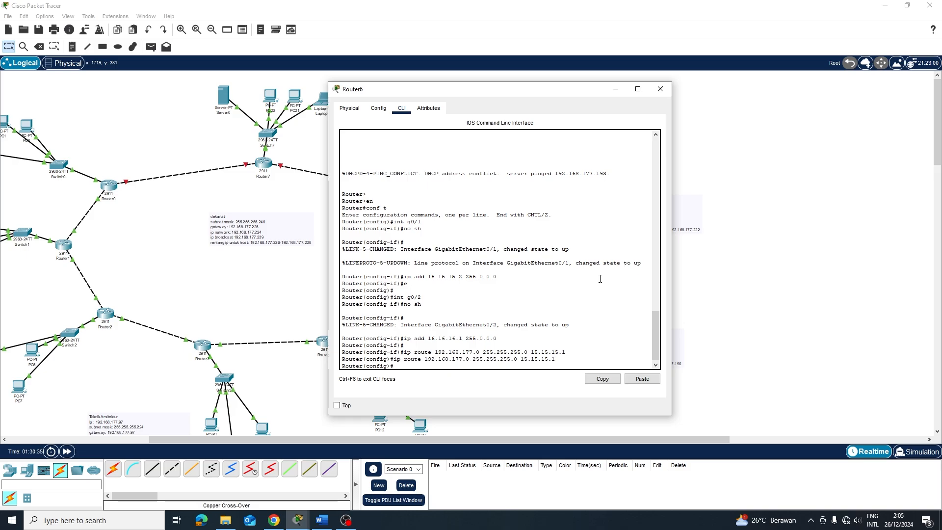
{"action": "key", "text": "Up"}
{"action": "key", "text": "BackSpace"}
{"action": "key", "text": "BackSpace"}
{"action": "key", "text": "BackSpace"}
{"action": "type", "text": "16.16.16.2"}
{"action": "key", "text": "Return"}
{"action": "key", "text": "Return"}
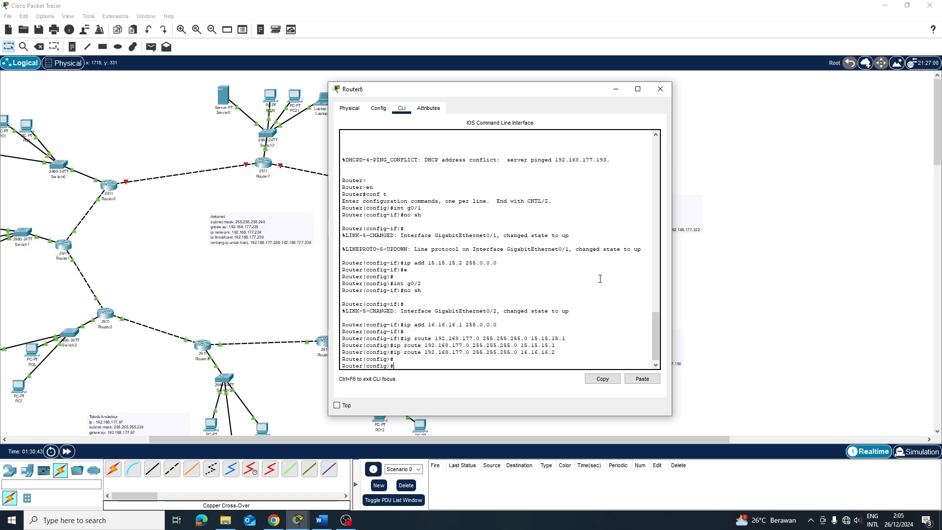
Enable RIP version 2 on Router6 advertising networks 15.0.0.0 and 16.0.0.0
{"action": "type", "text": "router rip"}
{"action": "key", "text": "Return"}
{"action": "type", "text": "versi"}
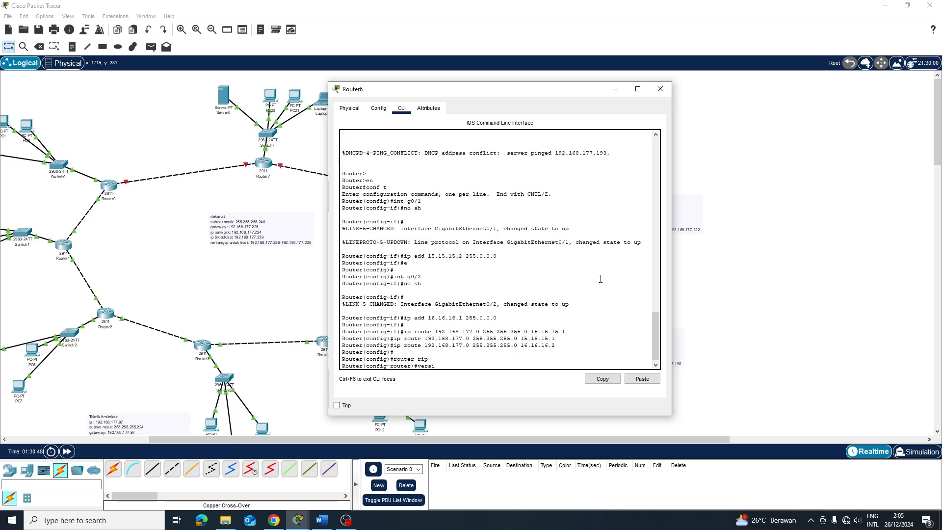
{"action": "type", "text": "on 2"}
{"action": "key", "text": "Return"}
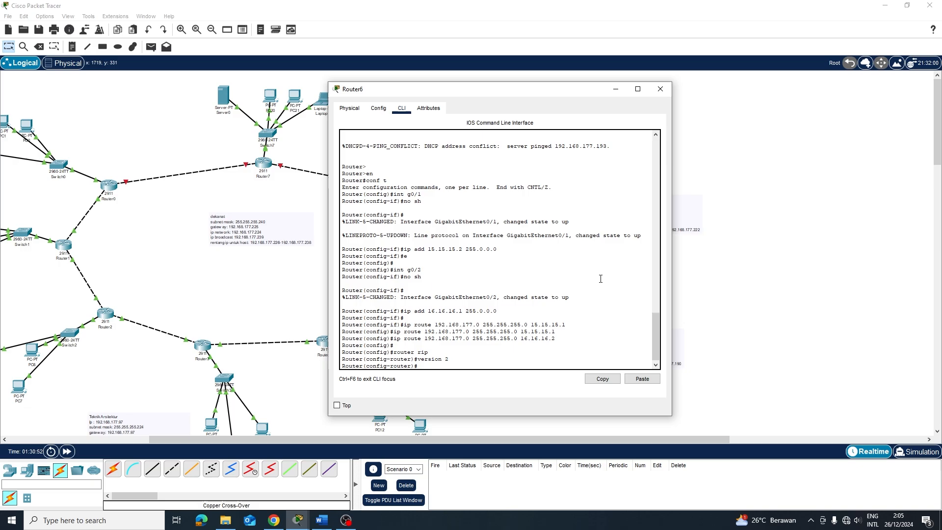
{"action": "type", "text": "netwpork 15.0.0.0"}
{"action": "key", "text": "Return"}
{"action": "key", "text": "Up"}
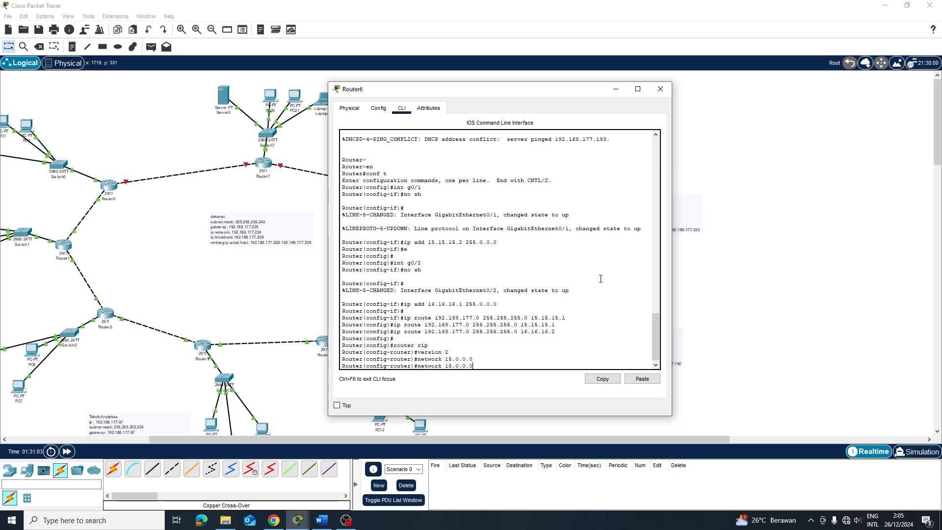
{"action": "key", "text": "BackSpace"}
{"action": "type", "text": "6"}
{"action": "key", "text": "Return"}
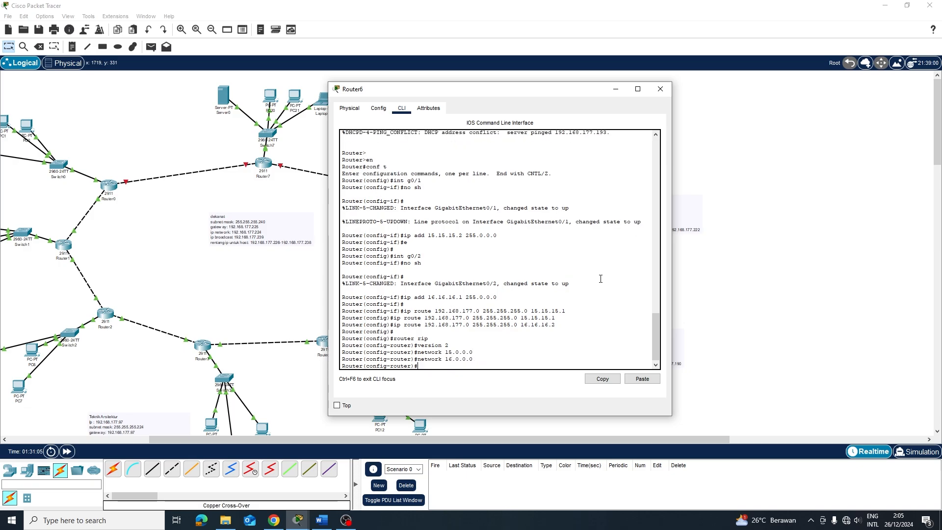
From the full topology, send simple test pings from PC19 to PC15 and from PC15 to PC17
{"action": "left_click", "coordinate": [772, 288]}
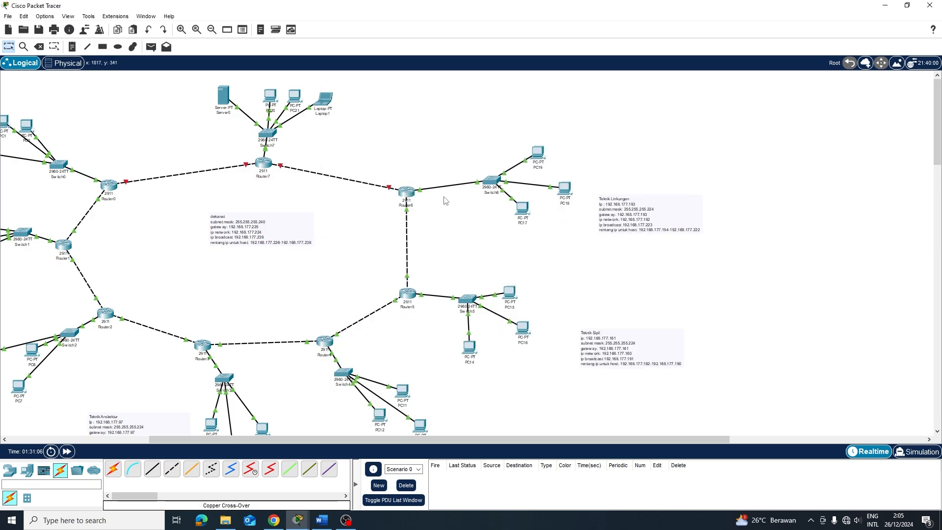
{"action": "key", "text": "p"}
{"action": "left_click", "coordinate": [538, 153]}
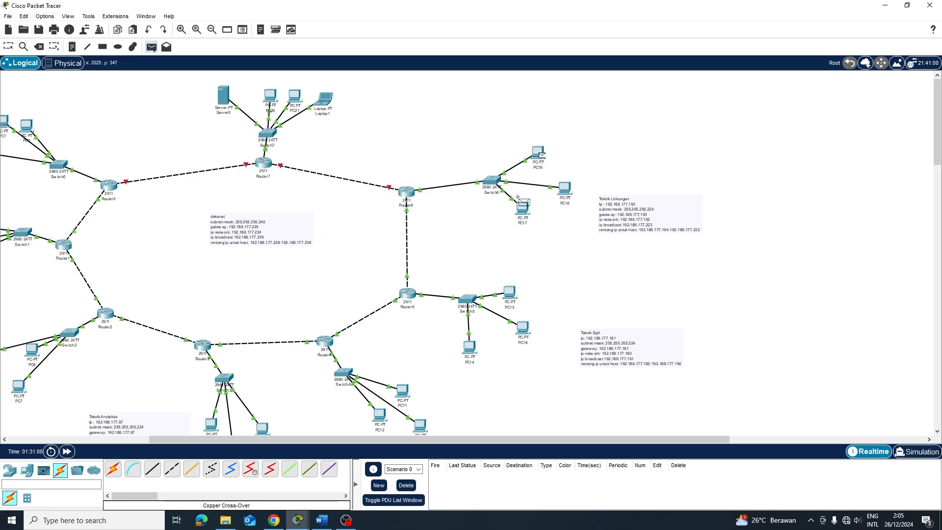
{"action": "double_click", "coordinate": [510, 293]}
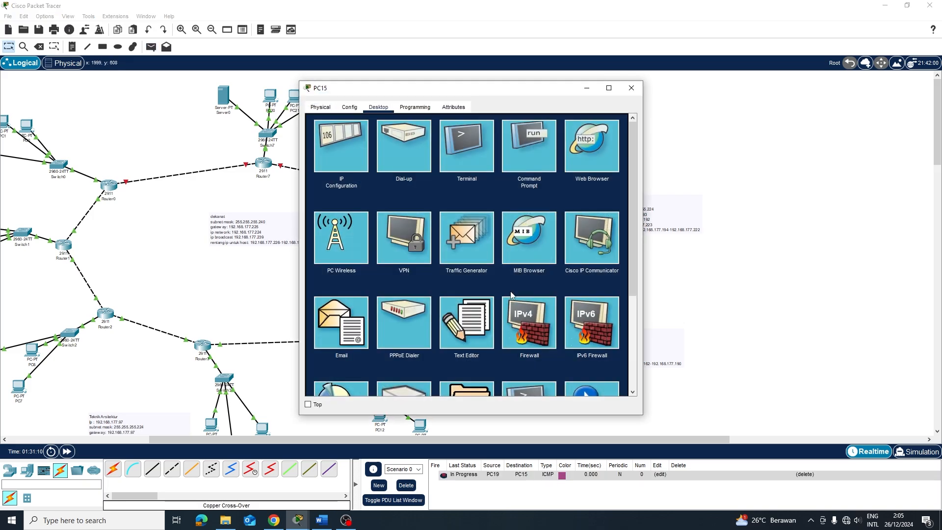
{"action": "left_click", "coordinate": [629, 89]}
{"action": "key", "text": "p"}
{"action": "left_click", "coordinate": [511, 292]}
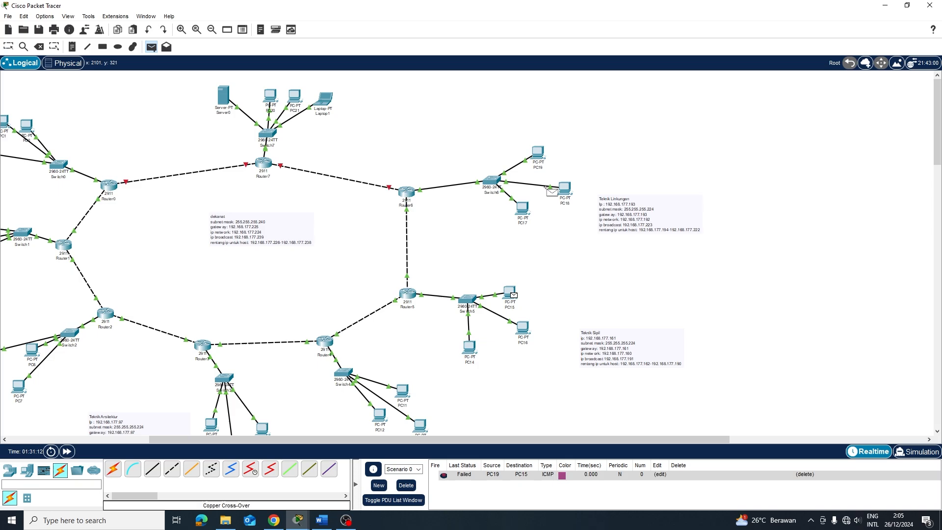
{"action": "left_click", "coordinate": [520, 218]}
Ping PC17 to PC15 and PC15 to PC17 again, then delete all earlier test pings
{"action": "left_click", "coordinate": [521, 213]}
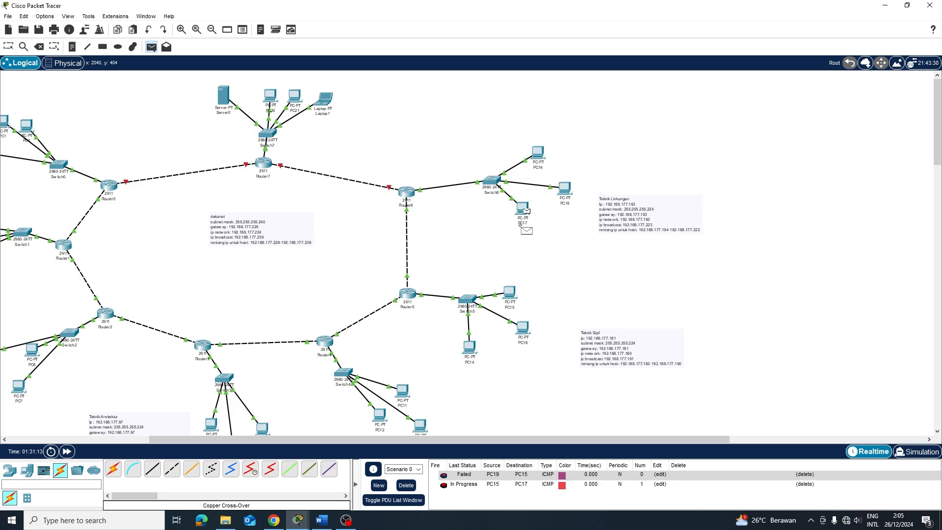
{"action": "left_click", "coordinate": [514, 295]}
{"action": "key", "text": "p"}
{"action": "left_click", "coordinate": [513, 294]}
{"action": "left_click", "coordinate": [522, 210]}
{"action": "key", "text": "p"}
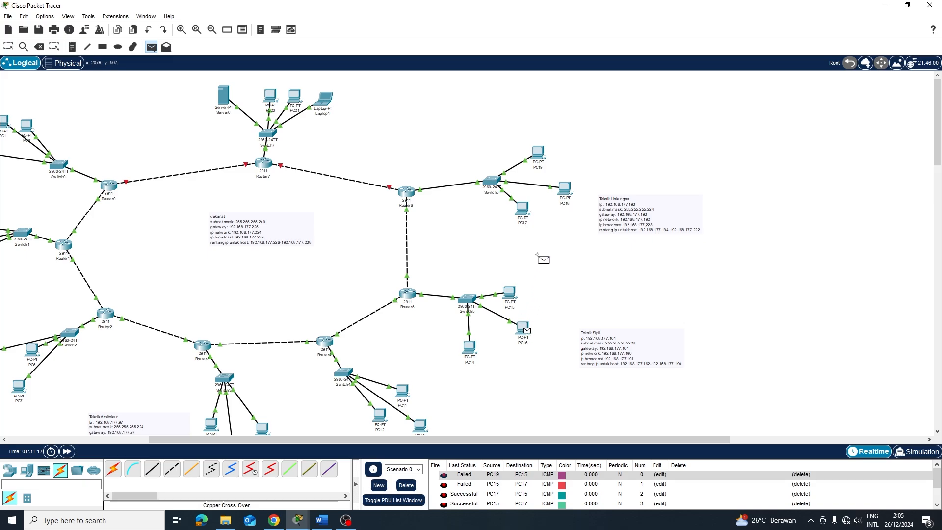
{"action": "key", "text": "Escape"}
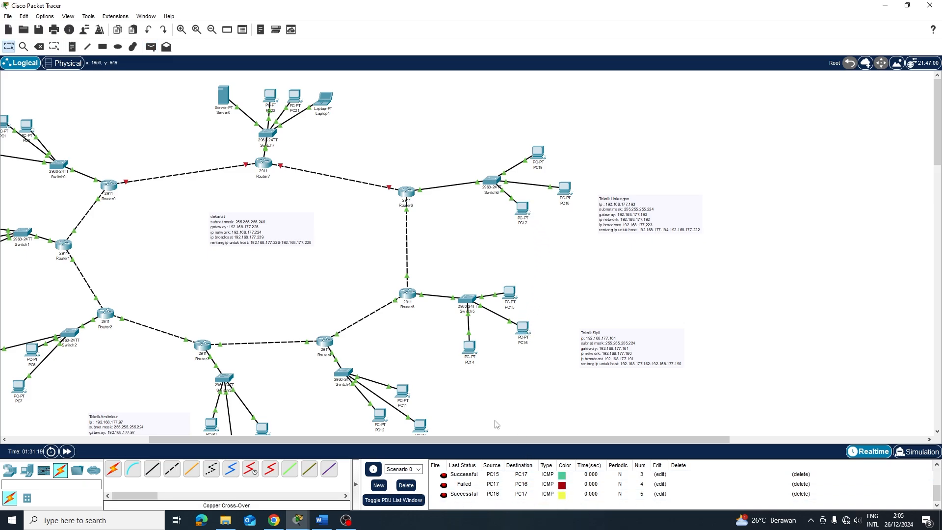
{"action": "left_click", "coordinate": [406, 485]}
Send simple pings from PC16 to PC17 and from PC18 to PC16
{"action": "key", "text": "p"}
{"action": "left_click", "coordinate": [523, 329]}
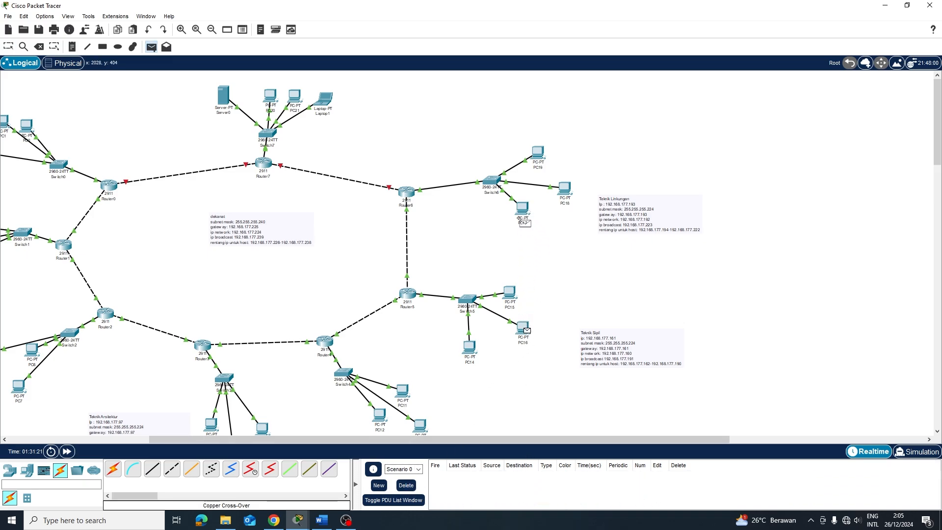
{"action": "left_click", "coordinate": [521, 209]}
{"action": "key", "text": "p"}
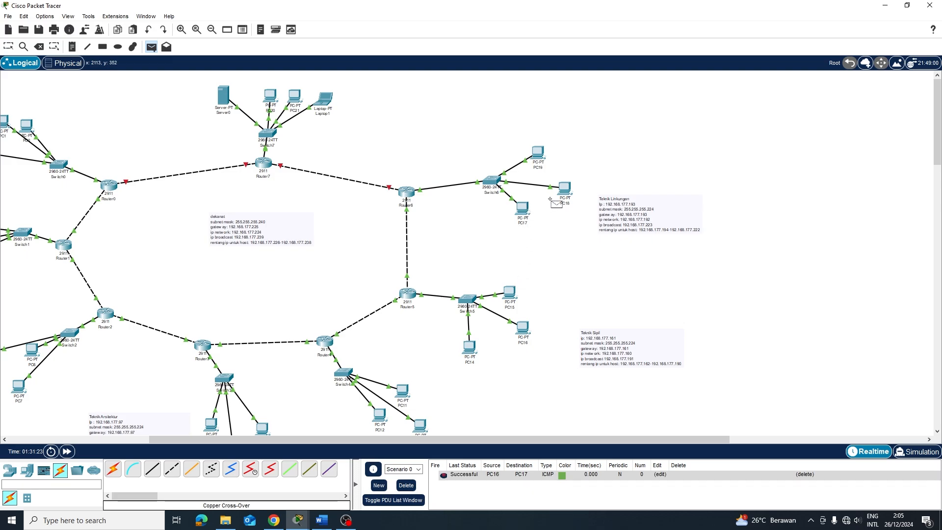
{"action": "left_click", "coordinate": [564, 189]}
{"action": "left_click", "coordinate": [516, 340]}
Ping from PC16 to PC19, then clear all the test pings from the list
{"action": "key", "text": "p"}
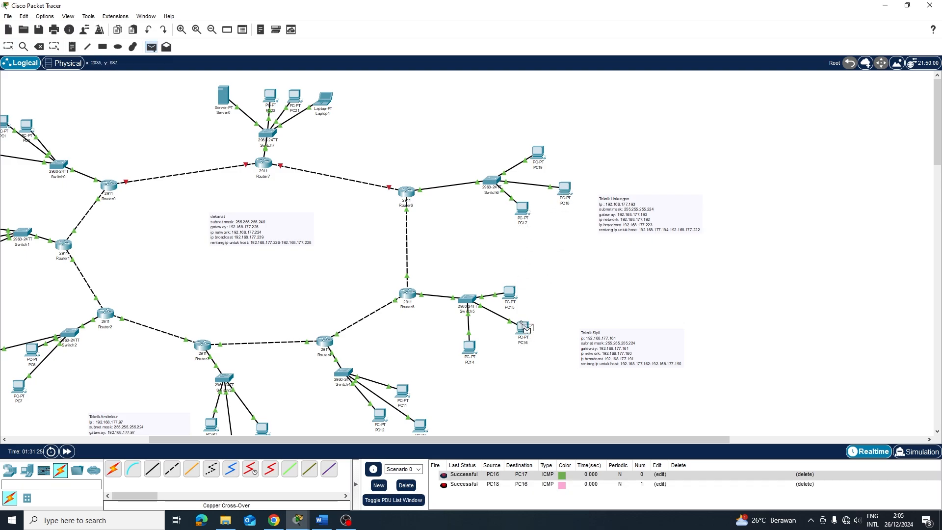
{"action": "left_click", "coordinate": [538, 152]}
{"action": "key", "text": "p"}
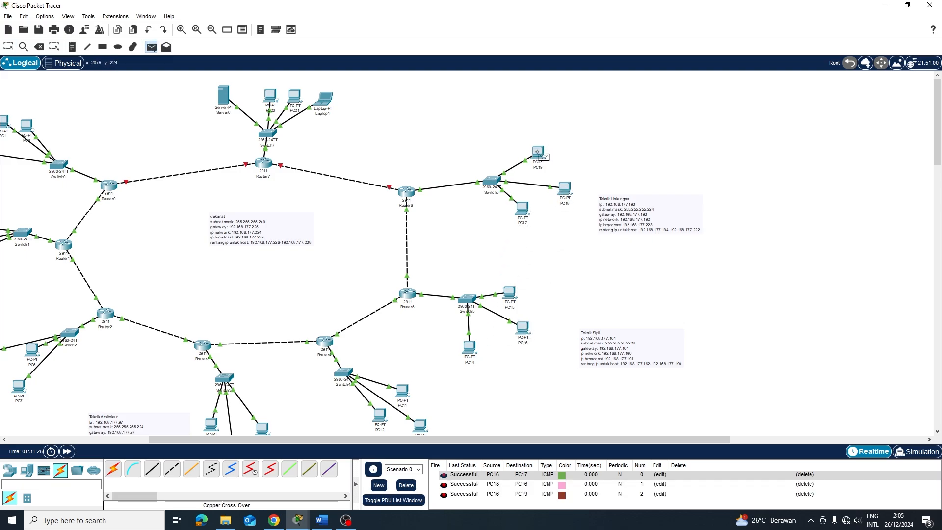
{"action": "key", "text": "Escape"}
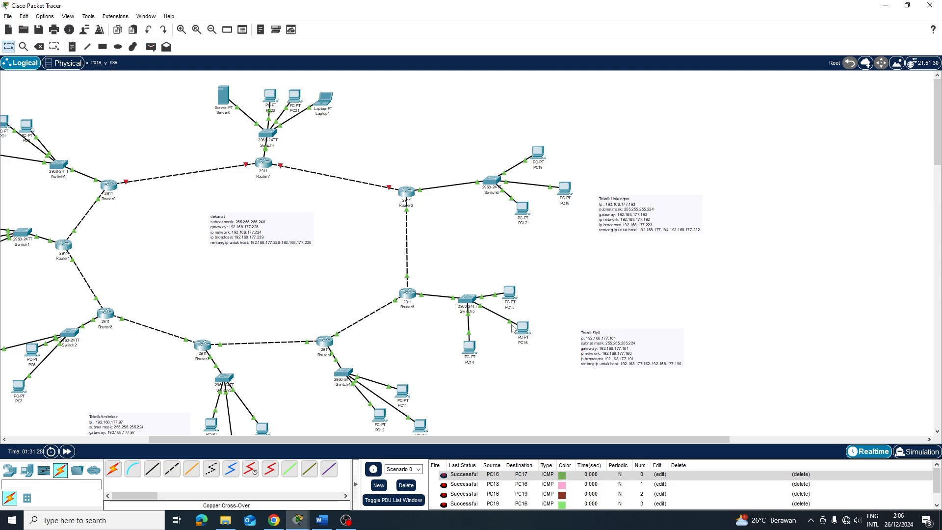
{"action": "left_click", "coordinate": [406, 486]}
On Router7's CLI, enter global configuration and bring GigabitEthernet0/1 up with no shutdown
{"action": "left_click", "coordinate": [264, 163]}
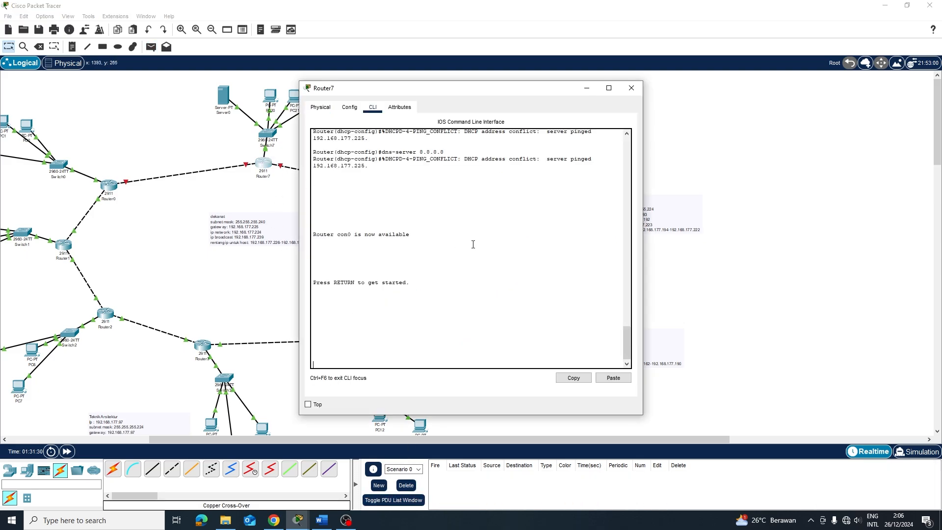
{"action": "key", "text": "Return"}
{"action": "key", "text": "Return"}
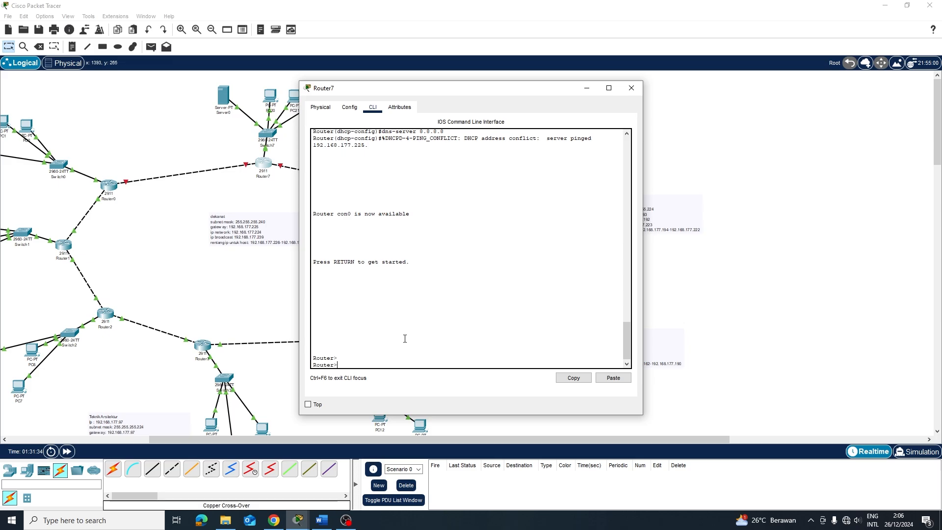
{"action": "type", "text": "en"}
{"action": "key", "text": "Return"}
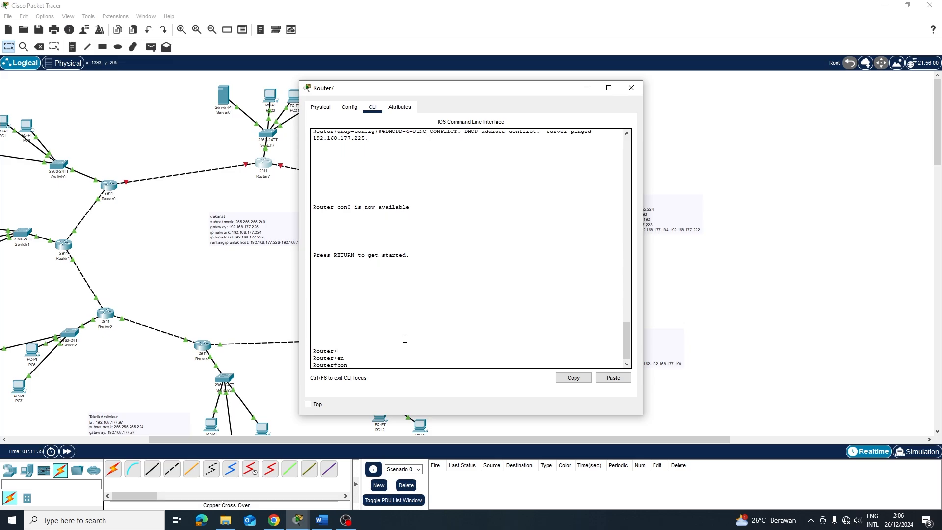
{"action": "type", "text": "conf t"}
{"action": "key", "text": "Return"}
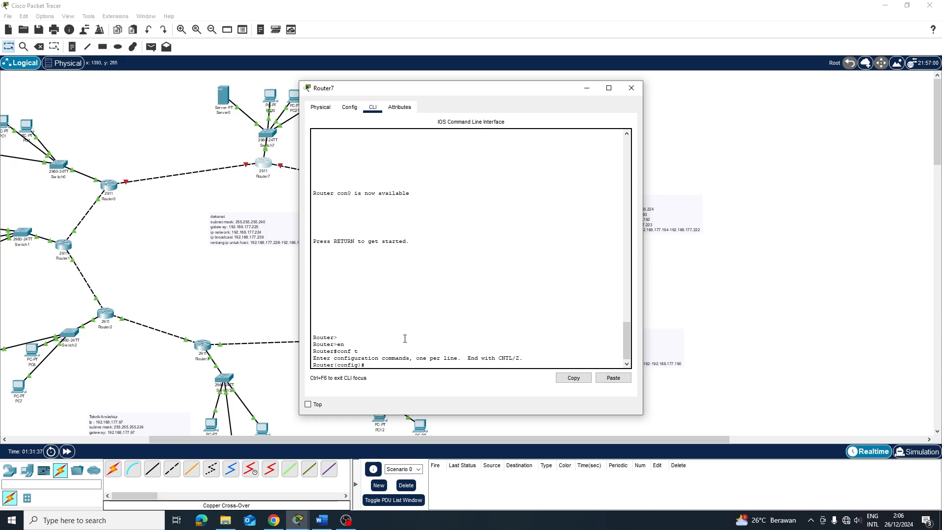
{"action": "type", "text": "int g0/1"}
{"action": "key", "text": "Return"}
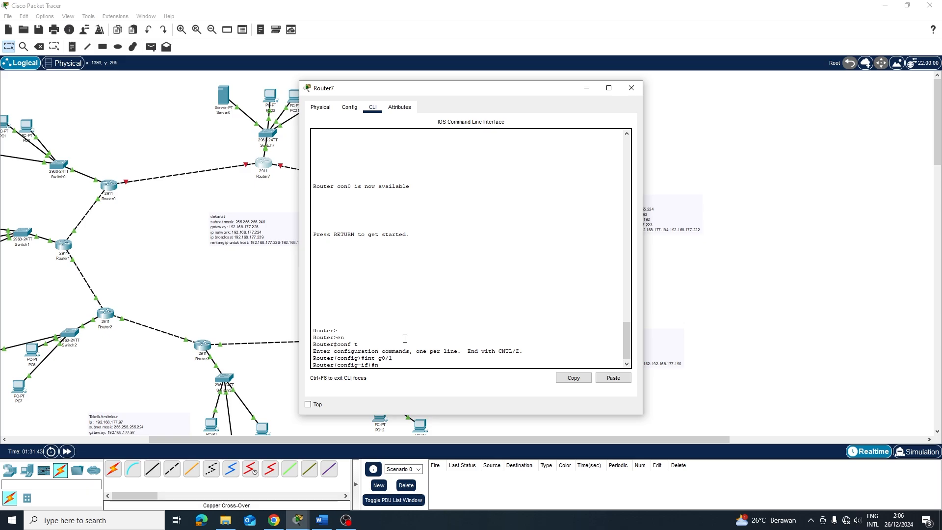
{"action": "type", "text": "no sh"}
{"action": "key", "text": "Return"}
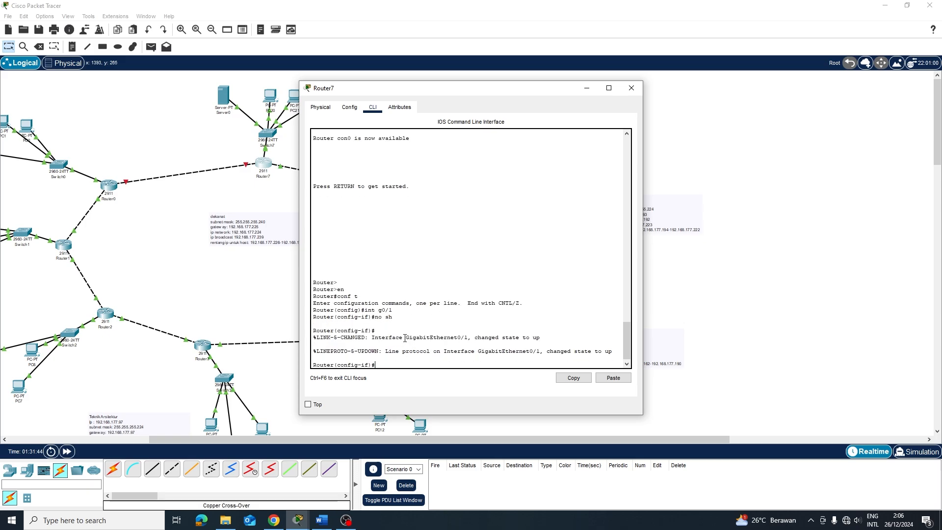
Address GigabitEthernet0/1 as 16.16.16.1 255.0.0.0, replacing a first 15.15.15.2 entry, then exit
{"action": "type", "text": "ip add 91."}
{"action": "type", "text": "92.168"}
{"action": "key", "text": "BackSpace"}
{"action": "key", "text": "BackSpace"}
{"action": "key", "text": "BackSpace"}
{"action": "key", "text": "BackSpace"}
{"action": "key", "text": "BackSpace"}
{"action": "key", "text": "BackSpace"}
{"action": "key", "text": "BackSpace"}
{"action": "key", "text": "BackSpace"}
{"action": "key", "text": "BackSpace"}
{"action": "type", "text": "5.15.15.2 255.0.0.0"}
{"action": "key", "text": "Return"}
{"action": "key", "text": "Up"}
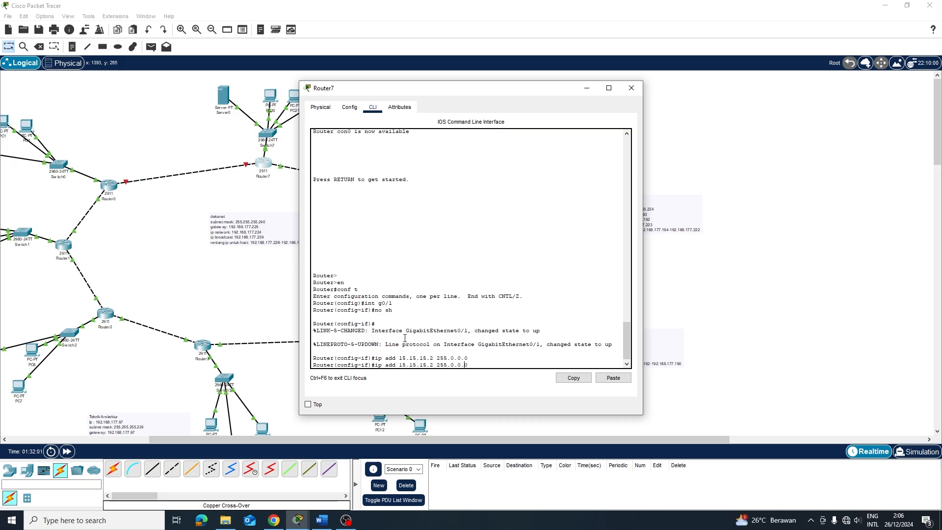
{"action": "key", "text": "BackSpace"}
{"action": "key", "text": "BackSpace"}
{"action": "key", "text": "BackSpace"}
{"action": "key", "text": "BackSpace"}
{"action": "key", "text": "BackSpace"}
{"action": "key", "text": "BackSpace"}
{"action": "key", "text": "BackSpace"}
{"action": "key", "text": "BackSpace"}
{"action": "key", "text": "BackSpace"}
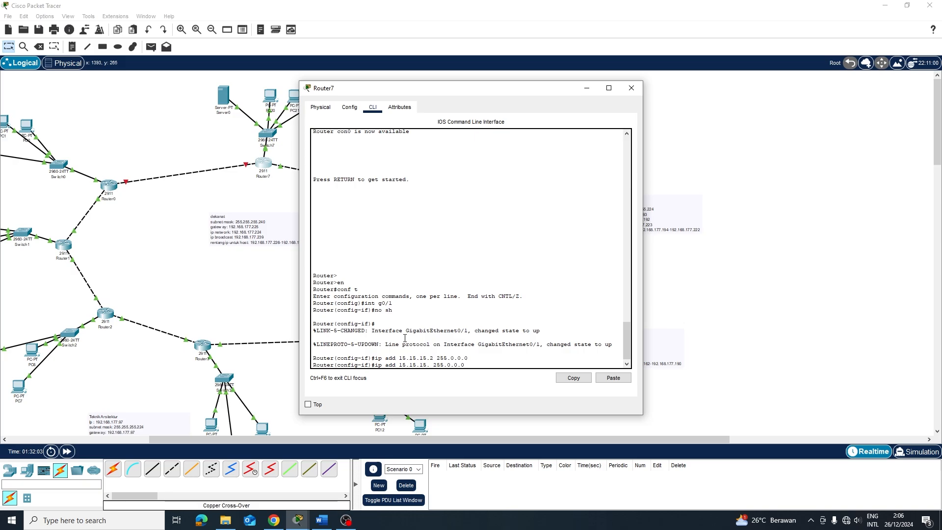
{"action": "type", "text": "6.16.16."}
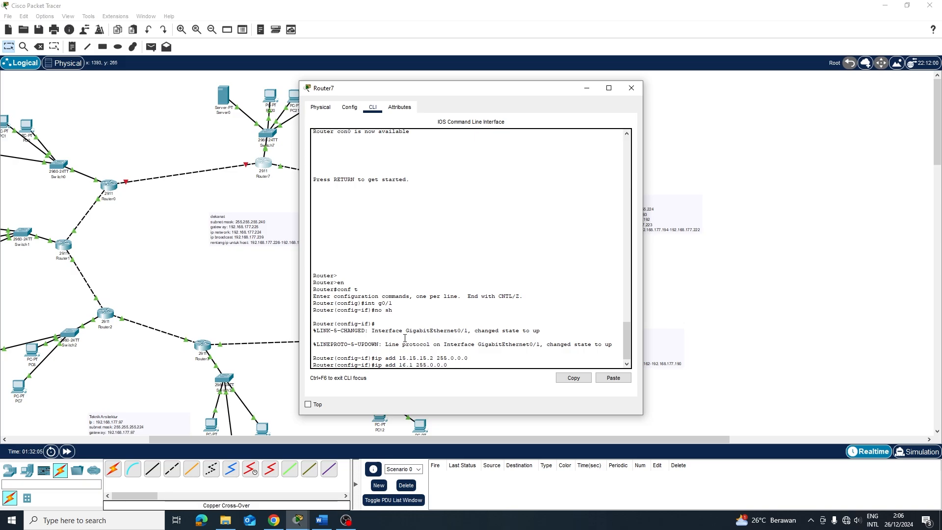
{"action": "type", "text": "1"}
{"action": "key", "text": "Return"}
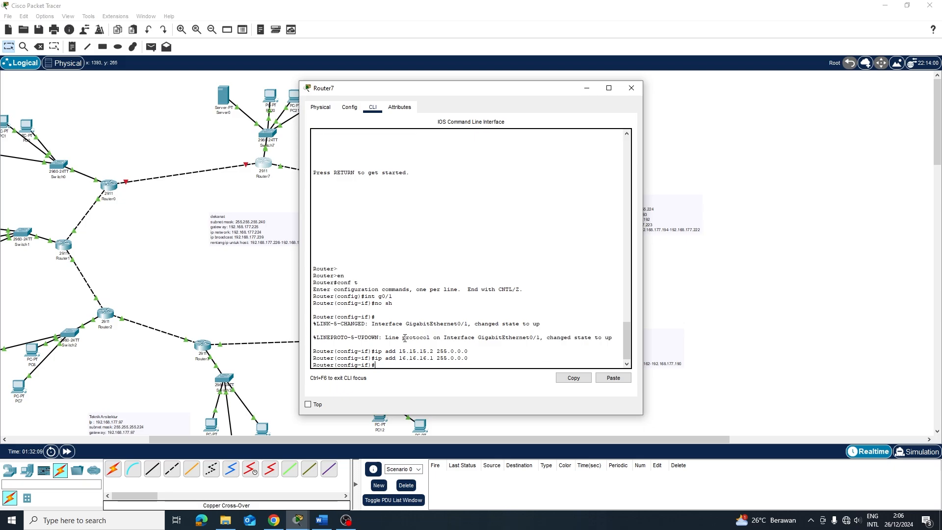
{"action": "key", "text": "Return"}
{"action": "type", "text": "r"}
{"action": "key", "text": "Return"}
{"action": "key", "text": "Return"}
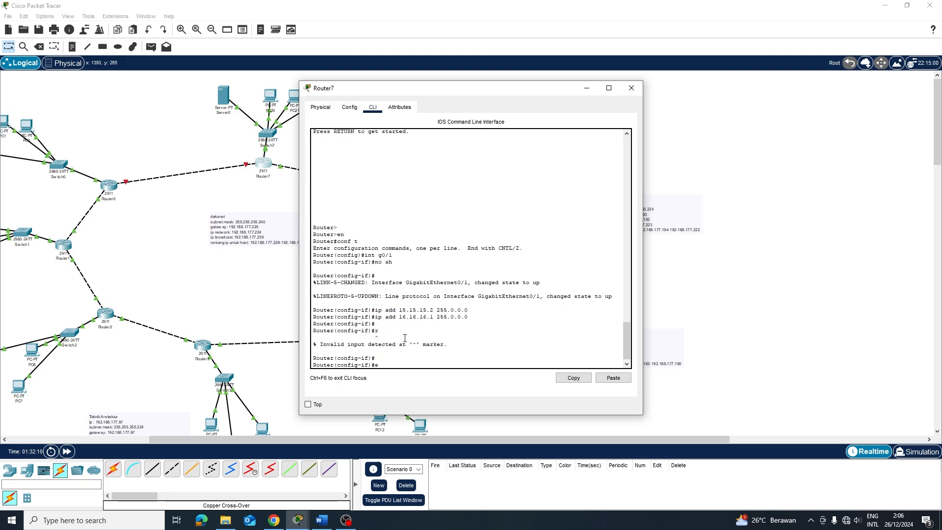
{"action": "type", "text": "e"}
{"action": "key", "text": "Return"}
{"action": "key", "text": "Return"}
Add a static route to 192.168.177.0 255.255.255.0 via next hop 15.15.15.1
{"action": "type", "text": "ip"}
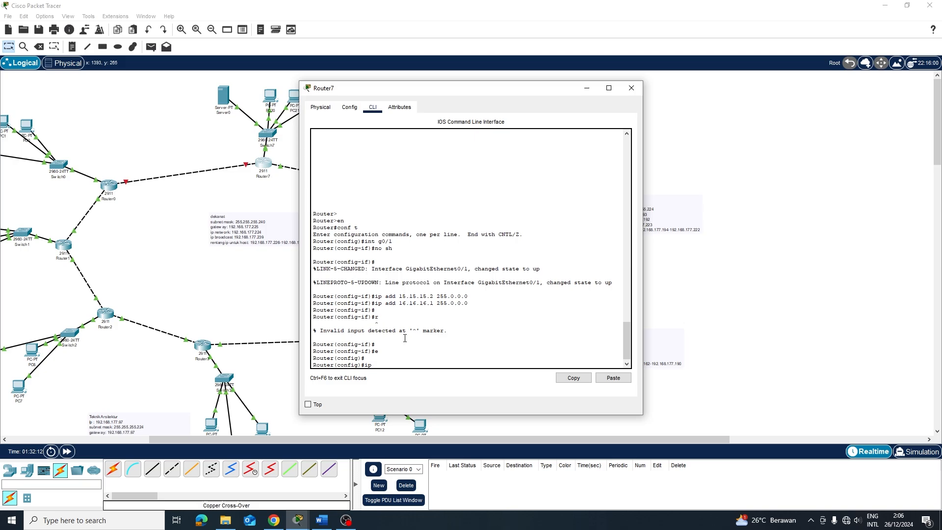
{"action": "type", "text": " routy"}
{"action": "key", "text": "BackSpace"}
{"action": "key", "text": "BackSpace"}
{"action": "key", "text": "BackSpace"}
{"action": "key", "text": "BackSpace"}
{"action": "type", "text": "92.168.177"}
{"action": "key", "text": "BackSpace"}
{"action": "type", "text": "7.0 255.255.255"}
{"action": "type", "text": ".0 15.15.15.1"}
{"action": "key", "text": "Return"}
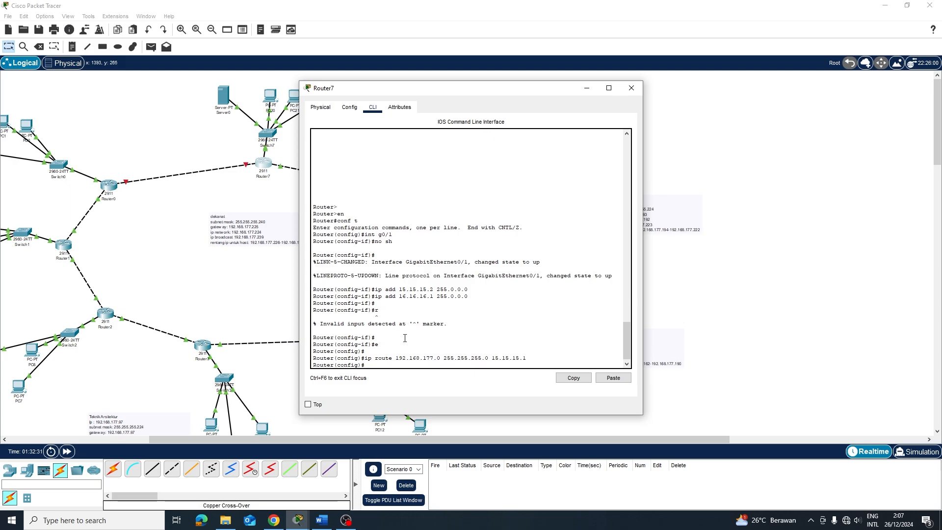
{"action": "key", "text": "Up"}
{"action": "key", "text": "BackSpace"}
{"action": "key", "text": "BackSpace"}
{"action": "key", "text": "BackSpace"}
{"action": "key", "text": "BackSpace"}
{"action": "key", "text": "BackSpace"}
{"action": "key", "text": "BackSpace"}
Check Router6's command line, then return to Router7's CLI
{"action": "left_click", "coordinate": [785, 263]}
{"action": "left_click", "coordinate": [322, 342]}
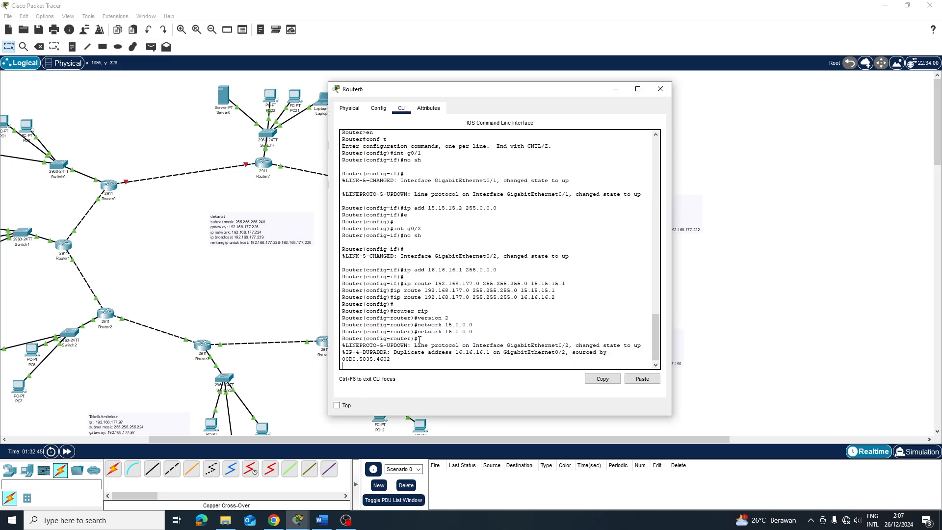
{"action": "left_click", "coordinate": [879, 268]}
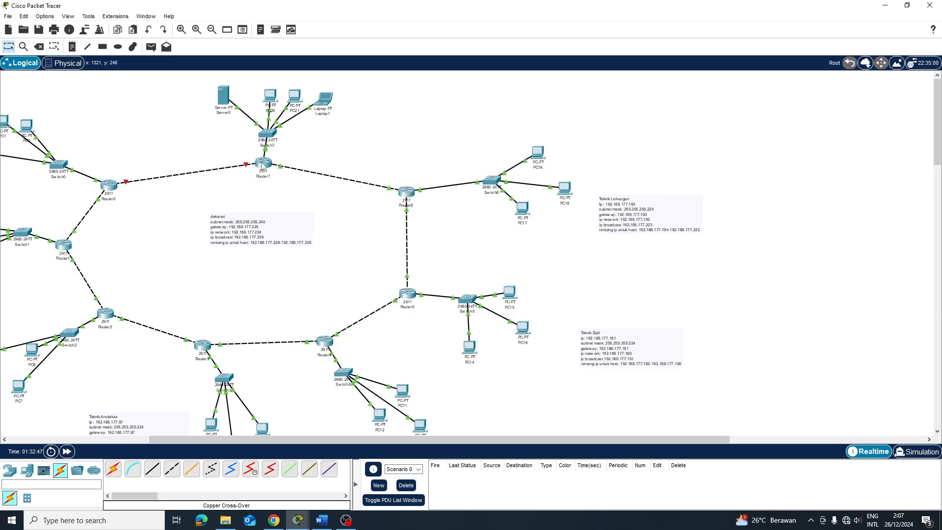
{"action": "left_click", "coordinate": [263, 164]}
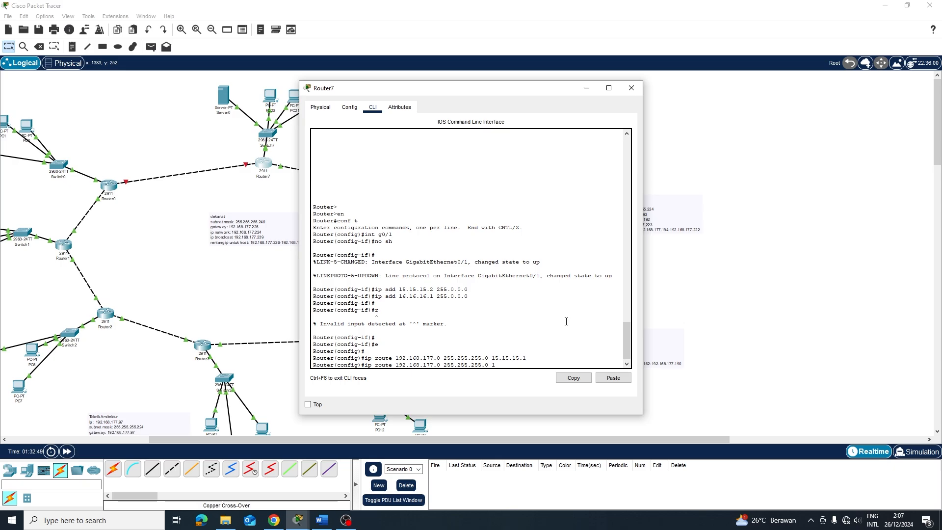
Start changing the route's next hop to 16.16.16, then abandon the pending route command
{"action": "type", "text": "5.15.15.1"}
{"action": "key", "text": "BackSpace"}
{"action": "key", "text": "BackSpace"}
{"action": "key", "text": "BackSpace"}
{"action": "key", "text": "BackSpace"}
{"action": "key", "text": "BackSpace"}
{"action": "key", "text": "BackSpace"}
{"action": "key", "text": "BackSpace"}
{"action": "type", "text": "6.16.16"}
{"action": "key", "text": "Left"}
{"action": "key", "text": "Left"}
{"action": "key", "text": "Down"}
{"action": "key", "text": "Return"}
{"action": "key", "text": "Up"}
{"action": "key", "text": "Down"}
Re-enter interface g0/1 configuration and begin a new ip address command
{"action": "type", "text": "r"}
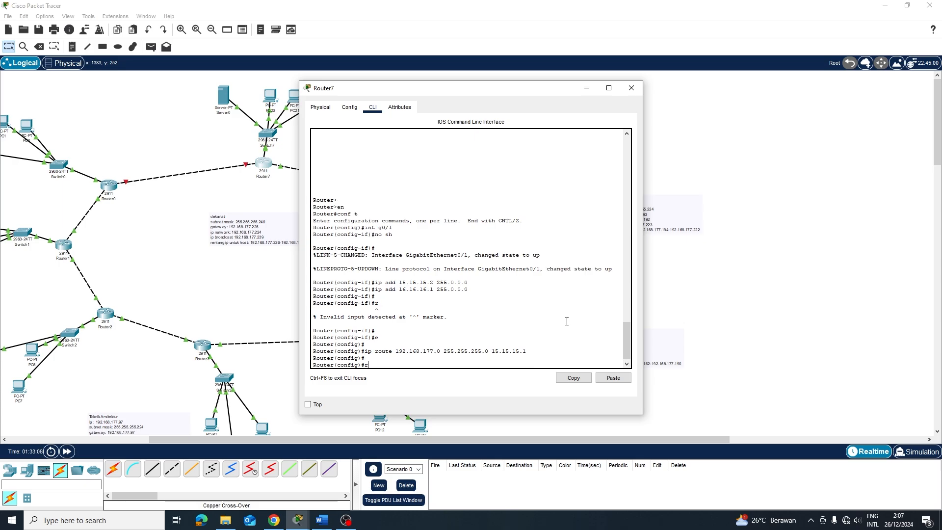
{"action": "key", "text": "BackSpace"}
{"action": "type", "text": "int g0/1"}
{"action": "key", "text": "Return"}
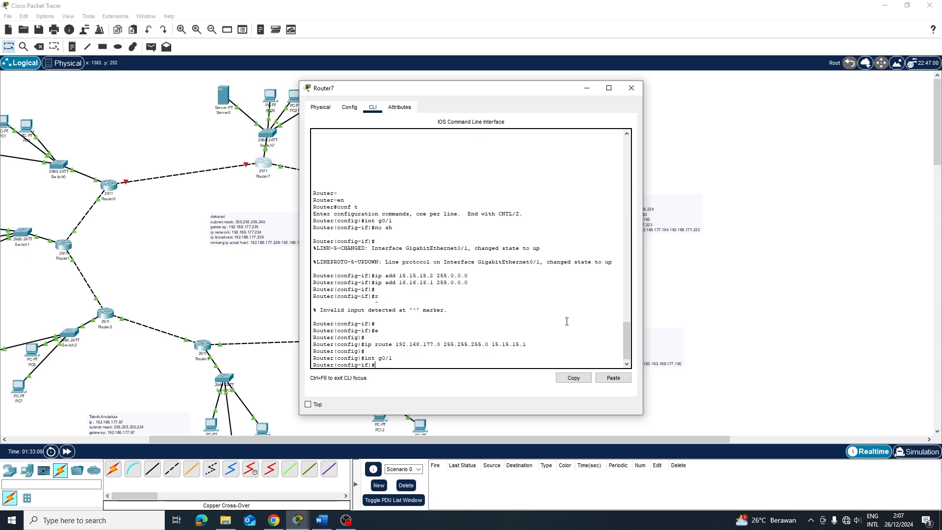
{"action": "type", "text": "ip add 16.16.16.2 255.0.0.0"}
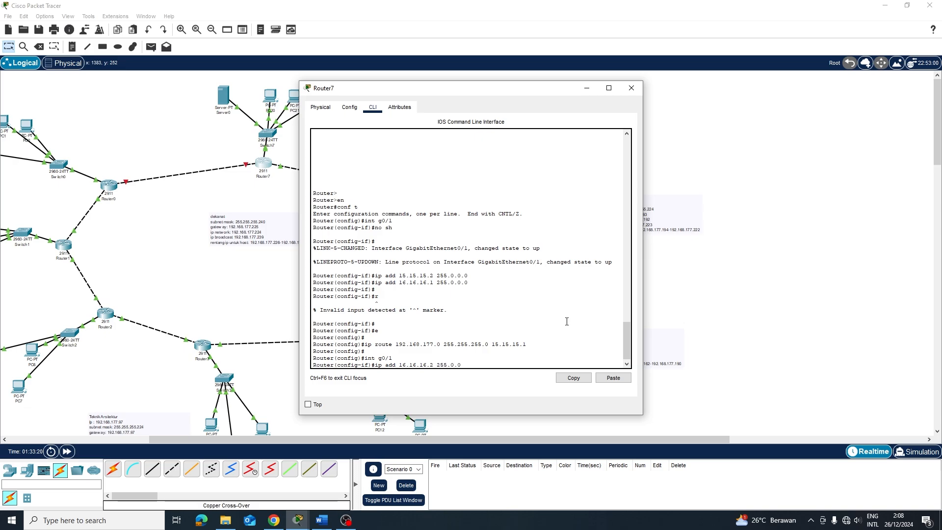
Apply address 16.16.16.2 255.0.0.0 to g0/1 and exit interface configuration
{"action": "key", "text": "Return"}
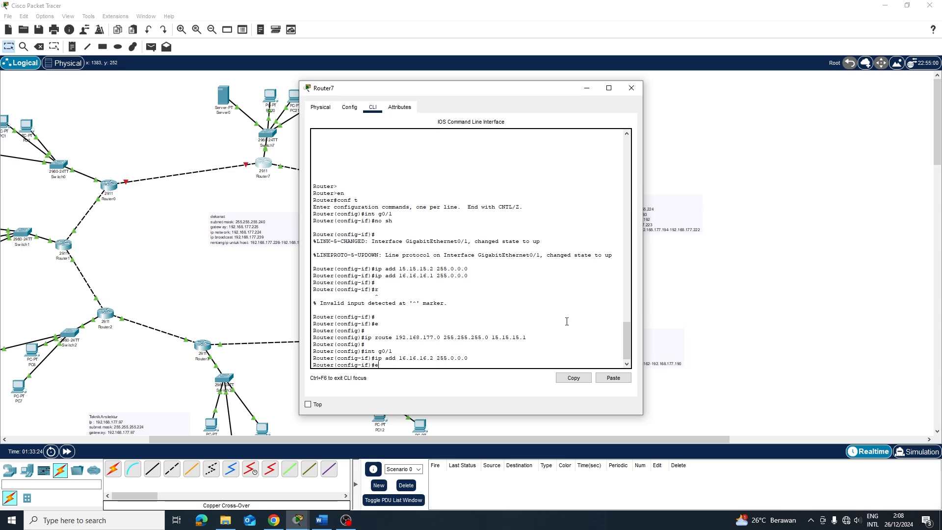
{"action": "type", "text": "e"}
{"action": "key", "text": "Return"}
{"action": "key", "text": "Return"}
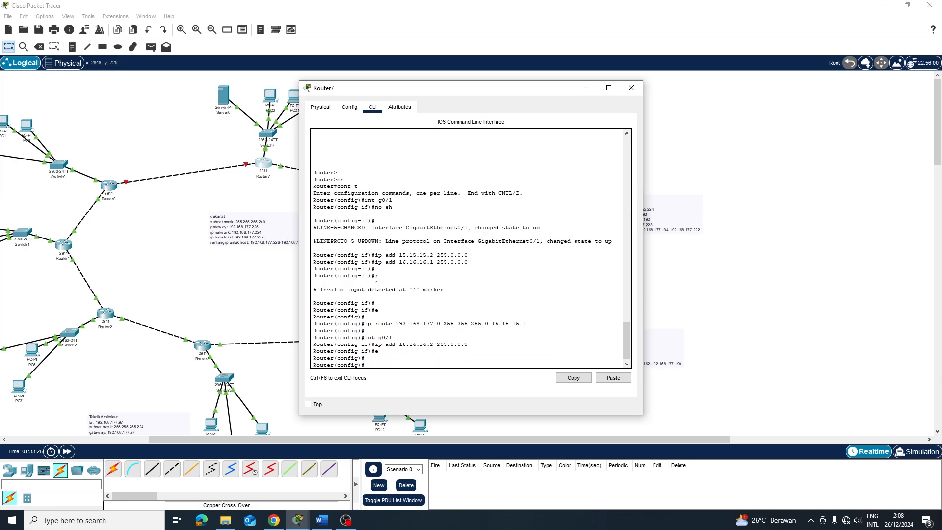
Bring up g0/2 with no shutdown and assign it 17.17.17.1 255.0.0.0
{"action": "key", "text": "Up"}
{"action": "key", "text": "Up"}
{"action": "key", "text": "Return"}
{"action": "type", "text": "no sh"}
{"action": "key", "text": "Return"}
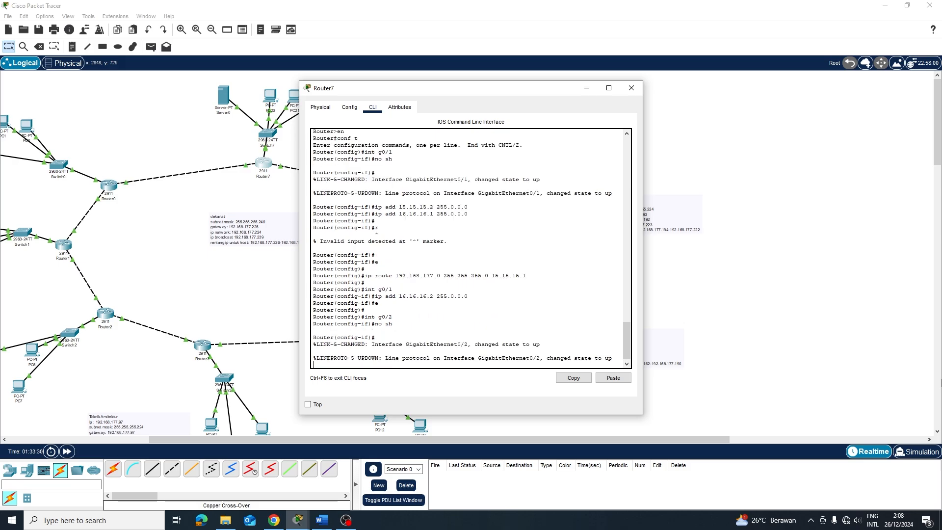
{"action": "key", "text": "Up"}
{"action": "key", "text": "Up"}
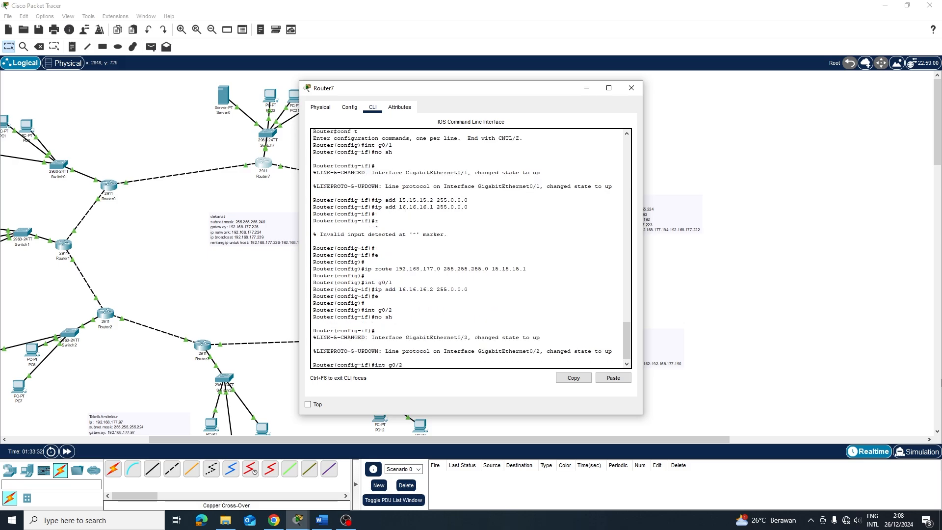
{"action": "key", "text": "Down"}
{"action": "key", "text": "Up"}
{"action": "key", "text": "Up"}
{"action": "key", "text": "Up"}
{"action": "key", "text": "BackSpace"}
{"action": "key", "text": "BackSpace"}
{"action": "key", "text": "BackSpace"}
{"action": "key", "text": "BackSpace"}
{"action": "key", "text": "BackSpace"}
{"action": "key", "text": "BackSpace"}
{"action": "key", "text": "BackSpace"}
{"action": "key", "text": "BackSpace"}
{"action": "key", "text": "BackSpace"}
{"action": "type", "text": "7.17.17.1"}
{"action": "key", "text": "Return"}
{"action": "key", "text": "Return"}
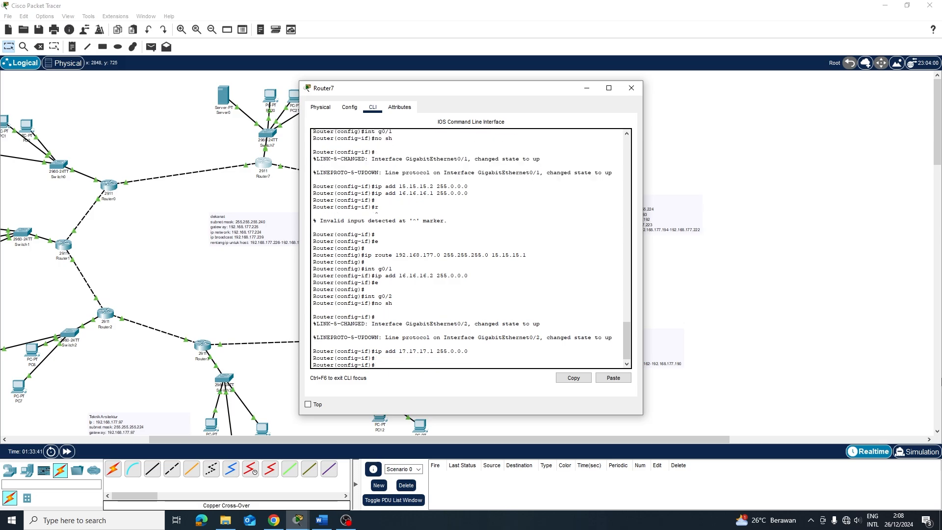
Remove the static route to 192.168.177.0 via 15.15.15.1 from Router7's Static routes
{"action": "left_click", "coordinate": [350, 107]}
{"action": "left_click", "coordinate": [341, 162]}
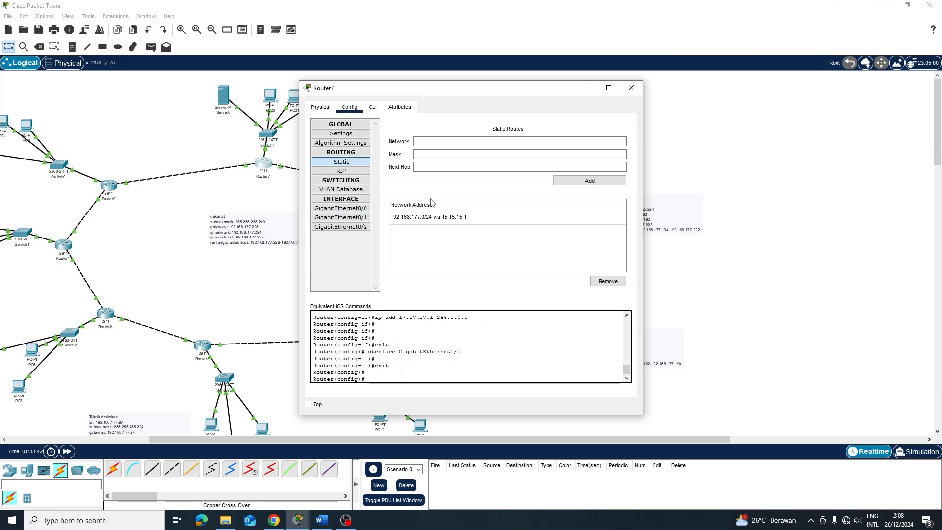
{"action": "left_click", "coordinate": [506, 217]}
{"action": "left_click", "coordinate": [607, 282]}
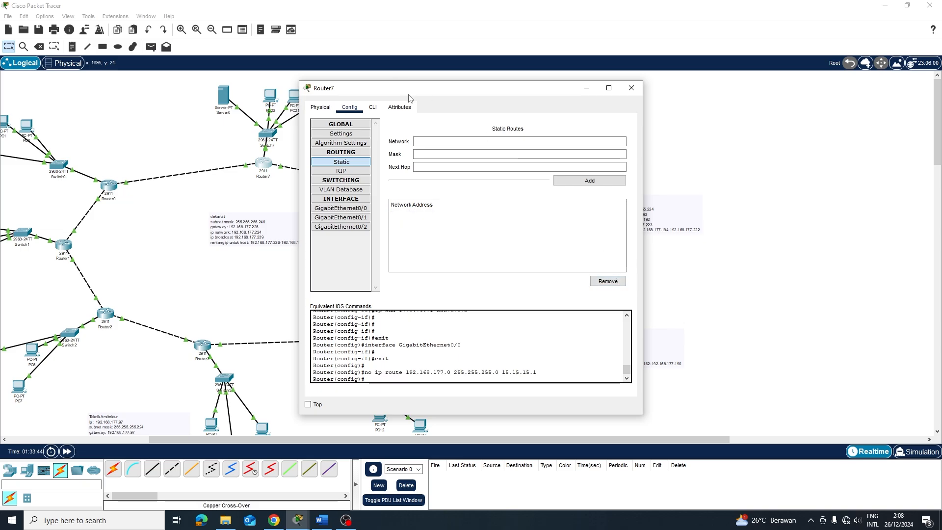
{"action": "left_click", "coordinate": [373, 107]}
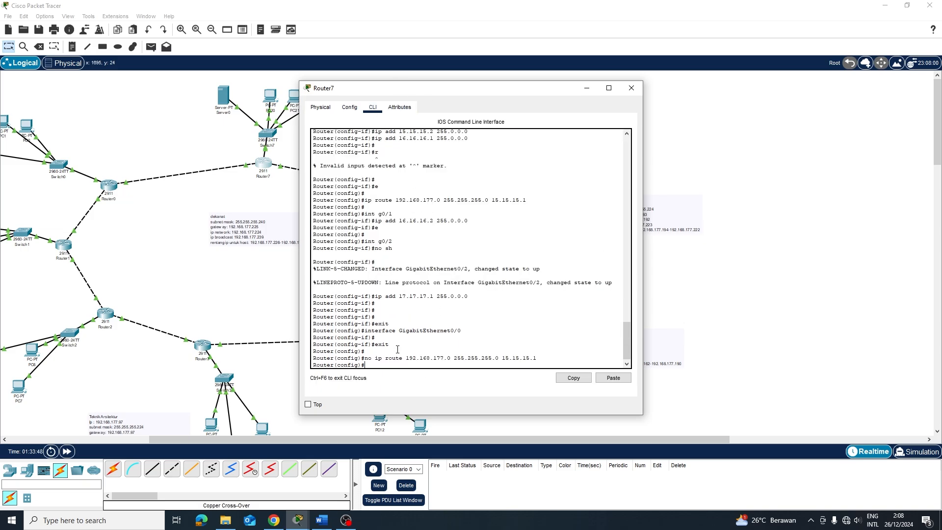
Add the route ip route 192.168.177.0 255.255.255.0 via 16.16.16.1
{"action": "key", "text": "Up"}
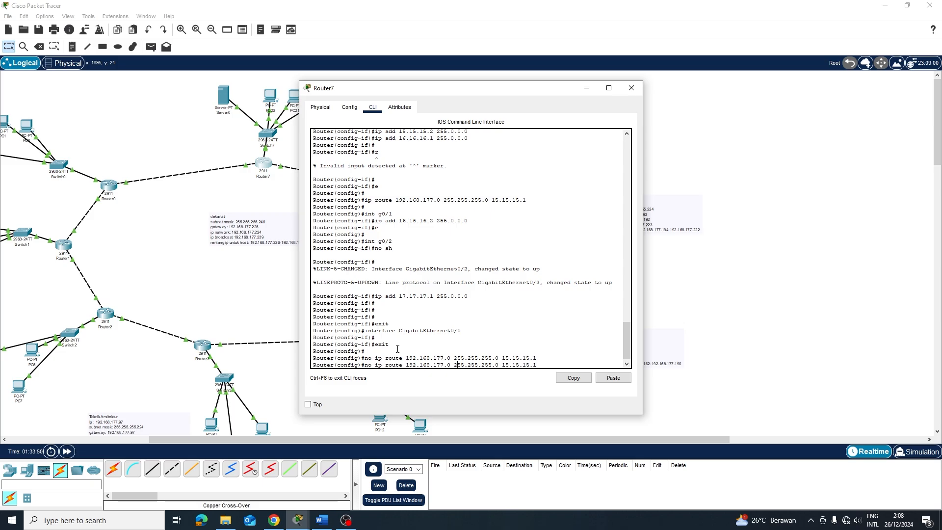
{"action": "key", "text": "BackSpace"}
{"action": "key", "text": "BackSpace"}
{"action": "key", "text": "BackSpace"}
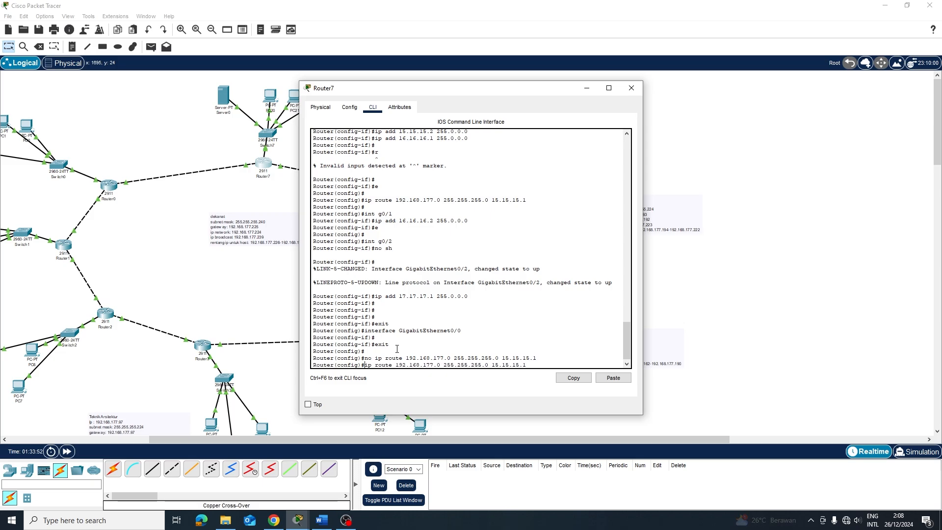
{"action": "key", "text": "Right"}
{"action": "key", "text": "Right"}
{"action": "key", "text": "Right"}
{"action": "key", "text": "Right"}
{"action": "key", "text": "Right"}
{"action": "key", "text": "Right"}
{"action": "key", "text": "Right"}
{"action": "key", "text": "Right"}
{"action": "key", "text": "Right"}
{"action": "key", "text": "Right"}
{"action": "key", "text": "Right"}
{"action": "key", "text": "Right"}
{"action": "key", "text": "Right"}
{"action": "key", "text": "Right"}
{"action": "key", "text": "Right"}
{"action": "key", "text": "Right"}
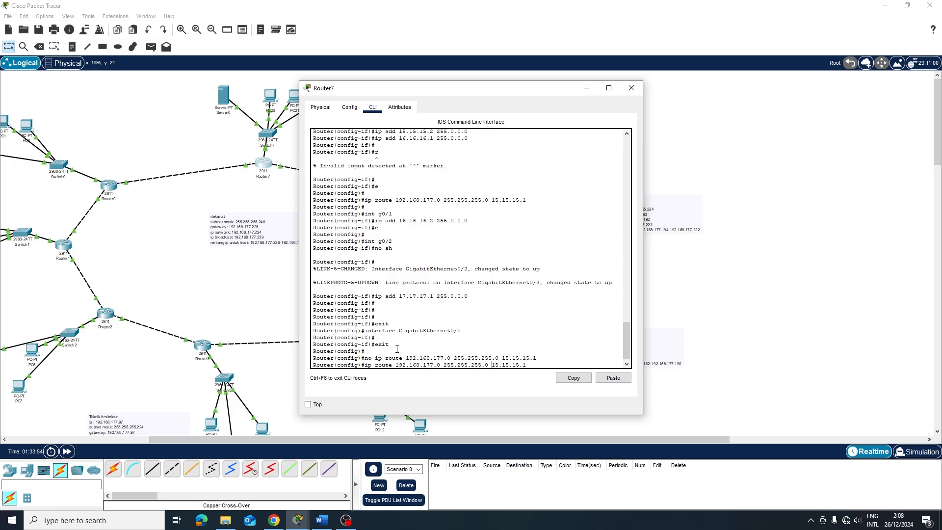
{"action": "key", "text": "BackSpace"}
{"action": "key", "text": "BackSpace"}
{"action": "key", "text": "BackSpace"}
{"action": "key", "text": "BackSpace"}
{"action": "key", "text": "BackSpace"}
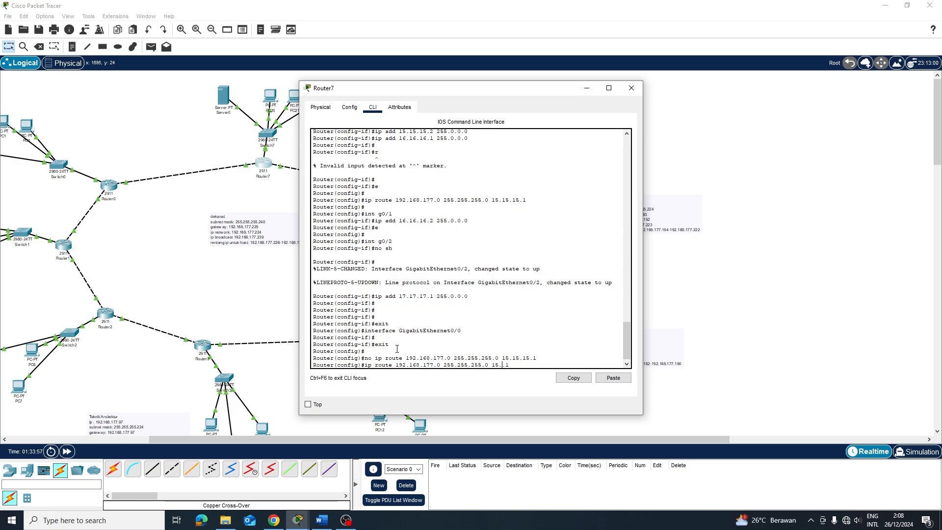
{"action": "key", "text": "BackSpace"}
{"action": "key", "text": "BackSpace"}
{"action": "type", "text": "6.16.16"}
{"action": "key", "text": "Return"}
Add a second route to 192.168.177.0/24 via 17.17.17.2
{"action": "key", "text": "Up"}
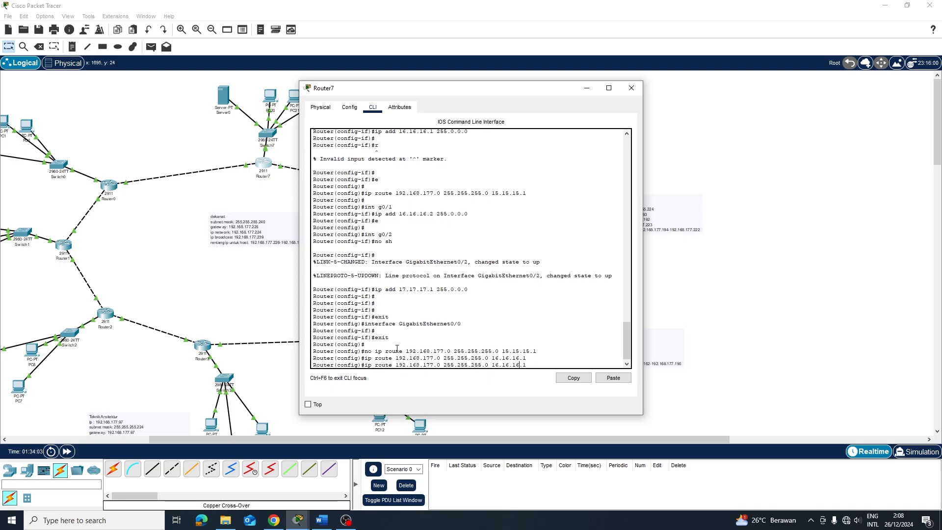
{"action": "key", "text": "End"}
{"action": "key", "text": "BackSpace"}
{"action": "key", "text": "BackSpace"}
{"action": "key", "text": "BackSpace"}
{"action": "key", "text": "BackSpace"}
{"action": "key", "text": "BackSpace"}
{"action": "key", "text": "BackSpace"}
{"action": "key", "text": "BackSpace"}
{"action": "key", "text": "BackSpace"}
{"action": "key", "text": "Return"}
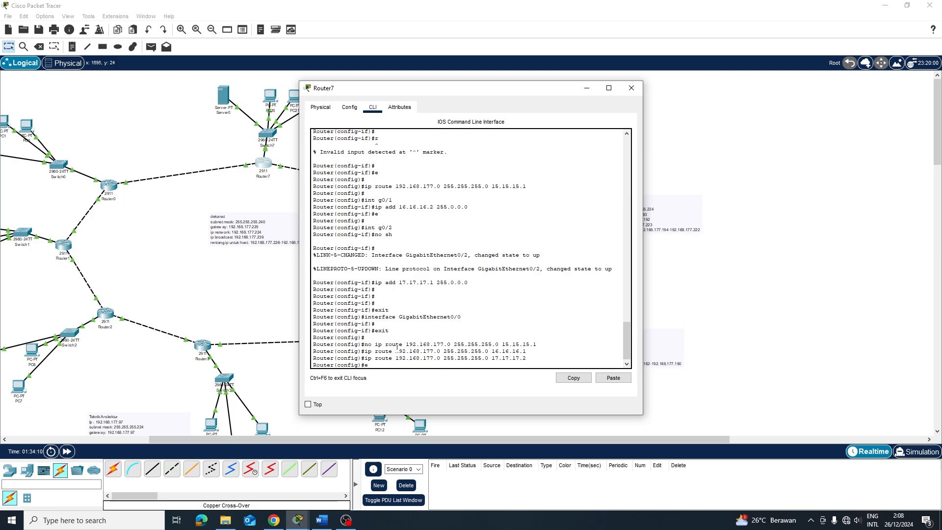
{"action": "key", "text": "Return"}
{"action": "key", "text": "Return"}
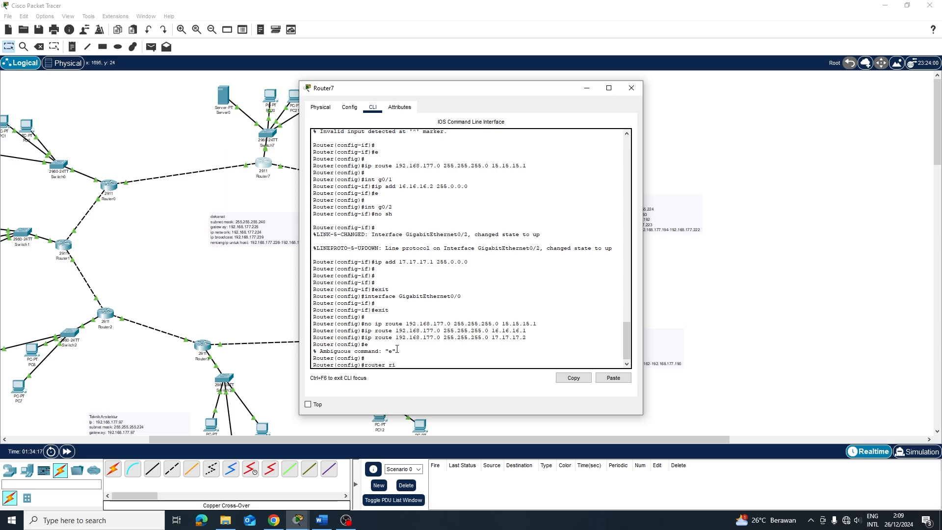
Enter router rip configuration and set RIP to version 2
{"action": "type", "text": "router rip ve"}
{"action": "key", "text": "Return"}
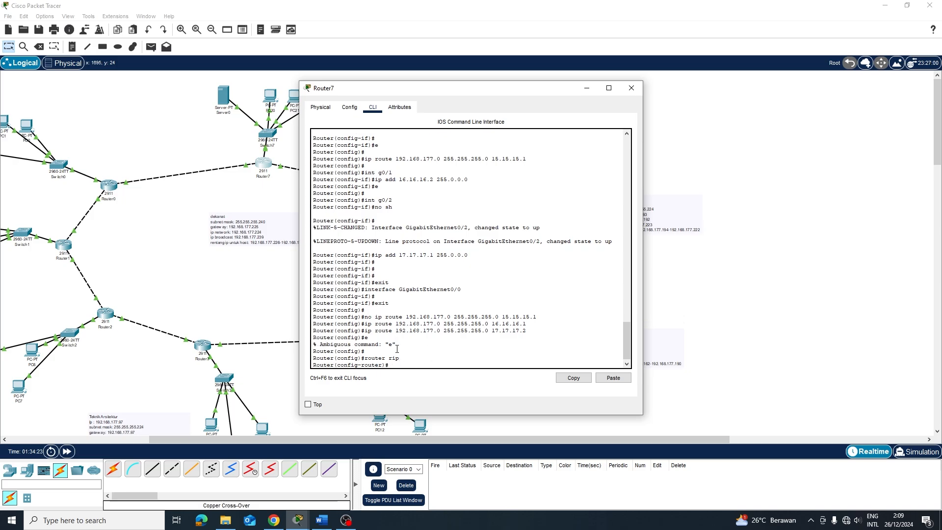
{"action": "type", "text": "versop"}
{"action": "key", "text": "Return"}
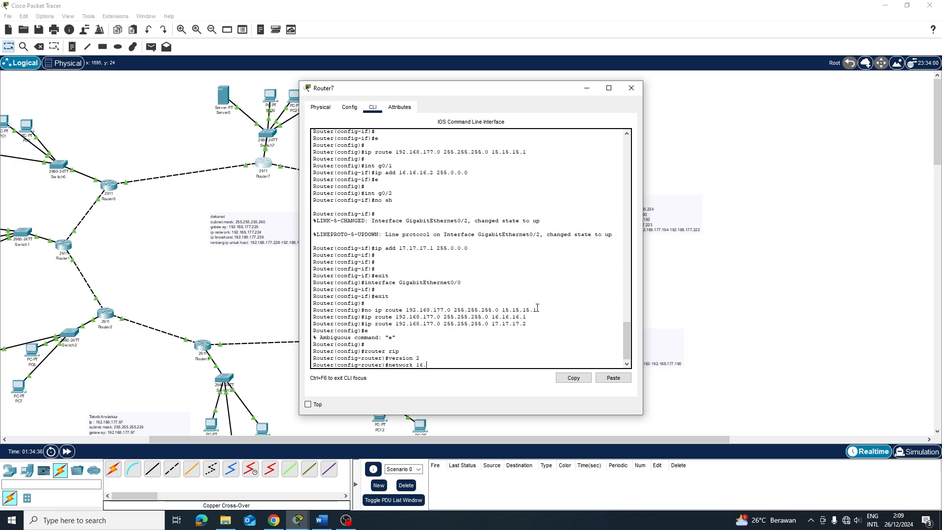
Advertise networks 16.0.0.0 and 17.0.0.0 in RIP
{"action": "type", "text": "0.0.0"}
{"action": "key", "text": "Return"}
{"action": "key", "text": "Up"}
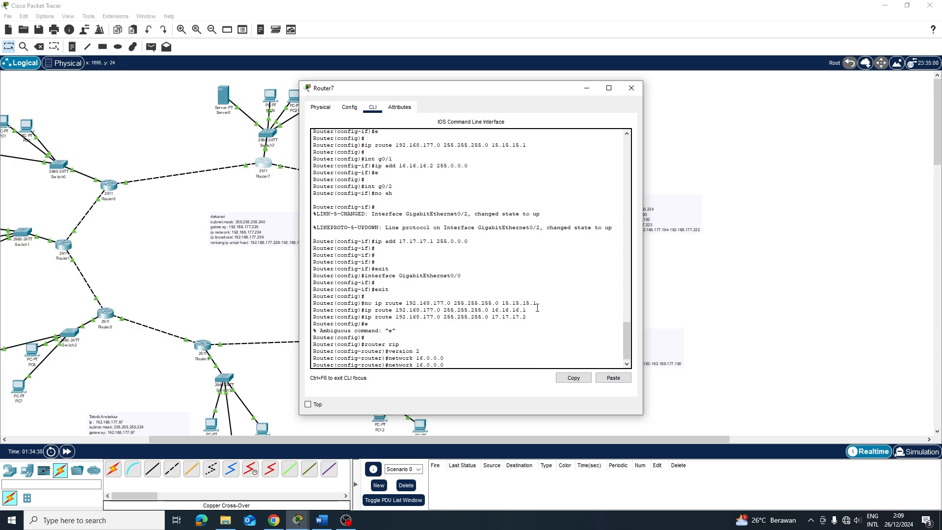
{"action": "key", "text": "Left"}
{"action": "key", "text": "BackSpace"}
{"action": "type", "text": "7"}
{"action": "key", "text": "Return"}
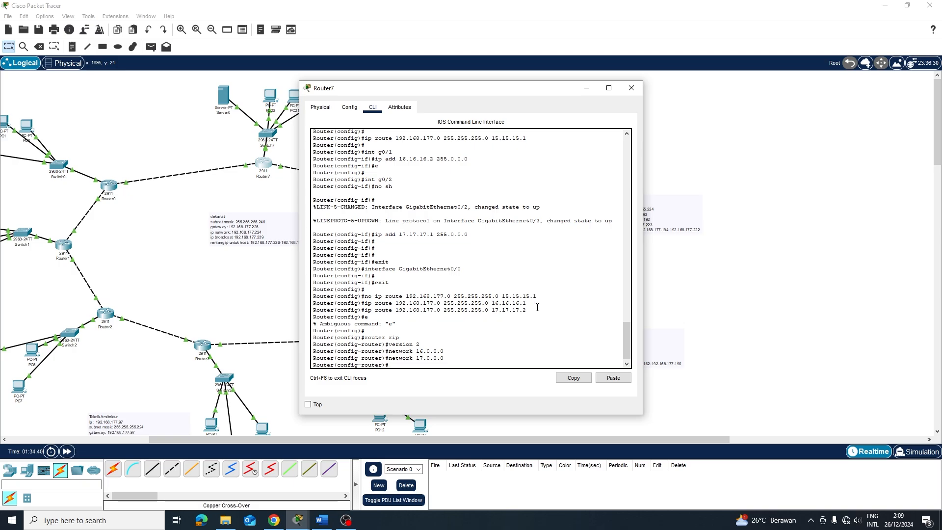
Close Router7, then review Router0's command line and close its window
{"action": "left_click", "coordinate": [631, 87]}
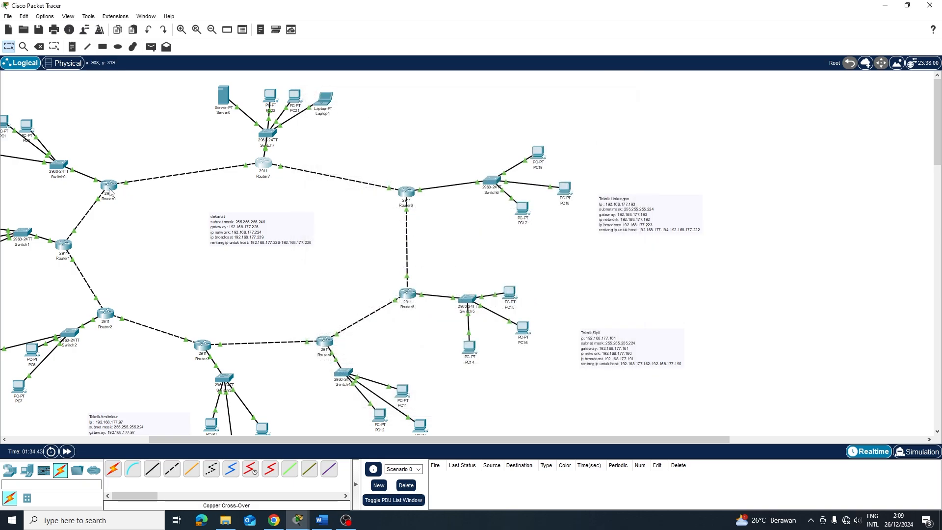
{"action": "left_click", "coordinate": [109, 186]}
{"action": "left_click", "coordinate": [424, 105]}
{"action": "scroll", "coordinate": [433, 182], "scroll_direction": "up", "scroll_amount": 10}
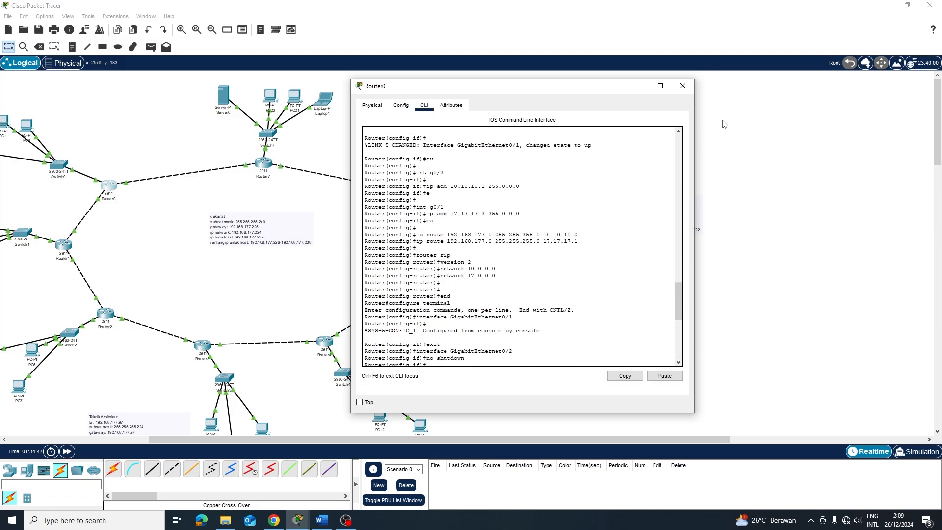
{"action": "left_click", "coordinate": [683, 85]}
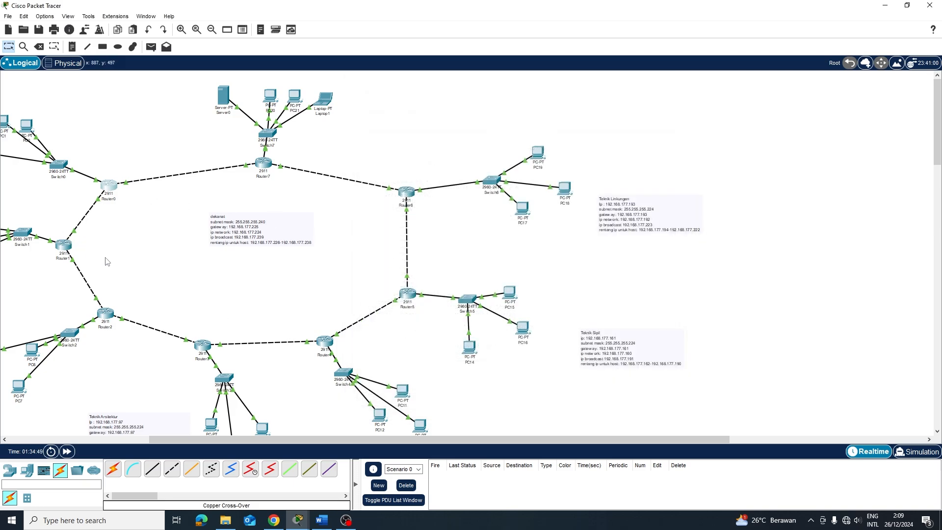
Send simple test packets between PC0 and Server0, then delete them from the scenario
{"action": "key", "text": "p"}
{"action": "left_click", "coordinate": [27, 126]}
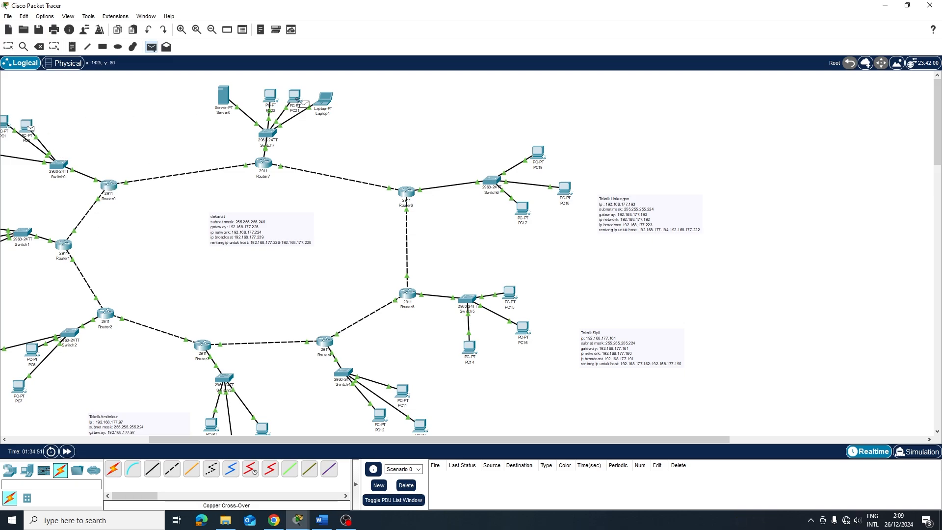
{"action": "left_click", "coordinate": [230, 97]}
{"action": "key", "text": "p"}
{"action": "left_click", "coordinate": [229, 98]}
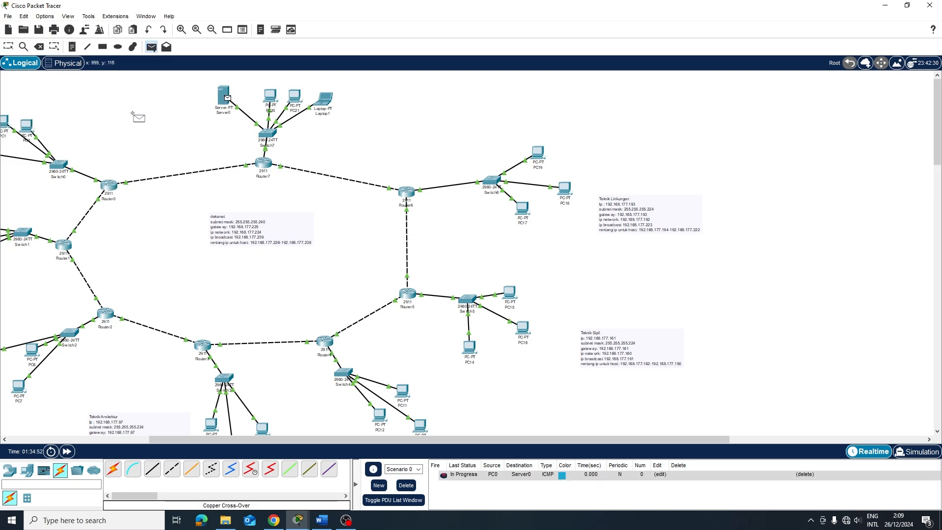
{"action": "left_click", "coordinate": [32, 126]}
{"action": "key", "text": "p"}
{"action": "left_click", "coordinate": [32, 126]}
{"action": "left_click", "coordinate": [223, 97]}
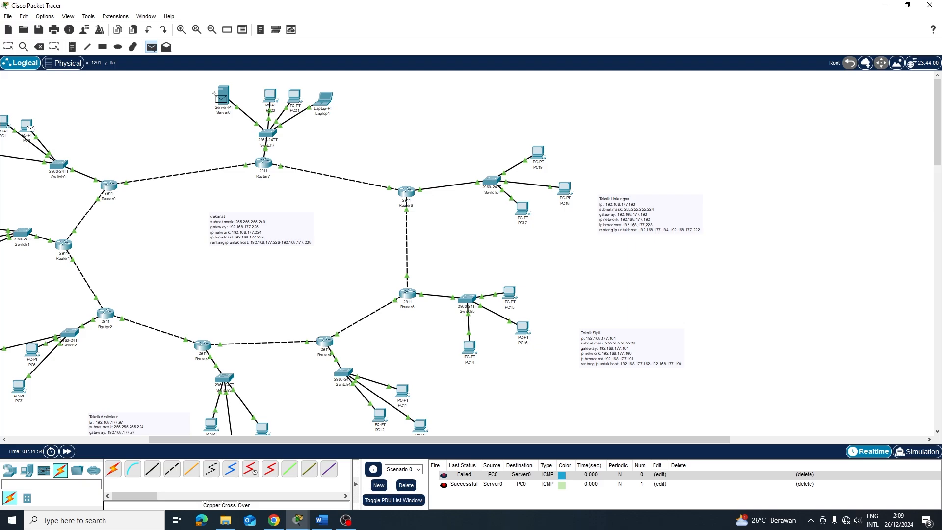
{"action": "left_click", "coordinate": [407, 485]}
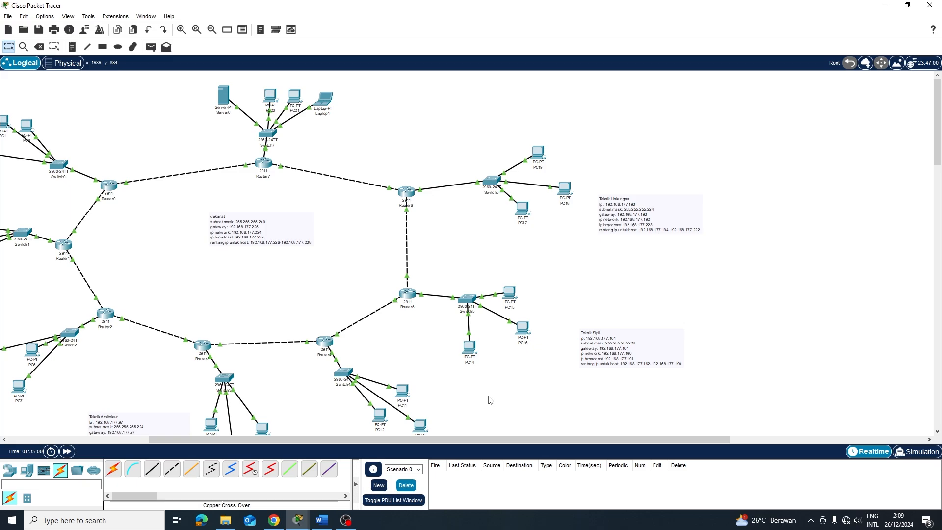
Scroll the workspace and zoom out then in so the router ring fills the view
{"action": "left_click_drag", "start_coordinate": [394, 439], "coordinate": [254, 432]}
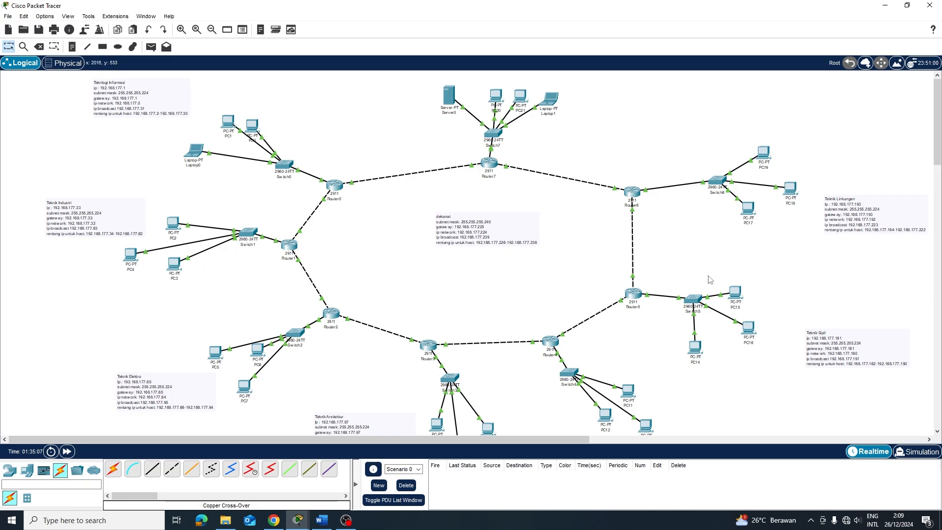
{"action": "mouse_move", "coordinate": [363, 443]}
{"action": "left_mouse_down"}
{"action": "mouse_move", "coordinate": [490, 445]}
{"action": "mouse_move", "coordinate": [362, 442]}
{"action": "left_mouse_up"}
{"action": "left_click_drag", "start_coordinate": [456, 438], "coordinate": [562, 439]}
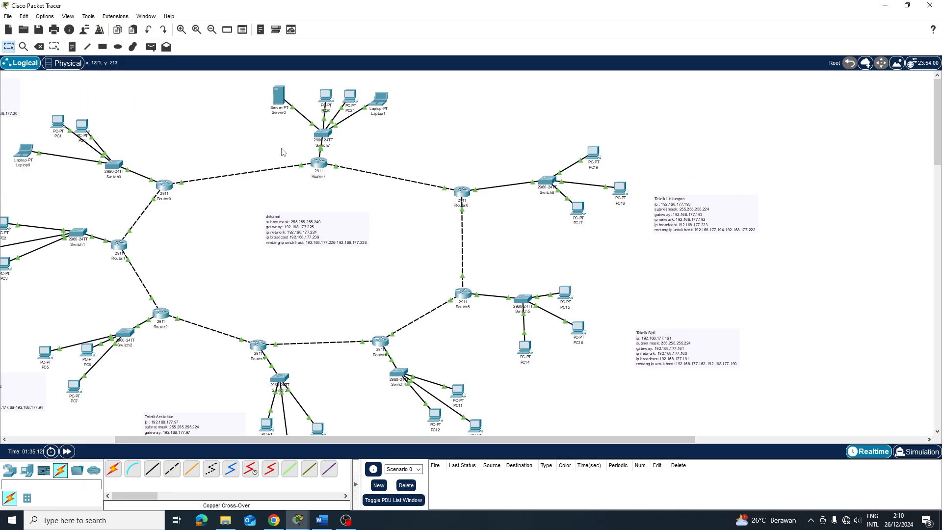
{"action": "left_click_drag", "start_coordinate": [356, 442], "coordinate": [249, 445]}
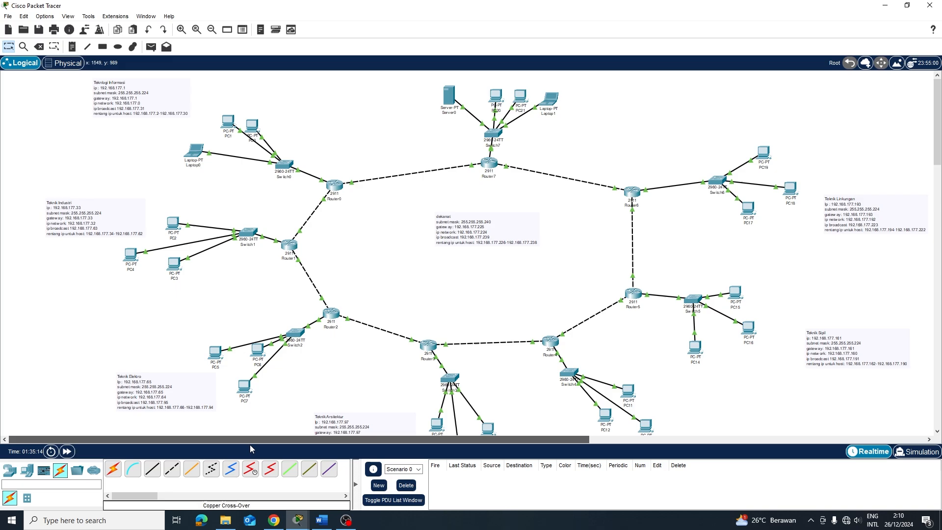
{"action": "key", "text": "p"}
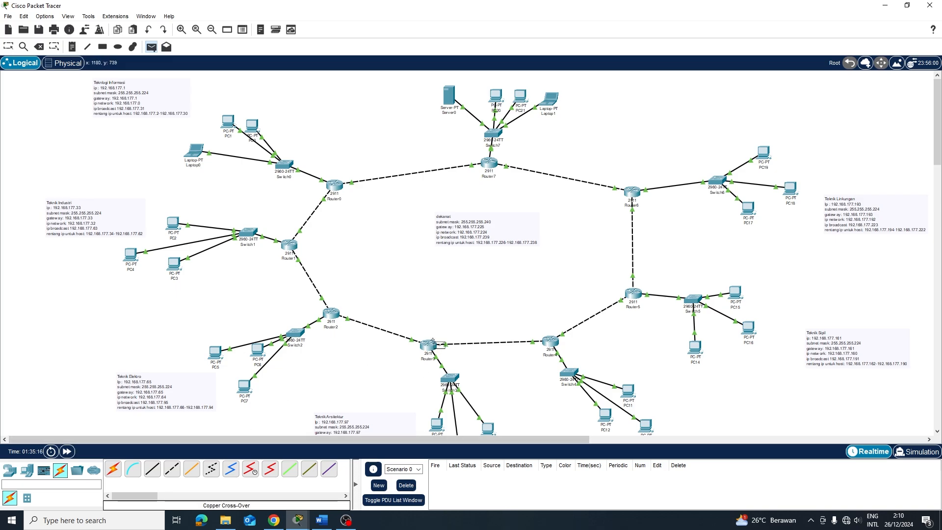
{"action": "left_click", "coordinate": [212, 30]}
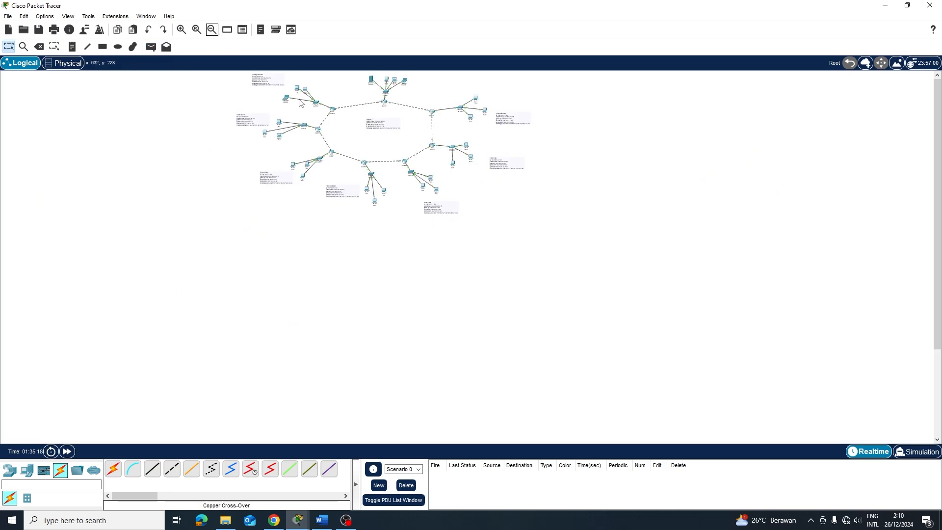
{"action": "left_click", "coordinate": [181, 30]}
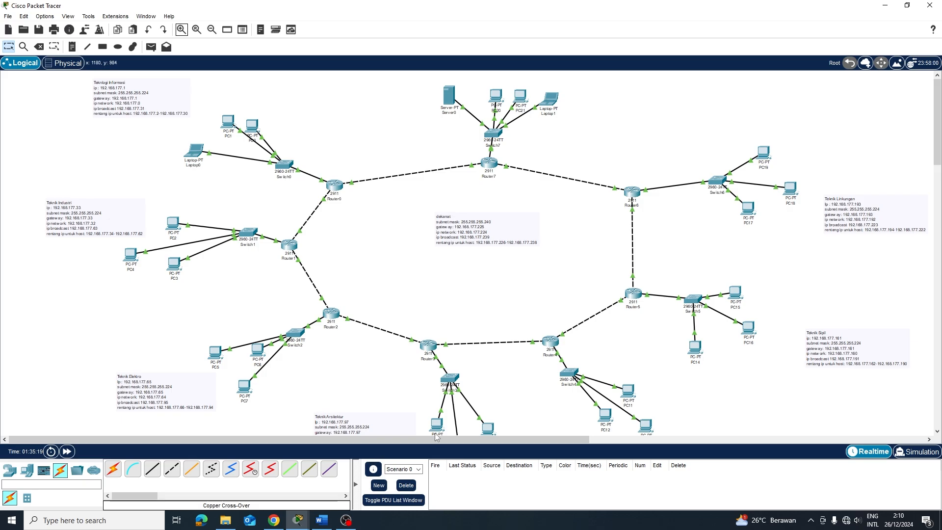
{"action": "left_click_drag", "start_coordinate": [437, 440], "coordinate": [469, 441]}
Ping PC8→PC7, PC7→PC3, PC2→Laptop0 and PC0→PC20
{"action": "key", "text": "p"}
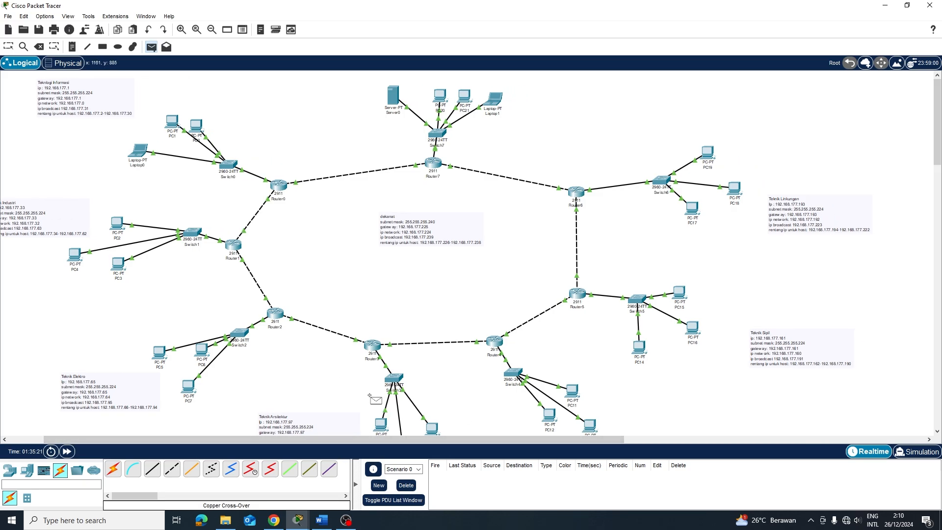
{"action": "left_click", "coordinate": [382, 424]}
{"action": "left_click", "coordinate": [190, 388]}
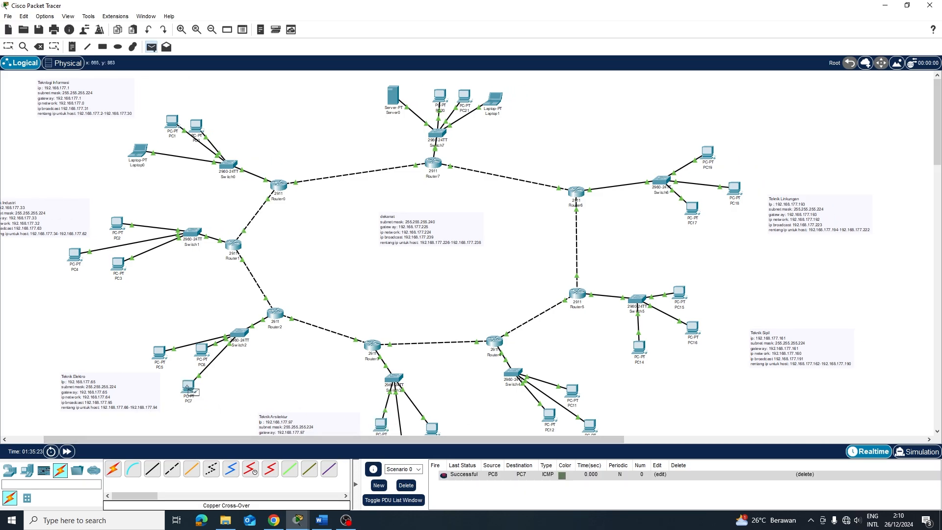
{"action": "left_click", "coordinate": [119, 265]}
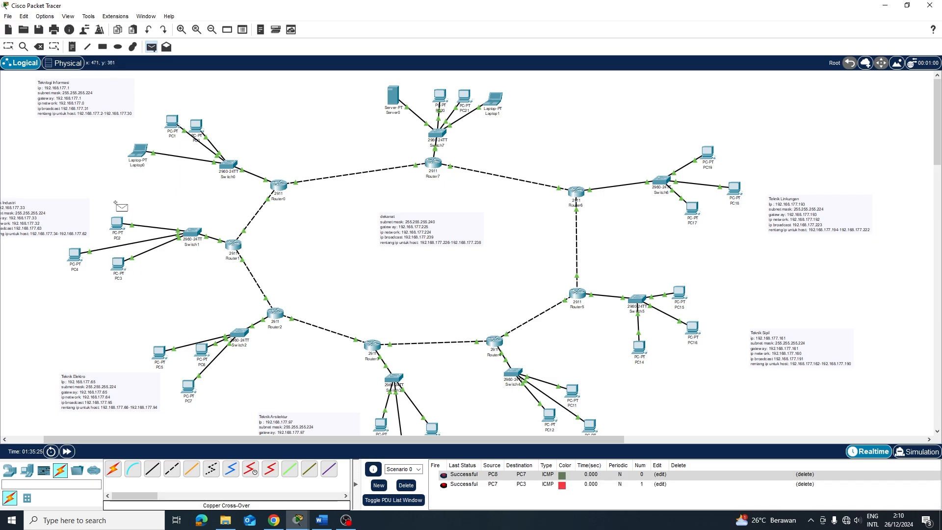
{"action": "left_click", "coordinate": [118, 224]}
{"action": "left_click", "coordinate": [142, 149]}
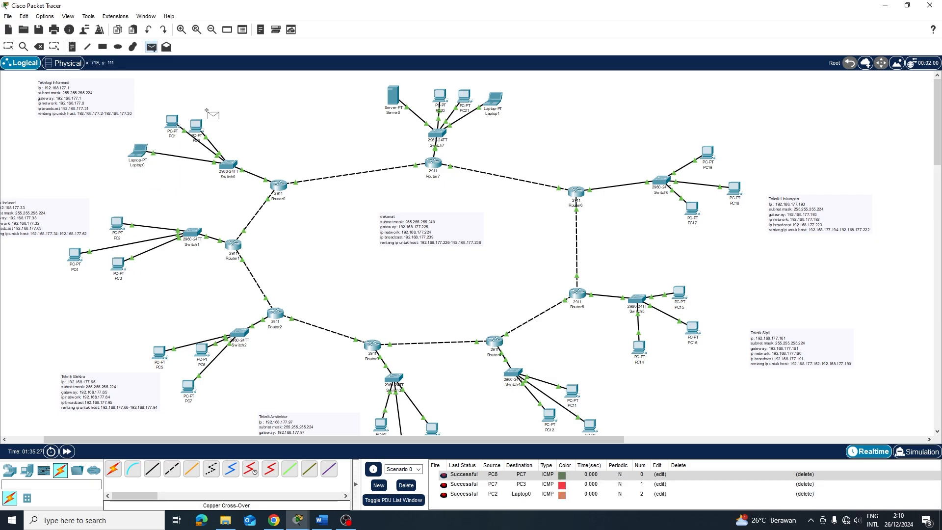
{"action": "left_click", "coordinate": [197, 125]}
{"action": "left_click", "coordinate": [440, 96]}
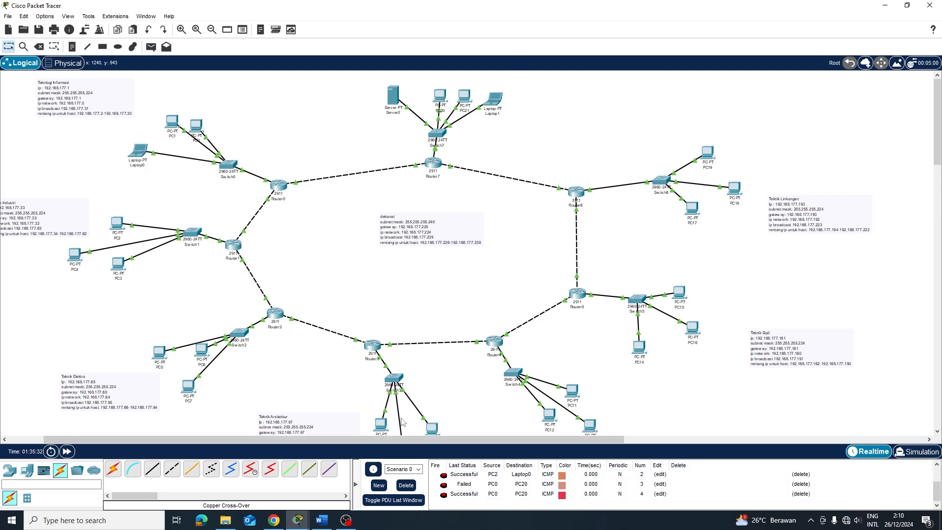
Clear the PDU list and ping PC0 to PC21 three times
{"action": "key", "text": "p"}
{"action": "left_click", "coordinate": [406, 486]}
{"action": "left_click", "coordinate": [196, 125]}
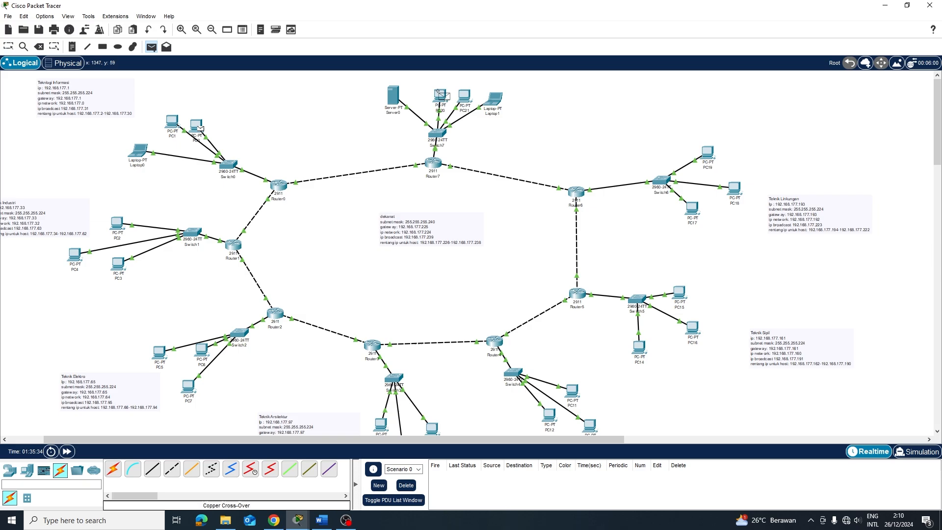
{"action": "left_click", "coordinate": [463, 96]}
{"action": "left_click", "coordinate": [196, 125]}
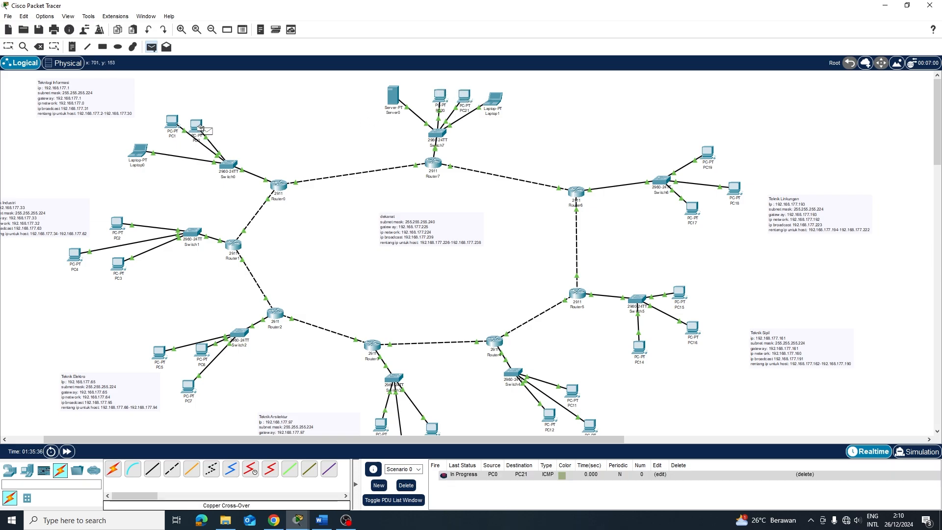
{"action": "left_click", "coordinate": [464, 98]}
{"action": "key", "text": "p"}
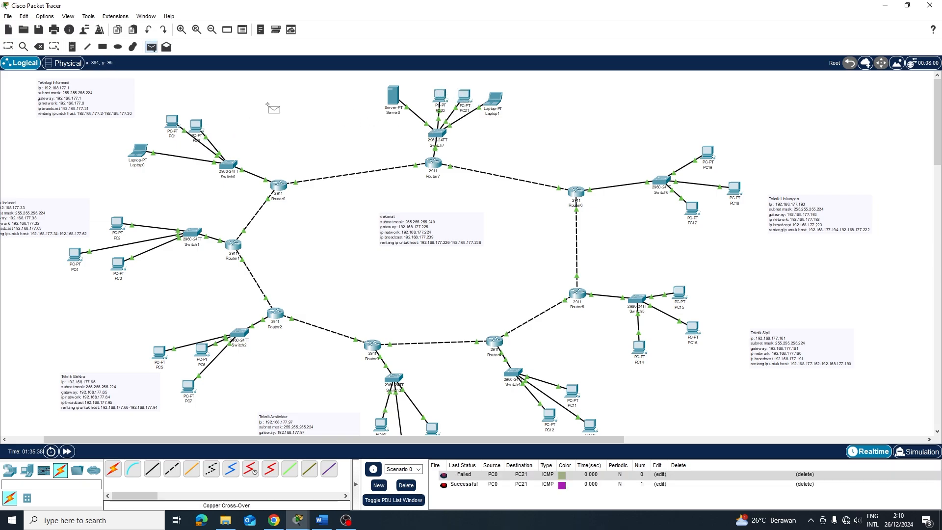
{"action": "left_click", "coordinate": [197, 126]}
{"action": "left_click", "coordinate": [463, 96]}
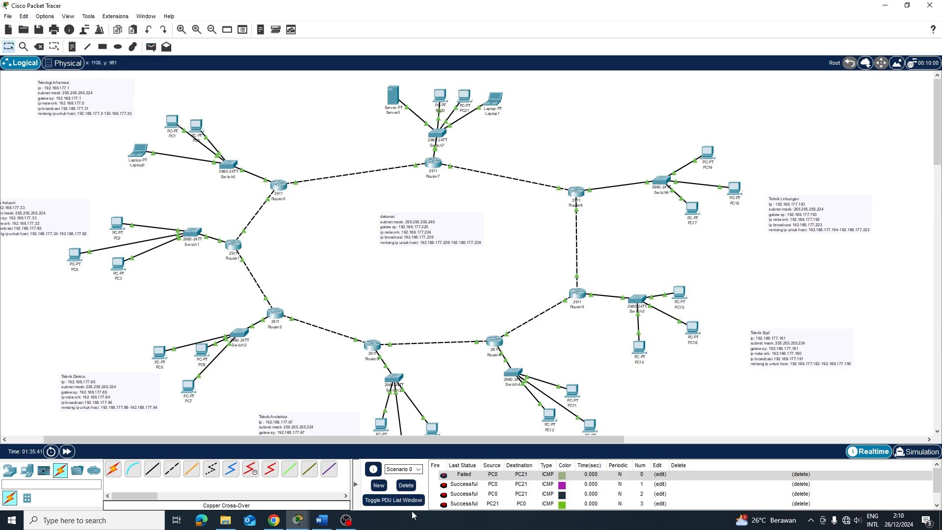
Clear the PDU list and ping Server0→PC19 and PC17→PC15
{"action": "left_click", "coordinate": [406, 485]}
{"action": "left_click", "coordinate": [393, 94]}
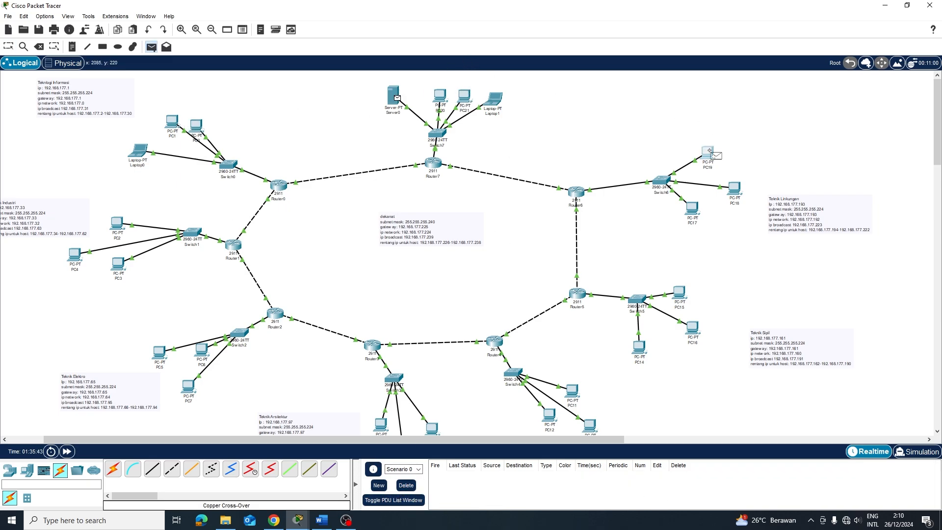
{"action": "left_click", "coordinate": [707, 152]}
{"action": "left_click", "coordinate": [693, 207]}
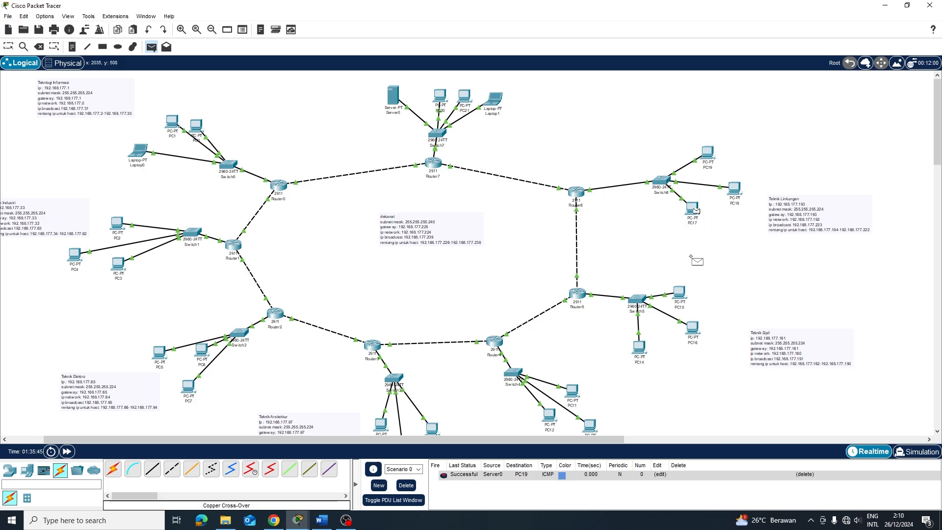
{"action": "left_click", "coordinate": [683, 292]}
{"action": "key", "text": "Escape"}
Ping PC14→PC11 and PC12→PC9
{"action": "key", "text": "p"}
{"action": "left_click", "coordinate": [639, 348]}
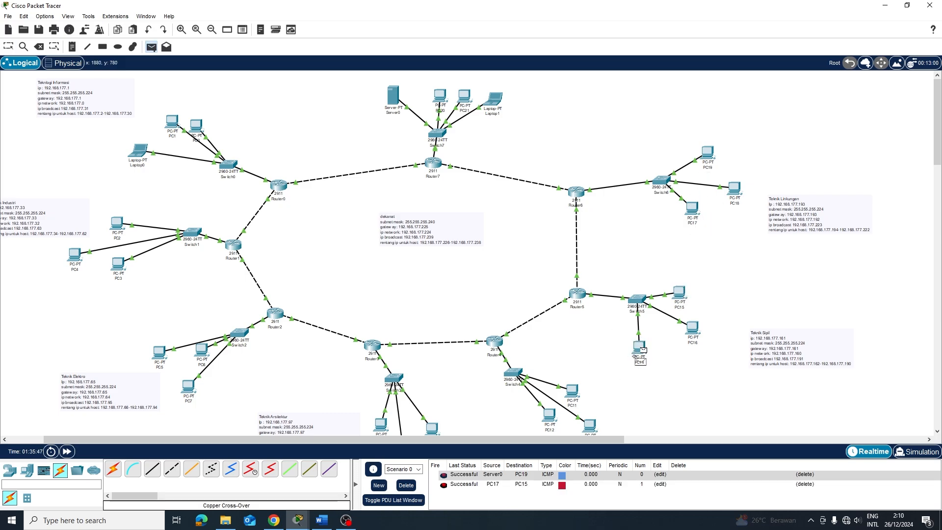
{"action": "left_click", "coordinate": [572, 390]}
{"action": "key", "text": "Escape"}
{"action": "key", "text": "p"}
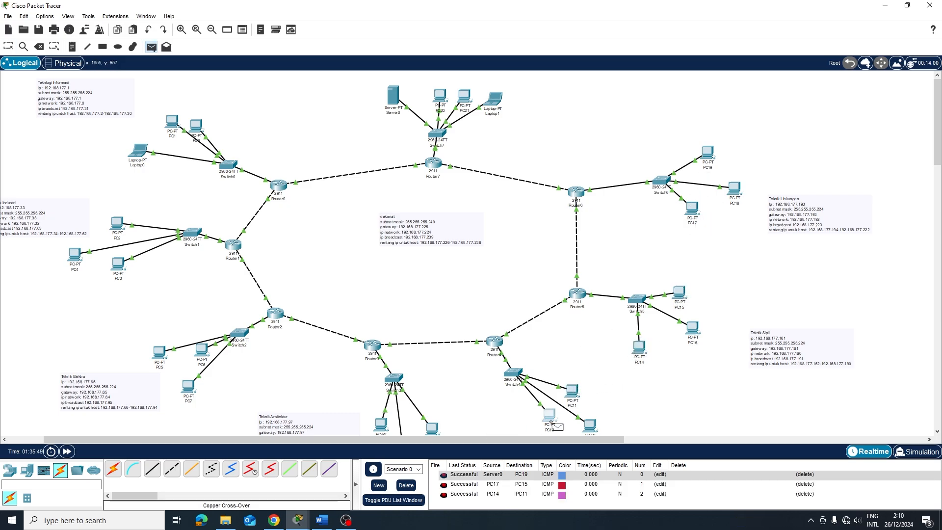
{"action": "left_click", "coordinate": [550, 416]}
{"action": "left_click", "coordinate": [432, 428]}
{"action": "key", "text": "Escape"}
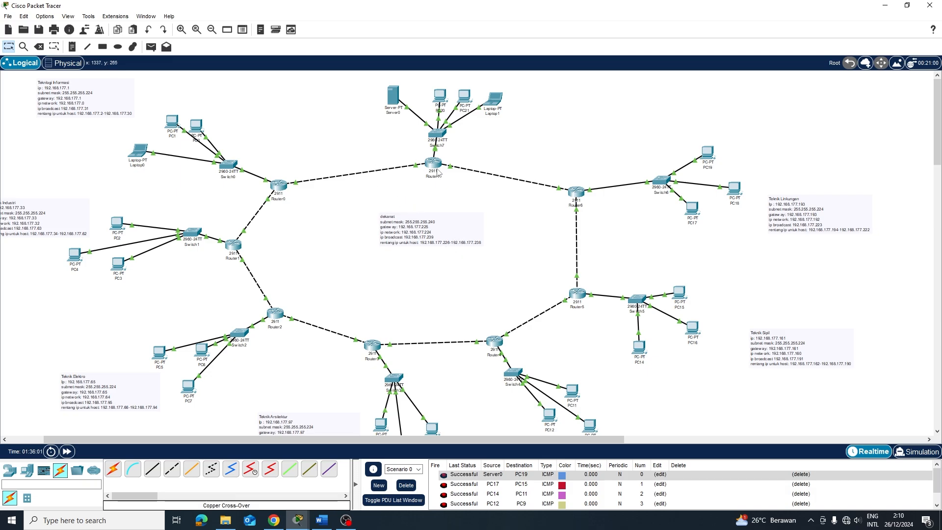
Open Server0's FTP service settings under Services
{"action": "mouse_move", "coordinate": [440, 177]}
{"action": "left_click", "coordinate": [393, 96]}
{"action": "left_click", "coordinate": [375, 111]}
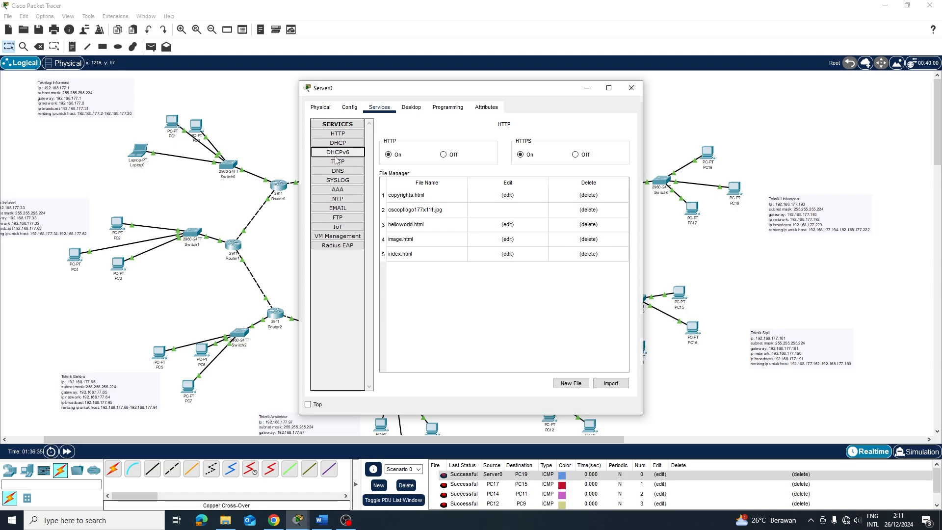
{"action": "left_click", "coordinate": [339, 219]}
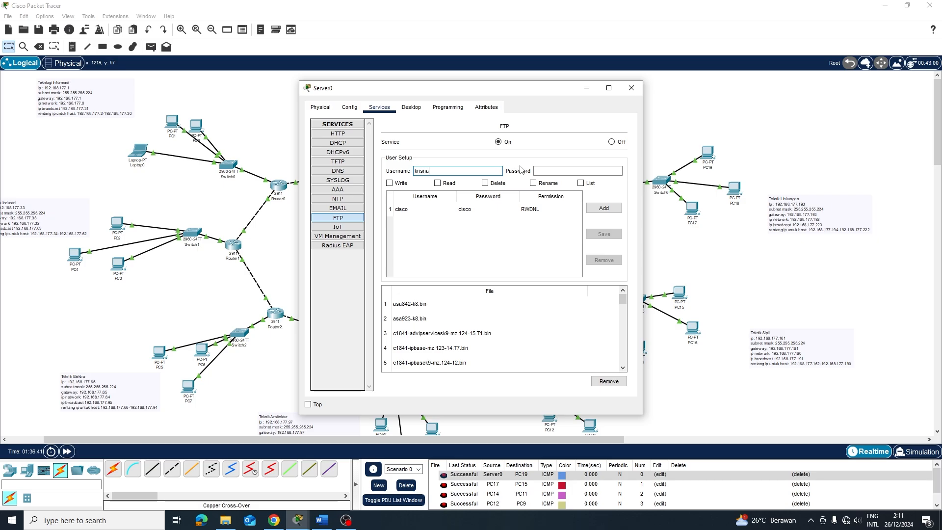
Enter the new user's password and tick Write, Read, Delete, Rename and List
{"action": "left_click", "coordinate": [579, 172]}
{"action": "type", "text": "123"}
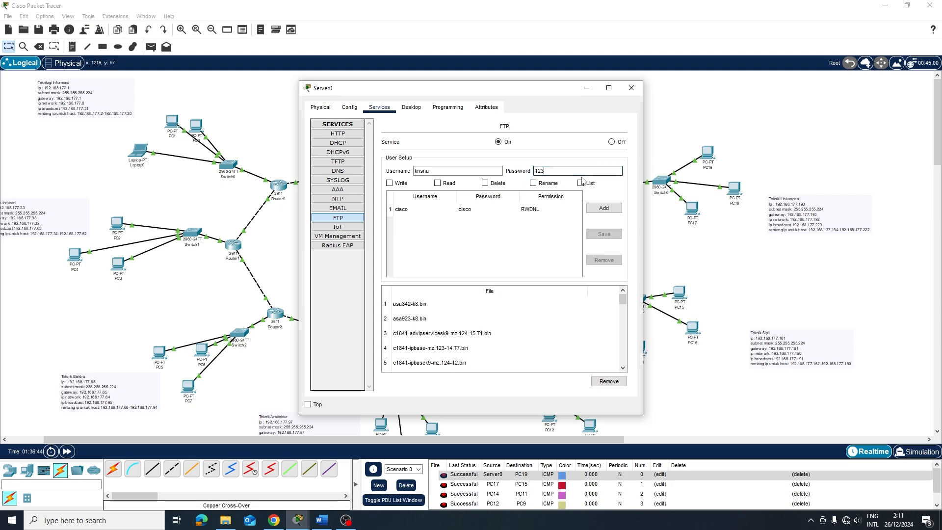
{"action": "left_click", "coordinate": [581, 183]}
{"action": "left_click", "coordinate": [533, 183]}
{"action": "left_click", "coordinate": [485, 183]}
{"action": "left_click", "coordinate": [389, 183]}
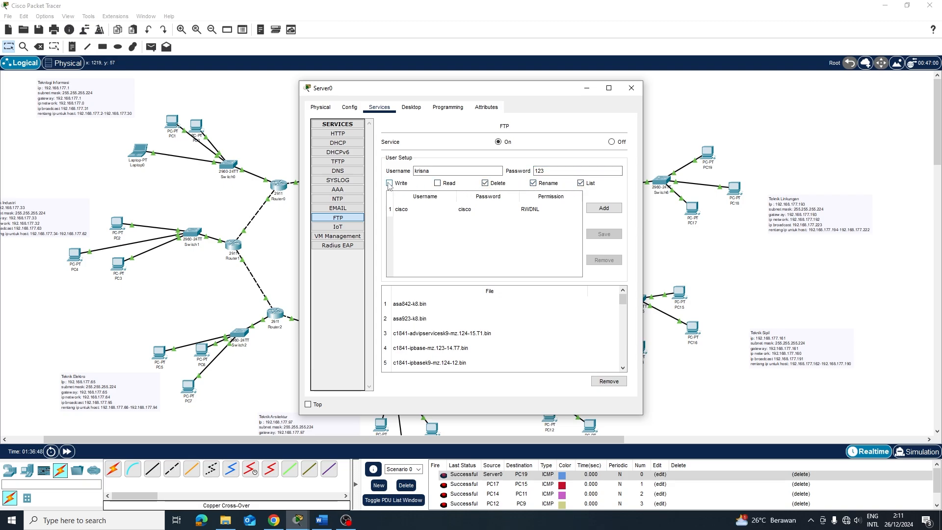
{"action": "left_click", "coordinate": [438, 183]}
Add the new RWDNL user to the FTP list, check Server0's IP configuration, and close it
{"action": "left_click", "coordinate": [604, 208]}
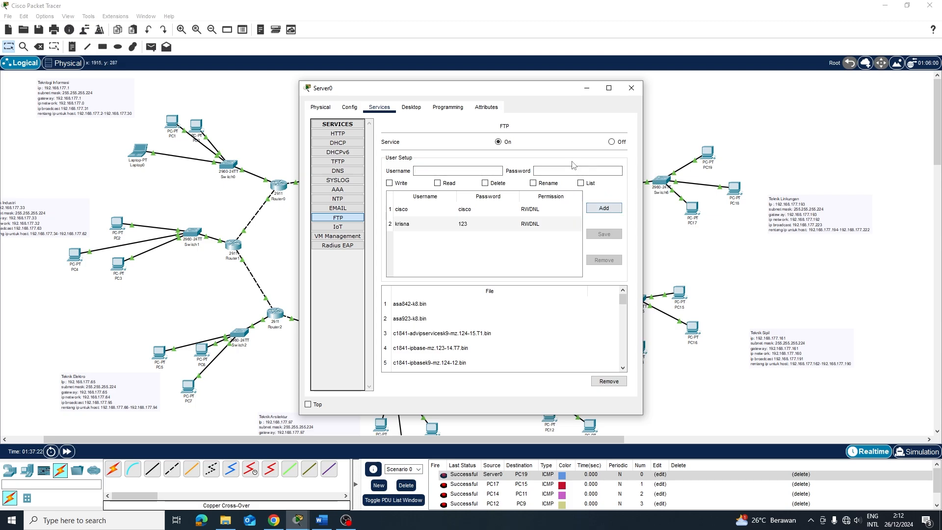
{"action": "left_click", "coordinate": [412, 107]}
{"action": "left_click", "coordinate": [361, 142]}
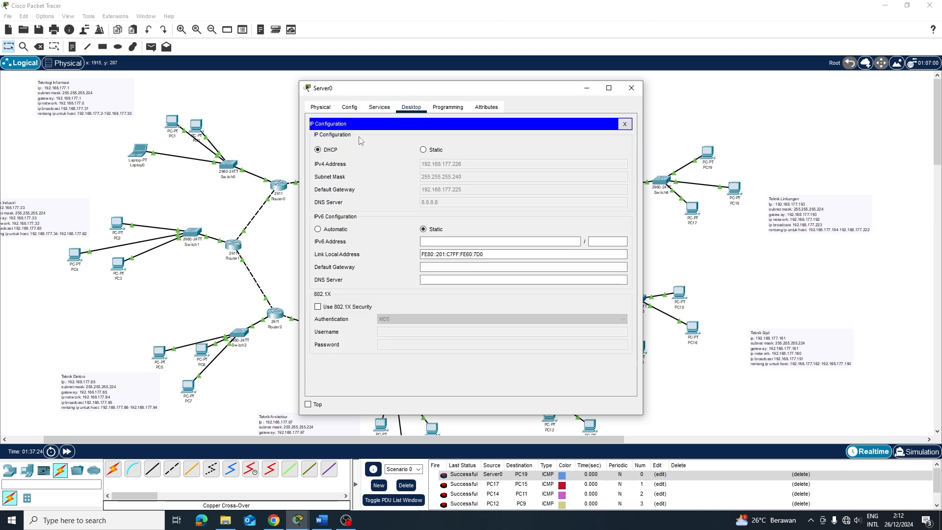
{"action": "left_click", "coordinate": [380, 107]}
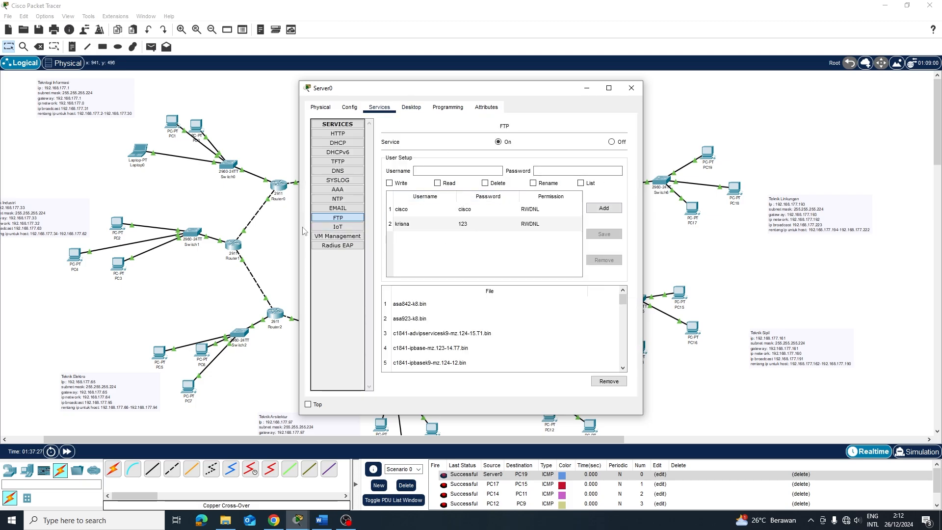
{"action": "left_click", "coordinate": [631, 88]}
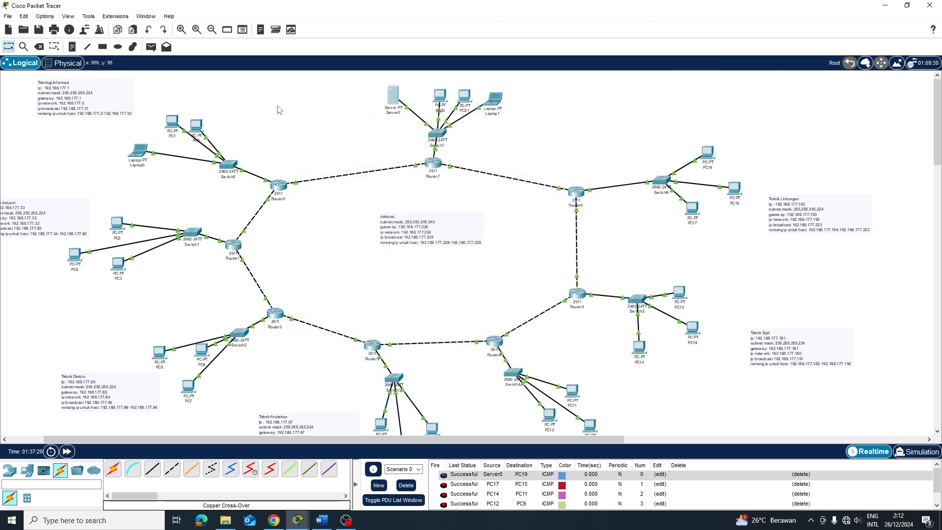
Open Laptop0's Command Prompt, then recheck Server0's IP address
{"action": "left_click", "coordinate": [139, 162]}
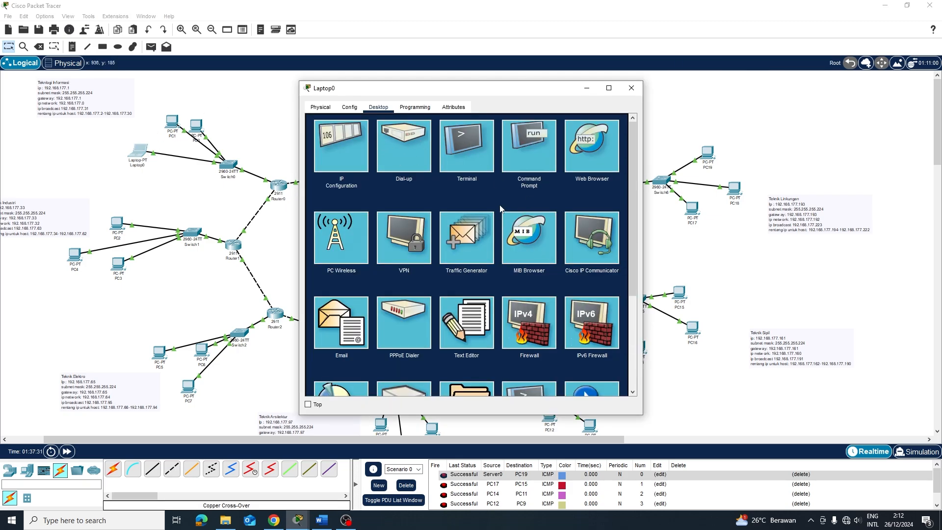
{"action": "left_click", "coordinate": [529, 139]}
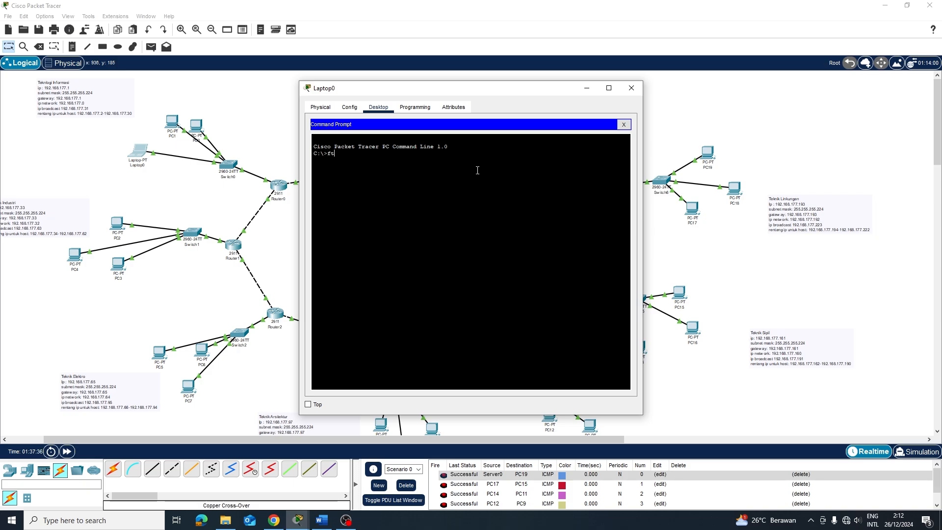
{"action": "left_click", "coordinate": [275, 173]}
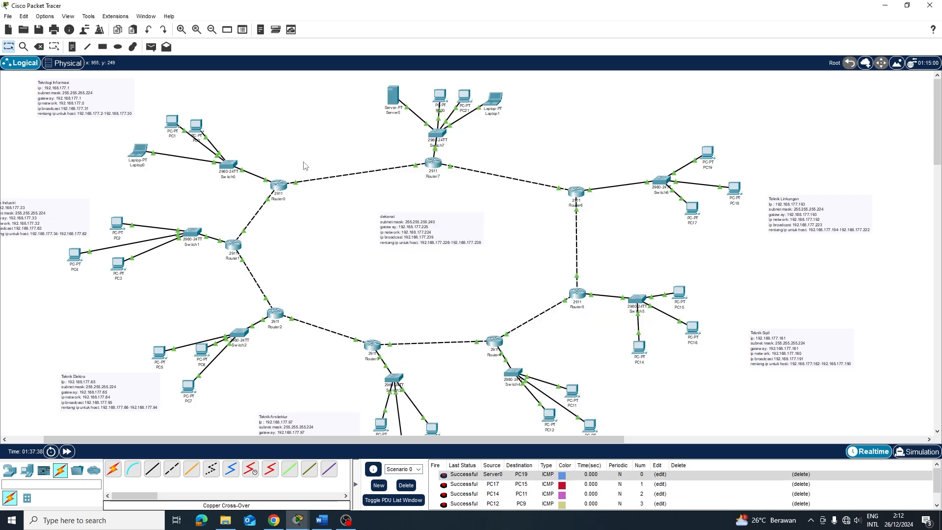
{"action": "left_click", "coordinate": [396, 96]}
{"action": "left_click", "coordinate": [412, 107]}
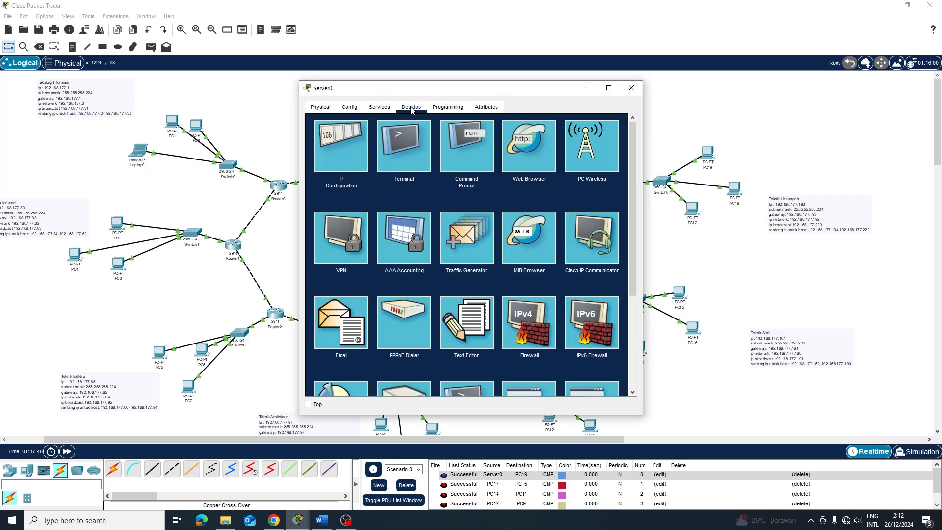
{"action": "left_click", "coordinate": [338, 149]}
Run ftp 192.168.177.126 from Laptop0's Command Prompt
{"action": "left_click", "coordinate": [269, 108]}
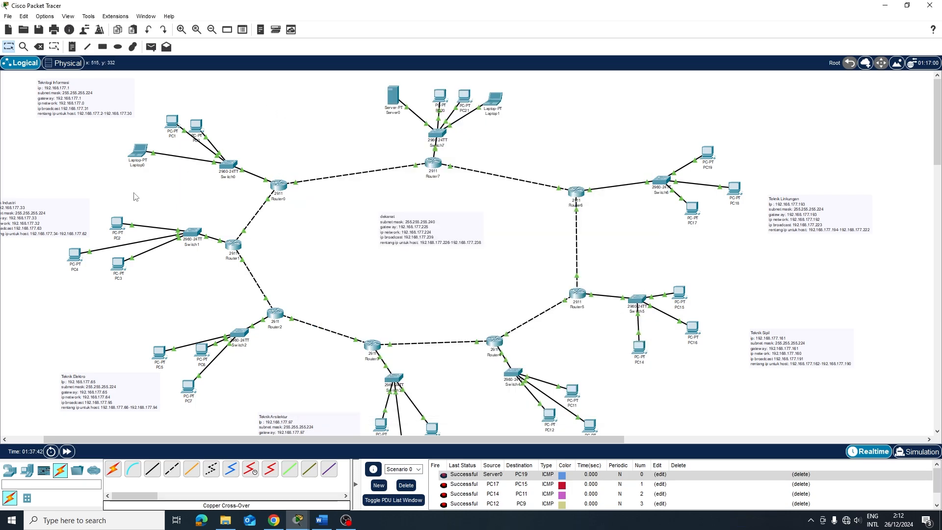
{"action": "left_click", "coordinate": [133, 156]}
{"action": "type", "text": "19211"}
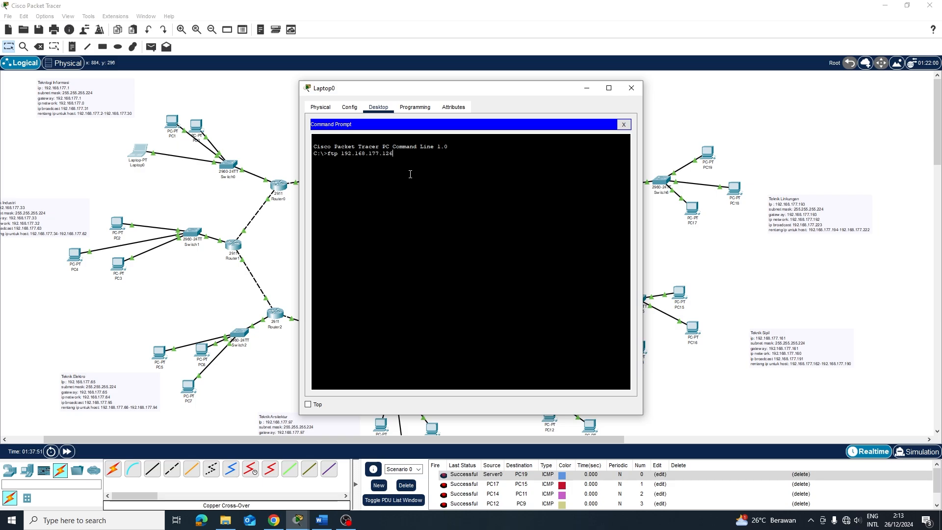
{"action": "key", "text": "Return"}
Send a simple test packet from Server0 to Laptop0, then clear the PDU list
{"action": "left_click", "coordinate": [587, 89]}
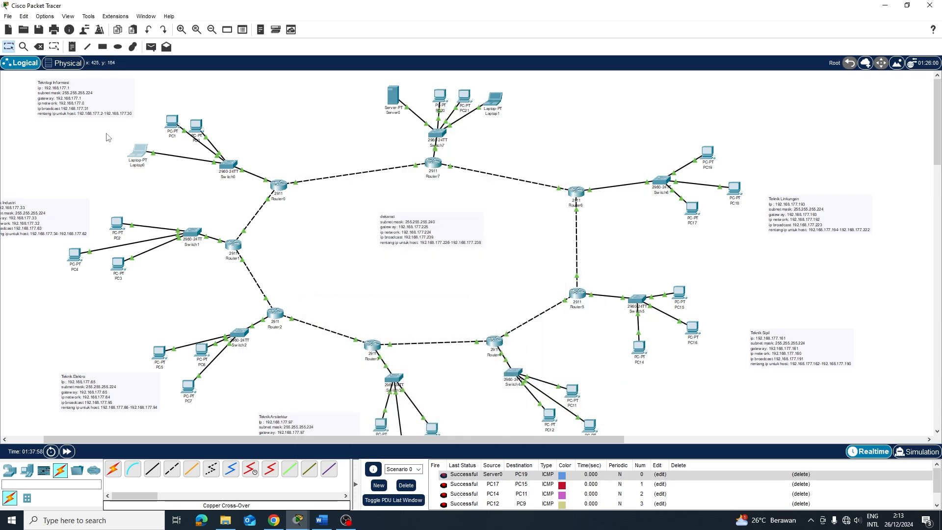
{"action": "key", "text": "p"}
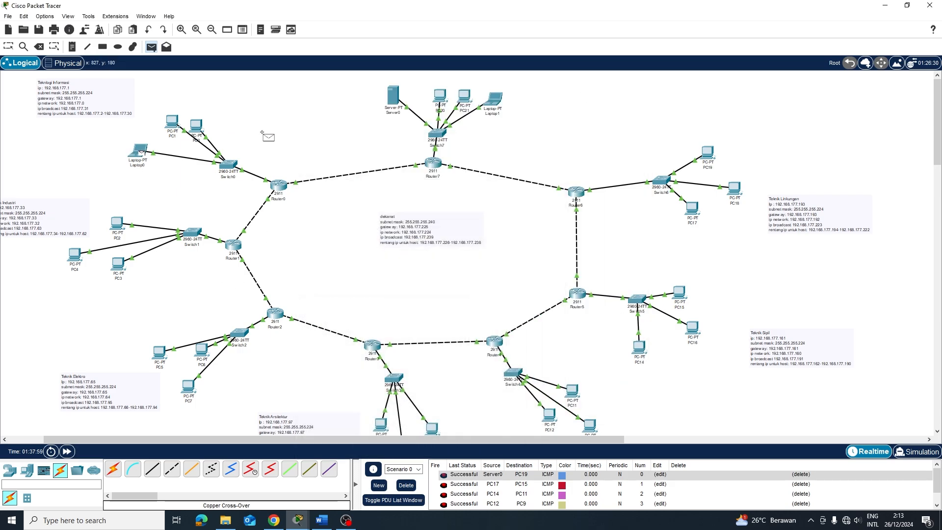
{"action": "left_click", "coordinate": [392, 95]}
{"action": "left_click", "coordinate": [139, 148]}
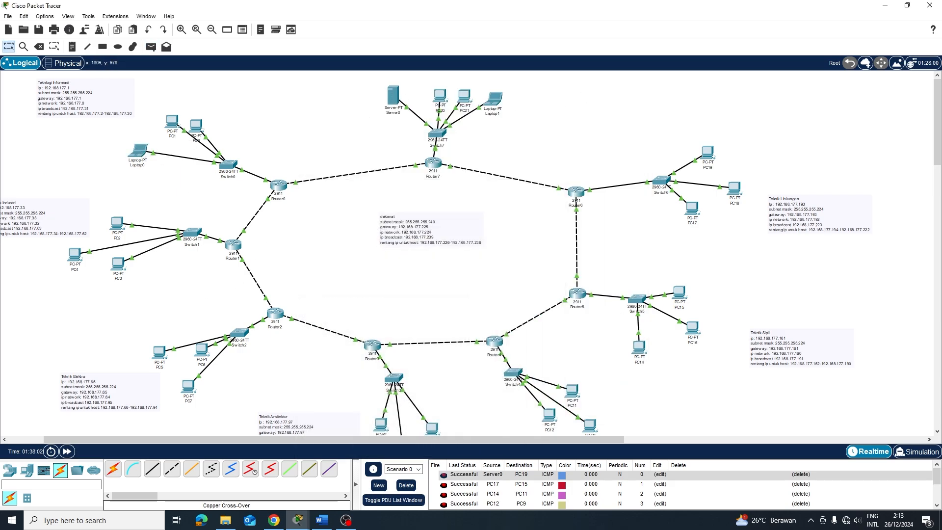
{"action": "left_click", "coordinate": [411, 487]}
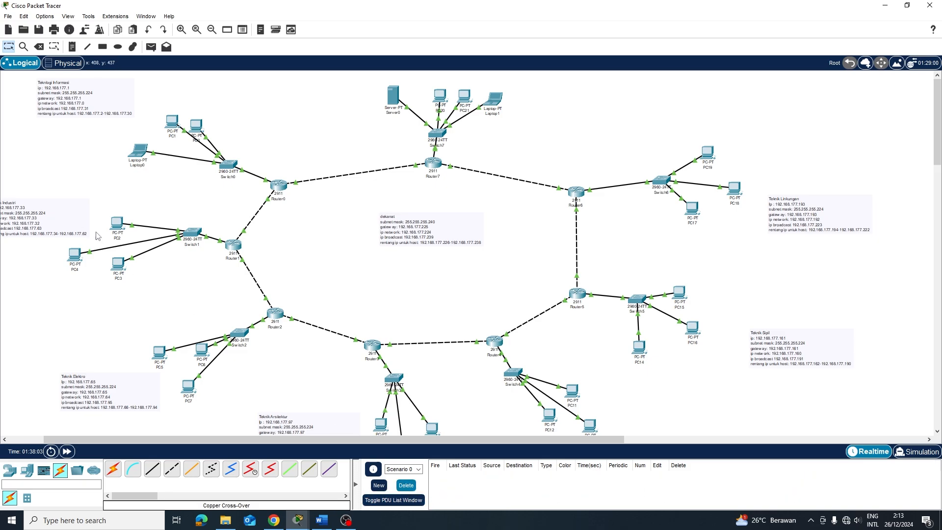
Rerun ftp 192.168.177.126 on Laptop0
{"action": "left_click", "coordinate": [140, 151]}
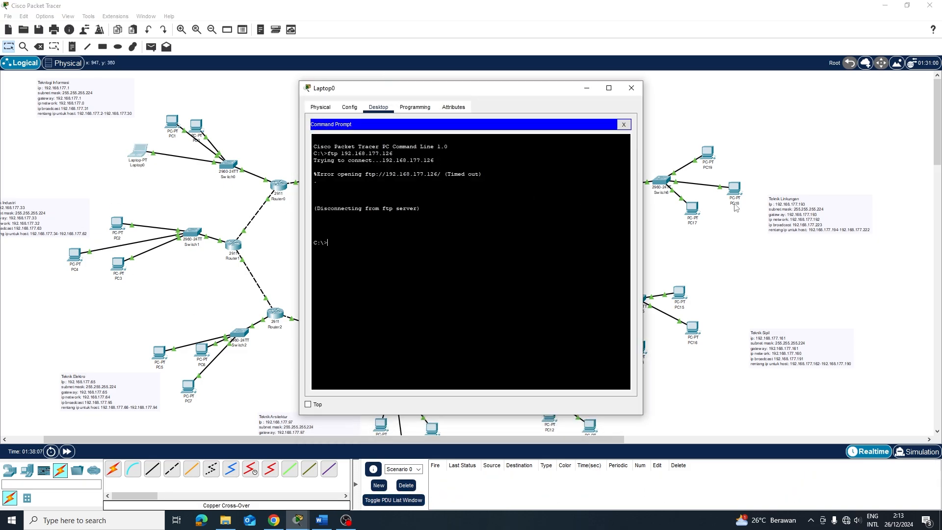
{"action": "key", "text": "Up"}
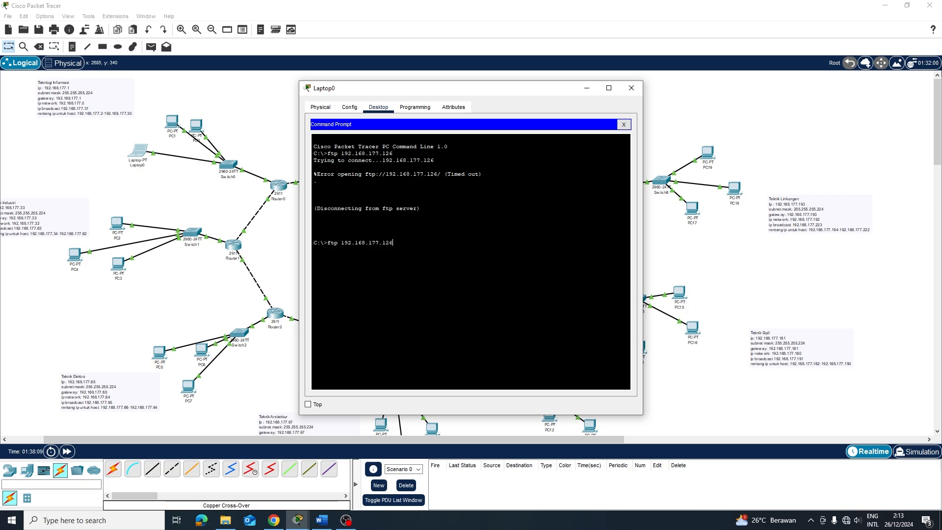
{"action": "key", "text": "Return"}
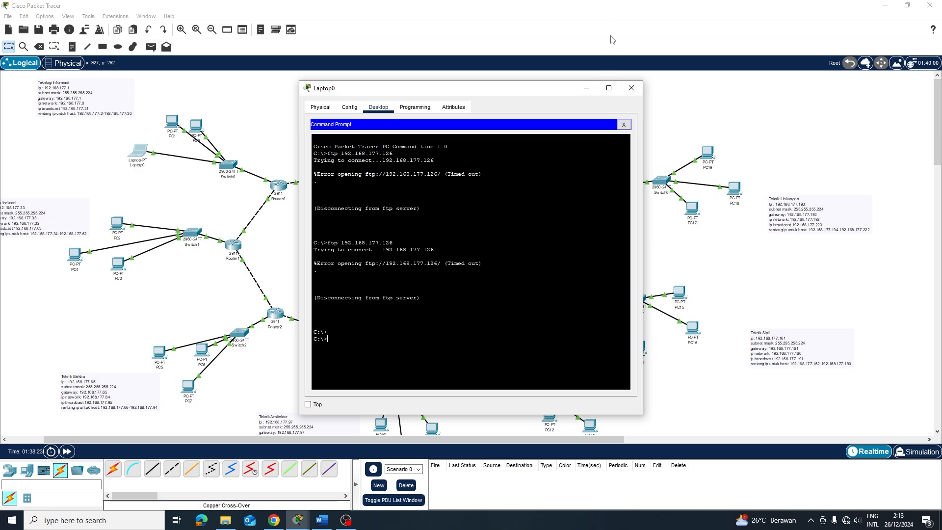
Close Laptop0 and review PC0's IP configuration
{"action": "left_click", "coordinate": [587, 87]}
{"action": "left_click", "coordinate": [206, 131]}
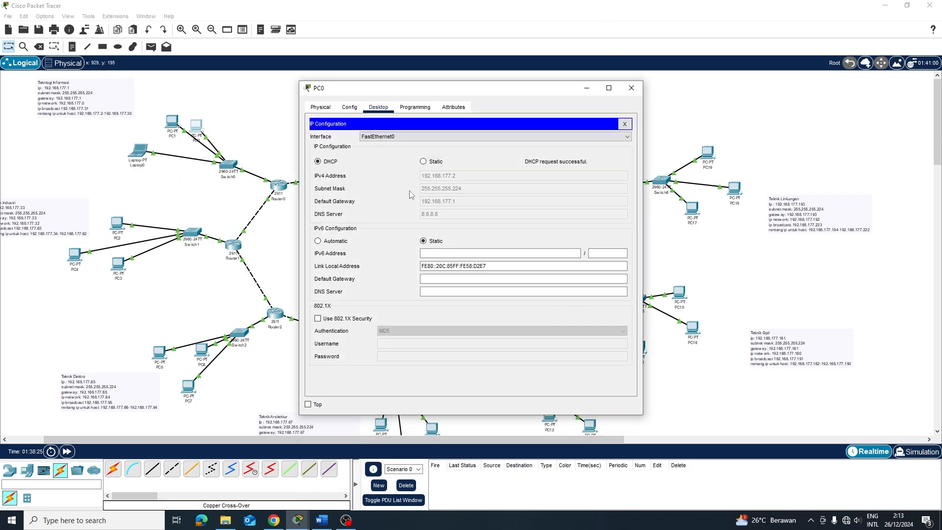
{"action": "left_click", "coordinate": [350, 107]}
{"action": "left_click", "coordinate": [378, 107]}
{"action": "left_click", "coordinate": [631, 120]}
Run dir in PC0's Command Prompt, showing only sampleFile.txt, then close PC0
{"action": "left_click", "coordinate": [532, 150]}
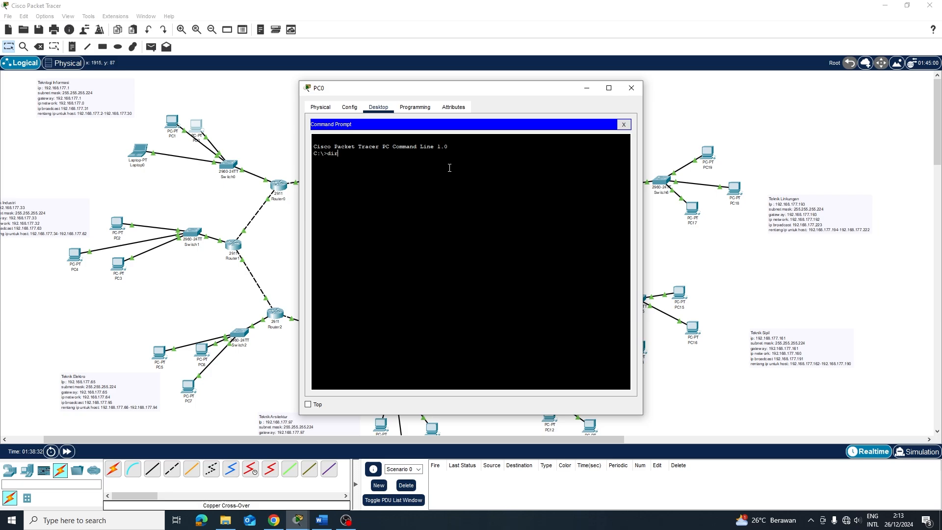
{"action": "type", "text": "dir"}
{"action": "key", "text": "Return"}
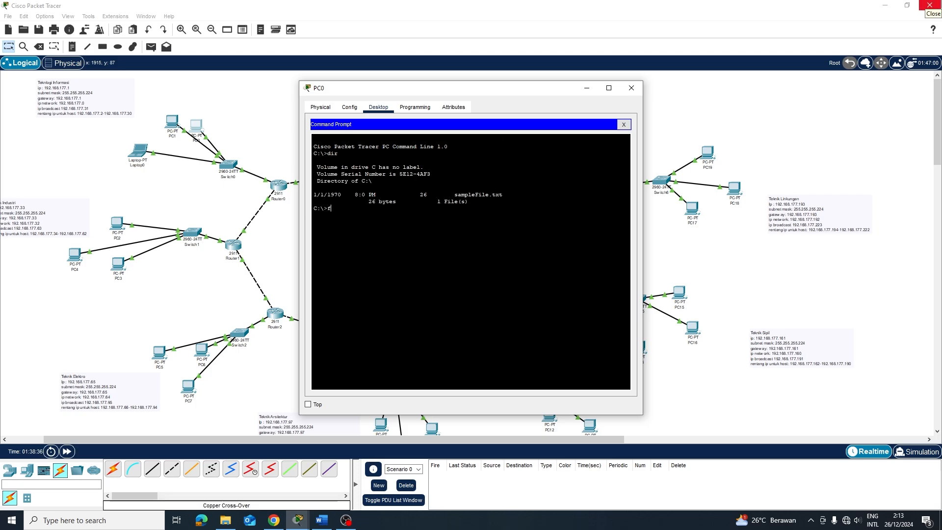
{"action": "type", "text": "ftp 192.168.177"}
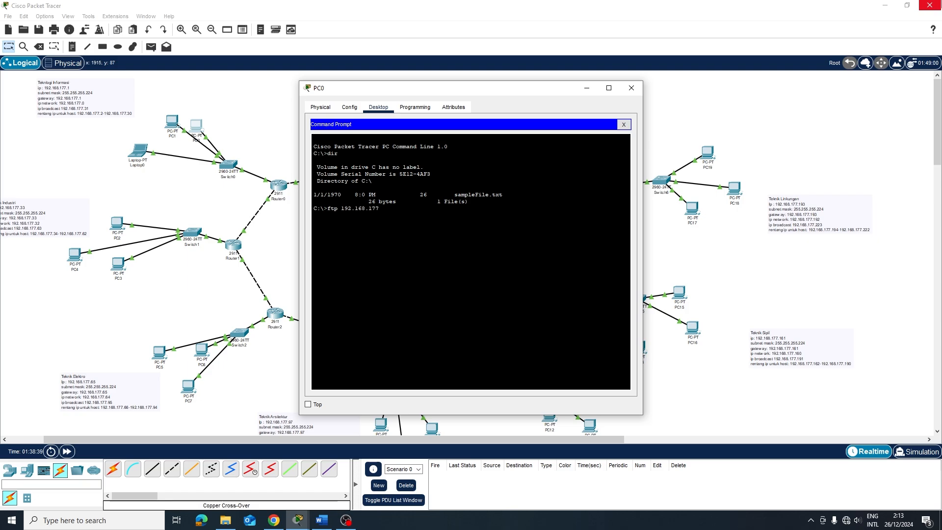
{"action": "type", "text": ".22"}
{"action": "left_click", "coordinate": [631, 88]}
From Laptop0's command line, reconnect to FTP server 192.168.177.226 and log in with the FTP username
{"action": "left_click", "coordinate": [142, 154]}
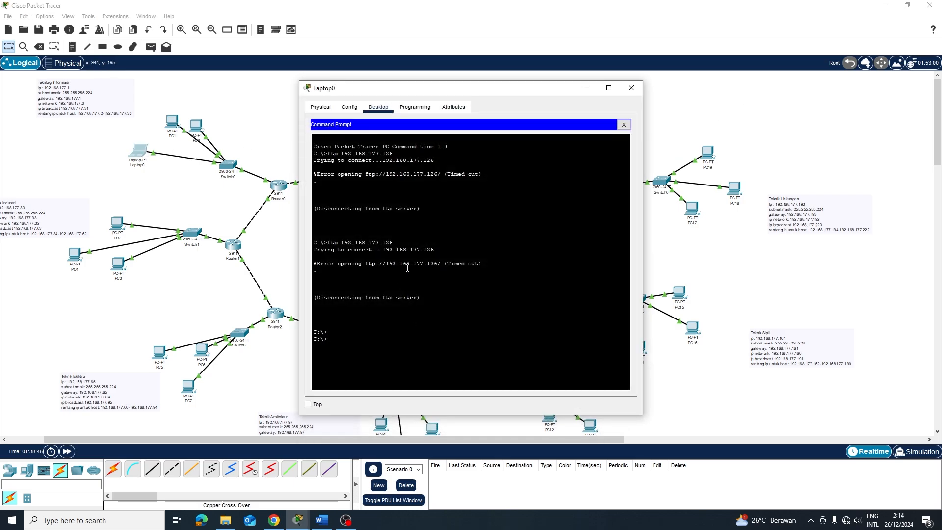
{"action": "key", "text": "Up"}
{"action": "key", "text": "Return"}
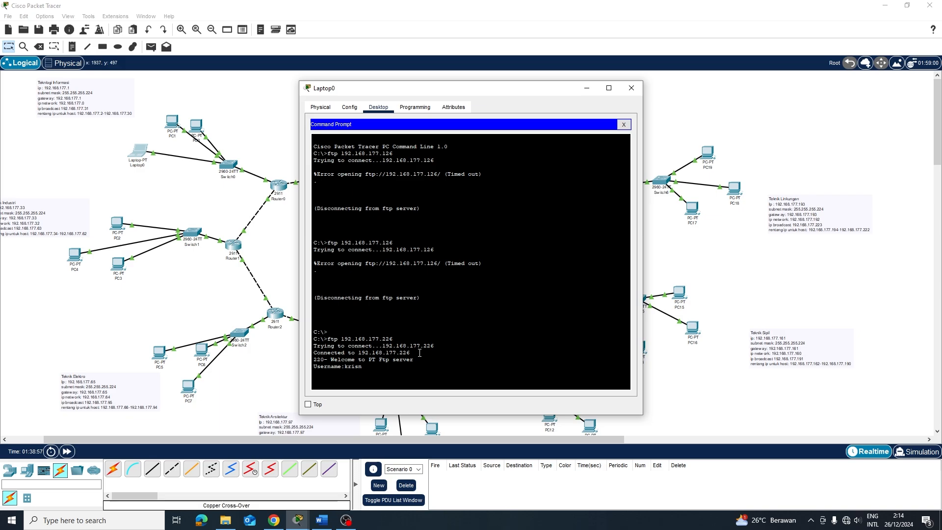
{"action": "type", "text": "krisna"}
{"action": "key", "text": "Return"}
{"action": "key", "text": "Return"}
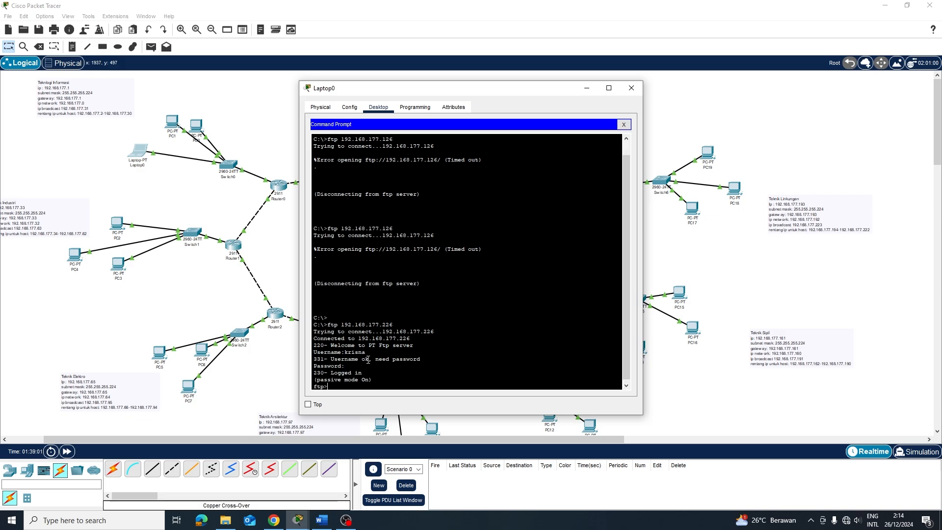
List the 33 files stored on the FTP server from Laptop0's session
{"action": "left_click", "coordinate": [632, 88]}
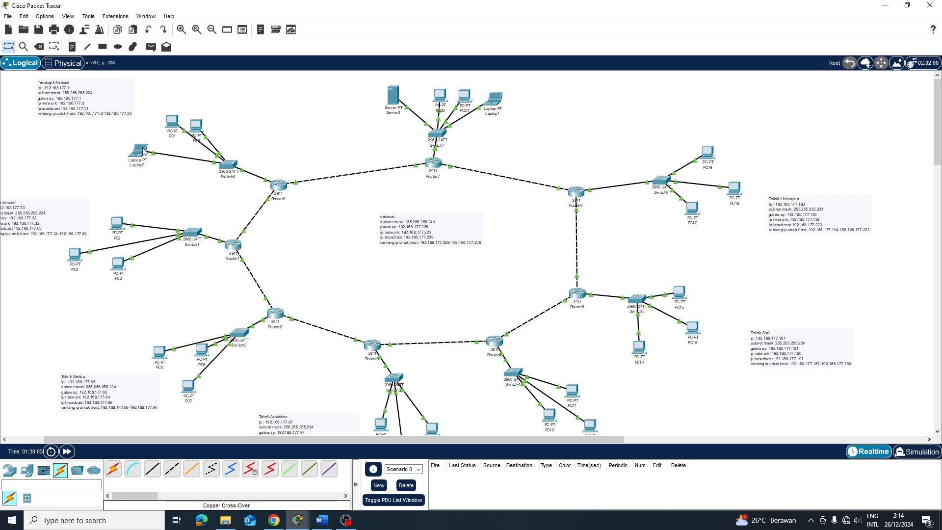
{"action": "left_click", "coordinate": [139, 152]}
{"action": "left_click_drag", "start_coordinate": [403, 95], "coordinate": [359, 62]}
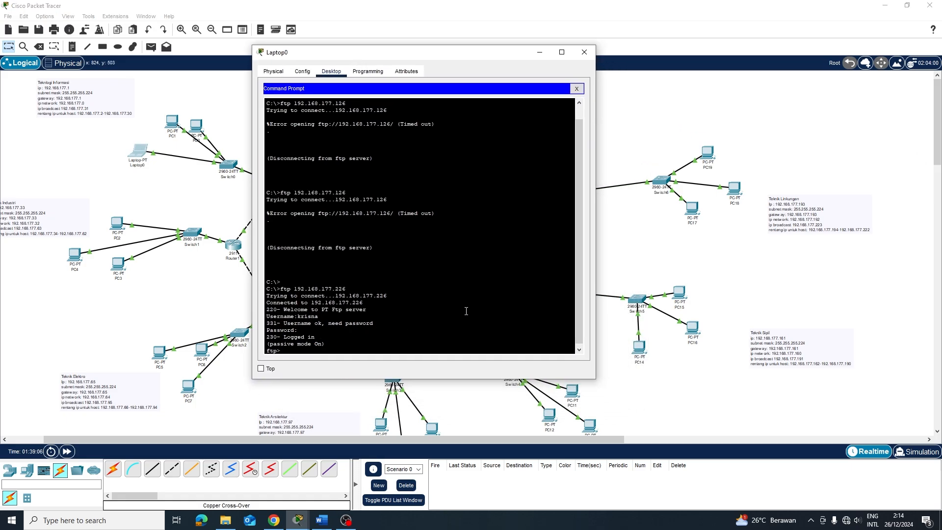
{"action": "type", "text": "dir"}
{"action": "key", "text": "Return"}
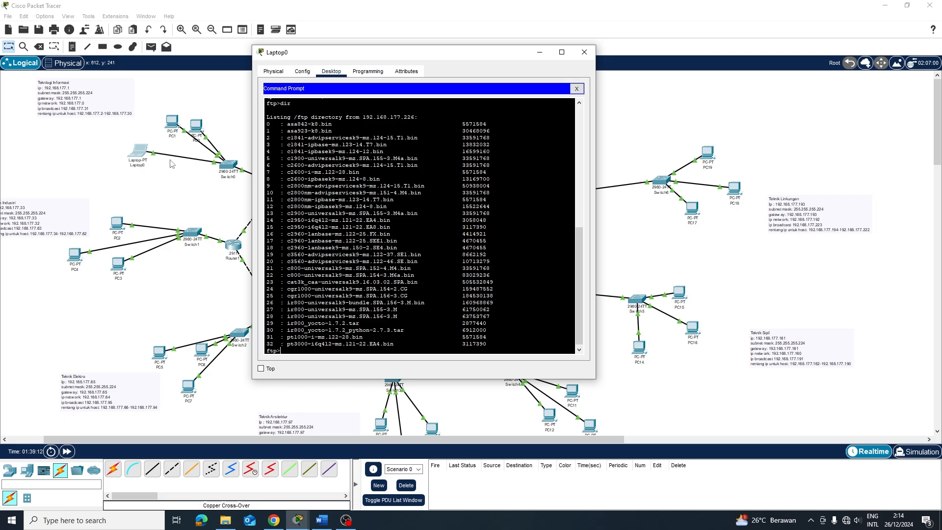
{"action": "left_click", "coordinate": [207, 188]}
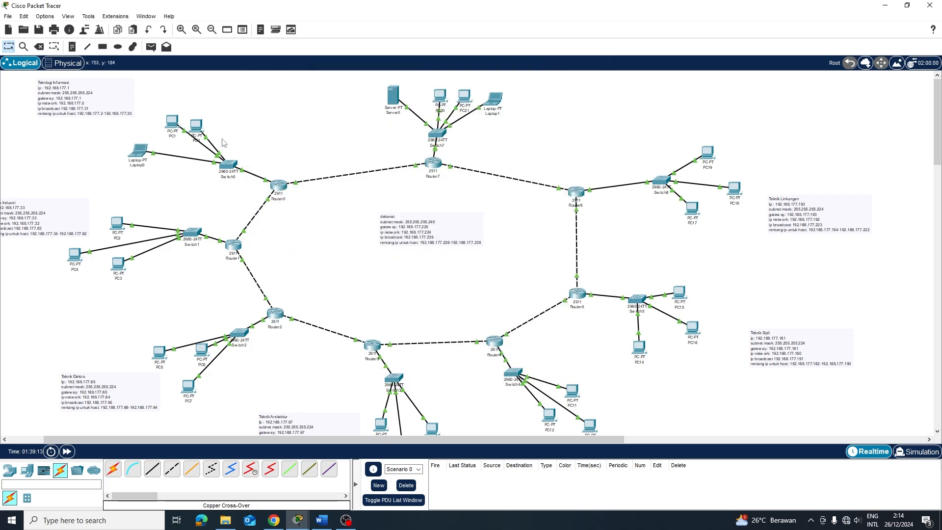
In PC0's Text Editor, write tes123 and save it as tes.txt
{"action": "left_click", "coordinate": [195, 126]}
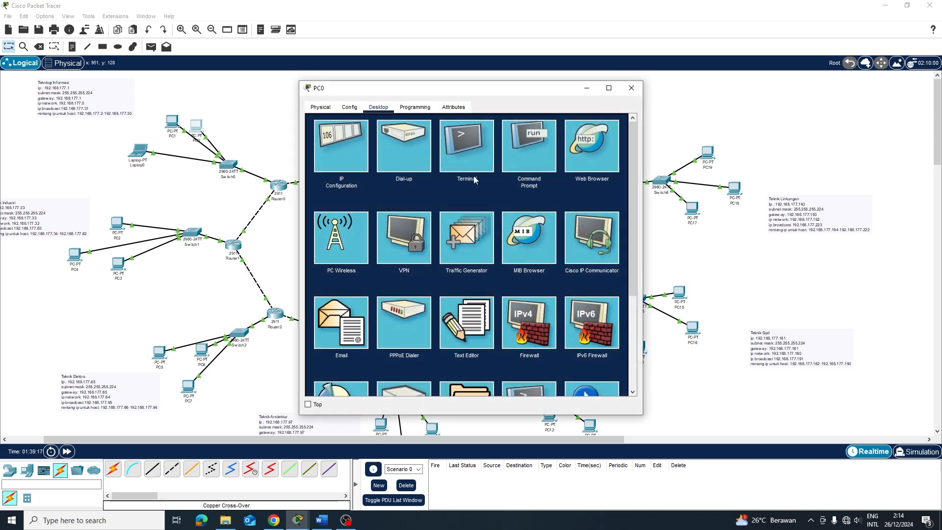
{"action": "scroll", "coordinate": [470, 284], "scroll_direction": "down", "scroll_amount": 1}
{"action": "left_click", "coordinate": [470, 275]}
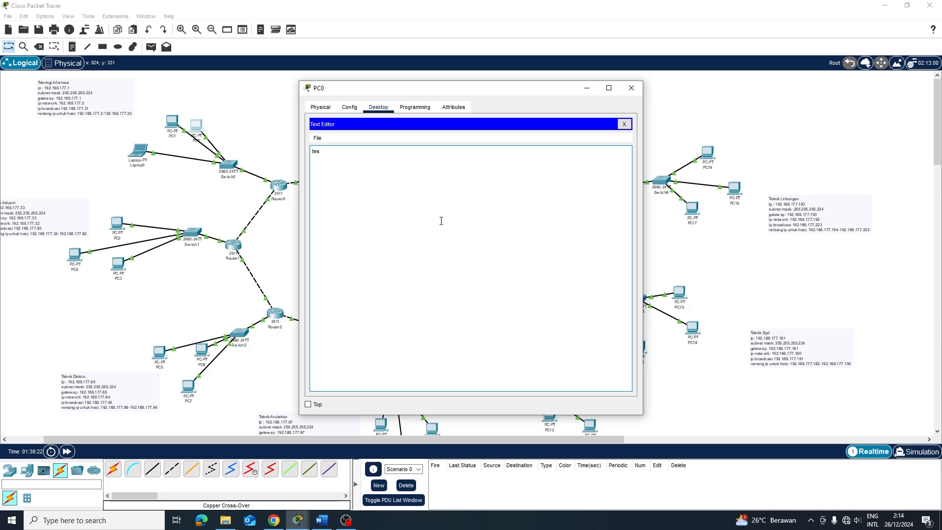
{"action": "type", "text": "tes123"}
{"action": "key", "text": "ctrl+s"}
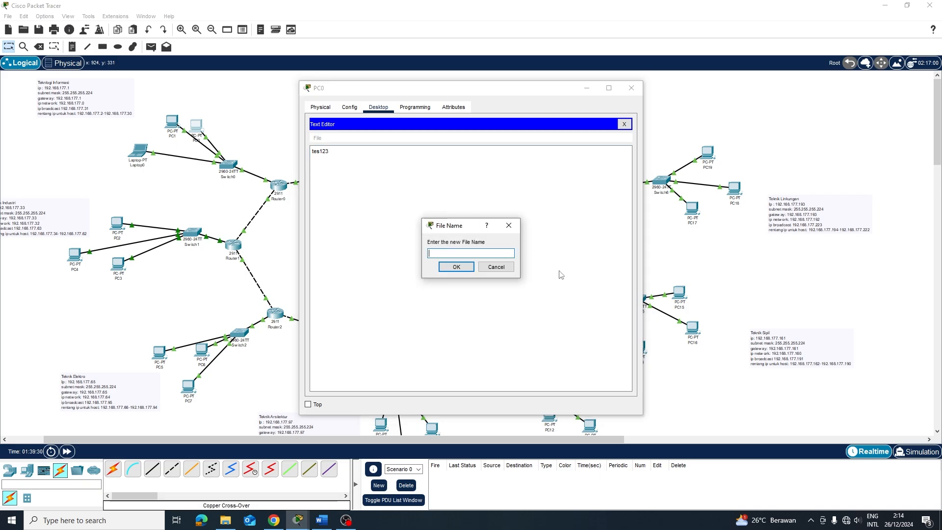
{"action": "type", "text": "tes."}
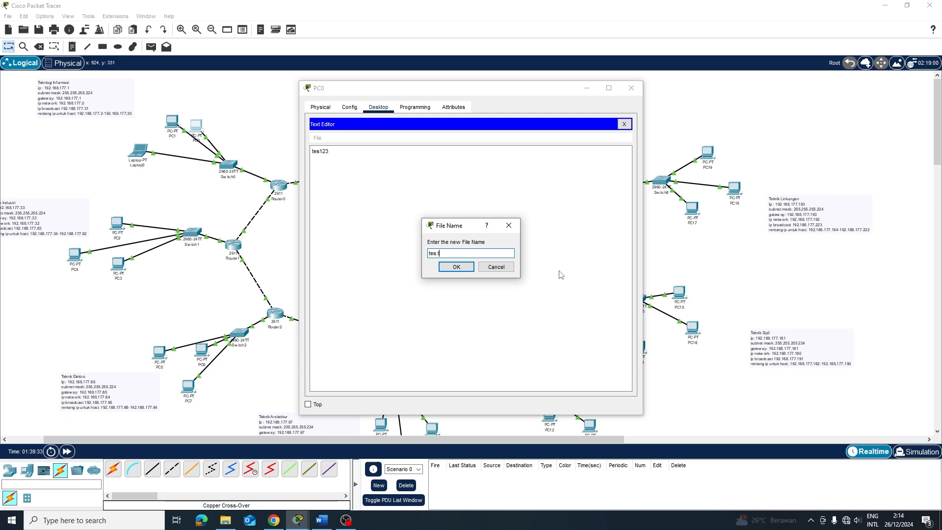
{"action": "type", "text": "txt"}
{"action": "key", "text": "Return"}
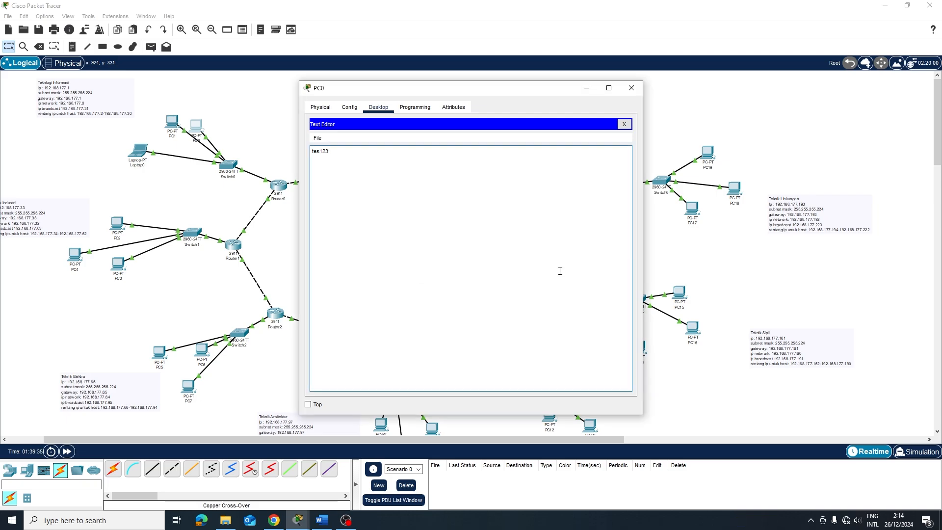
{"action": "left_click", "coordinate": [624, 124]}
Run dir on PC0 to confirm tes.txt sits beside sampleFile.txt on drive C
{"action": "left_click", "coordinate": [506, 162]}
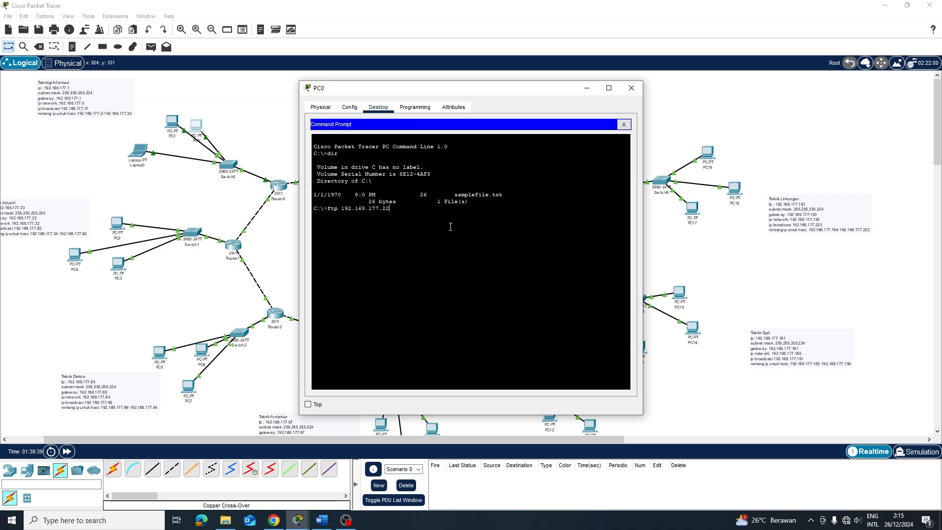
{"action": "key", "text": "Down"}
{"action": "key", "text": "Up"}
{"action": "key", "text": "Return"}
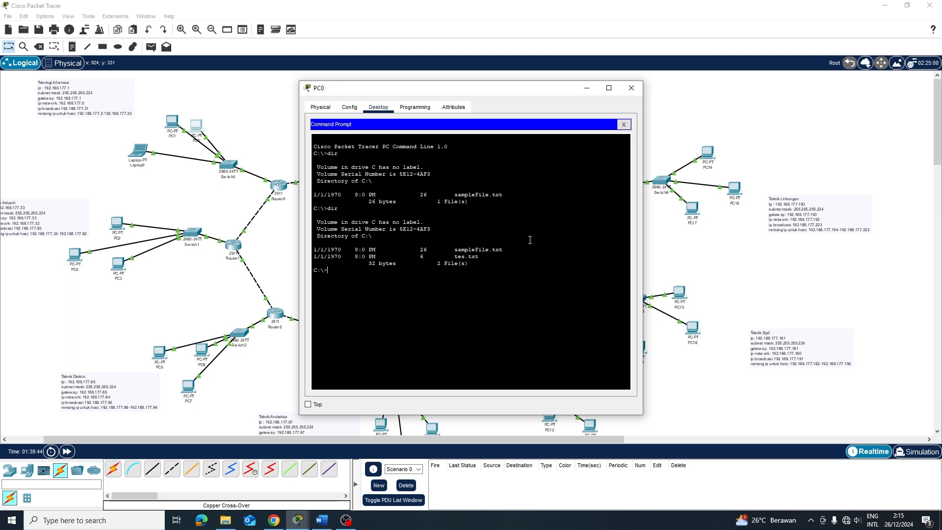
Start typing an ftp command to 192.168.177.226 in PC0's command line
{"action": "left_click", "coordinate": [623, 125]}
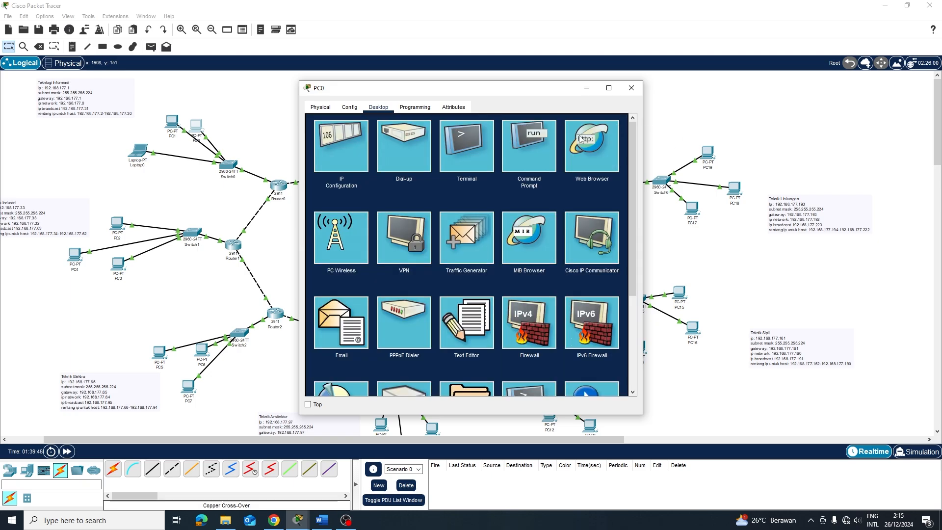
{"action": "left_click", "coordinate": [534, 151]}
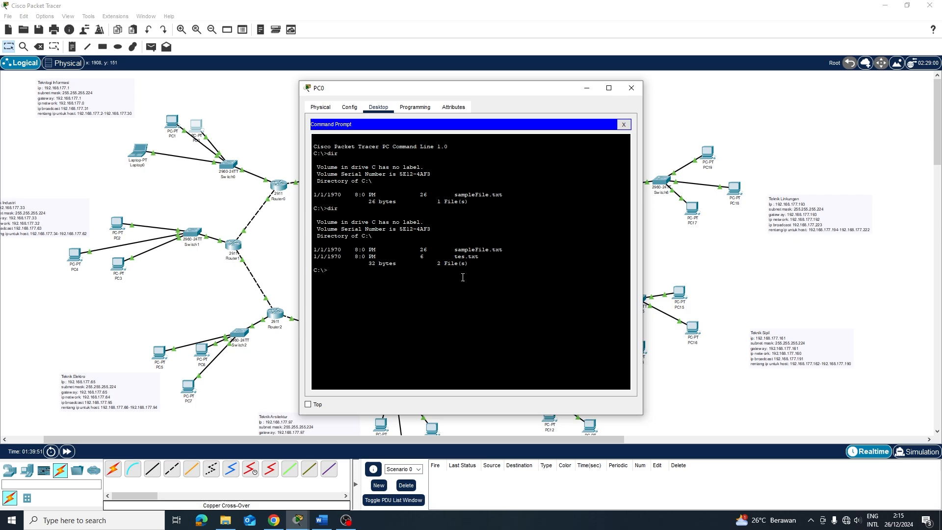
{"action": "type", "text": "fi"}
{"action": "type", "text": "p"}
{"action": "type", "text": " 192.168"}
{"action": "type", "text": ".177.226"}
Connect PC0 to FTP server 192.168.177.226, log in with the FTP username, and list its files
{"action": "key", "text": "Return"}
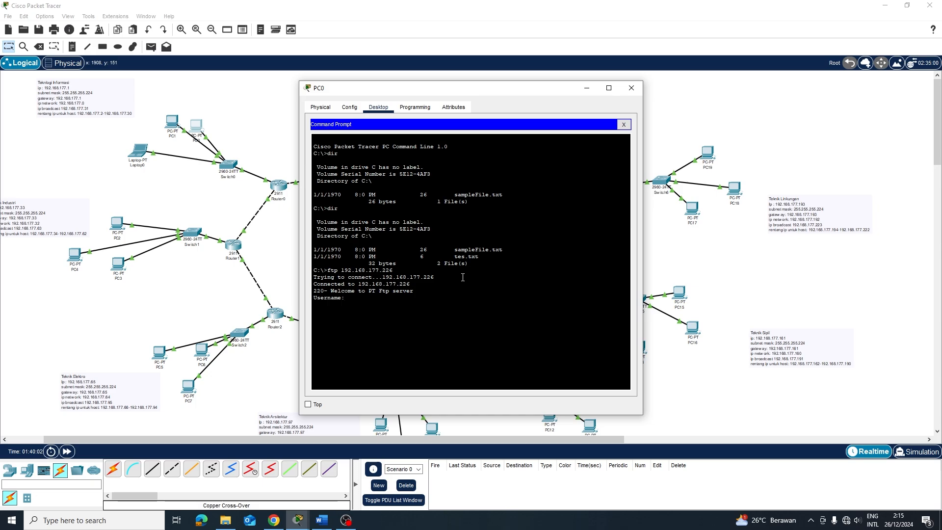
{"action": "type", "text": "krisna"}
{"action": "key", "text": "Return"}
{"action": "key", "text": "Return"}
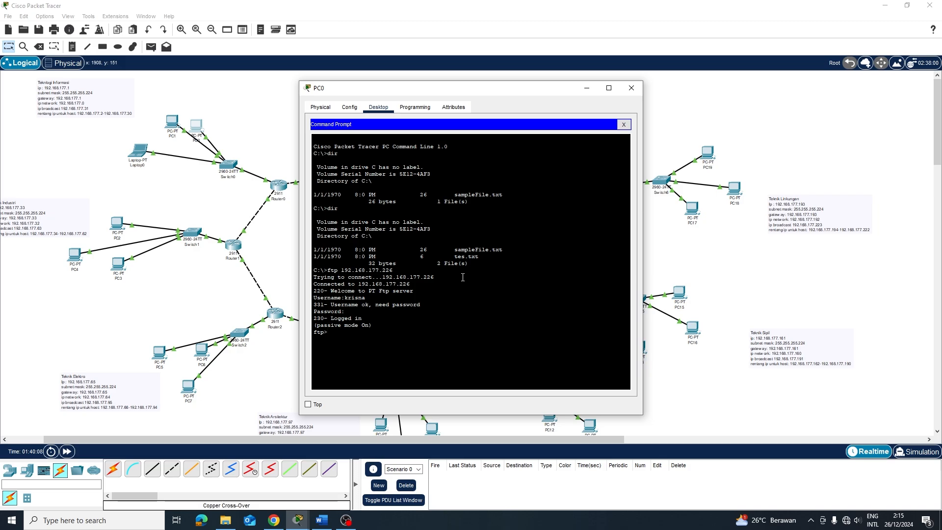
{"action": "type", "text": "dir"}
{"action": "key", "text": "Return"}
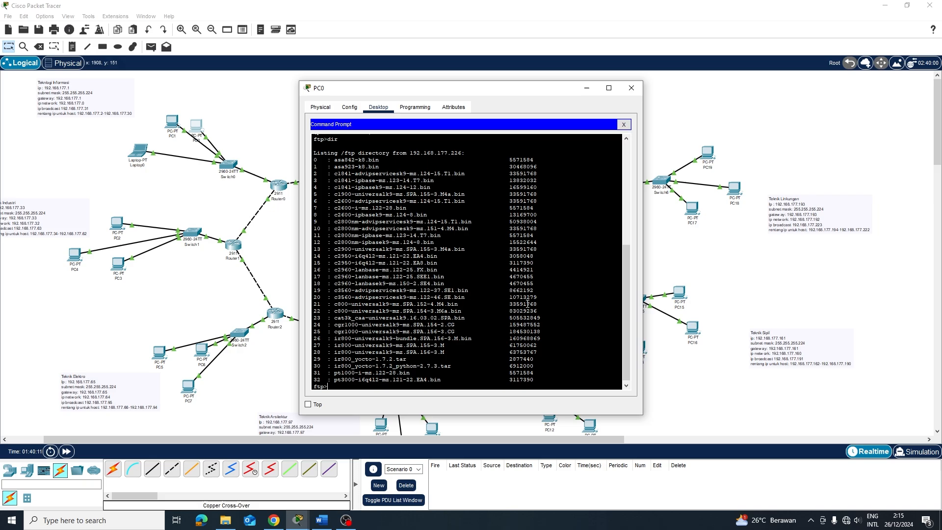
Upload tes.txt with put and confirm it appears in the server listing
{"action": "type", "text": "p"}
{"action": "type", "text": "ut tes.txt"}
{"action": "key", "text": "Return"}
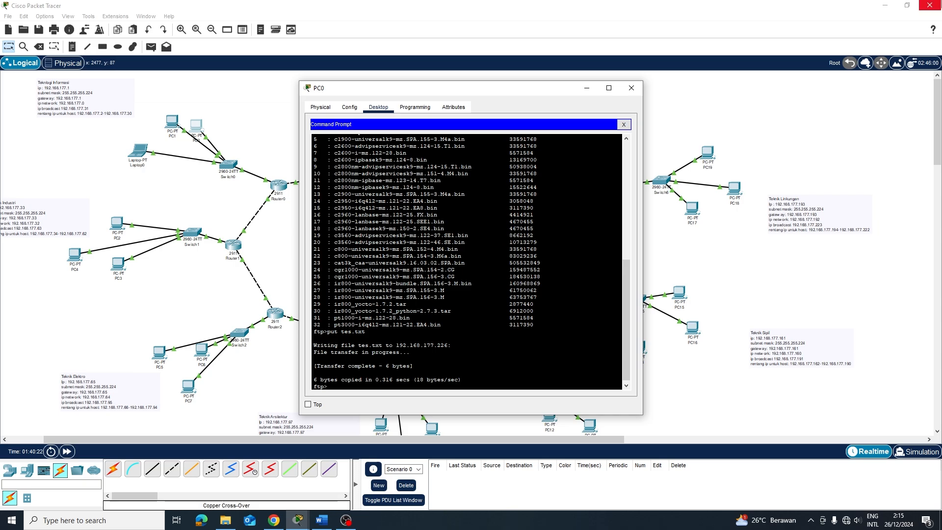
{"action": "type", "text": "dir"}
{"action": "key", "text": "Return"}
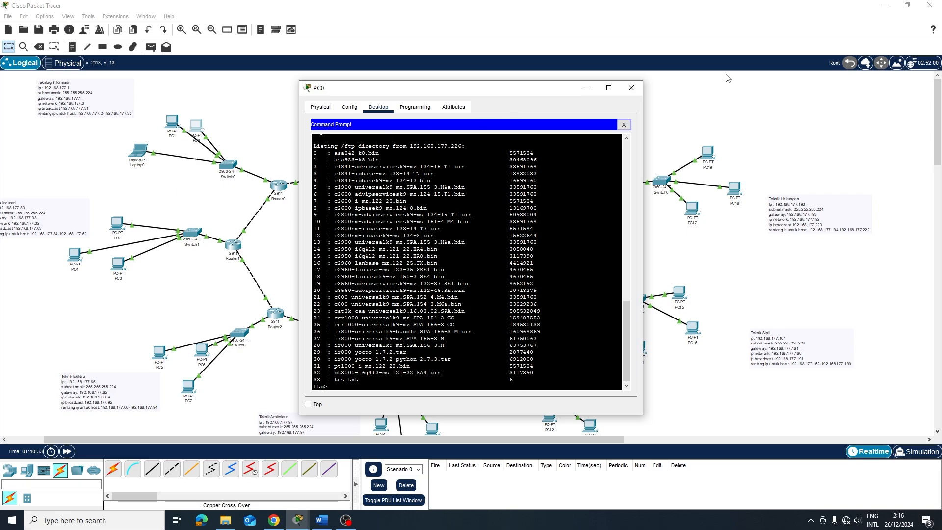
{"action": "left_click", "coordinate": [632, 88]}
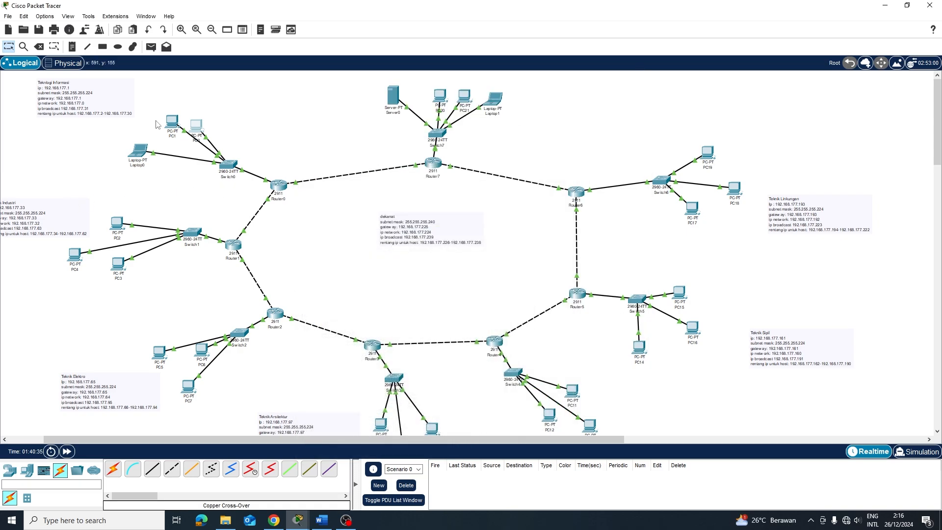
List the FTP server's files from Laptop0's open FTP session
{"action": "left_click", "coordinate": [142, 153]}
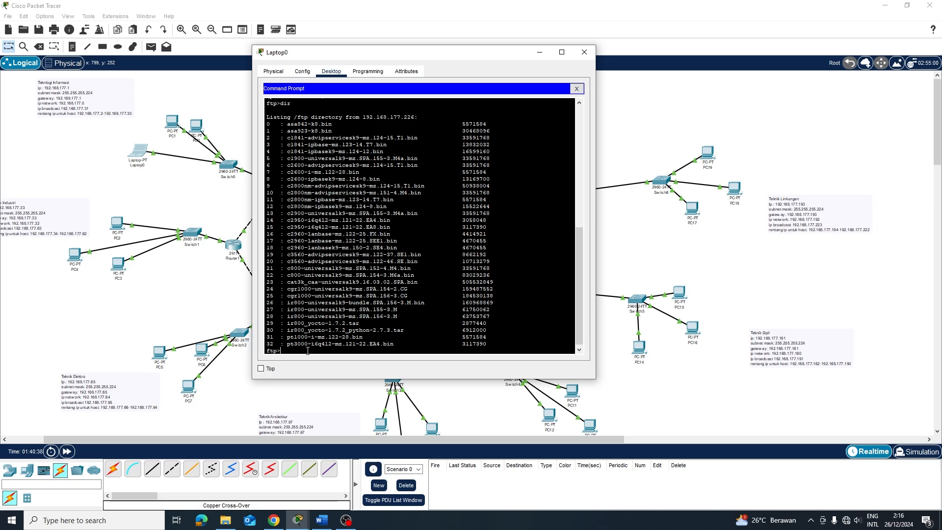
{"action": "scroll", "coordinate": [311, 263], "scroll_direction": "up", "scroll_amount": 1}
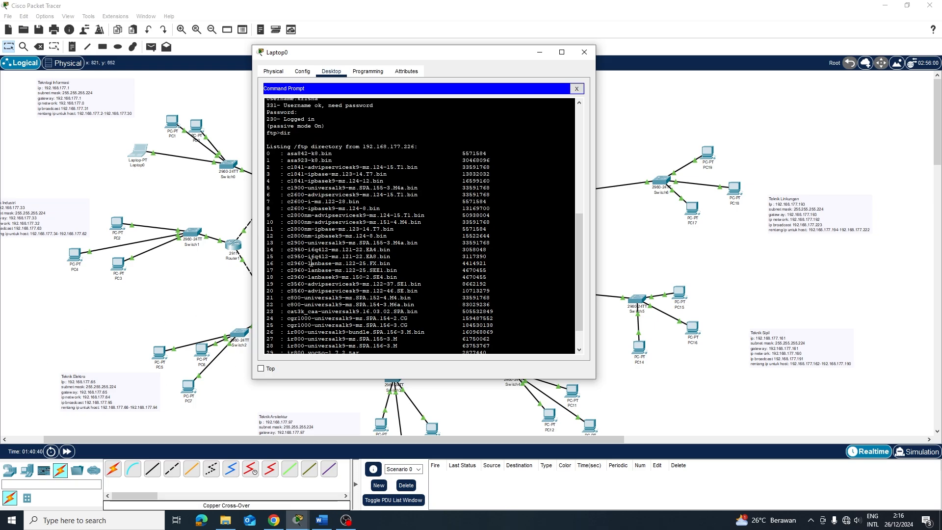
{"action": "scroll", "coordinate": [316, 258], "scroll_direction": "down", "scroll_amount": 1}
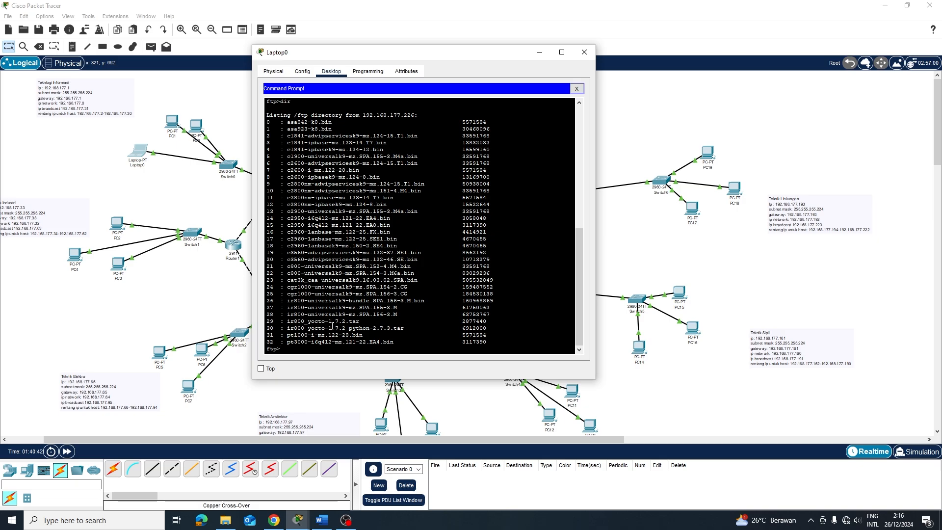
{"action": "type", "text": "dir"}
{"action": "key", "text": "Return"}
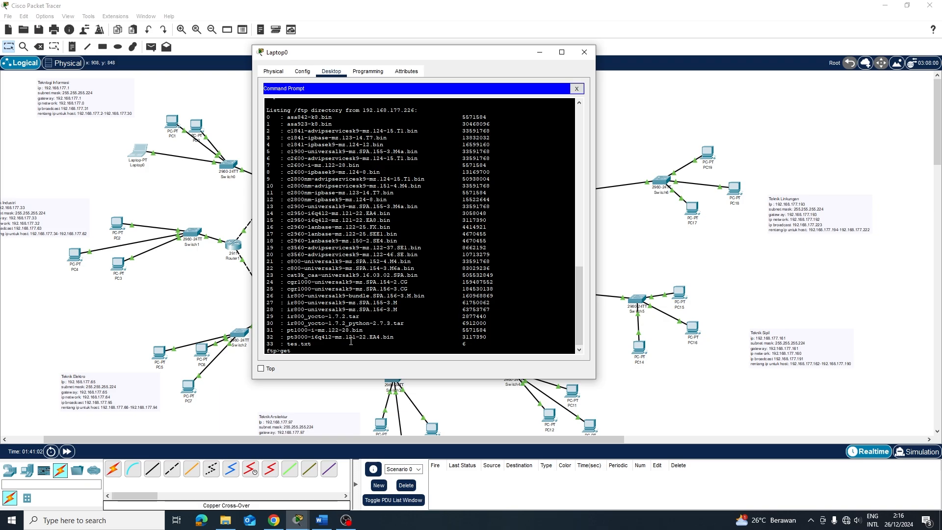
Download tes.txt to Laptop0, leave FTP, and confirm tes.txt is on drive C
{"action": "type", "text": "tes.txt"}
{"action": "key", "text": "Return"}
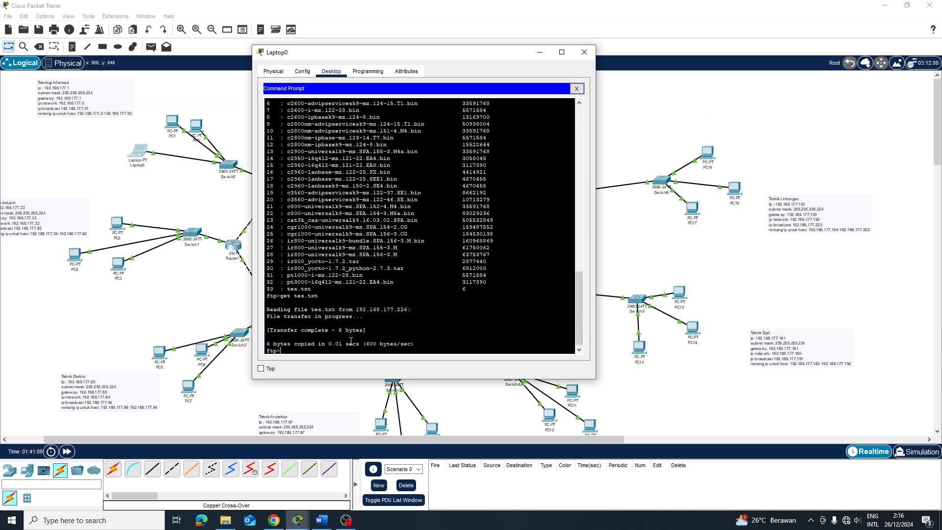
{"action": "key", "text": "ctrl+c"}
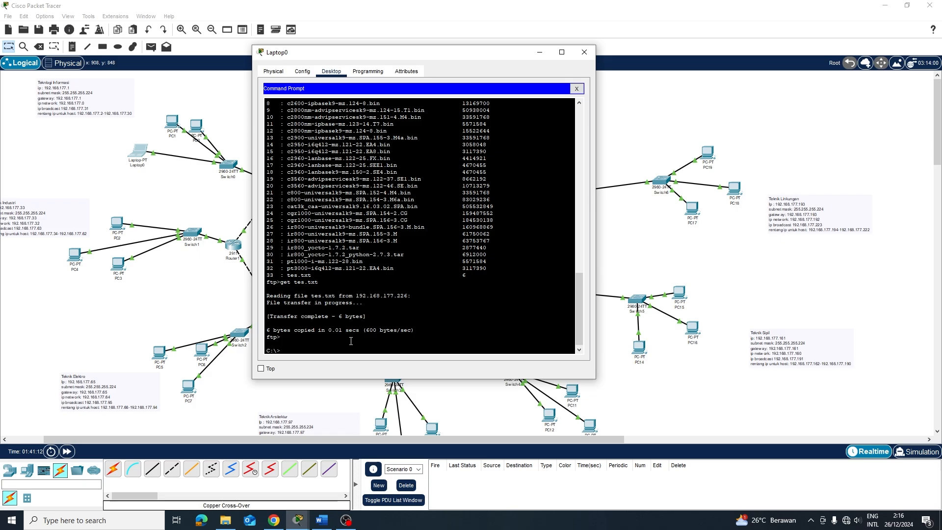
{"action": "type", "text": "dir"}
{"action": "key", "text": "Return"}
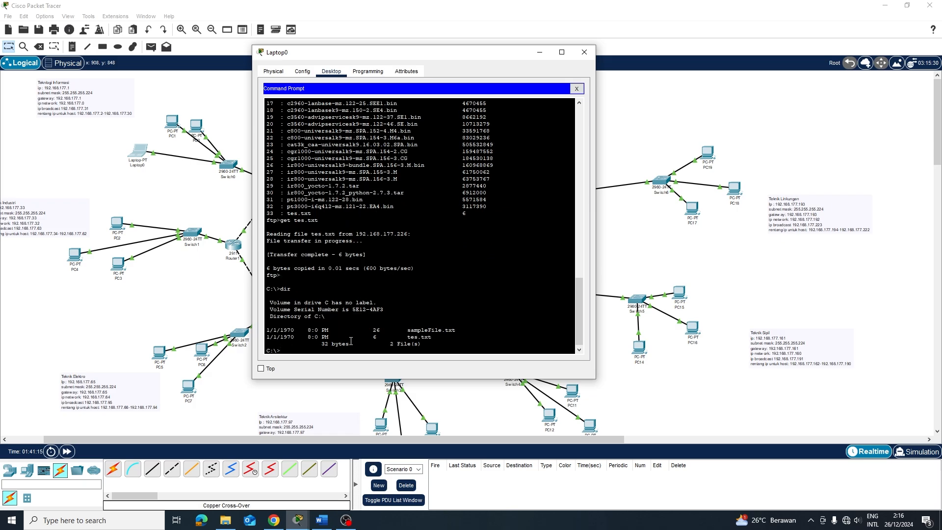
{"action": "left_click", "coordinate": [585, 54]}
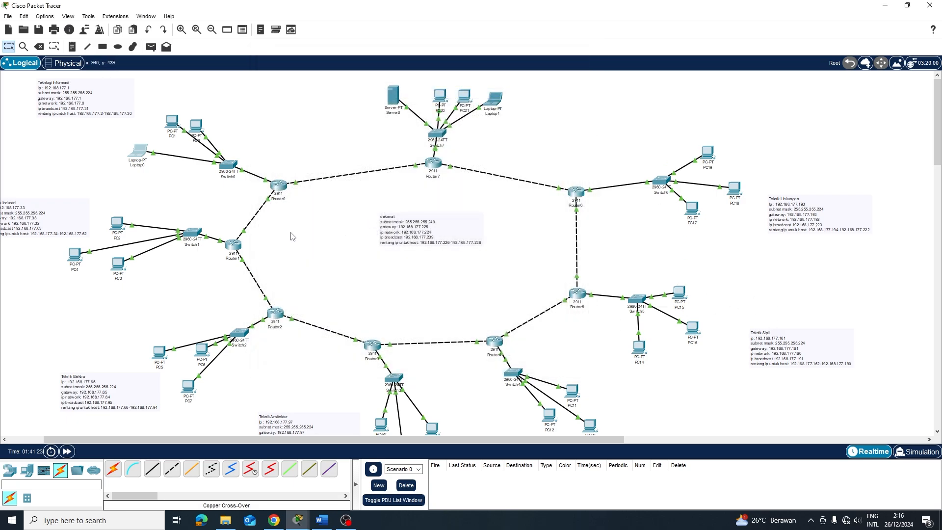
Check PC15's IP configuration and list the files on its local drive
{"action": "left_click", "coordinate": [685, 290]}
{"action": "left_click", "coordinate": [340, 149]}
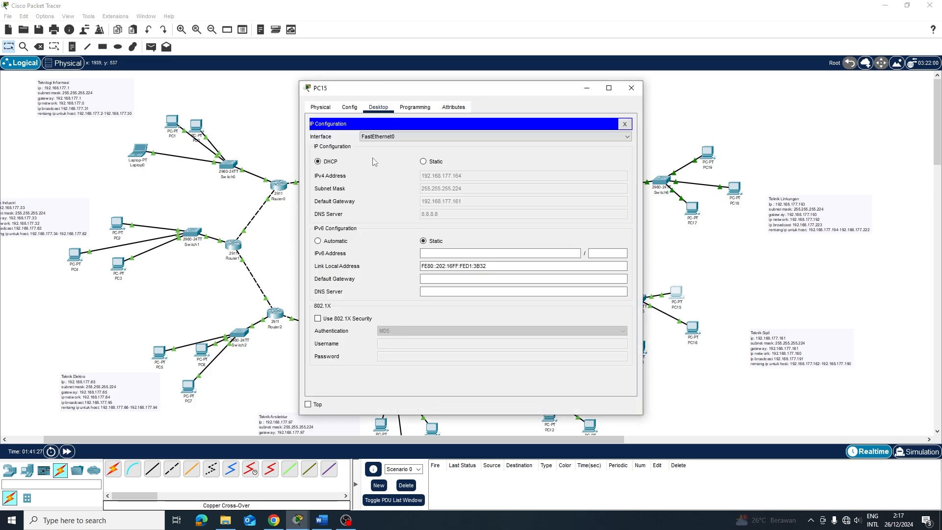
{"action": "left_click", "coordinate": [627, 124]}
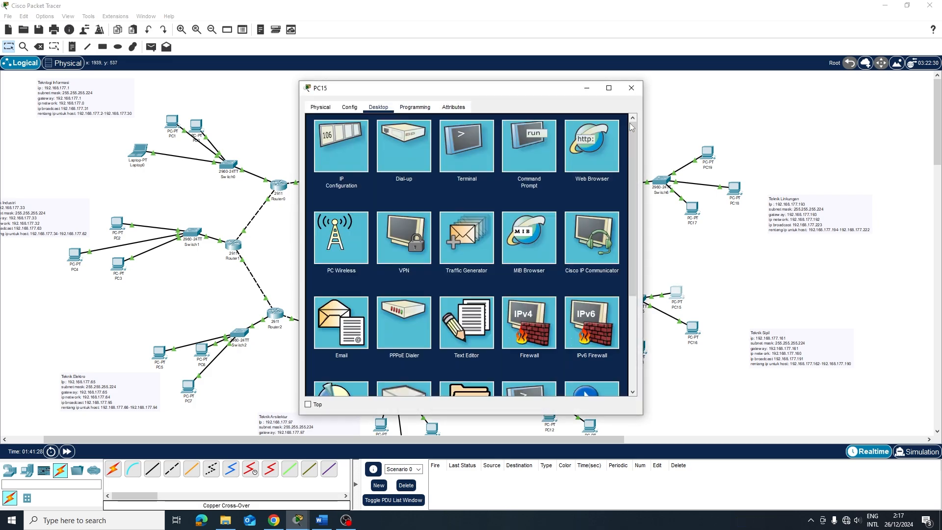
{"action": "left_click", "coordinate": [504, 149]}
{"action": "type", "text": "di"}
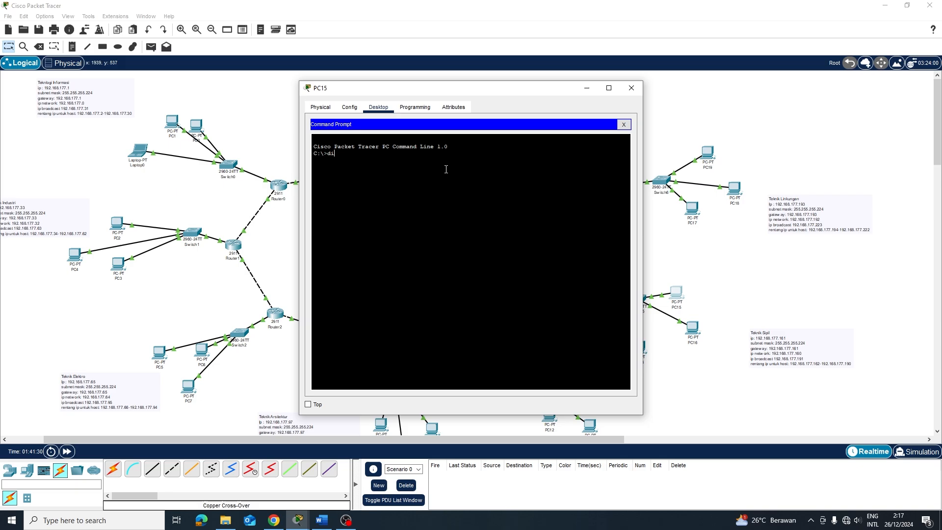
{"action": "type", "text": "r"}
{"action": "key", "text": "Return"}
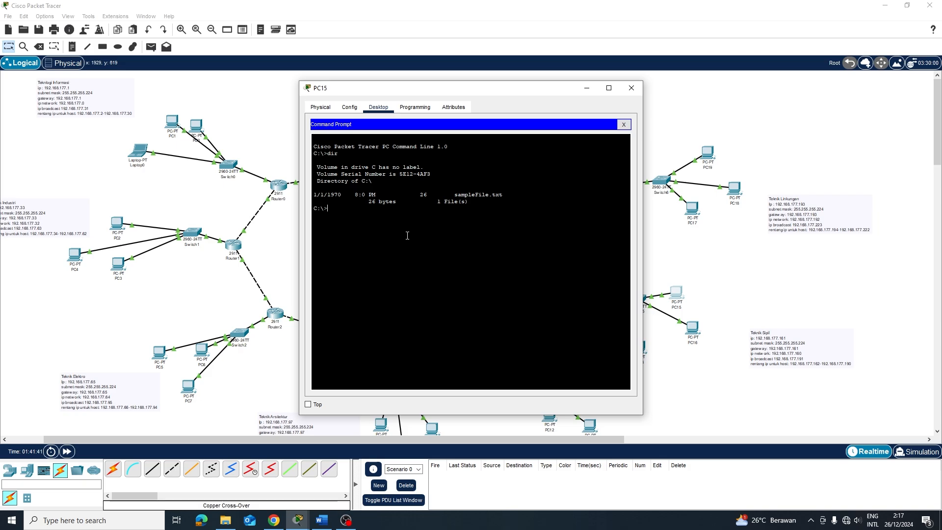
Log PC15 into FTP server 192.168.177.226, get tes.txt, and confirm it arrived locally
{"action": "type", "text": "tp 192.168.177.226"}
{"action": "key", "text": "Return"}
{"action": "type", "text": "kr"}
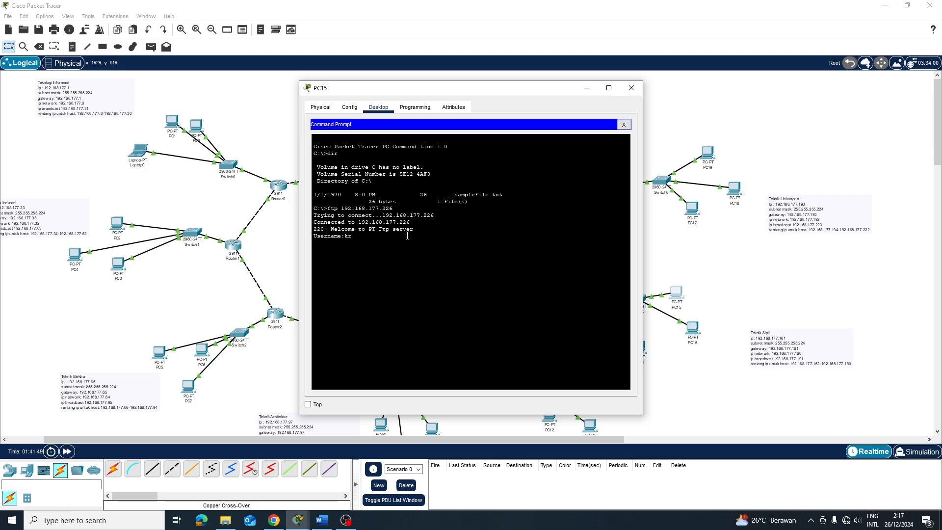
{"action": "type", "text": "isna"}
{"action": "key", "text": "Return"}
{"action": "key", "text": "Return"}
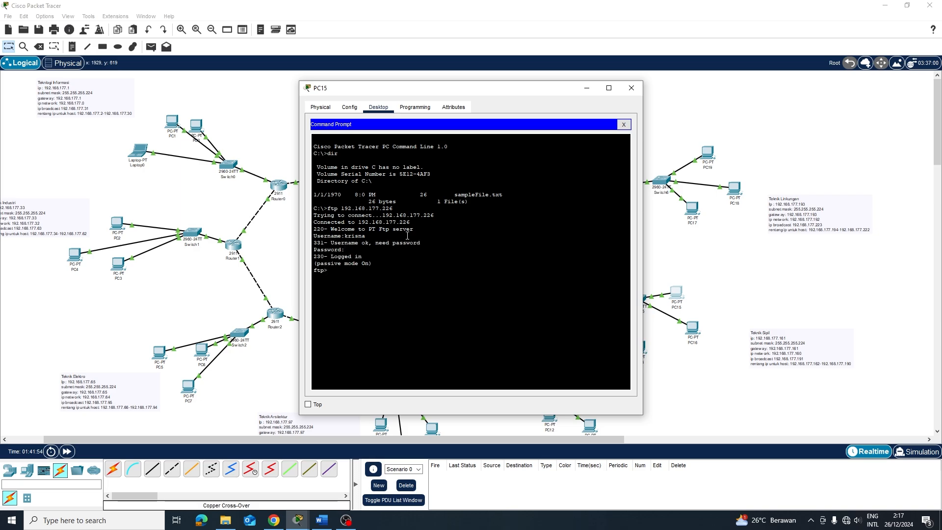
{"action": "type", "text": "get tes.txt"}
{"action": "key", "text": "Return"}
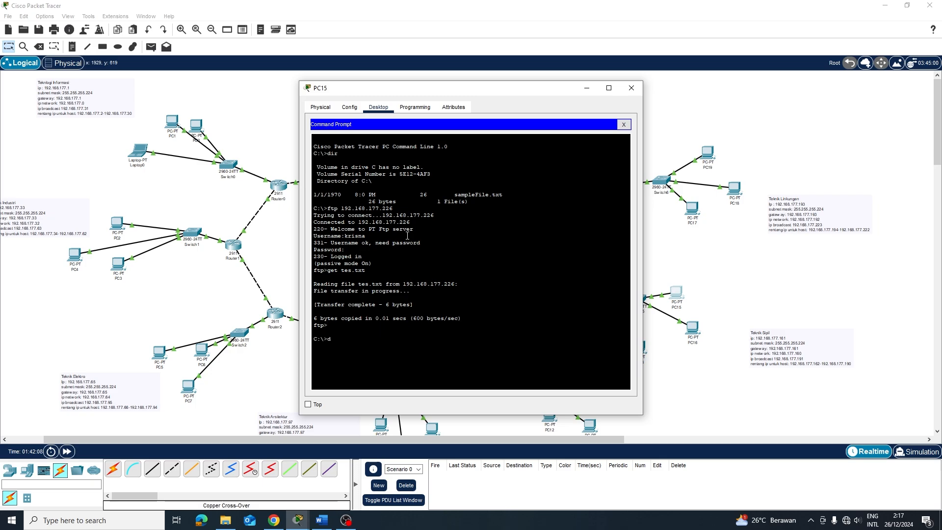
{"action": "key", "text": "Return"}
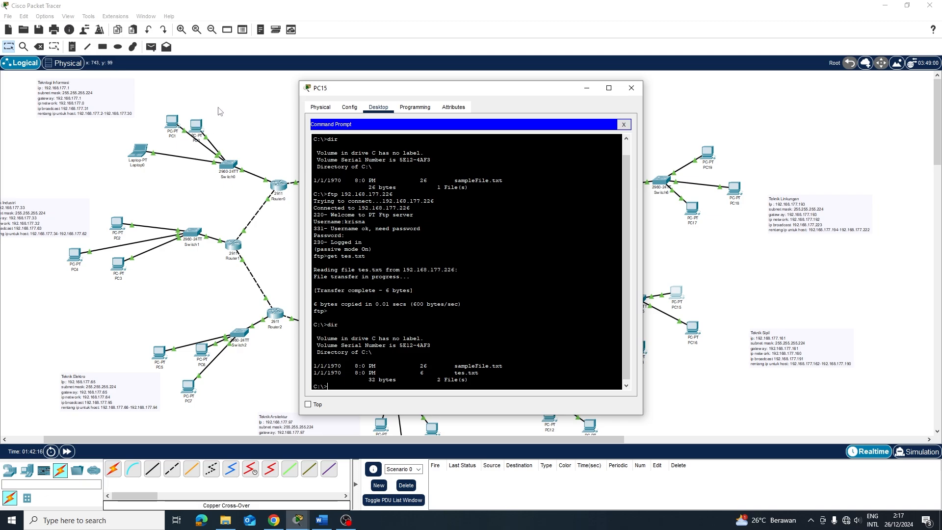
Move PC15's window aside, then close its Command Prompt and the PC15 device window
{"action": "left_click_drag", "start_coordinate": [370, 89], "coordinate": [560, 134]}
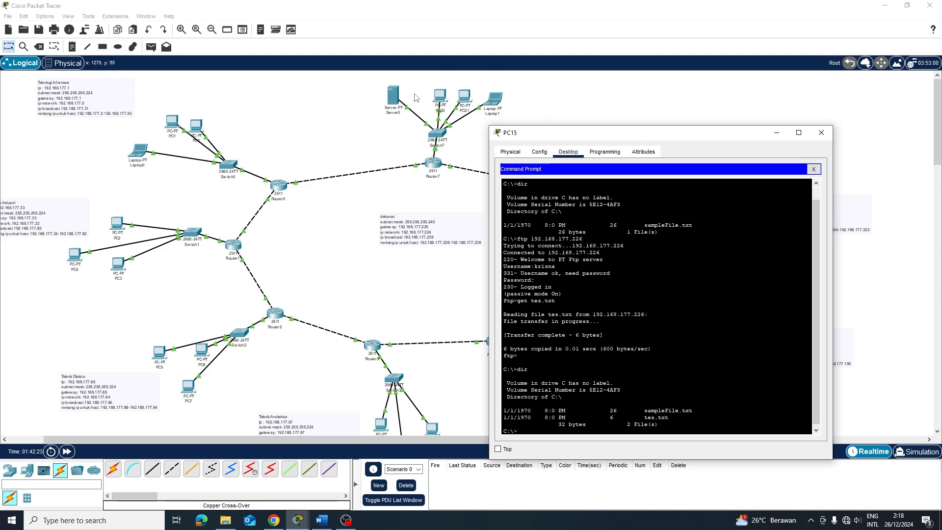
{"action": "left_click_drag", "start_coordinate": [611, 141], "coordinate": [288, 151]}
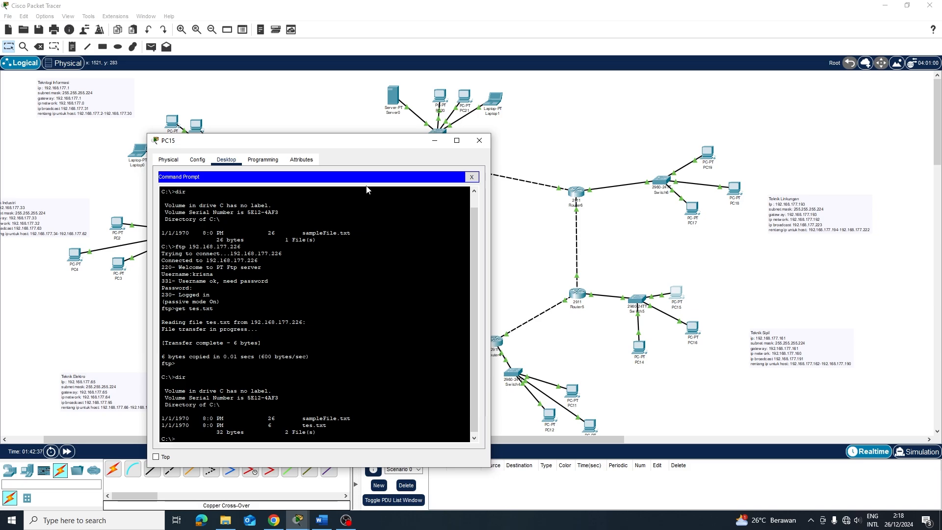
{"action": "left_click", "coordinate": [472, 177]}
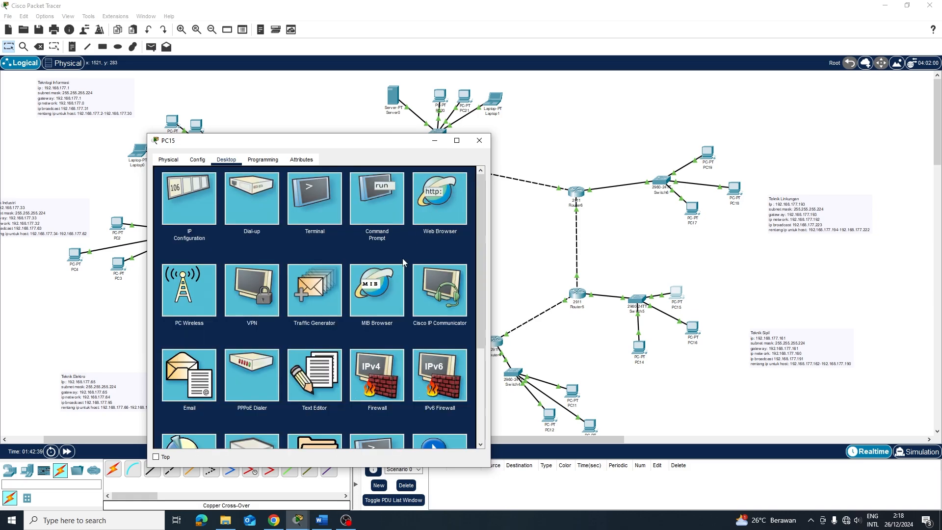
{"action": "scroll", "coordinate": [359, 291], "scroll_direction": "down", "scroll_amount": 3}
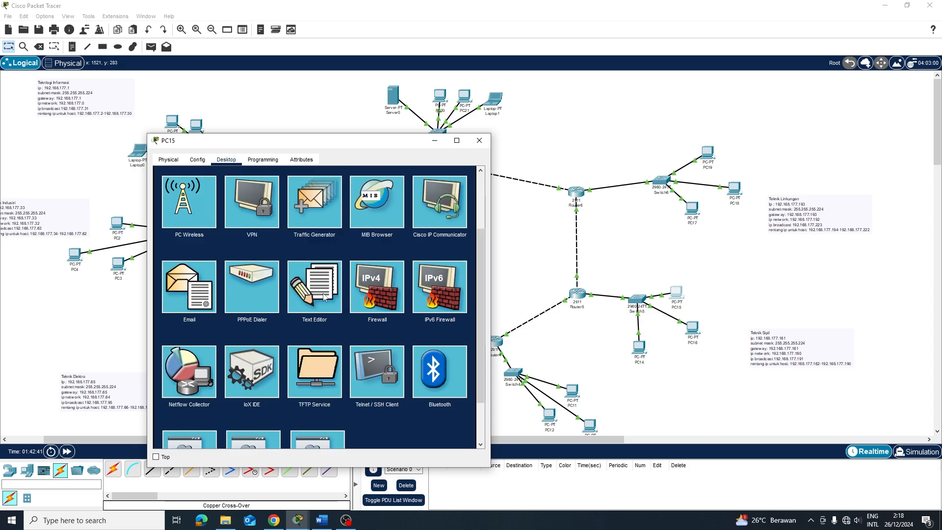
{"action": "scroll", "coordinate": [448, 297], "scroll_direction": "down", "scroll_amount": 2}
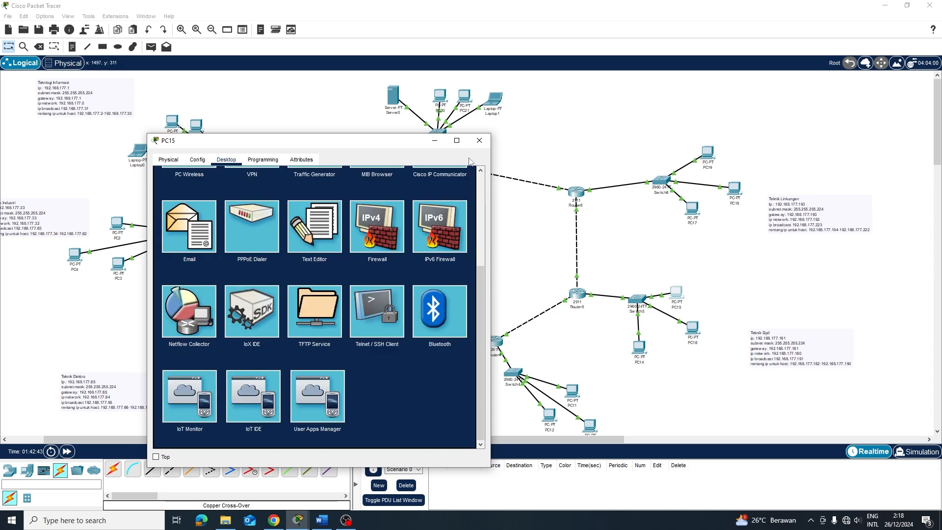
{"action": "scroll", "coordinate": [469, 162], "scroll_direction": "up", "scroll_amount": 5}
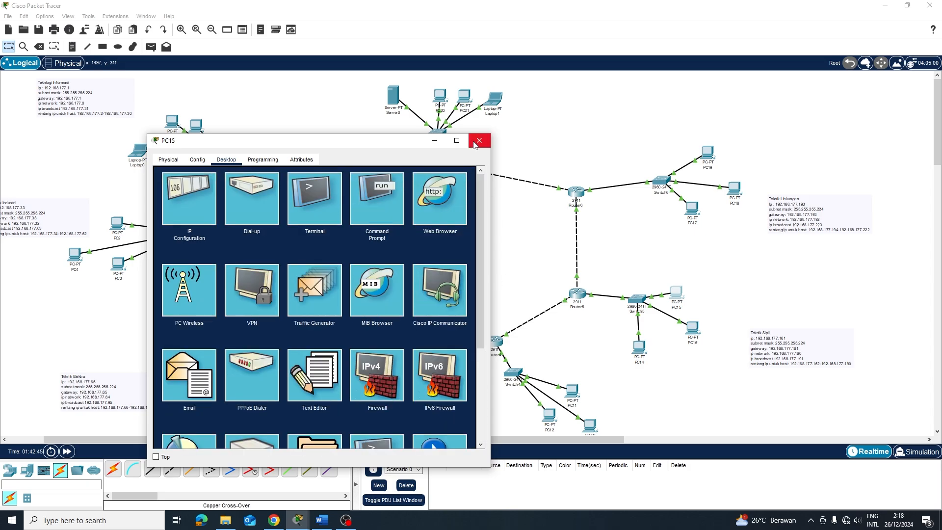
{"action": "left_click", "coordinate": [478, 141]}
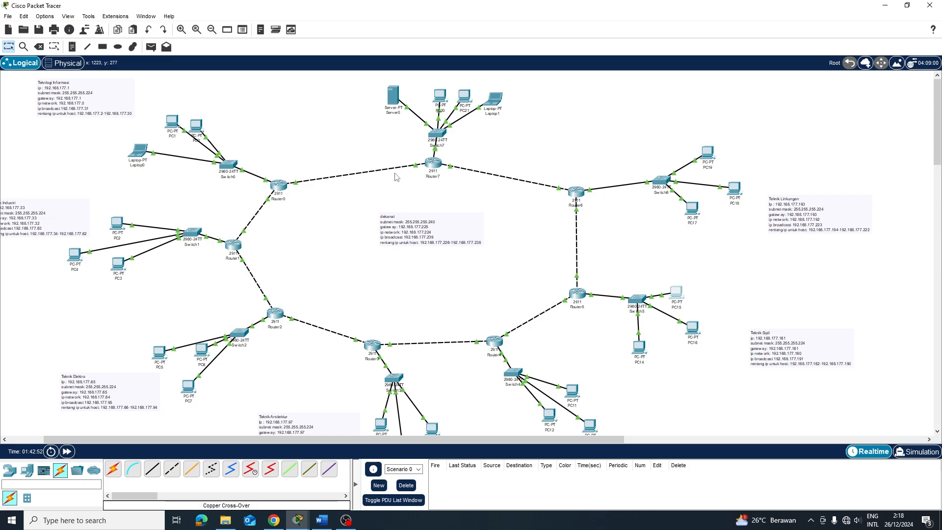
Nudge the Dekanat subnet note up and tidy nearby items on the canvas
{"action": "scroll", "coordinate": [328, 165], "scroll_direction": "down", "scroll_amount": 2}
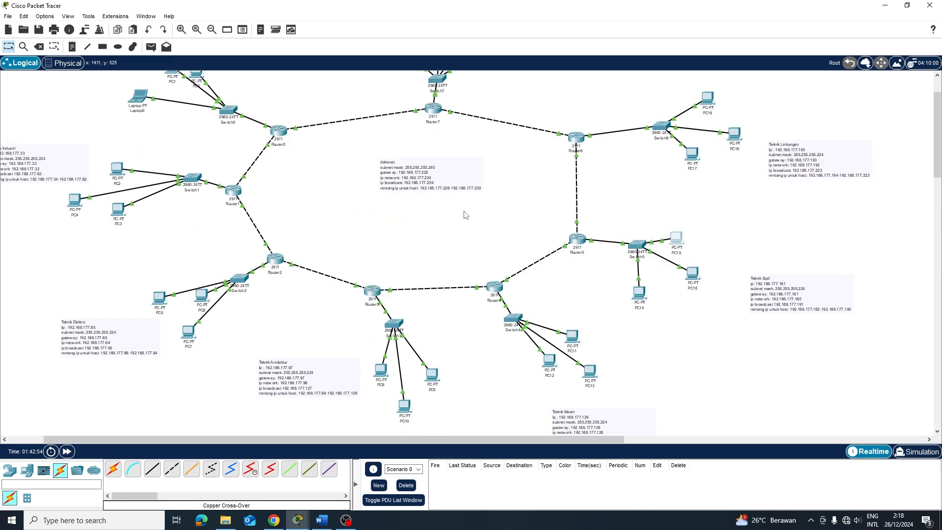
{"action": "left_click_drag", "start_coordinate": [432, 182], "coordinate": [437, 156]}
{"action": "left_click_drag", "start_coordinate": [117, 327], "coordinate": [94, 366]}
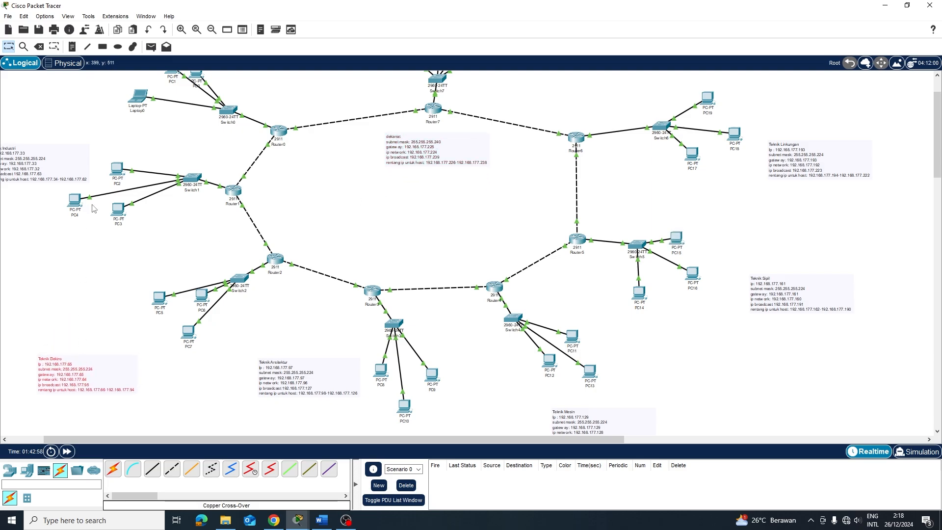
{"action": "scroll", "coordinate": [96, 206], "scroll_direction": "up", "scroll_amount": 2}
{"action": "left_click_drag", "start_coordinate": [51, 223], "coordinate": [71, 206]}
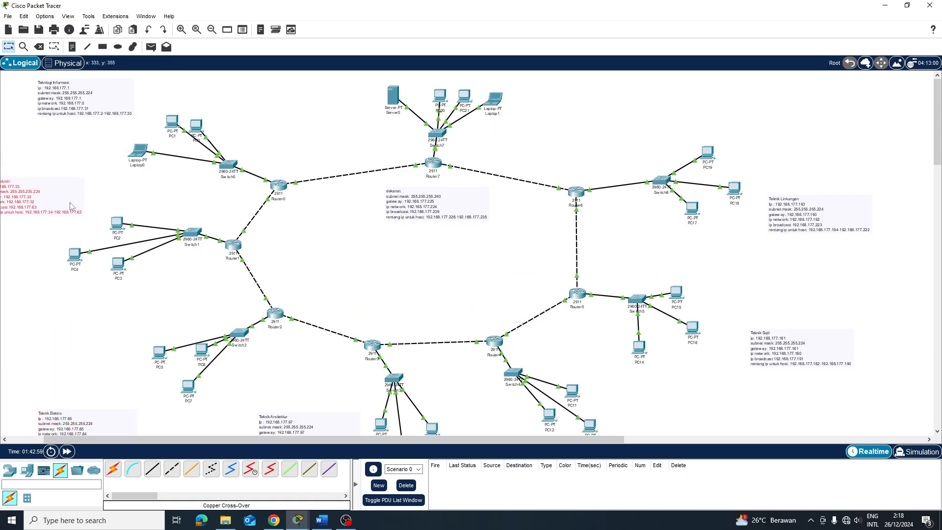
Add PCs 24–28 above Switch0 in the Teknologi Informasi group
{"action": "left_click", "coordinate": [27, 471]}
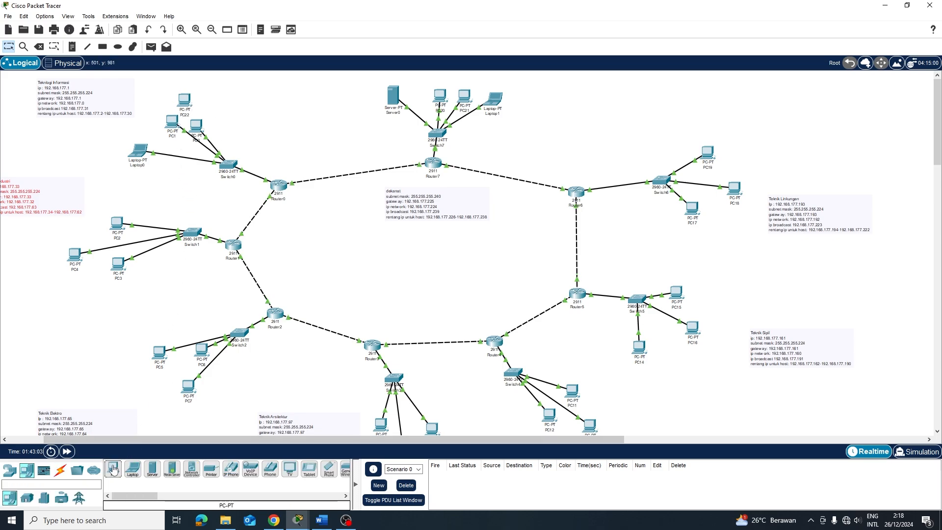
{"action": "scroll", "coordinate": [242, 217], "scroll_direction": "left", "scroll_amount": 2}
{"action": "left_click_drag", "start_coordinate": [252, 125], "coordinate": [279, 135]}
{"action": "left_click_drag", "start_coordinate": [228, 122], "coordinate": [255, 135]}
{"action": "left_click_drag", "start_coordinate": [194, 150], "coordinate": [198, 136]}
{"action": "left_click_drag", "start_coordinate": [213, 103], "coordinate": [252, 110]}
{"action": "left_click_drag", "start_coordinate": [269, 101], "coordinate": [274, 110]}
{"action": "left_click", "coordinate": [10, 471]}
{"action": "left_click", "coordinate": [27, 470]}
{"action": "left_click", "coordinate": [113, 469]}
{"action": "left_click", "coordinate": [236, 114]}
{"action": "left_click", "coordinate": [113, 469]}
{"action": "left_click", "coordinate": [215, 113]}
{"action": "left_click", "coordinate": [113, 469]}
{"action": "left_click", "coordinate": [197, 112]}
Shift the Teknologi Informasi note left, lower the Switch0 group, and add a PC row up to PC38
{"action": "left_click_drag", "start_coordinate": [132, 98], "coordinate": [117, 98]}
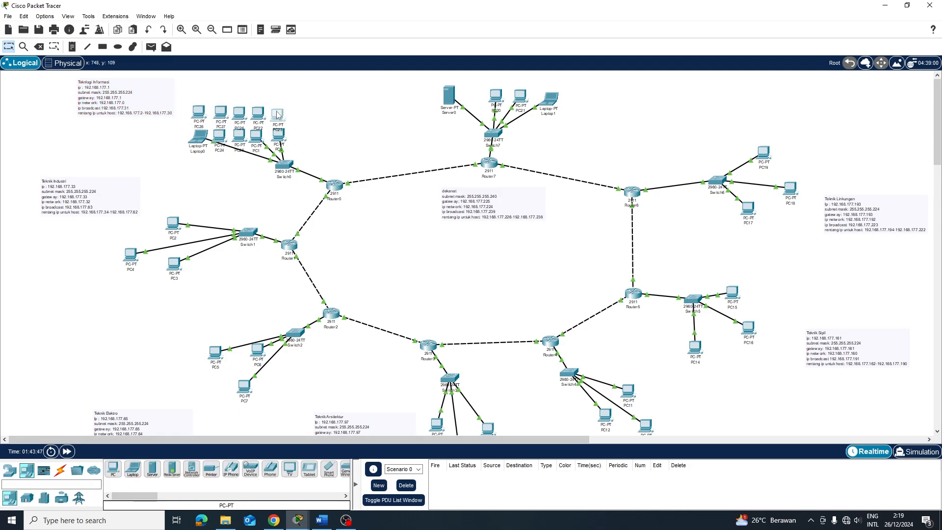
{"action": "left_click", "coordinate": [217, 100]}
{"action": "left_click_drag", "start_coordinate": [180, 80], "coordinate": [303, 179]}
{"action": "left_click_drag", "start_coordinate": [239, 113], "coordinate": [241, 132]}
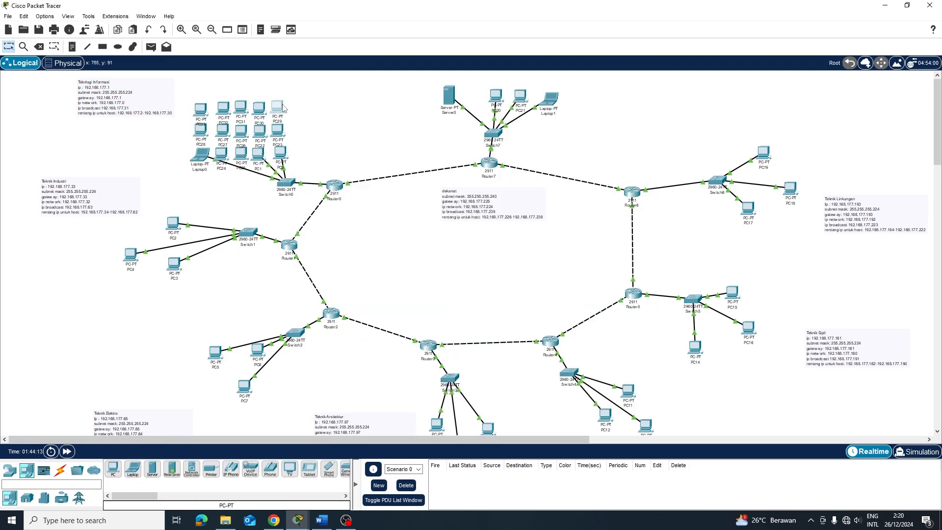
{"action": "left_click", "coordinate": [113, 469]}
{"action": "left_click", "coordinate": [272, 87]}
{"action": "left_click", "coordinate": [225, 87]}
{"action": "left_click", "coordinate": [219, 87]}
{"action": "mouse_move", "coordinate": [226, 87]}
{"action": "left_mouse_down"}
{"action": "mouse_move", "coordinate": [243, 85]}
{"action": "mouse_move", "coordinate": [226, 87]}
{"action": "left_mouse_up"}
{"action": "left_click", "coordinate": [113, 469]}
{"action": "left_click", "coordinate": [197, 87]}
{"action": "left_click_drag", "start_coordinate": [196, 86], "coordinate": [203, 85]}
Cable PC22 and PC26–PC28 to Switch0 with copper straight-through, setting one PC to DHCP
{"action": "left_click", "coordinate": [60, 470]}
{"action": "left_click", "coordinate": [152, 469]}
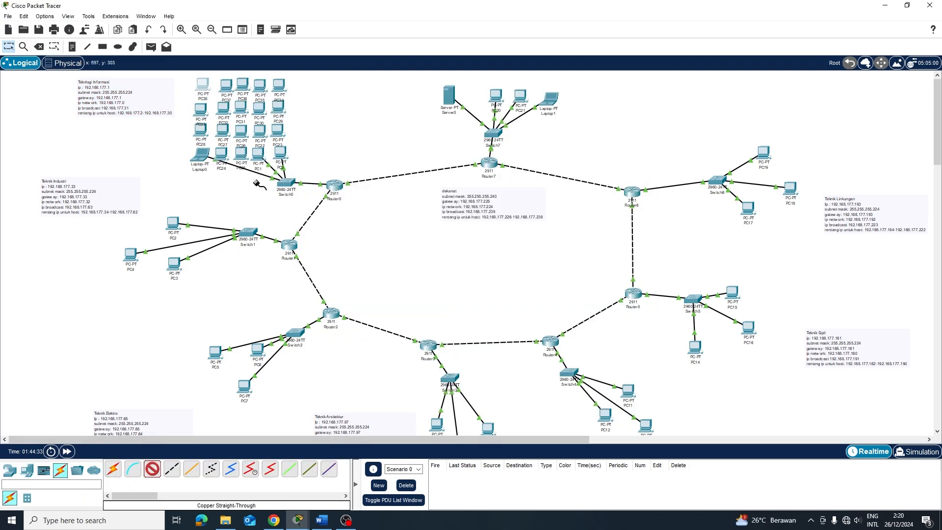
{"action": "left_click", "coordinate": [221, 156]}
{"action": "left_click", "coordinate": [286, 182]}
{"action": "left_click", "coordinate": [319, 162]}
{"action": "left_click", "coordinate": [631, 89]}
{"action": "left_click", "coordinate": [631, 89]}
{"action": "left_click", "coordinate": [276, 129]}
{"action": "left_click", "coordinate": [311, 169]}
{"action": "left_click", "coordinate": [287, 182]}
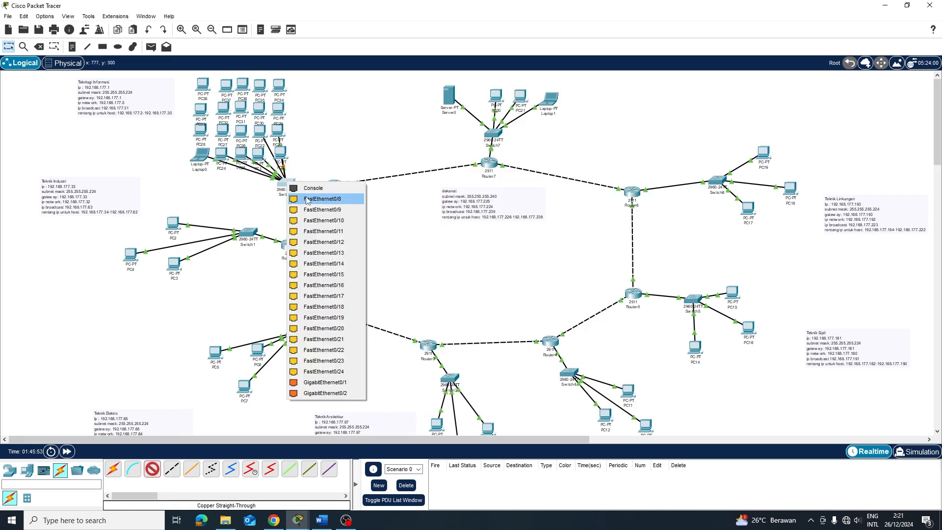
{"action": "left_click", "coordinate": [307, 200]}
{"action": "left_click", "coordinate": [237, 130]}
{"action": "left_click", "coordinate": [256, 169]}
{"action": "left_click", "coordinate": [220, 130]}
{"action": "left_click", "coordinate": [243, 169]}
{"action": "left_click", "coordinate": [198, 129]}
Cable PC29 through PC38 to free Switch0 ports with copper straight-through
{"action": "left_click", "coordinate": [152, 469]}
{"action": "left_click", "coordinate": [256, 108]}
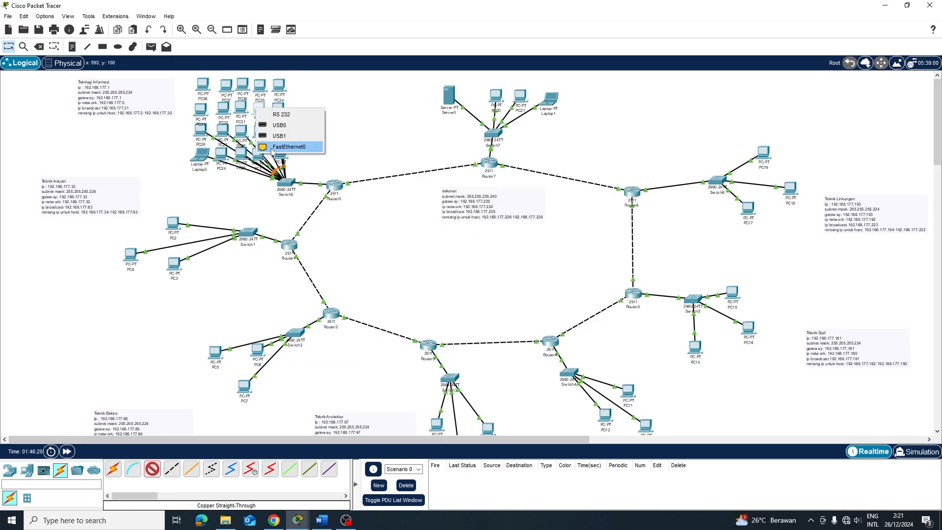
{"action": "left_click", "coordinate": [272, 150]}
{"action": "left_click", "coordinate": [286, 182]}
{"action": "left_click", "coordinate": [308, 200]}
{"action": "left_click", "coordinate": [152, 469]}
{"action": "left_click", "coordinate": [287, 182]}
{"action": "left_click", "coordinate": [308, 200]}
{"action": "left_click", "coordinate": [247, 82]}
{"action": "left_click", "coordinate": [155, 470]}
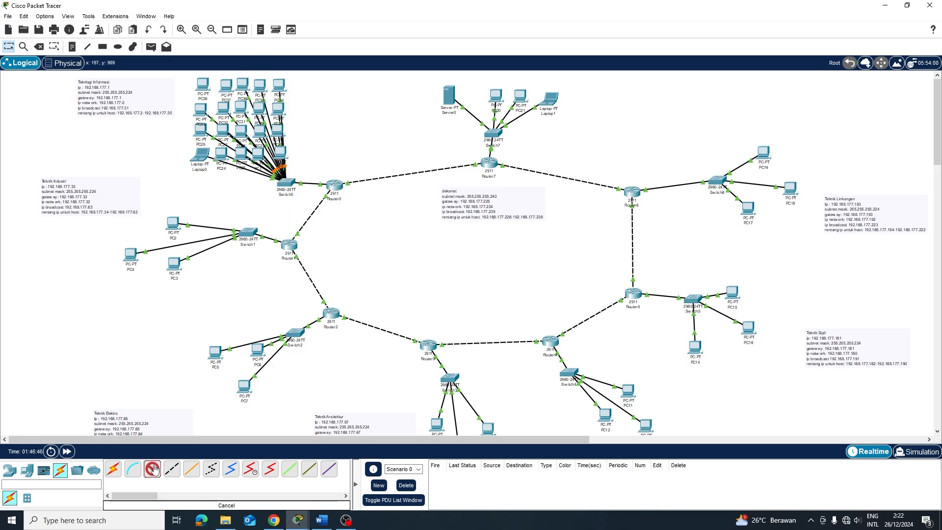
{"action": "left_click", "coordinate": [226, 85]}
{"action": "left_click", "coordinate": [286, 183]}
{"action": "left_click", "coordinate": [202, 84]}
Replace Laptop0 with PC39 cabled to Switch0, and move PC4 beside Switch1
{"action": "left_click", "coordinate": [39, 46]}
{"action": "left_click", "coordinate": [199, 155]}
{"action": "left_click", "coordinate": [27, 470]}
{"action": "left_click", "coordinate": [202, 156]}
{"action": "left_click", "coordinate": [152, 469]}
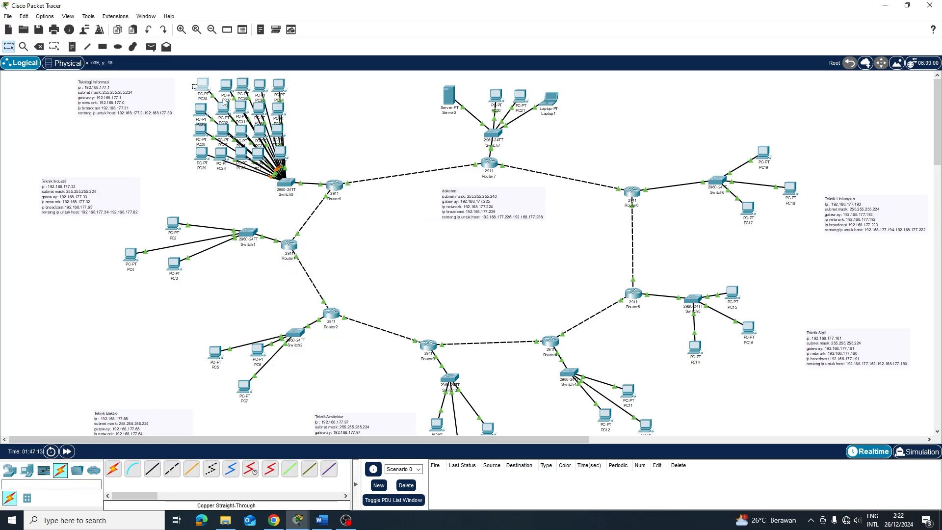
{"action": "left_click_drag", "start_coordinate": [223, 101], "coordinate": [293, 171]}
{"action": "left_click_drag", "start_coordinate": [130, 254], "coordinate": [173, 243]}
Set the first IT PCs, including PC28, to get their IP addresses by DHCP
{"action": "left_click", "coordinate": [277, 130]}
{"action": "left_click", "coordinate": [378, 106]}
{"action": "left_click", "coordinate": [339, 147]}
{"action": "left_click", "coordinate": [319, 161]}
{"action": "left_click", "coordinate": [638, 88]}
{"action": "left_click", "coordinate": [201, 130]}
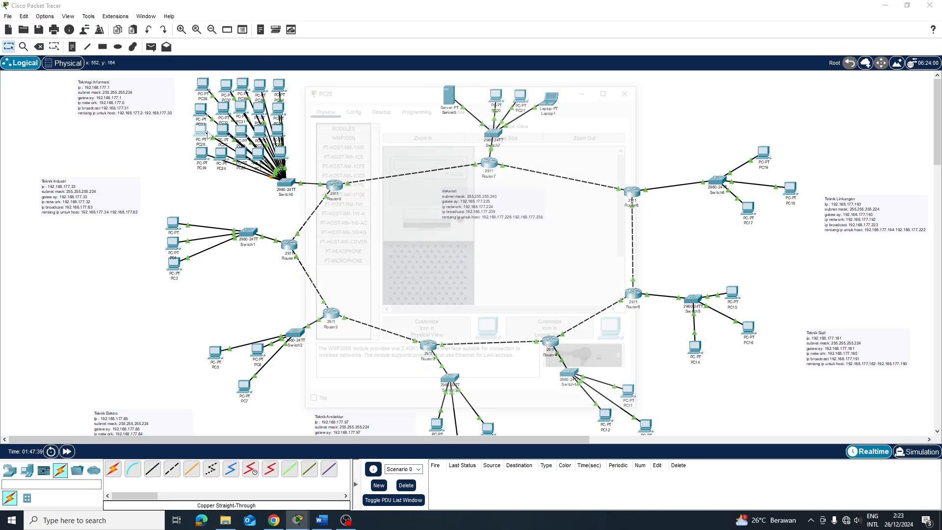
{"action": "left_click", "coordinate": [378, 108]}
{"action": "left_click", "coordinate": [341, 147]}
Switch PC34, PC35, PC38 and the remaining IT PCs to DHCP addressing
{"action": "left_click", "coordinate": [319, 161]}
{"action": "left_click", "coordinate": [631, 90]}
{"action": "left_click", "coordinate": [241, 107]}
{"action": "left_click", "coordinate": [376, 108]}
{"action": "left_click", "coordinate": [279, 85]}
{"action": "left_click", "coordinate": [631, 90]}
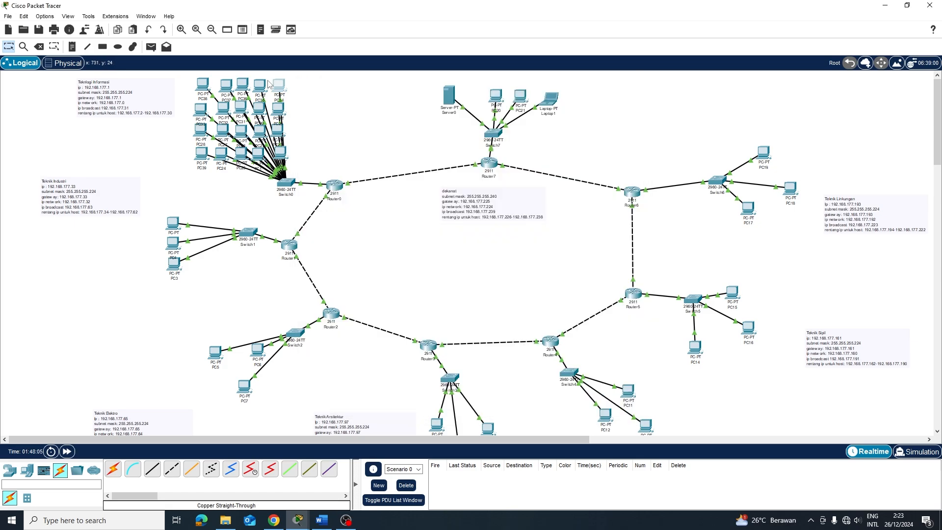
{"action": "left_click", "coordinate": [259, 85]}
{"action": "left_click", "coordinate": [242, 85]}
{"action": "left_click", "coordinate": [227, 86]}
{"action": "left_click", "coordinate": [202, 84]}
Copy three rows of IT PCs, paste them beside Switch1 in rows, and move the Teknik Industri note up
{"action": "left_click_drag", "start_coordinate": [189, 76], "coordinate": [293, 140]}
{"action": "key", "text": "ctrl+c"}
{"action": "key", "text": "ctrl+v"}
{"action": "left_click_drag", "start_coordinate": [226, 89], "coordinate": [105, 247]}
{"action": "left_click_drag", "start_coordinate": [156, 239], "coordinate": [156, 221]}
{"action": "left_click_drag", "start_coordinate": [89, 197], "coordinate": [96, 188]}
{"action": "left_click_drag", "start_coordinate": [119, 220], "coordinate": [121, 219]}
{"action": "left_click_drag", "start_coordinate": [78, 244], "coordinate": [84, 243]}
{"action": "left_click", "coordinate": [201, 289]}
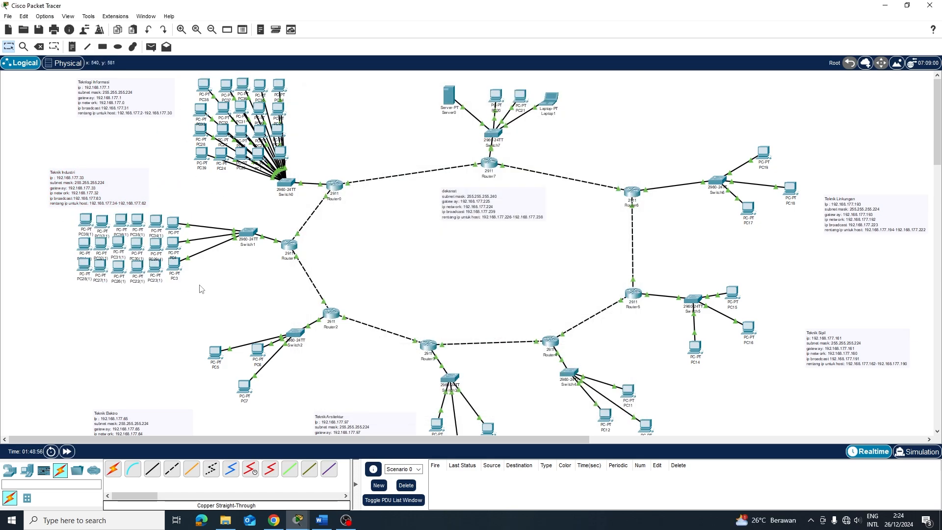
Cable pasted PCs such as PC35(1), PC29(1), PC26(1), PC27(1) and PC37(1) to Switch1 with copper straight-through
{"action": "left_click", "coordinate": [149, 473]}
{"action": "left_click", "coordinate": [138, 222]}
{"action": "left_click", "coordinate": [247, 232]}
{"action": "left_click", "coordinate": [277, 248]}
{"action": "left_click", "coordinate": [158, 246]}
{"action": "left_click", "coordinate": [189, 288]}
{"action": "left_click", "coordinate": [247, 232]}
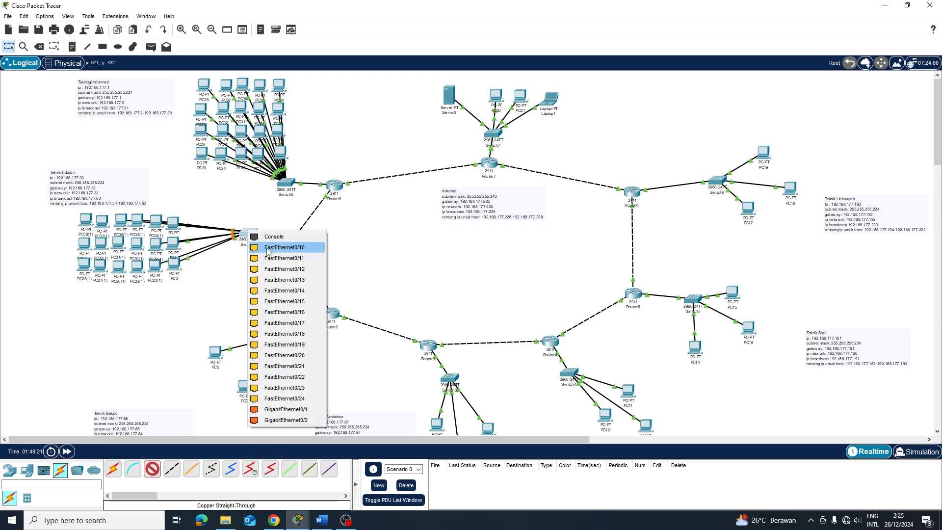
{"action": "left_click", "coordinate": [279, 248]}
{"action": "left_click", "coordinate": [152, 469]}
{"action": "left_click", "coordinate": [119, 267]}
{"action": "left_click", "coordinate": [148, 308]}
{"action": "left_click", "coordinate": [248, 232]}
{"action": "left_click", "coordinate": [278, 241]}
Arrange PC38(1), PC33(1), PC28(1), PC39(1) and PC24(1) into a bottom row and cable one to Switch1
{"action": "left_click", "coordinate": [152, 470]}
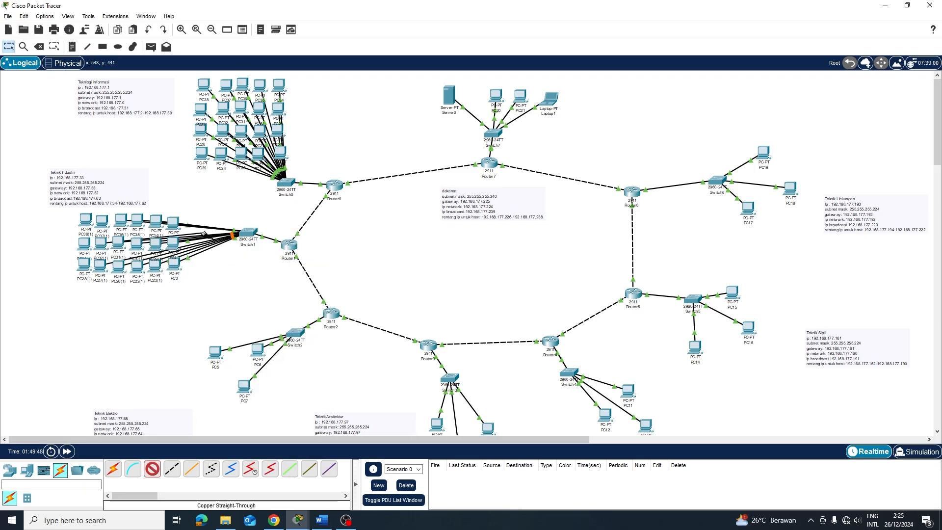
{"action": "left_click", "coordinate": [102, 221]}
{"action": "left_click", "coordinate": [133, 264]}
{"action": "left_click", "coordinate": [248, 232]}
{"action": "left_click", "coordinate": [279, 246]}
{"action": "left_click_drag", "start_coordinate": [58, 218], "coordinate": [174, 289]}
{"action": "left_click_drag", "start_coordinate": [84, 243], "coordinate": [158, 291]}
{"action": "left_click_drag", "start_coordinate": [84, 264], "coordinate": [137, 294]}
{"action": "left_click_drag", "start_coordinate": [199, 134], "coordinate": [99, 292]}
{"action": "left_click_drag", "start_coordinate": [218, 133], "coordinate": [118, 292]}
{"action": "left_click", "coordinate": [153, 470]}
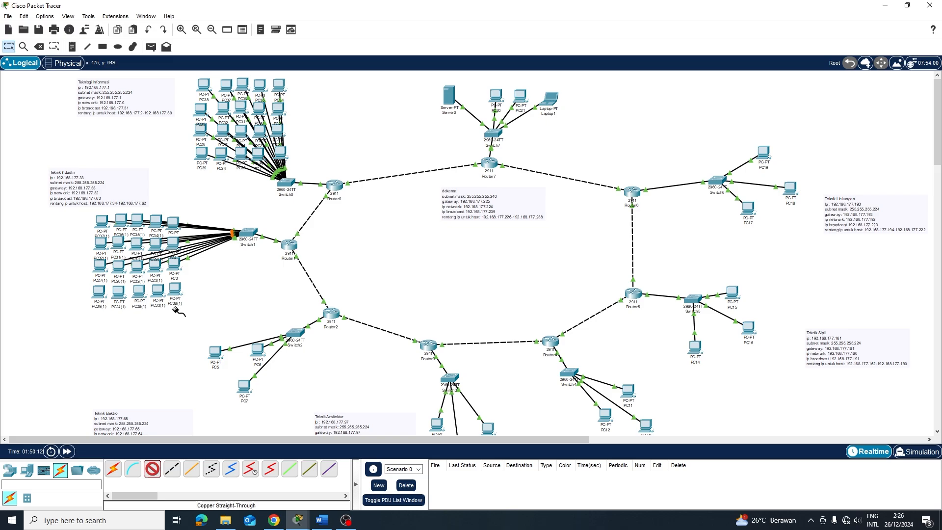
{"action": "left_click", "coordinate": [152, 470]}
{"action": "left_click", "coordinate": [238, 229]}
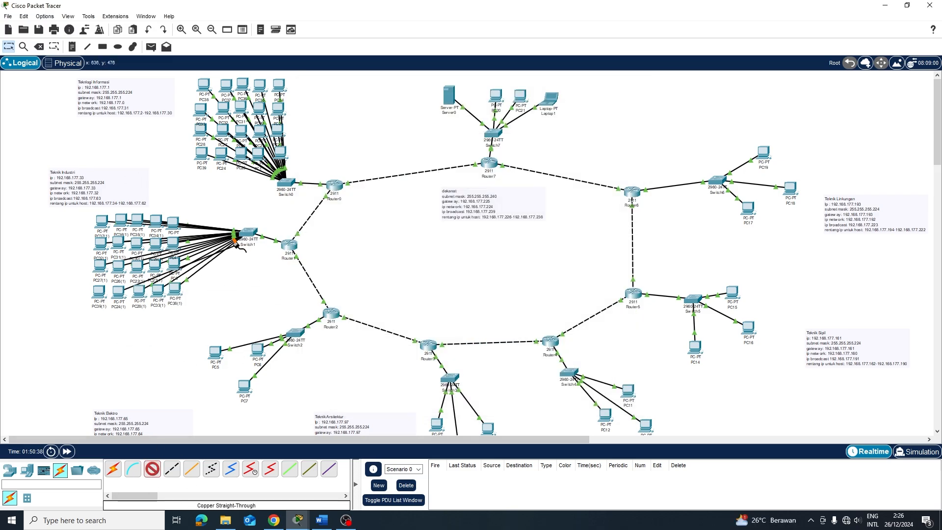
{"action": "left_click", "coordinate": [95, 289]}
Rearrange PC5 and the neighbouring PCs beside Switch2 in Teknik Elektro
{"action": "left_click", "coordinate": [175, 290]}
{"action": "left_click", "coordinate": [379, 107]}
{"action": "left_click", "coordinate": [631, 88]}
{"action": "scroll", "coordinate": [211, 314], "scroll_direction": "down", "scroll_amount": 1}
{"action": "left_click_drag", "start_coordinate": [214, 295], "coordinate": [243, 267]}
{"action": "left_click_drag", "start_coordinate": [258, 296], "coordinate": [244, 294]}
{"action": "left_click_drag", "start_coordinate": [244, 332], "coordinate": [244, 317]}
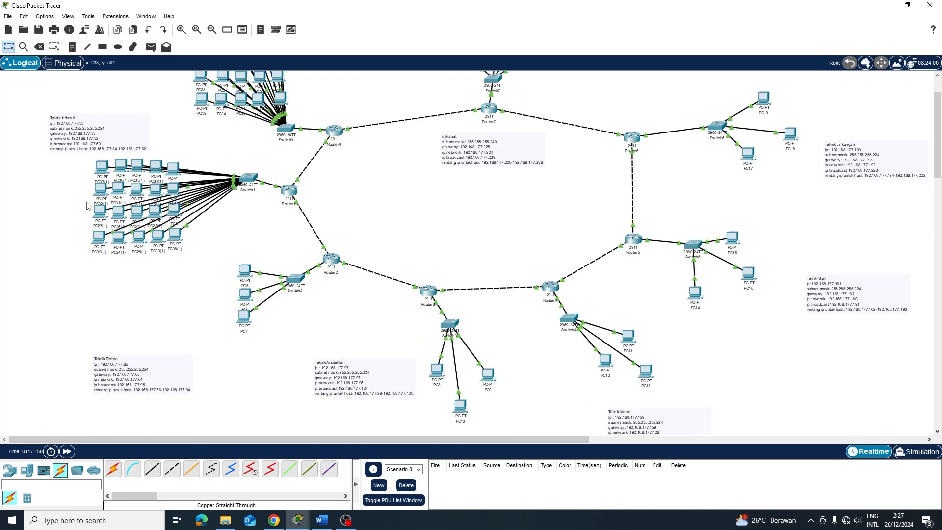
{"action": "scroll", "coordinate": [188, 316], "scroll_direction": "up", "scroll_amount": 1}
Copy the block of 16 PCs and paste it beside PC5–PC7
{"action": "left_click_drag", "start_coordinate": [187, 75], "coordinate": [261, 180]}
{"action": "key", "text": "ctrl+c"}
{"action": "key", "text": "ctrl+v"}
{"action": "left_click_drag", "start_coordinate": [239, 110], "coordinate": [188, 371]}
{"action": "left_click_drag", "start_coordinate": [161, 325], "coordinate": [207, 321]}
Paste PC0(1) beneath PC7, then nudge PC0(1) and PC5–PC7 up into an aligned column
{"action": "scroll", "coordinate": [275, 245], "scroll_direction": "down", "scroll_amount": 1}
{"action": "key", "text": "ctrl+c"}
{"action": "key", "text": "ctrl+v"}
{"action": "left_click_drag", "start_coordinate": [308, 146], "coordinate": [244, 343]}
{"action": "scroll", "coordinate": [244, 344], "scroll_direction": "down", "scroll_amount": 1}
{"action": "left_click_drag", "start_coordinate": [142, 321], "coordinate": [144, 343]}
{"action": "left_click_drag", "start_coordinate": [246, 289], "coordinate": [246, 286]}
{"action": "left_click_drag", "start_coordinate": [246, 217], "coordinate": [245, 213]}
{"action": "left_click_drag", "start_coordinate": [245, 240], "coordinate": [246, 236]}
{"action": "left_click_drag", "start_coordinate": [244, 262], "coordinate": [244, 259]}
{"action": "left_click_drag", "start_coordinate": [166, 240], "coordinate": [169, 240]}
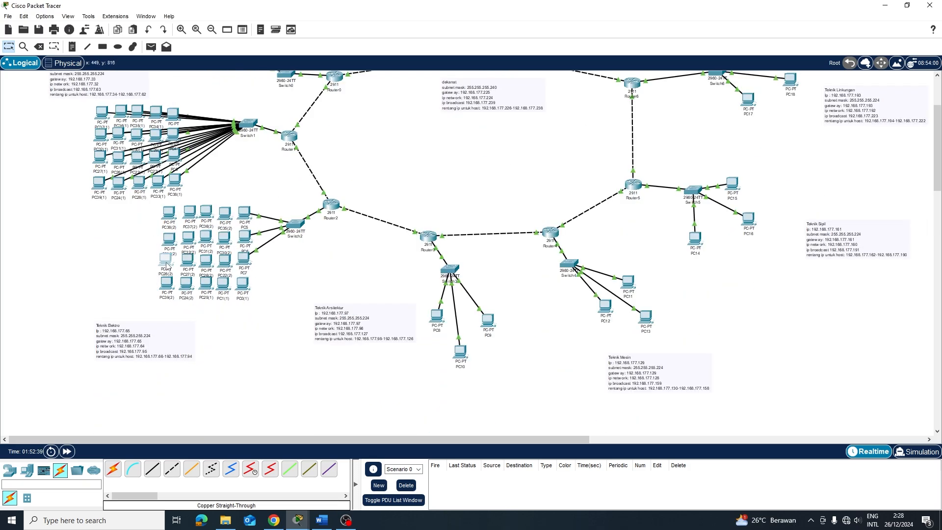
Cable several PCs, including PC31(2), to Switch2 with Copper Straight-Through
{"action": "left_click", "coordinate": [153, 469]}
{"action": "left_click", "coordinate": [294, 222]}
{"action": "left_click", "coordinate": [314, 239]}
{"action": "left_click", "coordinate": [244, 284]}
{"action": "left_click", "coordinate": [270, 322]}
{"action": "left_click", "coordinate": [152, 469]}
{"action": "left_click", "coordinate": [293, 225]}
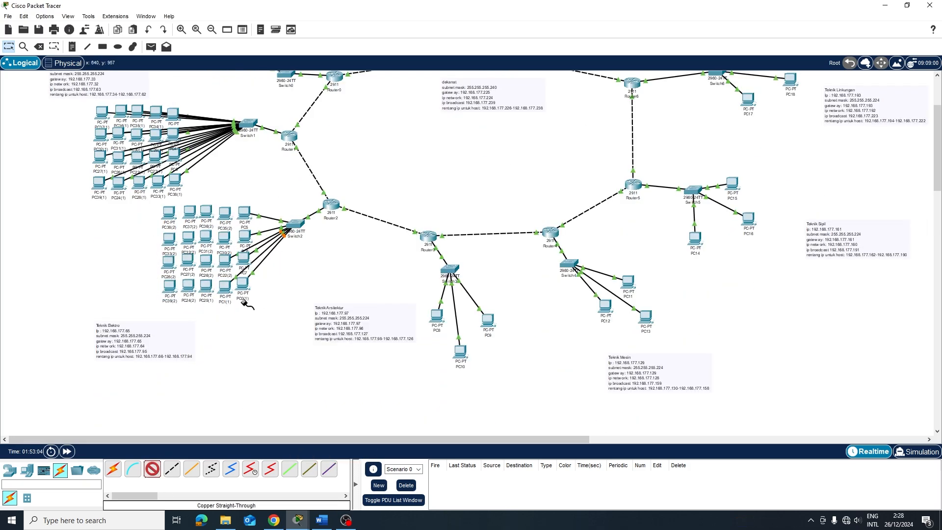
{"action": "left_click", "coordinate": [211, 240]}
{"action": "left_click", "coordinate": [238, 278]}
Connect more PCs, including PC38(2) and PC39(2), to free ports on Switch2
{"action": "left_click", "coordinate": [152, 469]}
{"action": "left_click", "coordinate": [240, 317]}
{"action": "left_click", "coordinate": [518, 271]}
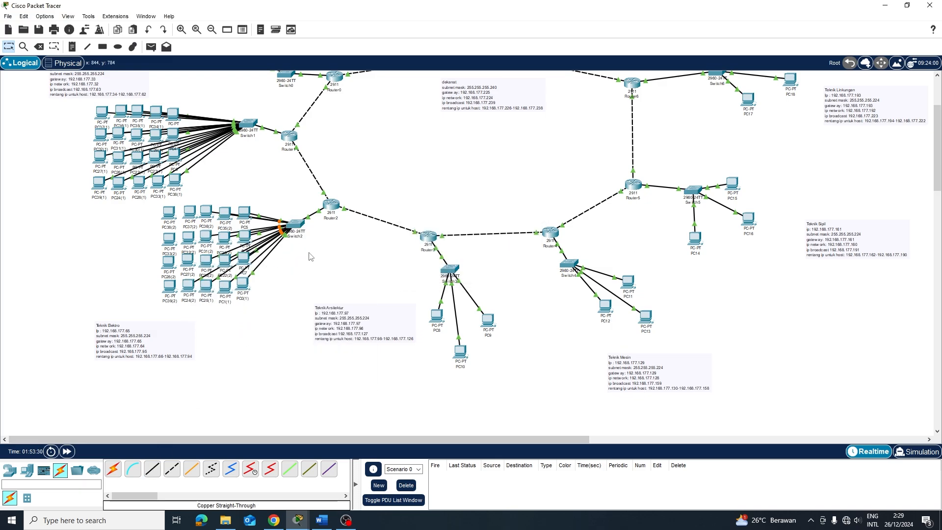
{"action": "left_click", "coordinate": [152, 469]}
{"action": "left_click", "coordinate": [185, 234]}
{"action": "left_click", "coordinate": [222, 273]}
{"action": "left_click", "coordinate": [169, 208]}
{"action": "left_click", "coordinate": [200, 245]}
{"action": "left_click", "coordinate": [294, 224]}
{"action": "left_click", "coordinate": [321, 244]}
{"action": "left_click", "coordinate": [152, 469]}
Advance simulation time so links turn green, and set PC39(2) to DHCP
{"action": "left_click", "coordinate": [169, 285]}
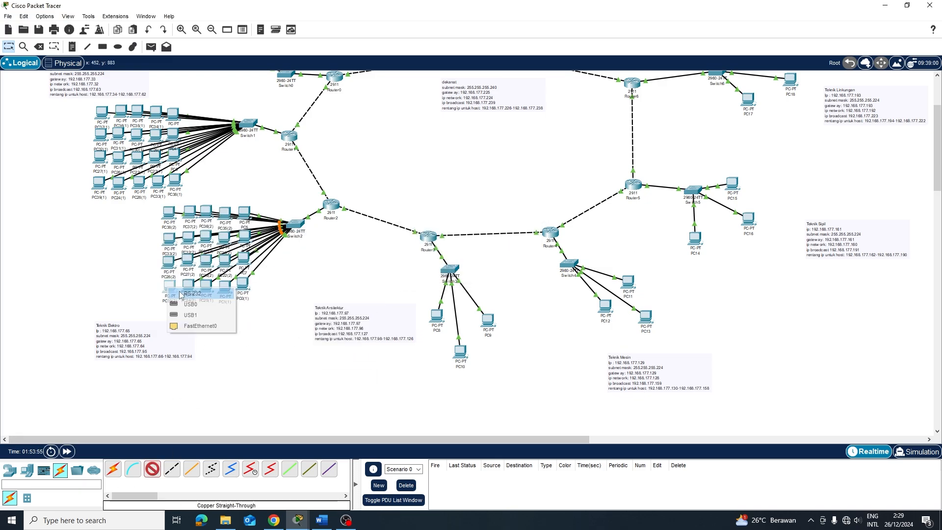
{"action": "left_click", "coordinate": [199, 324]}
{"action": "left_click", "coordinate": [67, 452]}
{"action": "left_click", "coordinate": [169, 286]}
{"action": "left_click", "coordinate": [165, 265]}
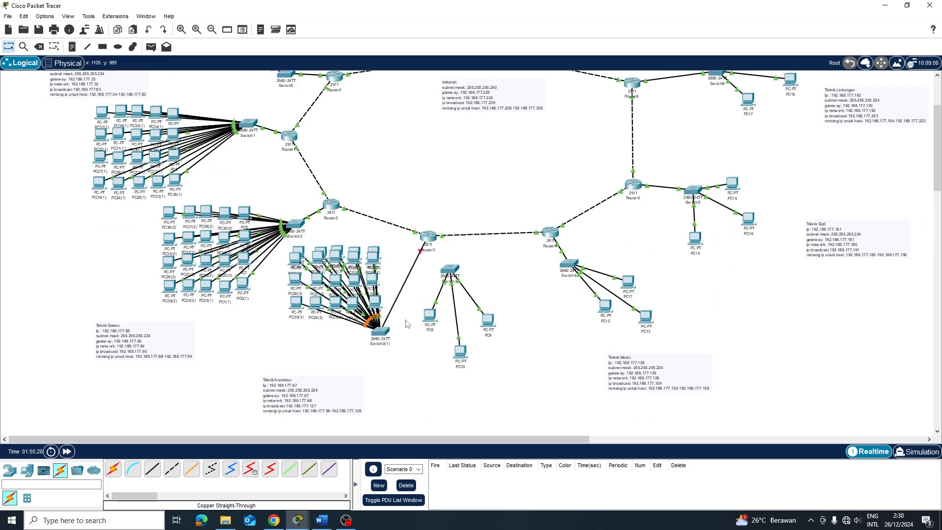
Cable PC29(2) and another PC to free FastEthernet ports on Switch3
{"action": "left_click", "coordinate": [429, 236]}
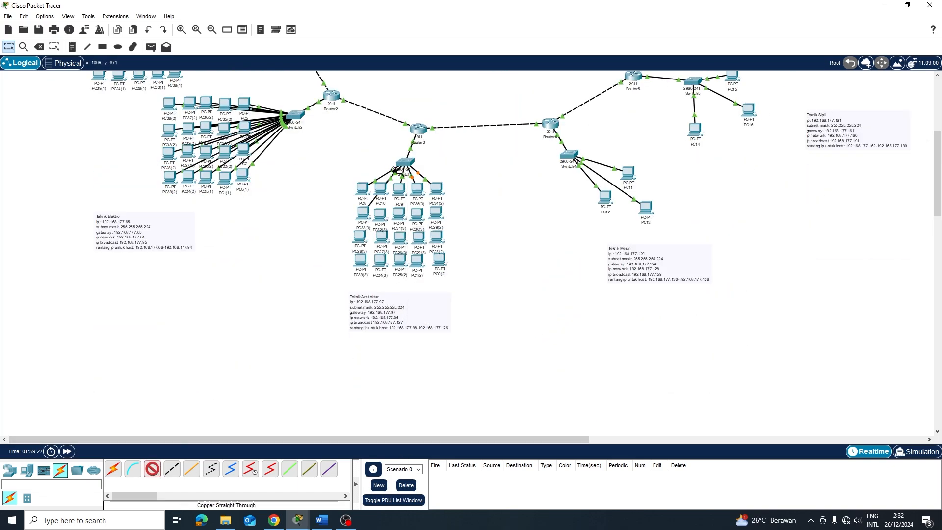
{"action": "left_click", "coordinate": [152, 469]}
{"action": "left_click", "coordinate": [433, 215]}
{"action": "left_click", "coordinate": [462, 254]}
{"action": "left_click", "coordinate": [152, 470]}
{"action": "left_click", "coordinate": [406, 161]}
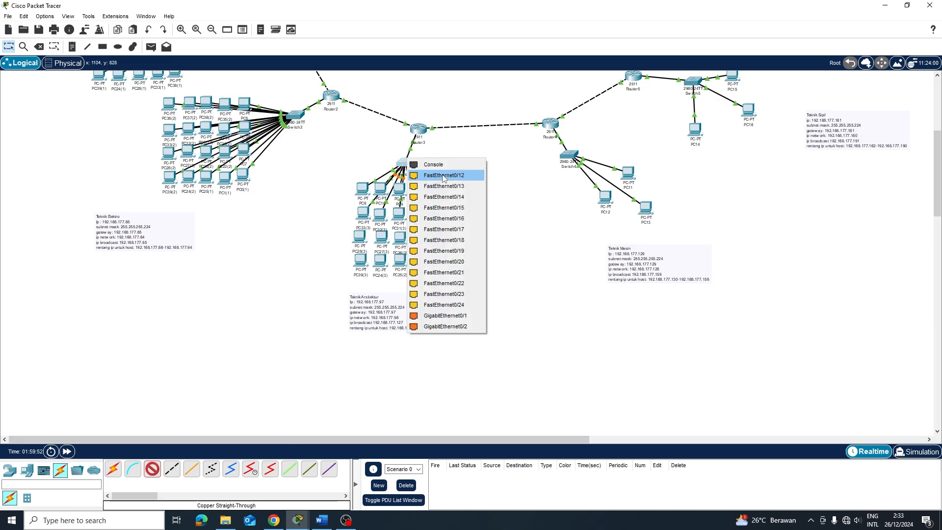
{"action": "left_click", "coordinate": [442, 175]}
{"action": "left_click", "coordinate": [152, 469]}
Connect PC25(2), PC0(2) and the last PC to Switch3 with copper cables
{"action": "left_click", "coordinate": [404, 162]}
{"action": "left_click", "coordinate": [441, 178]}
{"action": "left_click", "coordinate": [399, 268]}
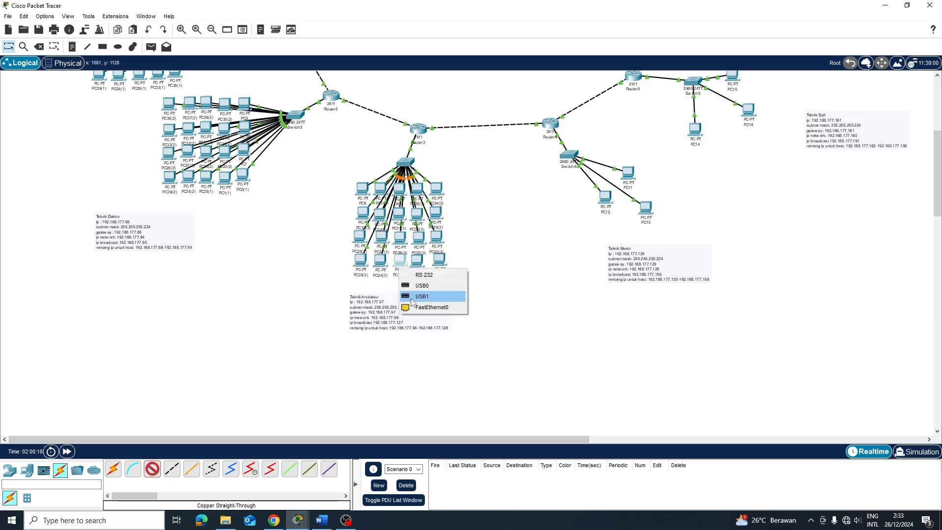
{"action": "left_click", "coordinate": [427, 307]}
{"action": "left_click", "coordinate": [152, 469]}
{"action": "left_click", "coordinate": [433, 258]}
{"action": "left_click", "coordinate": [457, 298]}
{"action": "left_click", "coordinate": [404, 162]}
{"action": "left_click", "coordinate": [442, 178]}
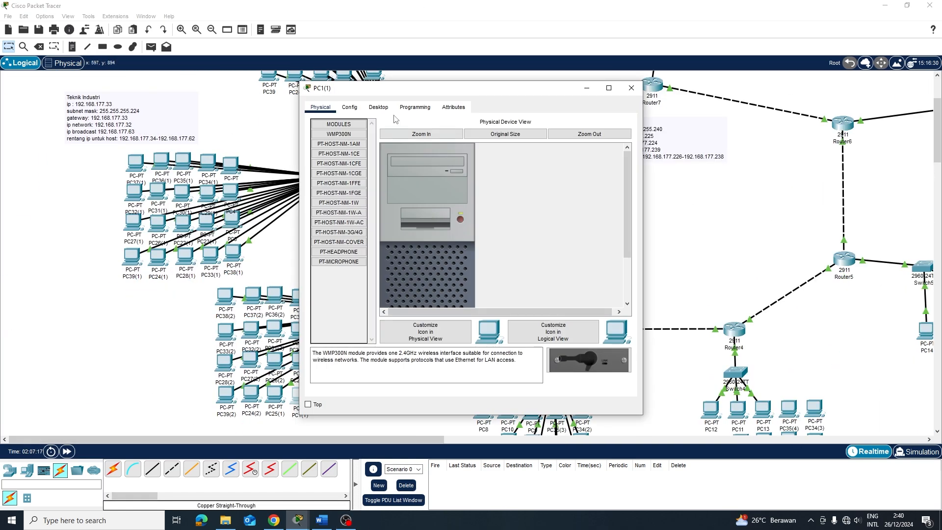
Set PC30(1) and another PC to obtain their IP addresses by DHCP
{"action": "left_click", "coordinate": [375, 109]}
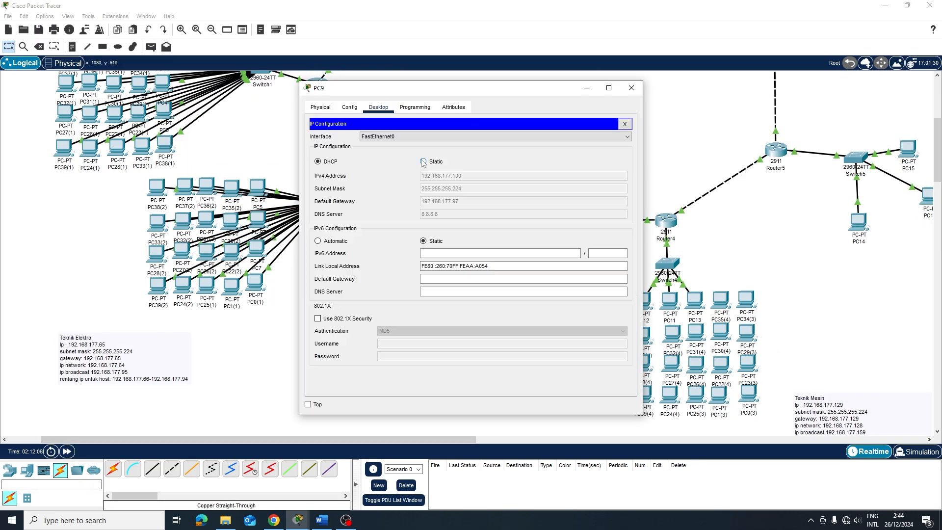
{"action": "left_click", "coordinate": [423, 162]}
{"action": "left_click", "coordinate": [318, 161]}
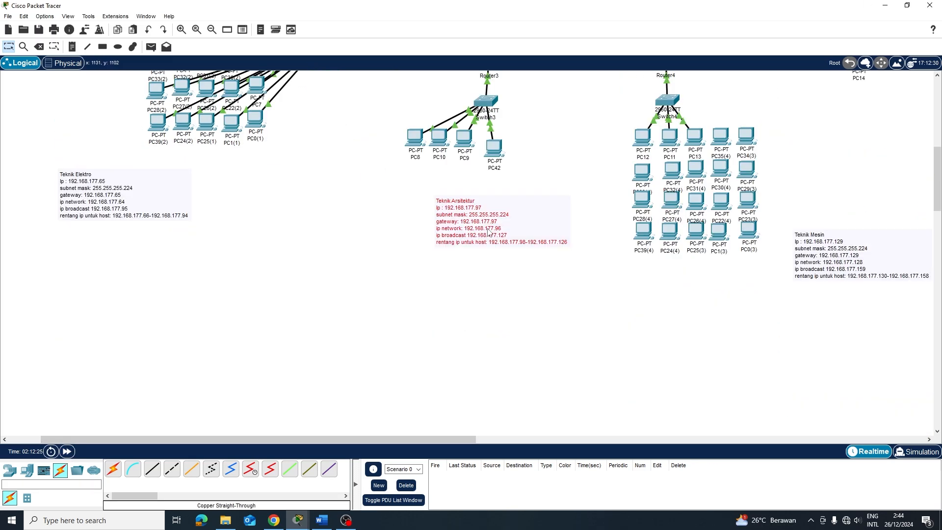
{"action": "double_click", "coordinate": [472, 148]}
{"action": "left_click", "coordinate": [318, 162]}
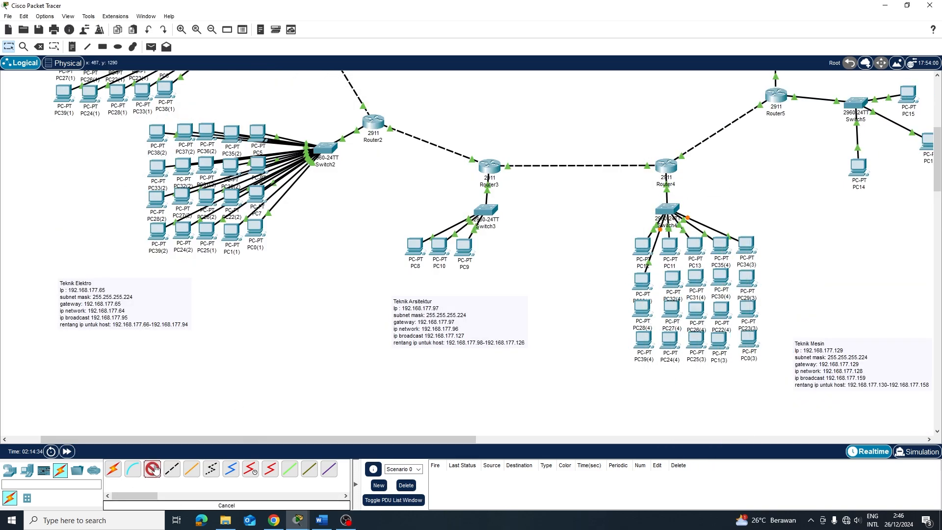
{"action": "left_click", "coordinate": [638, 269]}
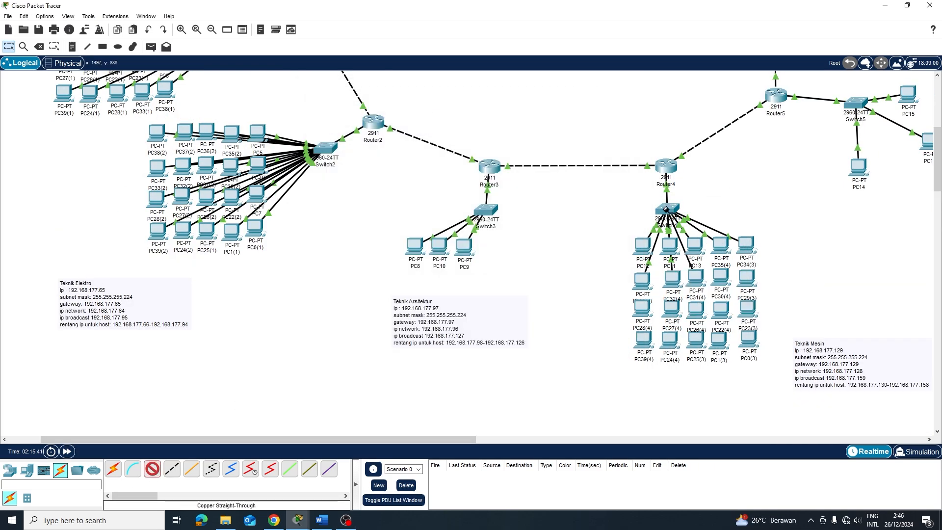
Cable PC29(3) to Switch4 and check PC30(4)'s IP configuration
{"action": "left_click", "coordinate": [152, 469]}
{"action": "left_click", "coordinate": [660, 206]}
{"action": "left_click", "coordinate": [747, 278]}
{"action": "left_click", "coordinate": [721, 278]}
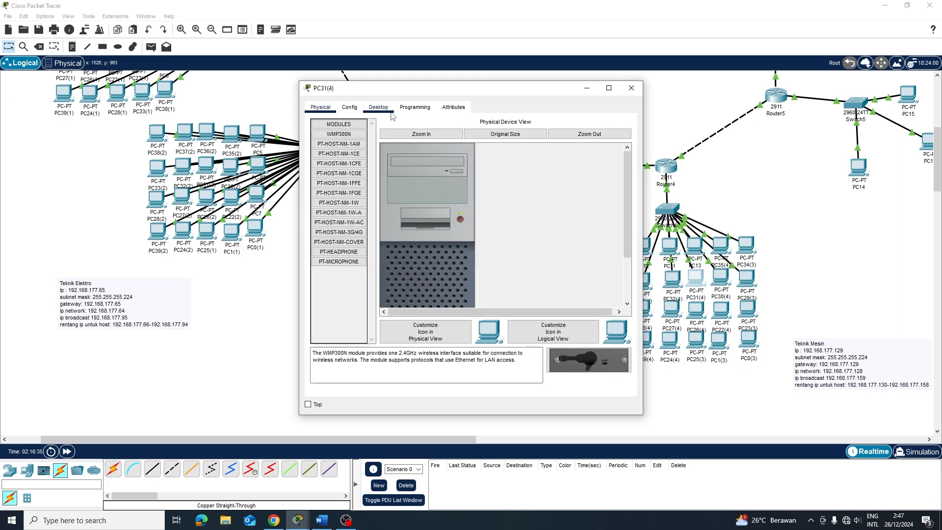
{"action": "left_click", "coordinate": [378, 107]}
{"action": "left_click", "coordinate": [332, 174]}
{"action": "left_click", "coordinate": [631, 88]}
Connect PC23(3) and PC22(4) to Switch4, and set PC23(3) to DHCP
{"action": "left_click", "coordinate": [749, 307]}
{"action": "left_click", "coordinate": [722, 309]}
{"action": "left_click", "coordinate": [757, 350]}
{"action": "left_click", "coordinate": [721, 309]}
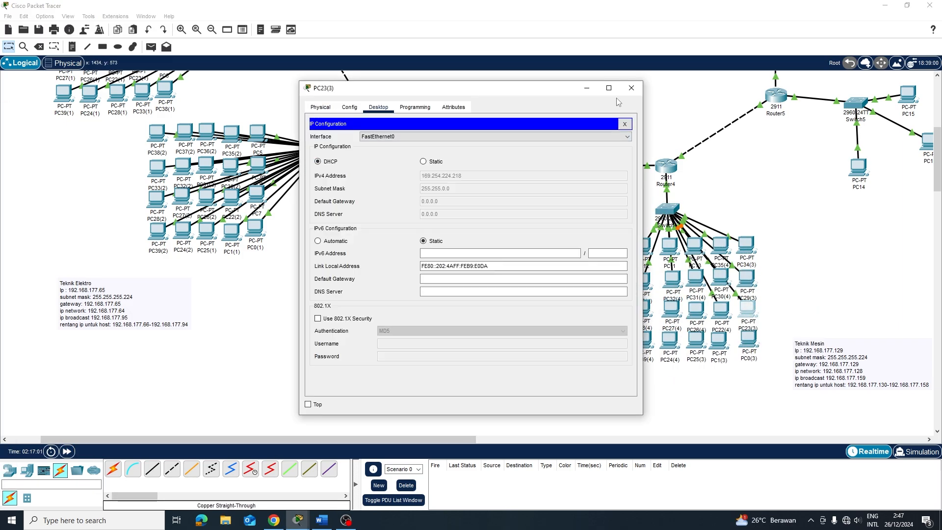
{"action": "left_click", "coordinate": [631, 88]}
{"action": "left_click", "coordinate": [748, 309]}
{"action": "left_click", "coordinate": [318, 161]}
Set one more Switch4 PC to obtain its IP address by DHCP
{"action": "left_click", "coordinate": [631, 89]}
{"action": "left_click", "coordinate": [721, 310]}
{"action": "left_click", "coordinate": [378, 107]}
{"action": "left_click", "coordinate": [332, 174]}
{"action": "left_click", "coordinate": [318, 161]}
{"action": "left_click", "coordinate": [631, 88]}
{"action": "scroll", "coordinate": [429, 139], "scroll_direction": "up", "scroll_amount": 5}
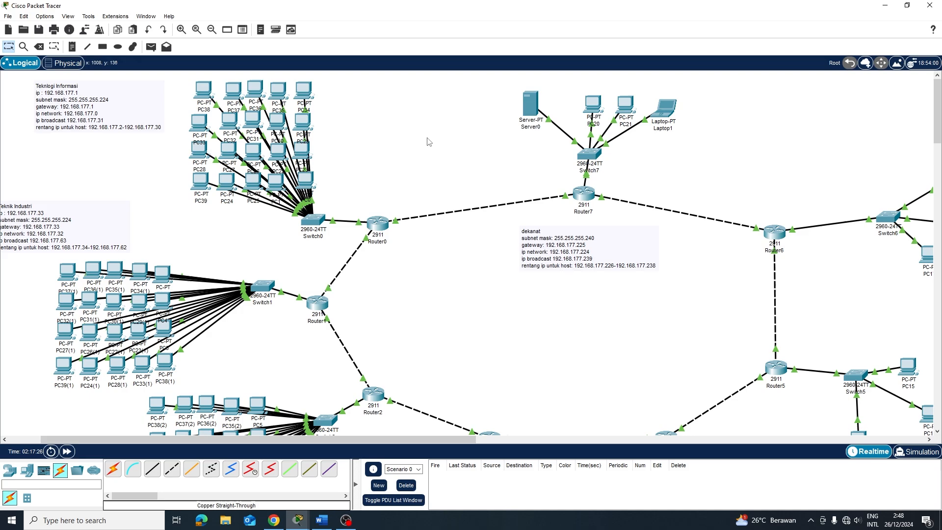
{"action": "scroll", "coordinate": [460, 147], "scroll_direction": "down", "scroll_amount": 1}
Draw a first light cyan-outlined rectangle over the Switch0 PC group
{"action": "scroll", "coordinate": [460, 134], "scroll_direction": "down", "scroll_amount": 1}
{"action": "scroll", "coordinate": [396, 299], "scroll_direction": "up", "scroll_amount": 2}
{"action": "left_click", "coordinate": [103, 46]}
{"action": "left_click", "coordinate": [519, 43]}
{"action": "left_click", "coordinate": [509, 214]}
{"action": "left_click", "coordinate": [515, 250]}
{"action": "left_click", "coordinate": [535, 341]}
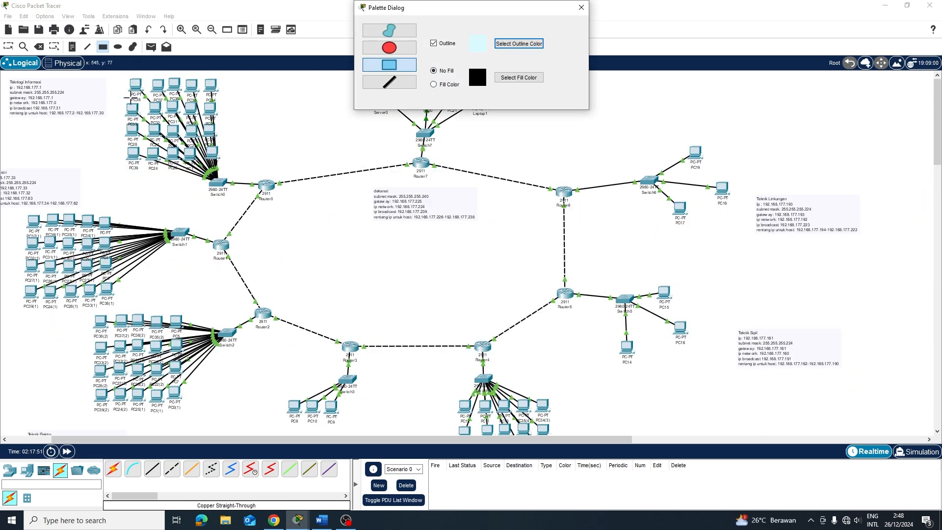
{"action": "mouse_move", "coordinate": [116, 77]}
{"action": "left_mouse_down"}
{"action": "mouse_move", "coordinate": [155, 82]}
{"action": "mouse_move", "coordinate": [230, 195]}
{"action": "left_mouse_up"}
Redraw the Switch0 group rectangle with a black outline and a fill colour
{"action": "left_click", "coordinate": [518, 44]}
{"action": "left_click", "coordinate": [355, 181]}
{"action": "left_click", "coordinate": [535, 340]}
{"action": "left_click", "coordinate": [518, 78]}
{"action": "left_click", "coordinate": [535, 340]}
{"action": "left_click_drag", "start_coordinate": [123, 75], "coordinate": [230, 196]}
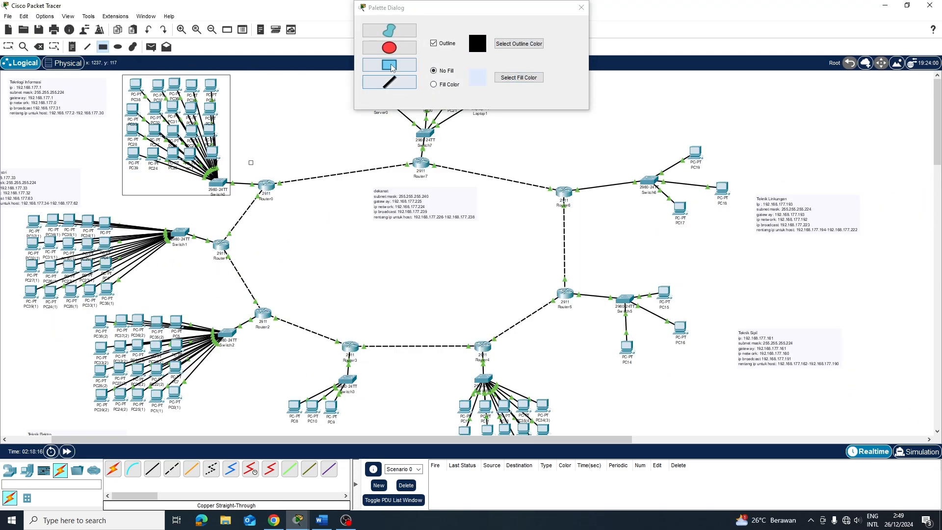
{"action": "left_click", "coordinate": [581, 8]}
Delete the old rectangle and draw a new one around the Switch0 PCs
{"action": "key", "text": "Delete"}
{"action": "left_click", "coordinate": [484, 280]}
{"action": "left_click", "coordinate": [103, 46]}
{"action": "left_click", "coordinate": [518, 78]}
{"action": "left_click", "coordinate": [535, 341]}
{"action": "left_click_drag", "start_coordinate": [115, 74], "coordinate": [240, 195]}
{"action": "left_click", "coordinate": [581, 7]}
{"action": "left_click_drag", "start_coordinate": [274, 104], "coordinate": [361, 169]}
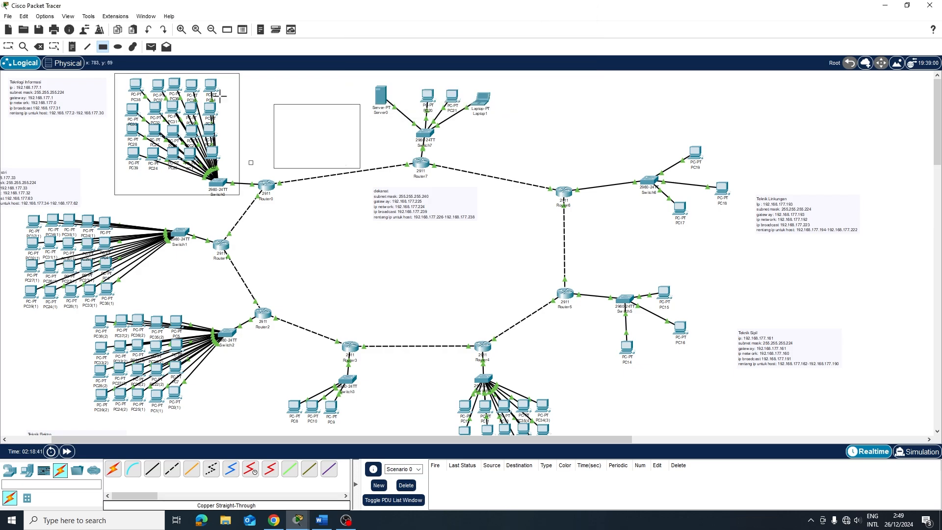
Remove stray rectangles and draw a light blue filled rectangle over the Switch0 PCs
{"action": "left_click", "coordinate": [8, 47]}
{"action": "key", "text": "Delete"}
{"action": "left_click", "coordinate": [102, 46]}
{"action": "left_click", "coordinate": [518, 77]}
{"action": "left_click", "coordinate": [534, 340]}
{"action": "left_click_drag", "start_coordinate": [118, 77], "coordinate": [227, 188]}
{"action": "key", "text": "Delete"}
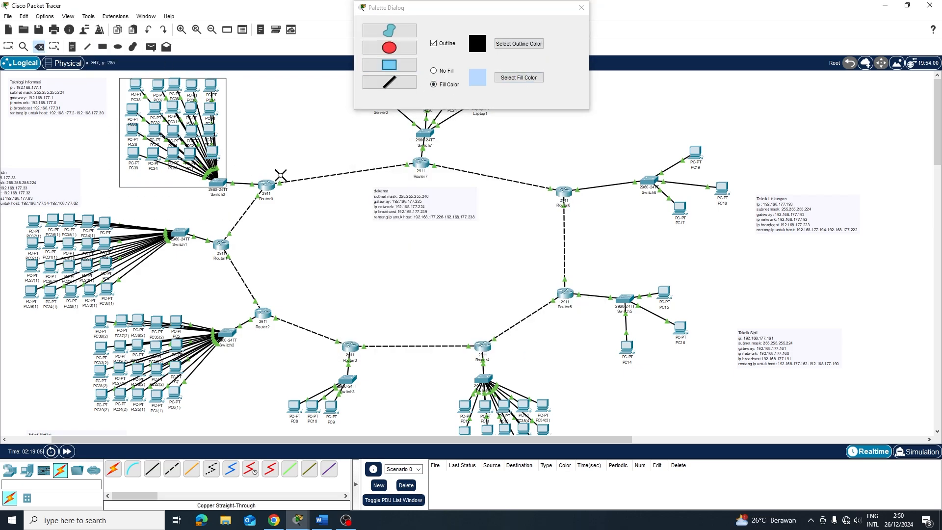
{"action": "left_click", "coordinate": [102, 47]}
{"action": "left_click_drag", "start_coordinate": [119, 77], "coordinate": [235, 197]}
Draw a yellow-filled rectangle behind the next PC group below
{"action": "left_click", "coordinate": [518, 78]}
{"action": "left_click", "coordinate": [564, 207]}
{"action": "left_click", "coordinate": [535, 341]}
{"action": "left_click_drag", "start_coordinate": [17, 212], "coordinate": [198, 312]}
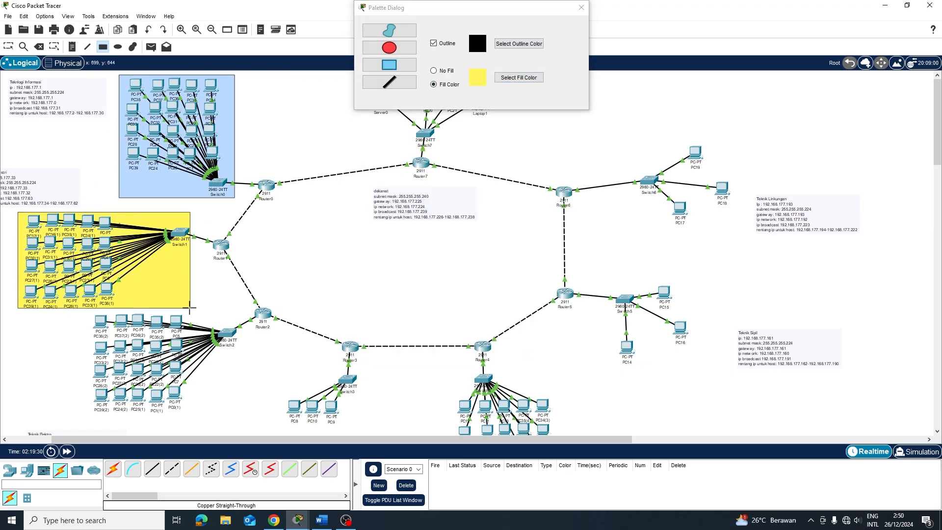
{"action": "scroll", "coordinate": [198, 294], "scroll_direction": "down", "scroll_amount": 3}
{"action": "left_click", "coordinate": [8, 47]}
{"action": "left_click_drag", "start_coordinate": [137, 210], "coordinate": [148, 231]}
Move the Switch2 PC group and Teknik Elektro note further down
{"action": "left_click_drag", "start_coordinate": [76, 338], "coordinate": [95, 368]}
{"action": "left_click", "coordinate": [103, 47]}
{"action": "left_click", "coordinate": [519, 78]}
{"action": "left_click", "coordinate": [535, 340]}
Draw a cyan-filled rectangle behind the Switch2 PC group
{"action": "left_click", "coordinate": [519, 78]}
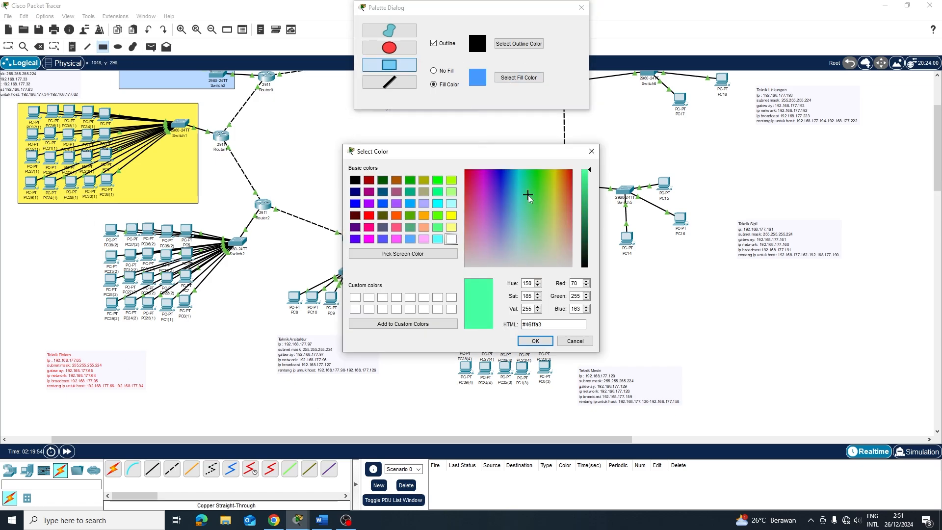
{"action": "left_click", "coordinate": [520, 179]}
{"action": "left_click", "coordinate": [535, 341]}
{"action": "left_click_drag", "start_coordinate": [93, 215], "coordinate": [256, 327]}
{"action": "left_click", "coordinate": [8, 46]}
{"action": "scroll", "coordinate": [296, 203], "scroll_direction": "down", "scroll_amount": 3}
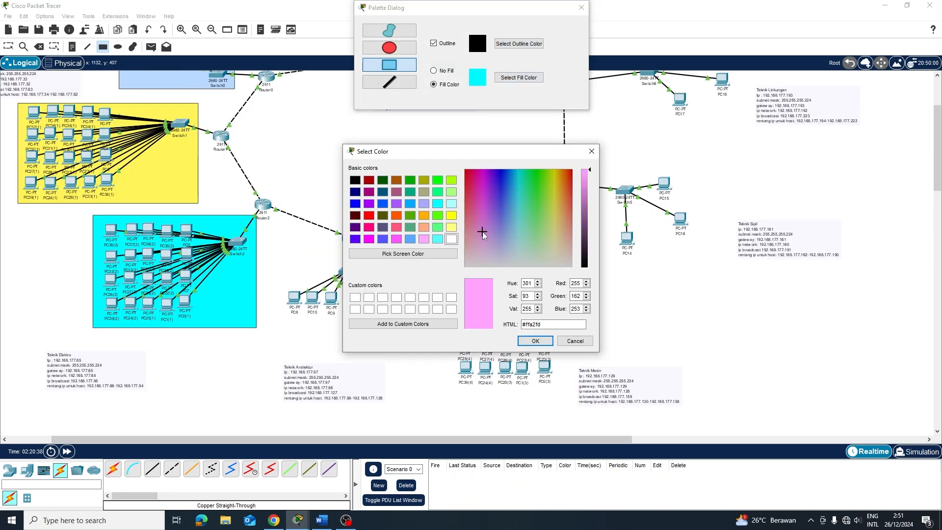
Draw a pink-filled rectangle behind the Switch4 PCs of Teknik Mesin
{"action": "left_click", "coordinate": [535, 341]}
{"action": "left_click_drag", "start_coordinate": [446, 254], "coordinate": [567, 398]}
{"action": "left_click", "coordinate": [581, 7]}
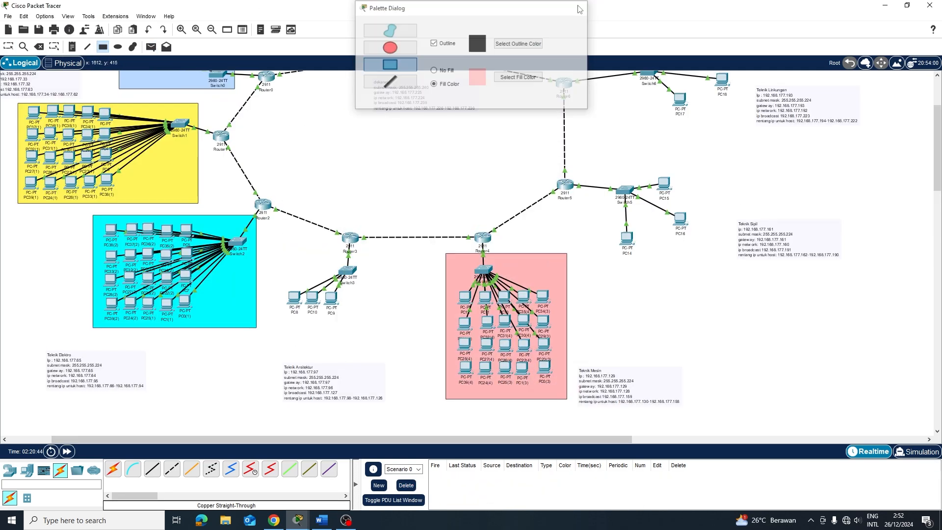
{"action": "left_click", "coordinate": [103, 46]}
{"action": "left_click", "coordinate": [519, 78]}
{"action": "left_click", "coordinate": [575, 341]}
{"action": "left_click", "coordinate": [582, 7]}
{"action": "scroll", "coordinate": [328, 290], "scroll_direction": "up", "scroll_amount": 5}
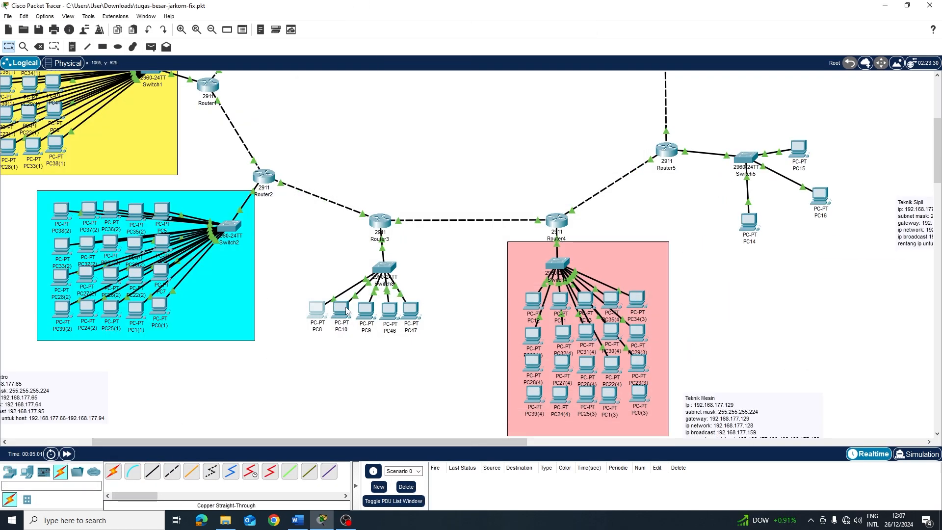
Inspect PC10's IP configuration
{"action": "left_click", "coordinate": [341, 310]}
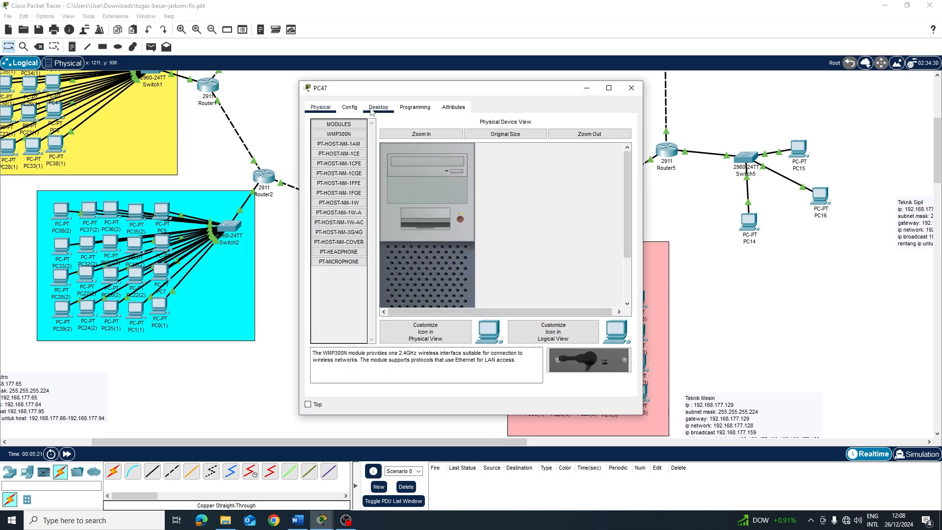
{"action": "left_click", "coordinate": [631, 89]}
{"action": "scroll", "coordinate": [78, 129], "scroll_direction": "up", "scroll_amount": 5}
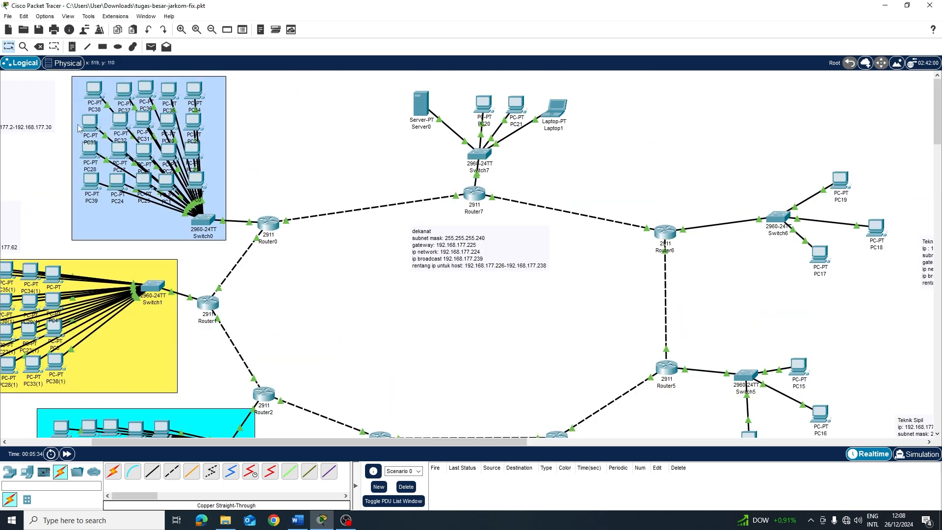
{"action": "left_click_drag", "start_coordinate": [79, 128], "coordinate": [245, 129]}
Set PC33(3) in the Switch3 group to obtain its address by DHCP
{"action": "scroll", "coordinate": [426, 221], "scroll_direction": "down", "scroll_amount": 10}
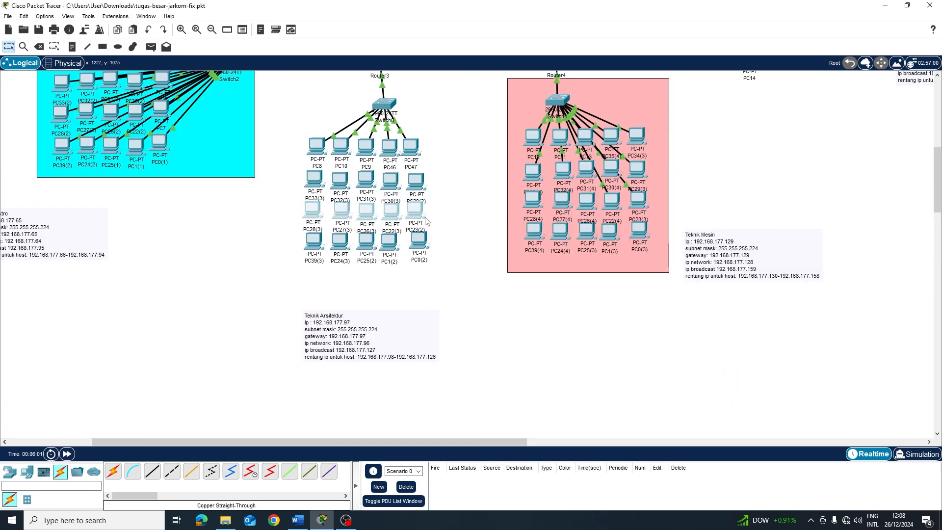
{"action": "scroll", "coordinate": [431, 241], "scroll_direction": "up", "scroll_amount": 3}
{"action": "scroll", "coordinate": [432, 240], "scroll_direction": "up", "scroll_amount": 3}
{"action": "left_click", "coordinate": [386, 215]}
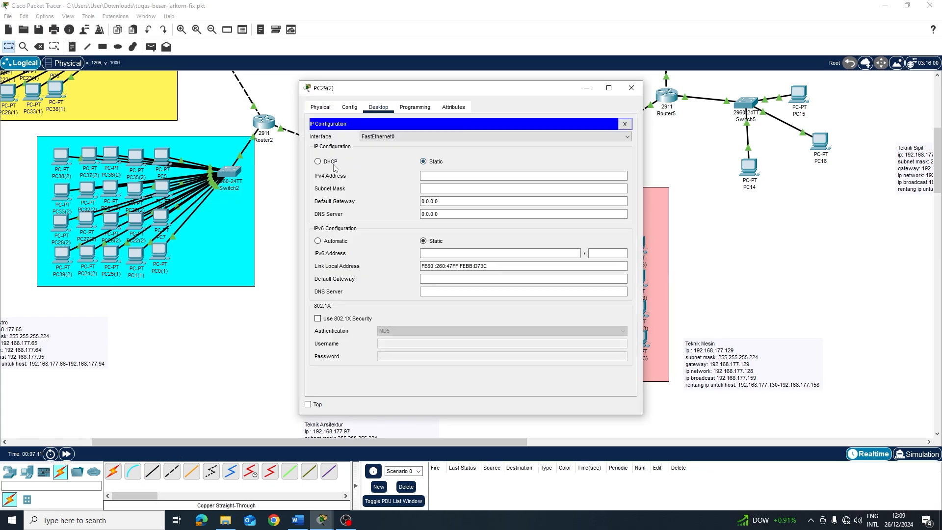
{"action": "left_click", "coordinate": [318, 162]}
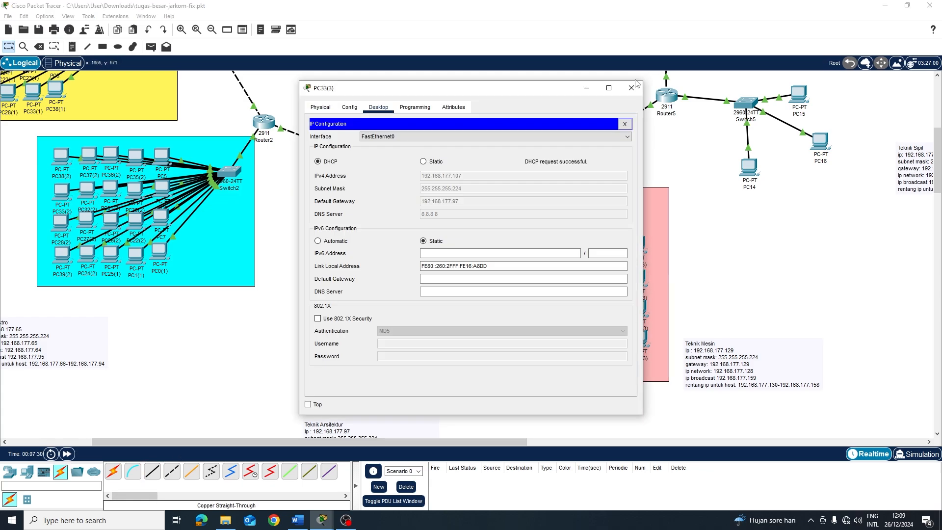
{"action": "left_click", "coordinate": [631, 88]}
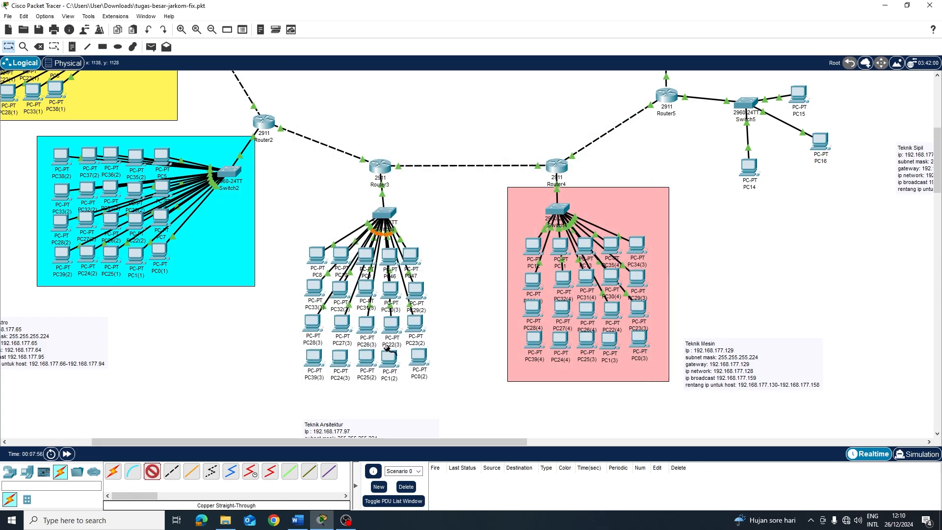
Cable the bottom-row PCs to free Switch3 ports, including FastEthernet0/21
{"action": "left_click", "coordinate": [386, 213]}
{"action": "left_click", "coordinate": [417, 230]}
{"action": "left_click", "coordinate": [152, 472]}
{"action": "left_click", "coordinate": [515, 271]}
{"action": "left_click", "coordinate": [341, 360]}
{"action": "left_click", "coordinate": [363, 399]}
{"action": "left_click", "coordinate": [152, 472]}
{"action": "left_click", "coordinate": [388, 213]}
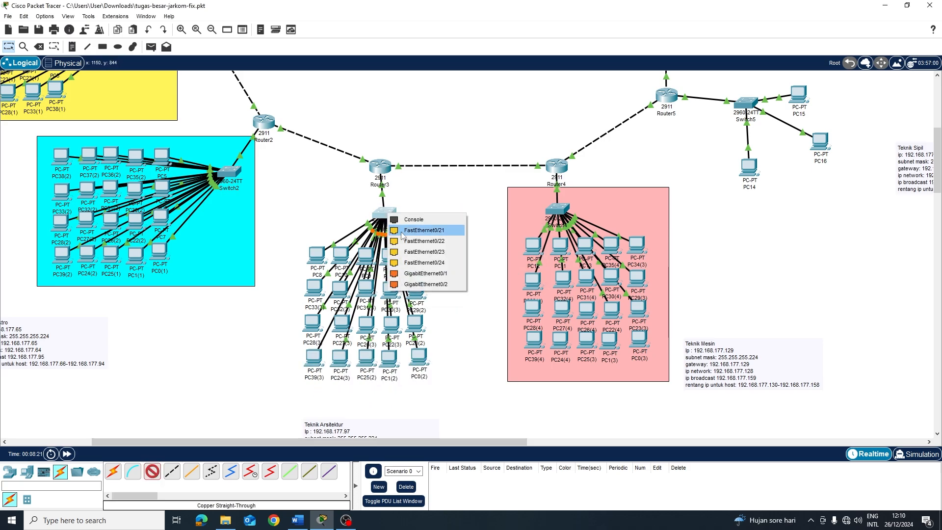
{"action": "left_click", "coordinate": [402, 230]}
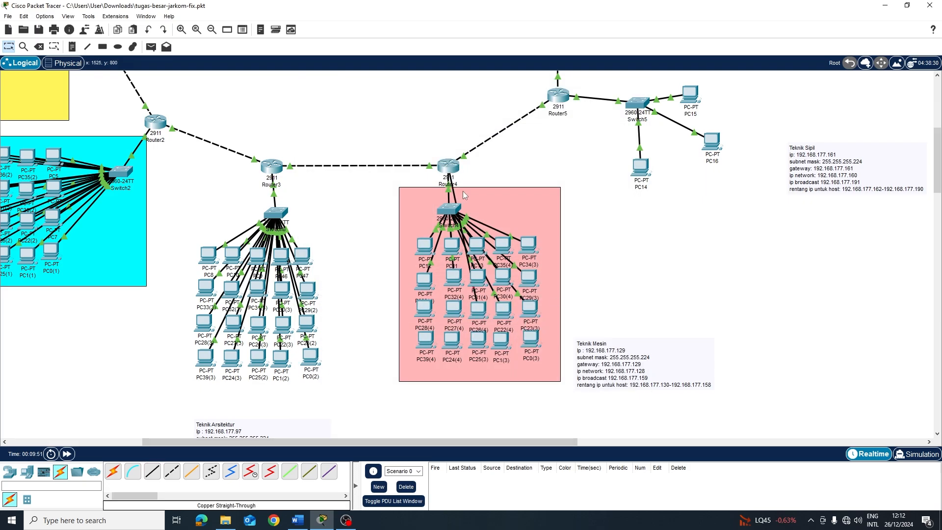
{"action": "left_click", "coordinate": [448, 211]}
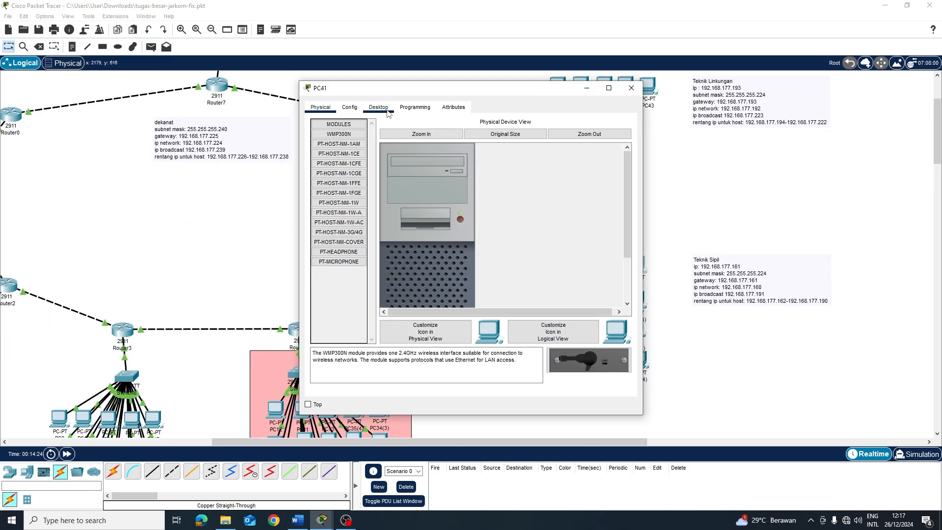
Finish PC41's IP configuration and cable two second-row PCs to Switch5
{"action": "left_click", "coordinate": [378, 107]}
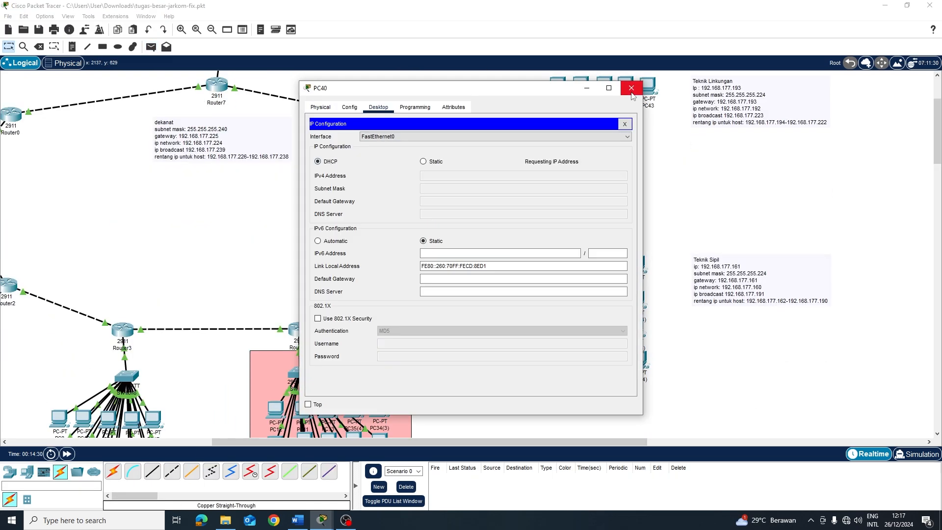
{"action": "left_click", "coordinate": [631, 88]}
{"action": "left_click", "coordinate": [153, 471]}
{"action": "left_click", "coordinate": [593, 296]}
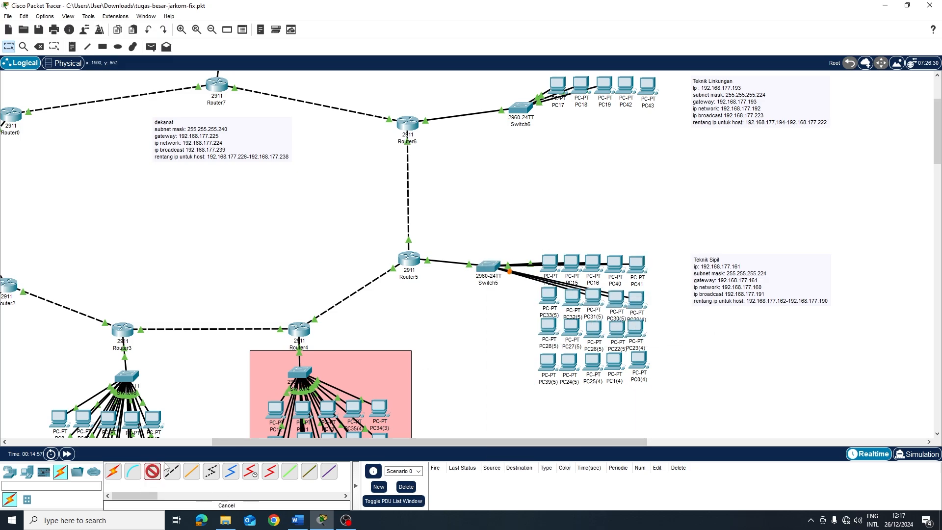
{"action": "left_click", "coordinate": [488, 265]}
{"action": "left_click", "coordinate": [489, 265]}
Shift the block of twenty Switch5 PCs down-right and cable the third-row PCs to Switch5
{"action": "left_click_drag", "start_coordinate": [530, 246], "coordinate": [660, 395]}
{"action": "left_click_drag", "start_coordinate": [593, 296], "coordinate": [605, 323]}
{"action": "scroll", "coordinate": [750, 314], "scroll_direction": "down", "scroll_amount": 1}
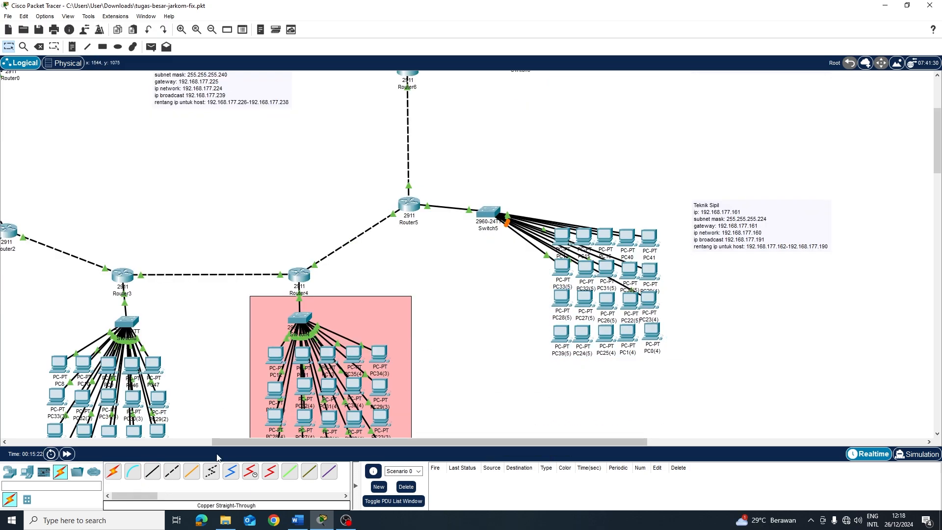
{"action": "left_click", "coordinate": [152, 471]}
{"action": "left_click", "coordinate": [489, 211]}
{"action": "left_click", "coordinate": [649, 300]}
{"action": "scroll", "coordinate": [704, 288], "scroll_direction": "up", "scroll_amount": 3}
{"action": "left_click", "coordinate": [152, 471]}
{"action": "left_click", "coordinate": [272, 135]}
{"action": "left_click", "coordinate": [465, 309]}
Cable PC28(5), PC0(4), PC1(4), PC25(4), PC24(5) and PC39(5) to Switch5
{"action": "left_click", "coordinate": [158, 475]}
{"action": "left_click", "coordinate": [419, 308]}
{"action": "left_click", "coordinate": [598, 375]}
{"action": "left_click", "coordinate": [251, 134]}
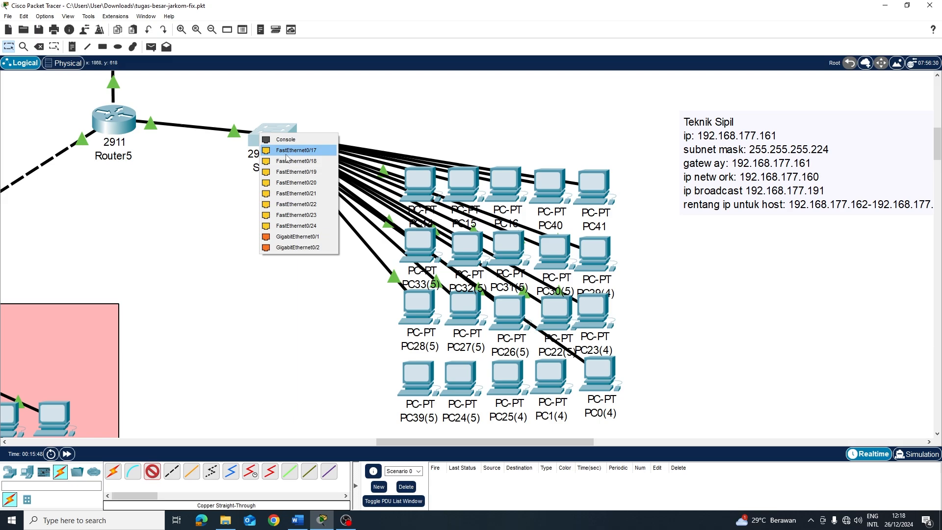
{"action": "left_click", "coordinate": [294, 150]}
{"action": "left_click", "coordinate": [509, 385]}
{"action": "left_click", "coordinate": [543, 421]}
{"action": "left_click", "coordinate": [418, 381]}
Set a Switch5 PC's IP configuration to obtain its address by DHCP
{"action": "left_click", "coordinate": [67, 454]}
{"action": "left_click", "coordinate": [418, 378]}
{"action": "left_click", "coordinate": [378, 105]}
{"action": "left_click", "coordinate": [324, 142]}
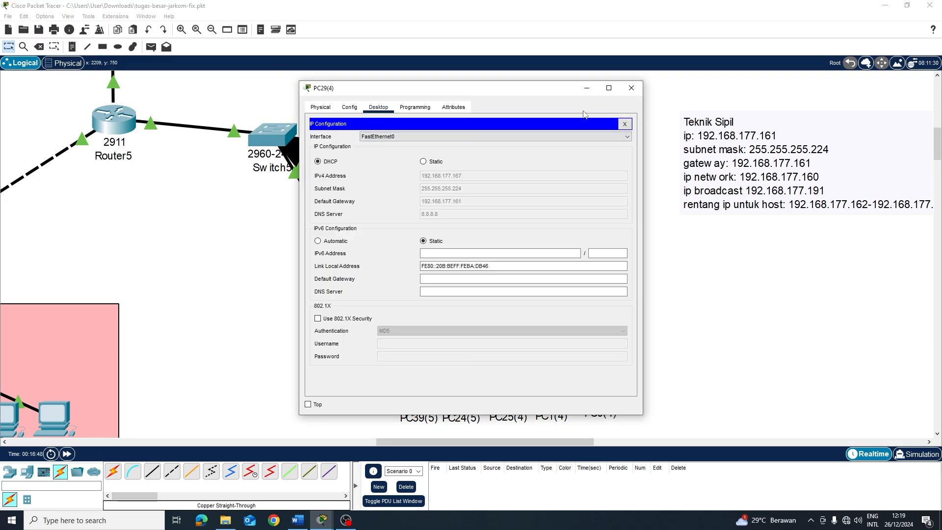
{"action": "left_click", "coordinate": [631, 87]}
Copy the PC group and paste the copies beneath the PC17 row
{"action": "left_click_drag", "start_coordinate": [452, 442], "coordinate": [185, 442]}
{"action": "scroll", "coordinate": [460, 294], "scroll_direction": "down", "scroll_amount": 3}
{"action": "left_click_drag", "start_coordinate": [124, 199], "coordinate": [297, 182]}
{"action": "key", "text": "ctrl+c"}
{"action": "key", "text": "ctrl+v"}
{"action": "left_click_drag", "start_coordinate": [74, 138], "coordinate": [800, 243]}
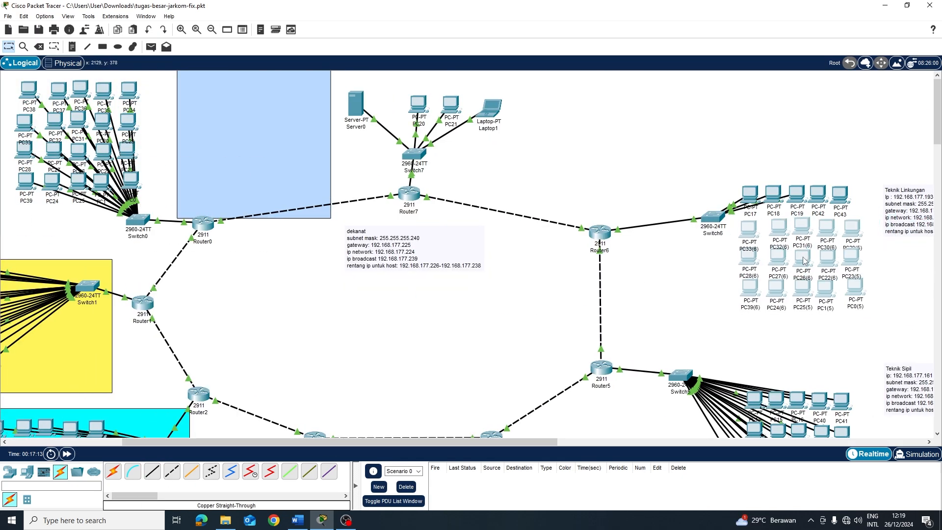
{"action": "left_click_drag", "start_coordinate": [296, 182], "coordinate": [127, 207]}
Return the blue rectangle over its PCs and shift the copied PCs into place
{"action": "left_click_drag", "start_coordinate": [221, 443], "coordinate": [373, 443]}
{"action": "scroll", "coordinate": [505, 361], "scroll_direction": "up", "scroll_amount": 3}
{"action": "scroll", "coordinate": [504, 361], "scroll_direction": "down", "scroll_amount": 1}
{"action": "left_click_drag", "start_coordinate": [440, 226], "coordinate": [431, 228]}
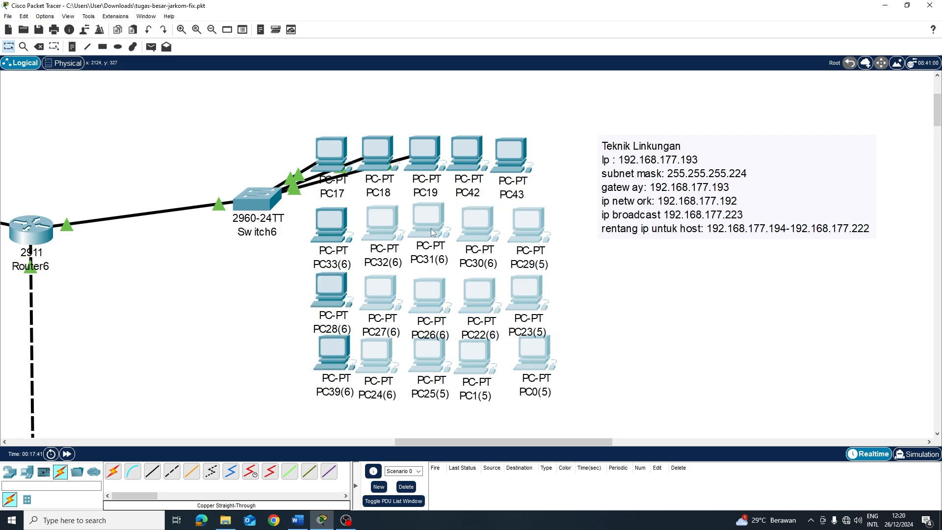
{"action": "left_click_drag", "start_coordinate": [335, 352], "coordinate": [332, 355]}
{"action": "left_click_drag", "start_coordinate": [382, 224], "coordinate": [379, 224]}
Straighten the copied PCs, including PC29(5), into an even grid of rows
{"action": "left_click_drag", "start_coordinate": [381, 294], "coordinate": [426, 294]}
{"action": "left_click_drag", "start_coordinate": [480, 296], "coordinate": [474, 295]}
{"action": "left_click_drag", "start_coordinate": [527, 293], "coordinate": [522, 298]}
{"action": "left_click_drag", "start_coordinate": [536, 231], "coordinate": [530, 231]}
{"action": "left_click_drag", "start_coordinate": [430, 222], "coordinate": [427, 227]}
{"action": "left_click_drag", "start_coordinate": [479, 225], "coordinate": [473, 227]}
{"action": "left_click_drag", "start_coordinate": [524, 227], "coordinate": [517, 228]}
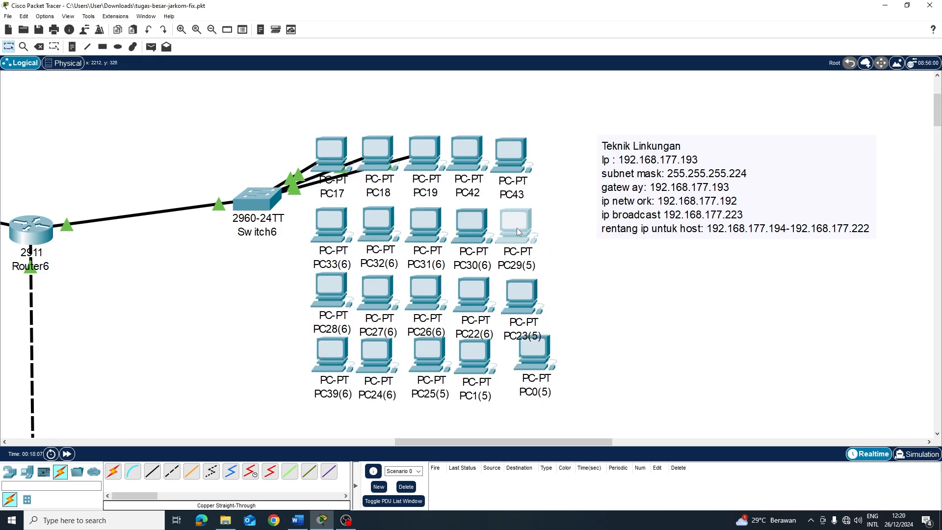
{"action": "left_click_drag", "start_coordinate": [524, 298], "coordinate": [518, 294]}
{"action": "left_click_drag", "start_coordinate": [532, 370], "coordinate": [521, 369]}
Cable PC42, PC43 and a second-row PC to Switch6 with copper straight-through
{"action": "left_click", "coordinate": [152, 471]}
{"action": "left_click", "coordinate": [467, 154]}
{"action": "left_click", "coordinate": [257, 200]}
{"action": "left_click", "coordinate": [516, 155]}
{"action": "left_click", "coordinate": [257, 199]}
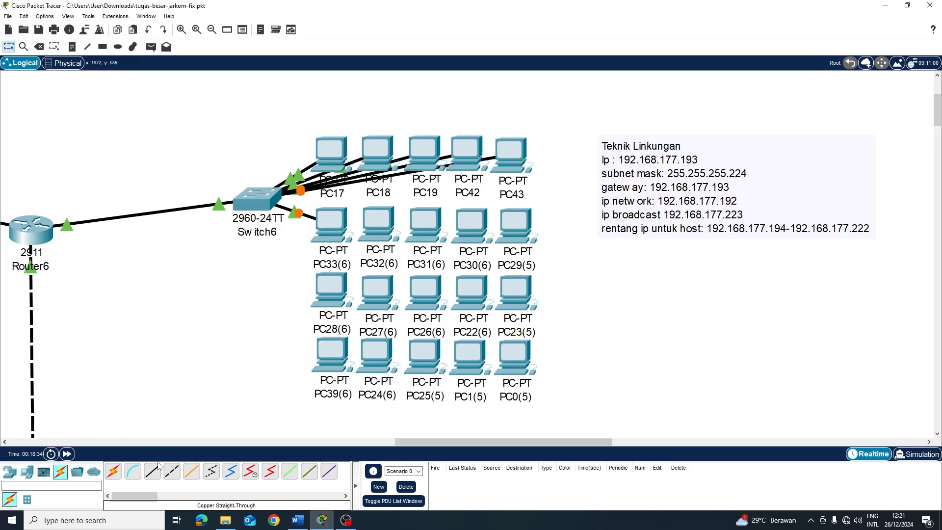
{"action": "left_click", "coordinate": [68, 454]}
{"action": "left_click", "coordinate": [467, 155]}
{"action": "left_click", "coordinate": [318, 162]}
Switch PC42 and PC33(6) to DHCP addressing and review PC32(6)'s settings
{"action": "left_click", "coordinate": [631, 88]}
{"action": "left_click", "coordinate": [332, 225]}
{"action": "left_click", "coordinate": [318, 161]}
{"action": "left_click", "coordinate": [631, 88]}
{"action": "left_click", "coordinate": [332, 225]}
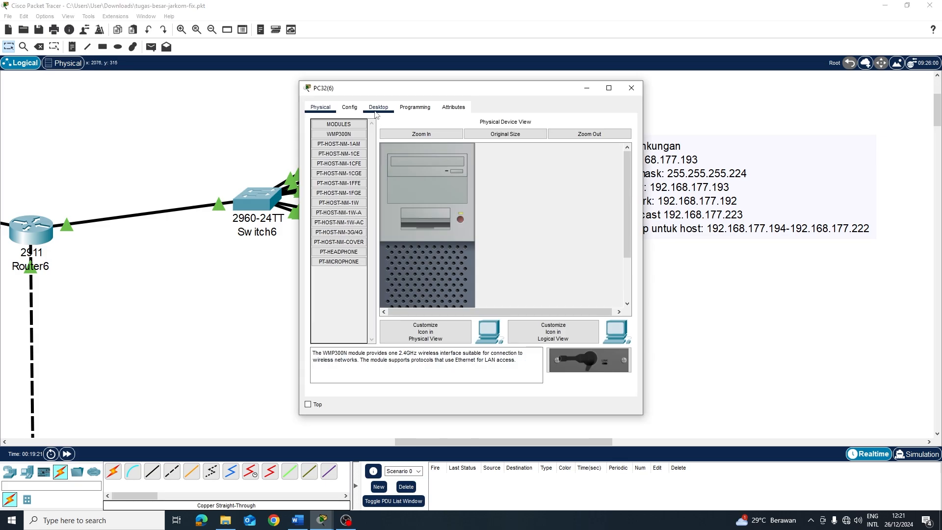
{"action": "left_click", "coordinate": [379, 107]}
{"action": "left_click", "coordinate": [632, 88]}
{"action": "left_click", "coordinate": [378, 224]}
Cable PC31(6) to Switch6 port FastEthernet0/10
{"action": "left_click", "coordinate": [632, 88]}
{"action": "left_click", "coordinate": [152, 472]}
{"action": "left_click", "coordinate": [253, 203]}
{"action": "left_click", "coordinate": [289, 221]}
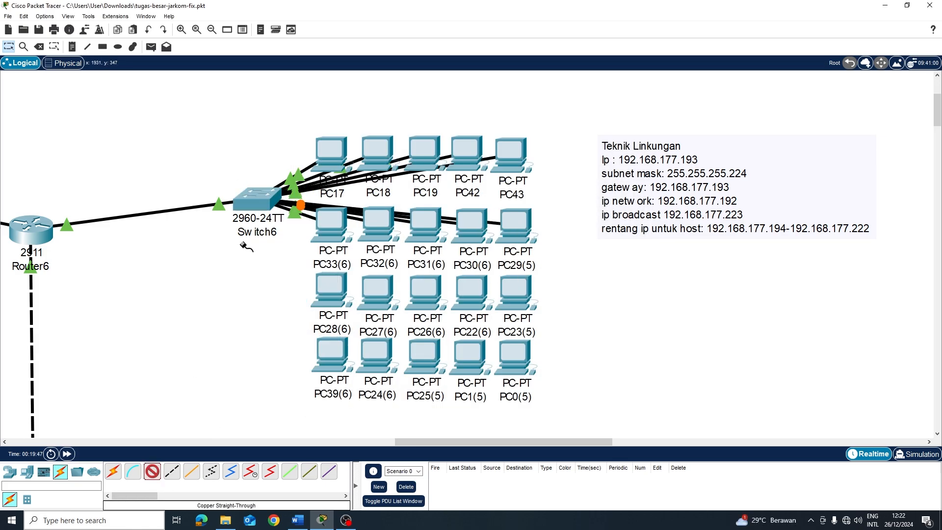
Cable PC26(6), PC22(6), PC27(6), PC39(6), PC24(6), PC23(5), PC1(5) and PC0(5) to Switch6
{"action": "left_click", "coordinate": [152, 471]}
{"action": "left_click", "coordinate": [417, 292]}
{"action": "left_click", "coordinate": [152, 472]}
{"action": "left_click", "coordinate": [249, 199]}
{"action": "left_click", "coordinate": [284, 215]}
{"action": "left_click", "coordinate": [517, 271]}
{"action": "left_click", "coordinate": [367, 356]}
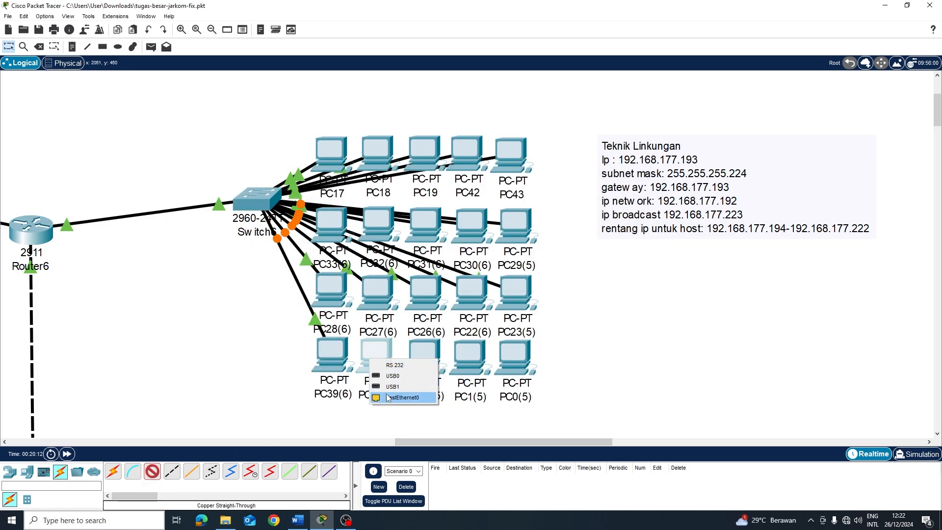
{"action": "left_click", "coordinate": [399, 397]}
{"action": "left_click", "coordinate": [152, 471]}
{"action": "left_click", "coordinate": [253, 200]}
{"action": "left_click", "coordinate": [514, 358]}
Check the PCs' DHCP addresses, including PC31(6)'s IP configuration
{"action": "left_click", "coordinate": [544, 385]}
{"action": "left_click", "coordinate": [67, 454]}
{"action": "scroll", "coordinate": [543, 295], "scroll_direction": "down", "scroll_amount": 10}
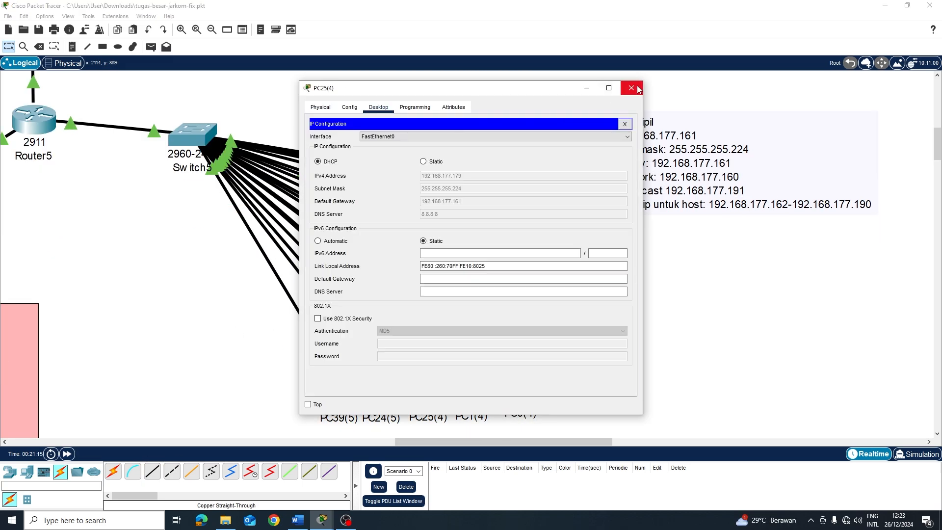
{"action": "left_click", "coordinate": [633, 89]}
{"action": "left_click", "coordinate": [425, 224]}
Add PC44, PC45 and extra laptops beside the dekanat Switch7
{"action": "left_click", "coordinate": [632, 88]}
{"action": "left_click_drag", "start_coordinate": [503, 442], "coordinate": [307, 442]}
{"action": "left_click", "coordinate": [27, 472]}
{"action": "left_click", "coordinate": [133, 471]}
{"action": "left_click", "coordinate": [688, 216]}
{"action": "left_click", "coordinate": [113, 472]}
{"action": "left_click", "coordinate": [491, 147]}
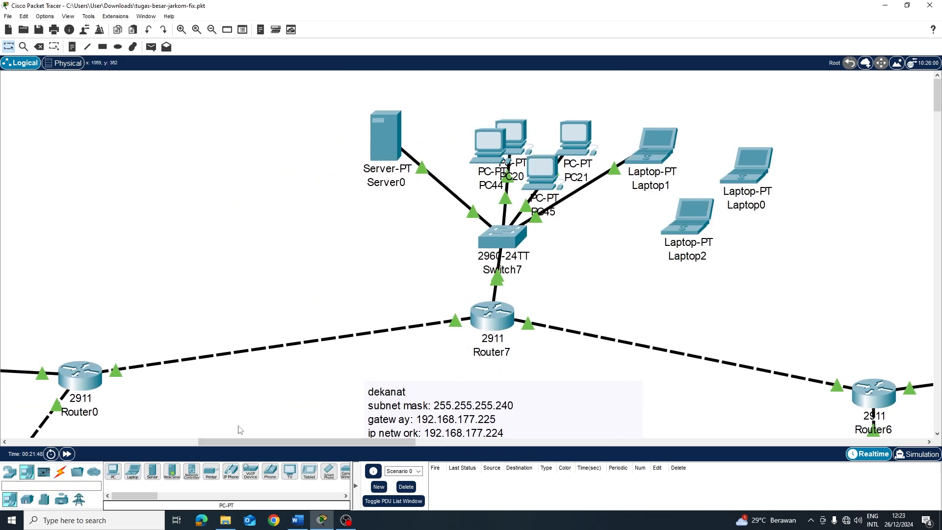
Delete the two extra laptops and add PC48 and PC49 near Switch7
{"action": "left_click_drag", "start_coordinate": [678, 233], "coordinate": [708, 248]}
{"action": "left_click_drag", "start_coordinate": [579, 189], "coordinate": [717, 262]}
{"action": "key", "text": "Delete"}
{"action": "left_click", "coordinate": [478, 271]}
{"action": "left_click", "coordinate": [113, 472]}
{"action": "left_click", "coordinate": [617, 226]}
Arrange PC44, PC45, PC48, PC49 and the laptops in a neat row beside Switch7
{"action": "left_click_drag", "start_coordinate": [578, 158], "coordinate": [643, 145]}
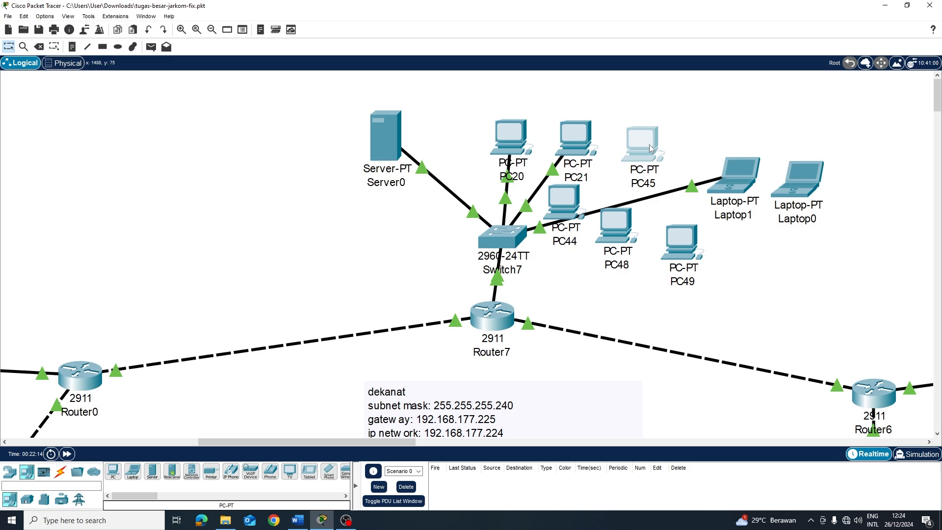
{"action": "left_click_drag", "start_coordinate": [564, 202], "coordinate": [673, 138]}
{"action": "left_click_drag", "start_coordinate": [643, 145], "coordinate": [610, 135]}
{"action": "left_click_drag", "start_coordinate": [672, 139], "coordinate": [655, 134]}
{"action": "left_click_drag", "start_coordinate": [617, 225], "coordinate": [700, 137]}
{"action": "left_click_drag", "start_coordinate": [734, 175], "coordinate": [625, 236]}
Cable PC45, PC44, PC48, PC49 and Laptop0 to Switch7
{"action": "left_click_drag", "start_coordinate": [798, 179], "coordinate": [690, 237]}
{"action": "left_click_drag", "start_coordinate": [682, 242], "coordinate": [746, 139]}
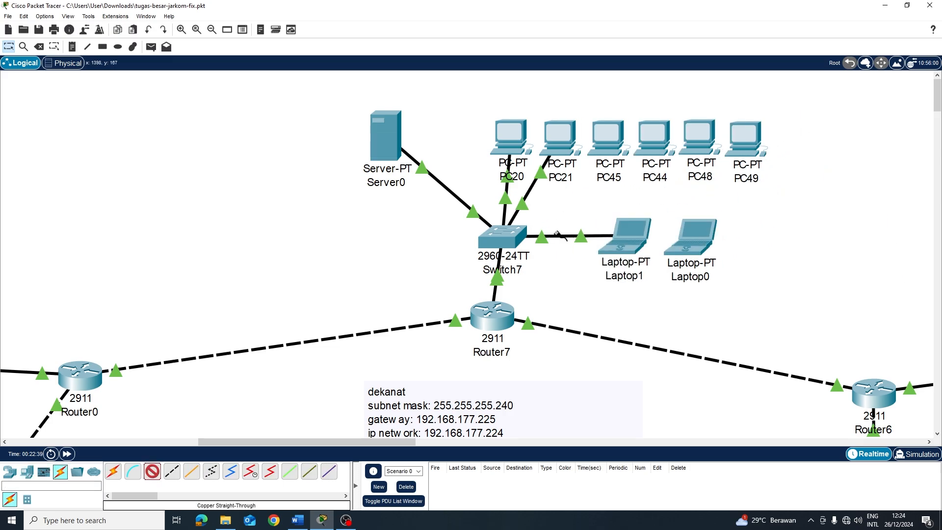
{"action": "left_click", "coordinate": [152, 472]}
{"action": "left_click", "coordinate": [502, 237]}
{"action": "left_click", "coordinate": [747, 139]}
Set PC45 and PC48 to DHCP and check PC49's and Laptop0's addressing
{"action": "left_click", "coordinate": [780, 181]}
{"action": "left_click", "coordinate": [691, 237]}
{"action": "left_click", "coordinate": [318, 161]}
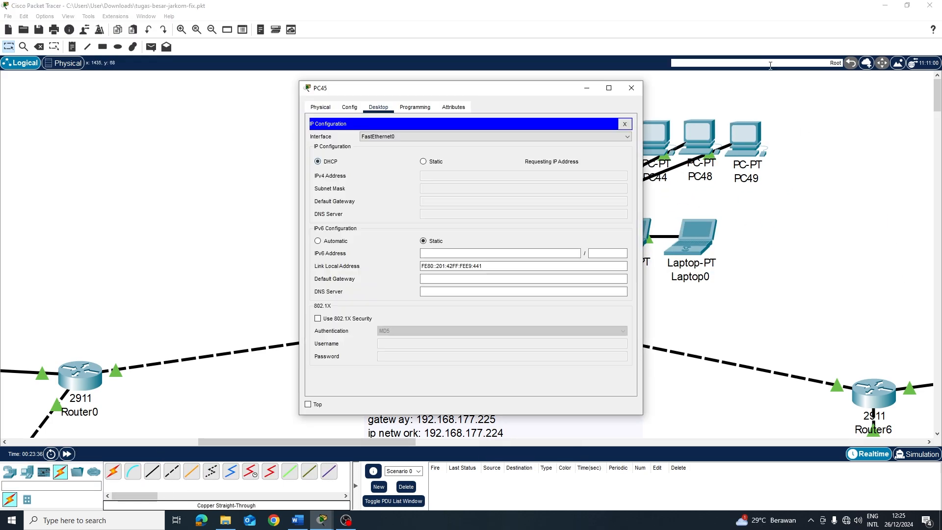
{"action": "left_click", "coordinate": [631, 89]}
{"action": "left_click", "coordinate": [700, 138]}
{"action": "left_click", "coordinate": [385, 111]}
{"action": "left_click", "coordinate": [632, 89]}
{"action": "left_click", "coordinate": [746, 139]}
Ping Laptop1→Laptop0, PC44→PC45 and PC21→PC17 with simple PDUs, then clear the list
{"action": "left_click", "coordinate": [631, 88]}
{"action": "left_click", "coordinate": [690, 237]}
{"action": "left_click", "coordinate": [632, 88]}
{"action": "left_click", "coordinate": [151, 46]}
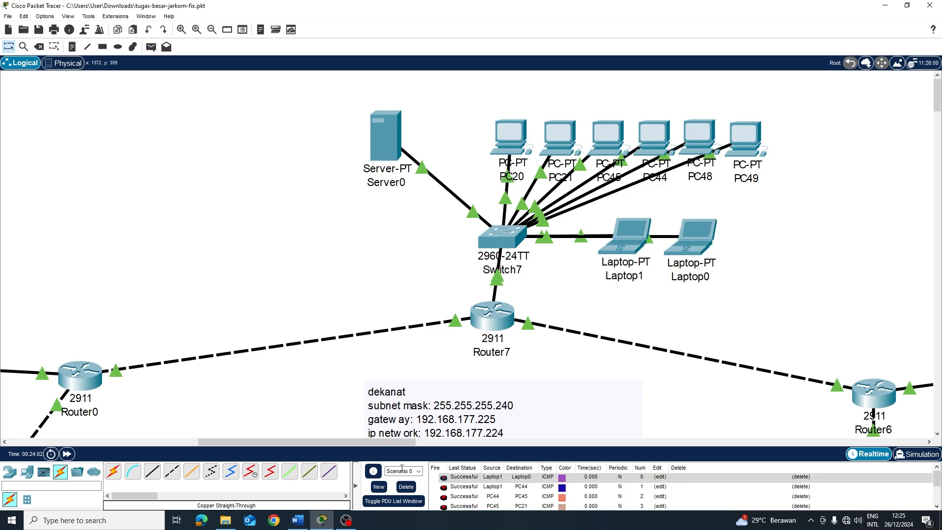
{"action": "left_click", "coordinate": [378, 104]}
{"action": "left_click", "coordinate": [680, 196]}
{"action": "left_click", "coordinate": [406, 486]}
Reposition Router6 in the topology
{"action": "left_click", "coordinate": [407, 487]}
{"action": "left_click_drag", "start_coordinate": [534, 232], "coordinate": [580, 232]}
{"action": "left_click_drag", "start_coordinate": [535, 367], "coordinate": [555, 381]}
Drag the routers and switch groups toward a ring layout
{"action": "left_click_drag", "start_coordinate": [581, 232], "coordinate": [537, 238]}
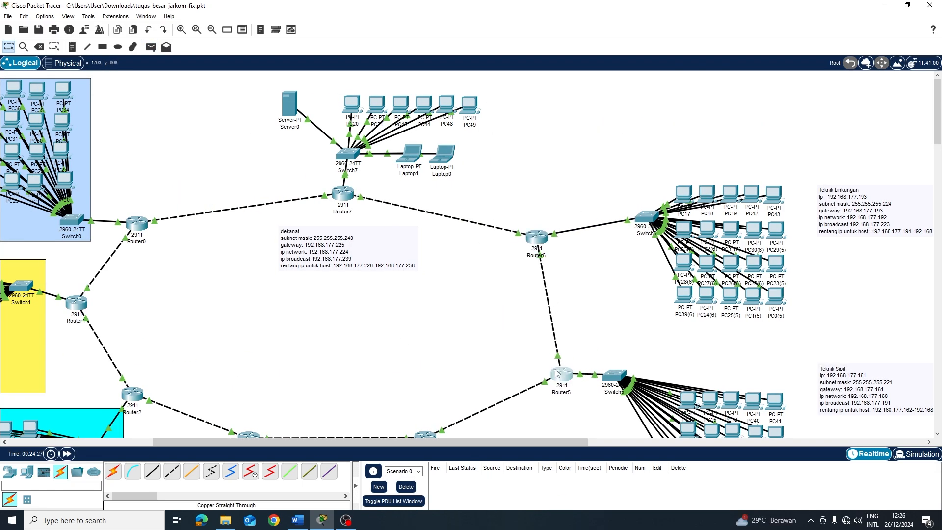
{"action": "scroll", "coordinate": [542, 363], "scroll_direction": "down", "scroll_amount": 3}
{"action": "left_click_drag", "start_coordinate": [425, 329], "coordinate": [438, 330]}
{"action": "left_click_drag", "start_coordinate": [542, 260], "coordinate": [538, 267]}
{"action": "left_click_drag", "start_coordinate": [596, 246], "coordinate": [883, 422]}
{"action": "left_click_drag", "start_coordinate": [614, 266], "coordinate": [611, 298]}
{"action": "scroll", "coordinate": [518, 261], "scroll_direction": "up", "scroll_amount": 2}
{"action": "left_click_drag", "start_coordinate": [538, 267], "coordinate": [524, 232]}
{"action": "left_click_drag", "start_coordinate": [343, 194], "coordinate": [331, 193]}
{"action": "scroll", "coordinate": [332, 194], "scroll_direction": "down", "scroll_amount": 1}
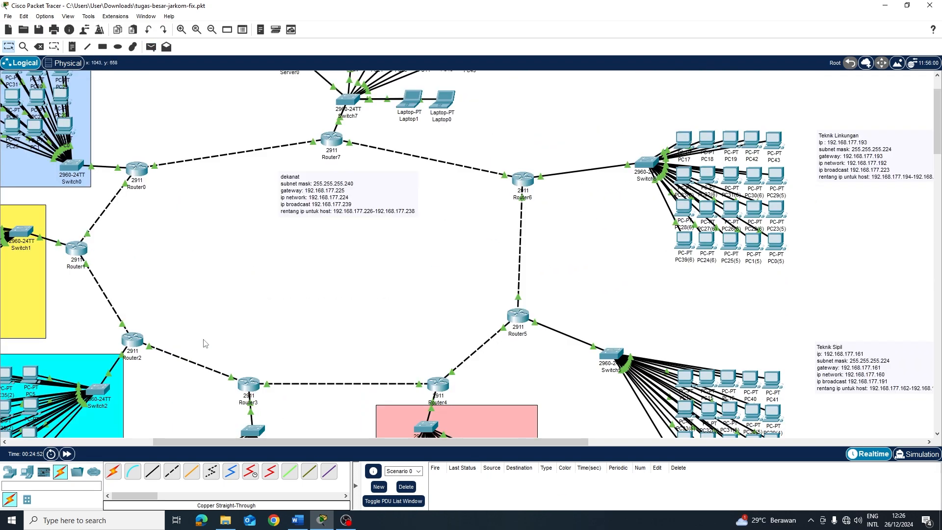
Zoom out to the whole campus and keep repositioning routers and device groups
{"action": "left_click", "coordinate": [211, 30]}
{"action": "left_click_drag", "start_coordinate": [620, 240], "coordinate": [661, 206]}
{"action": "scroll", "coordinate": [631, 235], "scroll_direction": "down", "scroll_amount": 1}
{"action": "left_click_drag", "start_coordinate": [527, 221], "coordinate": [648, 403]}
{"action": "left_click_drag", "start_coordinate": [561, 238], "coordinate": [585, 237]}
{"action": "scroll", "coordinate": [631, 200], "scroll_direction": "up", "scroll_amount": 1}
{"action": "left_click_drag", "start_coordinate": [662, 206], "coordinate": [656, 209]}
{"action": "left_click_drag", "start_coordinate": [552, 278], "coordinate": [669, 449]}
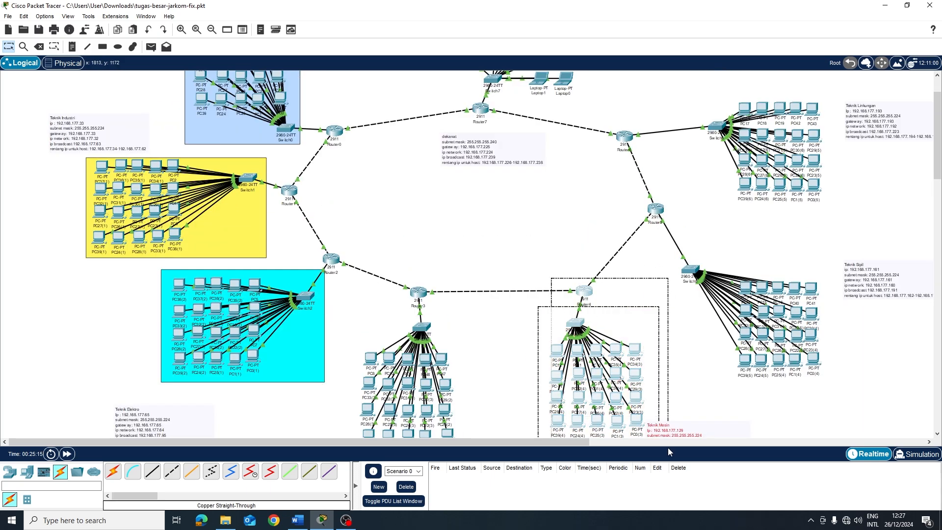
Move more switch groups and their PCs into place around the ring
{"action": "left_click_drag", "start_coordinate": [359, 236], "coordinate": [387, 350]}
{"action": "left_click_drag", "start_coordinate": [369, 274], "coordinate": [383, 280]}
{"action": "scroll", "coordinate": [432, 211], "scroll_direction": "up", "scroll_amount": 1}
{"action": "left_click_drag", "start_coordinate": [431, 244], "coordinate": [440, 240]}
{"action": "left_click_drag", "start_coordinate": [540, 250], "coordinate": [707, 392]}
{"action": "left_click_drag", "start_coordinate": [595, 265], "coordinate": [615, 271]}
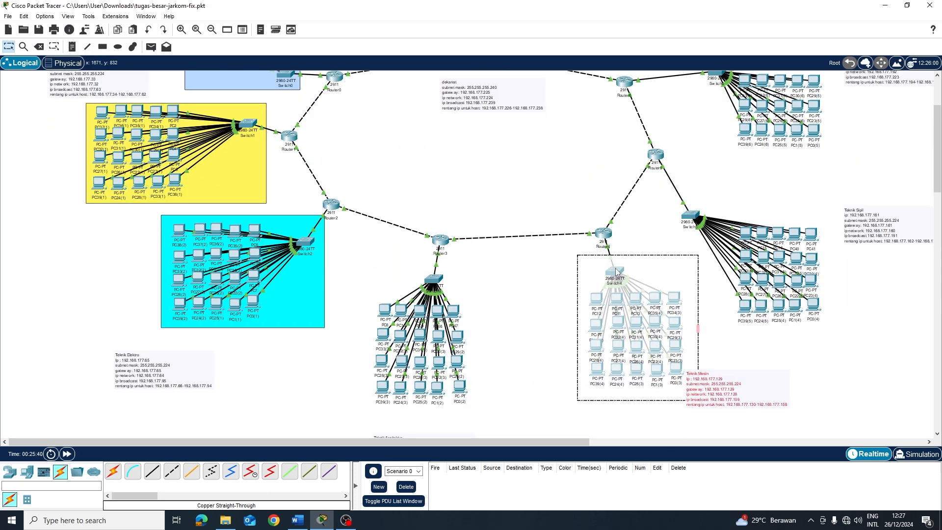
{"action": "scroll", "coordinate": [442, 246], "scroll_direction": "up", "scroll_amount": 1}
{"action": "left_click_drag", "start_coordinate": [111, 274], "coordinate": [330, 377]}
{"action": "left_click_drag", "start_coordinate": [305, 296], "coordinate": [305, 307]}
Deselect the Switch2 group and nudge the remaining routers into the ring
{"action": "left_click", "coordinate": [363, 334]}
{"action": "scroll", "coordinate": [491, 236], "scroll_direction": "down", "scroll_amount": 1}
{"action": "left_click_drag", "start_coordinate": [738, 206], "coordinate": [829, 323]}
{"action": "left_click_drag", "start_coordinate": [780, 233], "coordinate": [783, 188]}
{"action": "left_click_drag", "start_coordinate": [691, 215], "coordinate": [699, 176]}
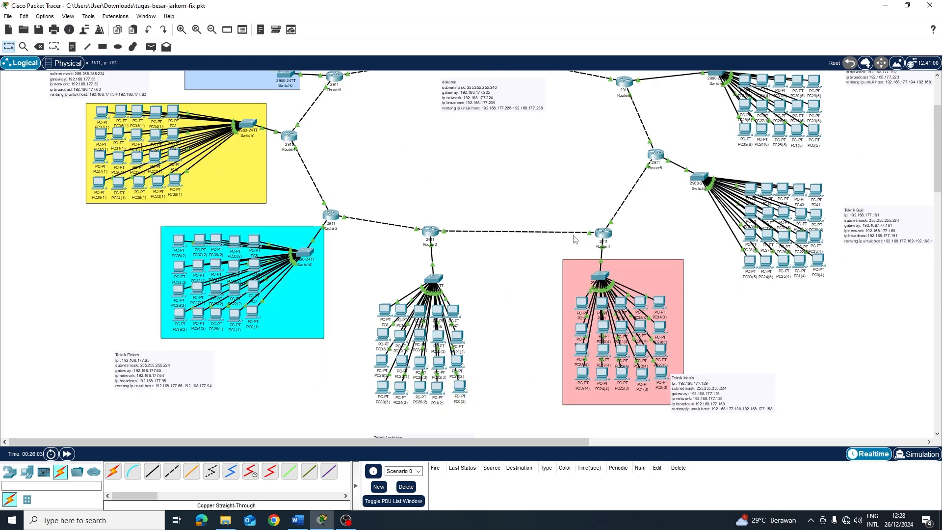
{"action": "left_click_drag", "start_coordinate": [604, 233], "coordinate": [593, 212]}
{"action": "left_click_drag", "start_coordinate": [330, 215], "coordinate": [349, 192]}
{"action": "left_click_drag", "start_coordinate": [430, 231], "coordinate": [449, 232]}
Reposition the last device groups and notes to tidy the ring
{"action": "left_click_drag", "start_coordinate": [363, 267], "coordinate": [484, 412]}
{"action": "left_click_drag", "start_coordinate": [433, 279], "coordinate": [447, 275]}
{"action": "scroll", "coordinate": [490, 235], "scroll_direction": "up", "scroll_amount": 2}
{"action": "scroll", "coordinate": [442, 221], "scroll_direction": "down", "scroll_amount": 1}
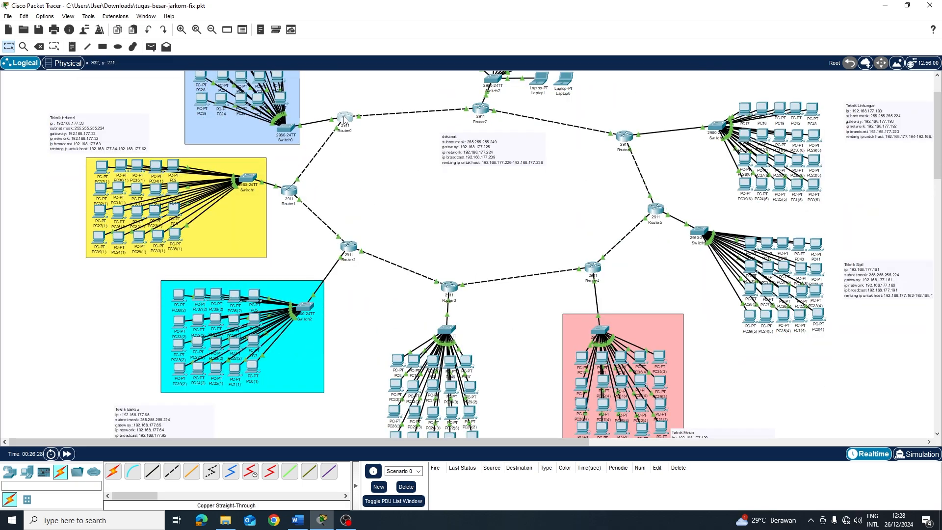
{"action": "left_click_drag", "start_coordinate": [296, 189], "coordinate": [287, 188]}
{"action": "left_click_drag", "start_coordinate": [344, 118], "coordinate": [352, 128]}
{"action": "left_click_drag", "start_coordinate": [288, 188], "coordinate": [305, 187]}
{"action": "scroll", "coordinate": [442, 221], "scroll_direction": "down", "scroll_amount": 1}
Draw a pink-filled rectangle around a department group, removing the unfilled one
{"action": "left_click", "coordinate": [103, 47]}
{"action": "left_click", "coordinate": [518, 78]}
{"action": "left_click", "coordinate": [434, 84]}
{"action": "mouse_move", "coordinate": [376, 256]}
{"action": "left_mouse_down"}
{"action": "mouse_move", "coordinate": [485, 396]}
{"action": "mouse_move", "coordinate": [485, 416]}
{"action": "left_mouse_up"}
{"action": "left_click", "coordinate": [39, 47]}
Draw a blue rectangle around another department and delete the dashed outline rectangle
{"action": "scroll", "coordinate": [485, 416], "scroll_direction": "down", "scroll_amount": 1}
{"action": "left_click", "coordinate": [519, 77]}
{"action": "left_click", "coordinate": [385, 241]}
{"action": "left_click", "coordinate": [536, 341]}
{"action": "mouse_move", "coordinate": [686, 98]}
{"action": "left_mouse_down"}
{"action": "mouse_move", "coordinate": [774, 214]}
{"action": "mouse_move", "coordinate": [840, 228]}
{"action": "left_mouse_up"}
{"action": "left_click", "coordinate": [39, 47]}
{"action": "left_click", "coordinate": [707, 118]}
{"action": "left_click", "coordinate": [474, 273]}
Draw a green-filled rectangle around the next department group
{"action": "left_click", "coordinate": [518, 78]}
{"action": "left_click", "coordinate": [535, 341]}
{"action": "left_click_drag", "start_coordinate": [679, 113], "coordinate": [838, 232]}
{"action": "scroll", "coordinate": [838, 233], "scroll_direction": "up", "scroll_amount": 3}
{"action": "mouse_move", "coordinate": [692, 138]}
{"action": "left_mouse_down"}
{"action": "mouse_move", "coordinate": [841, 255]}
{"action": "mouse_move", "coordinate": [833, 264]}
{"action": "left_mouse_up"}
Frame the dekanat group in a gray-filled rectangle
{"action": "left_click", "coordinate": [518, 78]}
{"action": "left_click", "coordinate": [536, 342]}
{"action": "left_click", "coordinate": [582, 7]}
{"action": "left_click_drag", "start_coordinate": [422, 81], "coordinate": [599, 153]}
Move the dekanat and subnet notes beside their department groups
{"action": "mouse_move", "coordinate": [491, 203]}
{"action": "left_mouse_down"}
{"action": "mouse_move", "coordinate": [610, 137]}
{"action": "mouse_move", "coordinate": [652, 98]}
{"action": "left_mouse_up"}
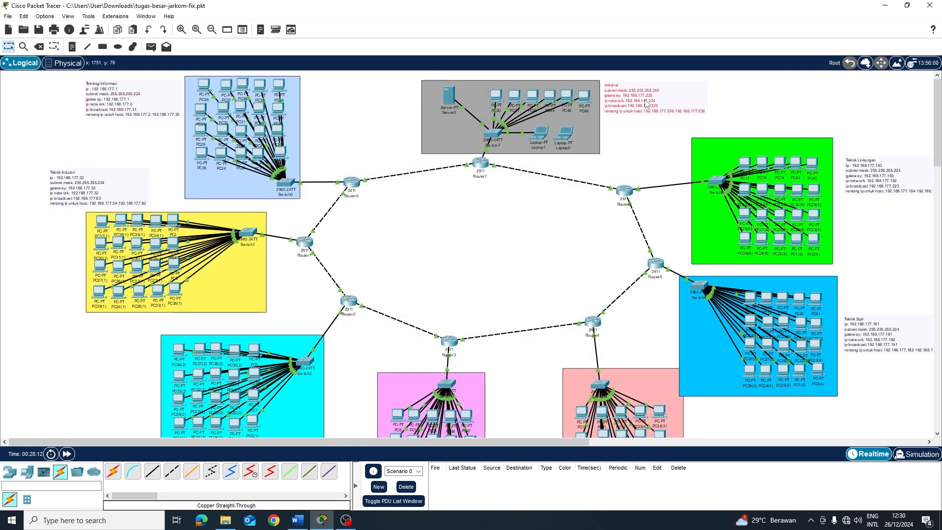
{"action": "left_click_drag", "start_coordinate": [883, 175], "coordinate": [873, 159]}
{"action": "left_click_drag", "start_coordinate": [884, 334], "coordinate": [880, 294]}
{"action": "left_click", "coordinate": [758, 336]}
{"action": "left_click_drag", "start_coordinate": [471, 442], "coordinate": [559, 442]}
{"action": "left_click_drag", "start_coordinate": [569, 363], "coordinate": [574, 360]}
Fine-tune the positions of notes and devices across the campus layout
{"action": "scroll", "coordinate": [555, 319], "scroll_direction": "down", "scroll_amount": 2}
{"action": "left_click_drag", "start_coordinate": [432, 280], "coordinate": [425, 281]}
{"action": "left_click_drag", "start_coordinate": [583, 390], "coordinate": [595, 385]}
{"action": "scroll", "coordinate": [442, 344], "scroll_direction": "down", "scroll_amount": 1}
{"action": "left_click_drag", "start_coordinate": [295, 363], "coordinate": [306, 387]}
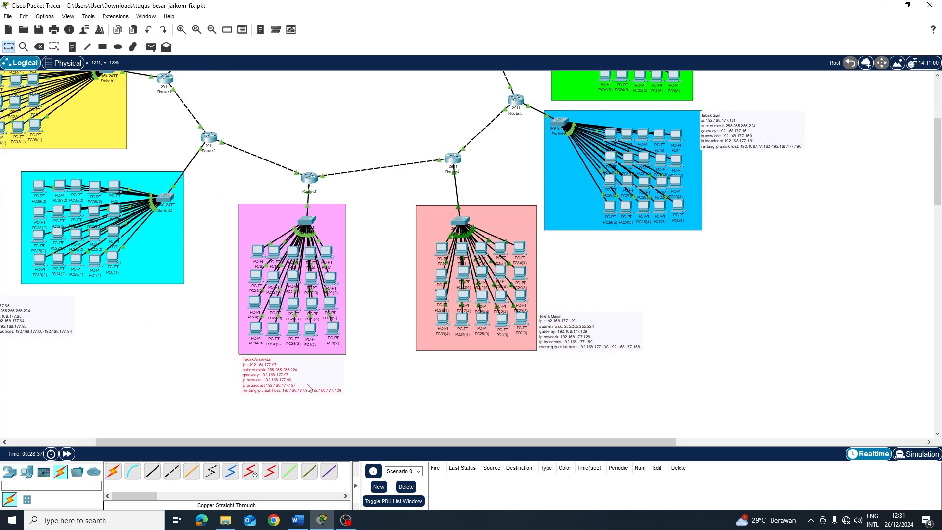
{"action": "scroll", "coordinate": [373, 343], "scroll_direction": "up", "scroll_amount": 3}
{"action": "left_click_drag", "start_coordinate": [561, 443], "coordinate": [475, 443]}
{"action": "left_click_drag", "start_coordinate": [49, 245], "coordinate": [115, 196]}
Send a simple PDU ping from PC34(3) to PC32(5)
{"action": "scroll", "coordinate": [357, 320], "scroll_direction": "down", "scroll_amount": 3}
{"action": "scroll", "coordinate": [358, 319], "scroll_direction": "up", "scroll_amount": 3}
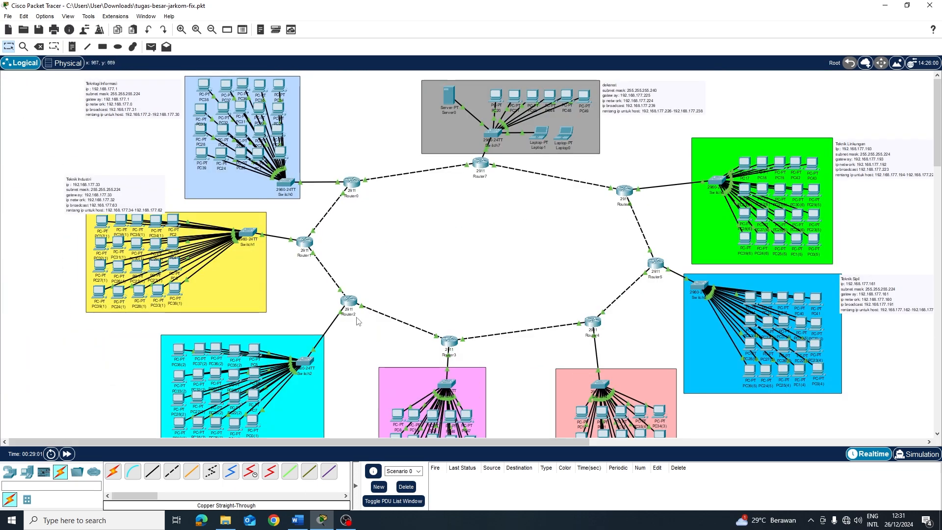
{"action": "scroll", "coordinate": [357, 320], "scroll_direction": "down", "scroll_amount": 3}
{"action": "left_click", "coordinate": [151, 46]}
{"action": "left_click", "coordinate": [659, 303]}
{"action": "left_click", "coordinate": [767, 230]}
Clear earlier pings, test PC14 to PC34(3), and place a note inside the ring
{"action": "left_click", "coordinate": [406, 486]}
{"action": "left_click", "coordinate": [152, 47]}
{"action": "left_click", "coordinate": [750, 188]}
{"action": "left_click", "coordinate": [660, 303]}
{"action": "scroll", "coordinate": [520, 221], "scroll_direction": "up", "scroll_amount": 3}
{"action": "left_click", "coordinate": [72, 47]}
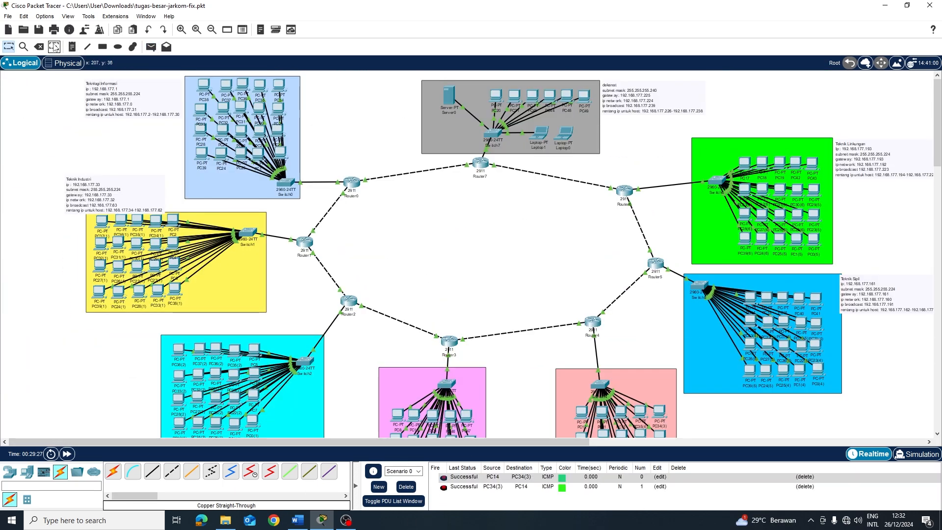
{"action": "left_click", "coordinate": [472, 238]}
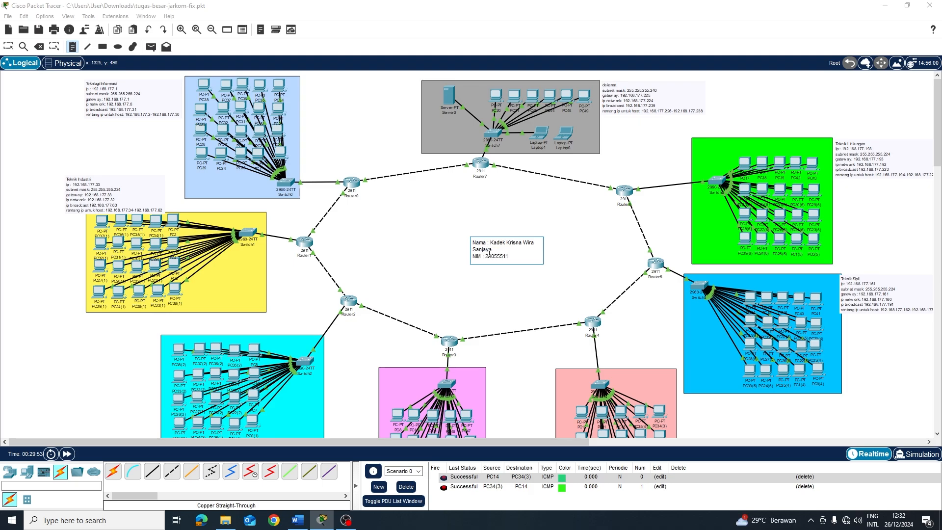
Type the author's name and NIM into the note and drag it to the ring's centre
{"action": "left_click", "coordinate": [8, 47]}
{"action": "left_click_drag", "start_coordinate": [496, 244], "coordinate": [473, 237]}
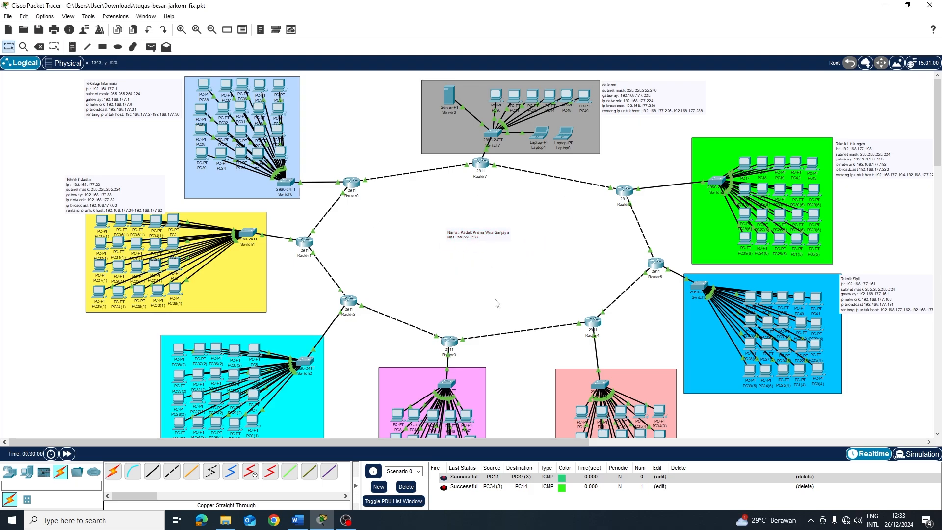
{"action": "scroll", "coordinate": [481, 303], "scroll_direction": "down", "scroll_amount": 2}
{"action": "scroll", "coordinate": [481, 299], "scroll_direction": "up", "scroll_amount": 2}
{"action": "scroll", "coordinate": [515, 284], "scroll_direction": "down", "scroll_amount": 3}
{"action": "scroll", "coordinate": [447, 329], "scroll_direction": "down", "scroll_amount": 9}
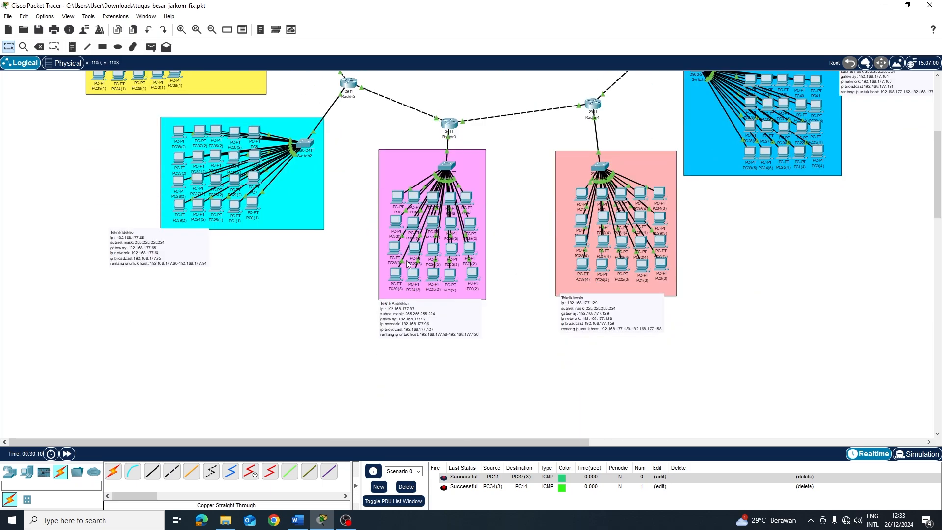
{"action": "scroll", "coordinate": [375, 154], "scroll_direction": "up", "scroll_amount": 12}
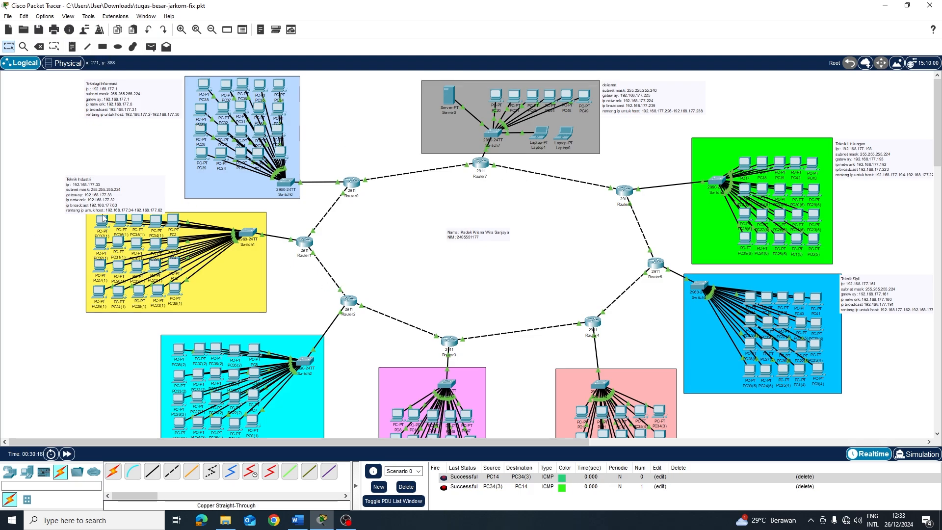
{"action": "scroll", "coordinate": [403, 269], "scroll_direction": "down", "scroll_amount": 9}
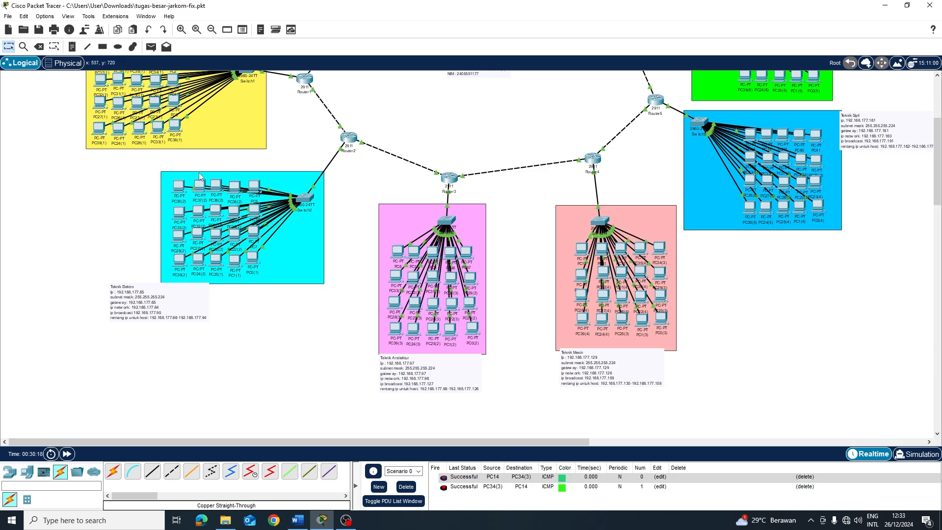
{"action": "scroll", "coordinate": [776, 179], "scroll_direction": "up", "scroll_amount": 9}
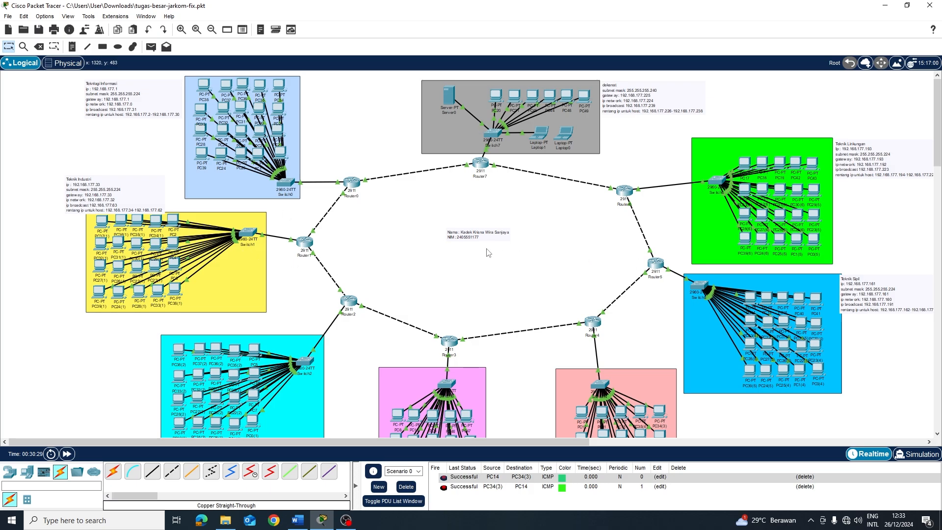
Ping PC47 to PC12, then PC8 and PC20 both ways, clearing results after each
{"action": "scroll", "coordinate": [488, 252], "scroll_direction": "down", "scroll_amount": 3}
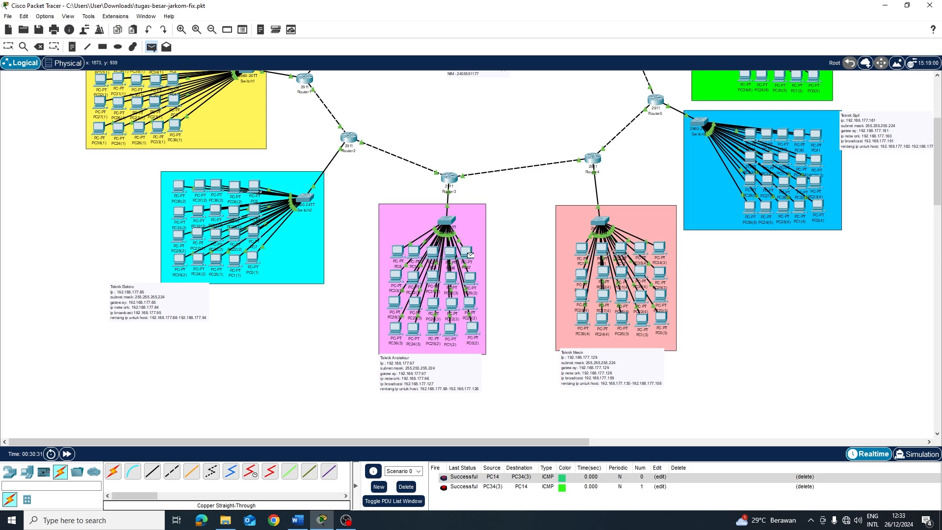
{"action": "left_click", "coordinate": [580, 251]}
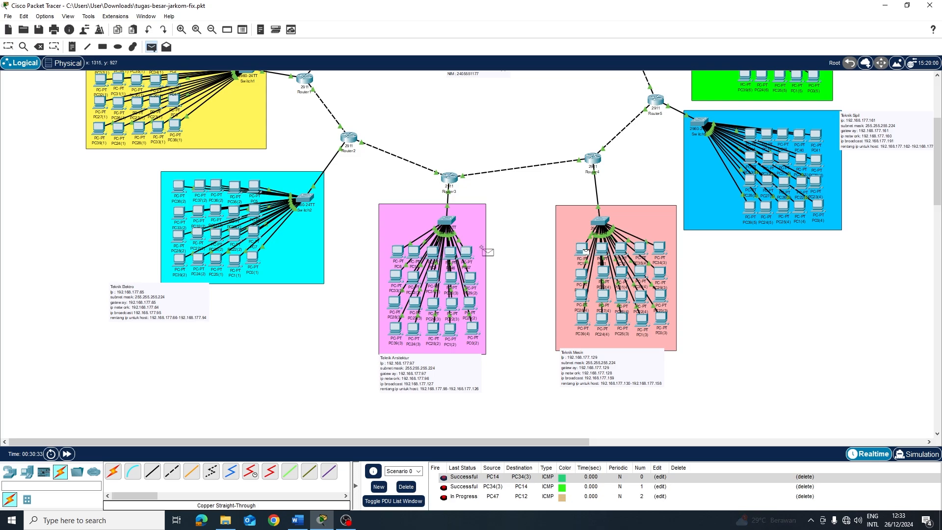
{"action": "left_click", "coordinate": [405, 486]}
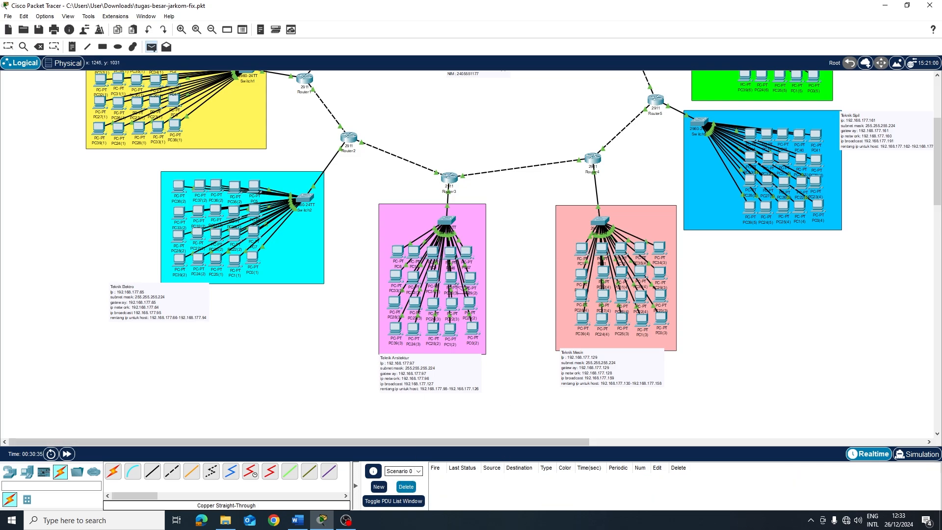
{"action": "scroll", "coordinate": [422, 244], "scroll_direction": "up", "scroll_amount": 2}
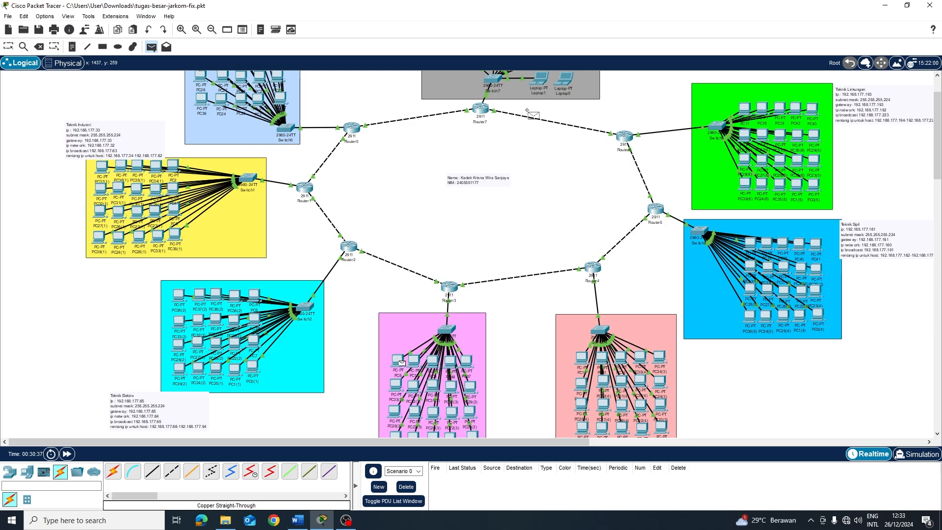
{"action": "scroll", "coordinate": [527, 111], "scroll_direction": "up", "scroll_amount": 1}
{"action": "left_click", "coordinate": [495, 93]}
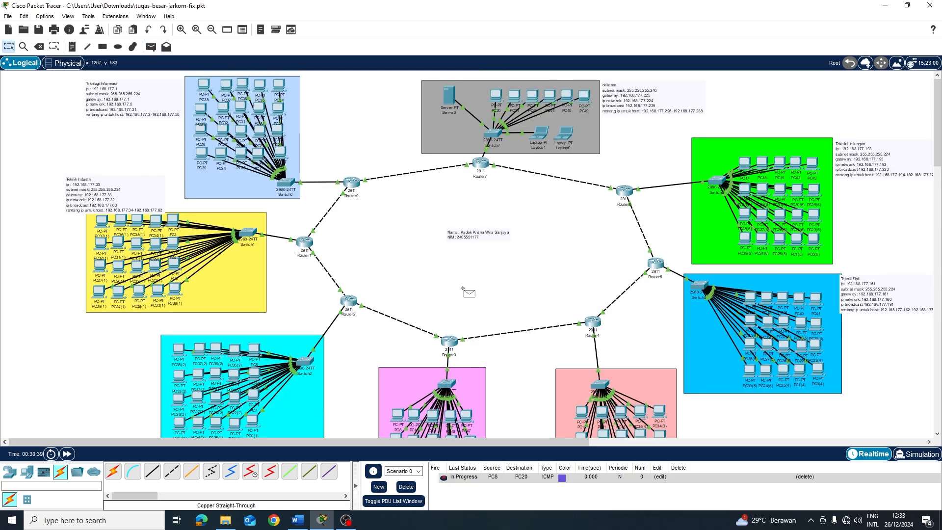
{"action": "left_click", "coordinate": [496, 99]}
{"action": "left_click", "coordinate": [406, 487]}
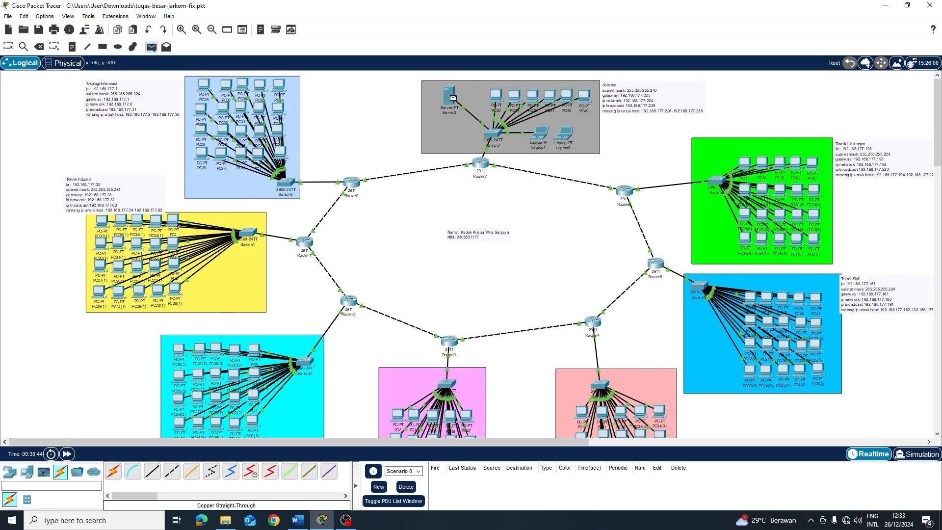
Ping Server0 to PC5 and back, then clear the results
{"action": "left_click", "coordinate": [254, 351]}
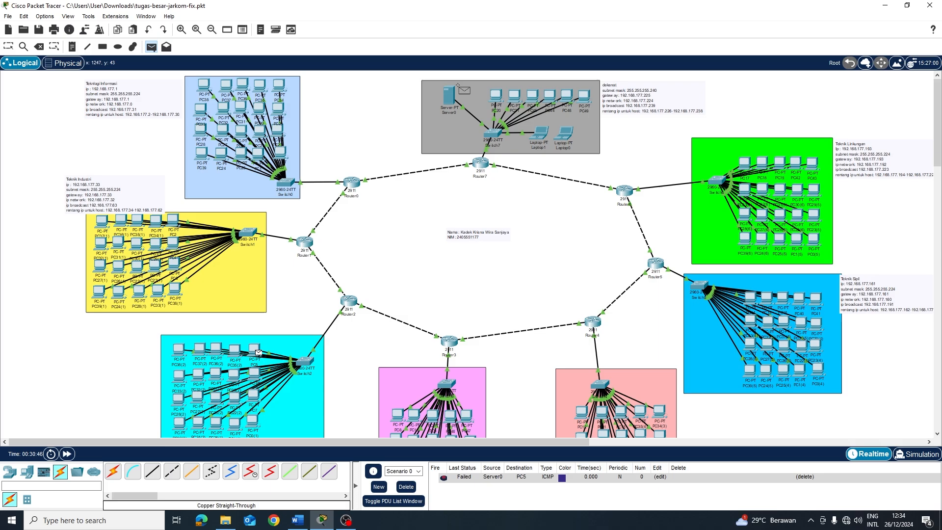
{"action": "left_click", "coordinate": [450, 101]}
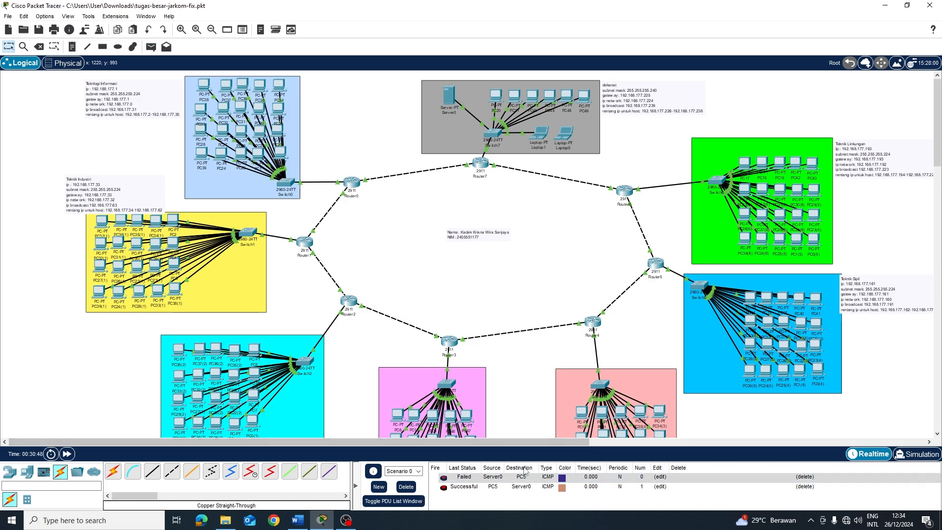
{"action": "left_click", "coordinate": [406, 487]}
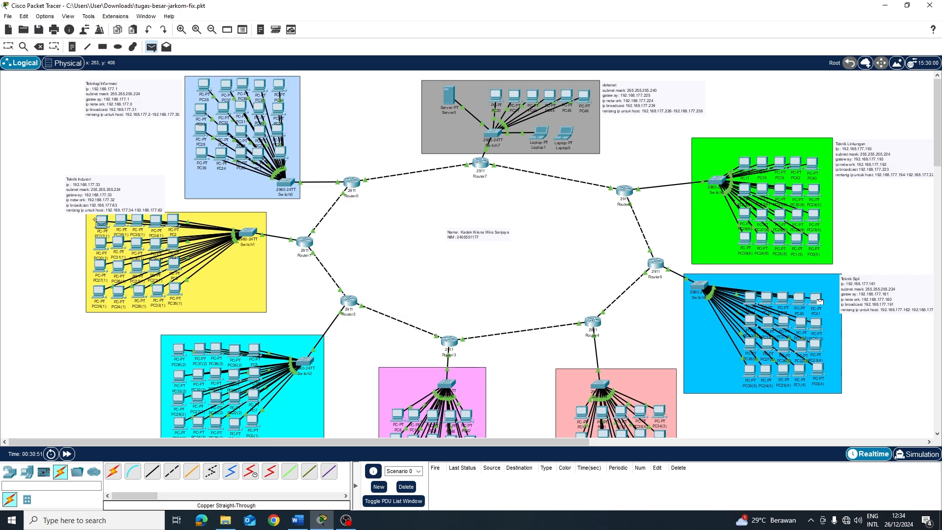
Ping PC41 and PC37(1) both ways, then PC2 and PC0(3) both ways, and clear all four
{"action": "left_click", "coordinate": [102, 223]}
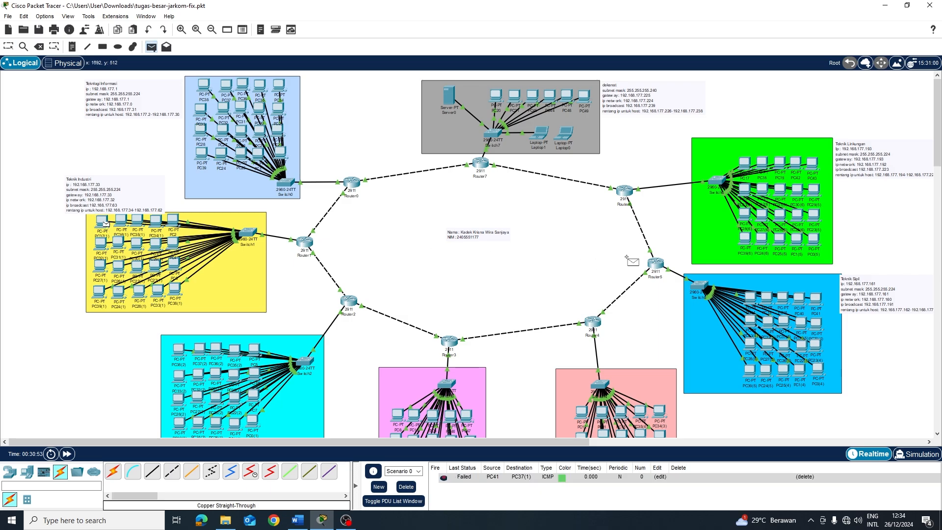
{"action": "left_click", "coordinate": [816, 302]}
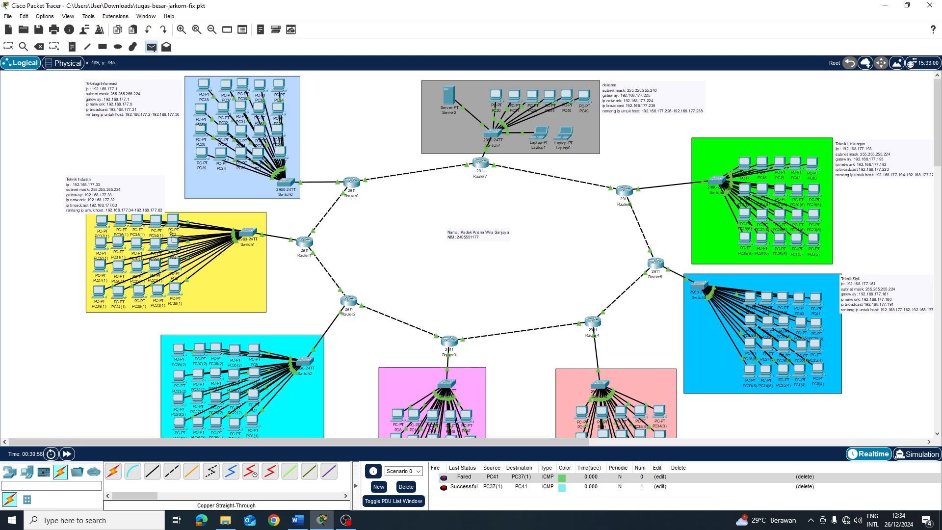
{"action": "scroll", "coordinate": [767, 244], "scroll_direction": "down", "scroll_amount": 3}
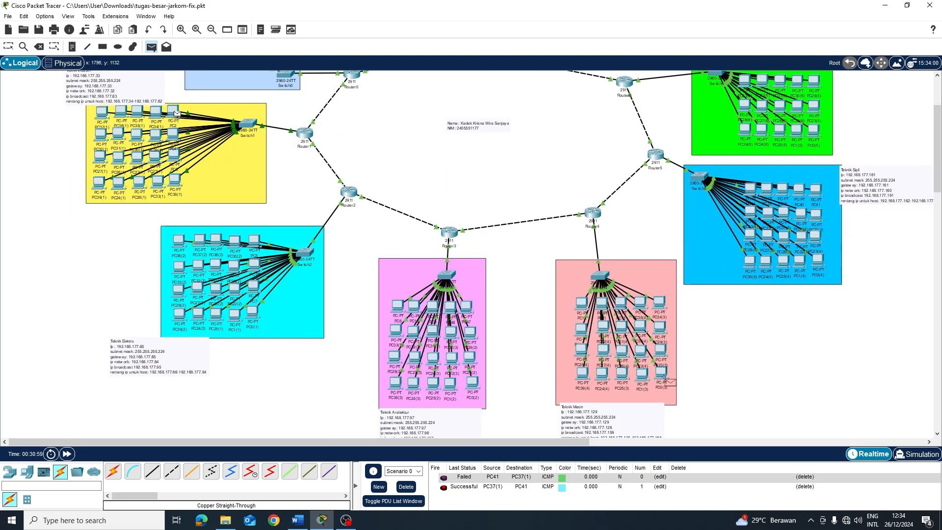
{"action": "left_click", "coordinate": [667, 382]}
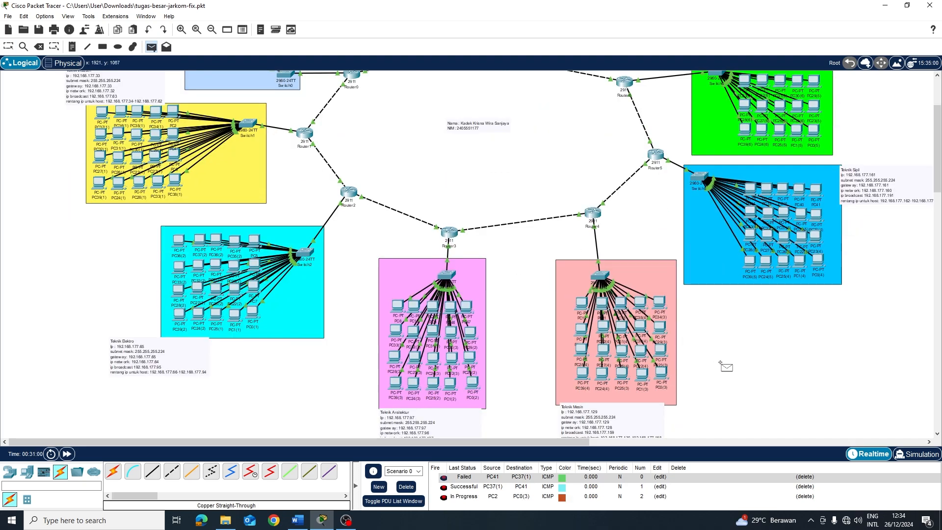
{"action": "left_click", "coordinate": [174, 110]}
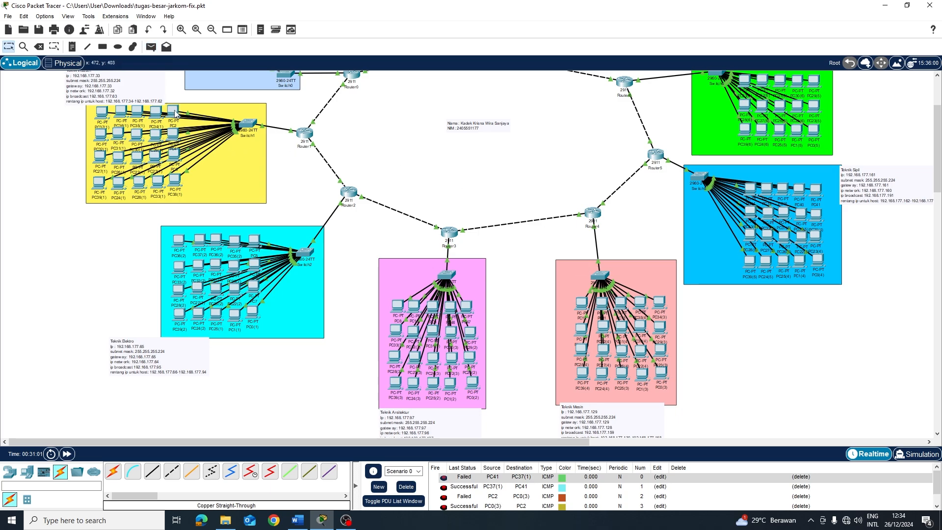
{"action": "left_click", "coordinate": [407, 487]}
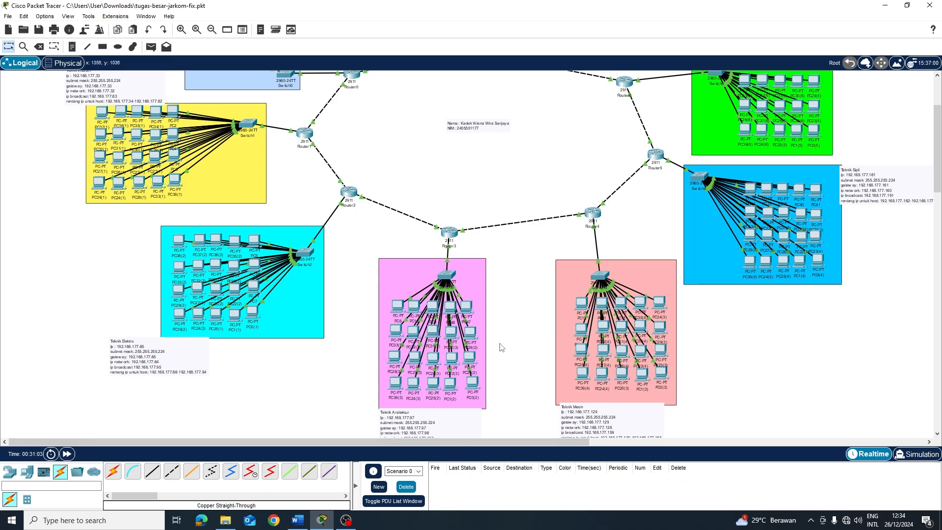
{"action": "scroll", "coordinate": [510, 293], "scroll_direction": "up", "scroll_amount": 3}
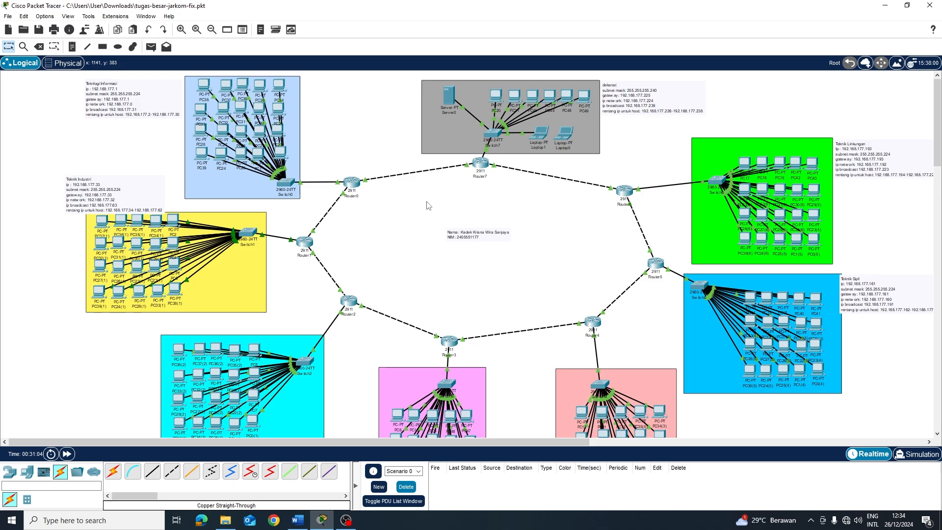
Add a new FTP user with a password and write, read, delete, rename, list permissions on Server0
{"action": "left_click", "coordinate": [449, 102]}
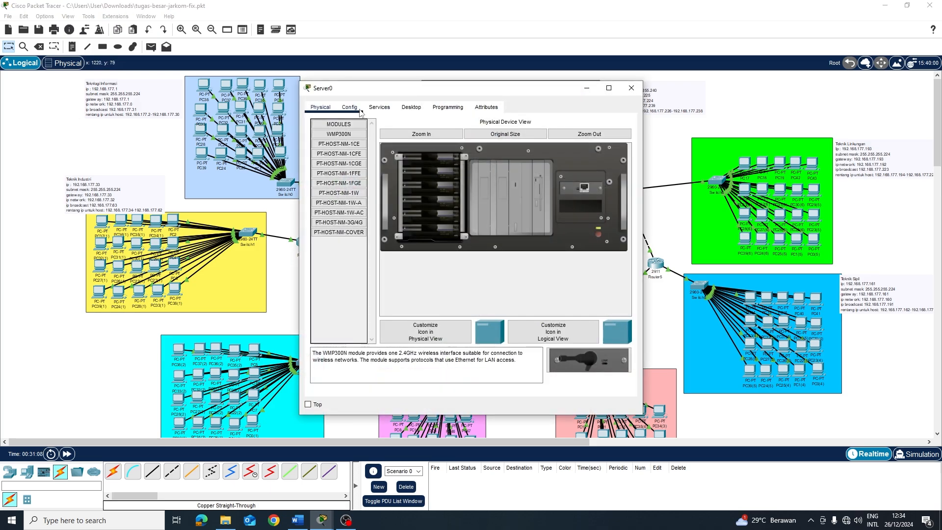
{"action": "left_click", "coordinate": [378, 108]}
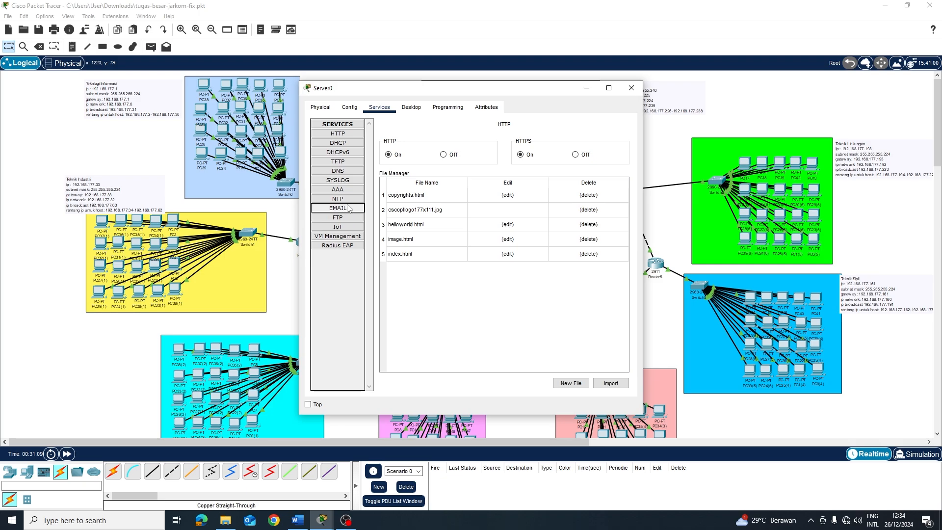
{"action": "left_click", "coordinate": [353, 218]}
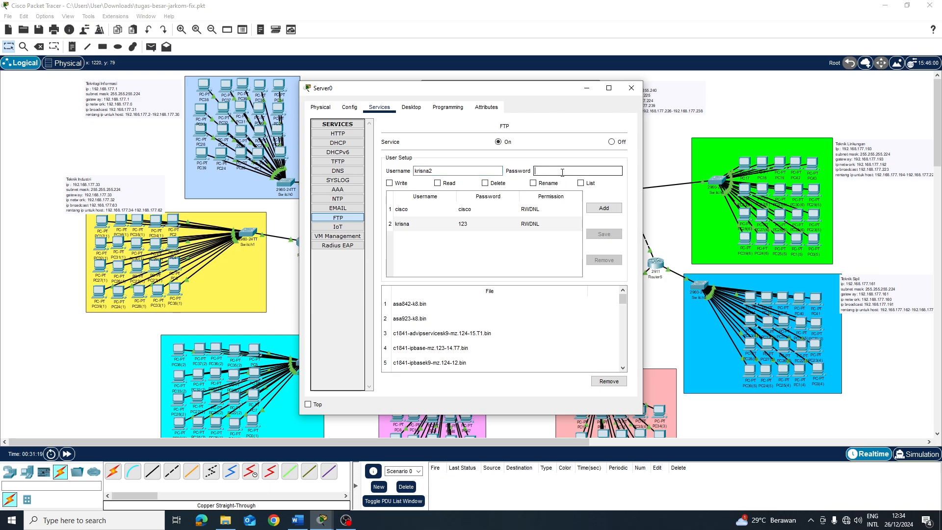
{"action": "type", "text": "123"}
{"action": "left_click", "coordinate": [581, 183]}
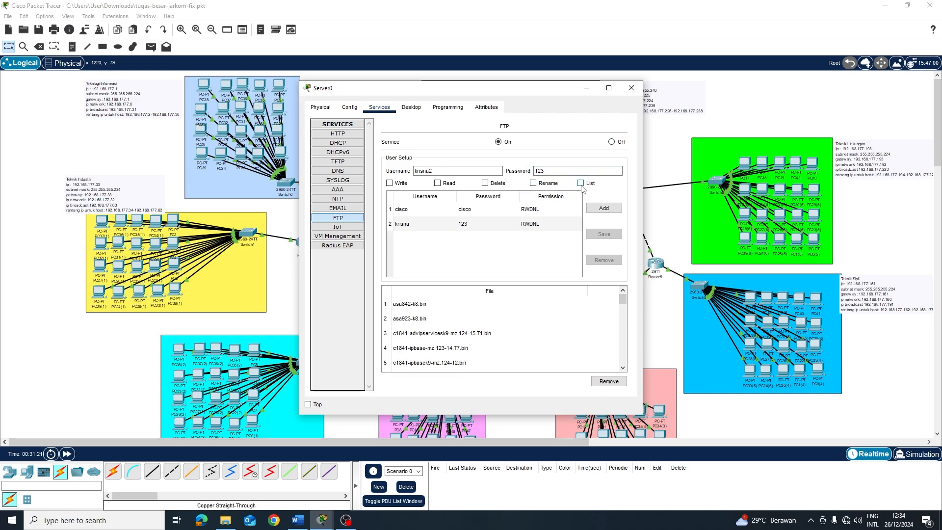
{"action": "left_click", "coordinate": [534, 184]}
{"action": "left_click", "coordinate": [485, 183]}
{"action": "left_click", "coordinate": [438, 183]}
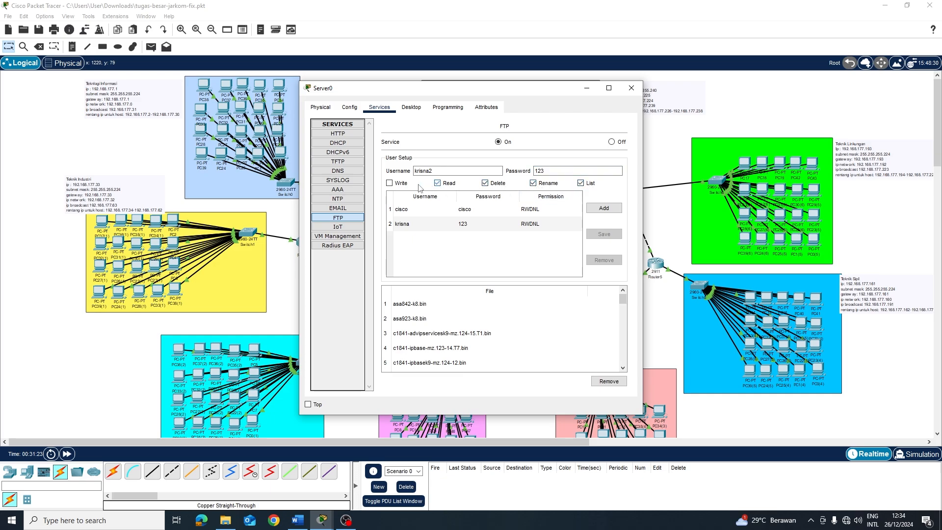
{"action": "left_click", "coordinate": [390, 183]}
{"action": "left_click", "coordinate": [603, 208]}
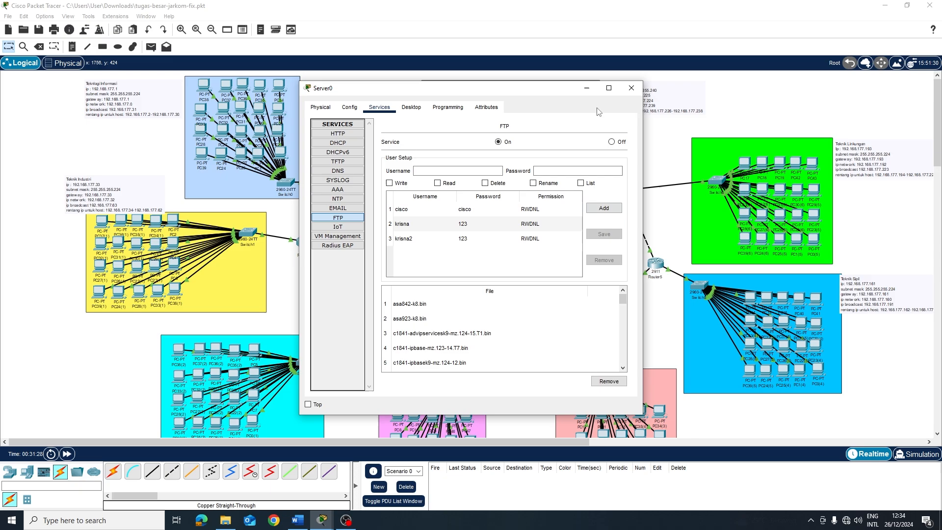
Close Server0's window and send a simple PDU ping from PC0(3) to Server0
{"action": "left_click", "coordinate": [632, 89]}
{"action": "scroll", "coordinate": [164, 212], "scroll_direction": "down", "scroll_amount": 1}
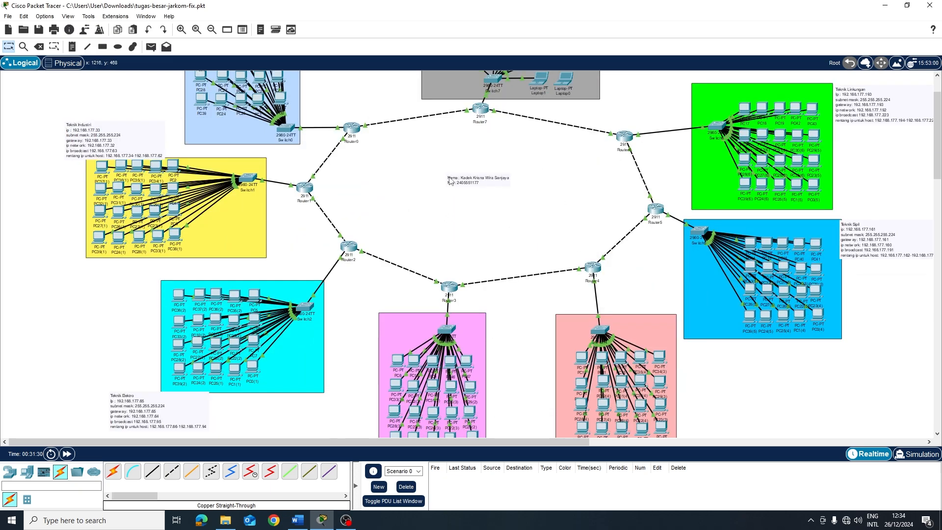
{"action": "scroll", "coordinate": [164, 212], "scroll_direction": "up", "scroll_amount": 1}
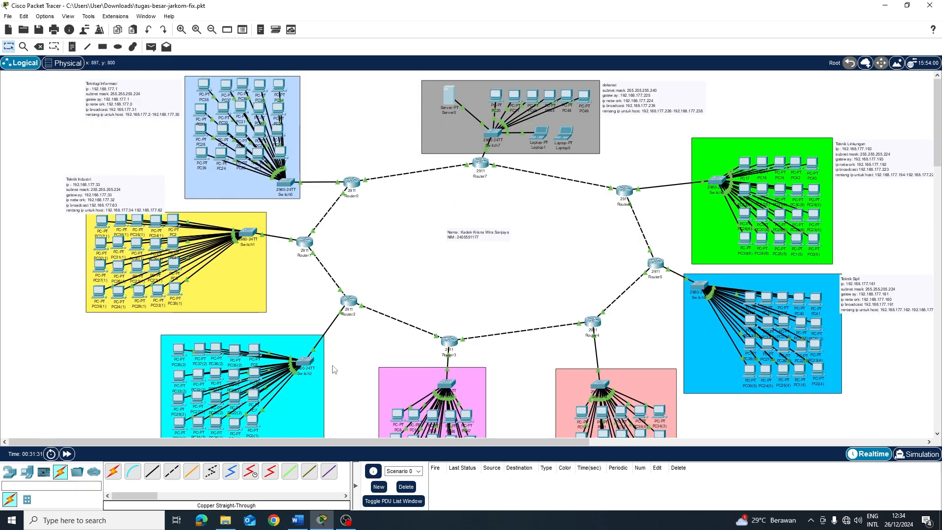
{"action": "scroll", "coordinate": [335, 367], "scroll_direction": "down", "scroll_amount": 3}
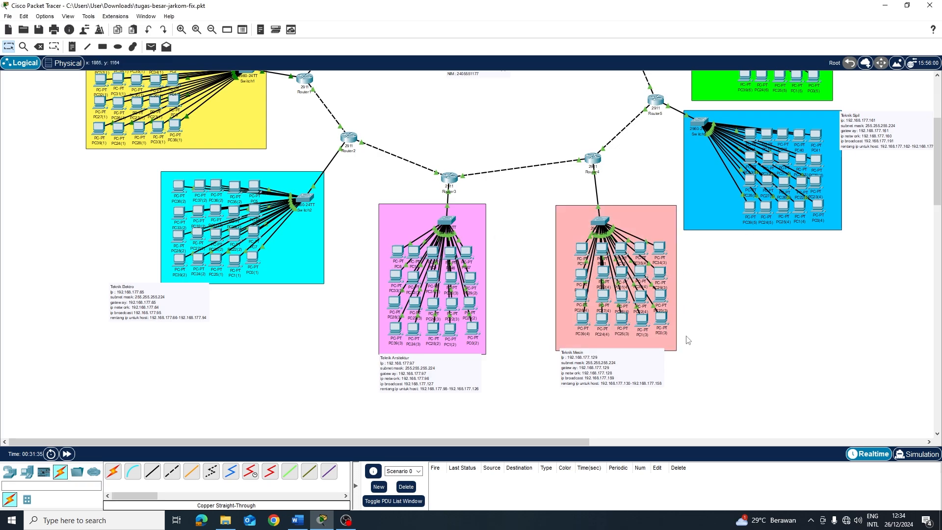
{"action": "key", "text": "p"}
{"action": "left_click", "coordinate": [662, 318]}
{"action": "scroll", "coordinate": [603, 213], "scroll_direction": "up", "scroll_amount": 3}
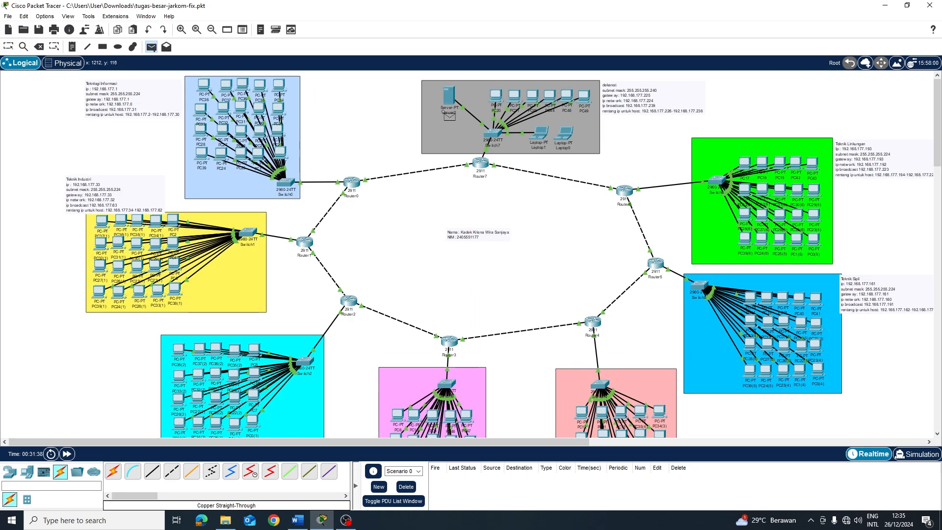
{"action": "left_click", "coordinate": [448, 99]}
{"action": "scroll", "coordinate": [614, 343], "scroll_direction": "down", "scroll_amount": 3}
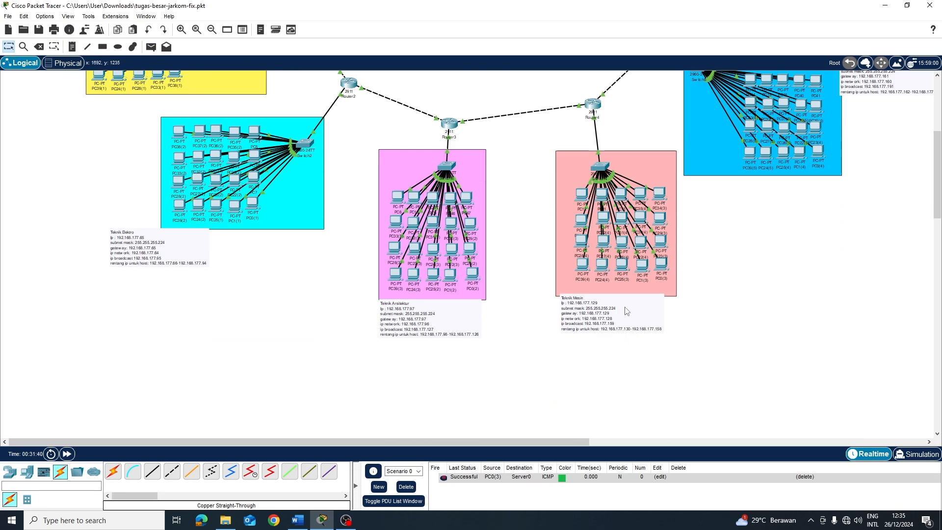
Check PC0(3)'s IP configuration, then list drive C in its Command Prompt
{"action": "left_click", "coordinate": [661, 268]}
{"action": "left_click", "coordinate": [335, 142]}
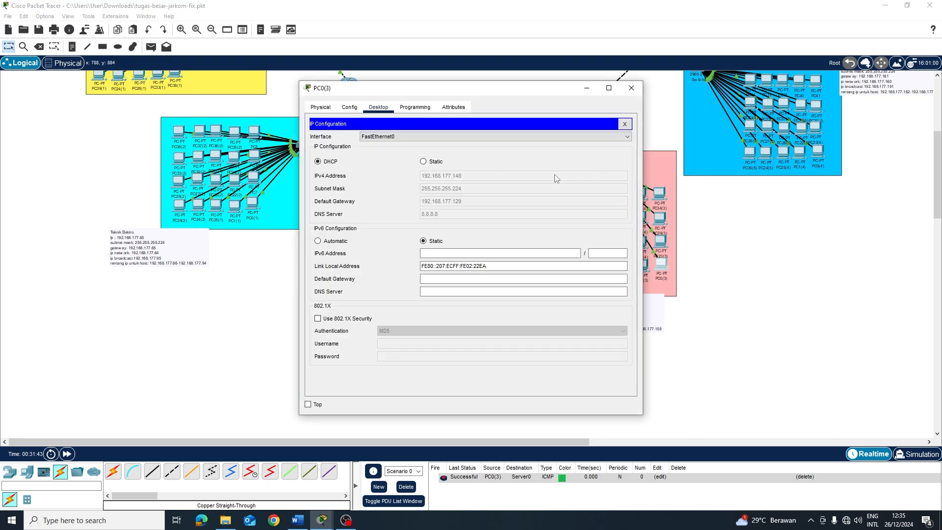
{"action": "left_click", "coordinate": [624, 123]}
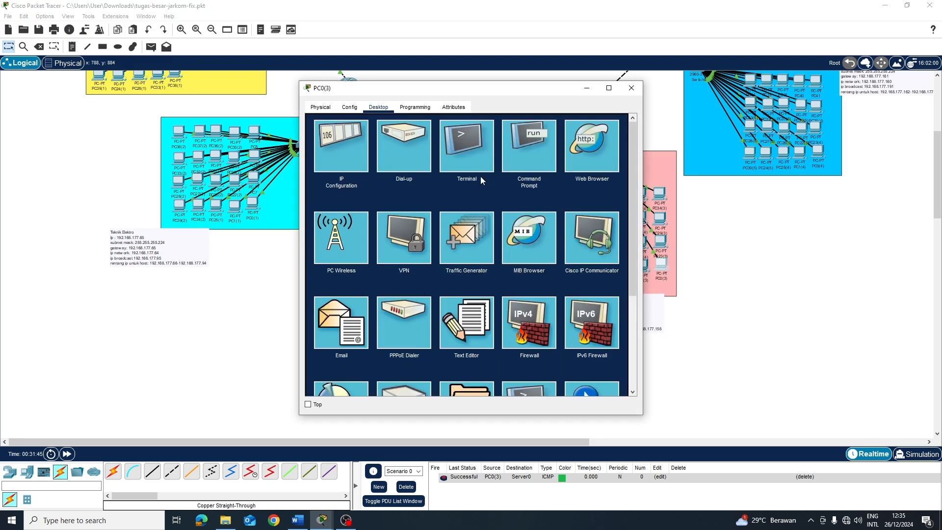
{"action": "left_click", "coordinate": [501, 144]}
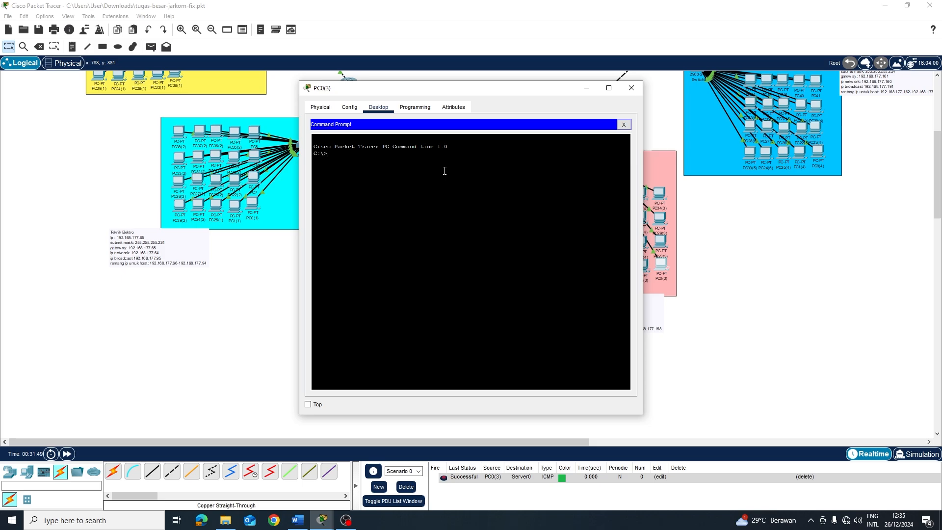
{"action": "key", "text": "Return"}
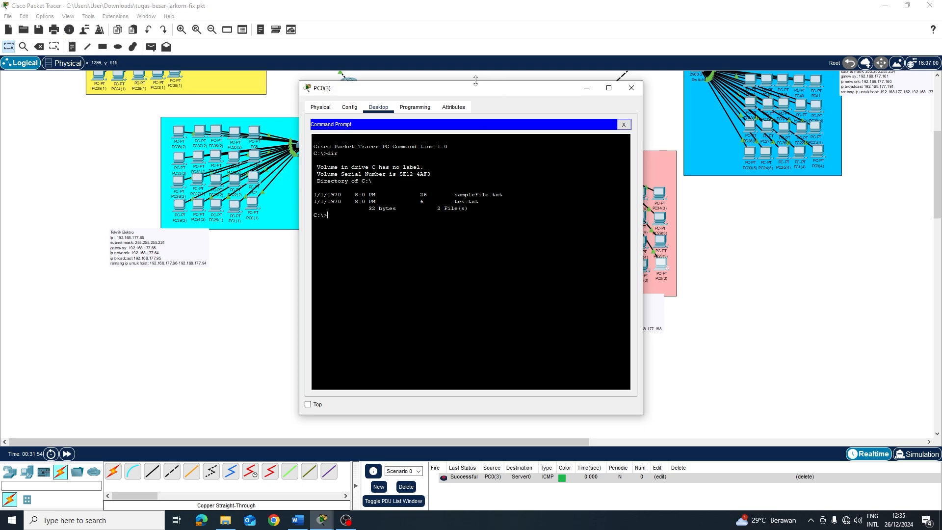
{"action": "left_click_drag", "start_coordinate": [464, 96], "coordinate": [679, 124]}
{"action": "scroll", "coordinate": [293, 240], "scroll_direction": "up", "scroll_amount": 5}
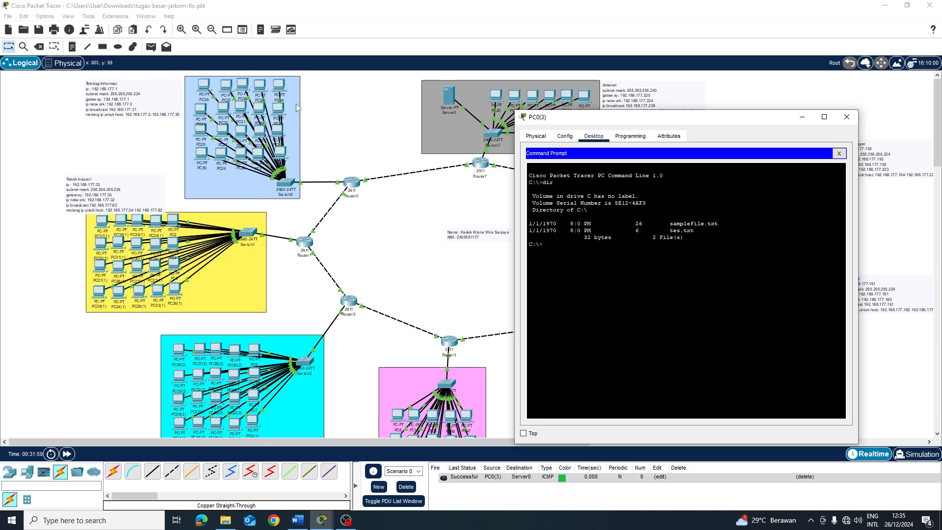
{"action": "scroll", "coordinate": [373, 187], "scroll_direction": "down", "scroll_amount": 6}
{"action": "scroll", "coordinate": [190, 252], "scroll_direction": "up", "scroll_amount": 6}
Delete tes.txt, confirm with dir that only sampleFile.txt remains, and close the prompt
{"action": "type", "text": "ete tes.txt"}
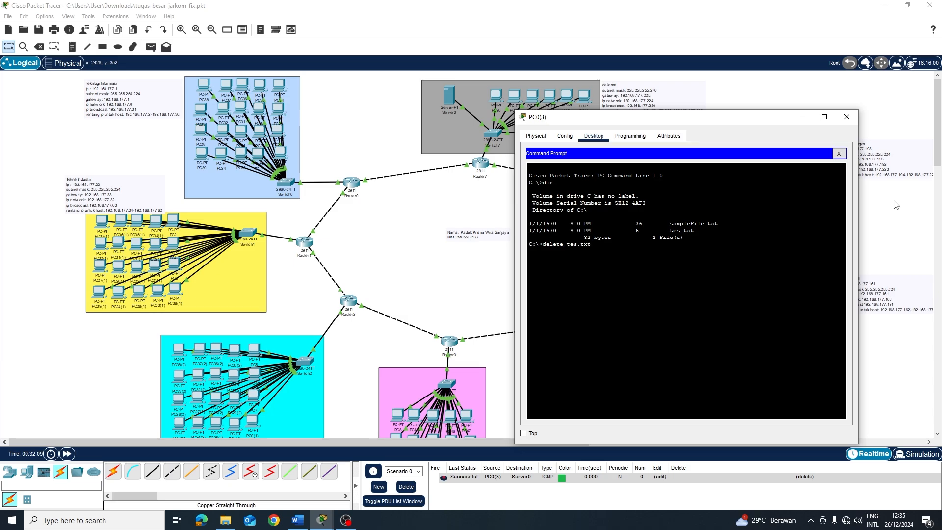
{"action": "key", "text": "Return"}
{"action": "type", "text": "dir"}
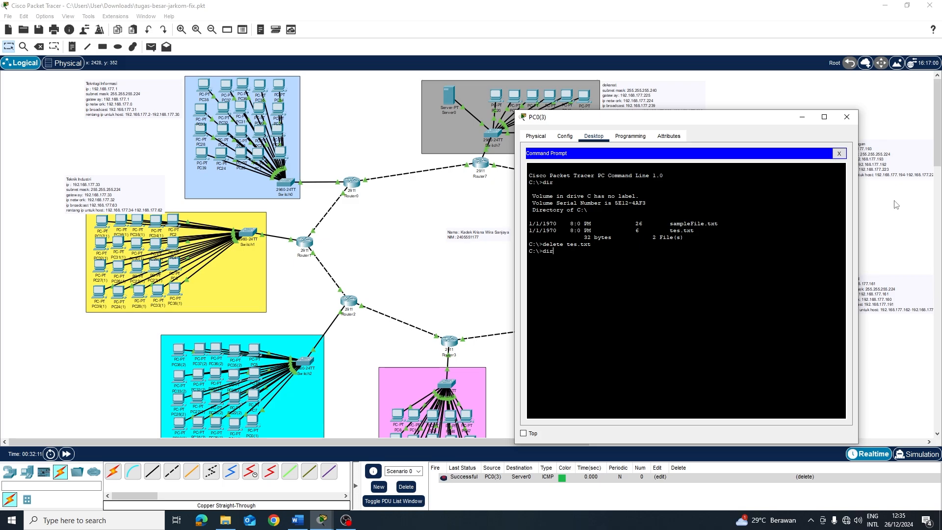
{"action": "key", "text": "Return"}
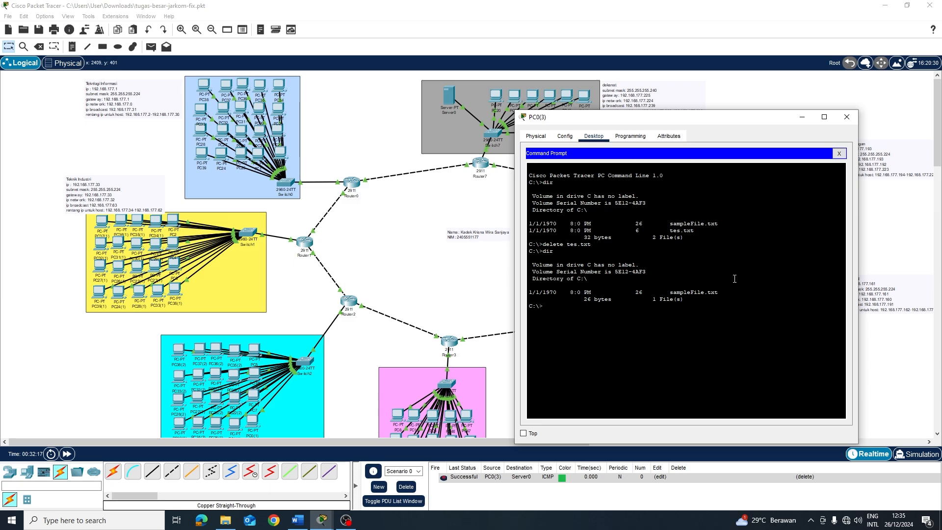
{"action": "left_click", "coordinate": [839, 153]}
{"action": "left_click", "coordinate": [710, 352]}
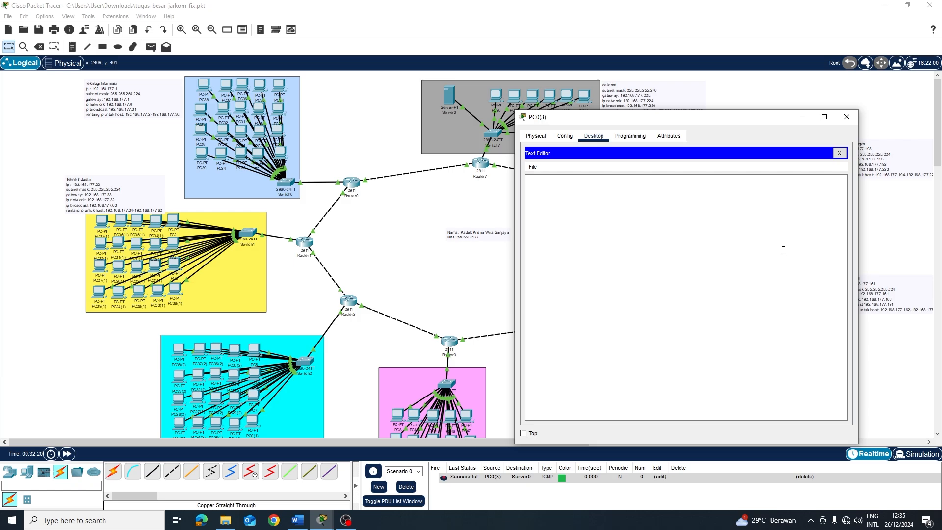
{"action": "type", "text": "12"}
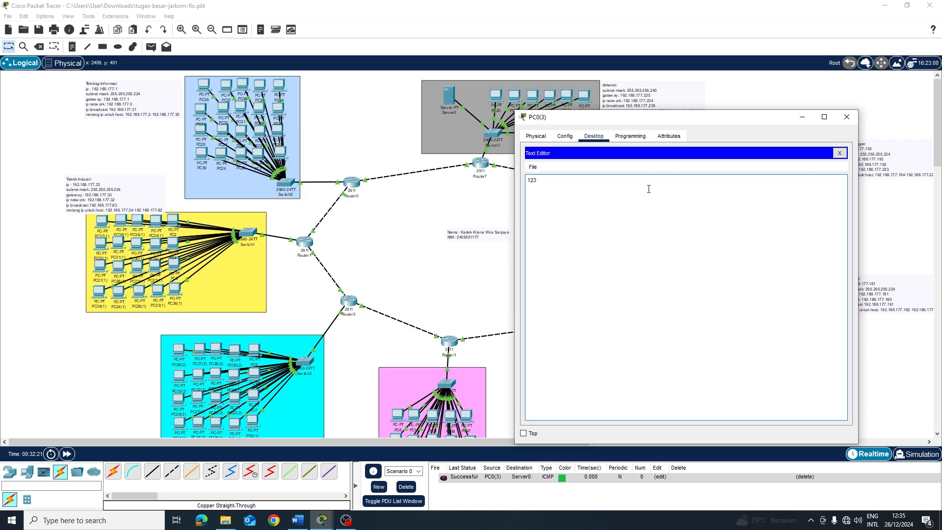
{"action": "type", "text": "373737373737373737"}
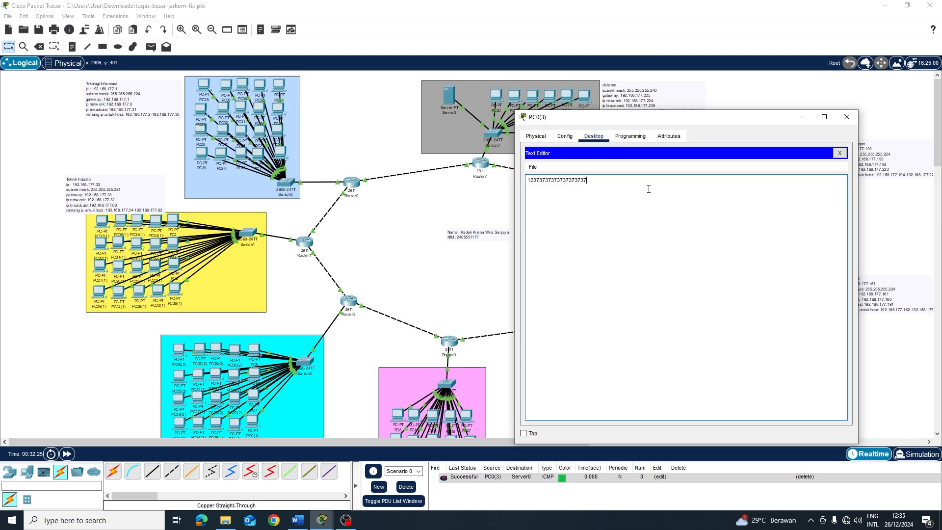
{"action": "key", "text": "ctrl+s"}
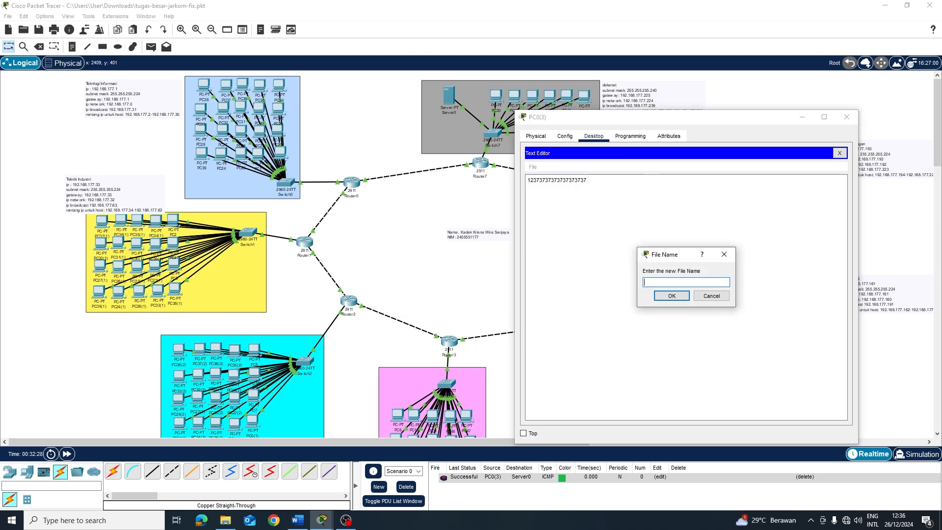
{"action": "type", "text": "kris"}
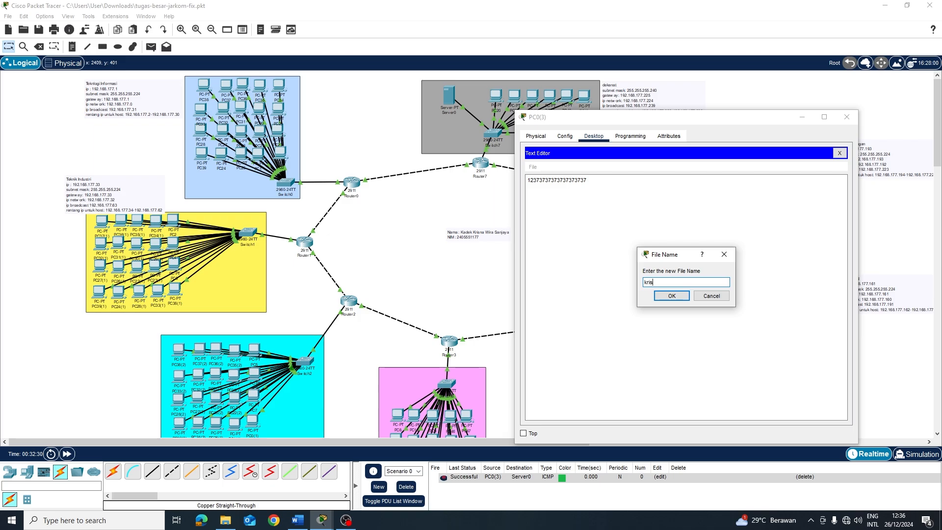
{"action": "type", "text": "na.txt"}
{"action": "left_click", "coordinate": [678, 295]}
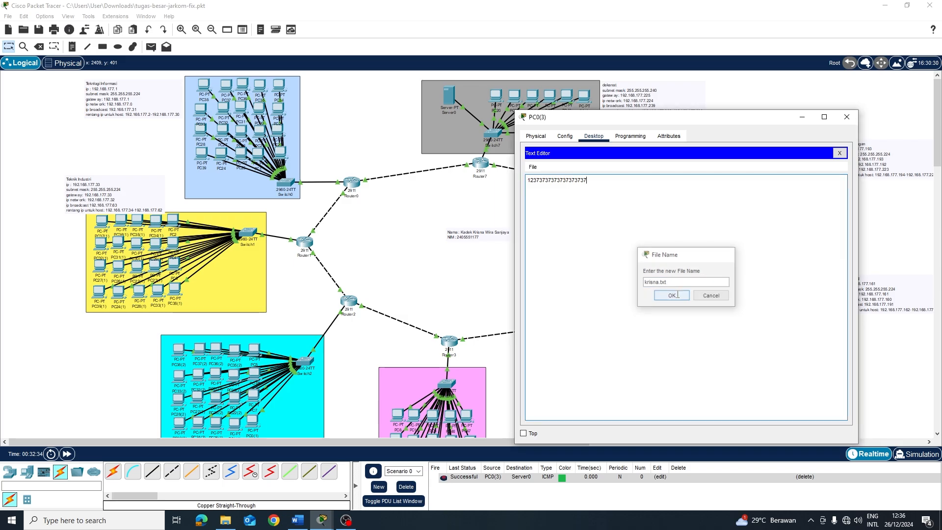
{"action": "left_click", "coordinate": [839, 154]}
Run ftp 192.168.177.226 from PC0(3)'s Command Prompt
{"action": "left_click", "coordinate": [759, 178]}
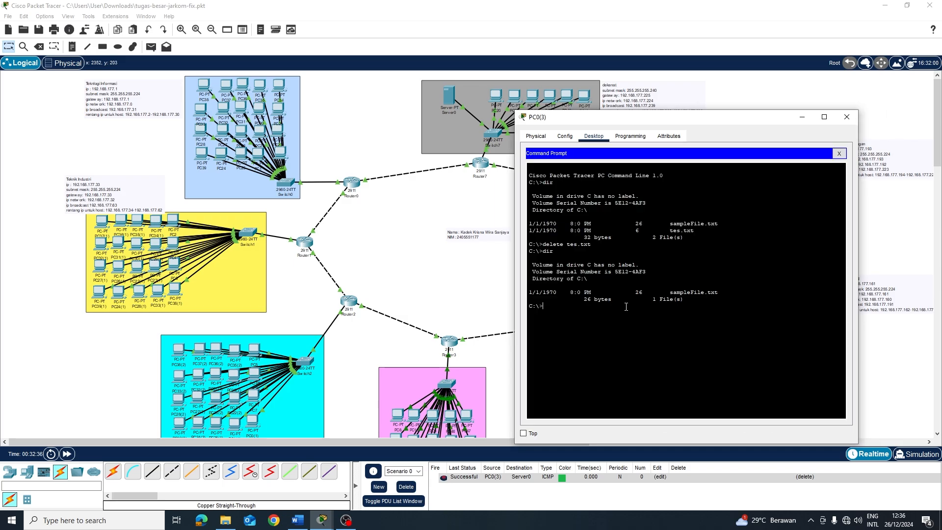
{"action": "type", "text": "ft"}
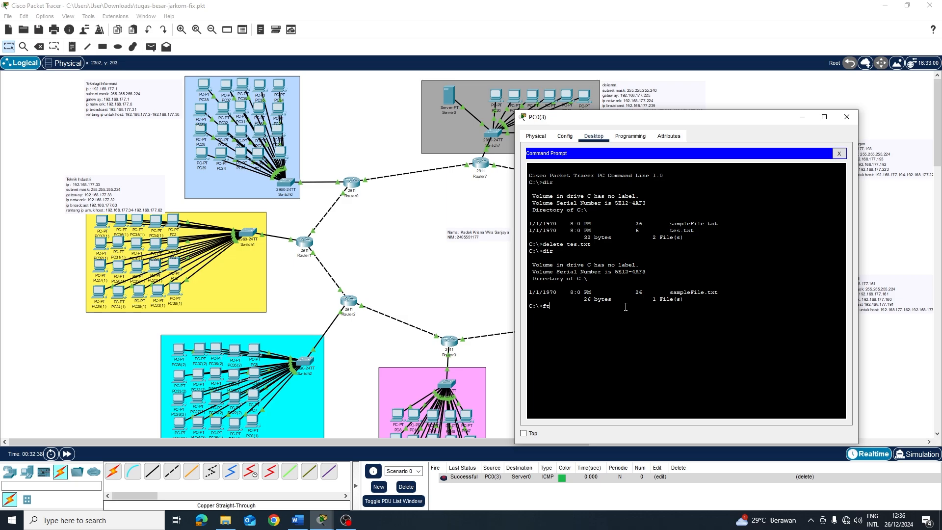
{"action": "type", "text": "p 19"}
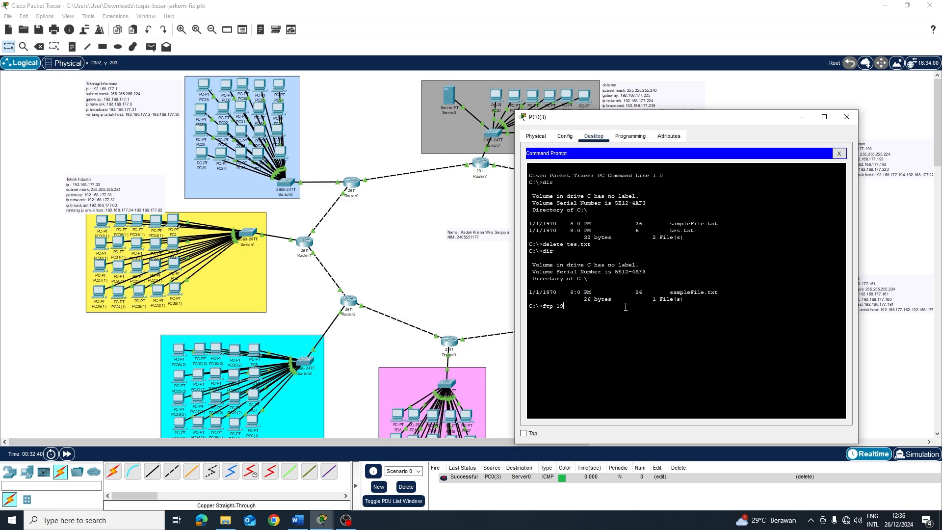
{"action": "type", "text": "2.168.177.226"}
{"action": "key", "text": "Return"}
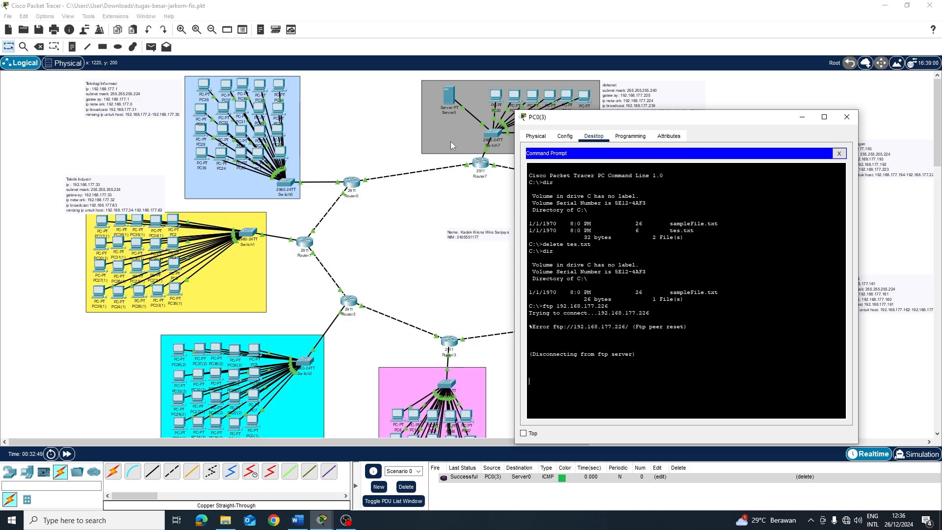
Check Server0's IP configuration to find its address, 192.168.177.228
{"action": "left_click", "coordinate": [452, 105]}
{"action": "left_click", "coordinate": [451, 105]}
{"action": "left_click", "coordinate": [411, 107]}
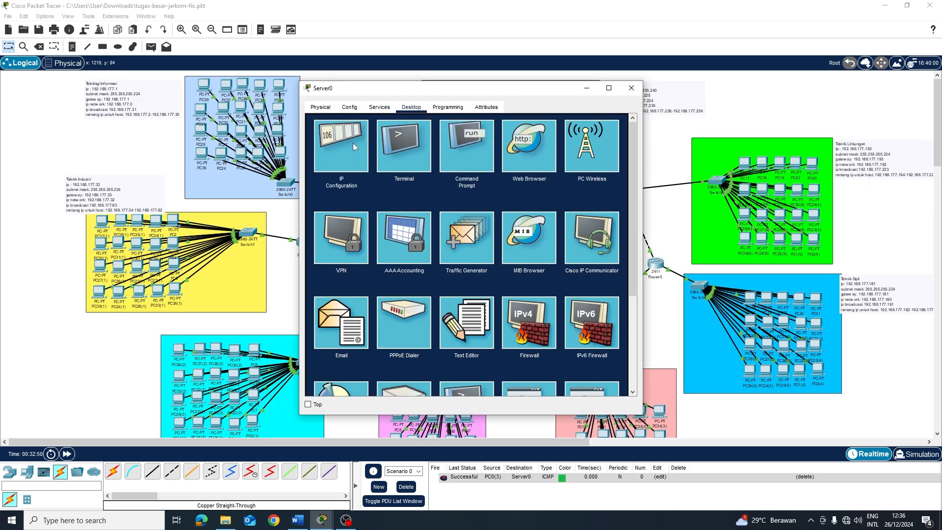
{"action": "left_click", "coordinate": [353, 143]}
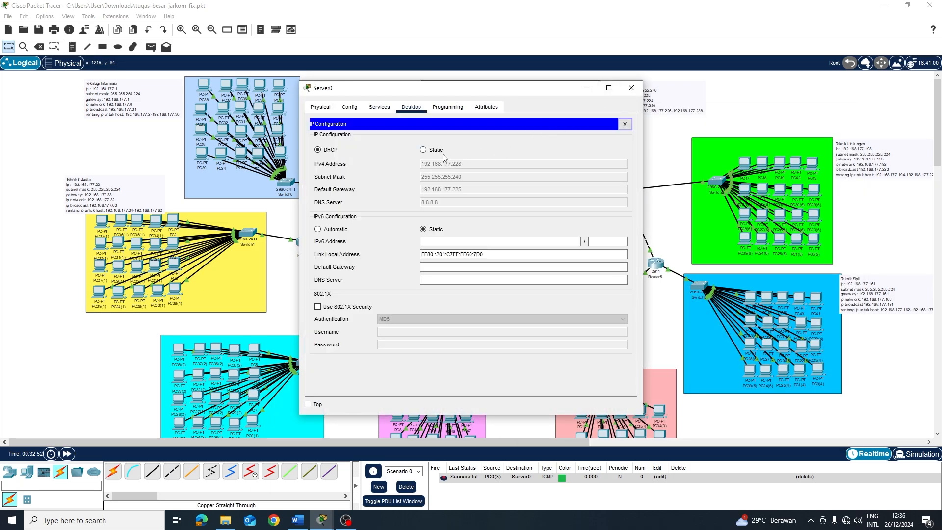
{"action": "left_click", "coordinate": [632, 88]}
{"action": "scroll", "coordinate": [658, 321], "scroll_direction": "down", "scroll_amount": 3}
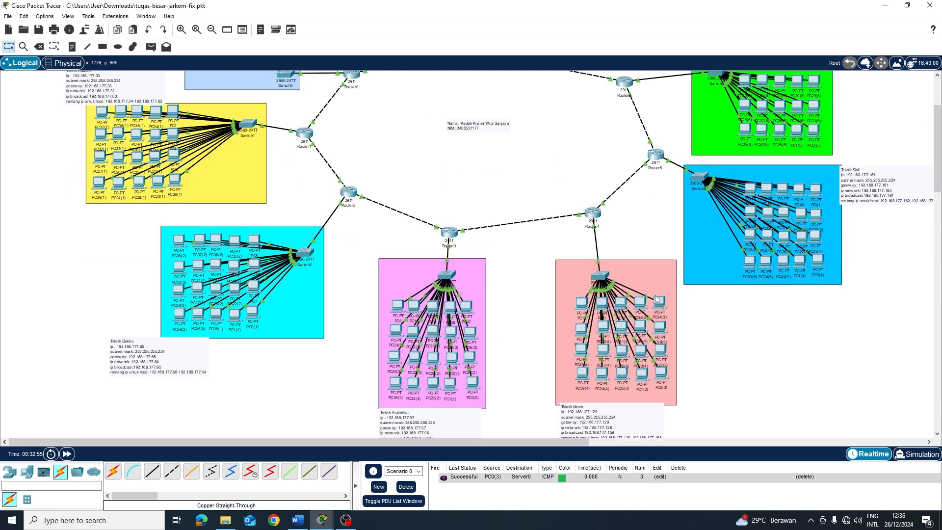
Connect PC0(3) by FTP to 192.168.177.228, log in with the new account, and list server files
{"action": "left_click", "coordinate": [662, 378]}
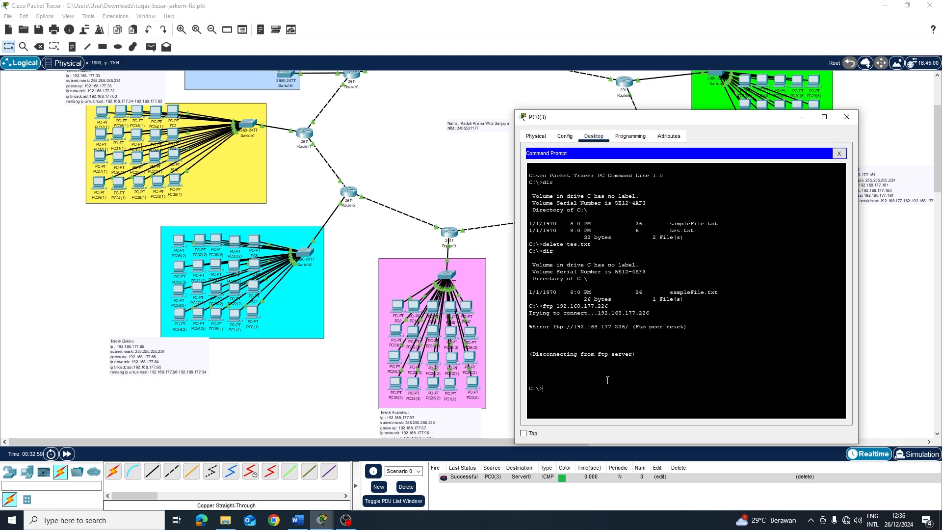
{"action": "key", "text": "Up"}
{"action": "key", "text": "BackSpace"}
{"action": "type", "text": "8.177.228"}
{"action": "key", "text": "Return"}
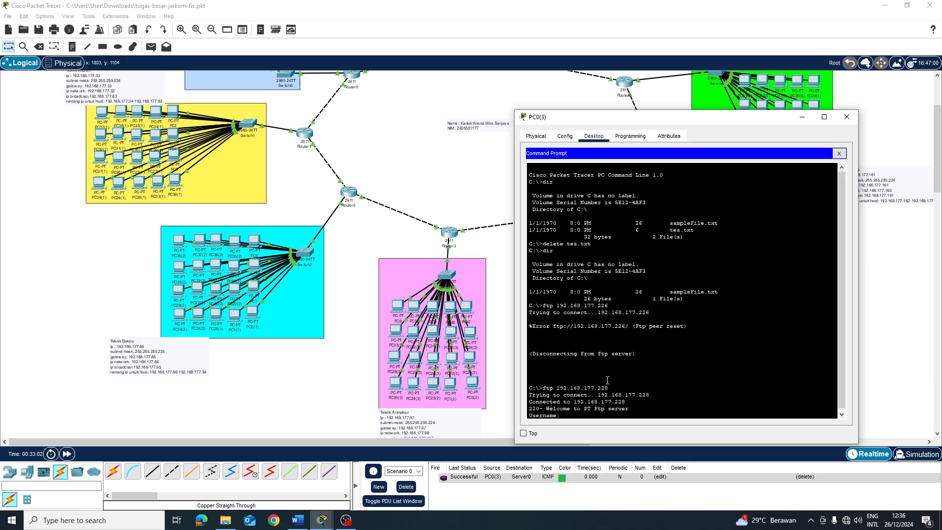
{"action": "type", "text": "krisna2"}
{"action": "key", "text": "Return"}
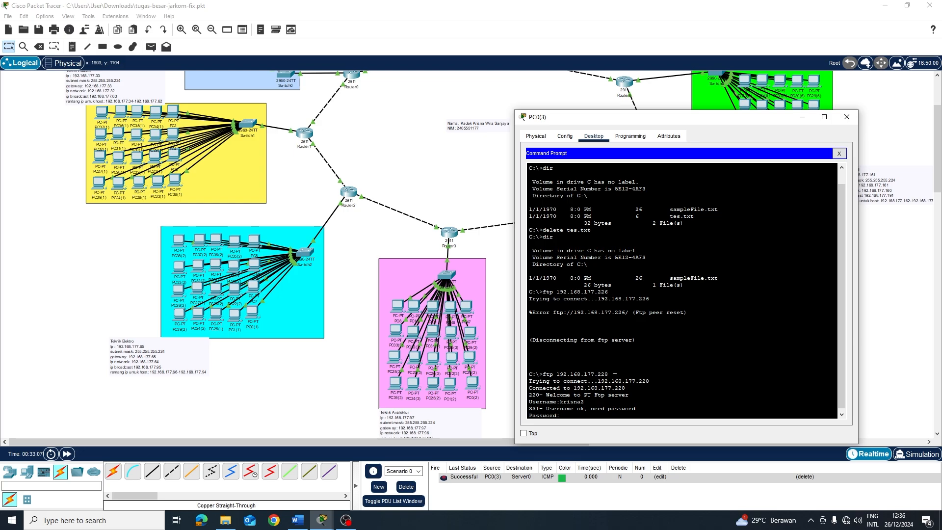
{"action": "key", "text": "Return"}
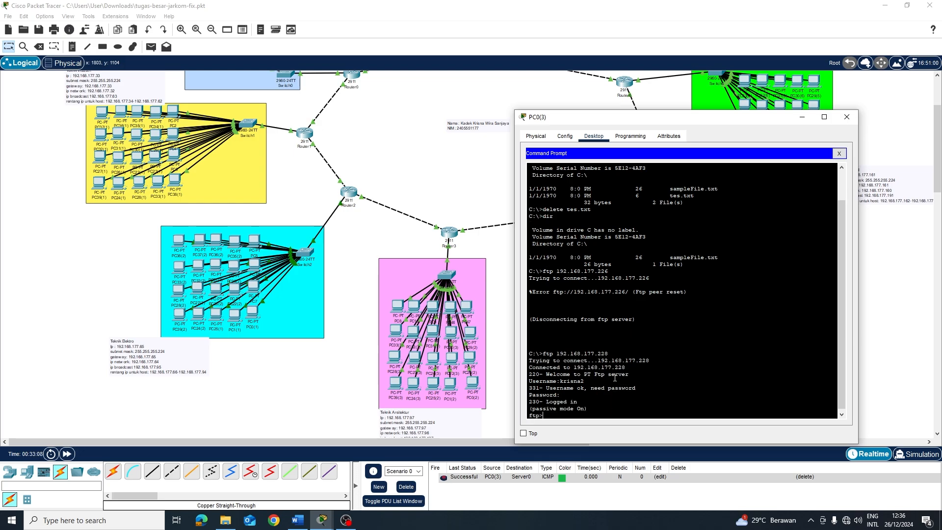
{"action": "type", "text": "dir"}
{"action": "key", "text": "Return"}
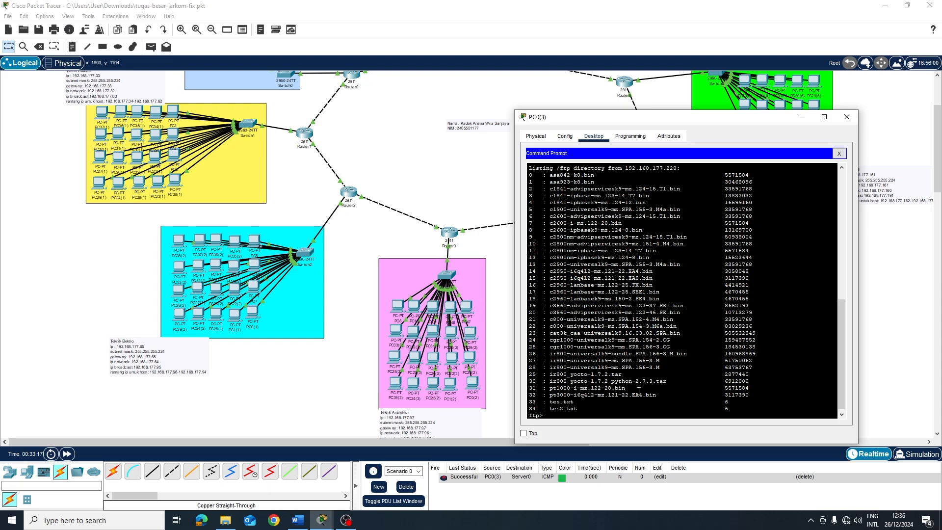
Upload krisna.txt with put, verify it in the server's dir listing, and minimize PC0(3)'s window
{"action": "scroll", "coordinate": [563, 302], "scroll_direction": "up", "scroll_amount": 2}
{"action": "scroll", "coordinate": [563, 301], "scroll_direction": "down", "scroll_amount": 3}
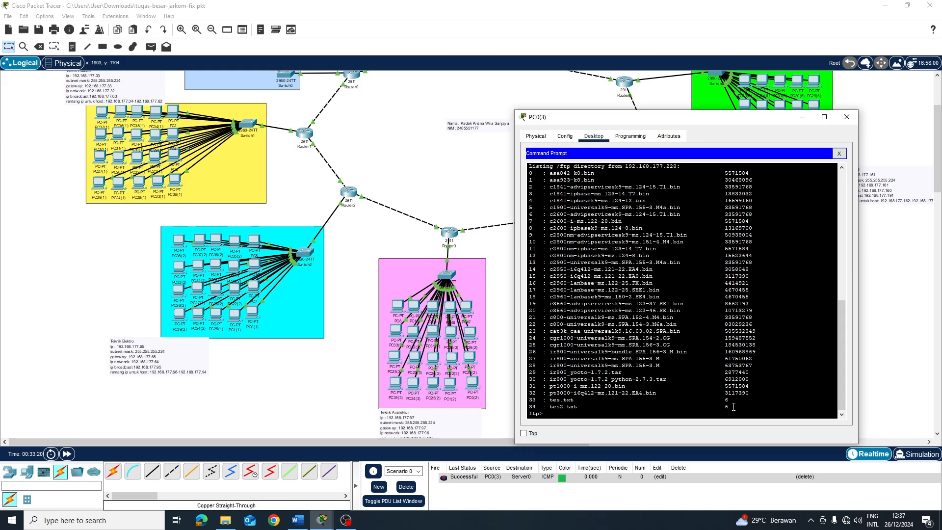
{"action": "scroll", "coordinate": [708, 354], "scroll_direction": "up", "scroll_amount": 2}
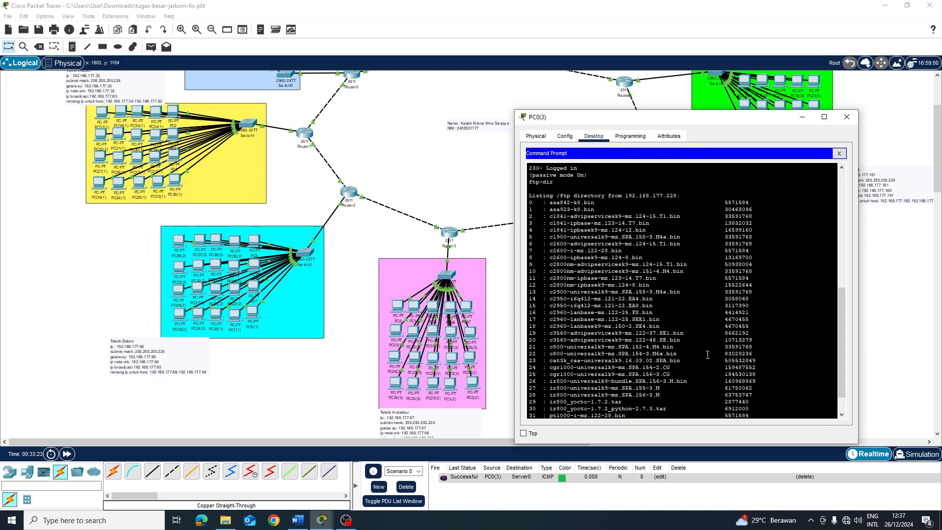
{"action": "scroll", "coordinate": [708, 355], "scroll_direction": "up", "scroll_amount": 4}
{"action": "scroll", "coordinate": [621, 206], "scroll_direction": "down", "scroll_amount": 6}
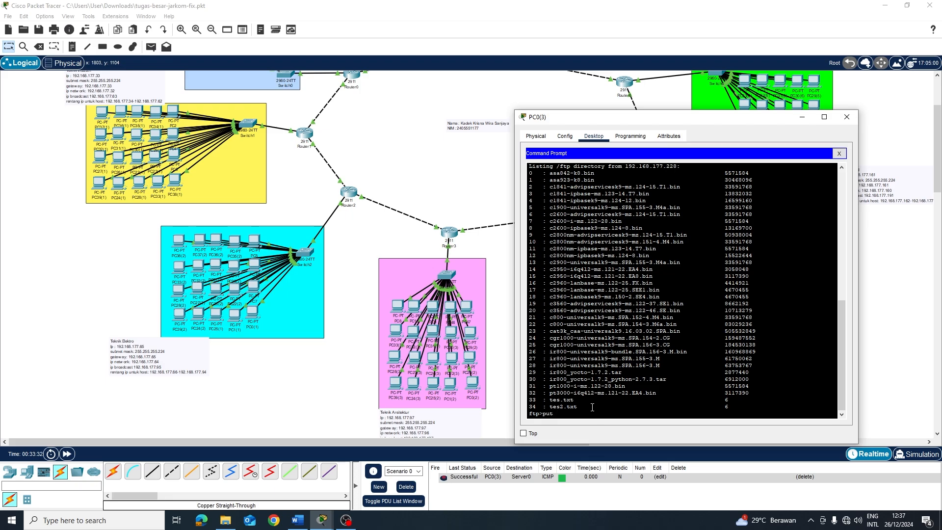
{"action": "type", "text": "krisna.txt"}
{"action": "key", "text": "Return"}
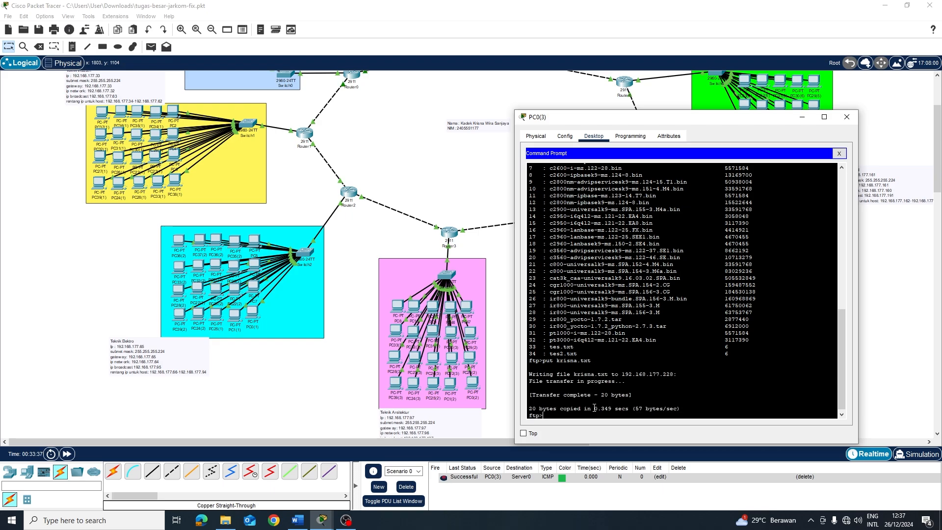
{"action": "type", "text": "dir"}
{"action": "key", "text": "Return"}
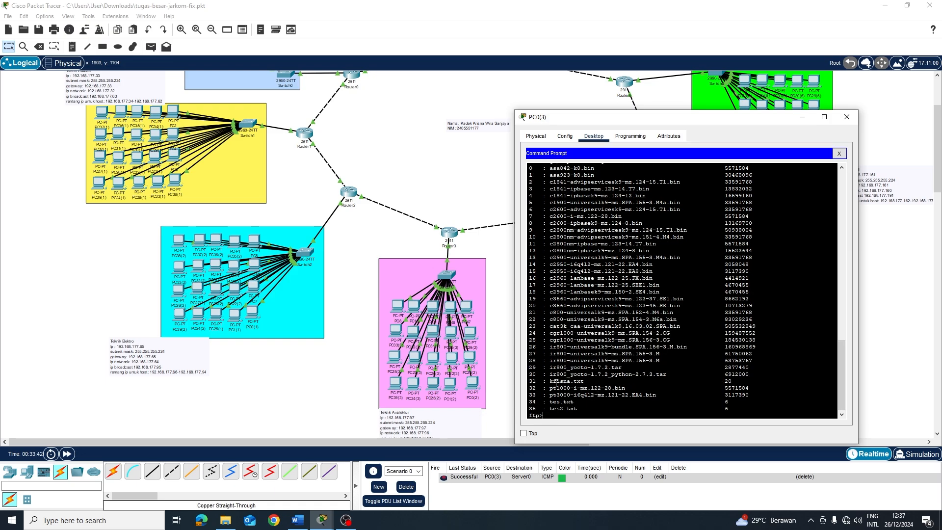
{"action": "left_click_drag", "start_coordinate": [539, 381], "coordinate": [736, 382]}
{"action": "left_click", "coordinate": [586, 416]}
{"action": "left_click", "coordinate": [802, 117]}
{"action": "scroll", "coordinate": [681, 227], "scroll_direction": "up", "scroll_amount": 2}
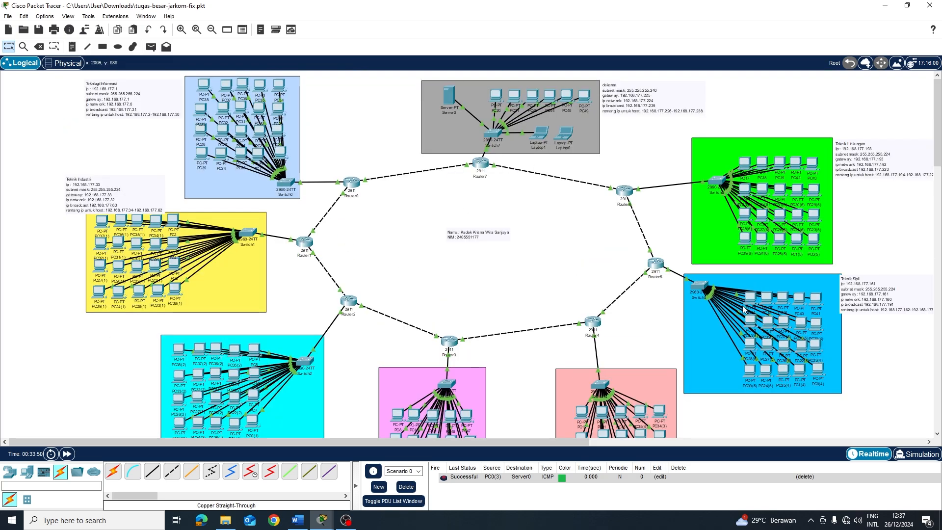
List PC34's C drive in its Command Prompt and begin an ftp 192.168. command
{"action": "scroll", "coordinate": [225, 101], "scroll_direction": "down", "scroll_amount": 2}
{"action": "scroll", "coordinate": [225, 101], "scroll_direction": "up", "scroll_amount": 2}
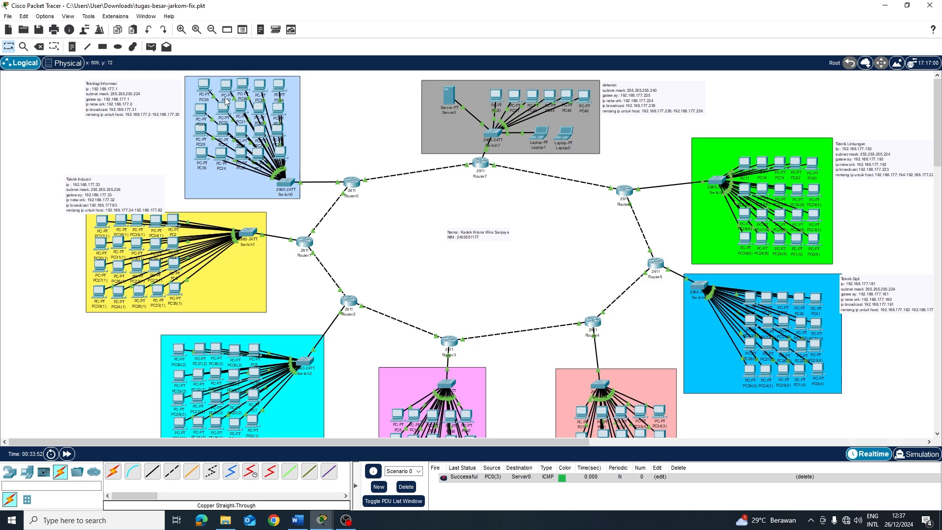
{"action": "left_click", "coordinate": [277, 88]}
{"action": "left_click", "coordinate": [378, 107]}
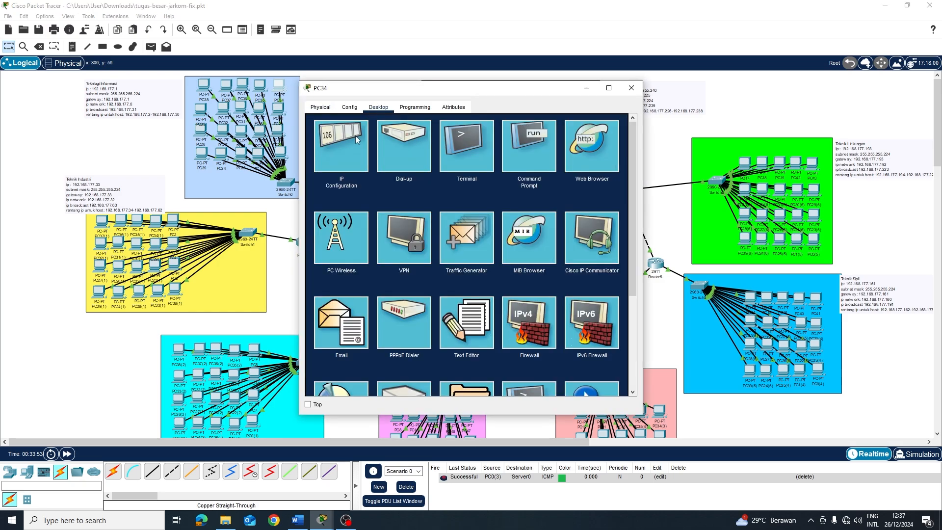
{"action": "left_click", "coordinate": [537, 148]}
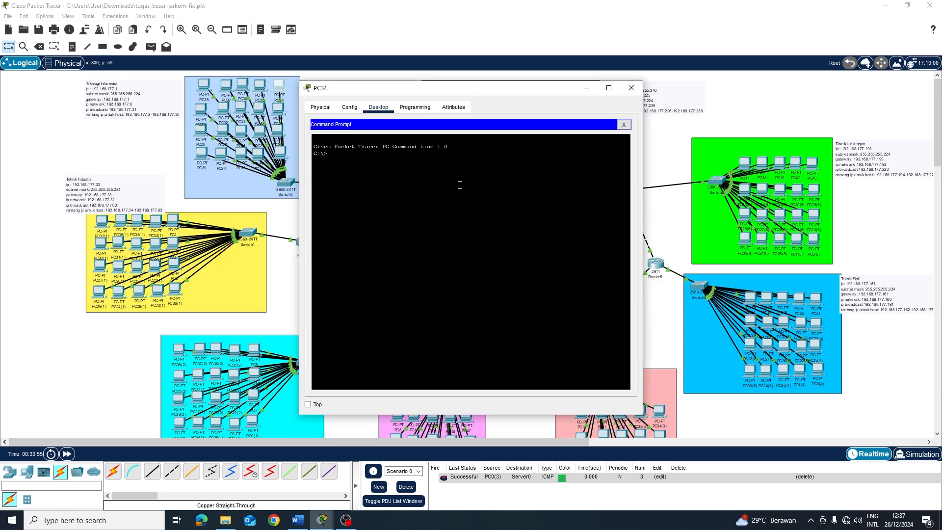
{"action": "type", "text": "dir"}
{"action": "key", "text": "Return"}
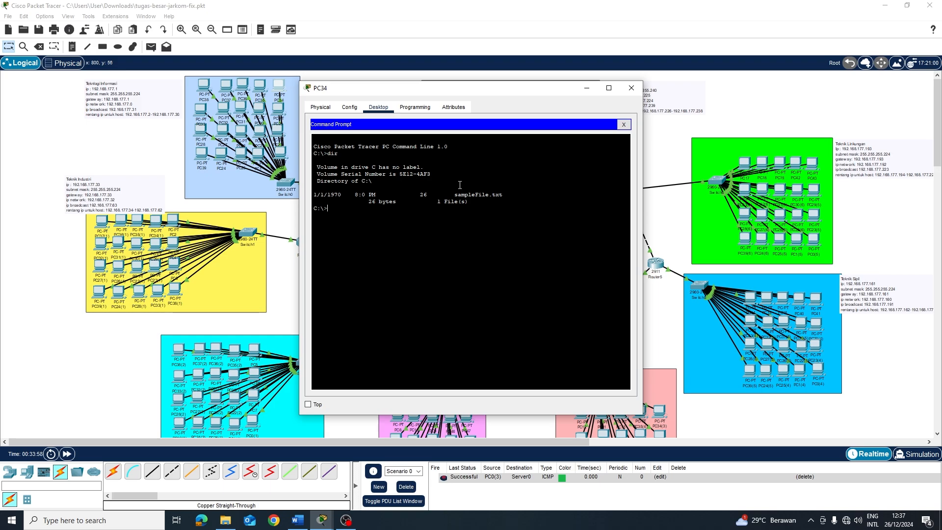
{"action": "type", "text": "ftp 192.168.177.228"}
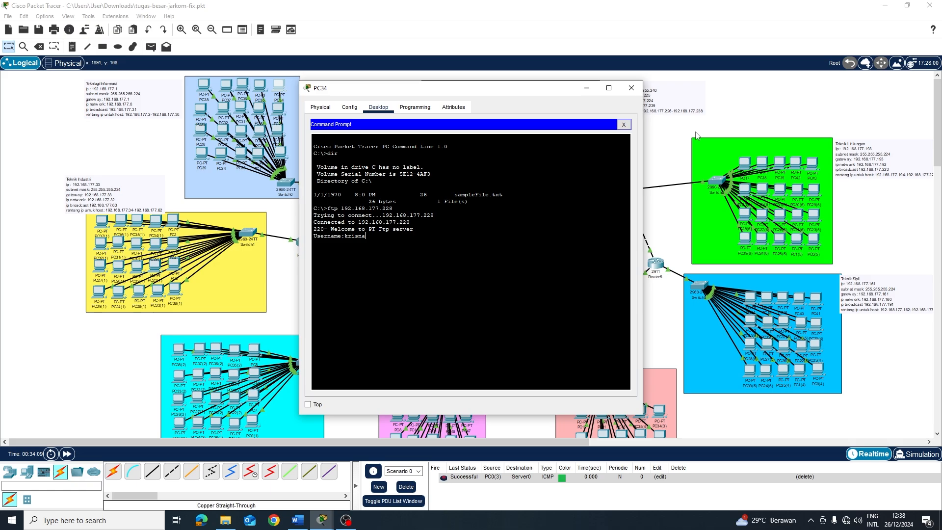
Check Server0's FTP user accounts, then log in from PC34 and list the server's files
{"action": "left_click", "coordinate": [632, 88]}
{"action": "left_click", "coordinate": [447, 95]}
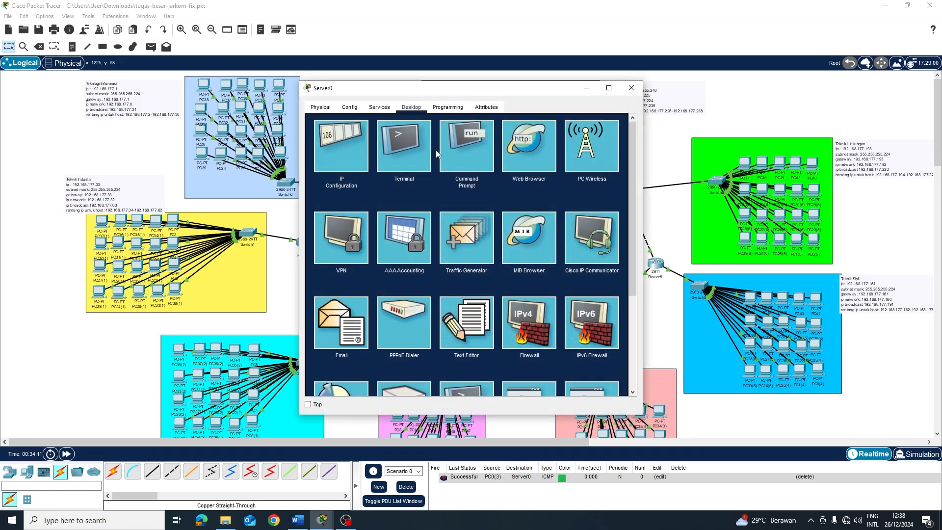
{"action": "left_click", "coordinate": [379, 107]}
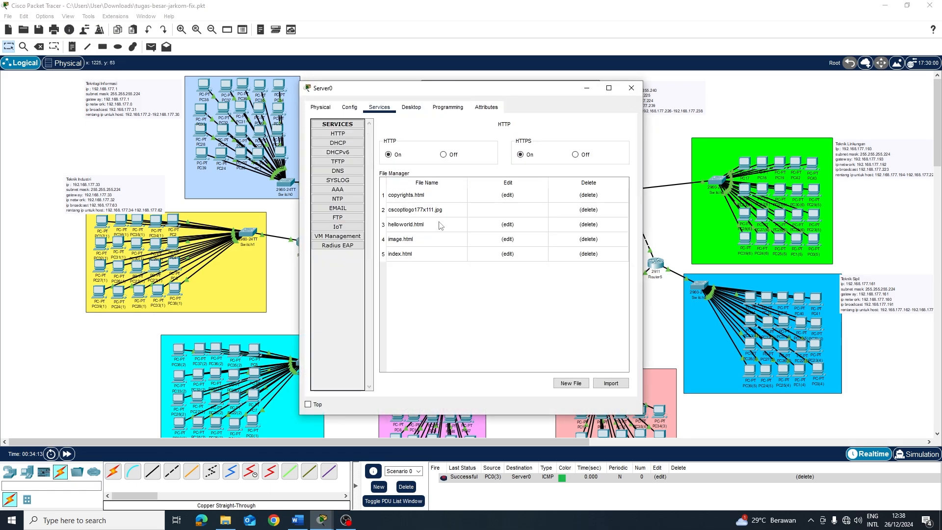
{"action": "left_click", "coordinate": [338, 218]}
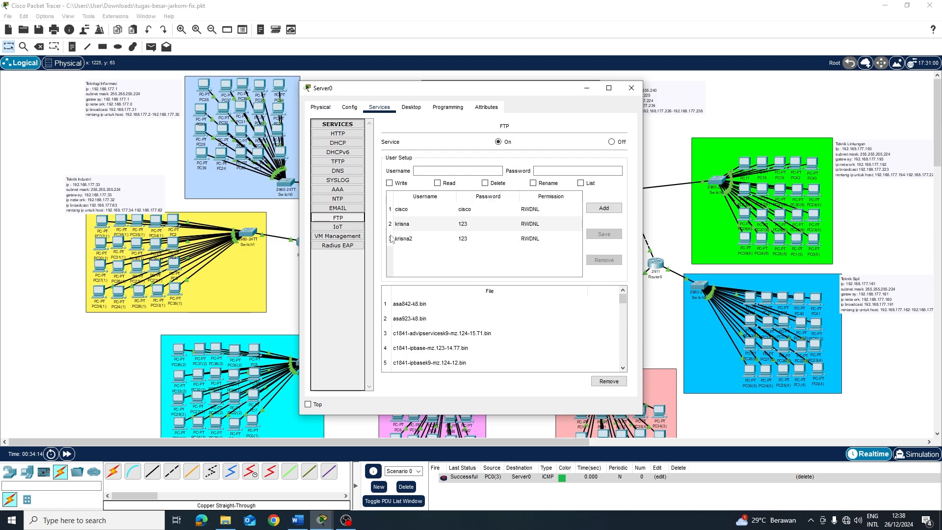
{"action": "left_click", "coordinate": [278, 86]}
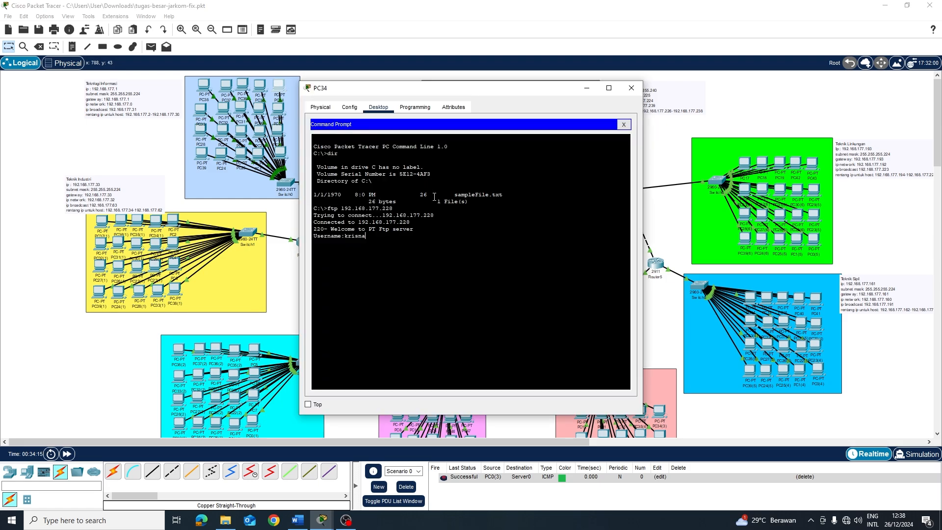
{"action": "key", "text": "Return"}
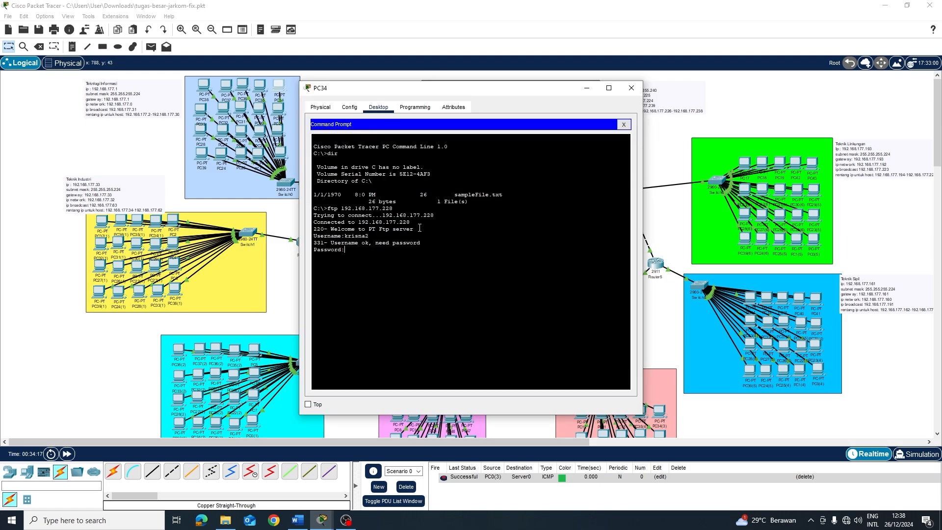
{"action": "key", "text": "Return"}
{"action": "type", "text": "dir"}
{"action": "key", "text": "Return"}
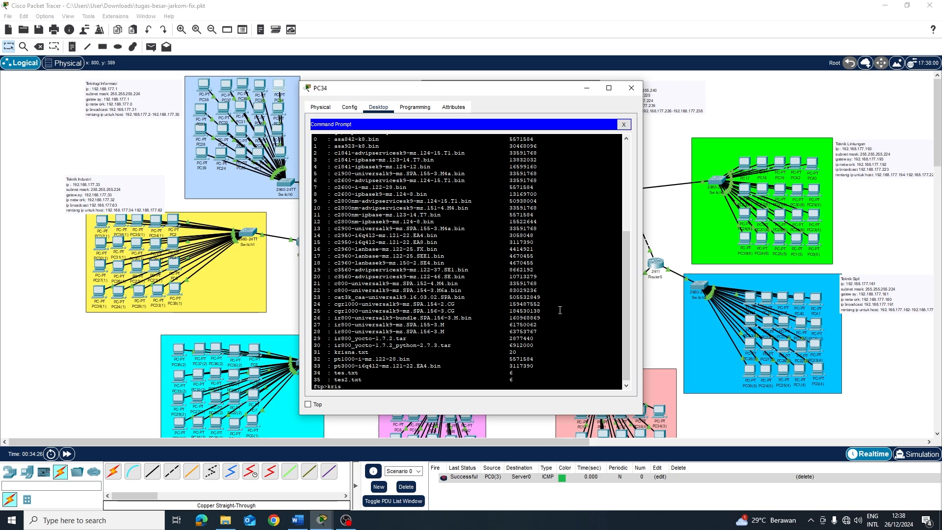
Download krisna.txt with get, exit FTP, and confirm it in PC34's C:\ listing
{"action": "type", "text": "krisna.txt"}
{"action": "key", "text": "Home"}
{"action": "type", "text": "get"}
{"action": "key", "text": "Return"}
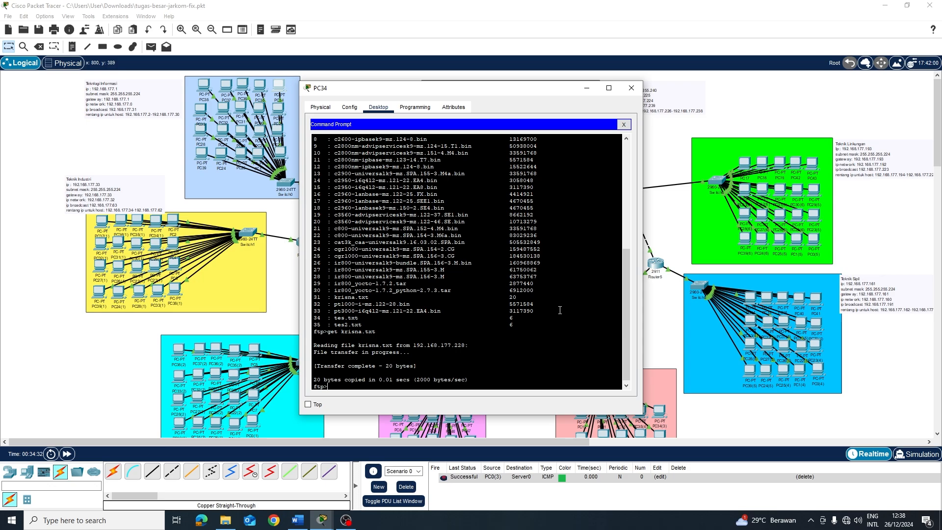
{"action": "key", "text": "ctrl+c"}
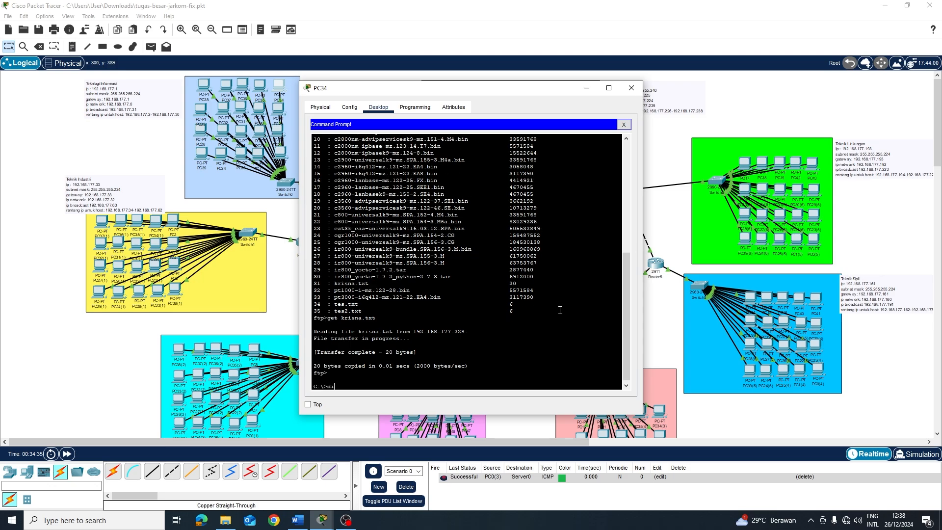
{"action": "type", "text": "dir"}
{"action": "key", "text": "Return"}
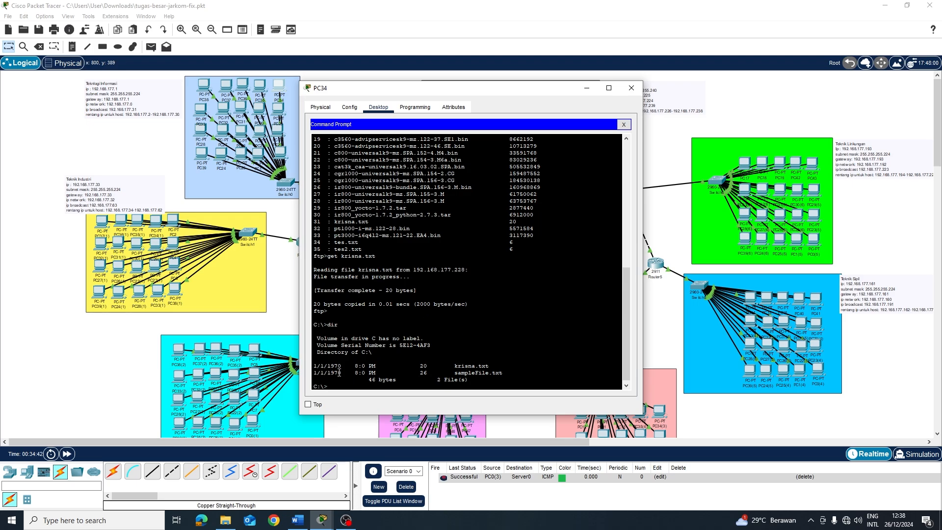
{"action": "scroll", "coordinate": [371, 326], "scroll_direction": "down", "scroll_amount": 1}
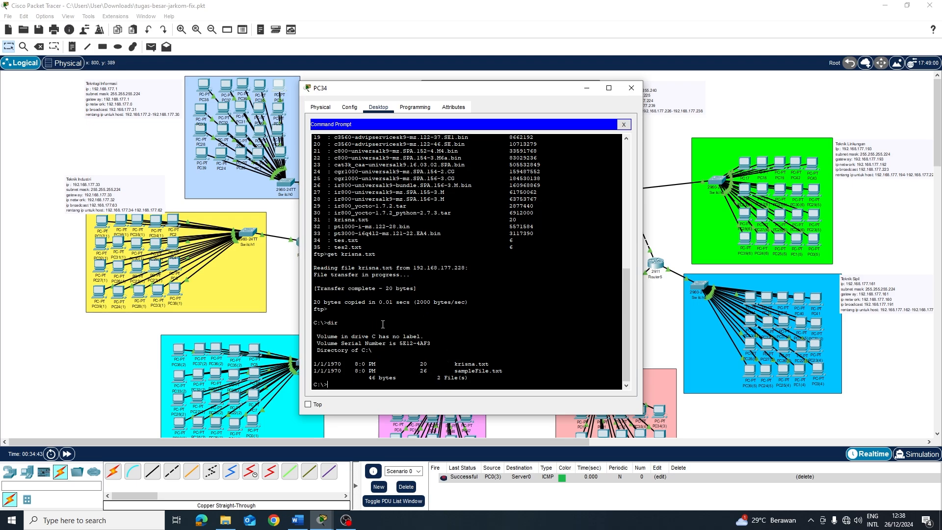
Send simple PDU pings from PC34 to PC21 and from PC21 back to PC34
{"action": "left_click", "coordinate": [631, 88]}
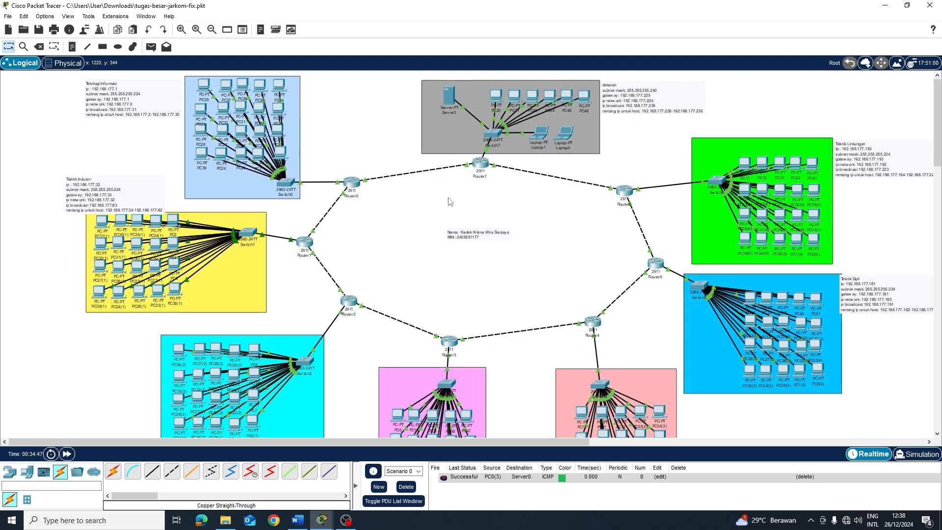
{"action": "key", "text": "p"}
{"action": "left_click", "coordinate": [283, 94]}
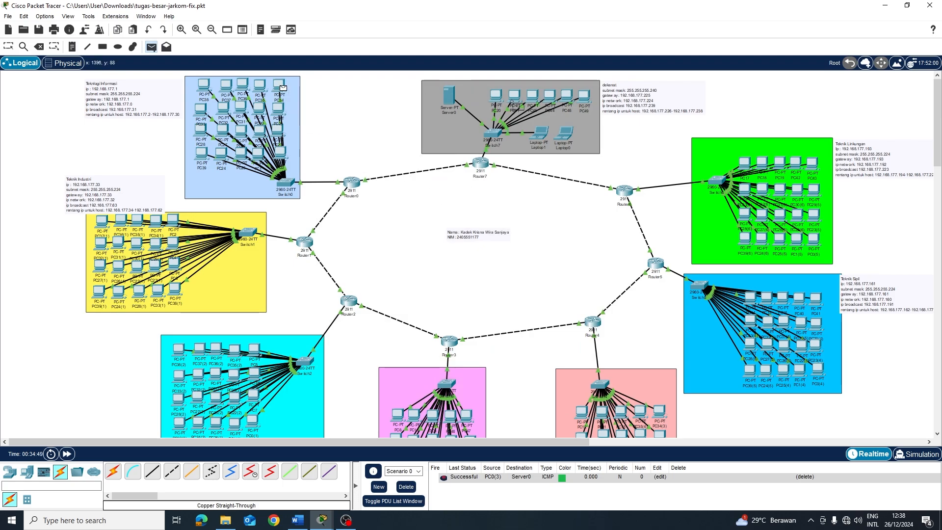
{"action": "left_click", "coordinate": [515, 95]}
{"action": "left_click", "coordinate": [515, 96]}
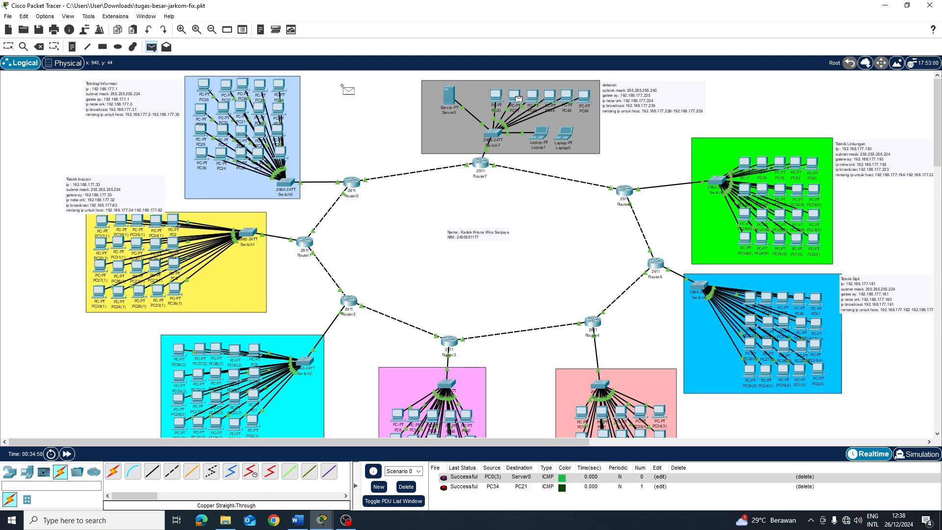
{"action": "left_click", "coordinate": [280, 89]}
{"action": "key", "text": "Escape"}
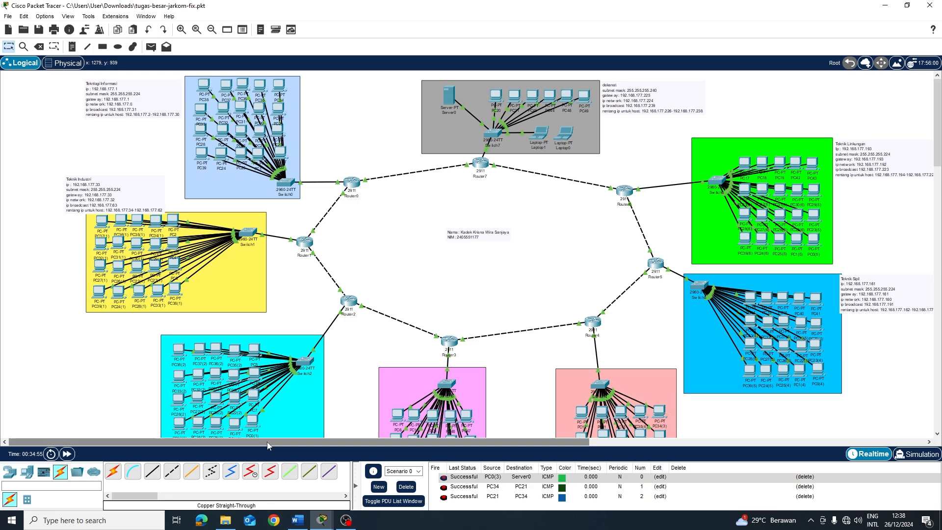
{"action": "left_click_drag", "start_coordinate": [267, 441], "coordinate": [240, 439]}
{"action": "scroll", "coordinate": [336, 353], "scroll_direction": "down", "scroll_amount": 2}
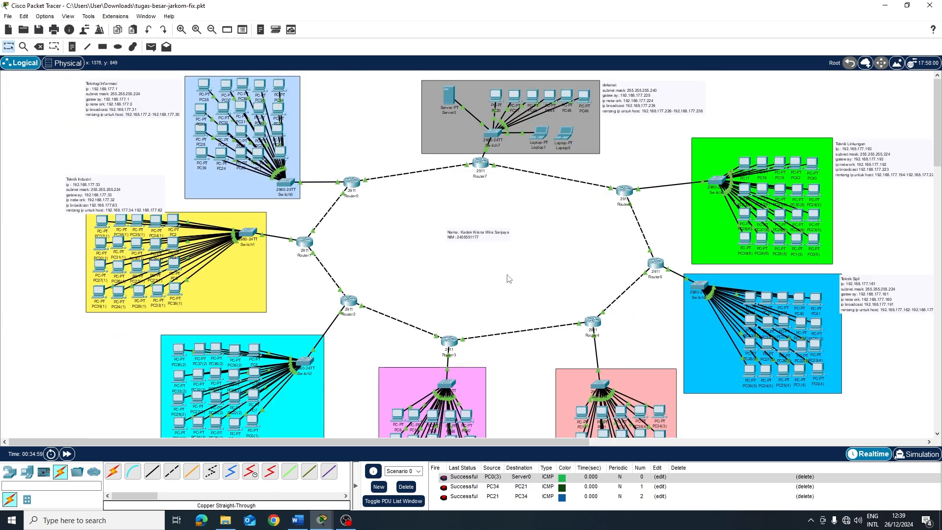
{"action": "scroll", "coordinate": [510, 280], "scroll_direction": "up", "scroll_amount": 2}
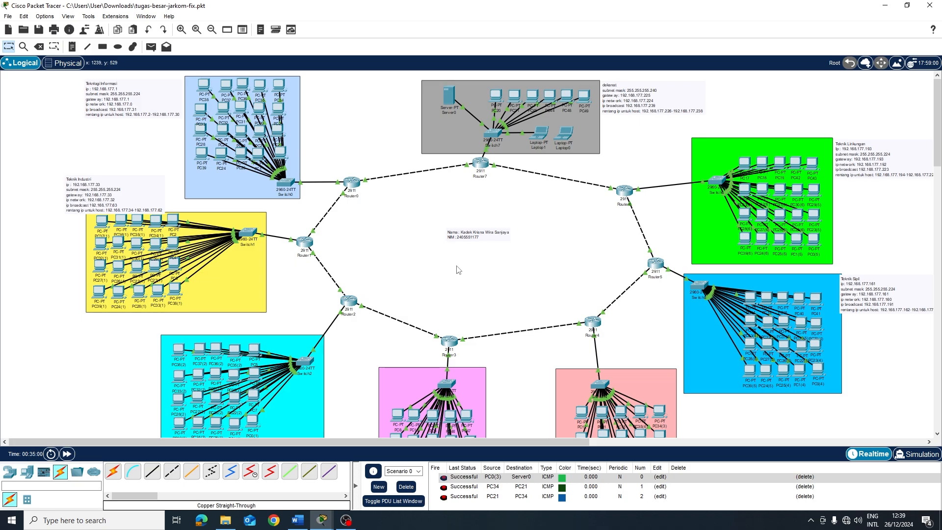